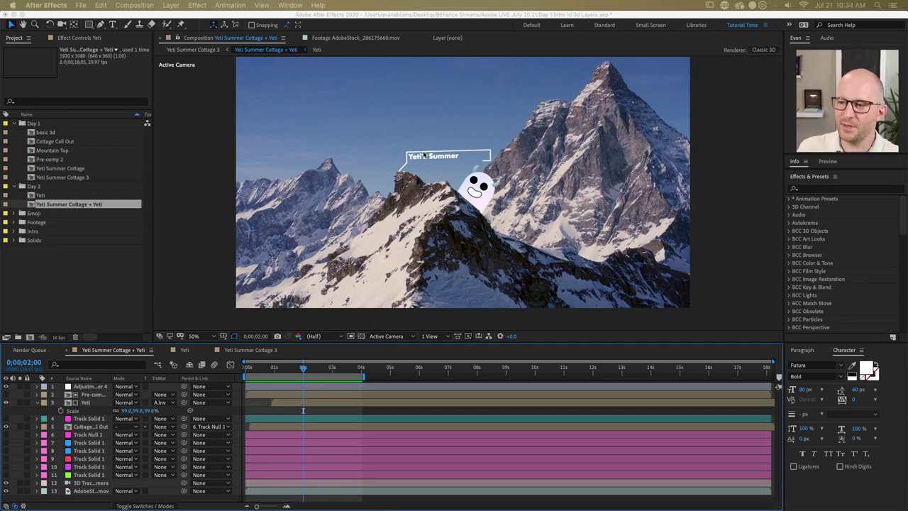
Step: Collapse the Yeti layer and turn off its visibility
{"action": "left_click", "coordinate": [37, 402]}
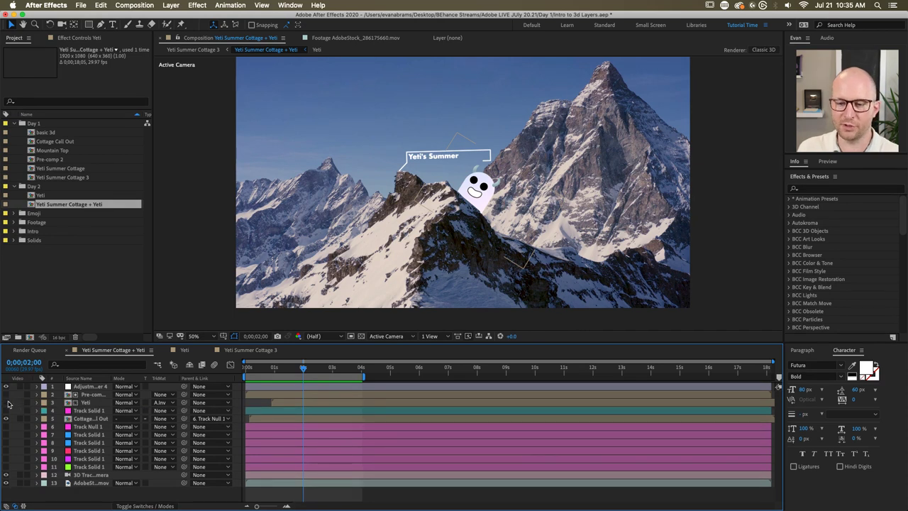
{"action": "left_click", "coordinate": [6, 402]}
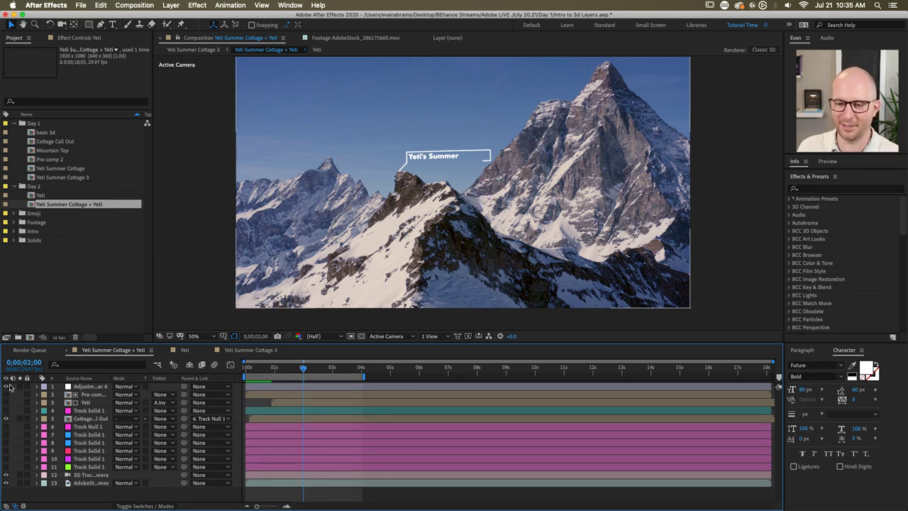
{"action": "left_click", "coordinate": [6, 386]}
Step: Preview the shot from the start, then select the AdobeStock mountain footage layer
{"action": "left_click_drag", "start_coordinate": [274, 369], "coordinate": [191, 383]}
{"action": "key", "text": "space"}
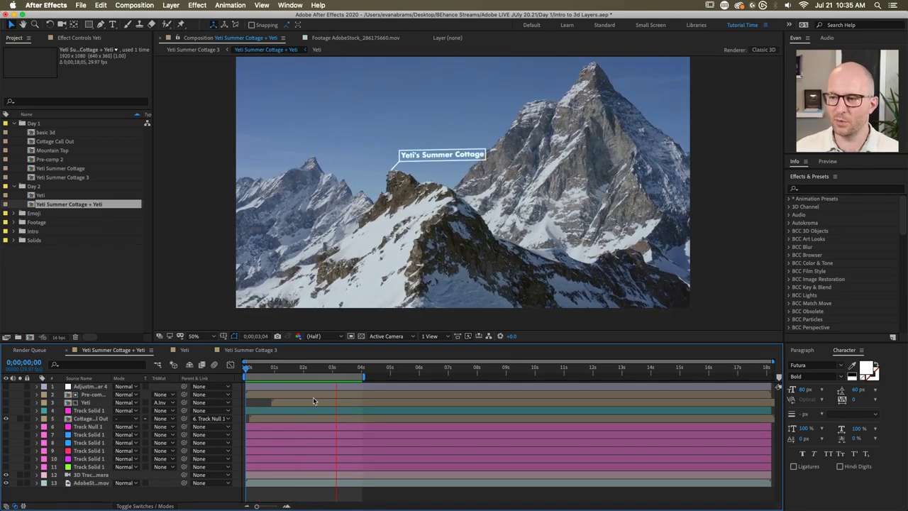
{"action": "key", "text": "space"}
{"action": "left_click_drag", "start_coordinate": [310, 374], "coordinate": [283, 369]}
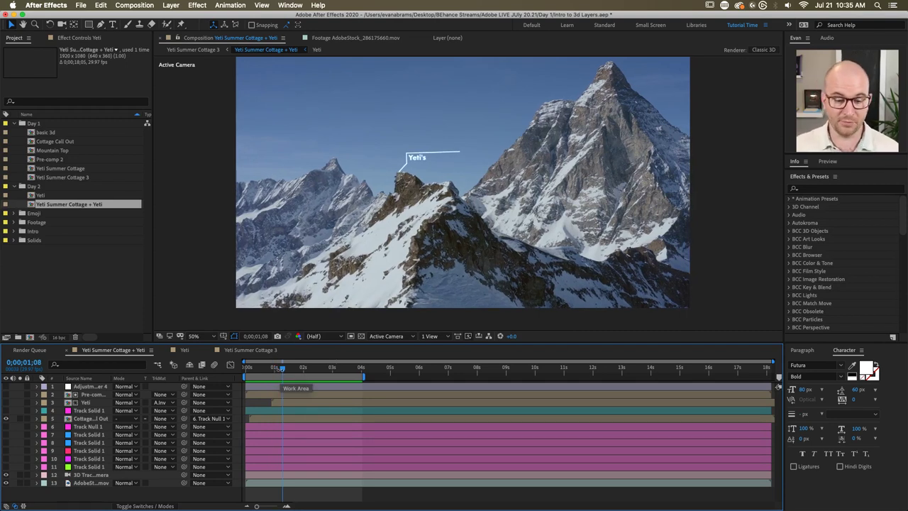
{"action": "left_click", "coordinate": [100, 483]}
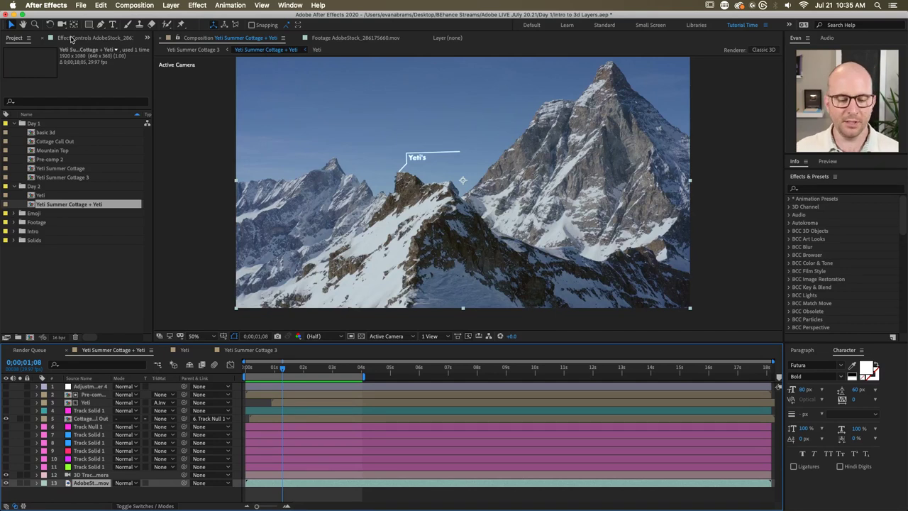
Step: Show the footage's 3D Camera Tracker effect controls so its track points appear on the ridge
{"action": "left_click", "coordinate": [71, 39]}
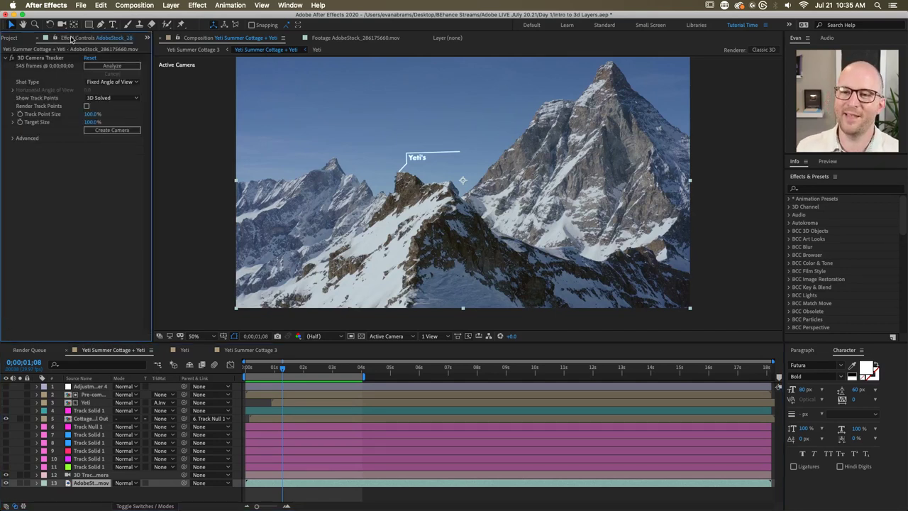
{"action": "left_click", "coordinate": [48, 59]}
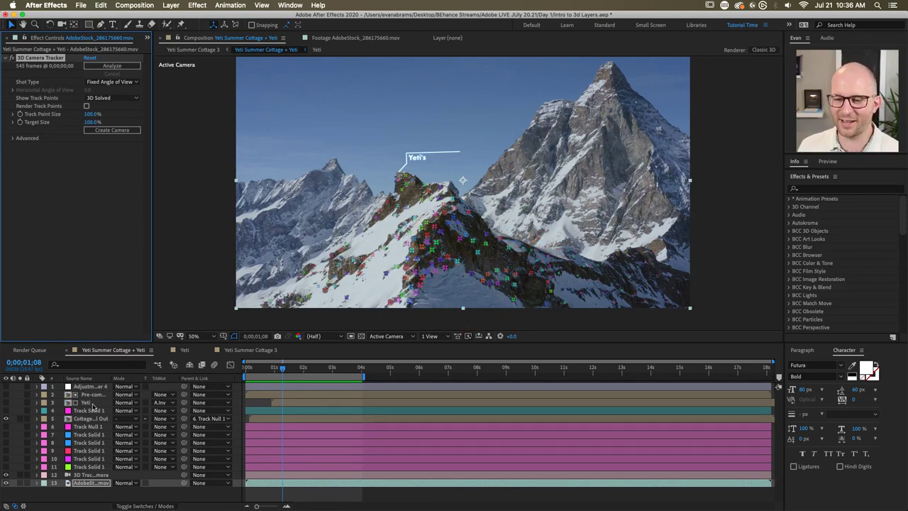
{"action": "left_click", "coordinate": [87, 476]}
{"action": "double_click", "coordinate": [90, 476]}
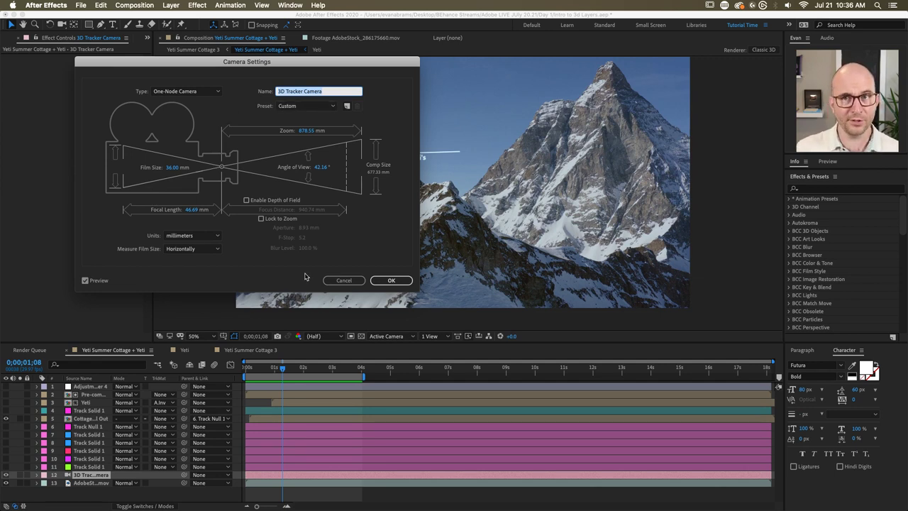
{"action": "left_click", "coordinate": [343, 280]}
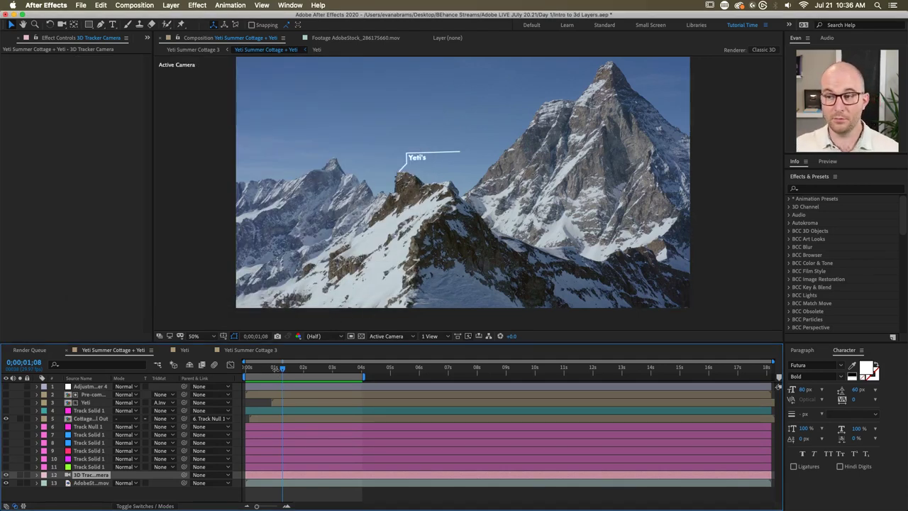
{"action": "mouse_move", "coordinate": [282, 366]}
{"action": "left_mouse_down"}
{"action": "mouse_move", "coordinate": [263, 367]}
{"action": "mouse_move", "coordinate": [300, 366]}
{"action": "mouse_move", "coordinate": [298, 359]}
{"action": "left_mouse_up"}
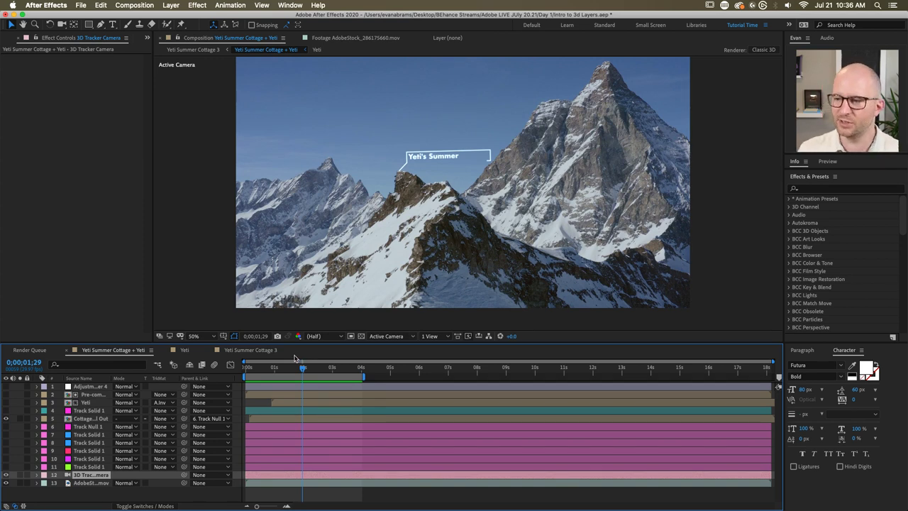
{"action": "left_click", "coordinate": [117, 482]}
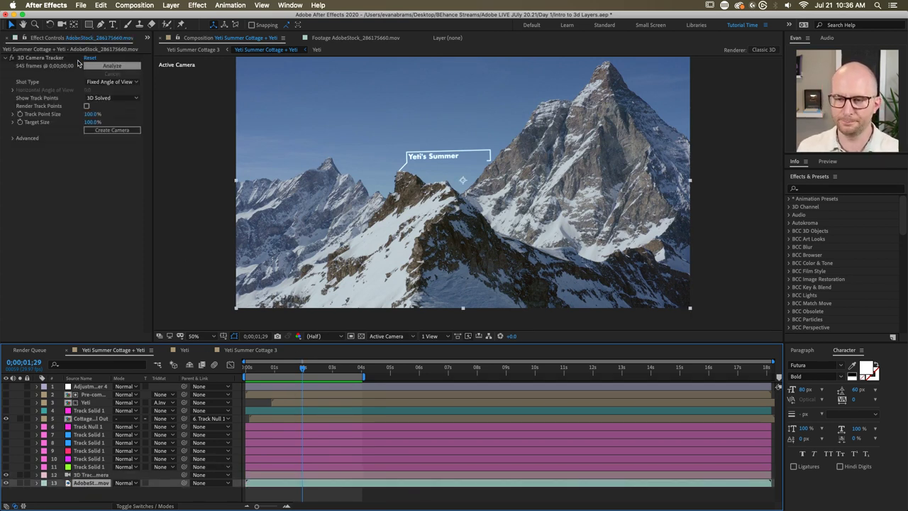
{"action": "left_click", "coordinate": [61, 58]}
{"action": "left_click", "coordinate": [399, 181]}
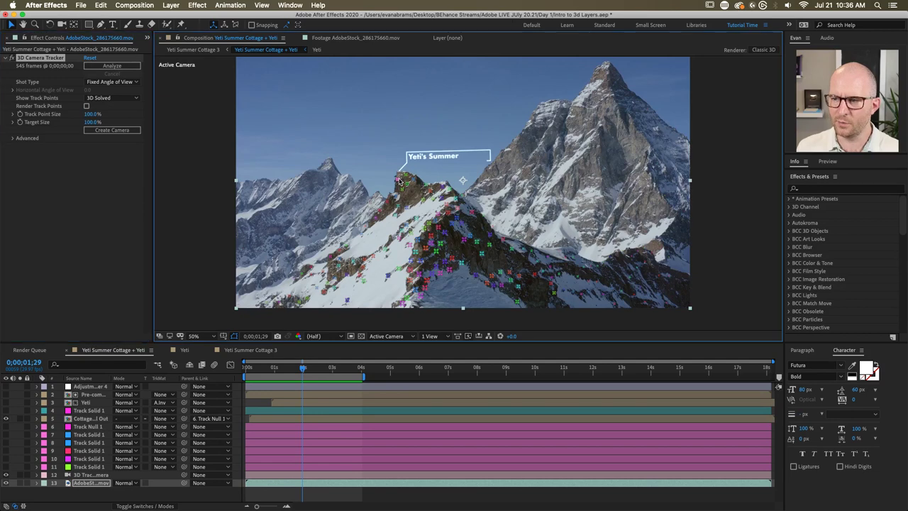
{"action": "scroll", "coordinate": [399, 181], "scroll_direction": "up", "scroll_amount": 4}
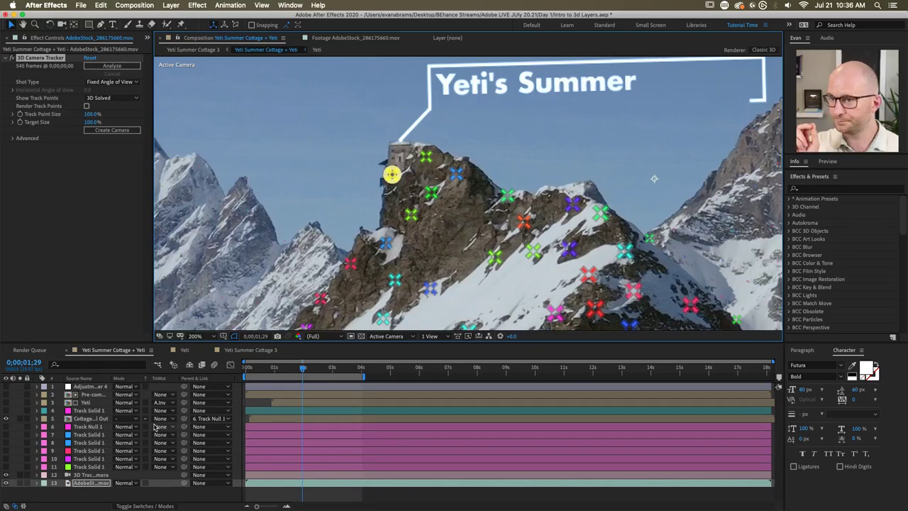
{"action": "scroll", "coordinate": [493, 96], "scroll_direction": "down", "scroll_amount": 2}
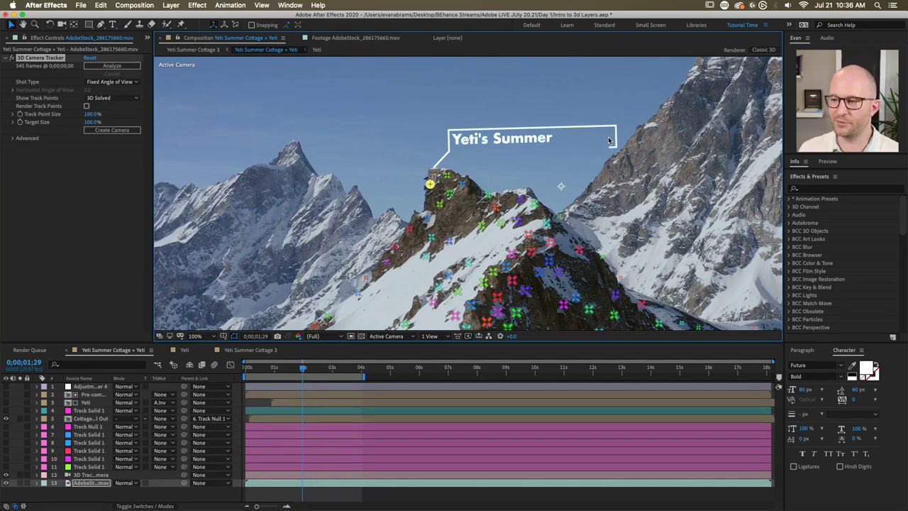
{"action": "key", "text": "comma"}
{"action": "key", "text": "comma"}
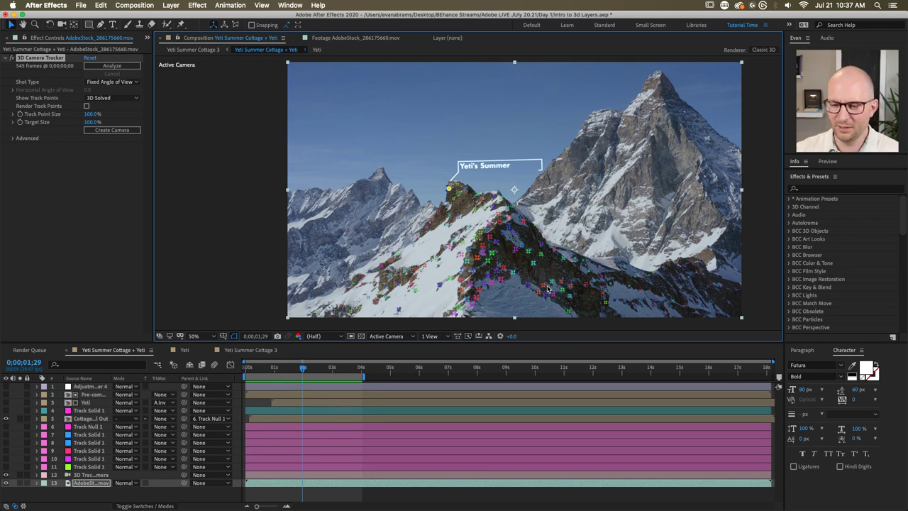
Step: Turn the Yeti layer's visibility back on, select it, and preview the camera move
{"action": "left_click", "coordinate": [5, 402]}
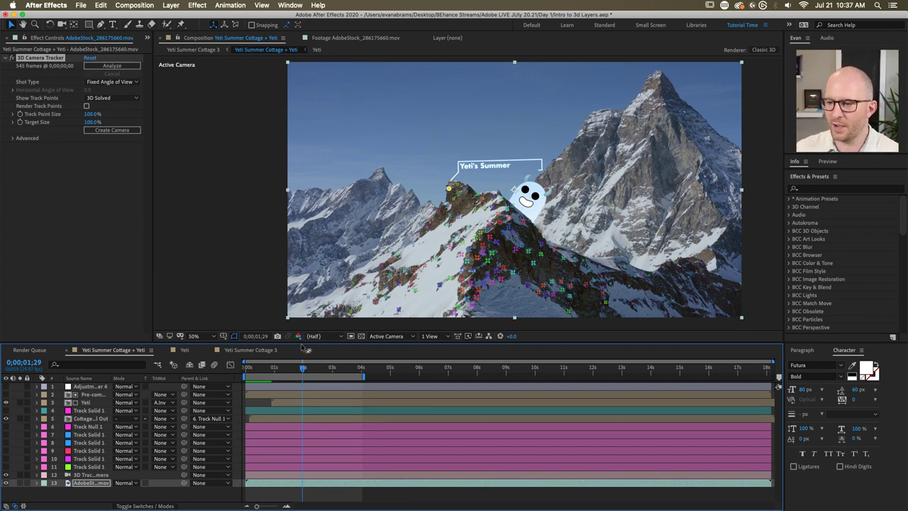
{"action": "left_click", "coordinate": [7, 403]}
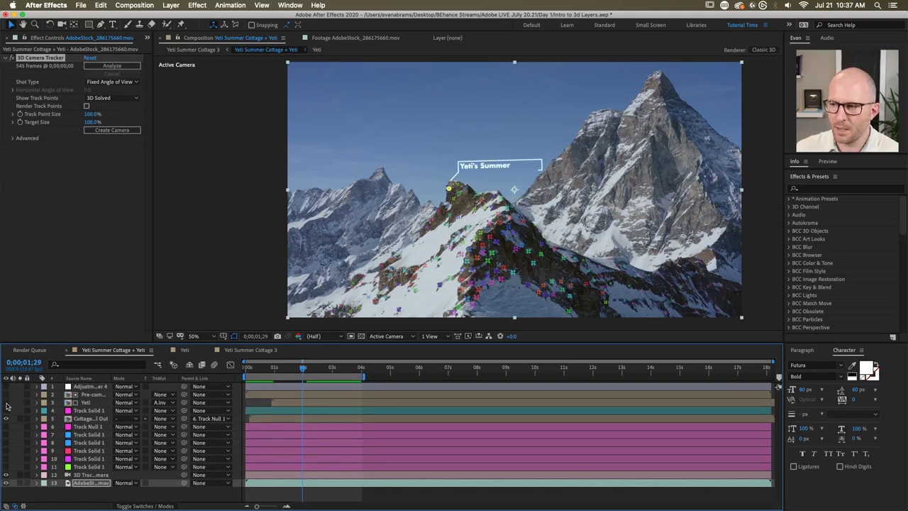
{"action": "left_click", "coordinate": [7, 402]}
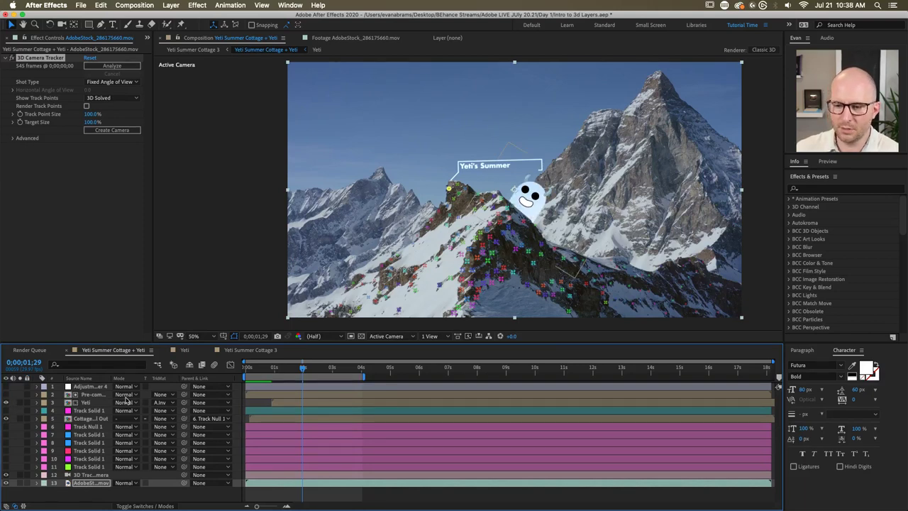
{"action": "left_click", "coordinate": [82, 402]}
{"action": "left_click", "coordinate": [286, 368]}
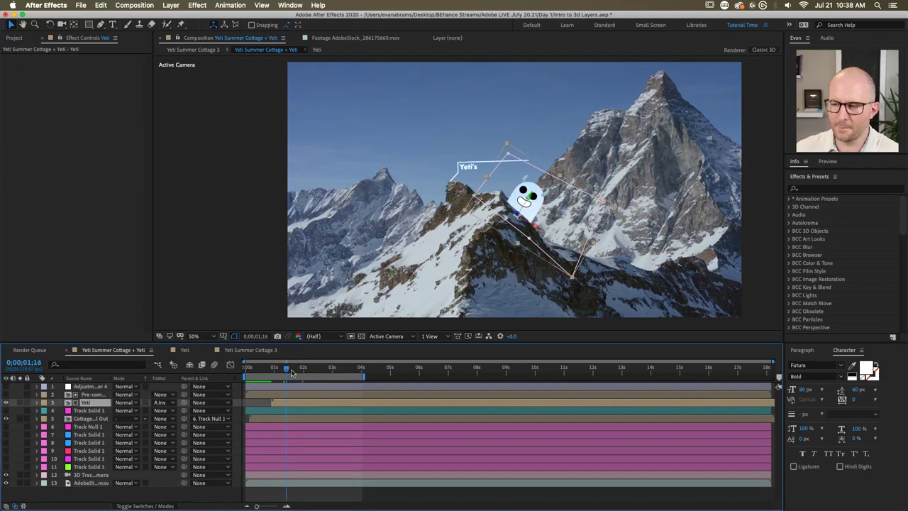
{"action": "key", "text": "space"}
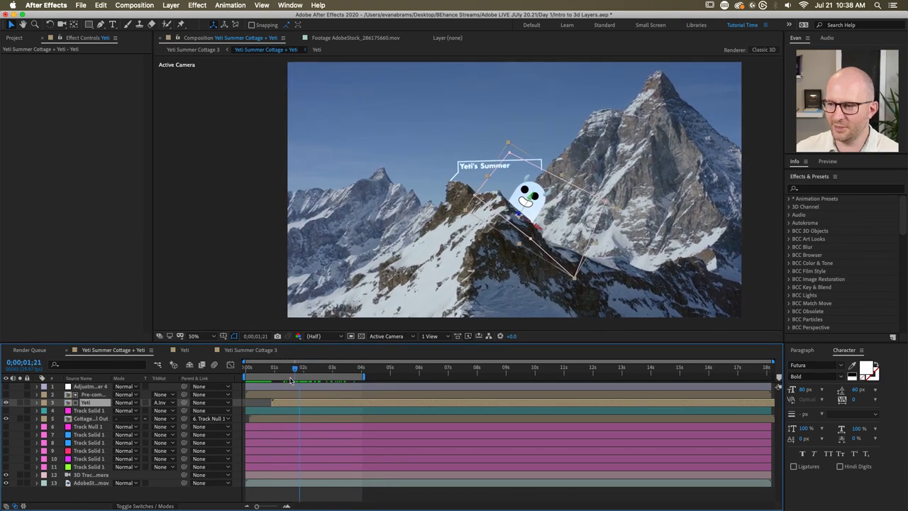
{"action": "left_click_drag", "start_coordinate": [334, 385], "coordinate": [238, 388]}
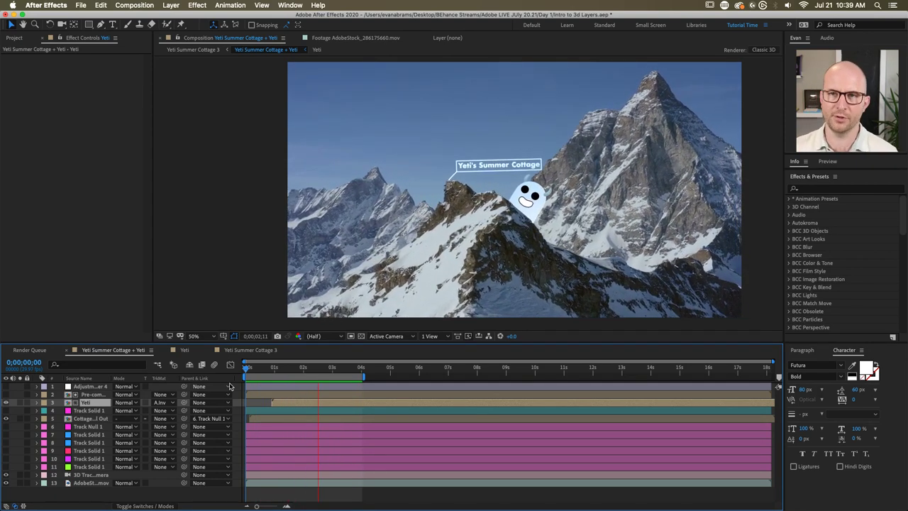
Step: Stop the preview, scrub to frames showing the yeti and callout, and select Pre-comp 2
{"action": "key", "text": "space"}
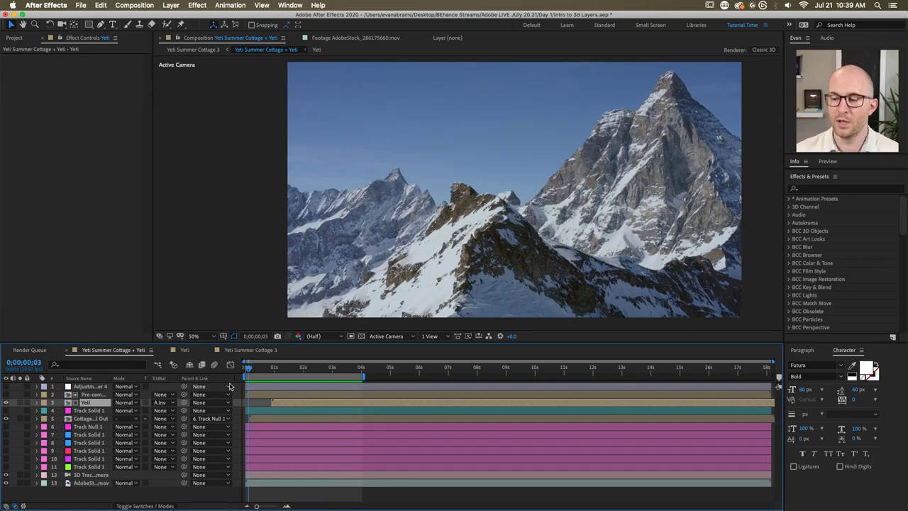
{"action": "left_click_drag", "start_coordinate": [295, 369], "coordinate": [305, 369]}
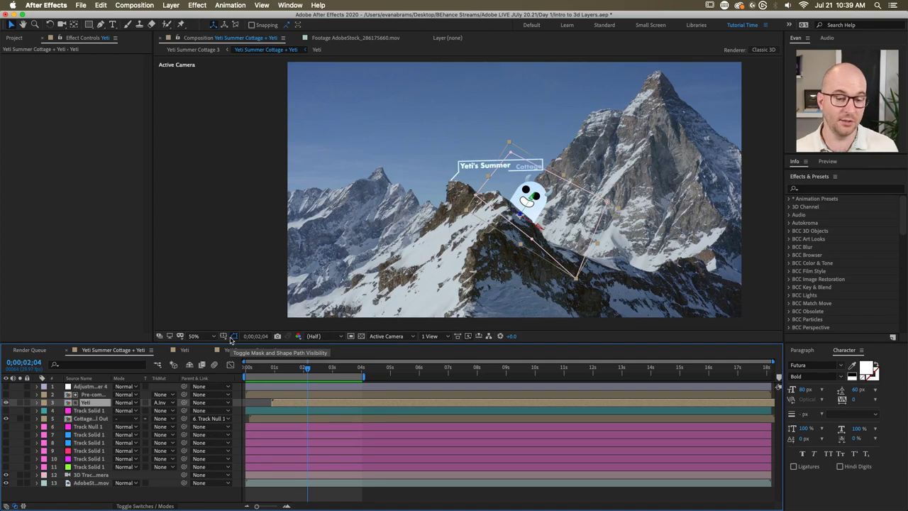
{"action": "left_click", "coordinate": [276, 368]}
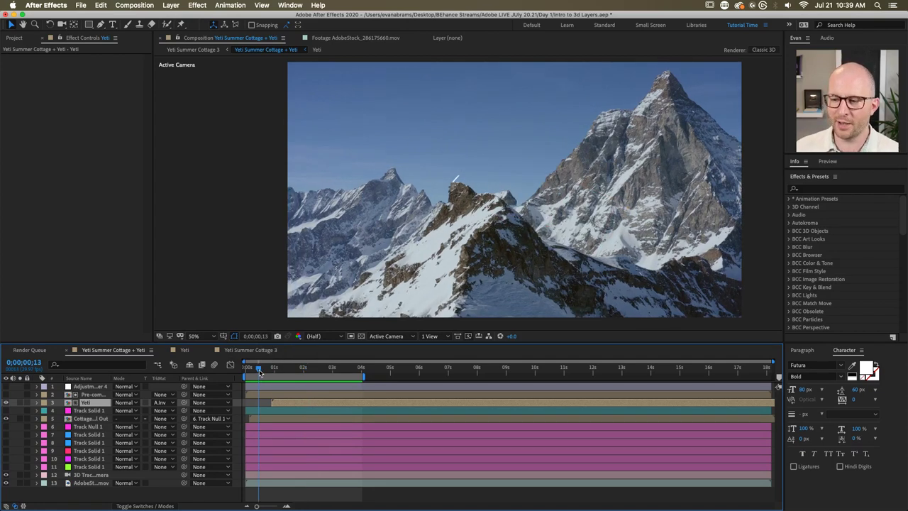
{"action": "left_click_drag", "start_coordinate": [277, 369], "coordinate": [301, 367]}
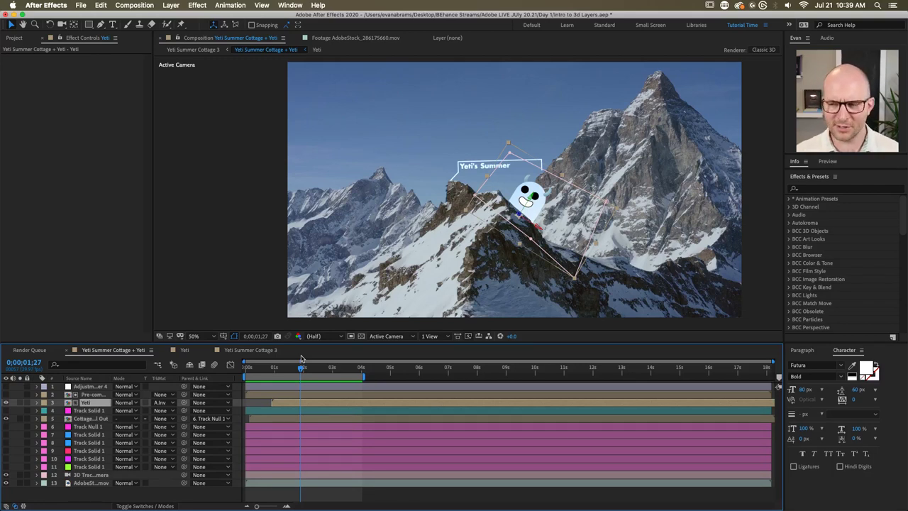
{"action": "mouse_move", "coordinate": [299, 369]}
{"action": "left_mouse_down"}
{"action": "mouse_move", "coordinate": [276, 373]}
{"action": "mouse_move", "coordinate": [315, 366]}
{"action": "mouse_move", "coordinate": [268, 369]}
{"action": "mouse_move", "coordinate": [288, 368]}
{"action": "left_mouse_up"}
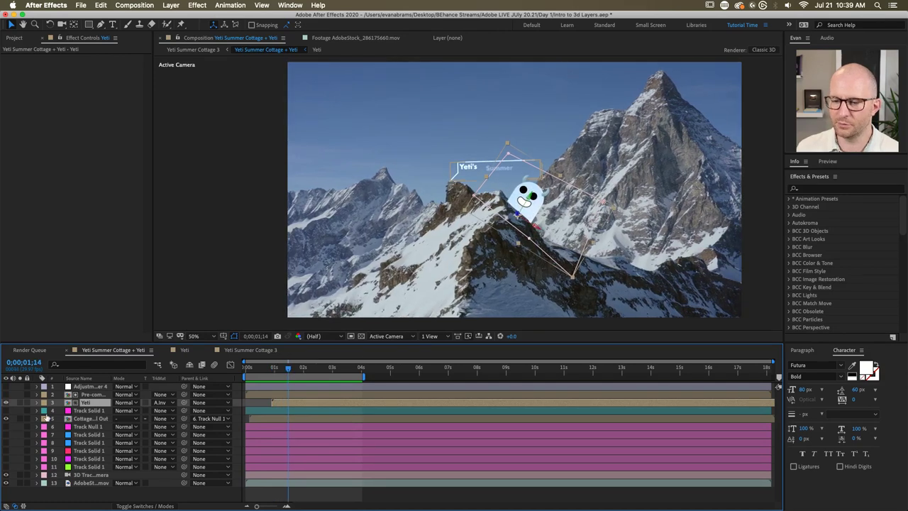
{"action": "left_click", "coordinate": [101, 395]}
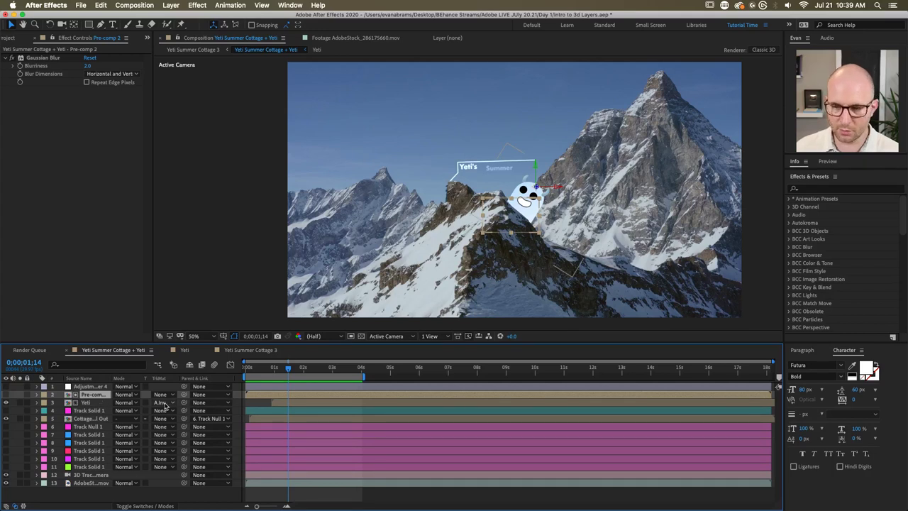
Step: Set the Yeti layer to No Track Matte and delete its Mask 1
{"action": "left_click", "coordinate": [165, 403]}
{"action": "left_click", "coordinate": [175, 414]}
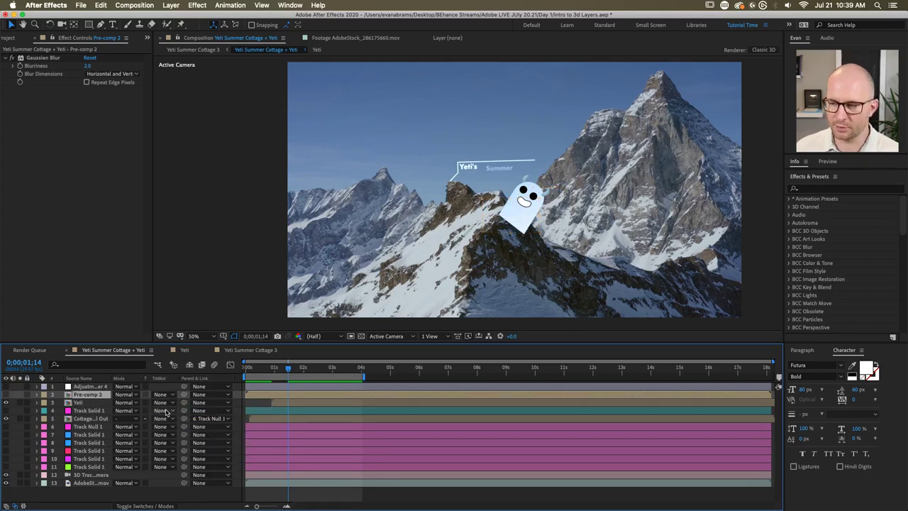
{"action": "left_click", "coordinate": [91, 402]}
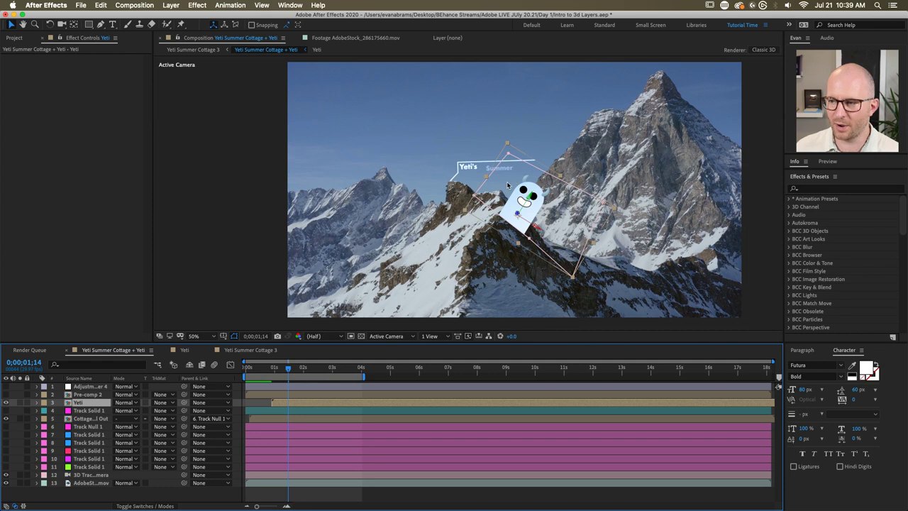
{"action": "key", "text": "m"}
{"action": "left_click", "coordinate": [73, 412]}
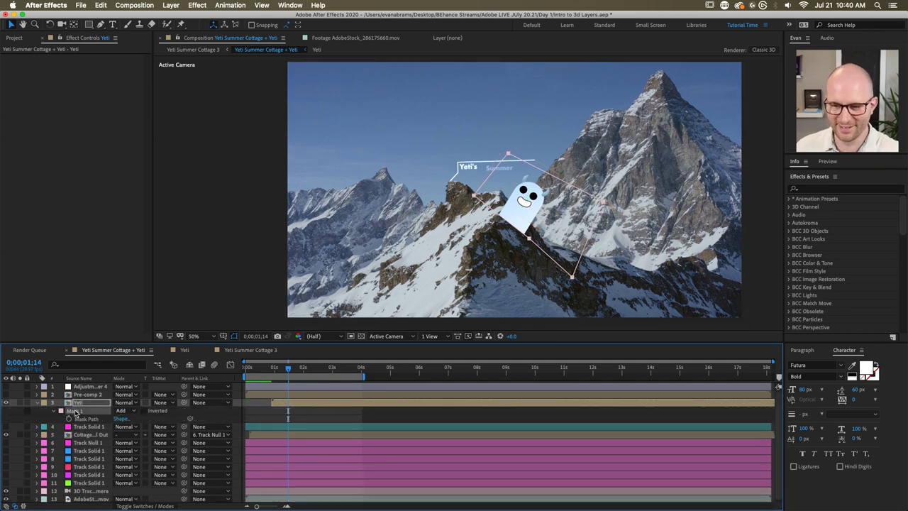
{"action": "key", "text": "Delete"}
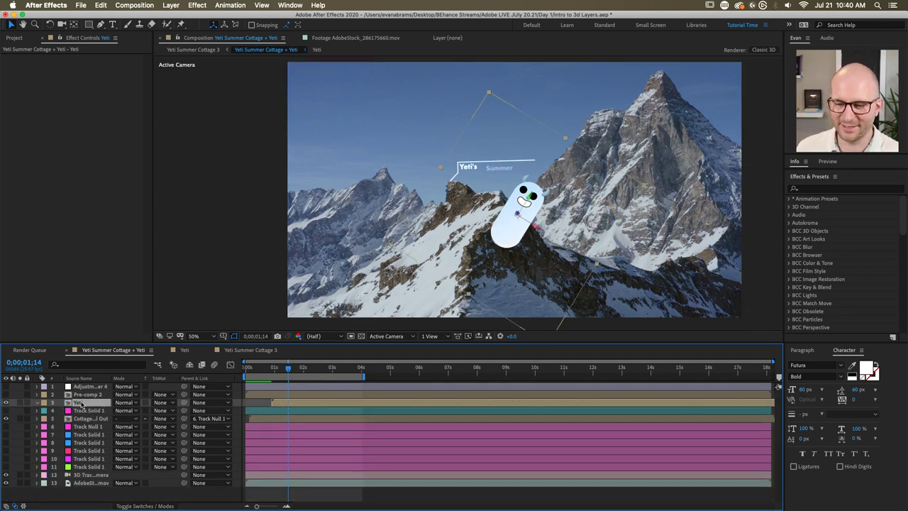
Step: Open the Yeti precomp and preview the yeti's rise from the first frame
{"action": "double_click", "coordinate": [286, 403]}
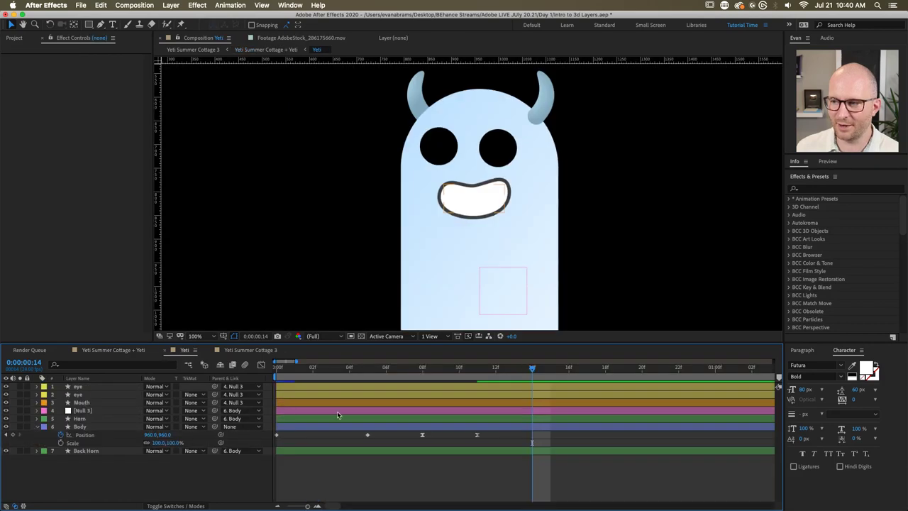
{"action": "key", "text": "comma"}
{"action": "key", "text": "comma"}
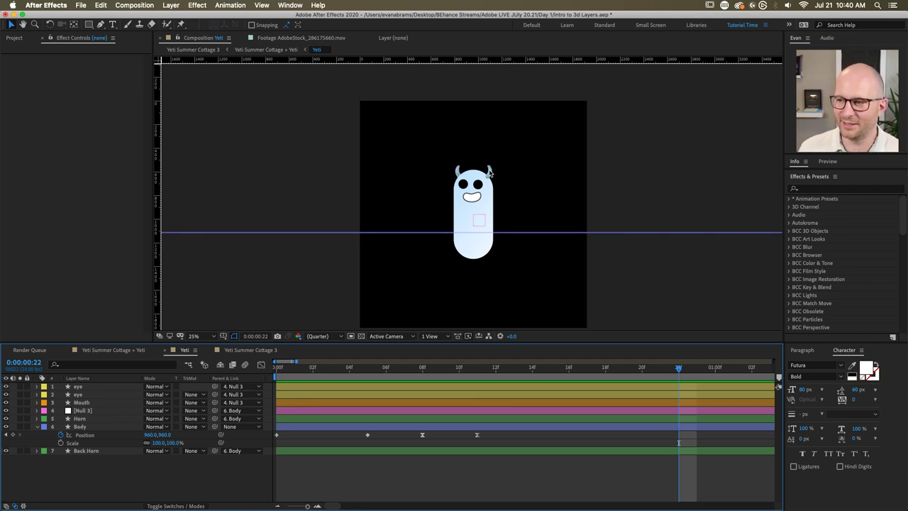
{"action": "key", "text": "Home"}
{"action": "key", "text": "space"}
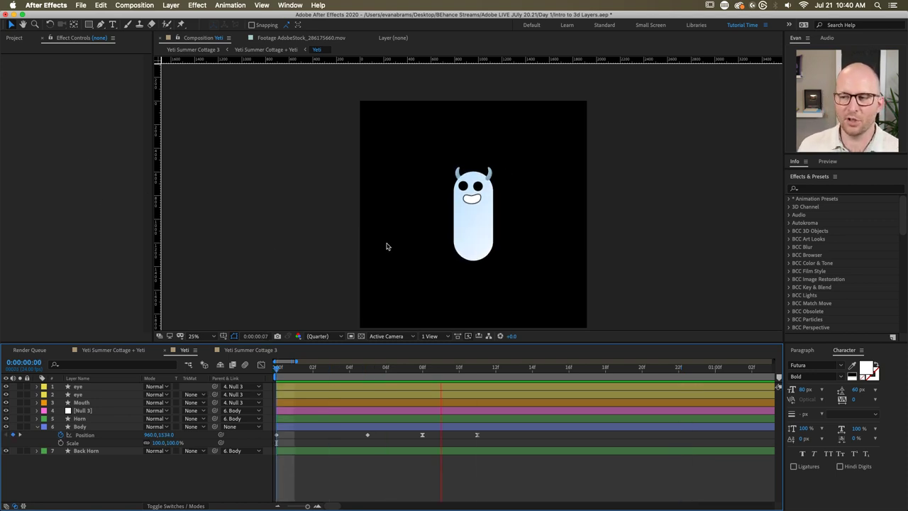
{"action": "left_click", "coordinate": [533, 221]}
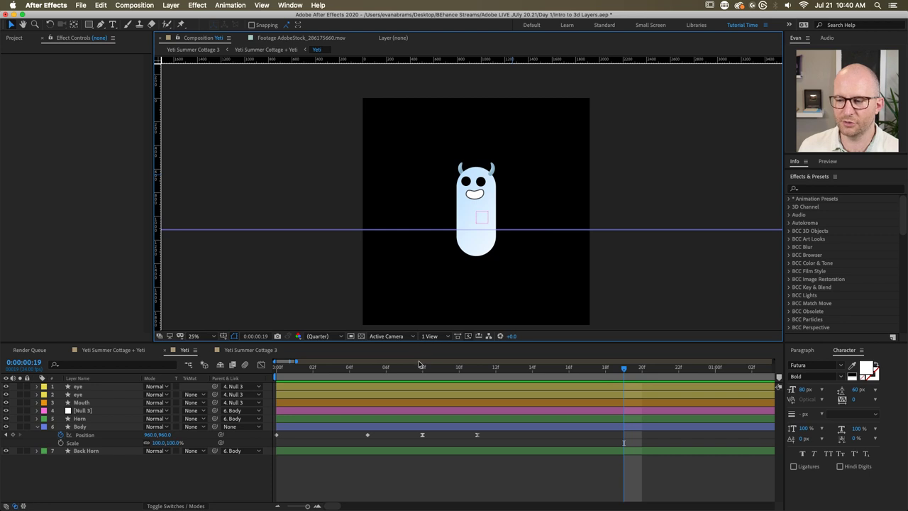
{"action": "key", "text": "Home"}
{"action": "key", "text": "space"}
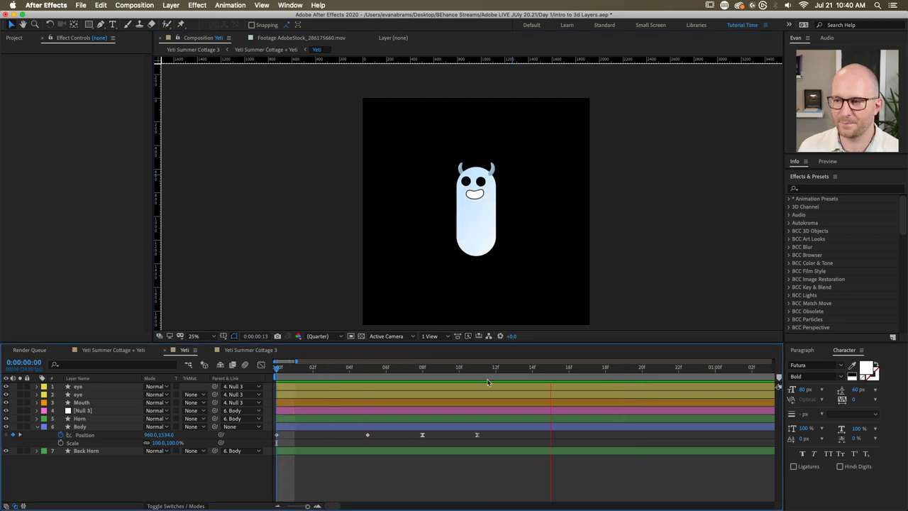
{"action": "key", "text": "space"}
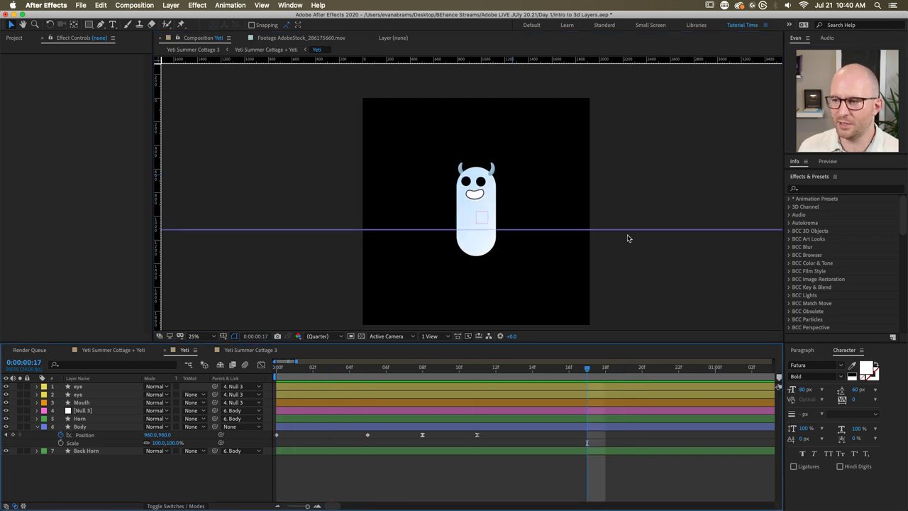
Step: Replay the yeti rising animation from the start, then close the Yeti comp
{"action": "left_click_drag", "start_coordinate": [417, 367], "coordinate": [283, 377]}
{"action": "key", "text": "space"}
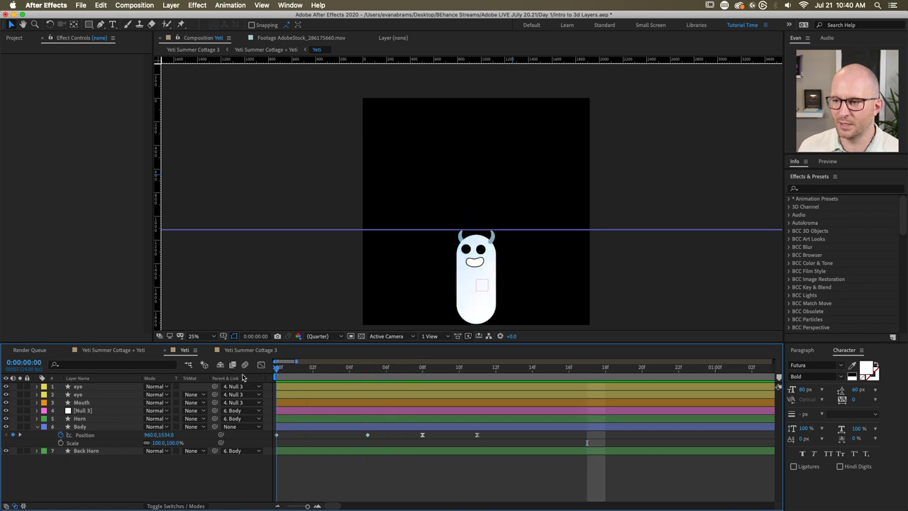
{"action": "key", "text": "space"}
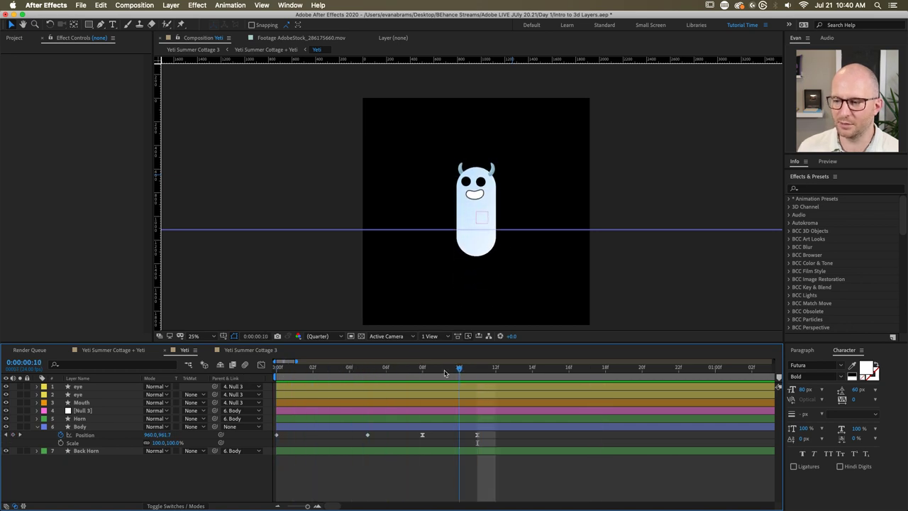
{"action": "key", "text": "Home"}
{"action": "key", "text": "space"}
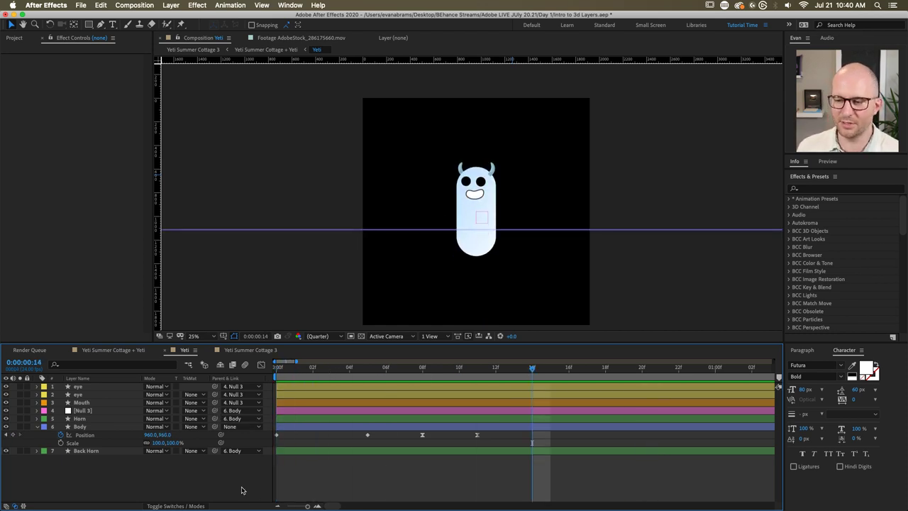
{"action": "key", "text": "super+w"}
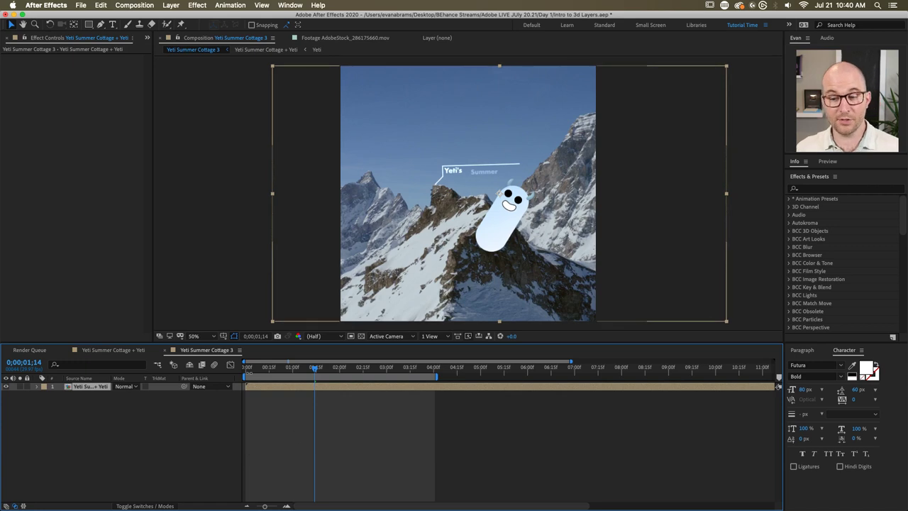
Step: Open the Yeti Summer Cottage + Yeti precomp and scrub through the yeti animation
{"action": "double_click", "coordinate": [267, 387]}
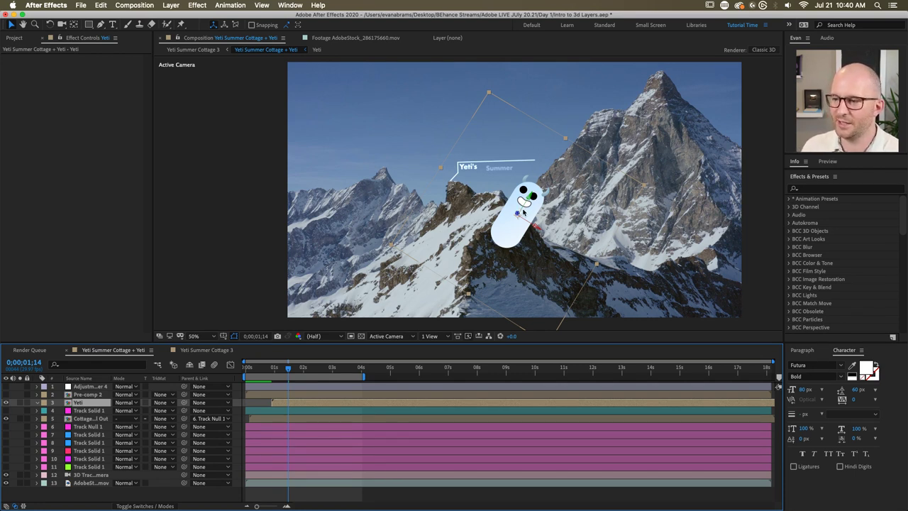
{"action": "left_click_drag", "start_coordinate": [274, 369], "coordinate": [291, 377]}
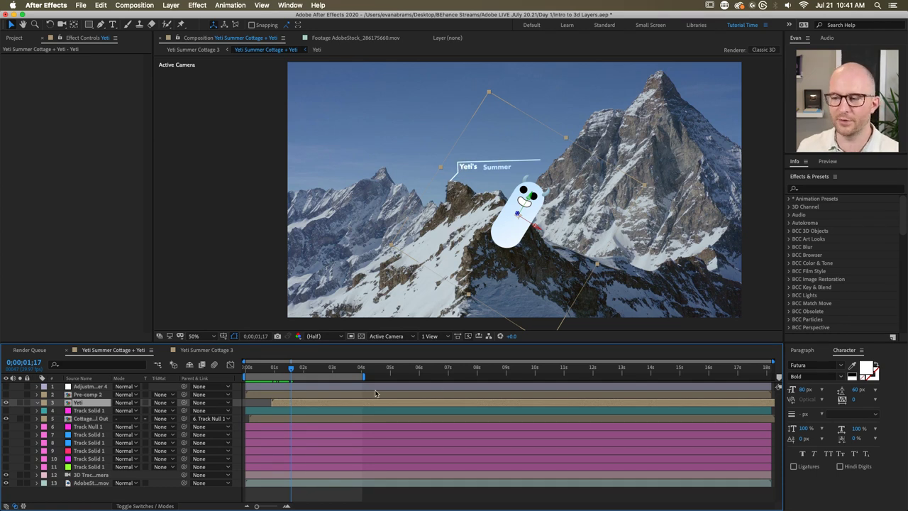
Step: Scrub back before the yeti appears and select Pre-comp 2 to inspect its blur
{"action": "left_click", "coordinate": [272, 373]}
{"action": "left_click_drag", "start_coordinate": [272, 374], "coordinate": [305, 368]}
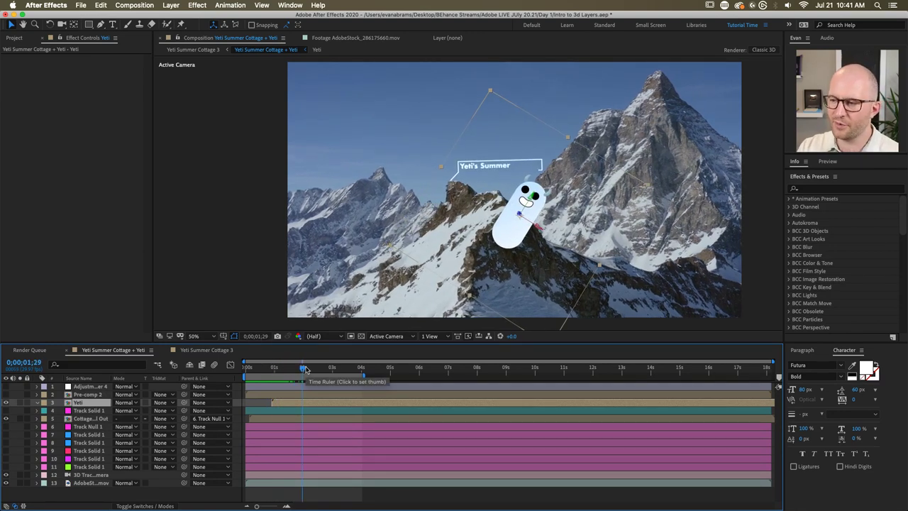
{"action": "mouse_move", "coordinate": [305, 368]}
{"action": "left_mouse_down"}
{"action": "mouse_move", "coordinate": [323, 370]}
{"action": "mouse_move", "coordinate": [259, 370]}
{"action": "mouse_move", "coordinate": [293, 364]}
{"action": "left_mouse_up"}
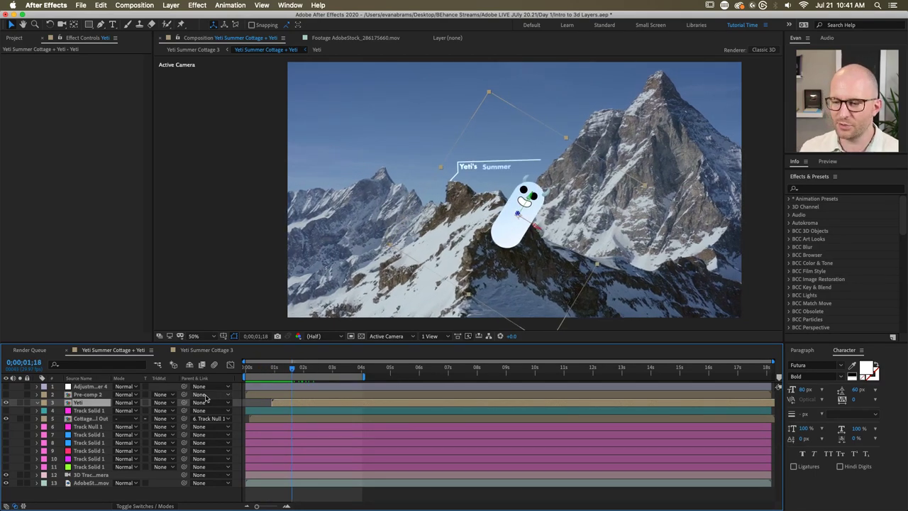
{"action": "left_click", "coordinate": [94, 395]}
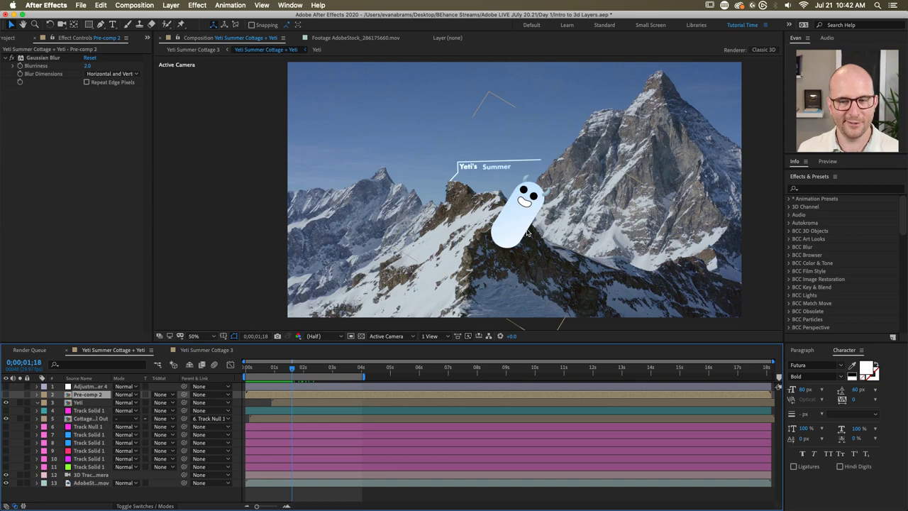
Step: Hide the Yeti layer, zoom the viewer, and preview the callout's title animation
{"action": "left_click", "coordinate": [7, 402]}
{"action": "scroll", "coordinate": [465, 157], "scroll_direction": "up", "scroll_amount": 4}
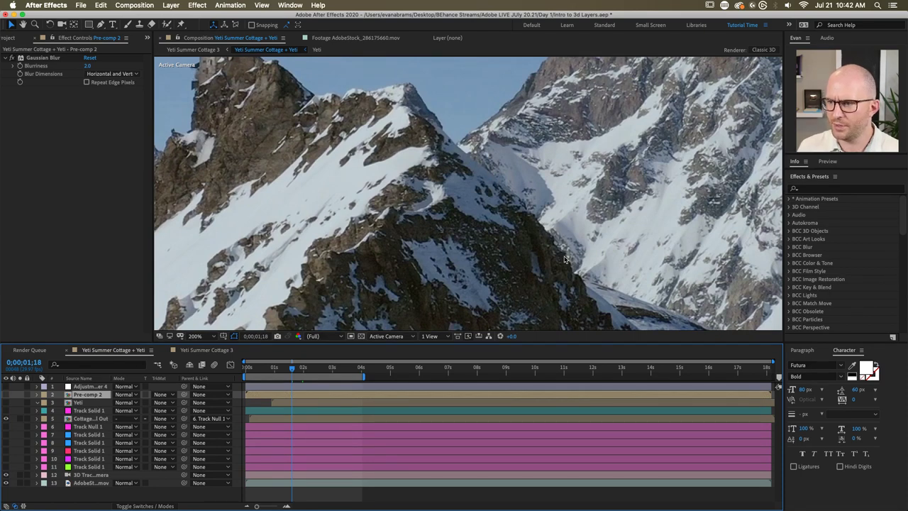
{"action": "scroll", "coordinate": [571, 281], "scroll_direction": "right", "scroll_amount": 3}
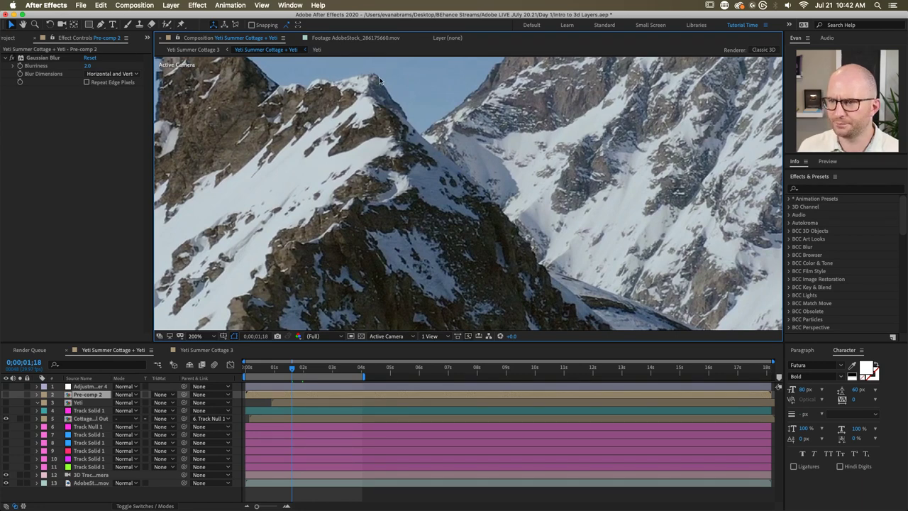
{"action": "scroll", "coordinate": [379, 80], "scroll_direction": "down", "scroll_amount": 2}
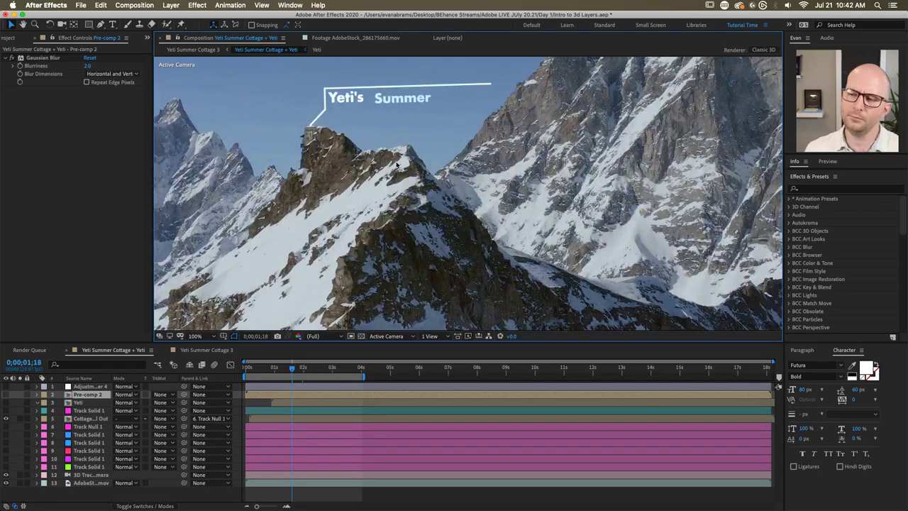
{"action": "left_click", "coordinate": [339, 370]}
{"action": "left_click_drag", "start_coordinate": [339, 371], "coordinate": [250, 376]}
{"action": "key", "text": "space"}
{"action": "scroll", "coordinate": [340, 222], "scroll_direction": "down", "scroll_amount": 1}
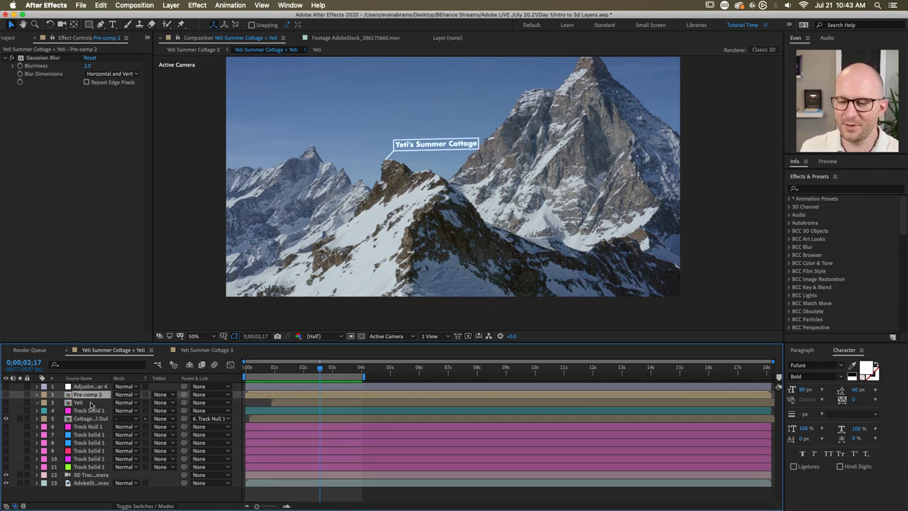
Step: Turn on Pre-comp 2's visibility and scrub the timeline at 200% to check the cyan shape's tracking
{"action": "left_click_drag", "start_coordinate": [92, 403], "coordinate": [47, 398]}
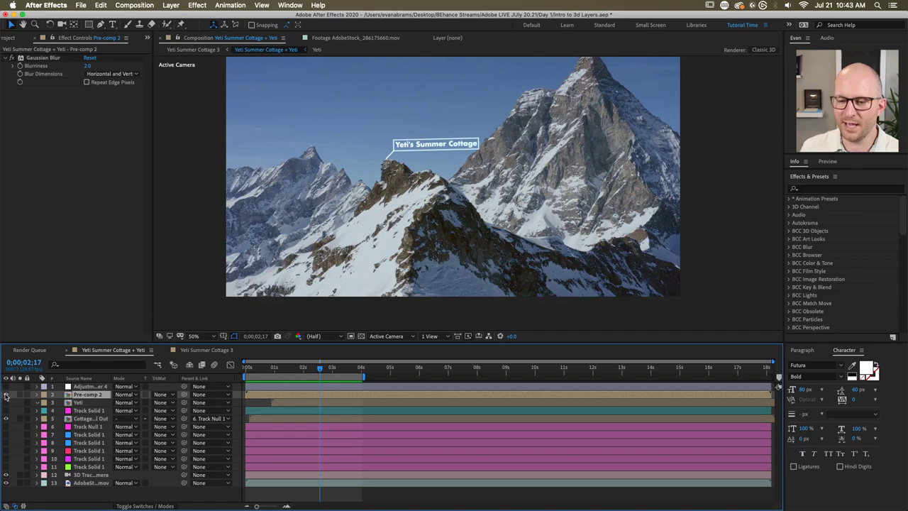
{"action": "left_click", "coordinate": [6, 394]}
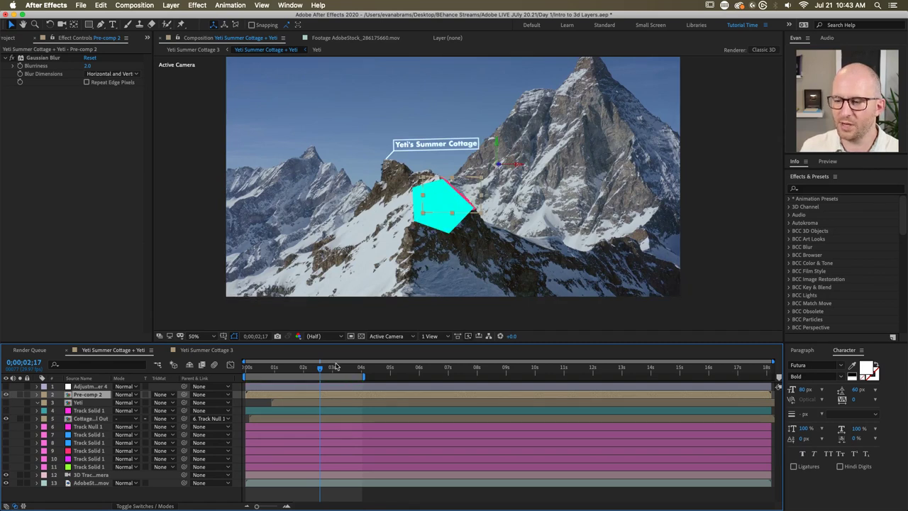
{"action": "left_click_drag", "start_coordinate": [320, 367], "coordinate": [293, 368]}
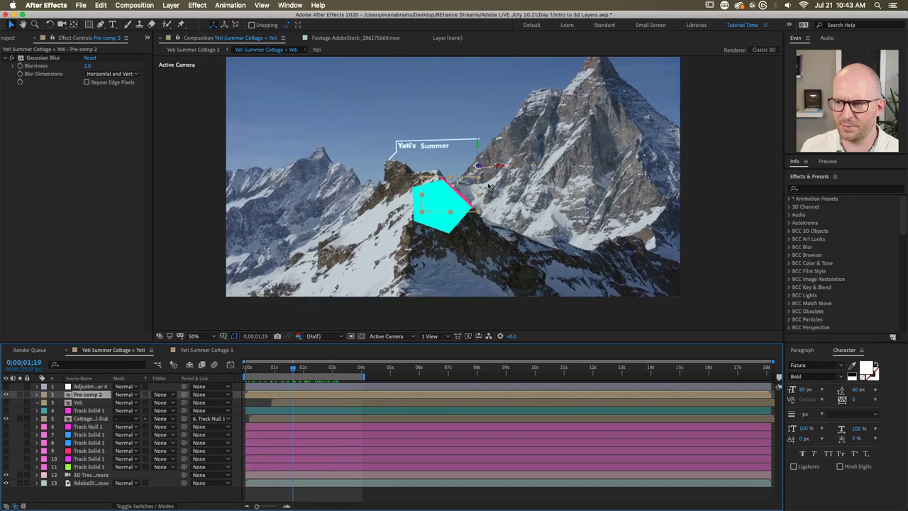
{"action": "scroll", "coordinate": [440, 193], "scroll_direction": "up", "scroll_amount": 3}
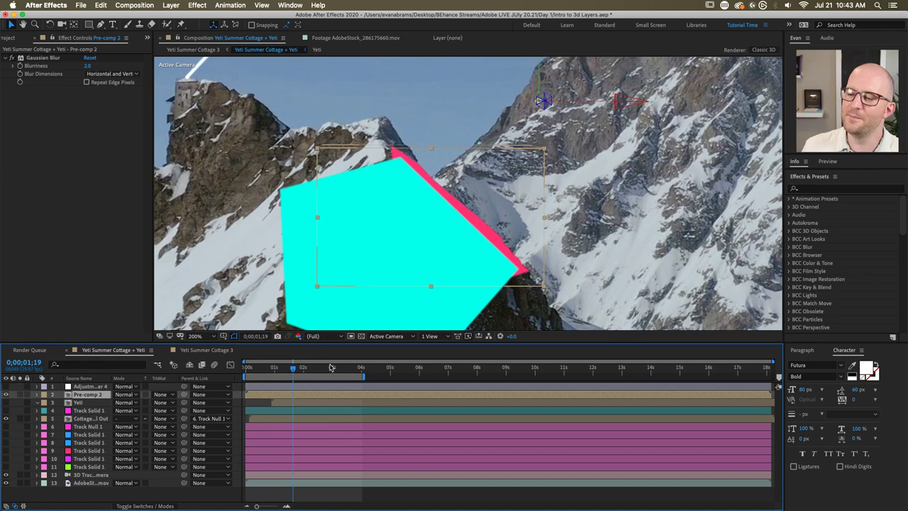
{"action": "left_click_drag", "start_coordinate": [332, 368], "coordinate": [354, 370]}
{"action": "left_click_drag", "start_coordinate": [292, 372], "coordinate": [247, 369]}
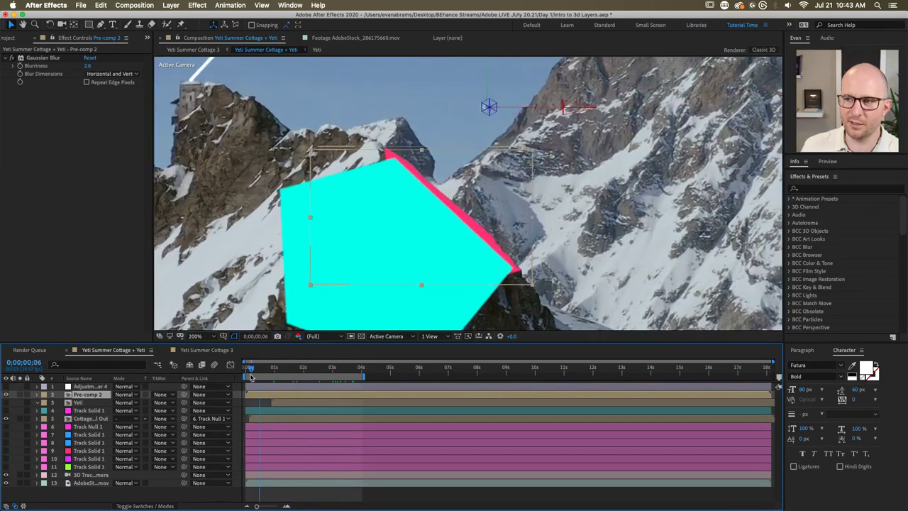
{"action": "scroll", "coordinate": [392, 212], "scroll_direction": "down", "scroll_amount": 2}
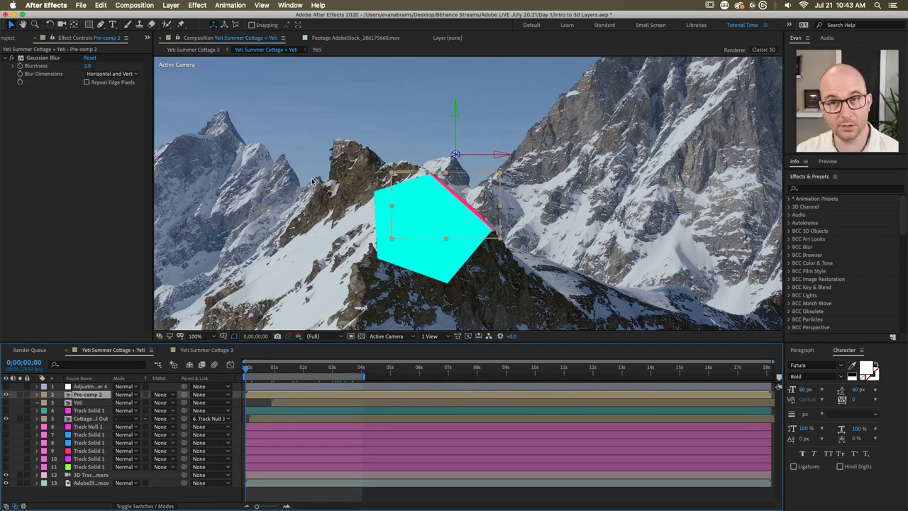
{"action": "left_click", "coordinate": [7, 395]}
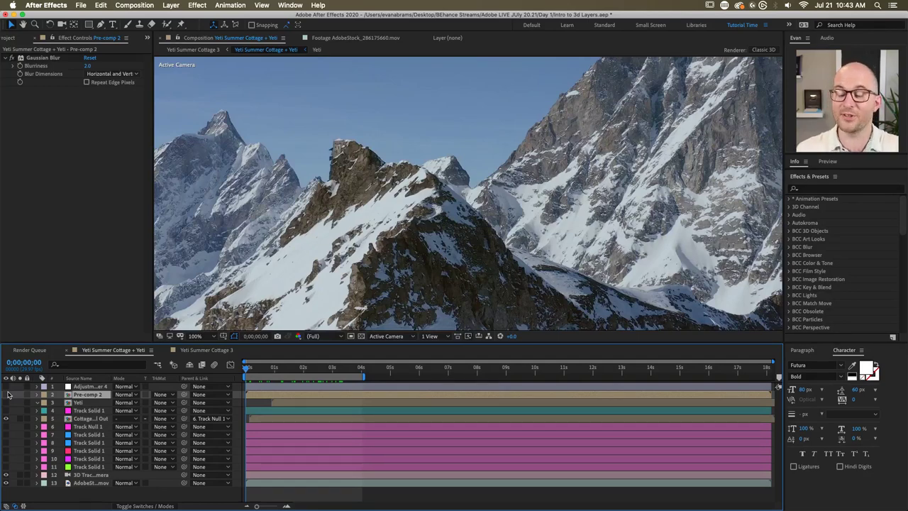
{"action": "left_click", "coordinate": [325, 369]}
{"action": "left_click_drag", "start_coordinate": [323, 370], "coordinate": [302, 370]}
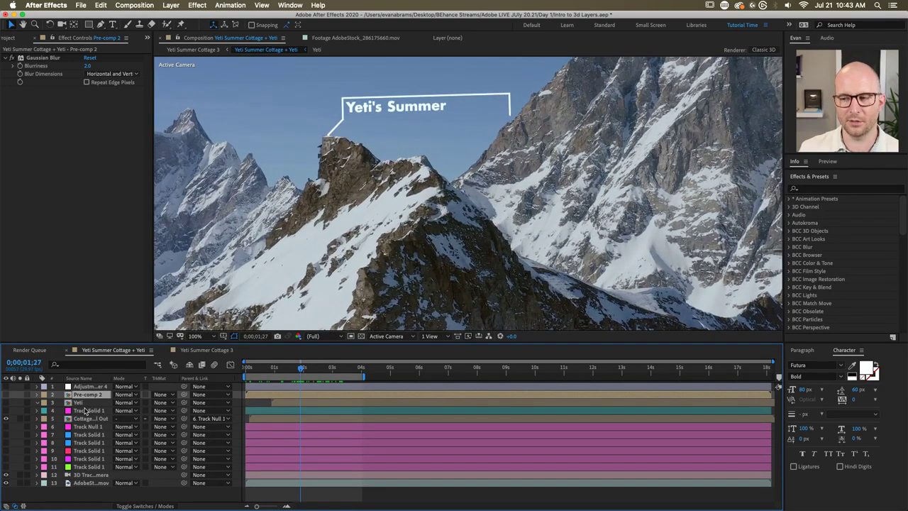
{"action": "left_click_drag", "start_coordinate": [300, 367], "coordinate": [363, 372]}
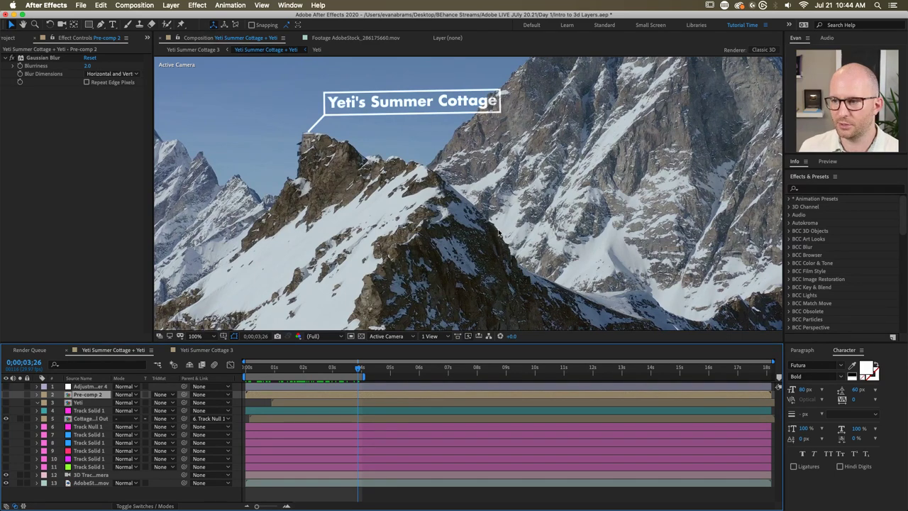
{"action": "left_click_drag", "start_coordinate": [529, 275], "coordinate": [520, 254]}
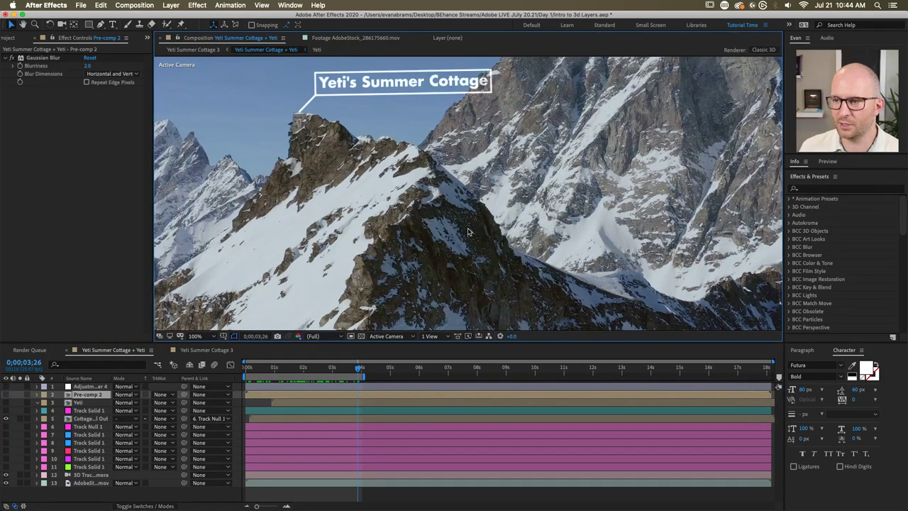
{"action": "left_click_drag", "start_coordinate": [318, 370], "coordinate": [242, 384]}
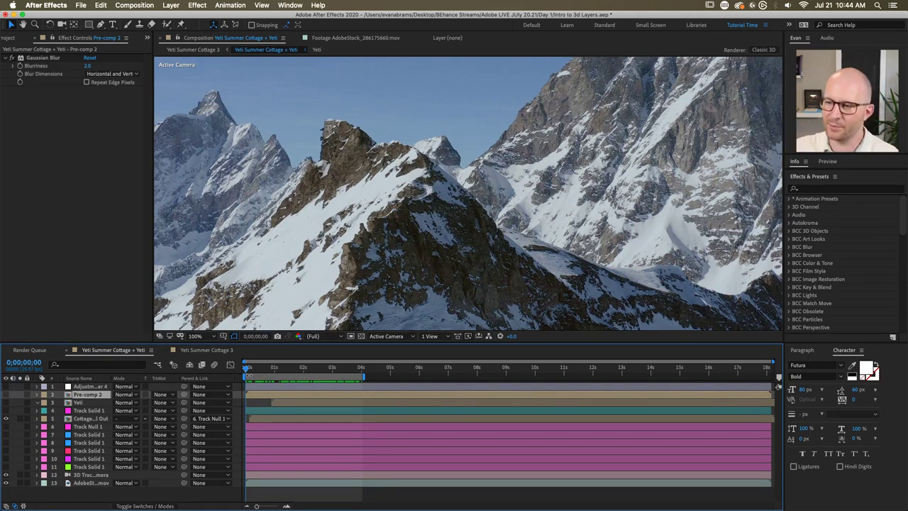
{"action": "right_click", "coordinate": [246, 378]}
{"action": "left_click", "coordinate": [343, 371]}
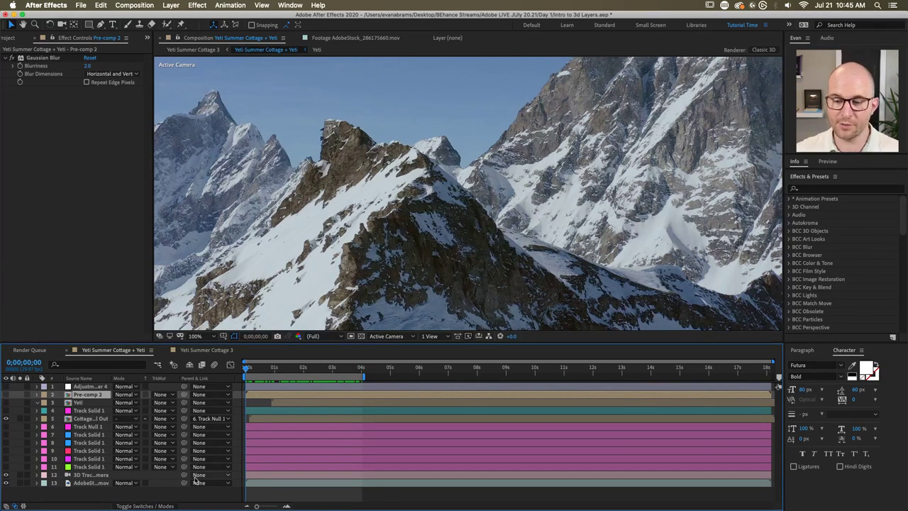
Step: Duplicate the AdobeStock footage layer, move the copy to the top, and delete its 3D Camera Tracker
{"action": "left_click", "coordinate": [103, 484]}
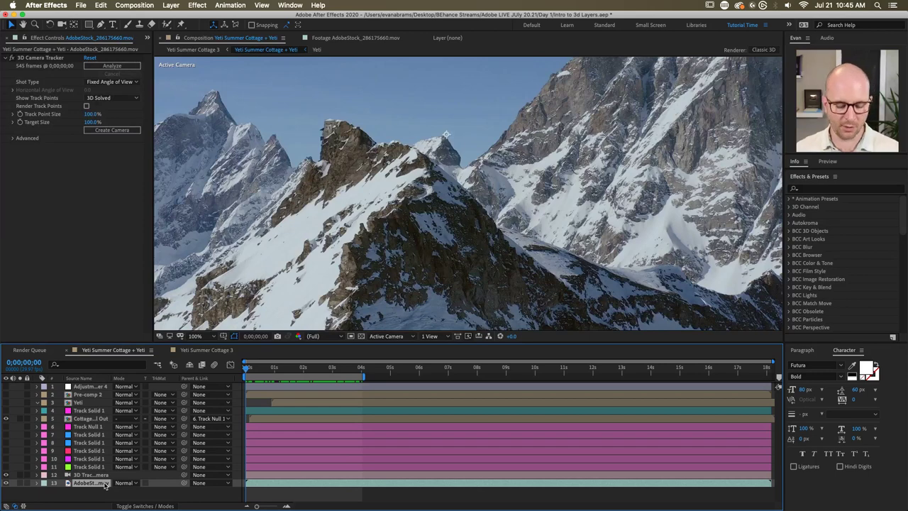
{"action": "key", "text": "super+d"}
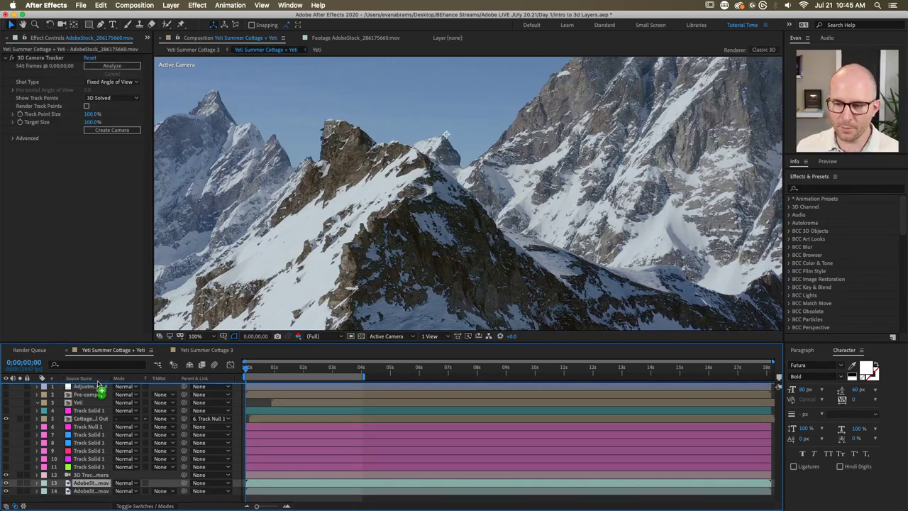
{"action": "key", "text": "super+shift+bracketright"}
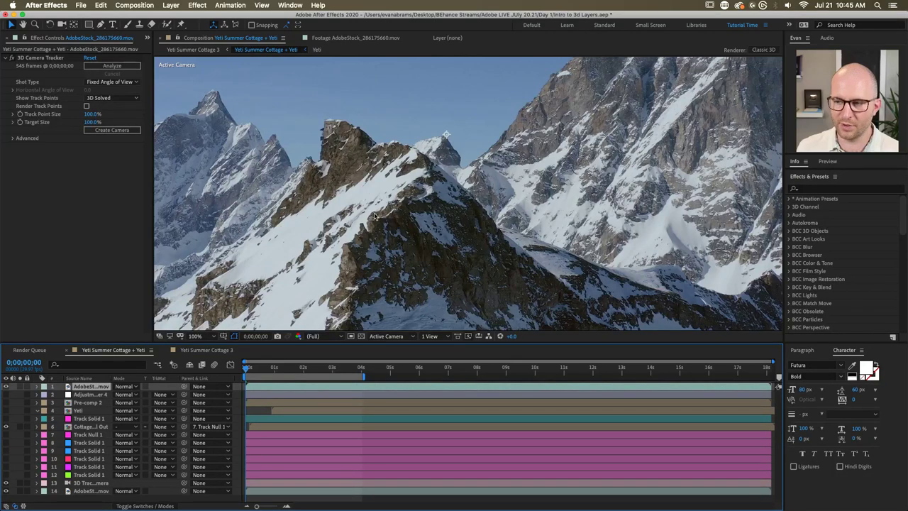
{"action": "key", "text": "Return"}
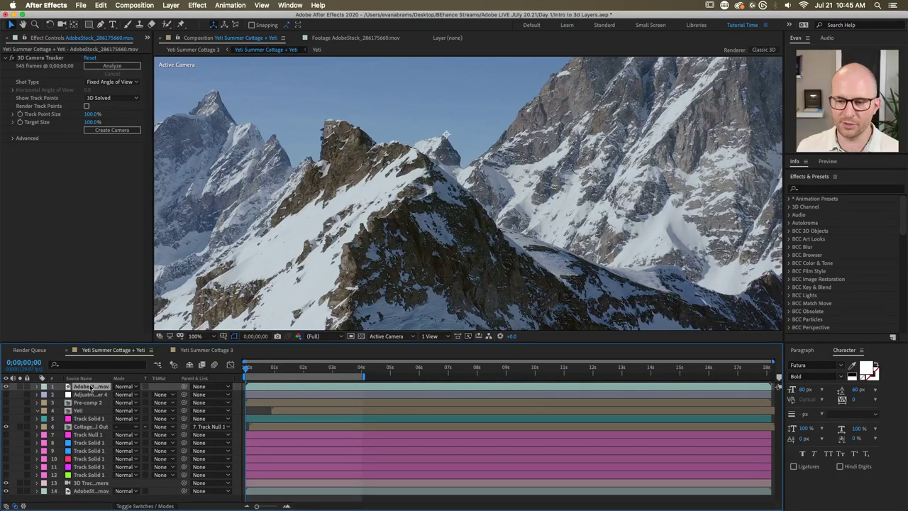
{"action": "left_click", "coordinate": [48, 60]}
{"action": "key", "text": "Delete"}
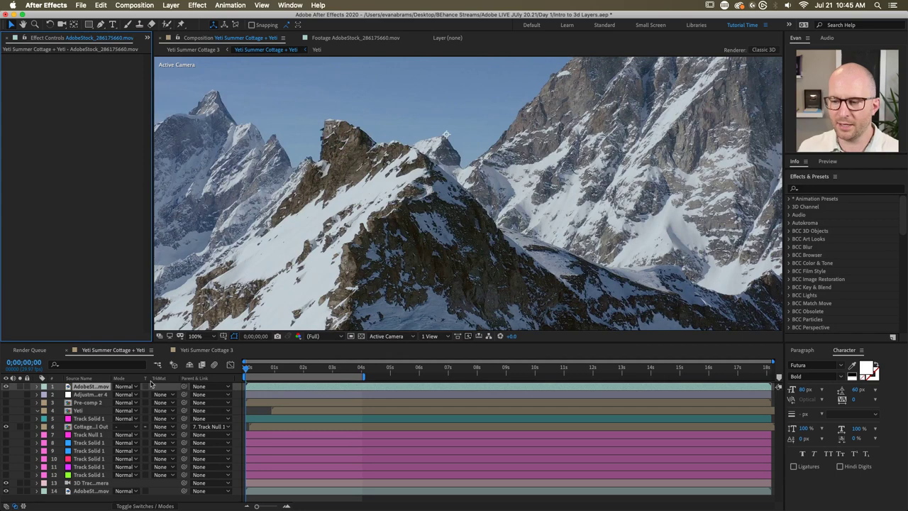
{"action": "left_click", "coordinate": [100, 388]}
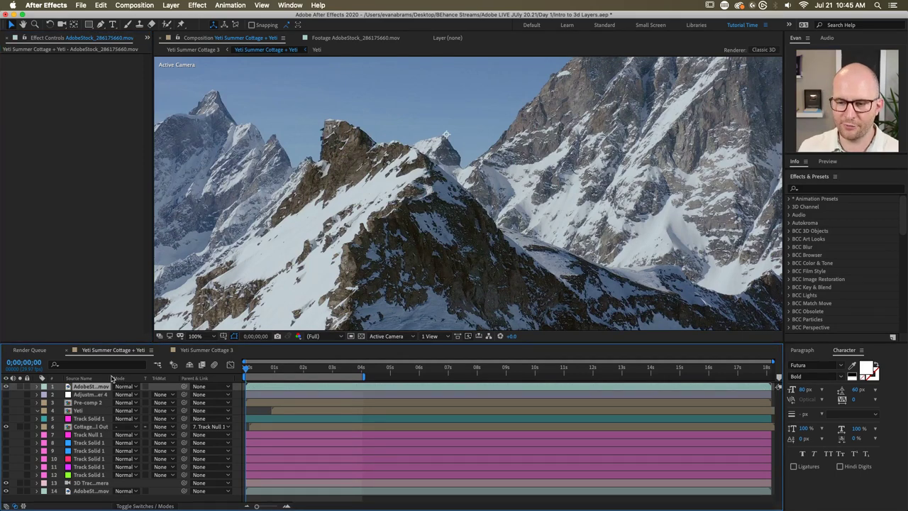
Step: Widen the layer-name column and check the After Effects version details
{"action": "left_click_drag", "start_coordinate": [114, 377], "coordinate": [188, 374]}
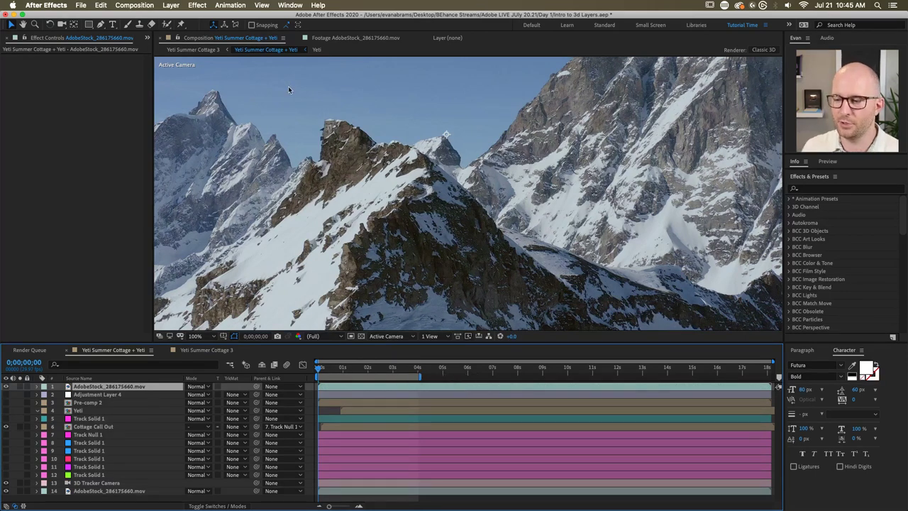
{"action": "left_click", "coordinate": [46, 5]}
{"action": "left_click", "coordinate": [57, 16]}
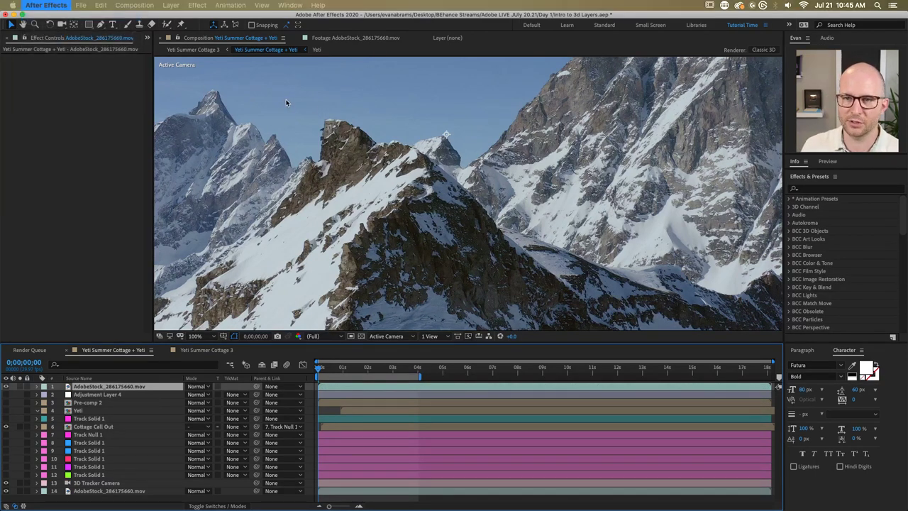
{"action": "key", "text": "Escape"}
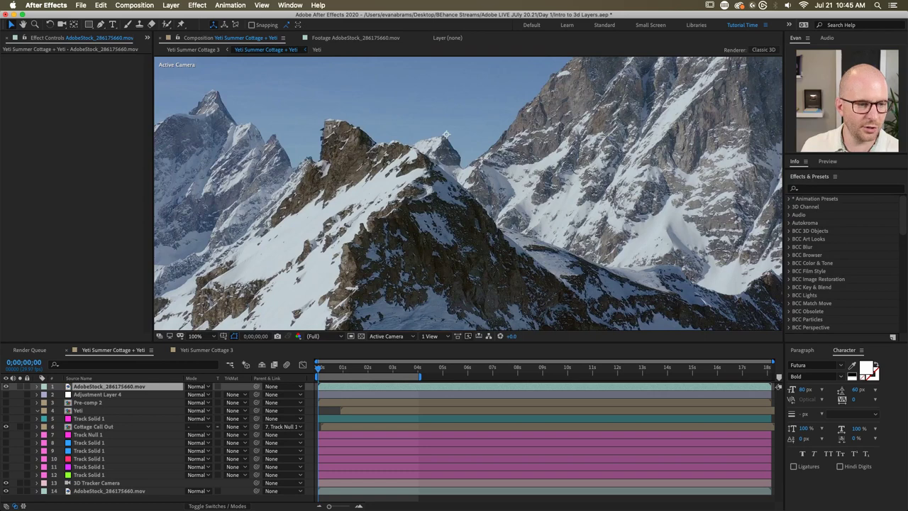
{"action": "left_click", "coordinate": [65, 5]}
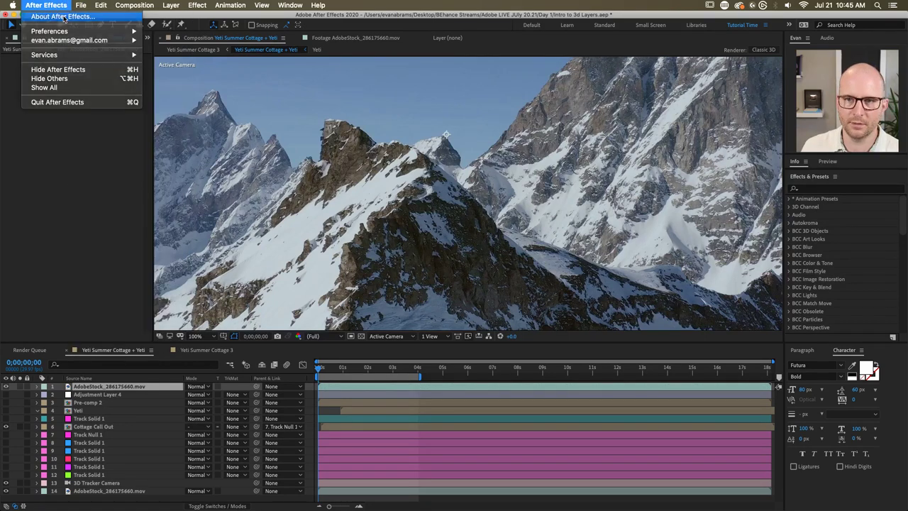
{"action": "left_click", "coordinate": [64, 18]}
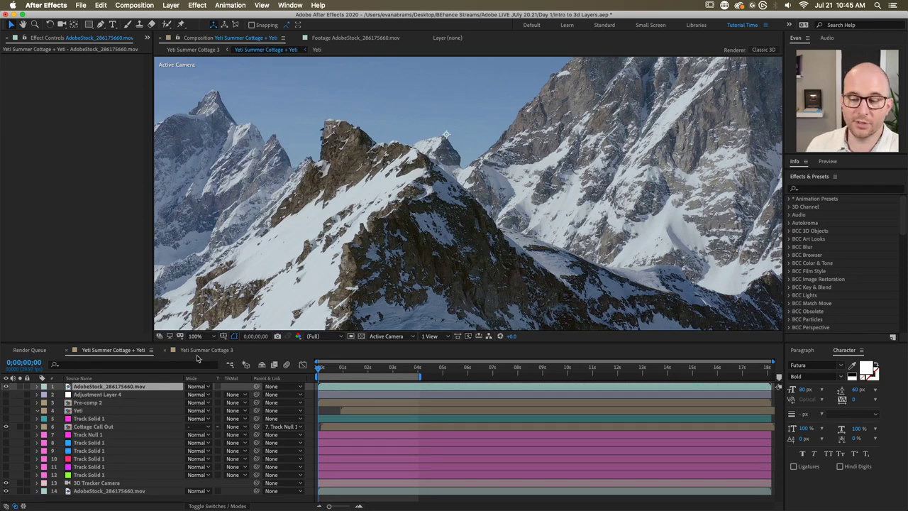
{"action": "left_click", "coordinate": [356, 387]}
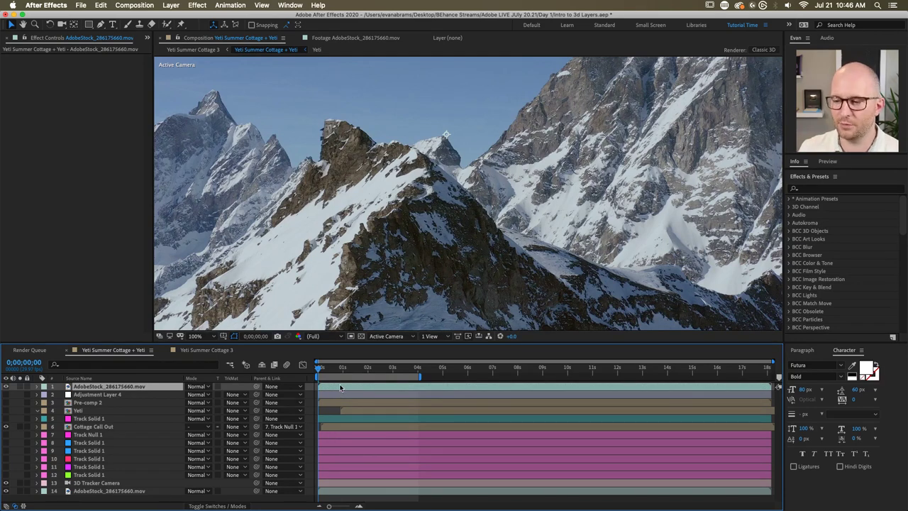
Step: Open the top footage copy in its own Layer panel and return to the first frame
{"action": "double_click", "coordinate": [340, 387]}
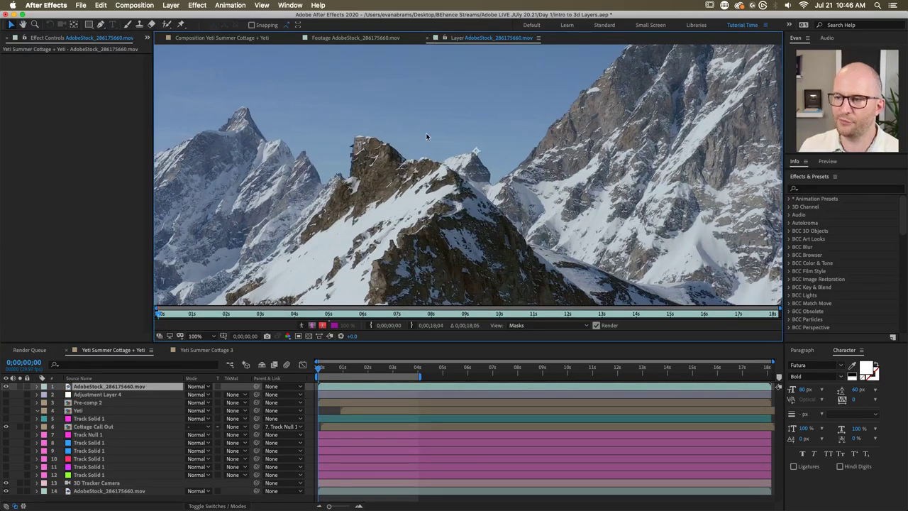
{"action": "key", "text": "comma"}
{"action": "key", "text": "comma"}
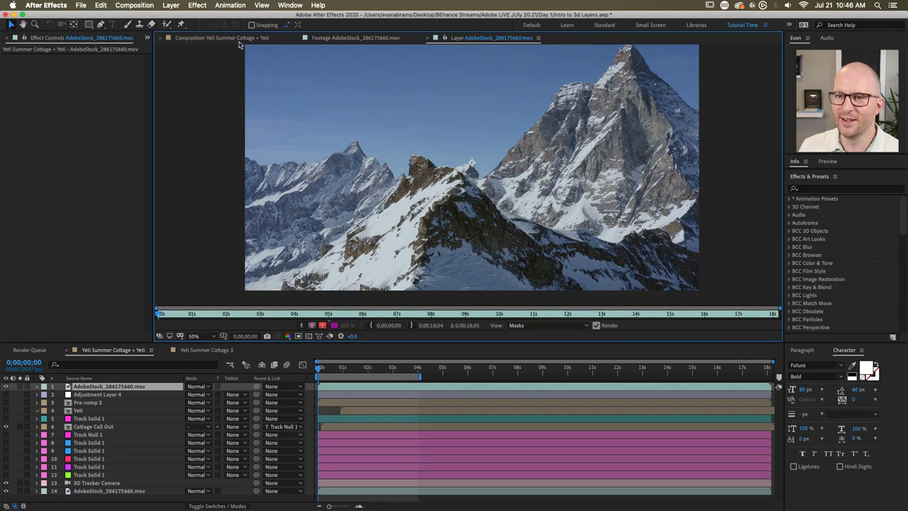
{"action": "left_click", "coordinate": [365, 387]}
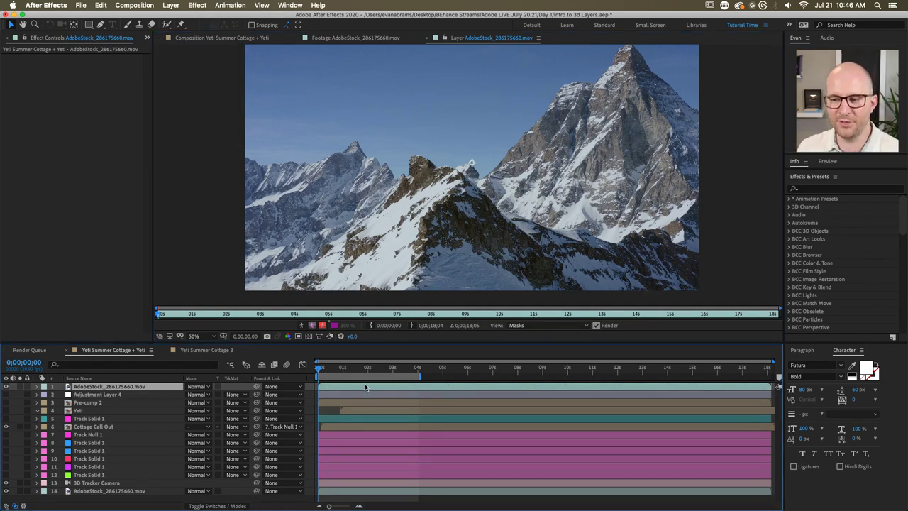
{"action": "double_click", "coordinate": [365, 387]}
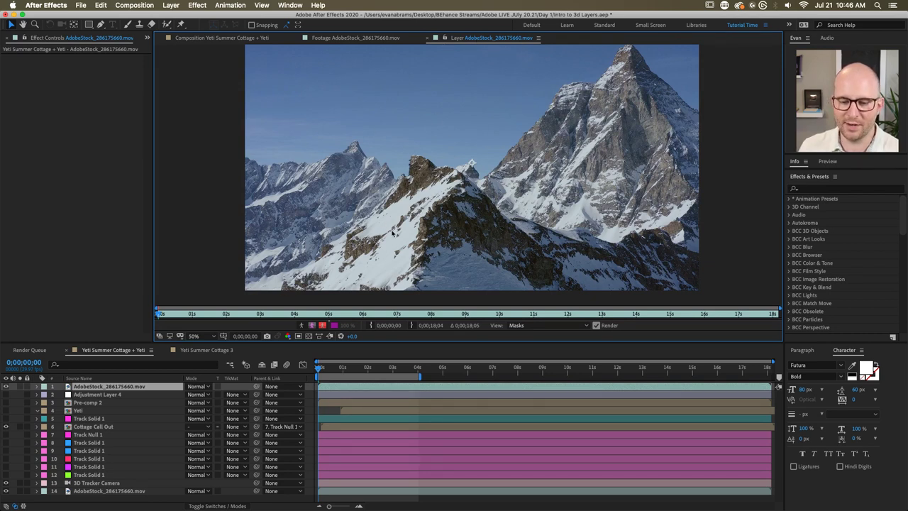
{"action": "left_click_drag", "start_coordinate": [160, 316], "coordinate": [204, 316]}
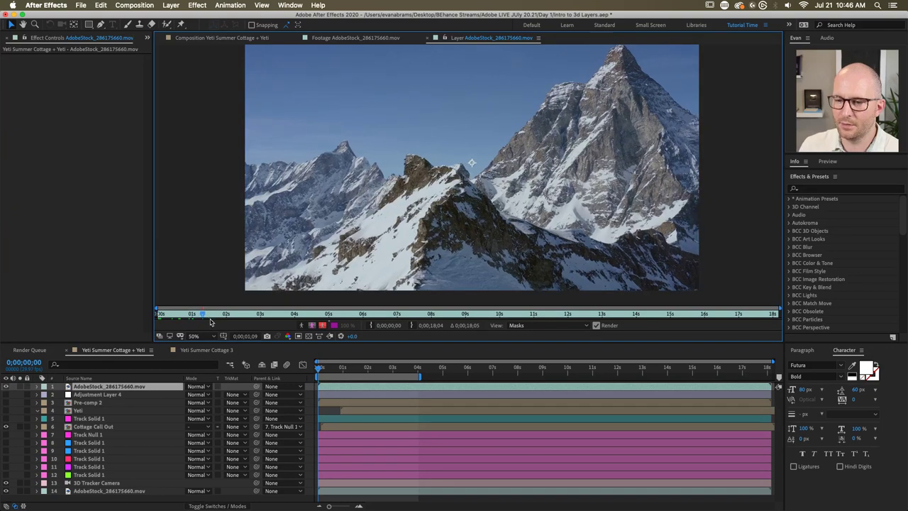
{"action": "key", "text": "Home"}
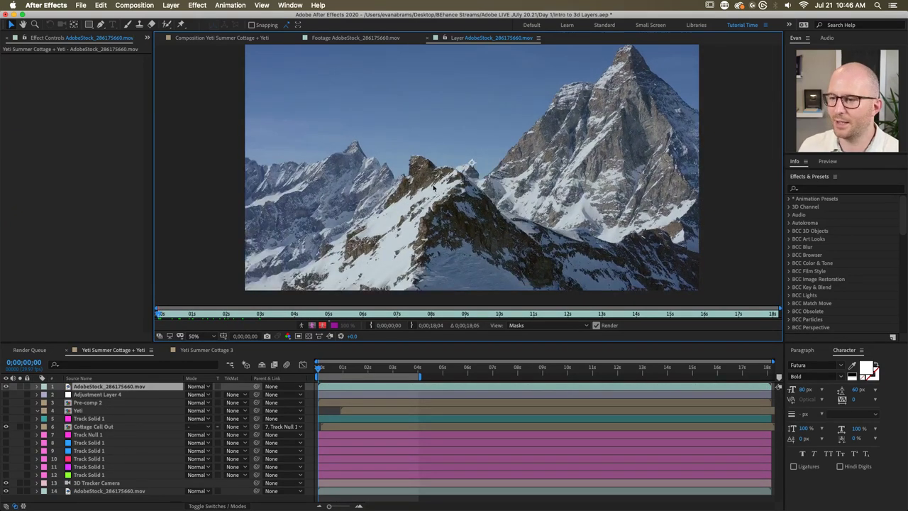
Step: Zoom the Layer view to 100%, frame the ridge, and keep View set to Masks
{"action": "key", "text": "period"}
{"action": "left_click_drag", "start_coordinate": [461, 284], "coordinate": [506, 300]}
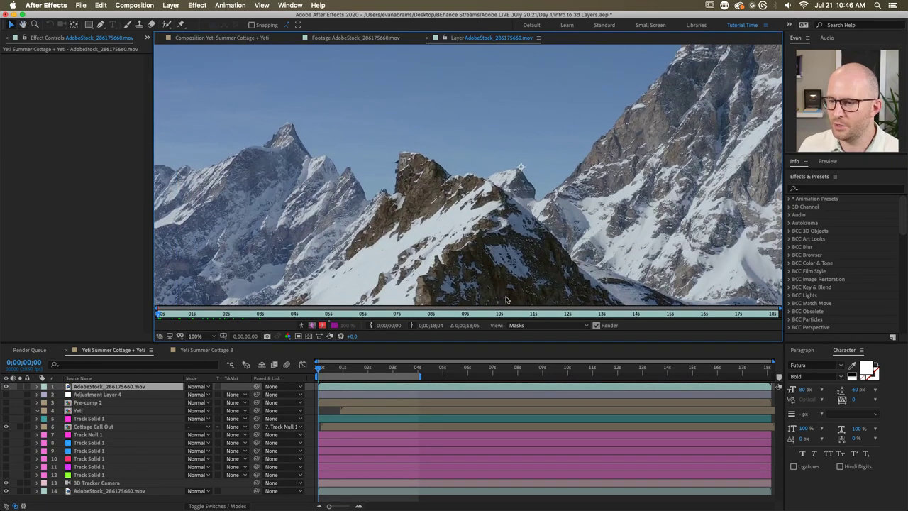
{"action": "left_click", "coordinate": [520, 327]}
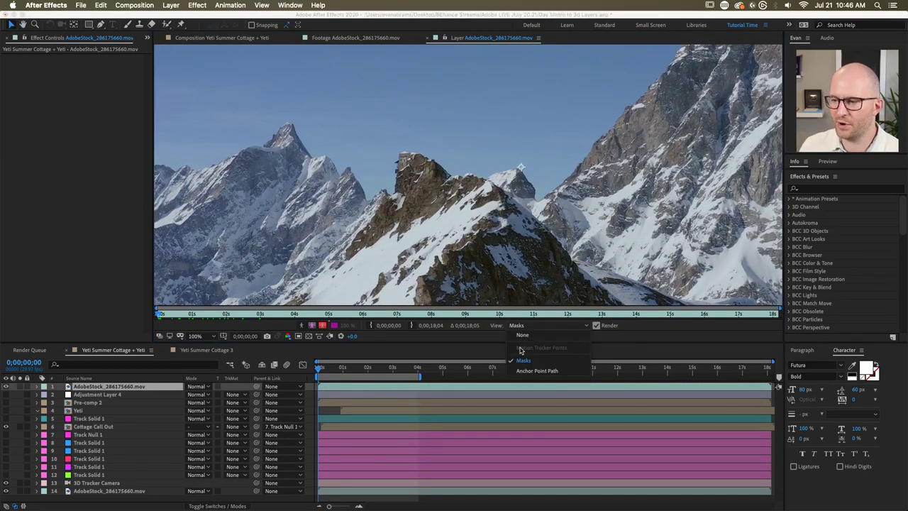
{"action": "left_click", "coordinate": [522, 360]}
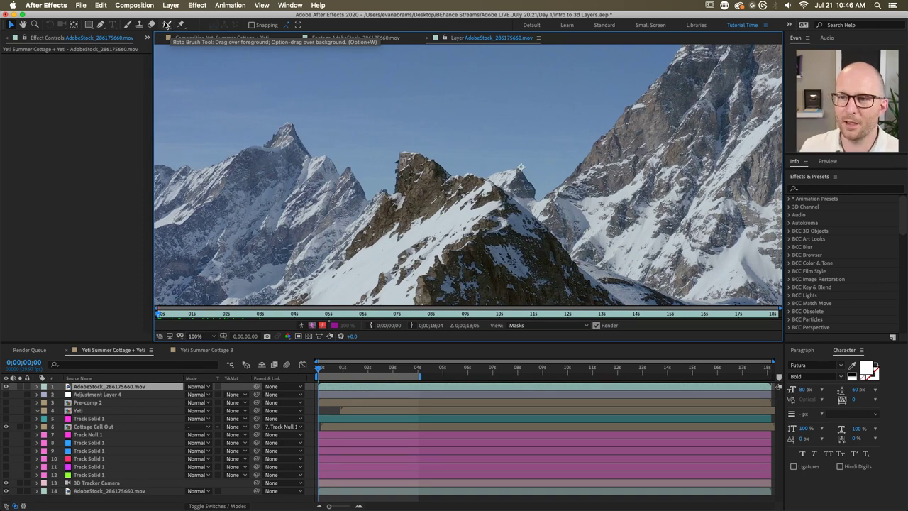
Step: Paint Roto Brush foreground strokes over the near ridge, rocky peak, upper ridge and summit
{"action": "left_click", "coordinate": [167, 25]}
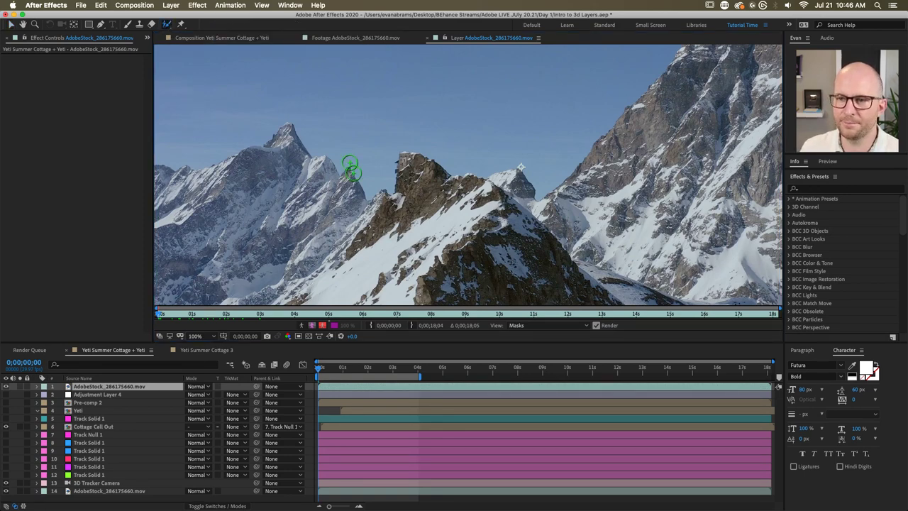
{"action": "left_click_drag", "start_coordinate": [417, 197], "coordinate": [448, 196]}
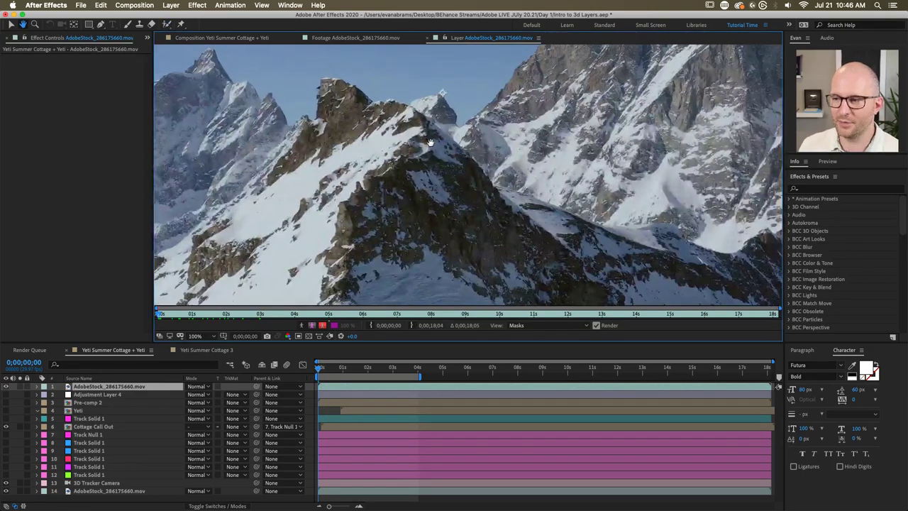
{"action": "mouse_move", "coordinate": [437, 164]}
{"action": "left_mouse_down"}
{"action": "mouse_move", "coordinate": [405, 142]}
{"action": "mouse_move", "coordinate": [416, 142]}
{"action": "mouse_move", "coordinate": [489, 225]}
{"action": "mouse_move", "coordinate": [539, 259]}
{"action": "left_mouse_up"}
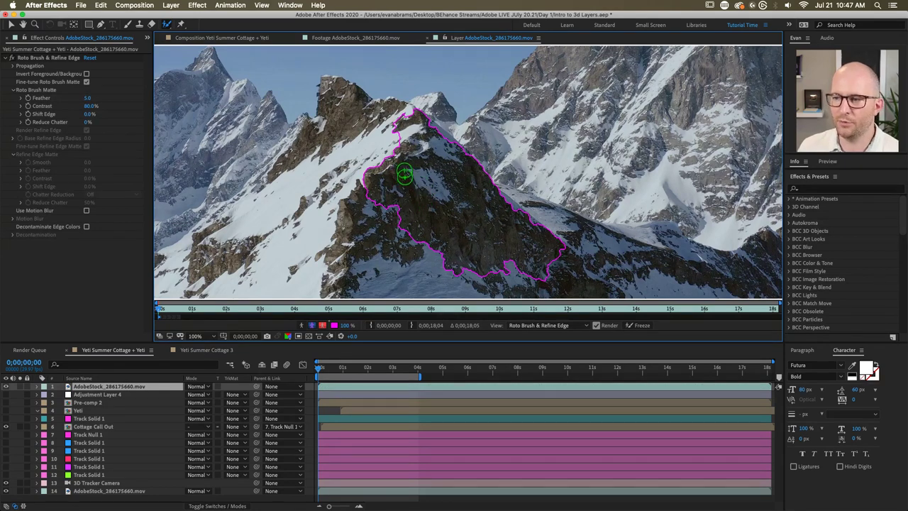
{"action": "left_click_drag", "start_coordinate": [422, 130], "coordinate": [442, 147]}
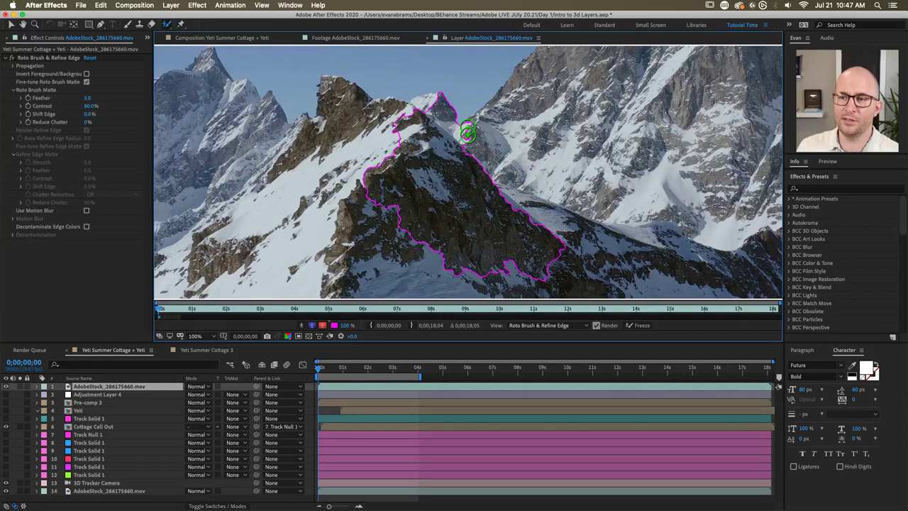
{"action": "mouse_move", "coordinate": [410, 141]}
{"action": "left_mouse_down"}
{"action": "mouse_move", "coordinate": [389, 122]}
{"action": "mouse_move", "coordinate": [351, 117]}
{"action": "mouse_move", "coordinate": [302, 188]}
{"action": "left_mouse_up"}
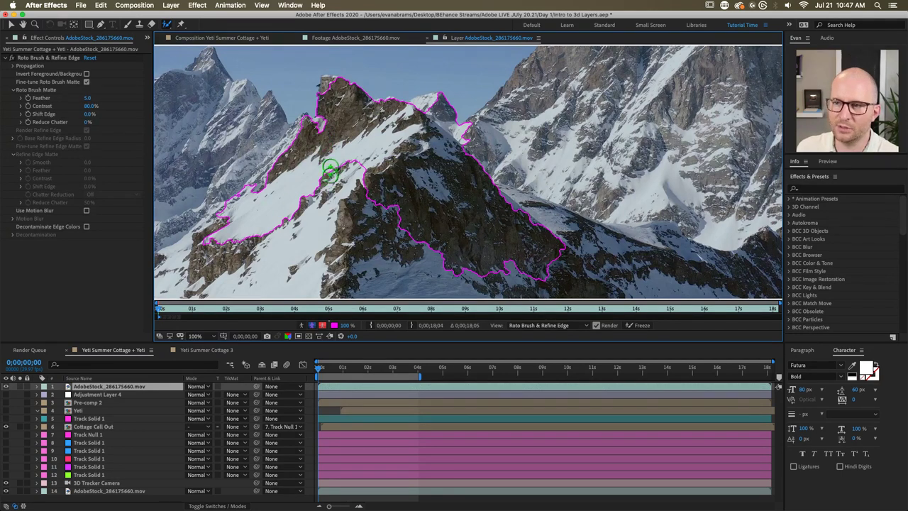
{"action": "left_click_drag", "start_coordinate": [336, 108], "coordinate": [333, 99]}
{"action": "left_click_drag", "start_coordinate": [402, 188], "coordinate": [309, 240]}
{"action": "left_click_drag", "start_coordinate": [380, 236], "coordinate": [441, 249]}
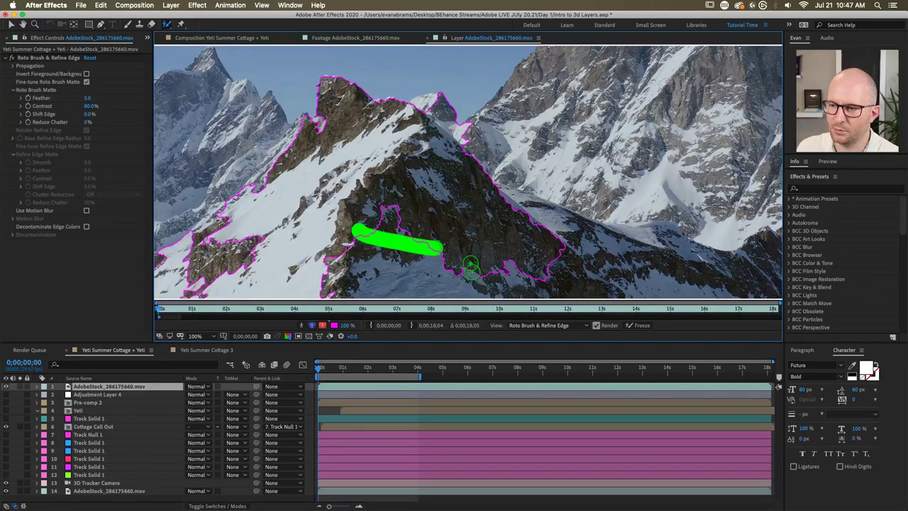
Step: Add the lower-left ridge to the matte and subtract the small background peak
{"action": "key", "text": "space"}
{"action": "left_click_drag", "start_coordinate": [324, 208], "coordinate": [478, 195]}
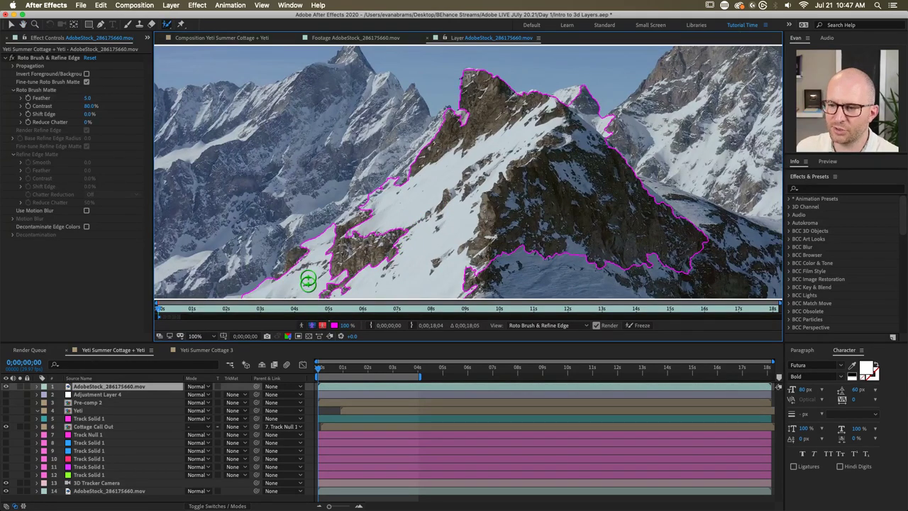
{"action": "left_click_drag", "start_coordinate": [375, 222], "coordinate": [321, 280]}
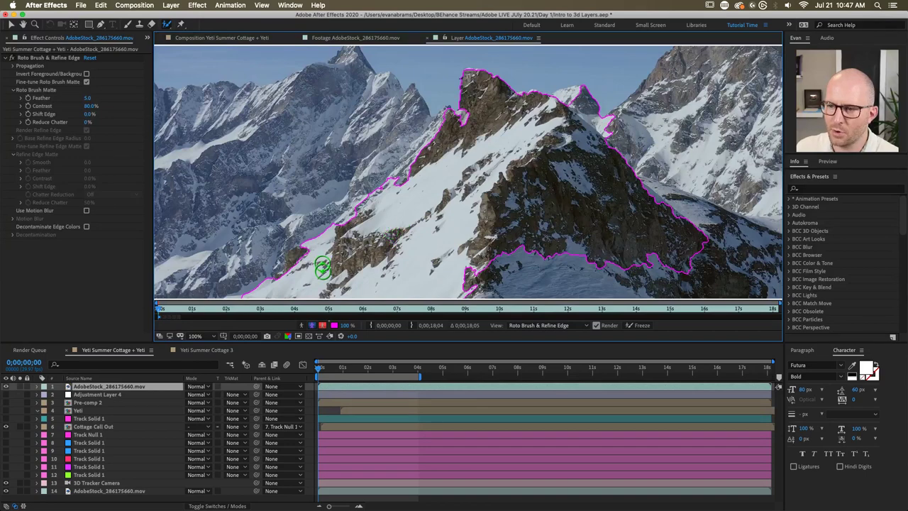
{"action": "left_click_drag", "start_coordinate": [562, 163], "coordinate": [356, 240]}
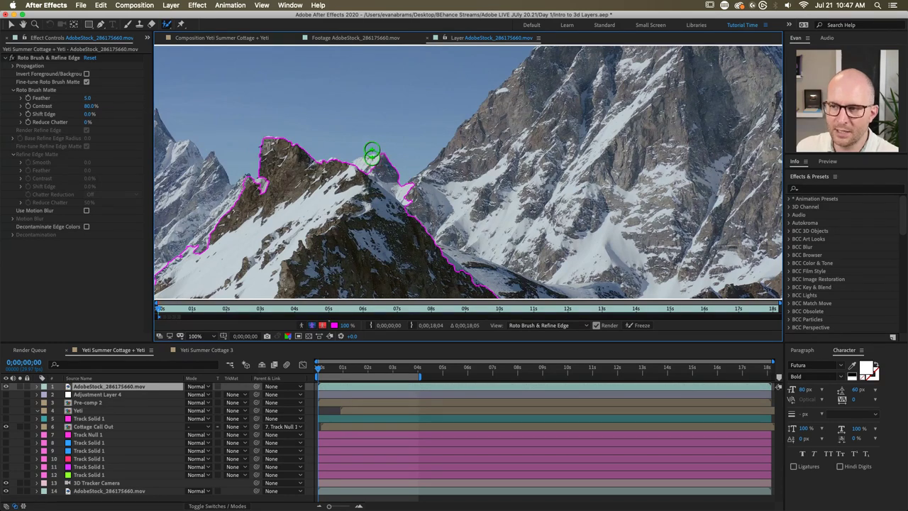
{"action": "left_click_drag", "start_coordinate": [372, 150], "coordinate": [428, 200]}
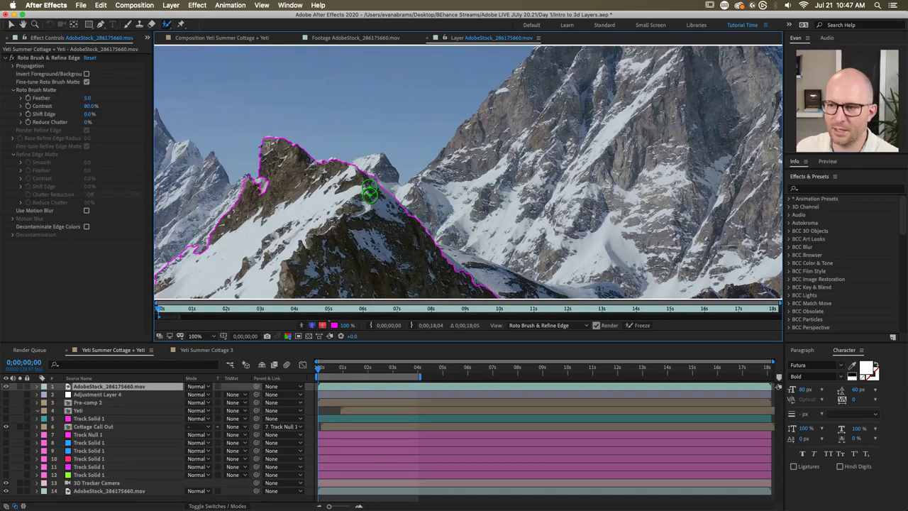
Step: Add the ridge rocks and ridge-edge rock to the matte, and subtract background snow
{"action": "scroll", "coordinate": [408, 219], "scroll_direction": "up", "scroll_amount": 4}
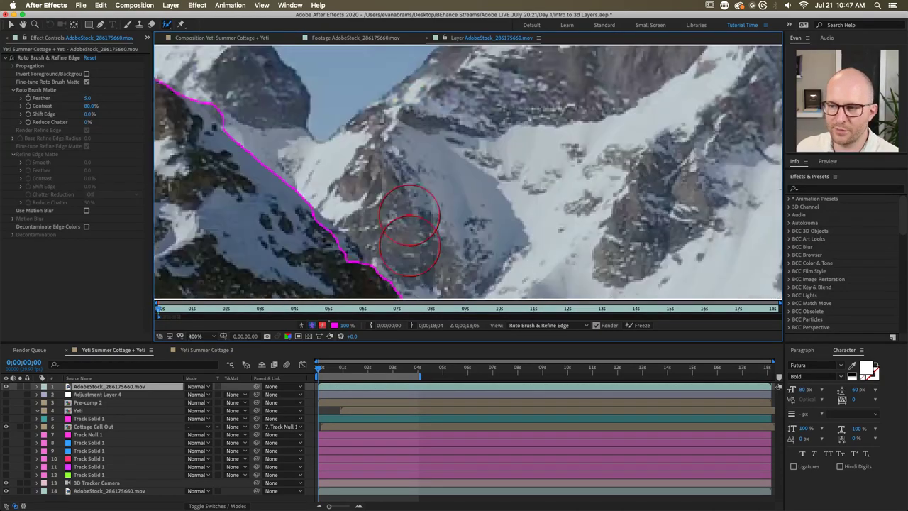
{"action": "scroll", "coordinate": [521, 248], "scroll_direction": "down", "scroll_amount": 2}
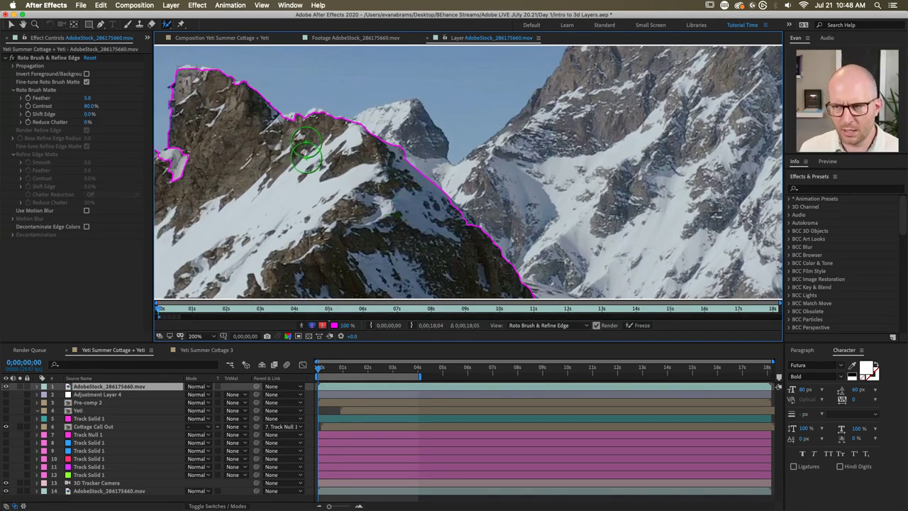
{"action": "scroll", "coordinate": [314, 148], "scroll_direction": "up", "scroll_amount": 2}
{"action": "left_click", "coordinate": [320, 127]}
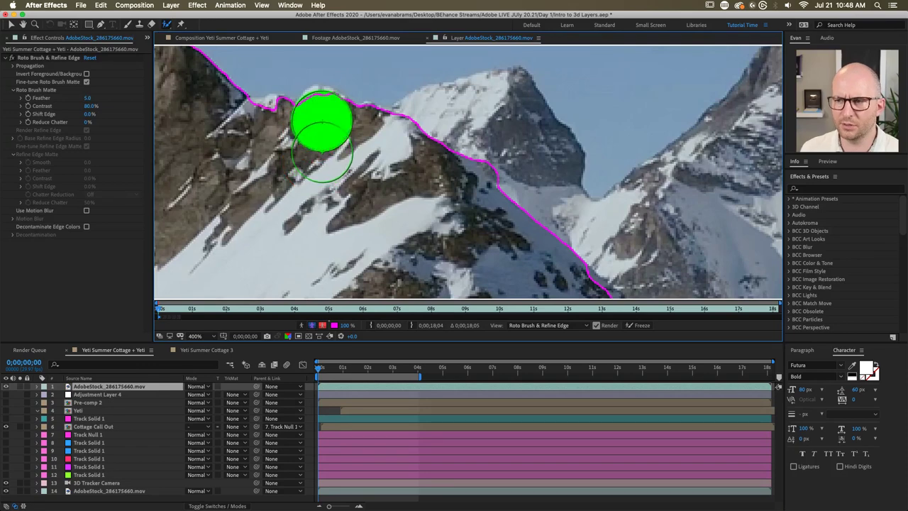
{"action": "left_click", "coordinate": [272, 131]}
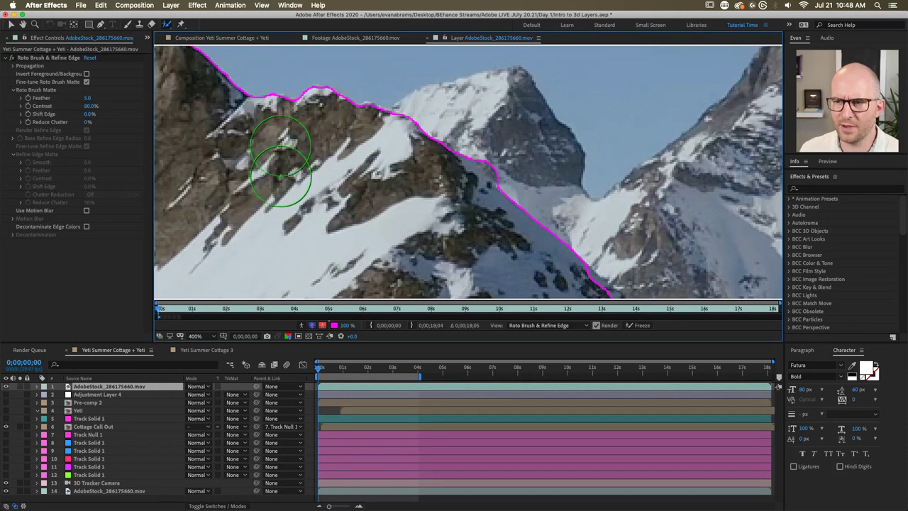
{"action": "scroll", "coordinate": [480, 225], "scroll_direction": "down", "scroll_amount": 5}
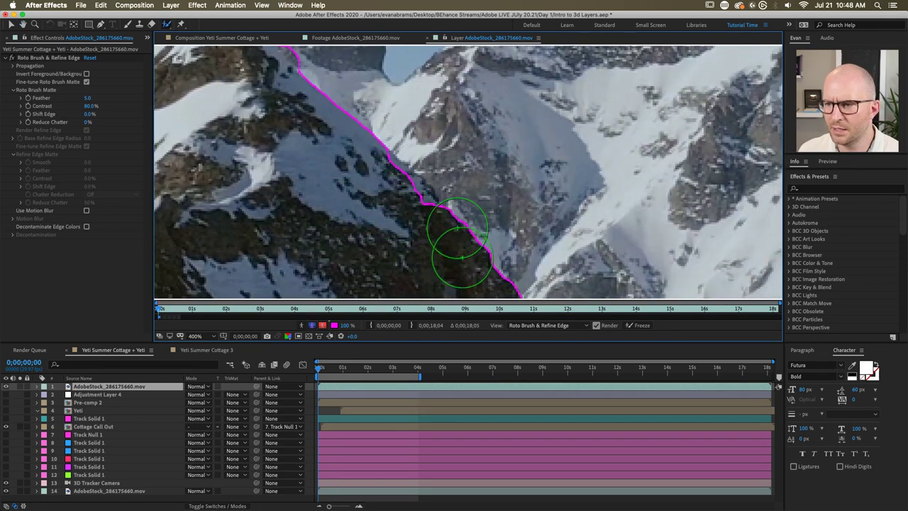
{"action": "scroll", "coordinate": [477, 227], "scroll_direction": "down", "scroll_amount": 2}
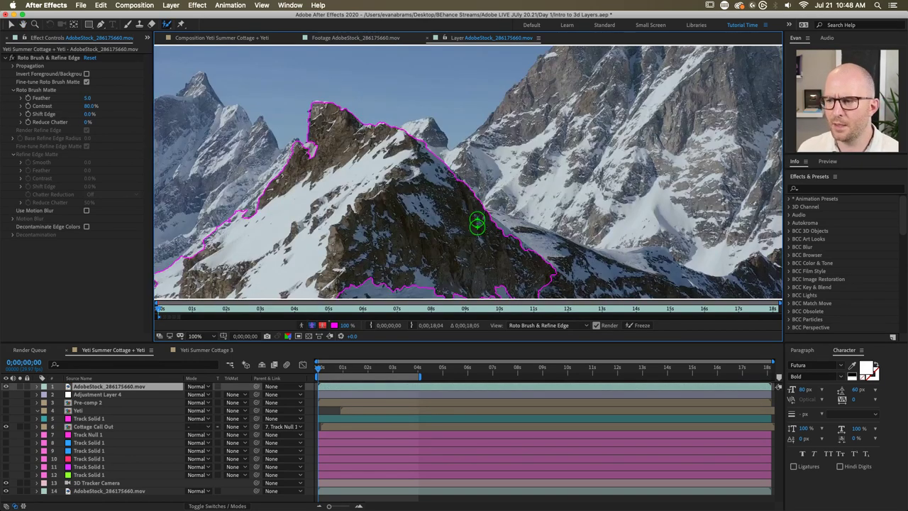
{"action": "scroll", "coordinate": [495, 237], "scroll_direction": "up", "scroll_amount": 2}
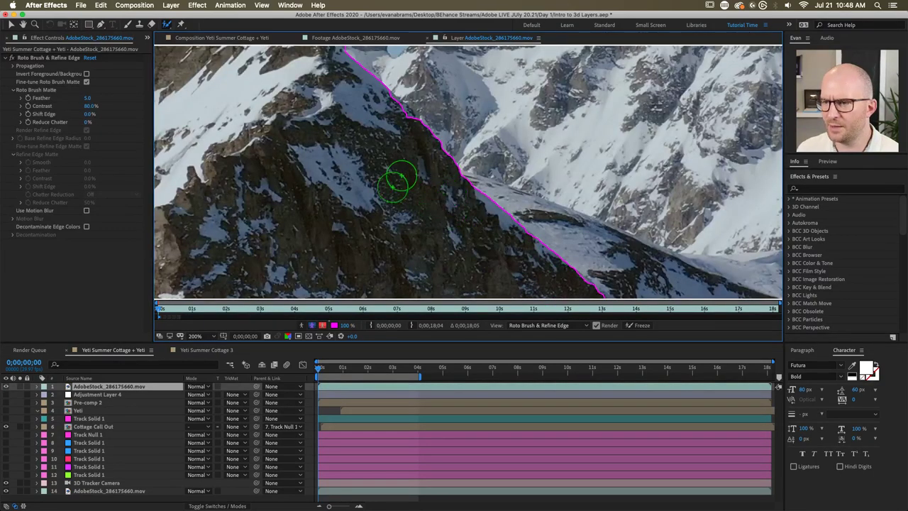
{"action": "scroll", "coordinate": [405, 245], "scroll_direction": "down", "scroll_amount": 1}
{"action": "scroll", "coordinate": [428, 220], "scroll_direction": "up", "scroll_amount": 2}
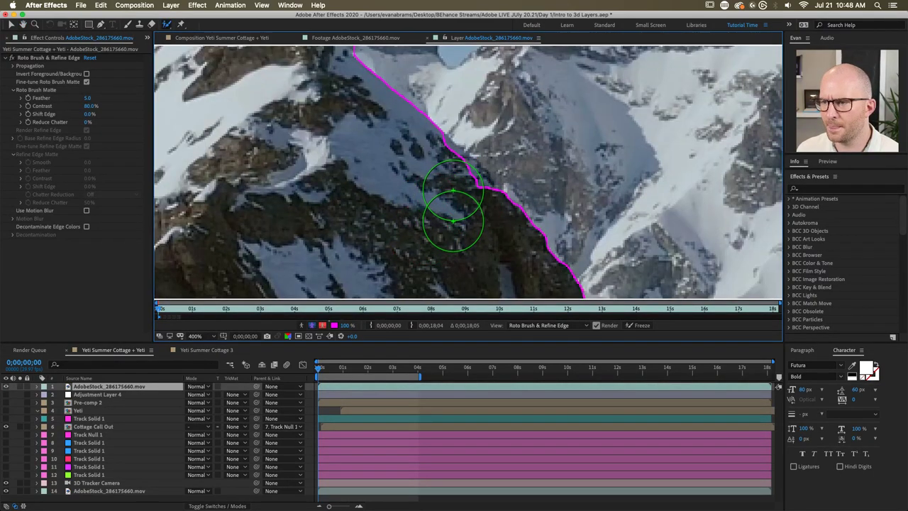
{"action": "left_click", "coordinate": [463, 199]}
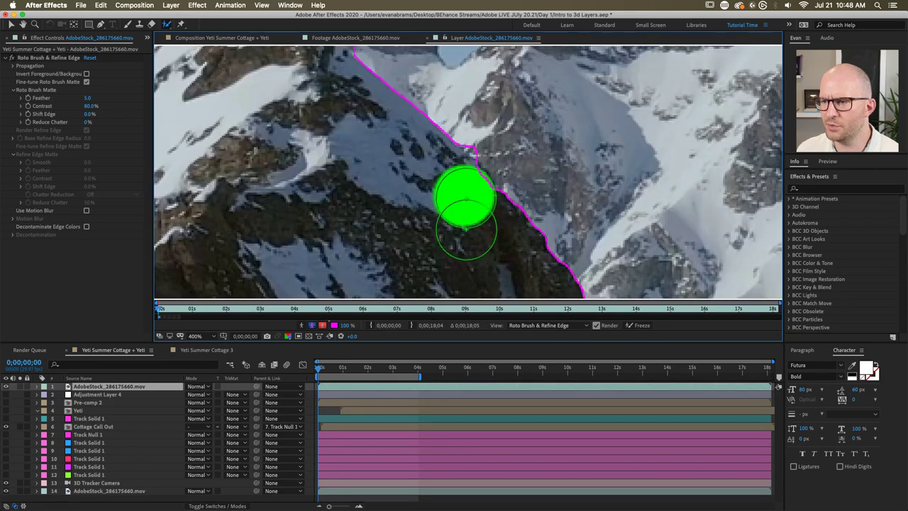
{"action": "left_click", "coordinate": [498, 135], "text": "alt"}
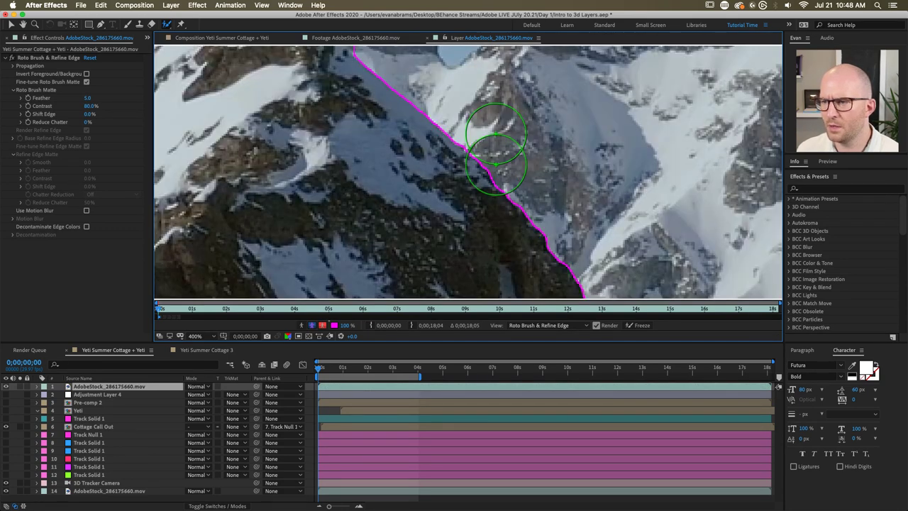
Step: Add the rocky area beside the edge and the rocky summit to the matte
{"action": "scroll", "coordinate": [461, 146], "scroll_direction": "up", "scroll_amount": 5}
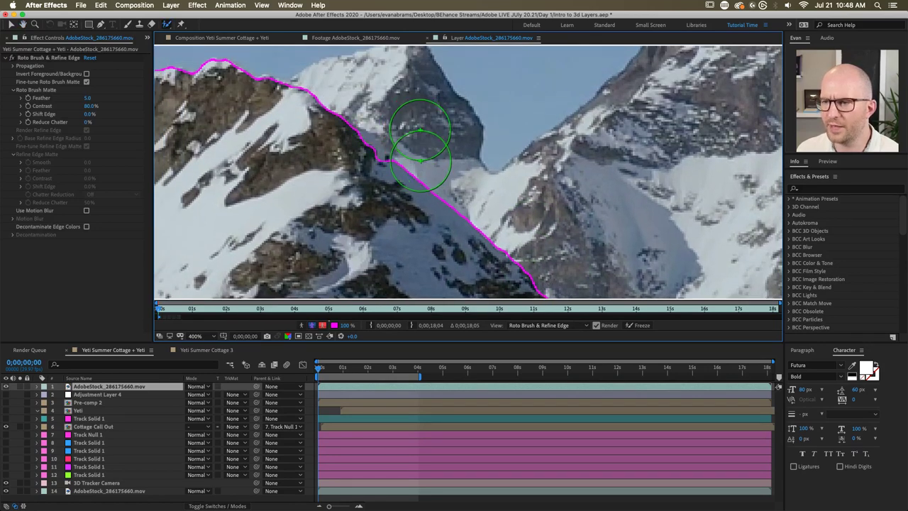
{"action": "mouse_move", "coordinate": [416, 143]}
{"action": "left_mouse_down"}
{"action": "mouse_move", "coordinate": [383, 177]}
{"action": "mouse_move", "coordinate": [355, 184]}
{"action": "left_mouse_up"}
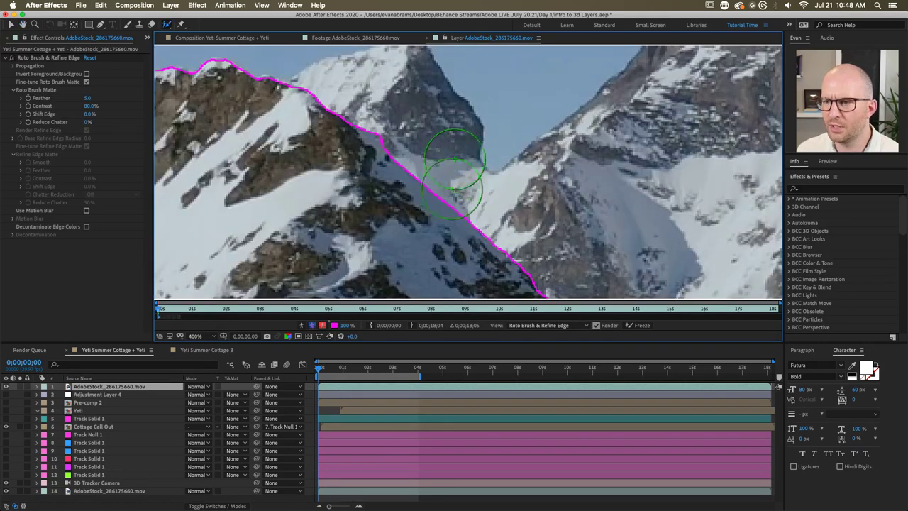
{"action": "scroll", "coordinate": [432, 124], "scroll_direction": "down", "scroll_amount": 4}
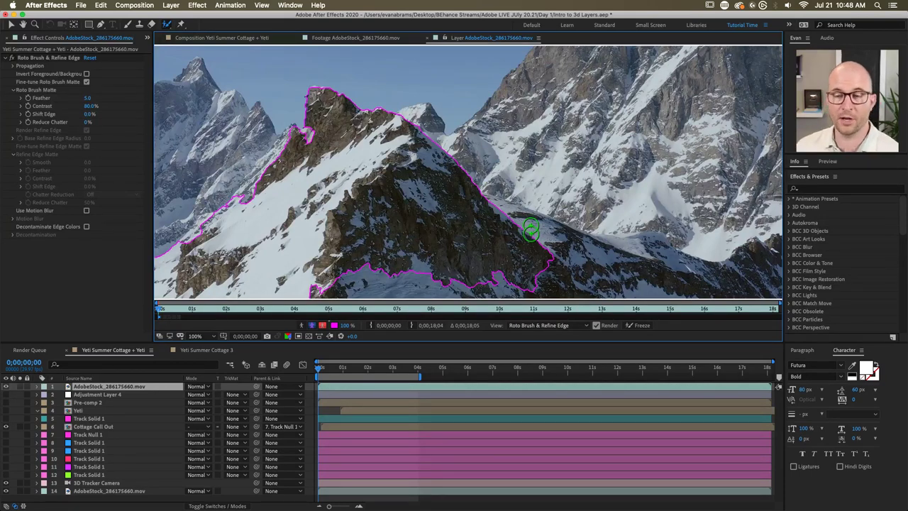
{"action": "scroll", "coordinate": [304, 138], "scroll_direction": "up", "scroll_amount": 2}
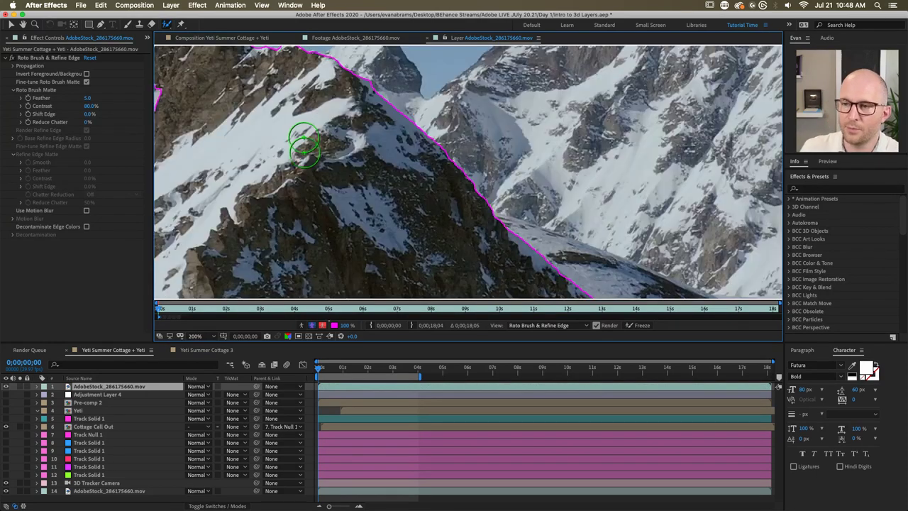
{"action": "left_click_drag", "start_coordinate": [304, 138], "coordinate": [613, 204]}
{"action": "left_click_drag", "start_coordinate": [479, 151], "coordinate": [493, 164]}
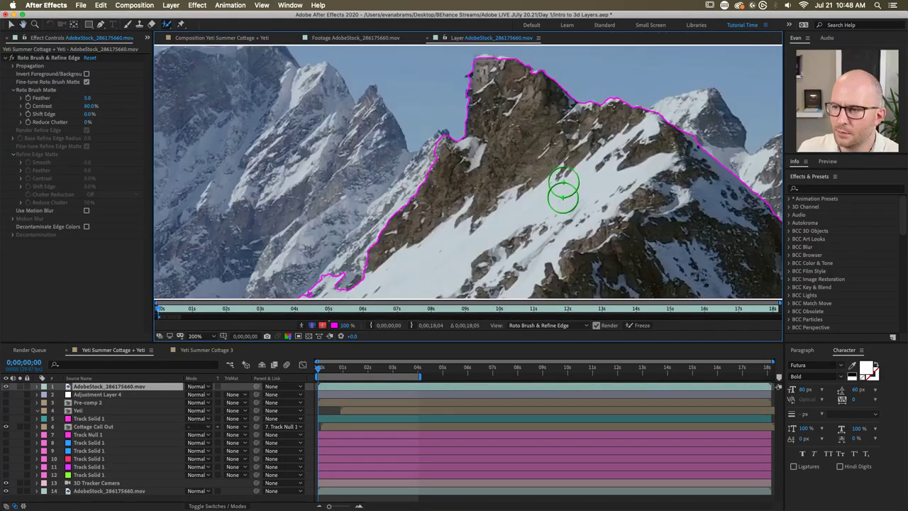
{"action": "scroll", "coordinate": [487, 176], "scroll_direction": "up", "scroll_amount": 1}
{"action": "scroll", "coordinate": [501, 193], "scroll_direction": "down", "scroll_amount": 3}
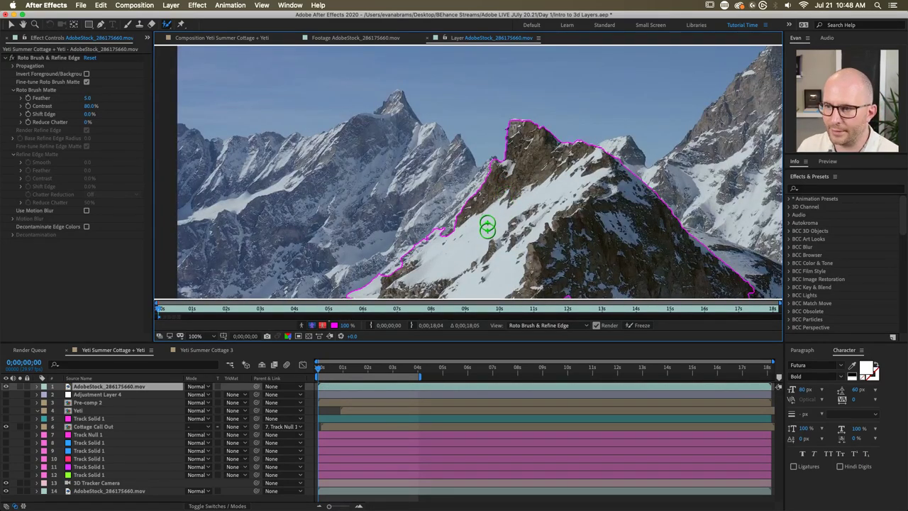
{"action": "scroll", "coordinate": [434, 244], "scroll_direction": "up", "scroll_amount": 1}
{"action": "scroll", "coordinate": [466, 263], "scroll_direction": "left", "scroll_amount": 2}
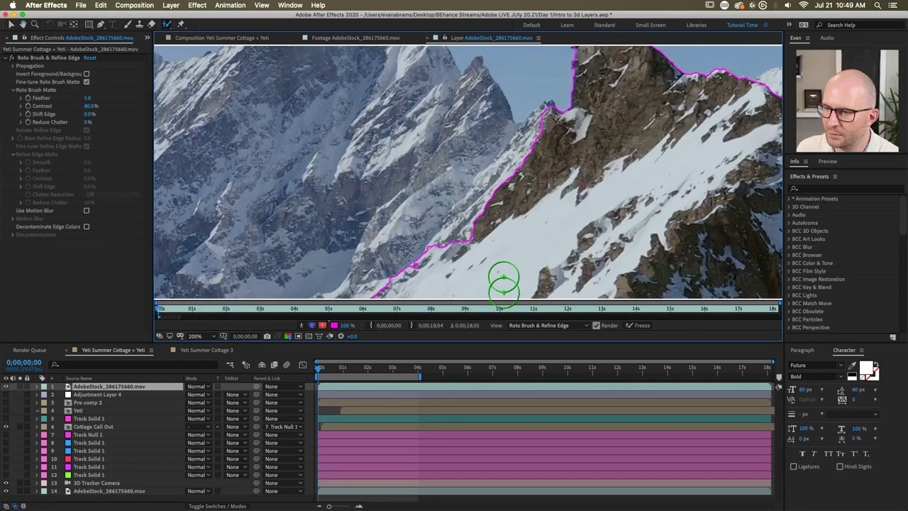
{"action": "scroll", "coordinate": [588, 223], "scroll_direction": "down", "scroll_amount": 1}
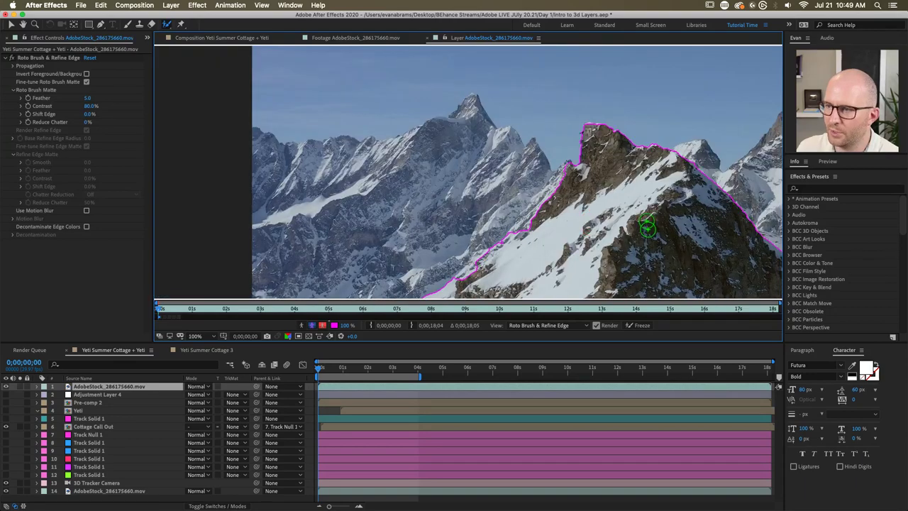
{"action": "left_click_drag", "start_coordinate": [645, 222], "coordinate": [460, 163]}
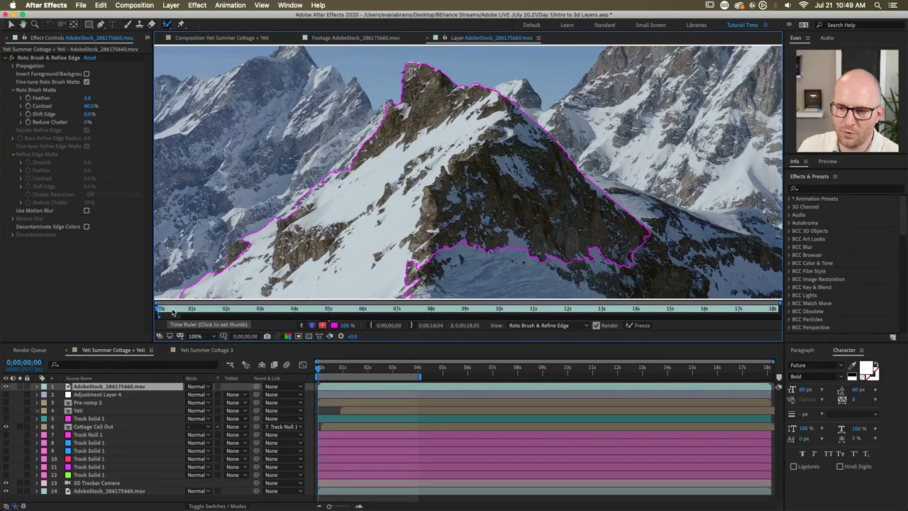
Step: Propagate the ridge matte ten frames ahead at 400% zoom, then return to frame 0 at 100%
{"action": "left_click", "coordinate": [175, 311]}
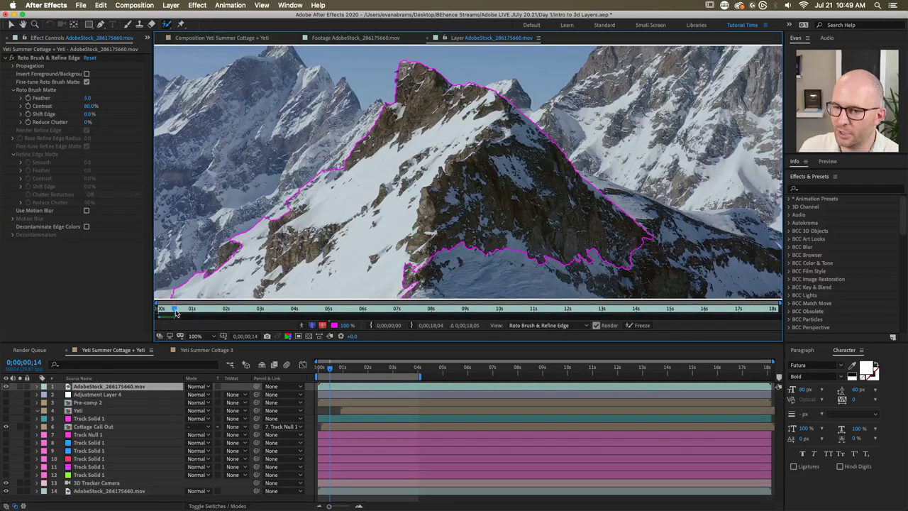
{"action": "mouse_move", "coordinate": [175, 312]}
{"action": "left_mouse_down"}
{"action": "mouse_move", "coordinate": [157, 314]}
{"action": "mouse_move", "coordinate": [169, 316]}
{"action": "left_mouse_up"}
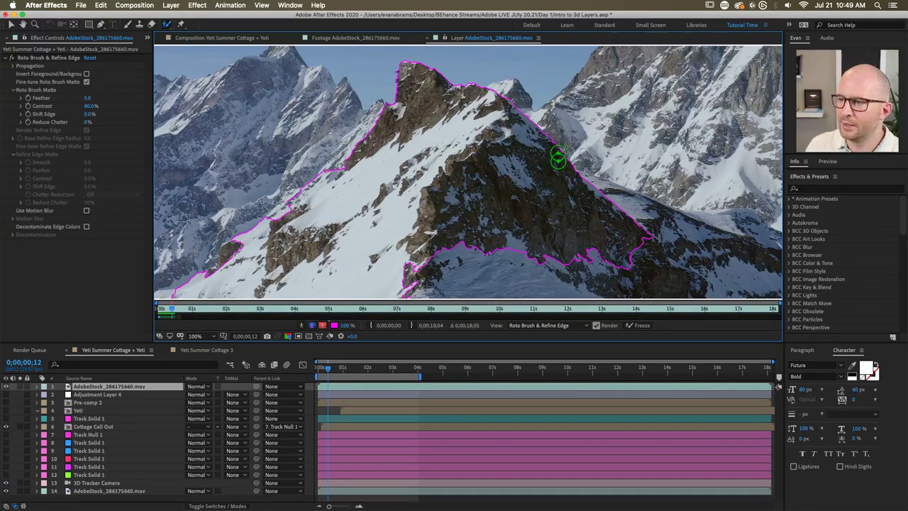
{"action": "left_click_drag", "start_coordinate": [175, 311], "coordinate": [148, 311]}
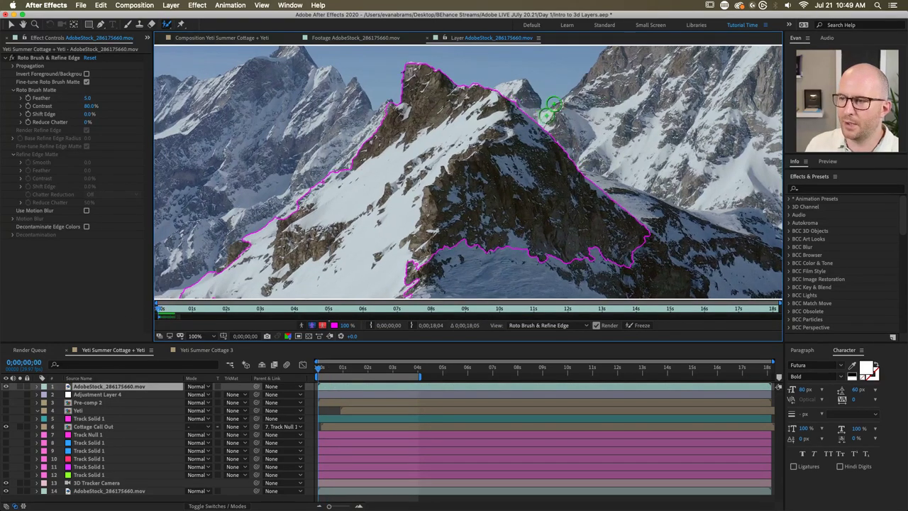
{"action": "scroll", "coordinate": [552, 106], "scroll_direction": "up", "scroll_amount": 4}
{"action": "scroll", "coordinate": [458, 209], "scroll_direction": "right", "scroll_amount": 6}
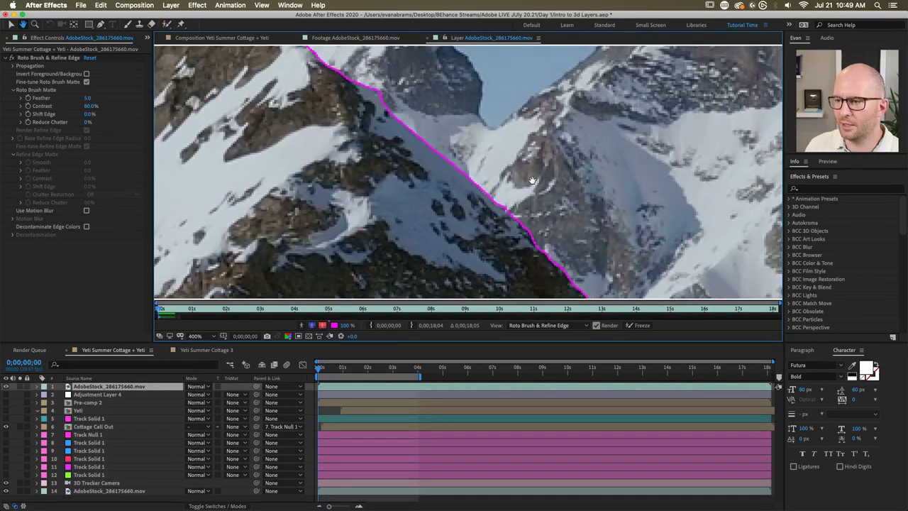
{"action": "left_click_drag", "start_coordinate": [532, 179], "coordinate": [500, 190]}
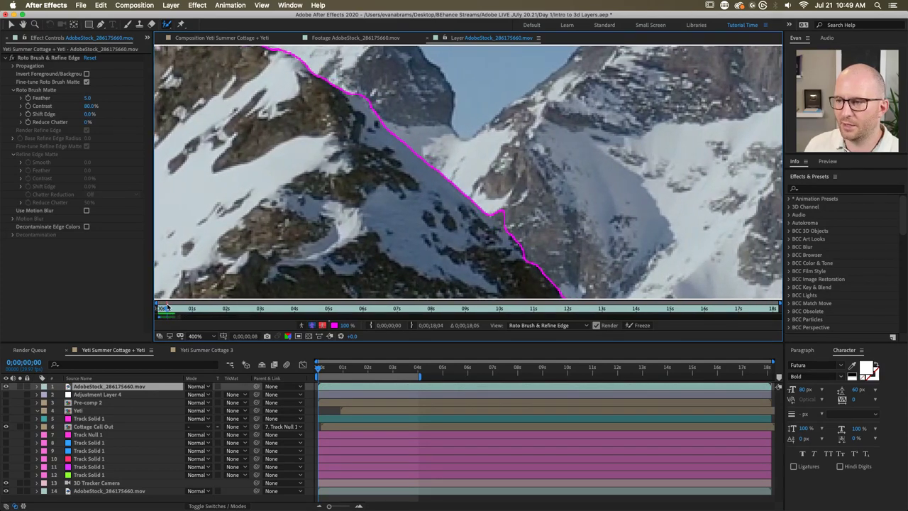
{"action": "key", "text": "space"}
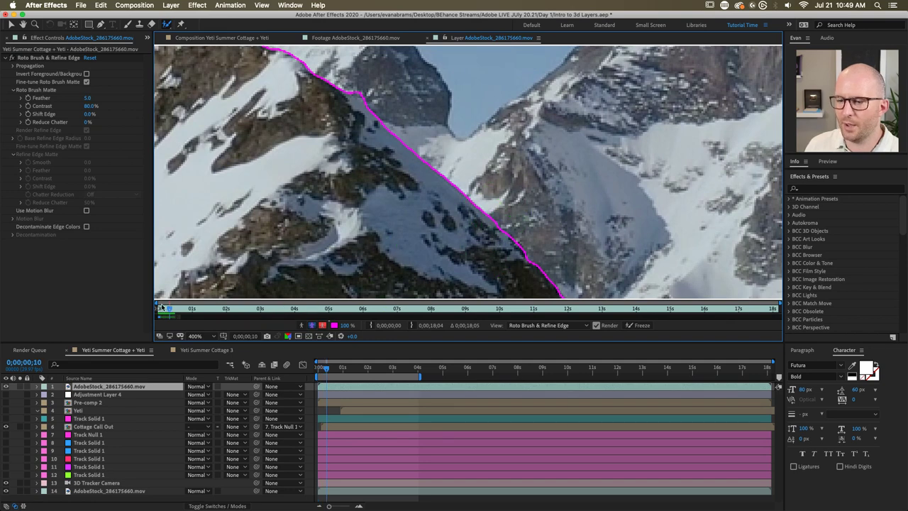
{"action": "left_click_drag", "start_coordinate": [162, 307], "coordinate": [157, 307]}
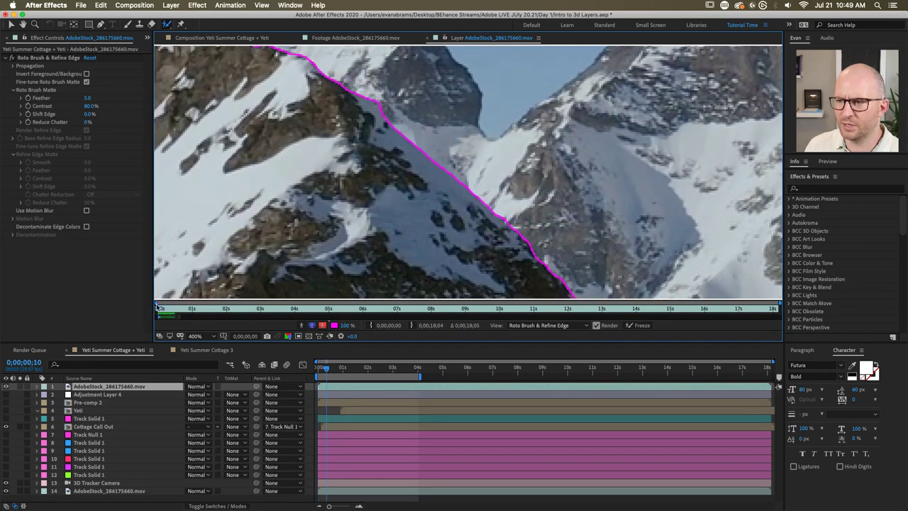
{"action": "key", "text": "comma"}
{"action": "key", "text": "comma"}
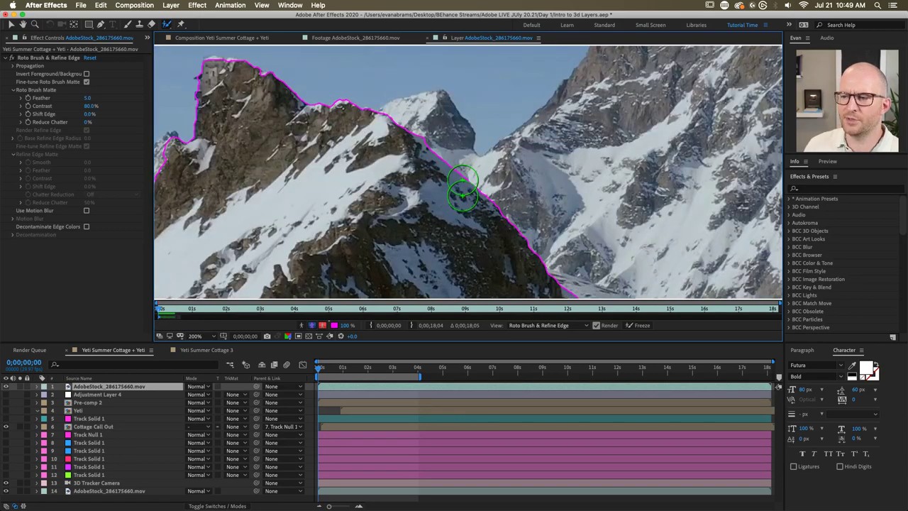
{"action": "key", "text": "comma"}
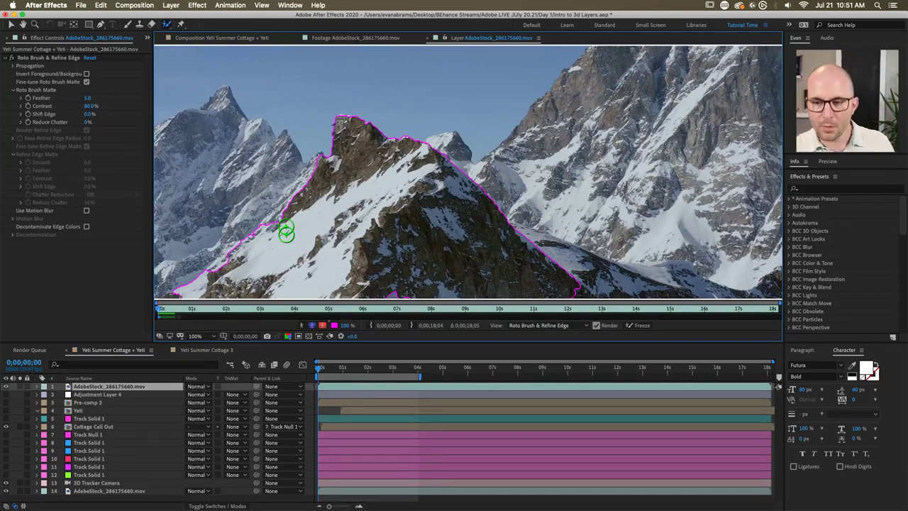
Step: Propagate the matte through frames 14, 19, 7, 11 and 10, then switch to Alpha view
{"action": "left_click", "coordinate": [175, 309]}
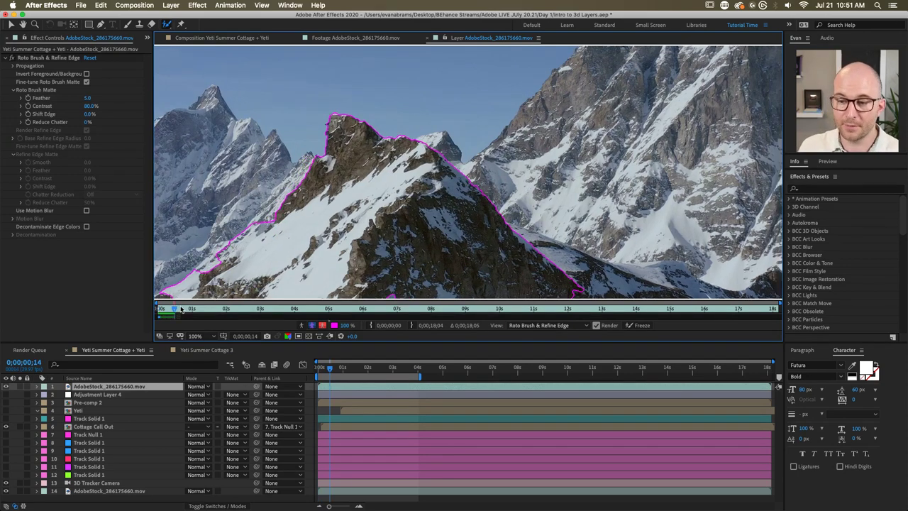
{"action": "left_click", "coordinate": [180, 309]}
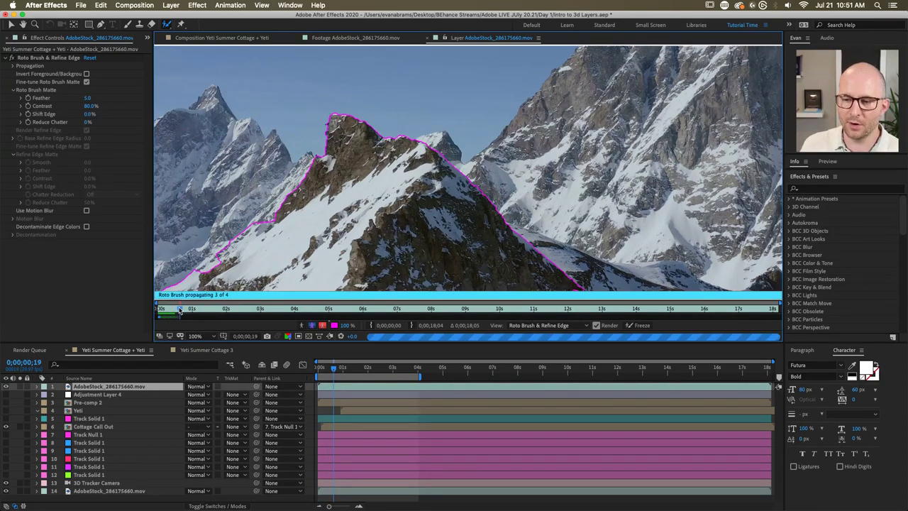
{"action": "left_click", "coordinate": [162, 310]}
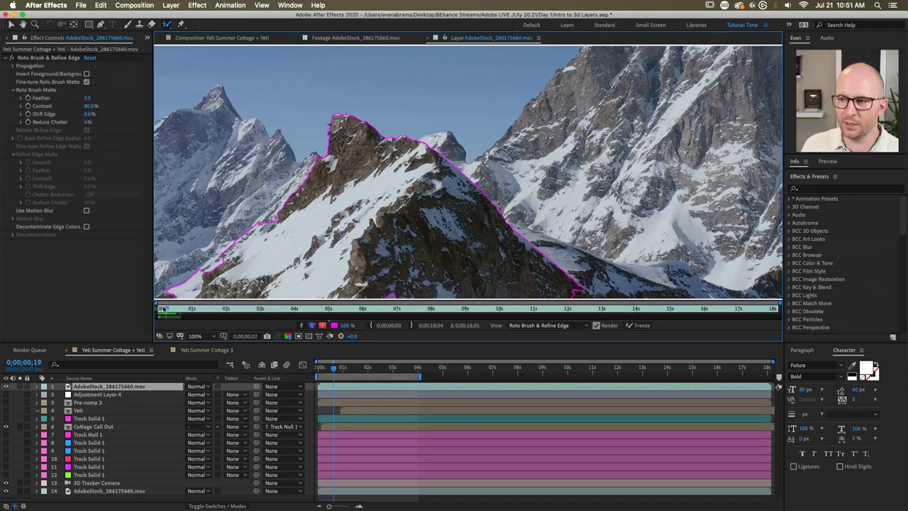
{"action": "left_click", "coordinate": [171, 309]}
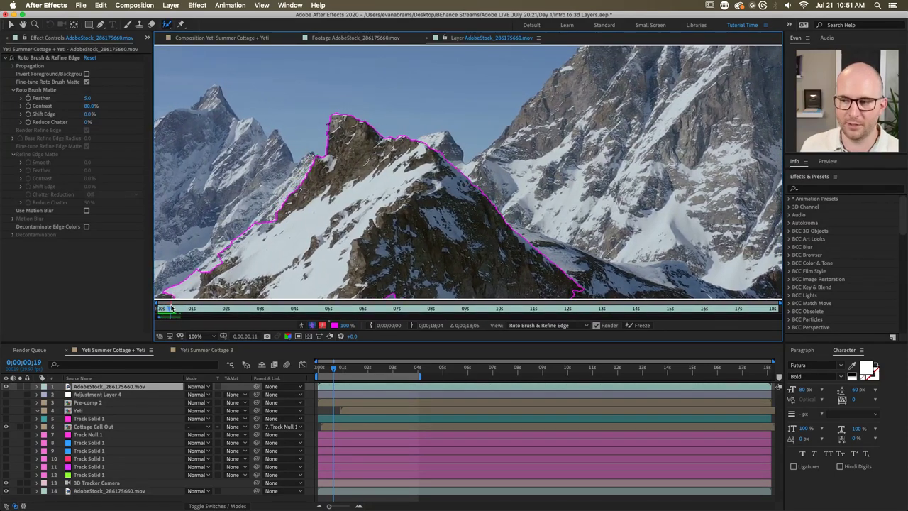
{"action": "left_click", "coordinate": [169, 309]}
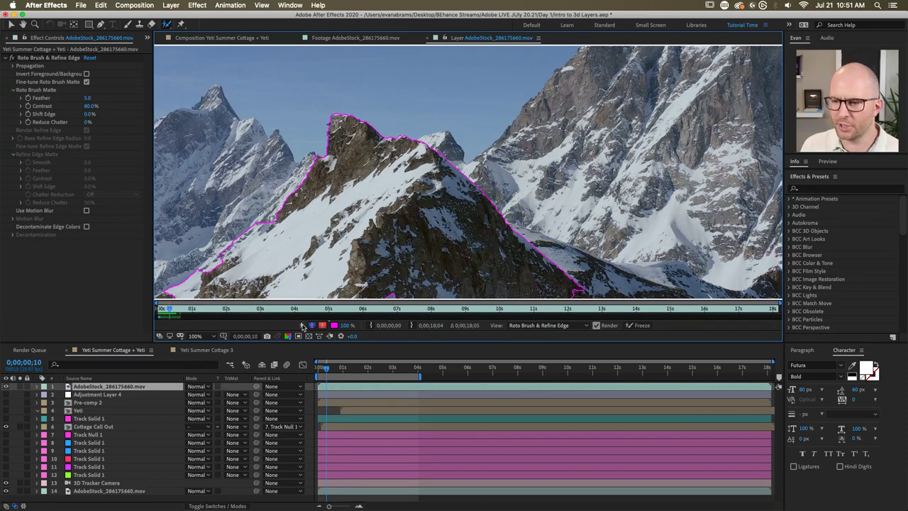
{"action": "left_click", "coordinate": [312, 326]}
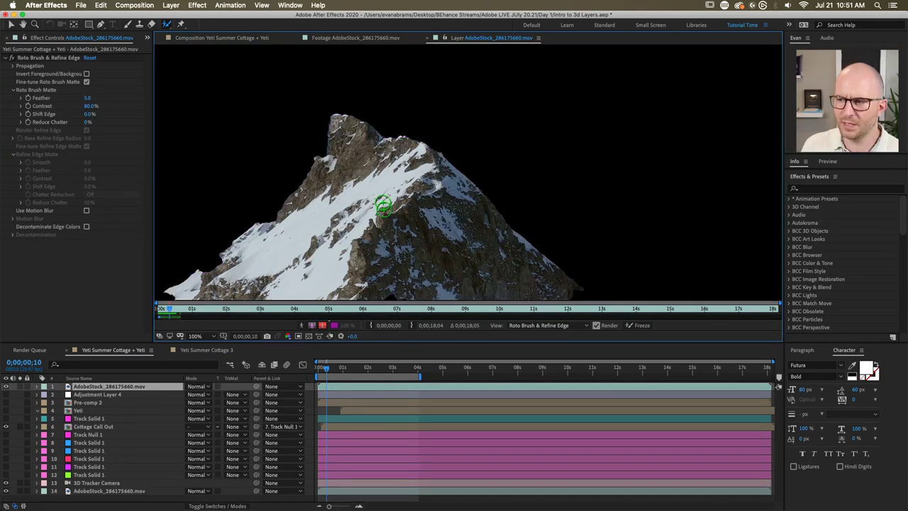
Step: Show the cutout peak over the transparency grid and review it across frames 3 to 9
{"action": "key", "text": "comma"}
{"action": "key", "text": "comma"}
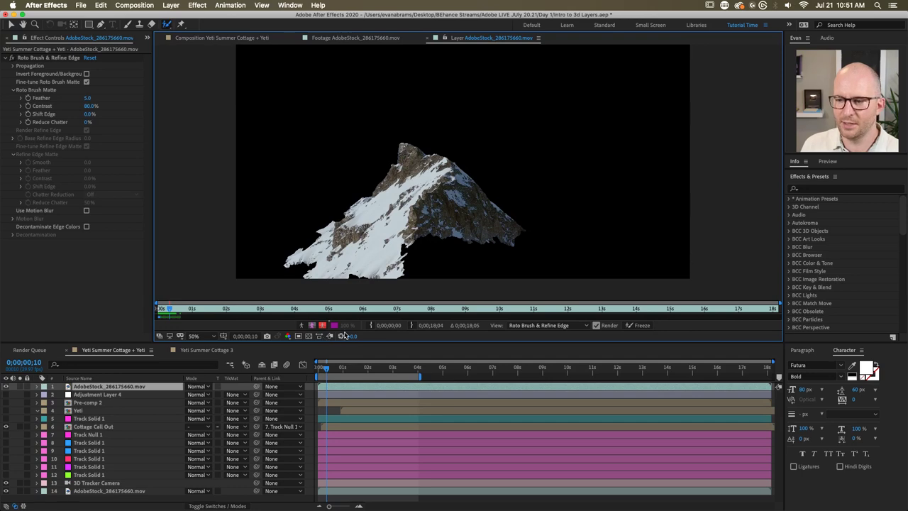
{"action": "left_click", "coordinate": [296, 337]}
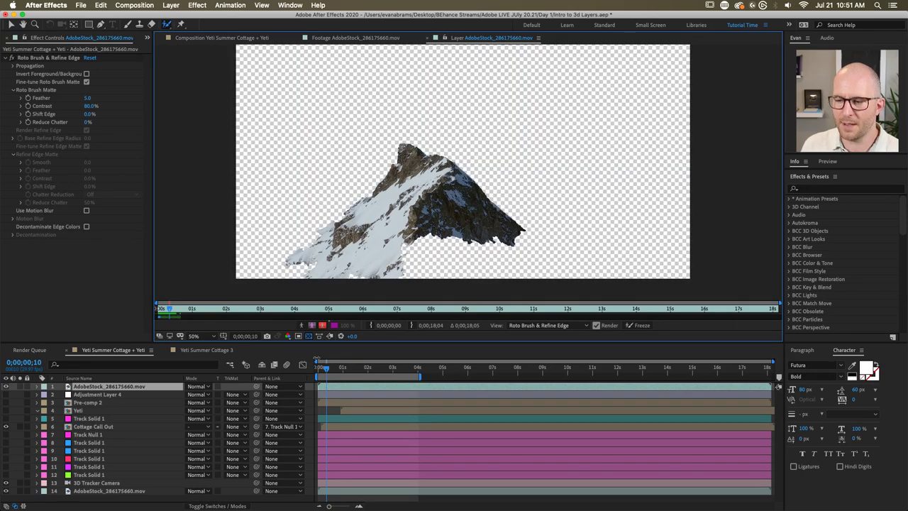
{"action": "left_click", "coordinate": [323, 369]}
{"action": "left_click_drag", "start_coordinate": [323, 368], "coordinate": [320, 368]}
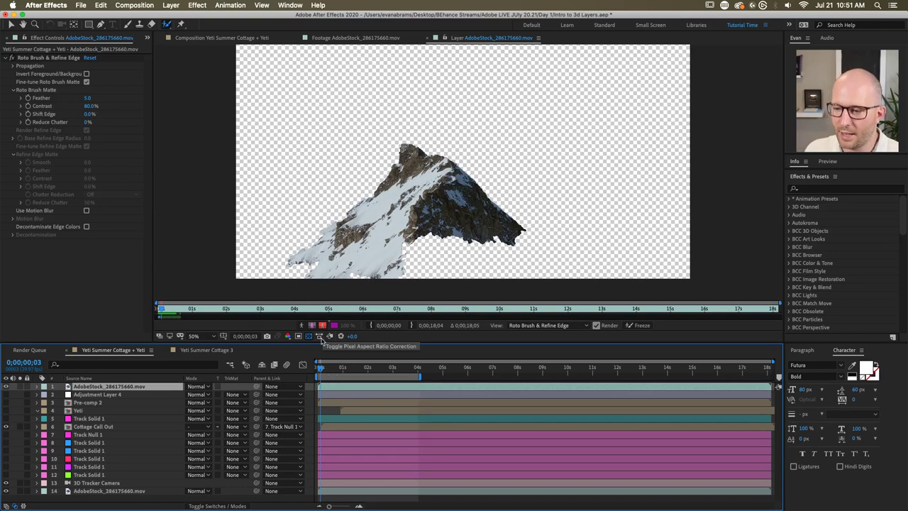
{"action": "left_click_drag", "start_coordinate": [321, 368], "coordinate": [318, 368]}
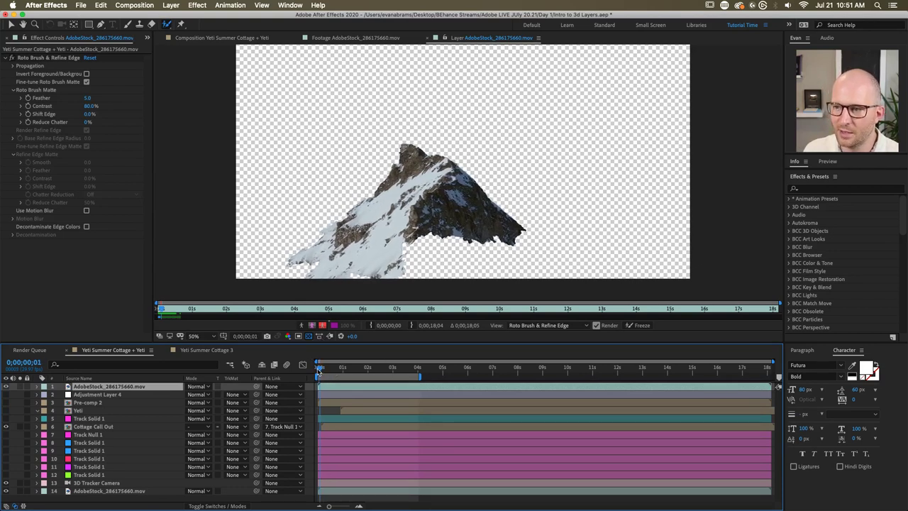
{"action": "scroll", "coordinate": [477, 180], "scroll_direction": "up", "scroll_amount": 2}
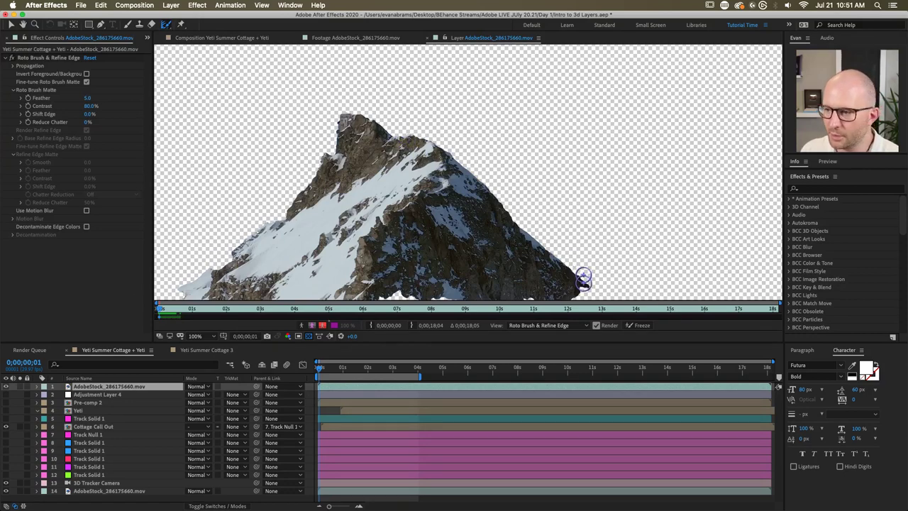
Step: Paint Refine Edge strokes along the ridge line
{"action": "mouse_move", "coordinate": [390, 135]}
{"action": "left_mouse_down"}
{"action": "mouse_move", "coordinate": [436, 144]}
{"action": "mouse_move", "coordinate": [522, 234]}
{"action": "left_mouse_up"}
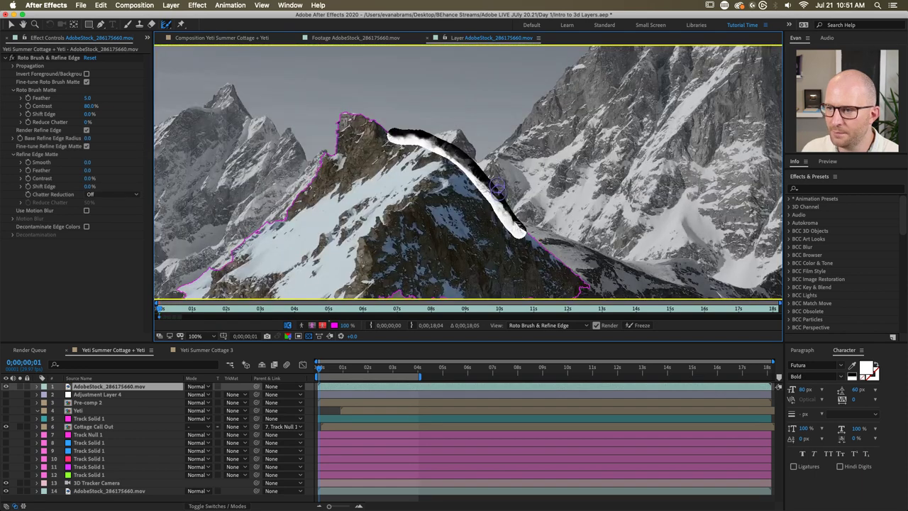
{"action": "scroll", "coordinate": [462, 150], "scroll_direction": "up", "scroll_amount": 2}
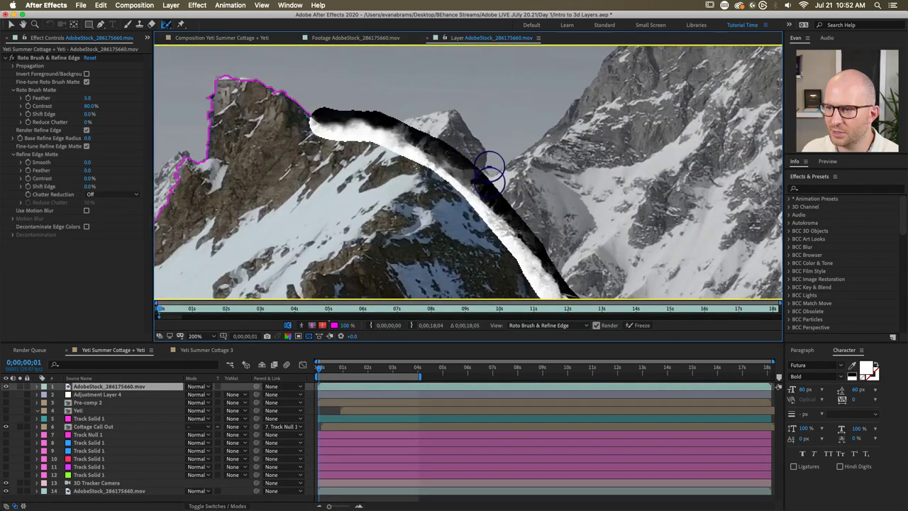
{"action": "mouse_move", "coordinate": [388, 107]}
{"action": "left_mouse_down"}
{"action": "mouse_move", "coordinate": [482, 158]}
{"action": "mouse_move", "coordinate": [516, 214]}
{"action": "left_mouse_up"}
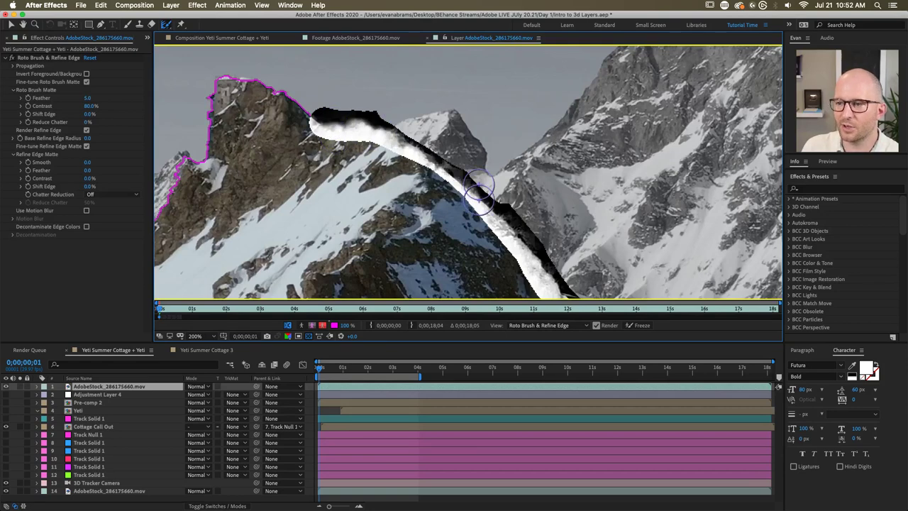
Step: Reveal the roto strokes and undo both Edge Refinement strokes
{"action": "key", "text": "u"}
{"action": "key", "text": "u"}
{"action": "key", "text": "super+z"}
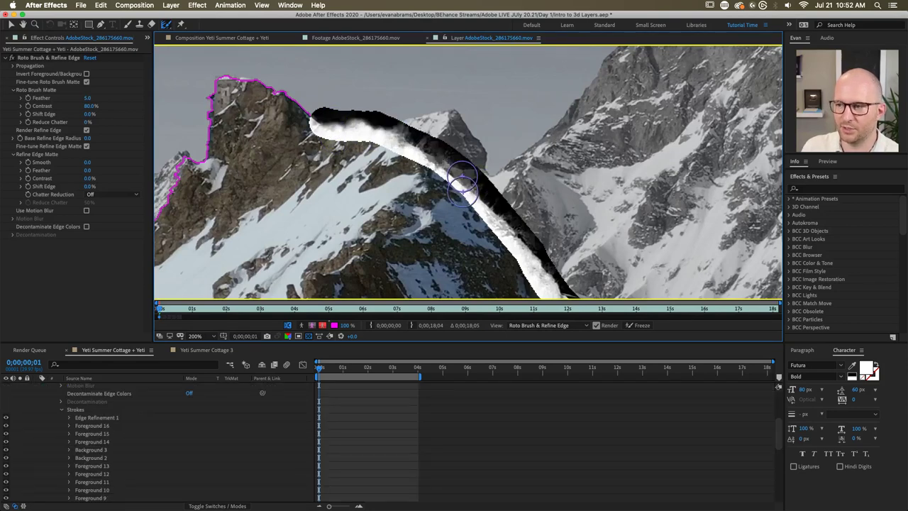
{"action": "key", "text": "super+z"}
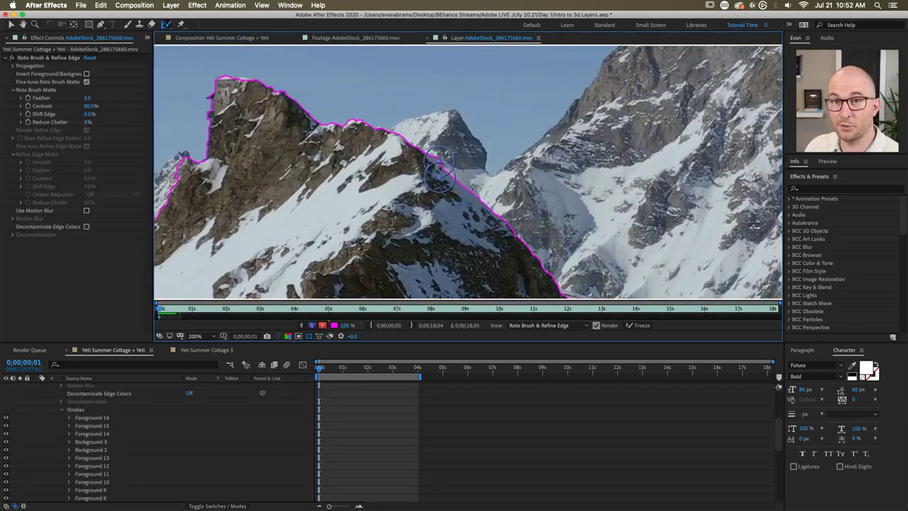
{"action": "scroll", "coordinate": [435, 164], "scroll_direction": "down", "scroll_amount": 1}
{"action": "scroll", "coordinate": [436, 165], "scroll_direction": "down", "scroll_amount": 1}
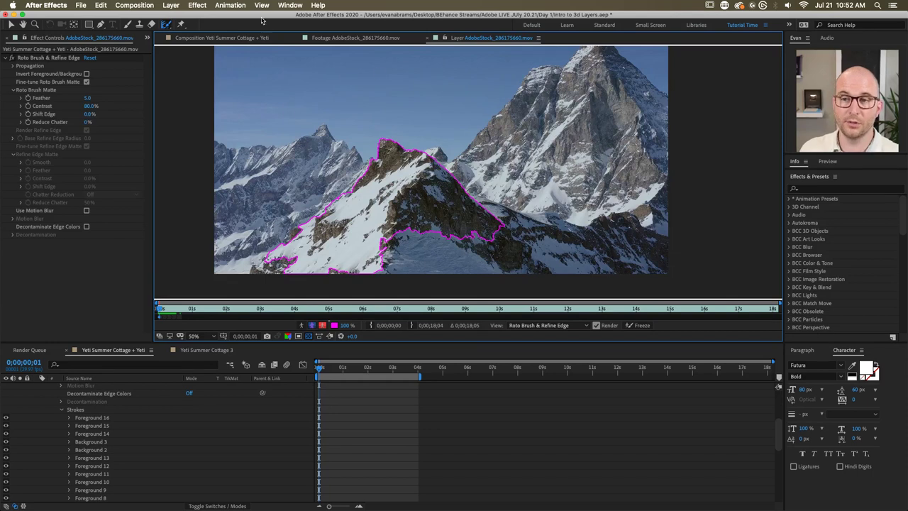
Step: Close the Layer and Footage views to return to the composition
{"action": "left_click", "coordinate": [168, 27]}
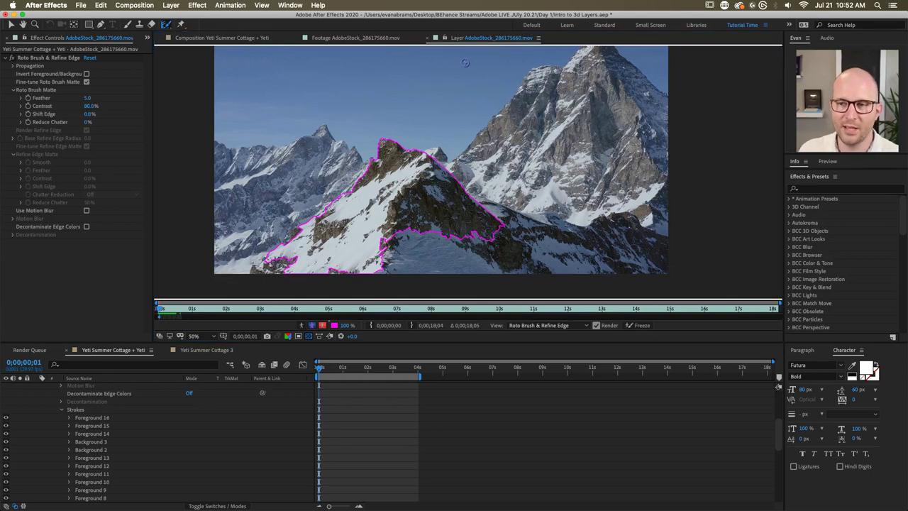
{"action": "left_click", "coordinate": [429, 40]}
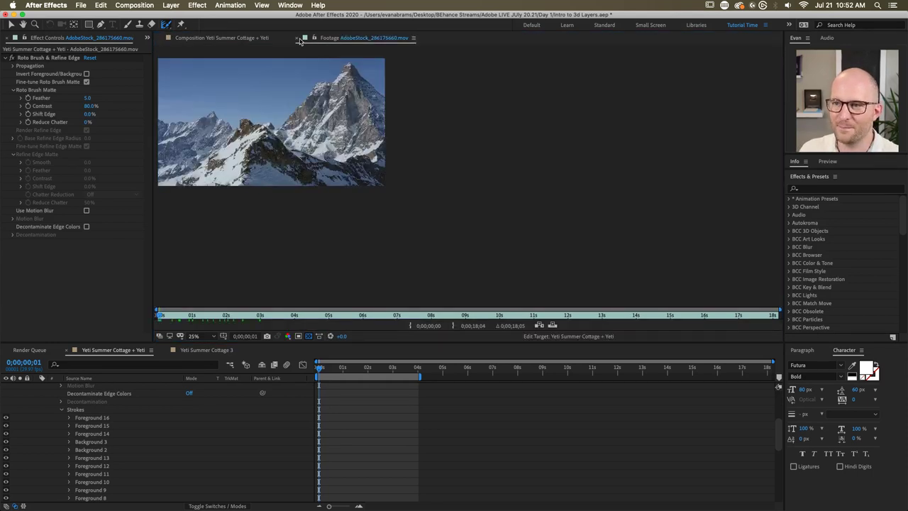
{"action": "left_click", "coordinate": [296, 39]}
Step: Delete the rotoscoped footage layer, preview the comp, and select the original tracked footage
{"action": "scroll", "coordinate": [176, 437], "scroll_direction": "up", "scroll_amount": 5}
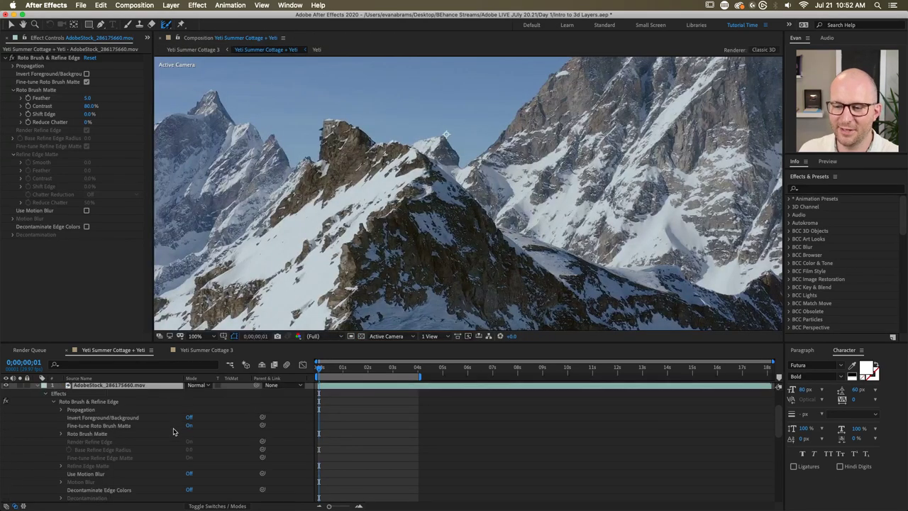
{"action": "left_click", "coordinate": [39, 390]}
{"action": "left_click", "coordinate": [38, 387]}
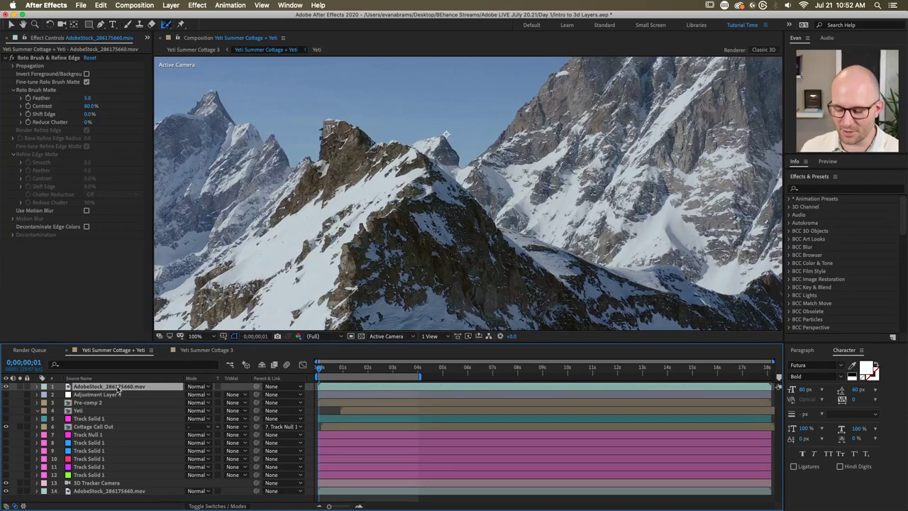
{"action": "key", "text": "Delete"}
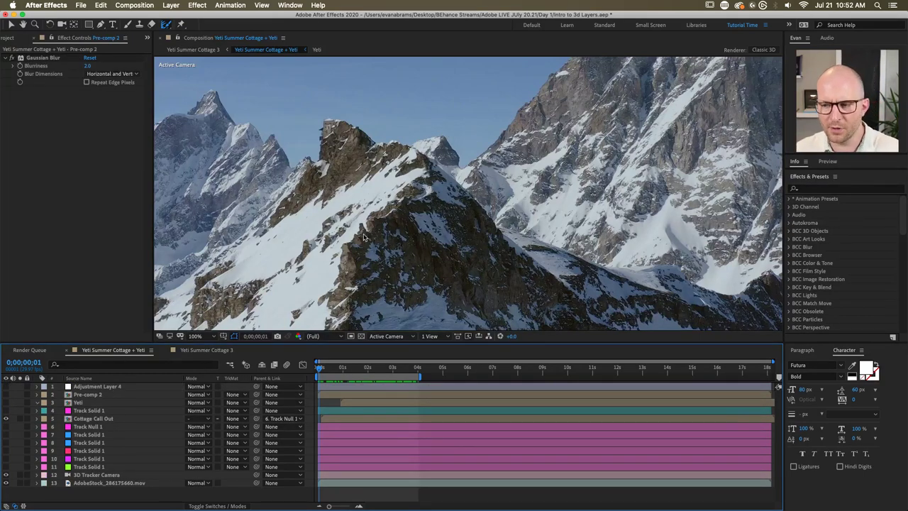
{"action": "key", "text": "space"}
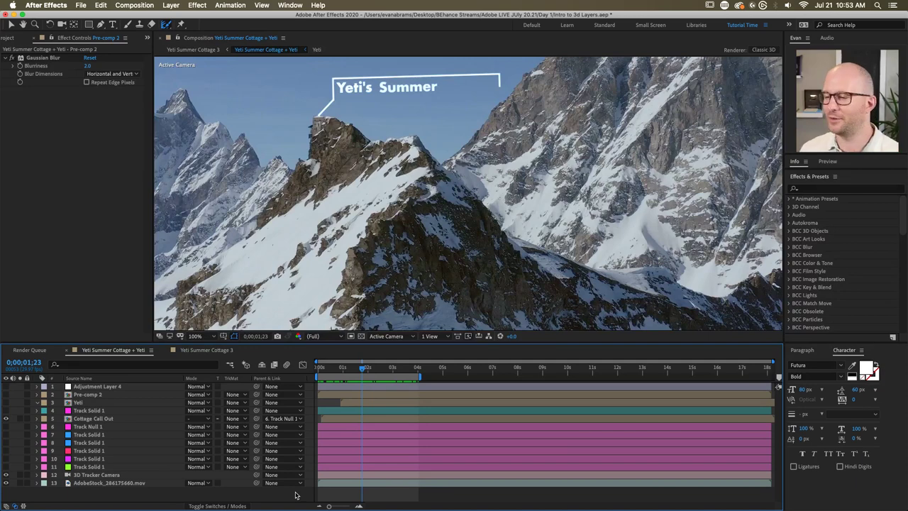
{"action": "left_click", "coordinate": [92, 483]}
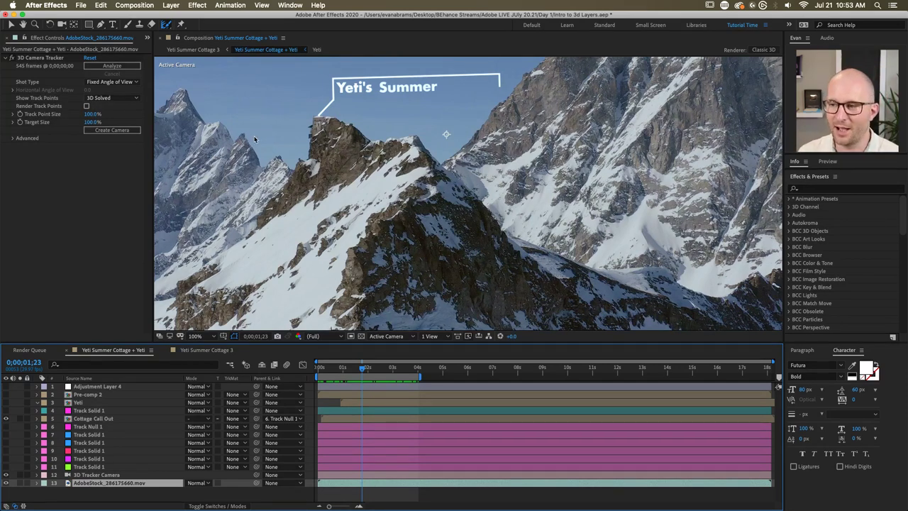
Step: Show the 3D Camera Tracker track points and inspect them at 3 s, 2;18 and 1;21
{"action": "left_click", "coordinate": [41, 58]}
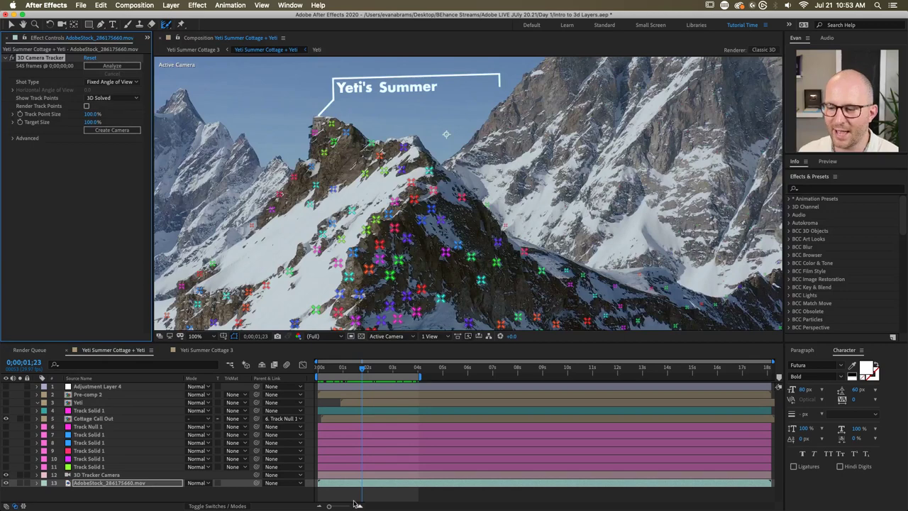
{"action": "left_click", "coordinate": [409, 179]}
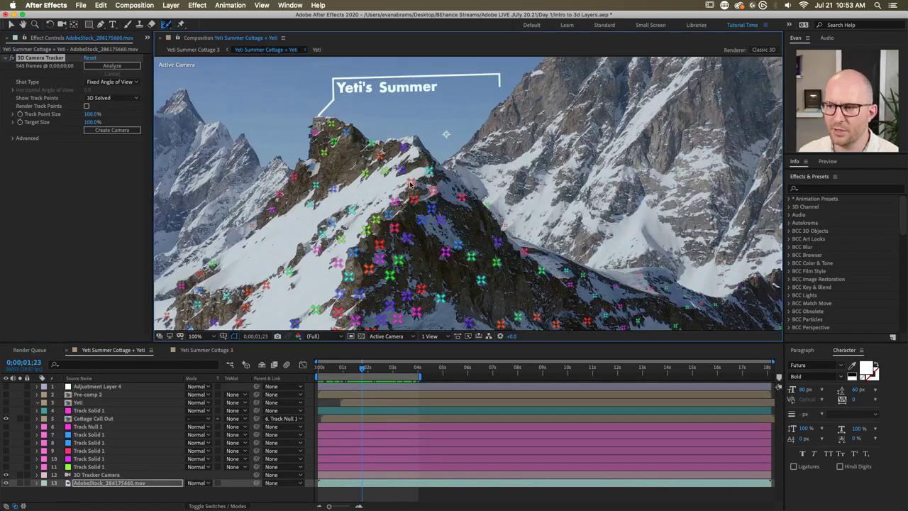
{"action": "scroll", "coordinate": [412, 186], "scroll_direction": "down", "scroll_amount": 2}
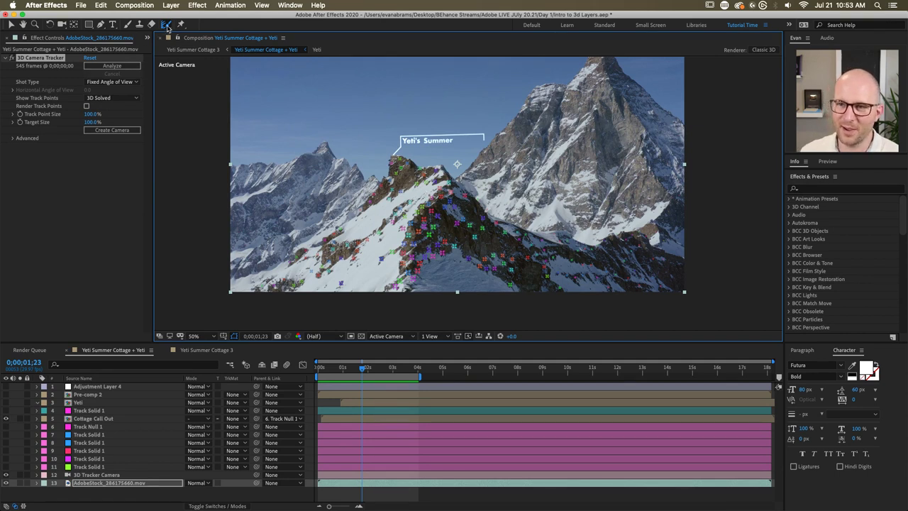
{"action": "left_click", "coordinate": [12, 26]}
{"action": "left_click", "coordinate": [36, 56]}
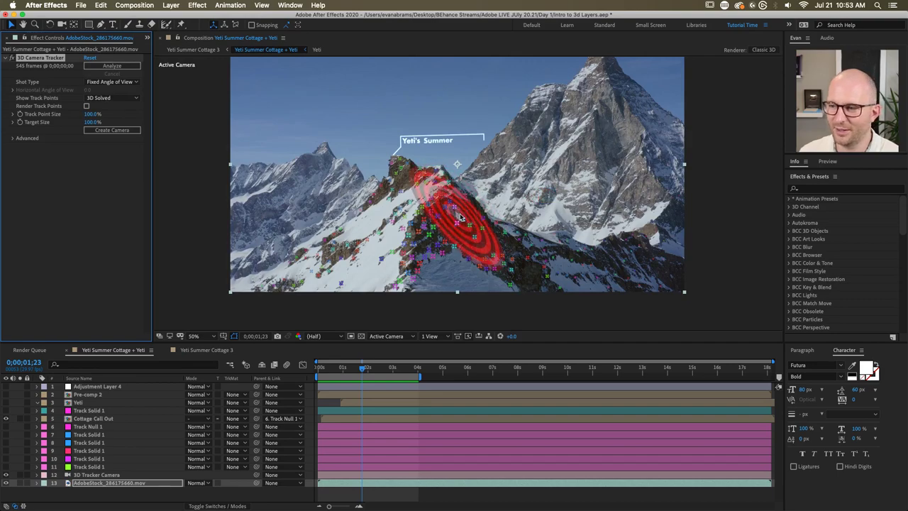
{"action": "scroll", "coordinate": [462, 202], "scroll_direction": "up", "scroll_amount": 2}
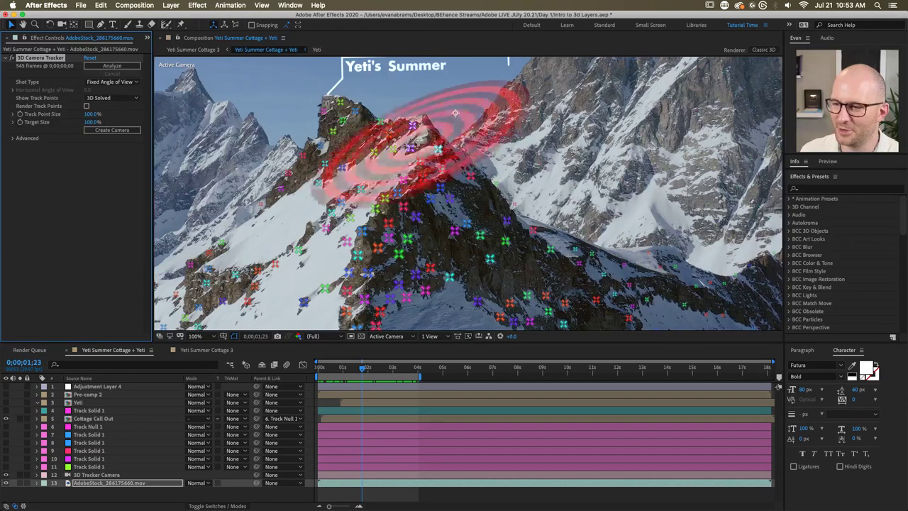
{"action": "left_click", "coordinate": [394, 370]}
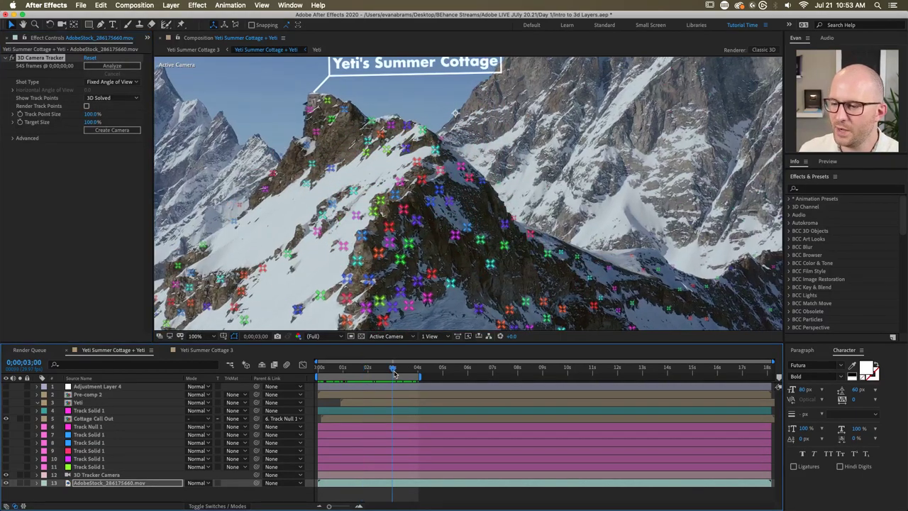
{"action": "left_click_drag", "start_coordinate": [394, 371], "coordinate": [370, 371]}
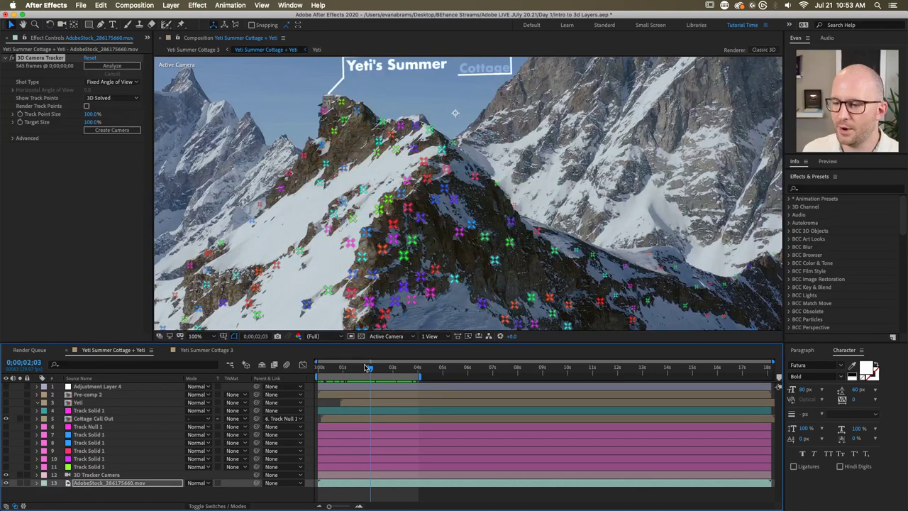
{"action": "left_click_drag", "start_coordinate": [368, 370], "coordinate": [289, 381]}
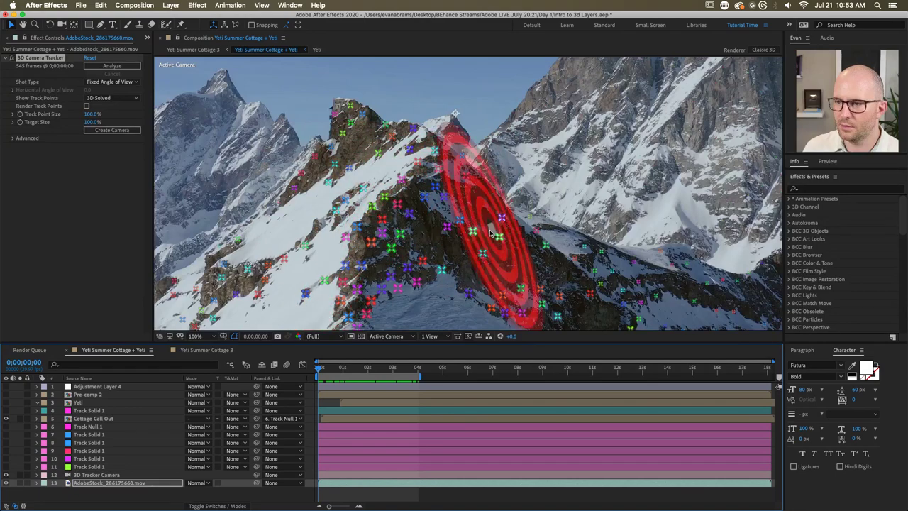
Step: Scrub and pan across the zoomed peak, hide the track points, and preview the shot
{"action": "scroll", "coordinate": [443, 163], "scroll_direction": "up", "scroll_amount": 1}
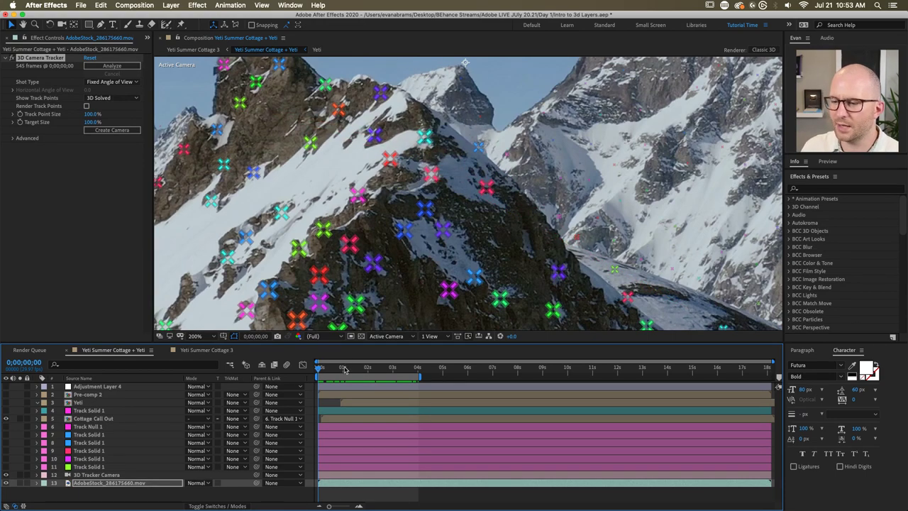
{"action": "left_click_drag", "start_coordinate": [345, 369], "coordinate": [374, 369]}
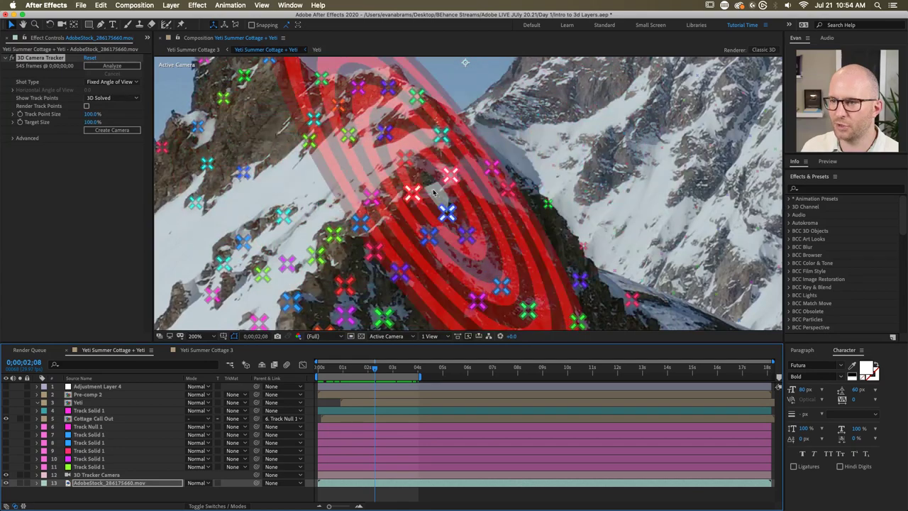
{"action": "left_click_drag", "start_coordinate": [613, 220], "coordinate": [536, 139]}
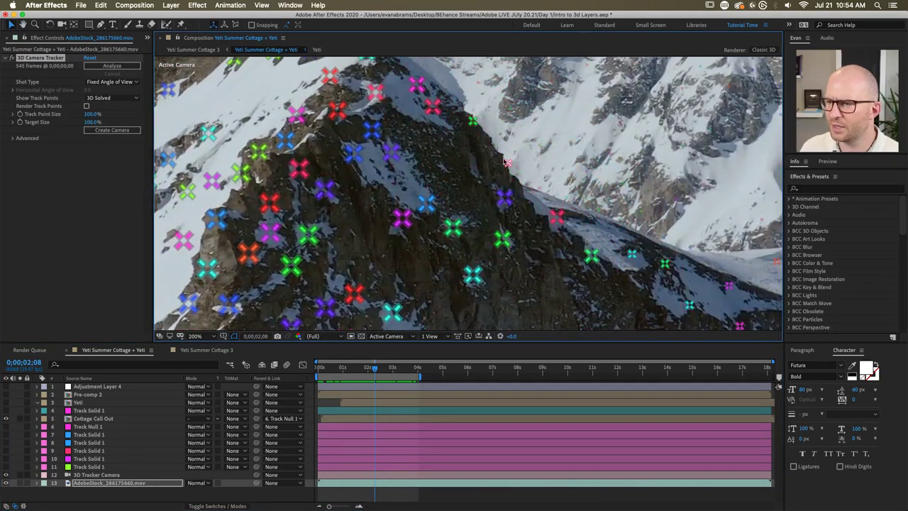
{"action": "scroll", "coordinate": [506, 241], "scroll_direction": "up", "scroll_amount": 3}
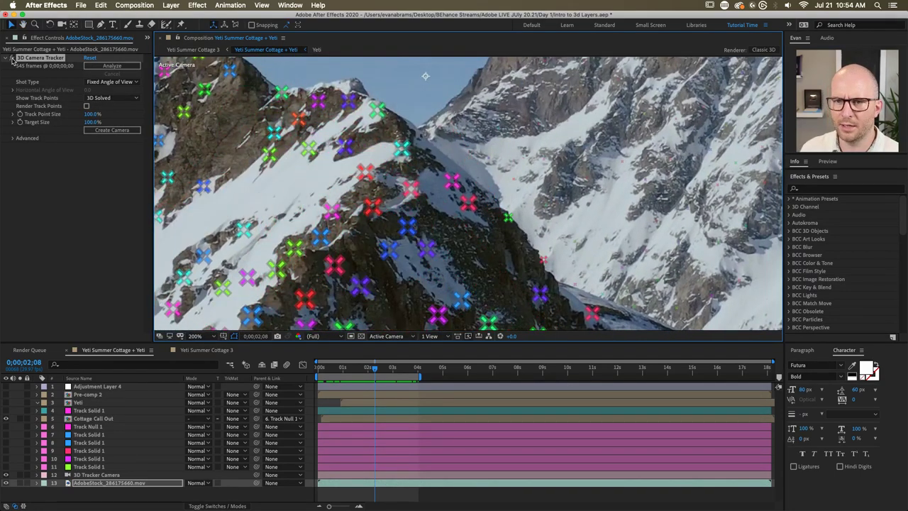
{"action": "left_click", "coordinate": [88, 218]}
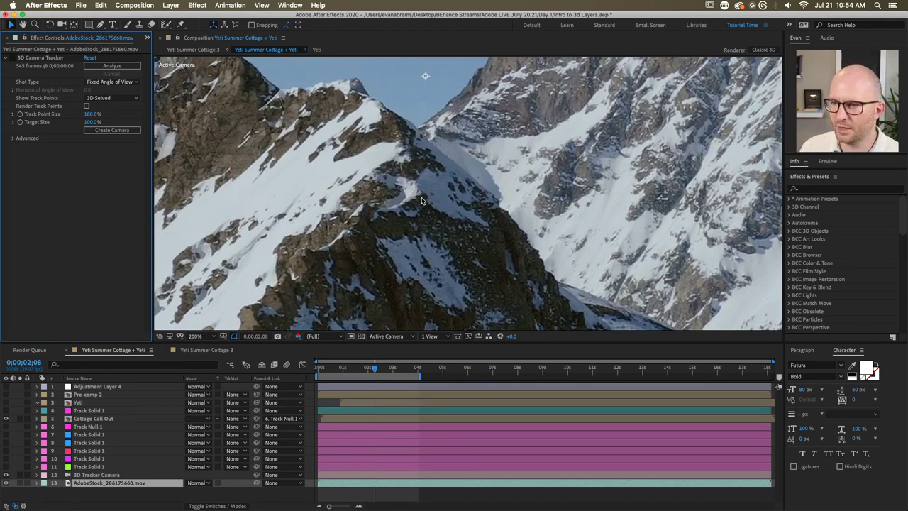
{"action": "scroll", "coordinate": [425, 191], "scroll_direction": "up", "scroll_amount": 2}
{"action": "scroll", "coordinate": [405, 142], "scroll_direction": "down", "scroll_amount": 4}
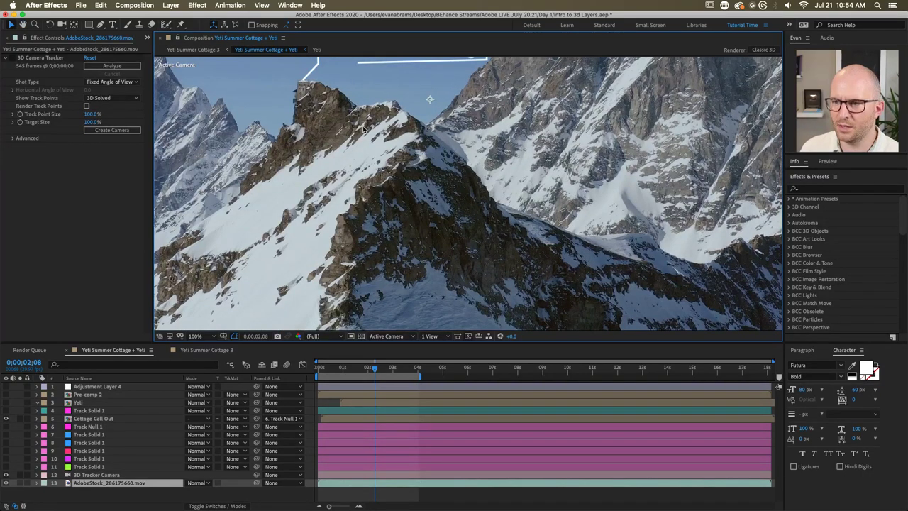
{"action": "key", "text": "space"}
{"action": "key", "text": "space"}
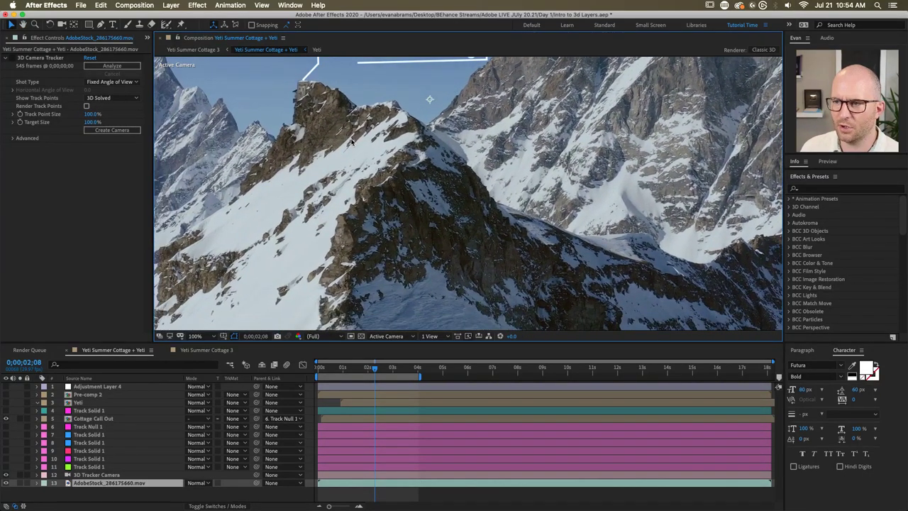
{"action": "key", "text": "space"}
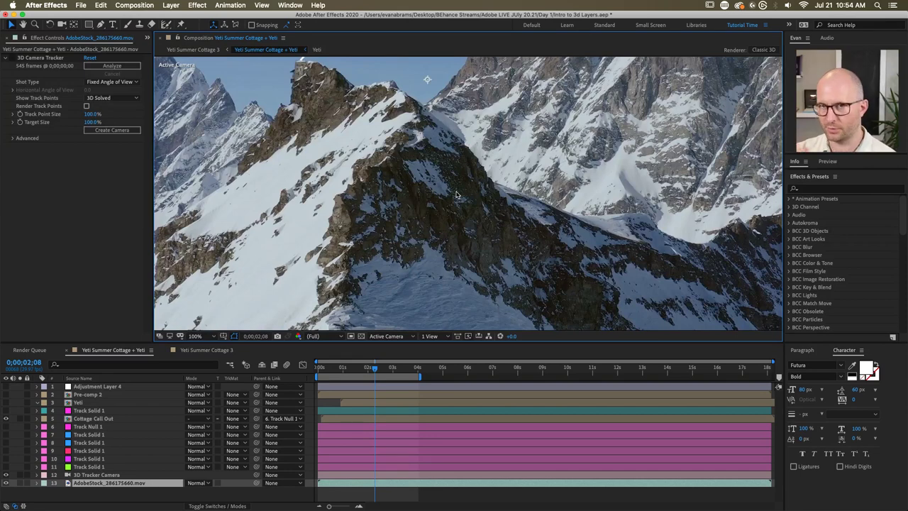
Step: Show the camera tracker's points and lasso-select a cluster on the ridge
{"action": "left_click", "coordinate": [49, 57]}
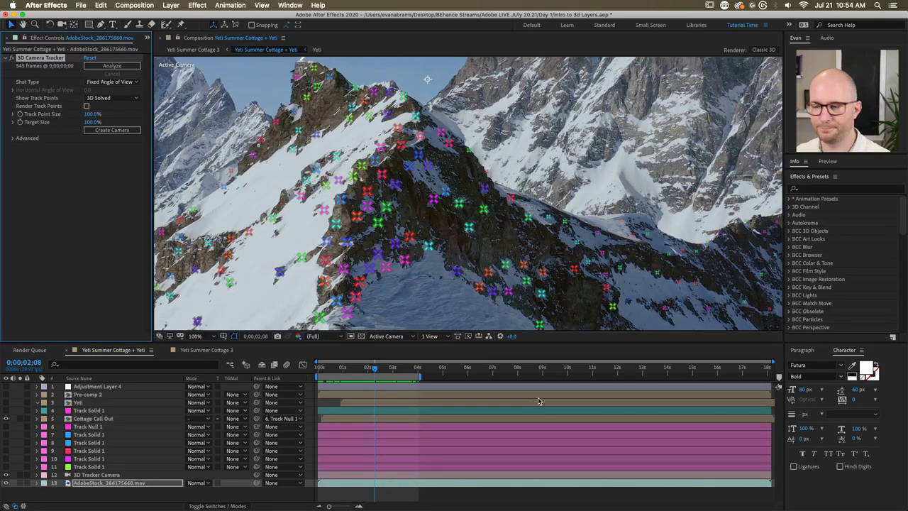
{"action": "left_click", "coordinate": [338, 485]}
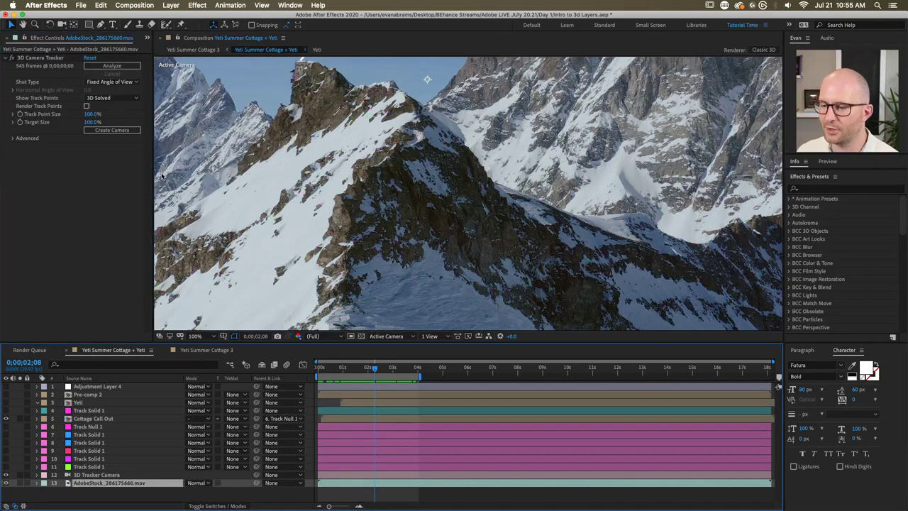
{"action": "left_click", "coordinate": [44, 60]}
{"action": "scroll", "coordinate": [397, 118], "scroll_direction": "up", "scroll_amount": 2}
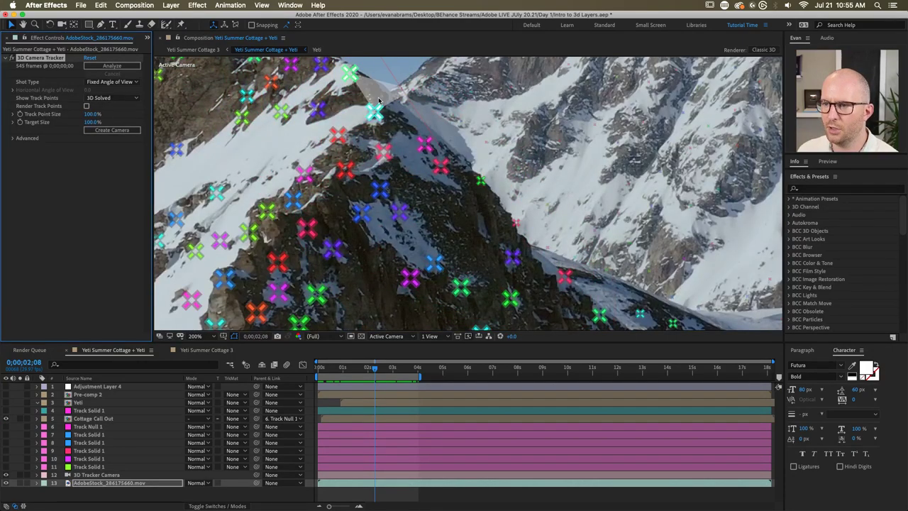
{"action": "mouse_move", "coordinate": [397, 108]}
{"action": "left_mouse_down"}
{"action": "mouse_move", "coordinate": [461, 160]}
{"action": "mouse_move", "coordinate": [447, 188]}
{"action": "mouse_move", "coordinate": [378, 173]}
{"action": "mouse_move", "coordinate": [364, 116]}
{"action": "left_mouse_up"}
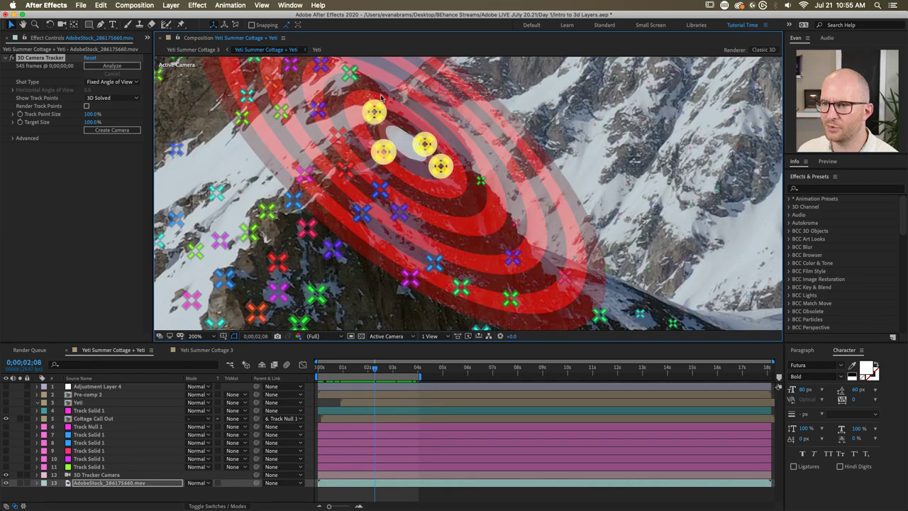
Step: Create a solid and camera from the selected ridge points, then select the new tracker camera
{"action": "right_click", "coordinate": [409, 151]}
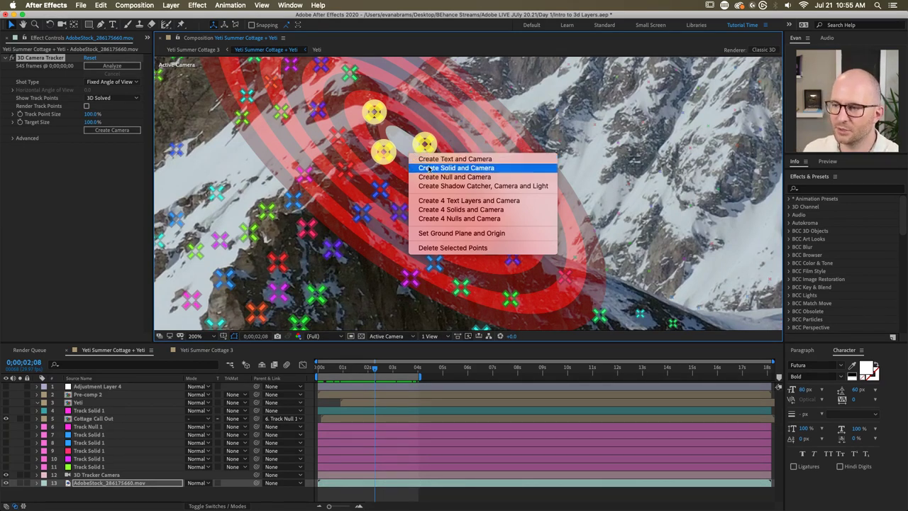
{"action": "left_click", "coordinate": [429, 168]}
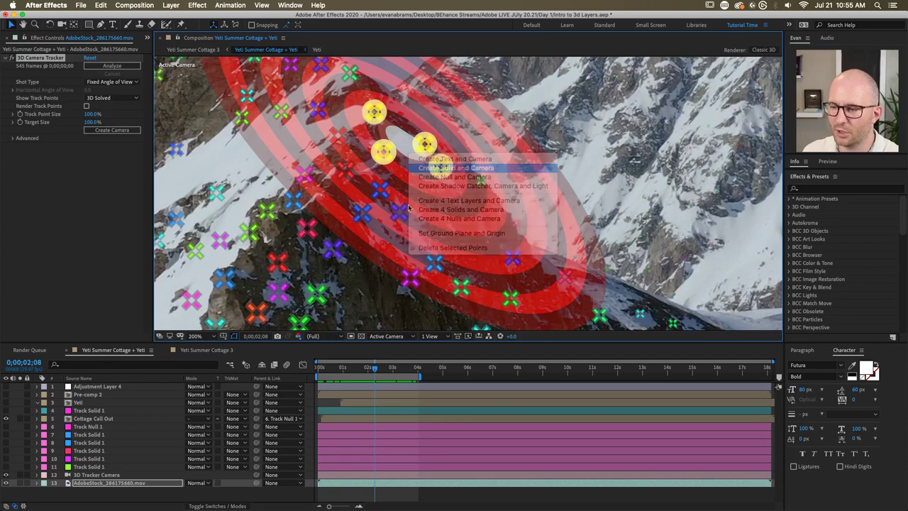
{"action": "left_click", "coordinate": [93, 396]}
{"action": "key", "text": "Delete"}
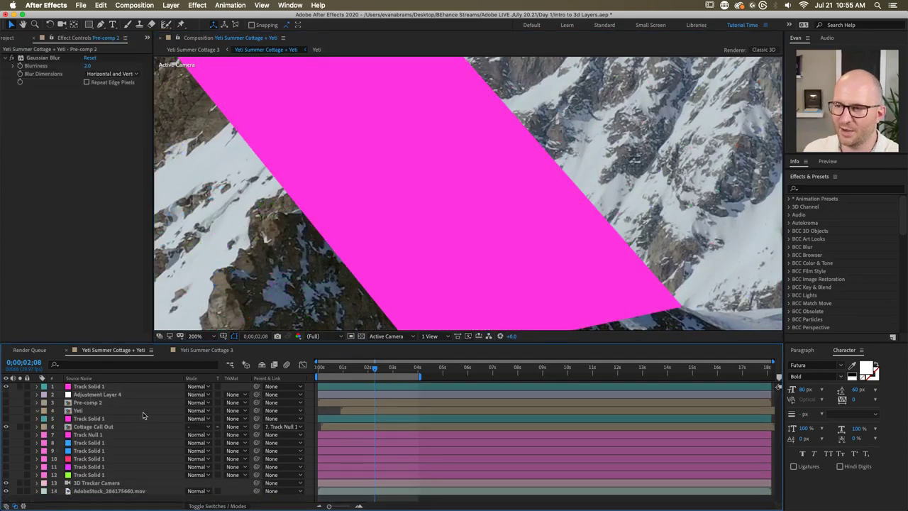
{"action": "left_click", "coordinate": [100, 389]}
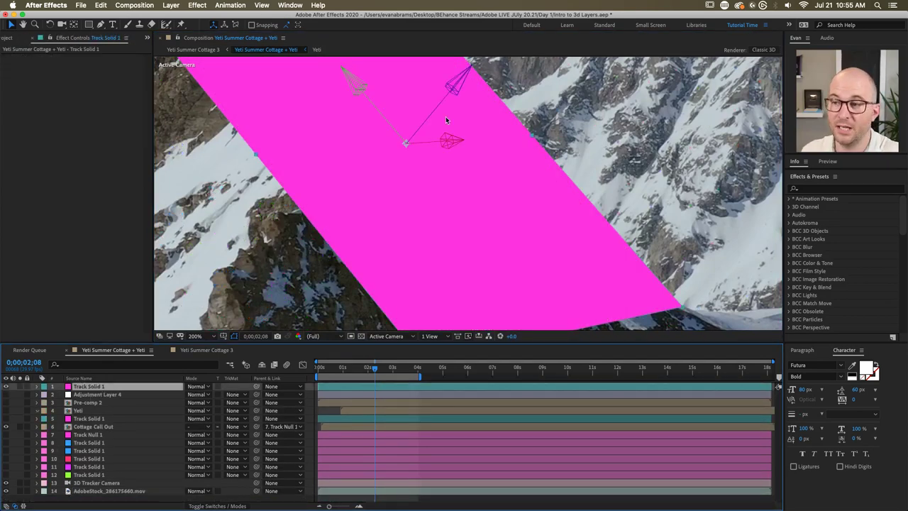
{"action": "scroll", "coordinate": [446, 119], "scroll_direction": "down", "scroll_amount": 4}
{"action": "left_click", "coordinate": [318, 367]}
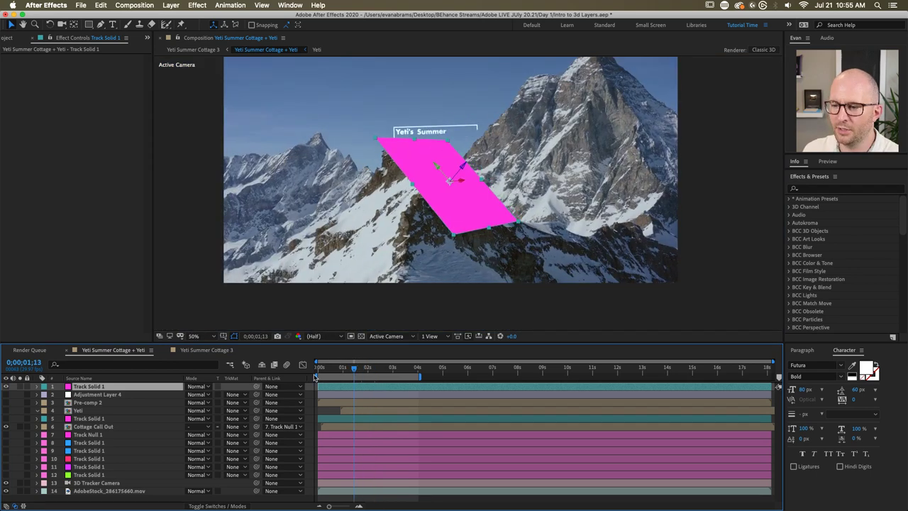
{"action": "key", "text": "space"}
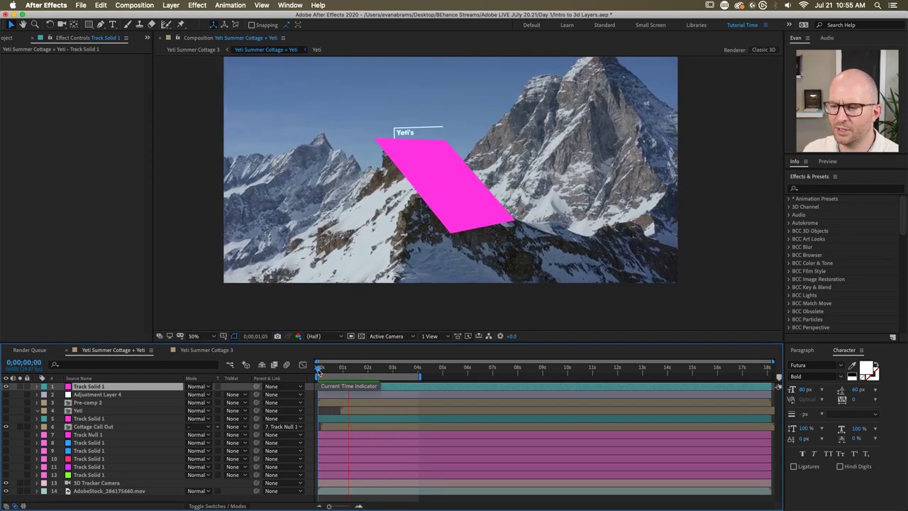
{"action": "left_click", "coordinate": [398, 369]}
{"action": "left_click_drag", "start_coordinate": [397, 370], "coordinate": [368, 388]}
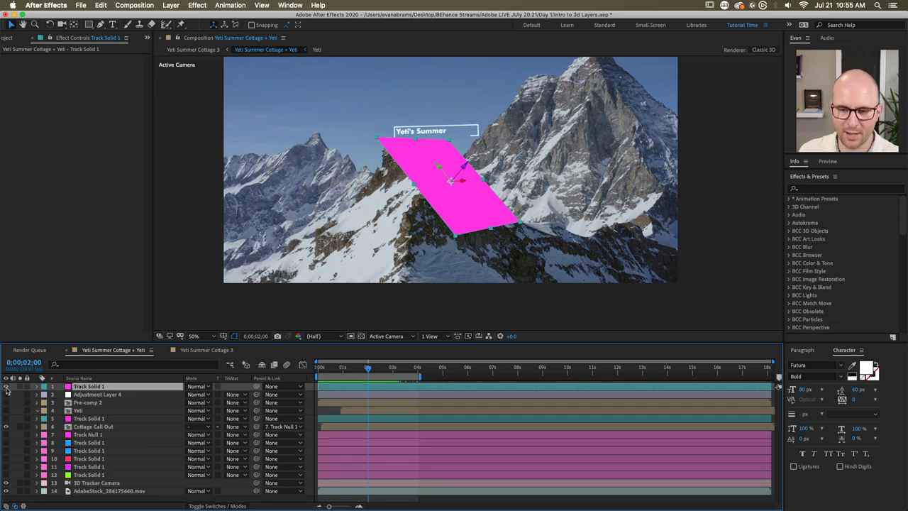
{"action": "left_click", "coordinate": [7, 388]}
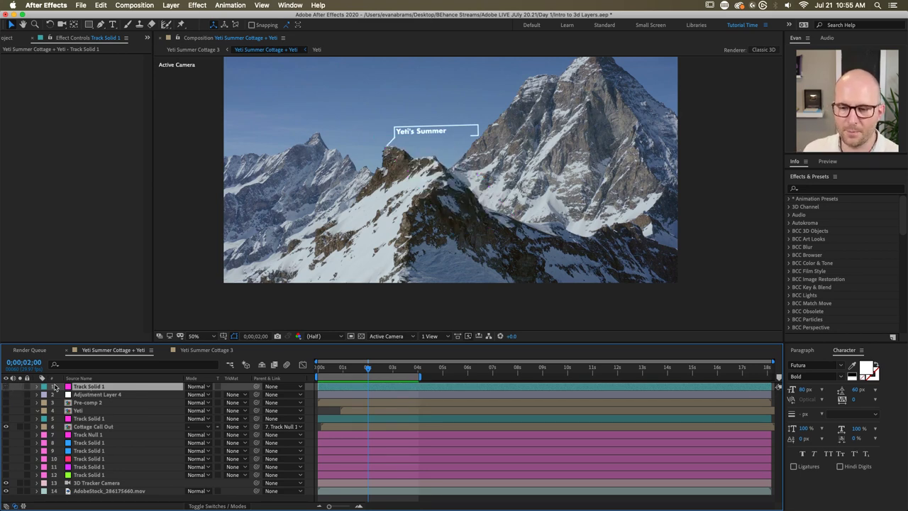
{"action": "scroll", "coordinate": [430, 186], "scroll_direction": "up", "scroll_amount": 4}
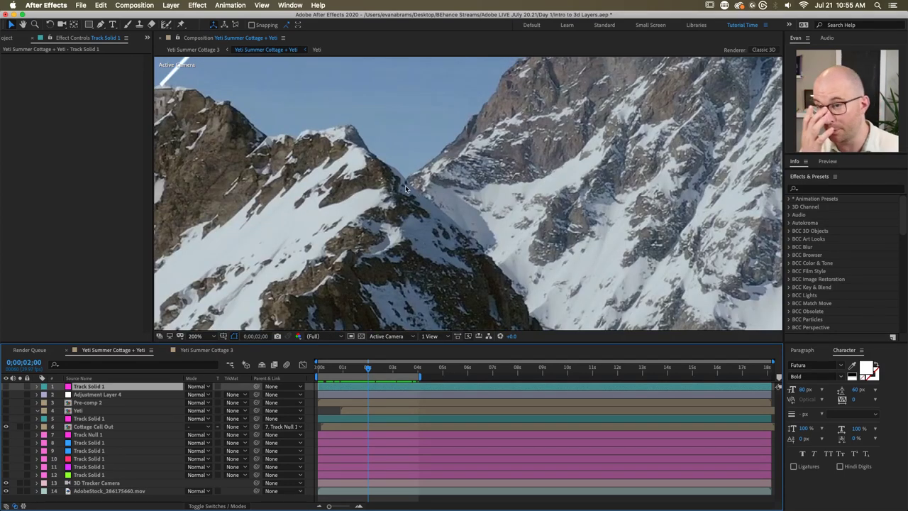
Step: Select Track Solid 1 and toggle its visibility to compare the pink solid with the ridge
{"action": "left_click", "coordinate": [100, 24]}
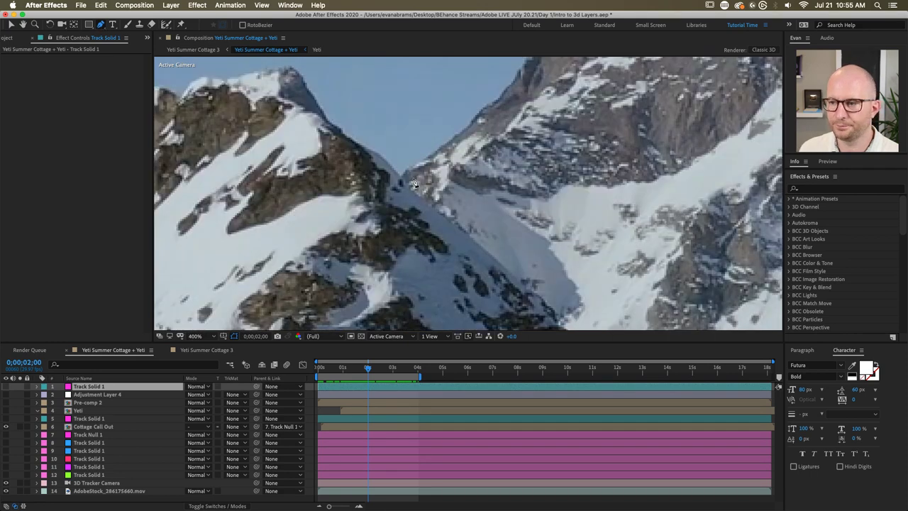
{"action": "scroll", "coordinate": [398, 173], "scroll_direction": "up", "scroll_amount": 2}
{"action": "left_click", "coordinate": [376, 385]}
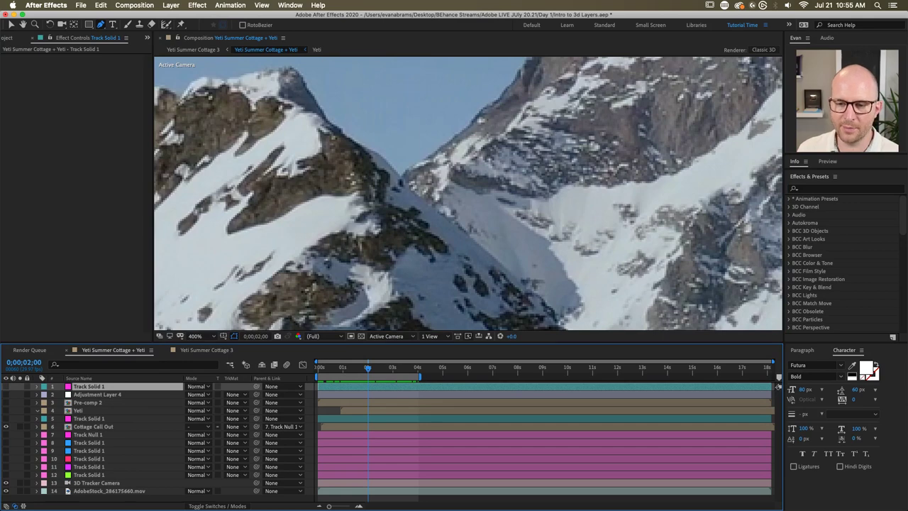
{"action": "left_click", "coordinate": [8, 386]}
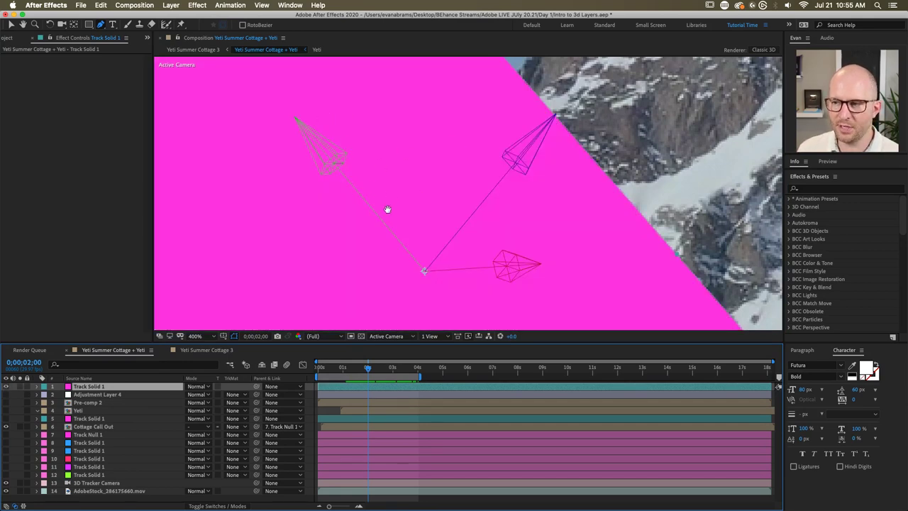
{"action": "scroll", "coordinate": [468, 193], "scroll_direction": "down", "scroll_amount": 3}
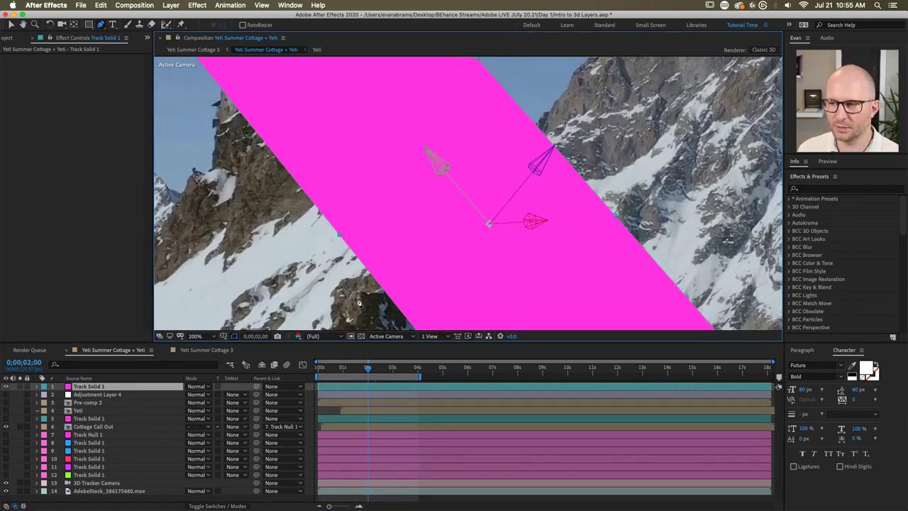
{"action": "left_click", "coordinate": [7, 386]}
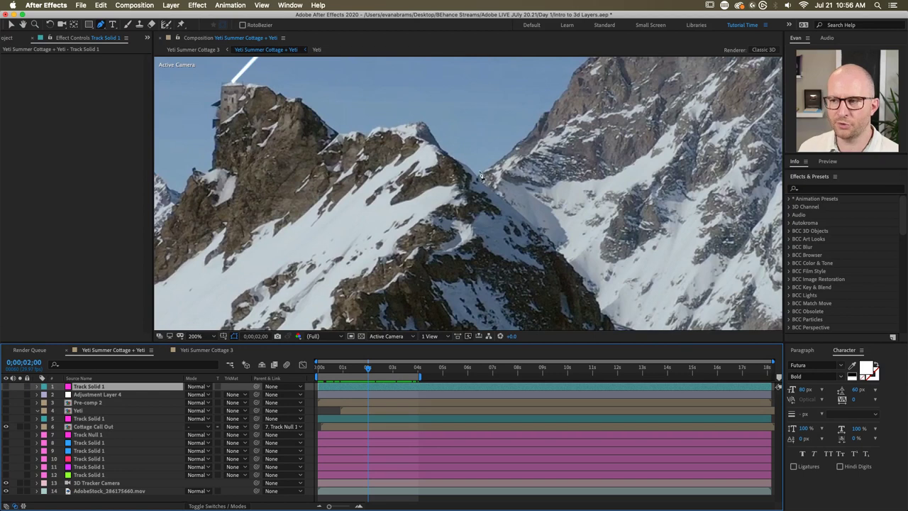
{"action": "left_click", "coordinate": [5, 386]}
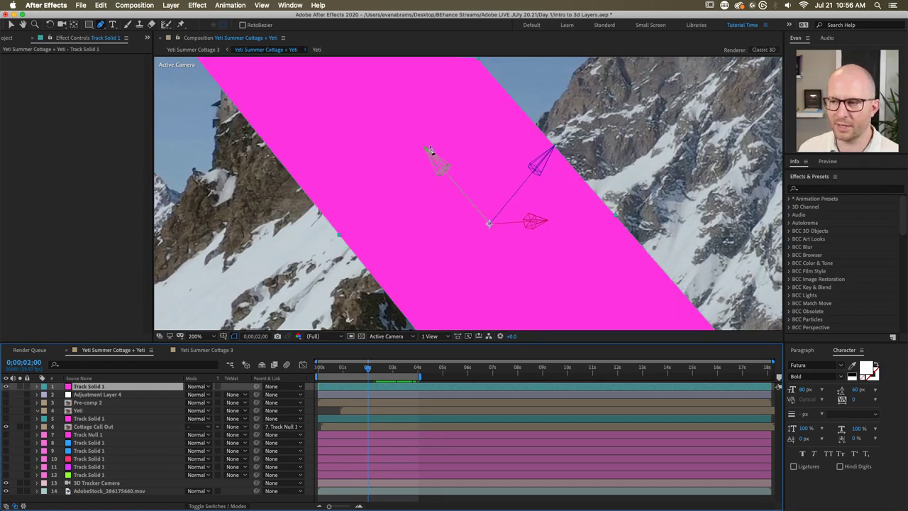
Step: Draw a rough closed polygon mask on the pink Track Solid 1
{"action": "left_click", "coordinate": [403, 131]}
{"action": "left_click", "coordinate": [477, 131]}
{"action": "left_click", "coordinate": [504, 187]}
{"action": "left_click", "coordinate": [572, 235]}
{"action": "left_click", "coordinate": [536, 276]}
{"action": "left_click", "coordinate": [428, 290]}
{"action": "left_click", "coordinate": [393, 190]}
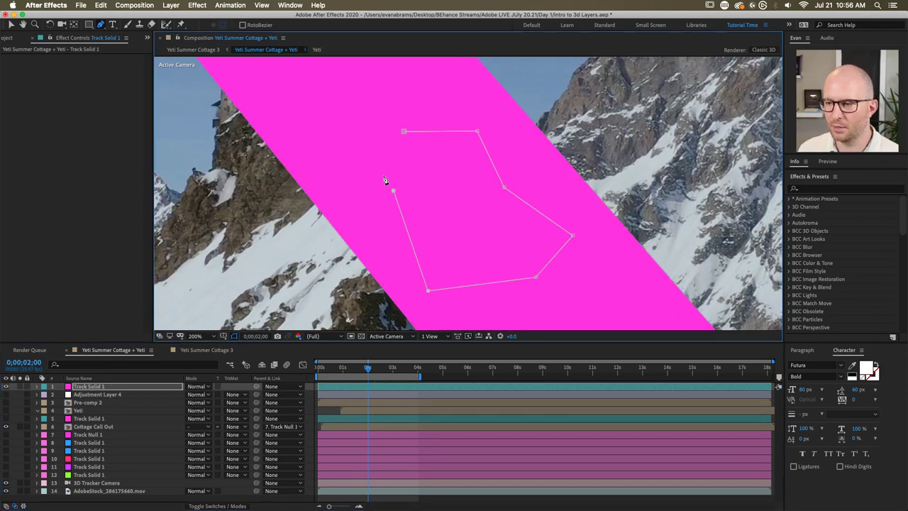
{"action": "left_click", "coordinate": [407, 131]}
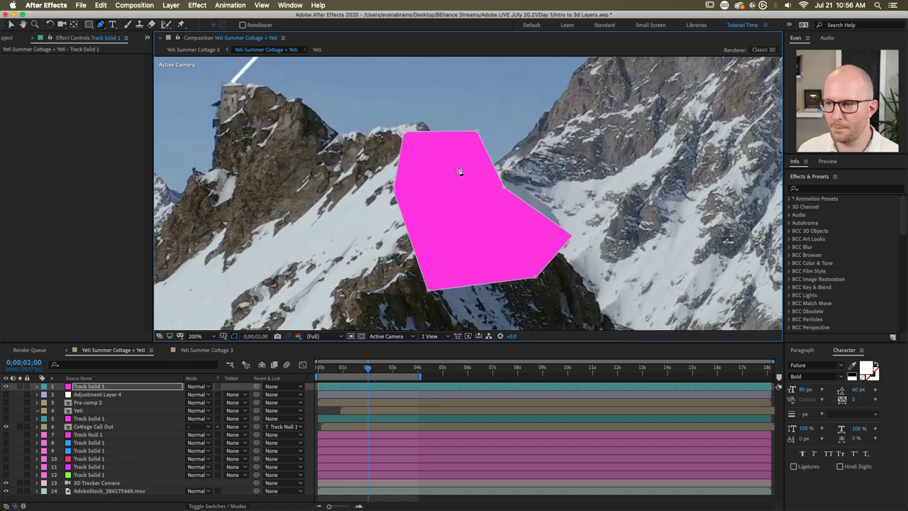
Step: Review the rough mask at an earlier frame in playback, then undo it
{"action": "left_click_drag", "start_coordinate": [389, 367], "coordinate": [336, 370]}
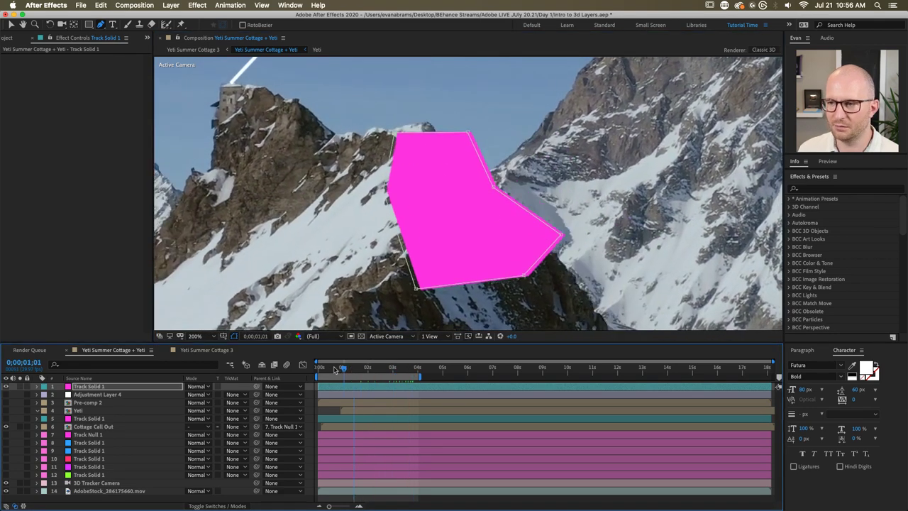
{"action": "key", "text": "space"}
{"action": "key", "text": "space"}
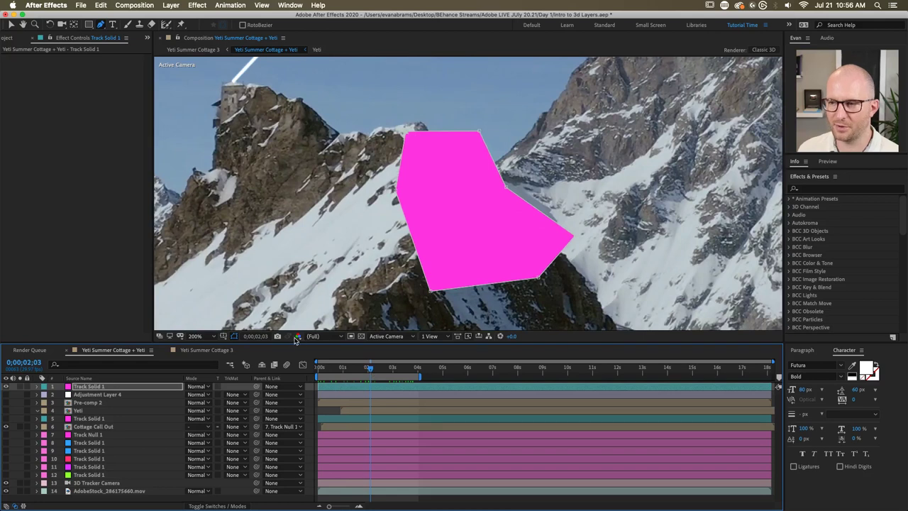
{"action": "key", "text": "super+z"}
{"action": "key", "text": "super+z"}
{"action": "key", "text": "super+z"}
{"action": "key", "text": "super+z"}
{"action": "key", "text": "super+z"}
{"action": "key", "text": "super+z"}
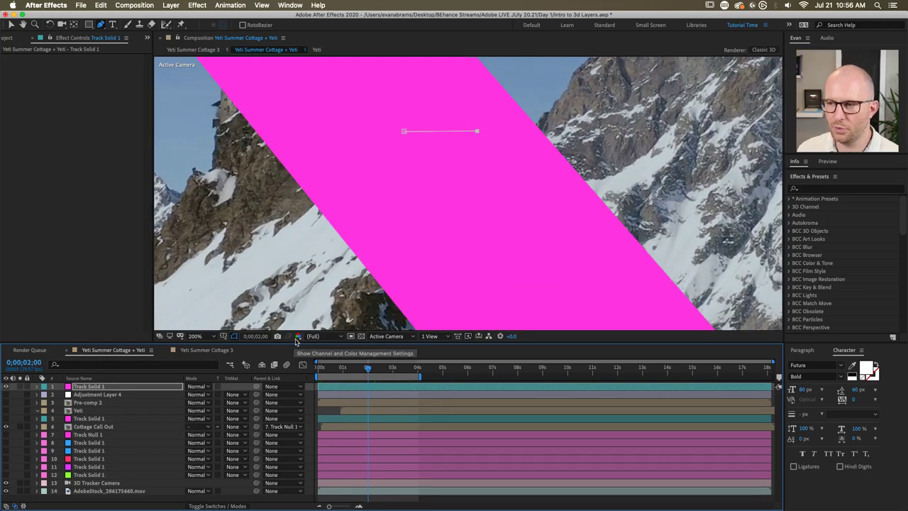
{"action": "key", "text": "super+z"}
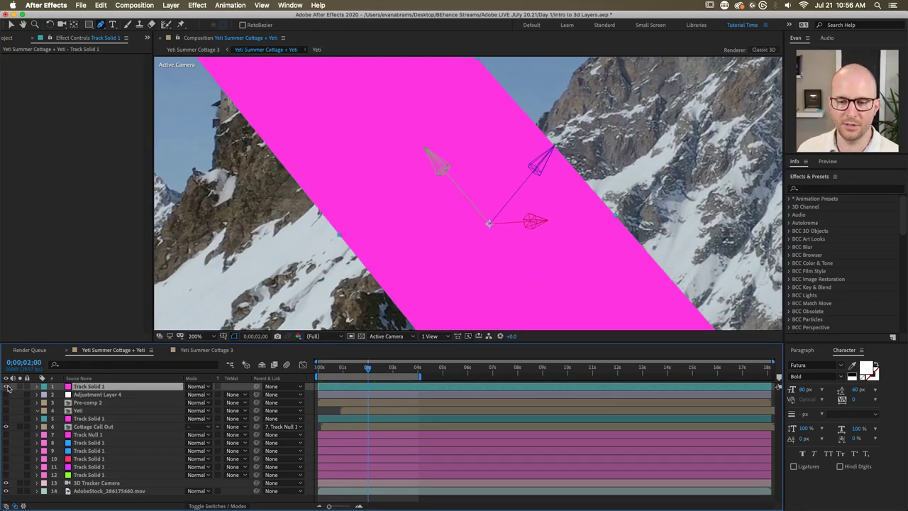
Step: With Track Solid 1 hidden and zoomed in, start a new mask tracing the ridge from the summit
{"action": "left_click", "coordinate": [7, 386]}
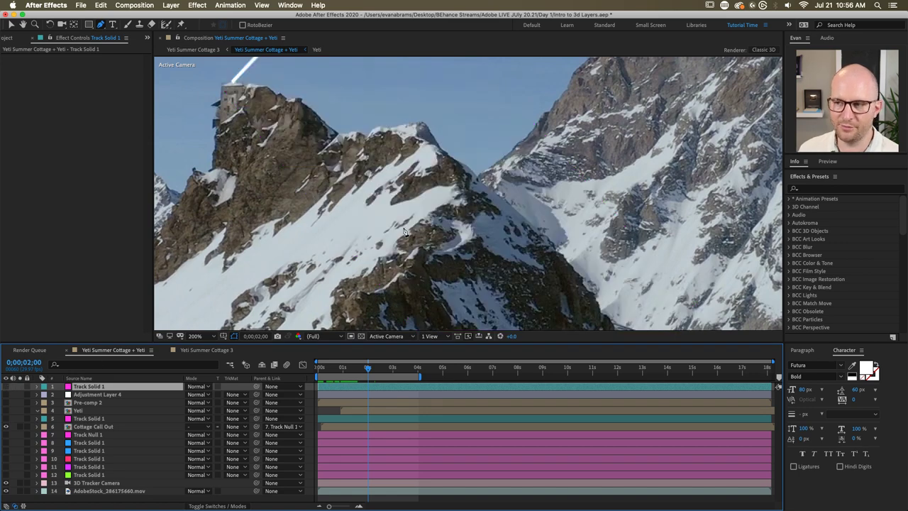
{"action": "scroll", "coordinate": [506, 197], "scroll_direction": "up", "scroll_amount": 2}
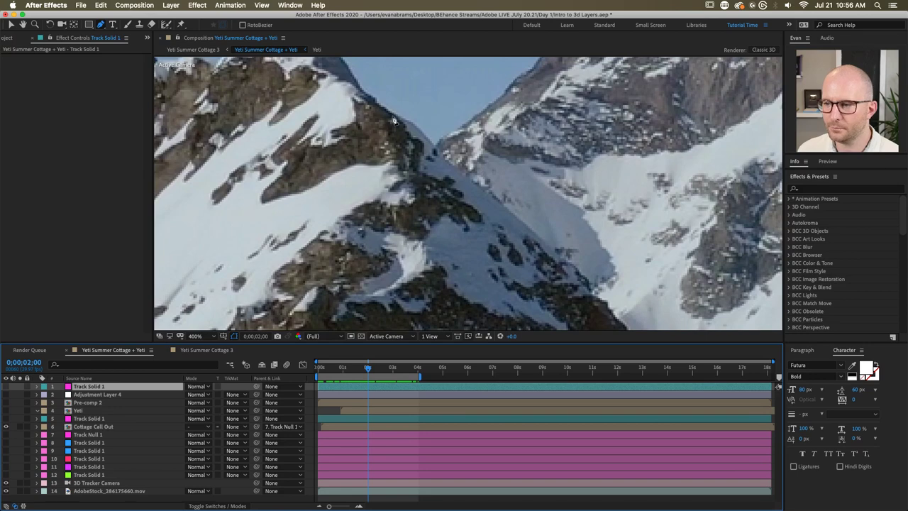
{"action": "left_click_drag", "start_coordinate": [359, 90], "coordinate": [338, 128]}
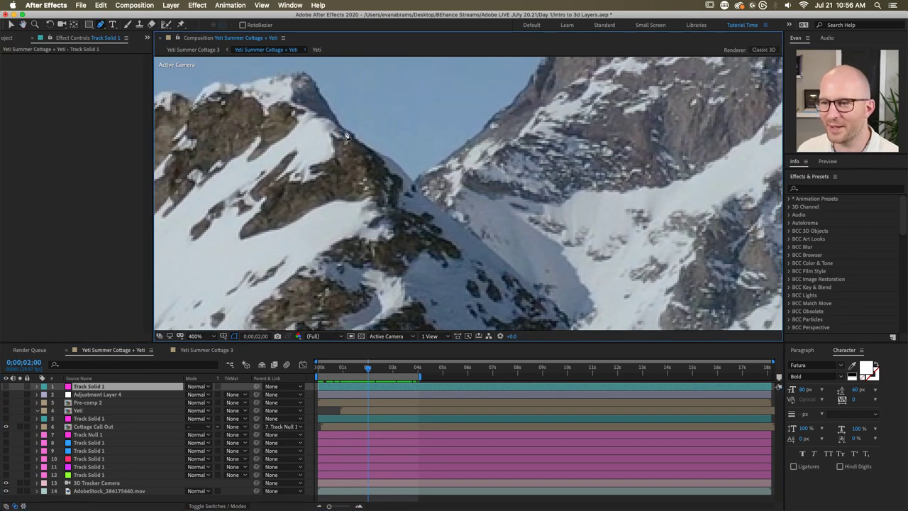
{"action": "left_click", "coordinate": [365, 143]}
{"action": "scroll", "coordinate": [381, 152], "scroll_direction": "up", "scroll_amount": 1}
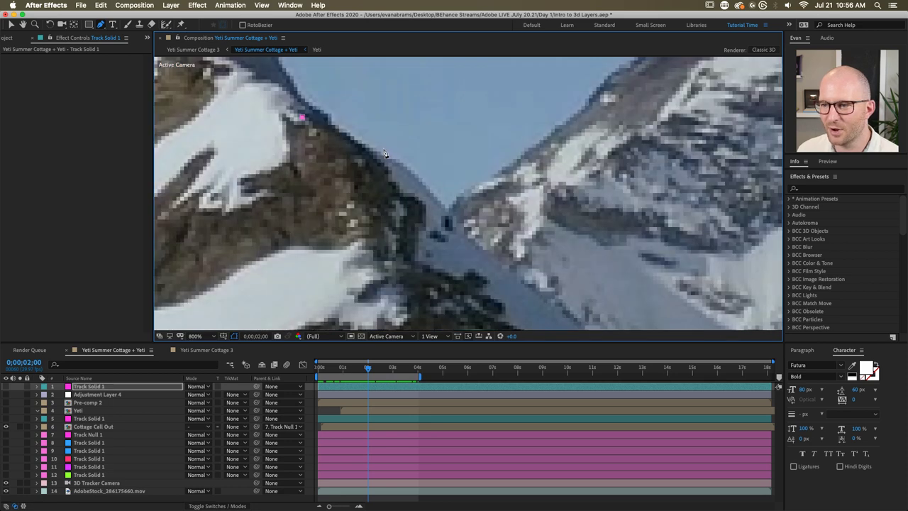
{"action": "left_click", "coordinate": [403, 165]}
{"action": "left_click_drag", "start_coordinate": [476, 210], "coordinate": [416, 154]}
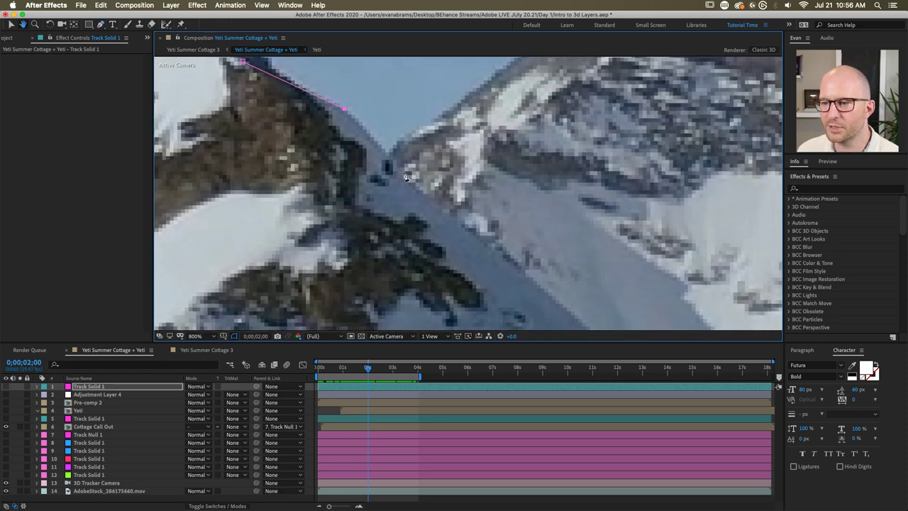
{"action": "left_click", "coordinate": [393, 161]}
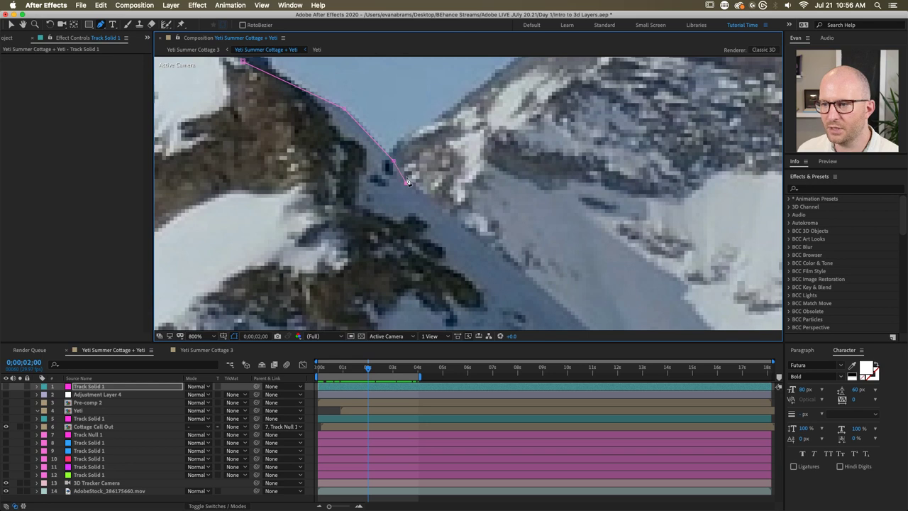
{"action": "left_click_drag", "start_coordinate": [480, 221], "coordinate": [411, 178]}
{"action": "left_click", "coordinate": [432, 198]}
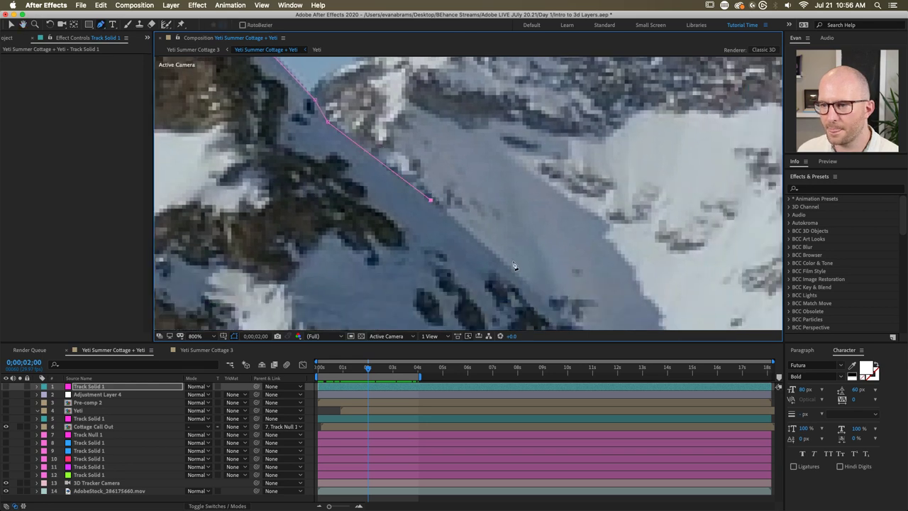
{"action": "left_click_drag", "start_coordinate": [515, 268], "coordinate": [443, 189]}
{"action": "left_click", "coordinate": [462, 212]}
{"action": "left_click_drag", "start_coordinate": [515, 250], "coordinate": [483, 223]}
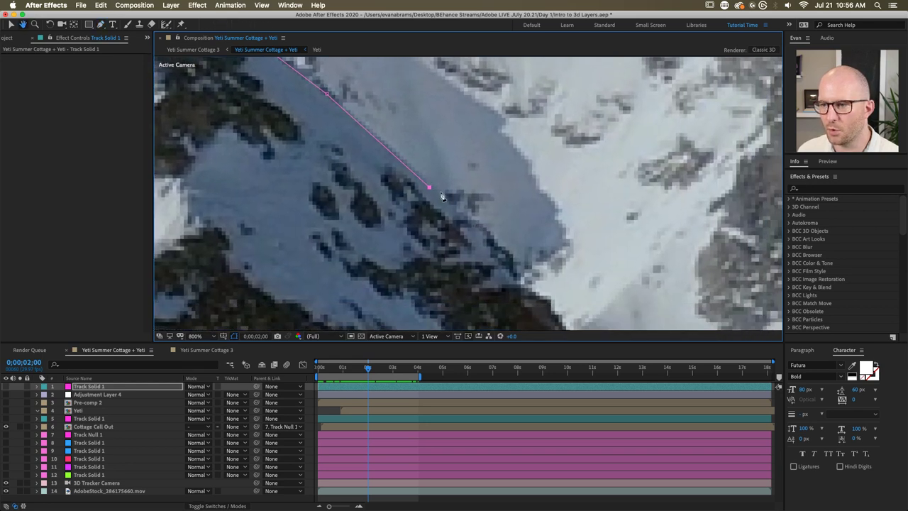
{"action": "left_click_drag", "start_coordinate": [430, 186], "coordinate": [419, 171]}
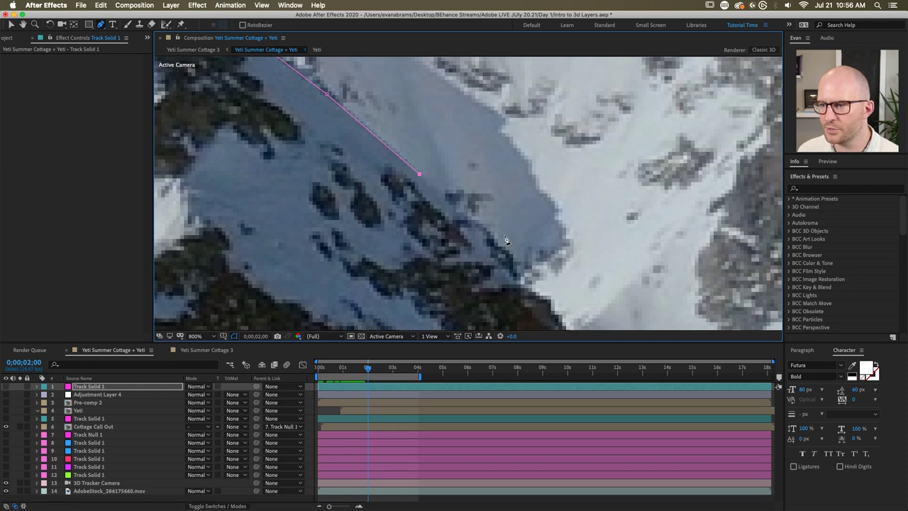
Step: Continue placing mask points down the ridge edge along the slope
{"action": "scroll", "coordinate": [419, 173], "scroll_direction": "down", "scroll_amount": 2}
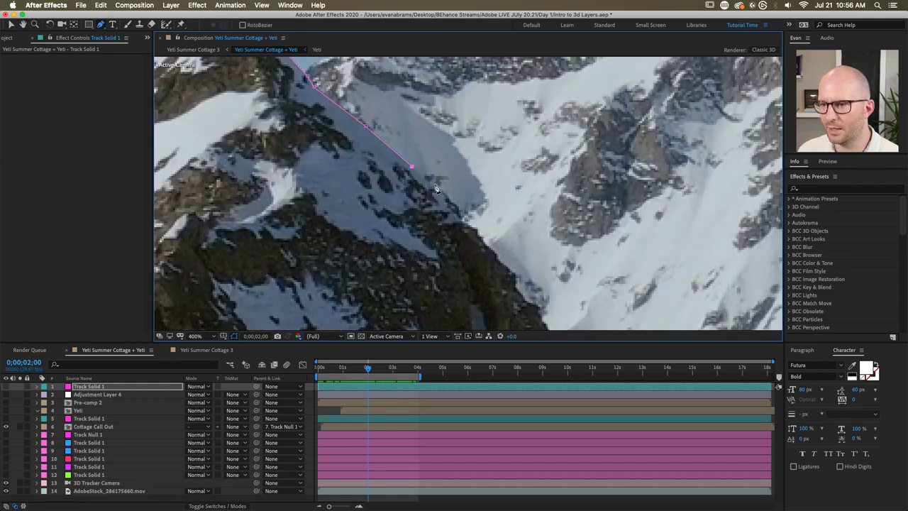
{"action": "left_click", "coordinate": [434, 188]}
{"action": "left_click", "coordinate": [449, 199]}
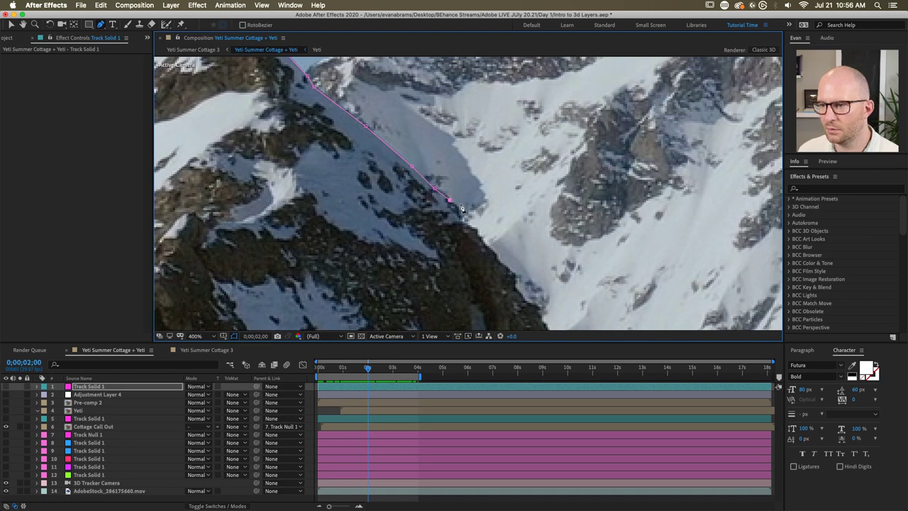
{"action": "left_click", "coordinate": [460, 209]}
{"action": "left_click", "coordinate": [463, 220]}
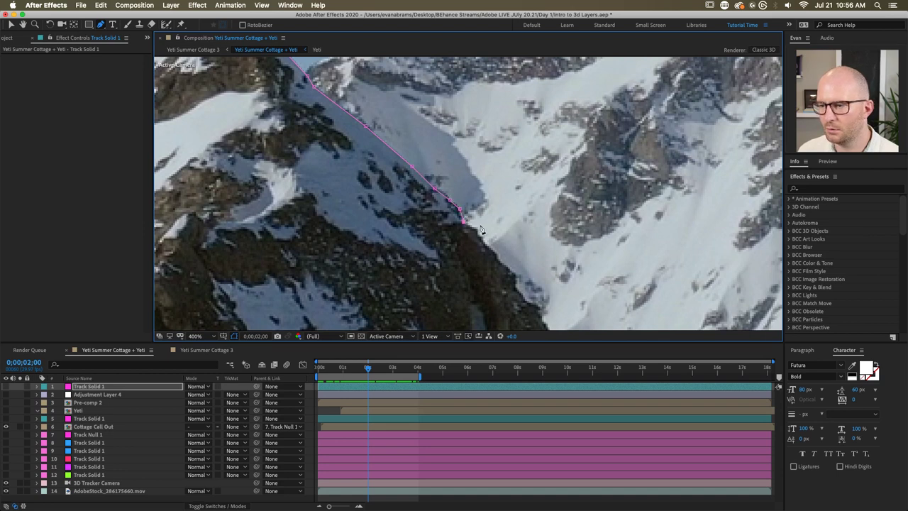
{"action": "scroll", "coordinate": [481, 230], "scroll_direction": "up", "scroll_amount": 1}
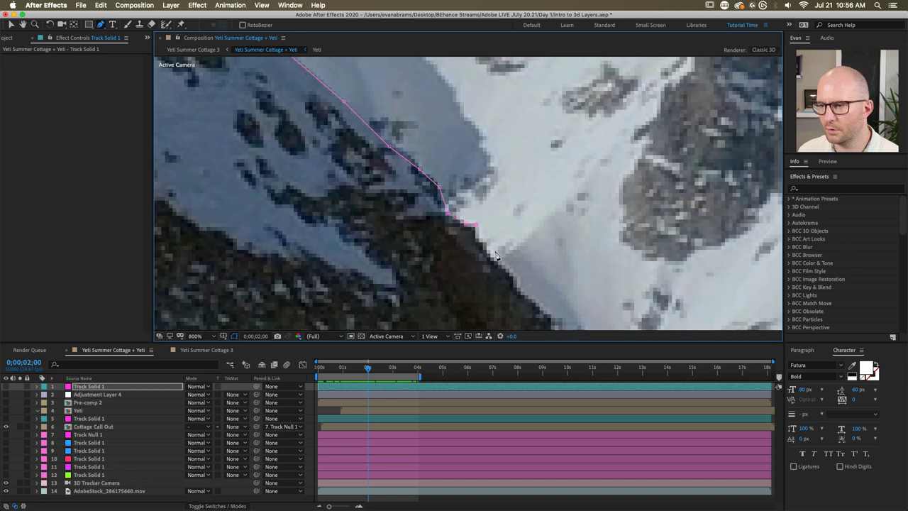
{"action": "left_click", "coordinate": [515, 279]}
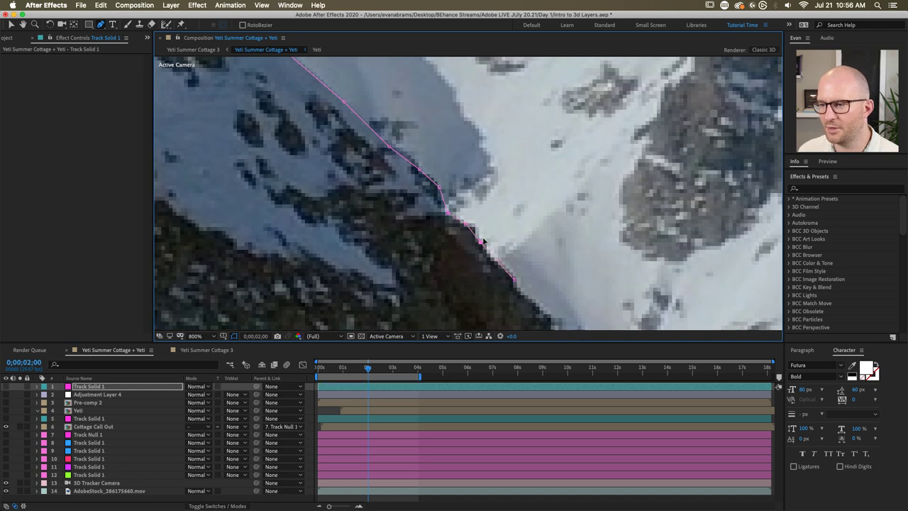
{"action": "left_click", "coordinate": [484, 244]}
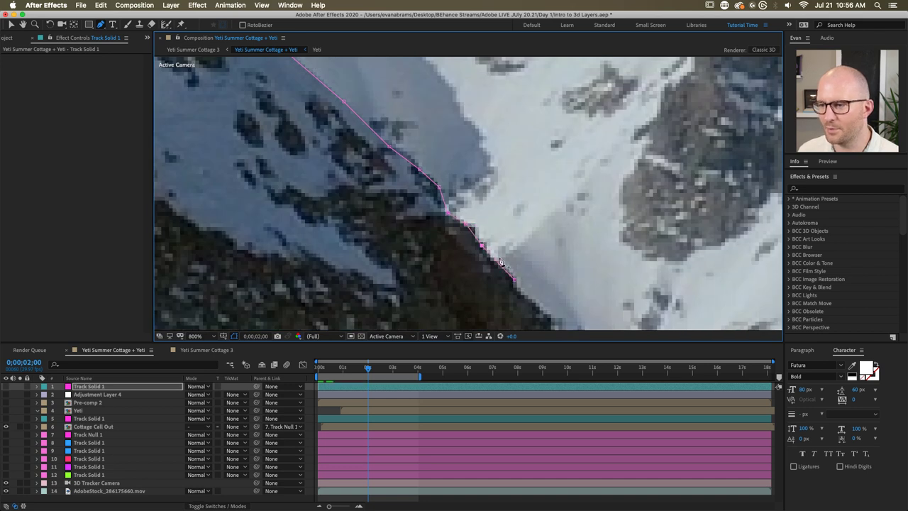
{"action": "left_click", "coordinate": [550, 318]}
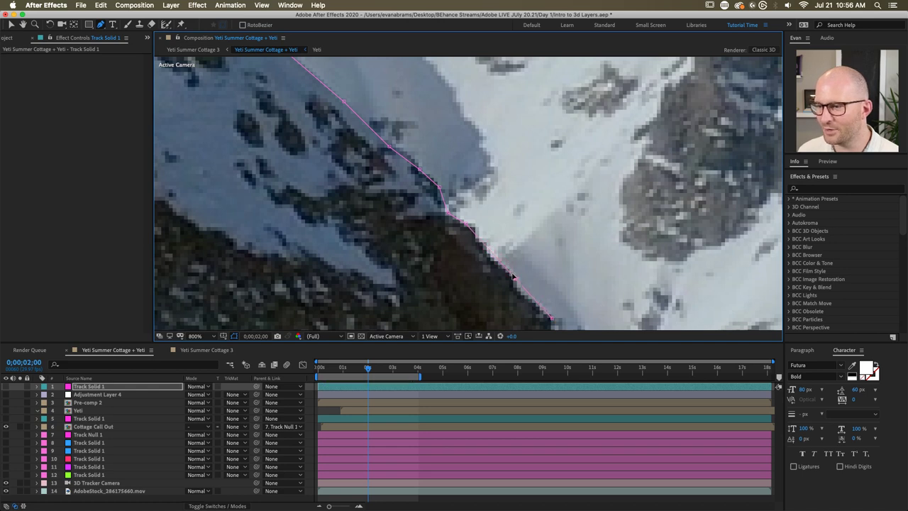
{"action": "left_click", "coordinate": [469, 227]}
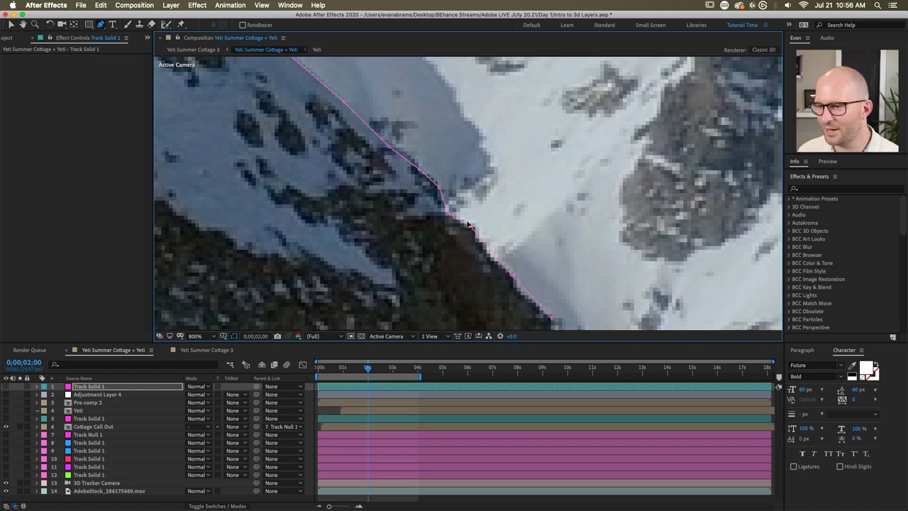
{"action": "scroll", "coordinate": [480, 236], "scroll_direction": "down", "scroll_amount": 5}
{"action": "scroll", "coordinate": [436, 191], "scroll_direction": "up", "scroll_amount": 5}
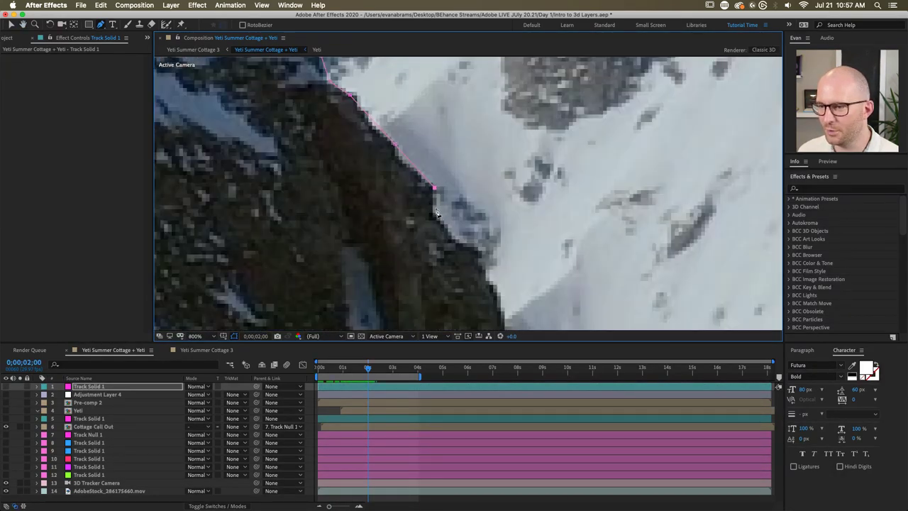
{"action": "left_click", "coordinate": [435, 214]}
{"action": "left_click", "coordinate": [483, 255]}
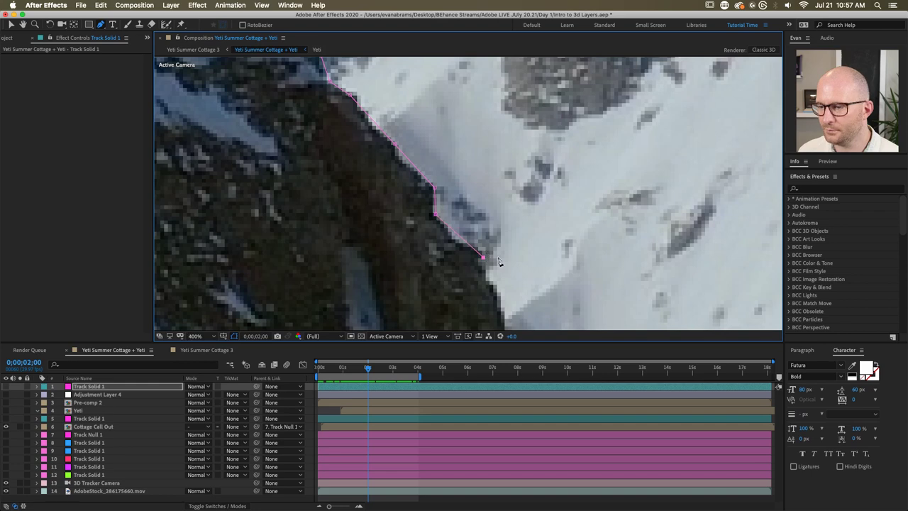
Step: Add a corner point below the ridge, close the mask at its first point, and show Track Solid 1
{"action": "scroll", "coordinate": [499, 261], "scroll_direction": "down", "scroll_amount": 4}
{"action": "scroll", "coordinate": [381, 192], "scroll_direction": "up", "scroll_amount": 2}
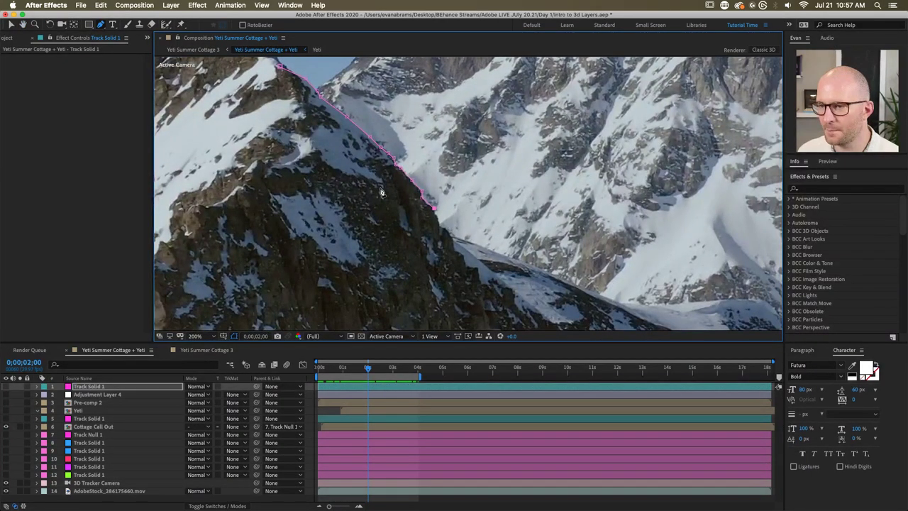
{"action": "left_click_drag", "start_coordinate": [381, 192], "coordinate": [421, 220]}
{"action": "left_click", "coordinate": [356, 214]}
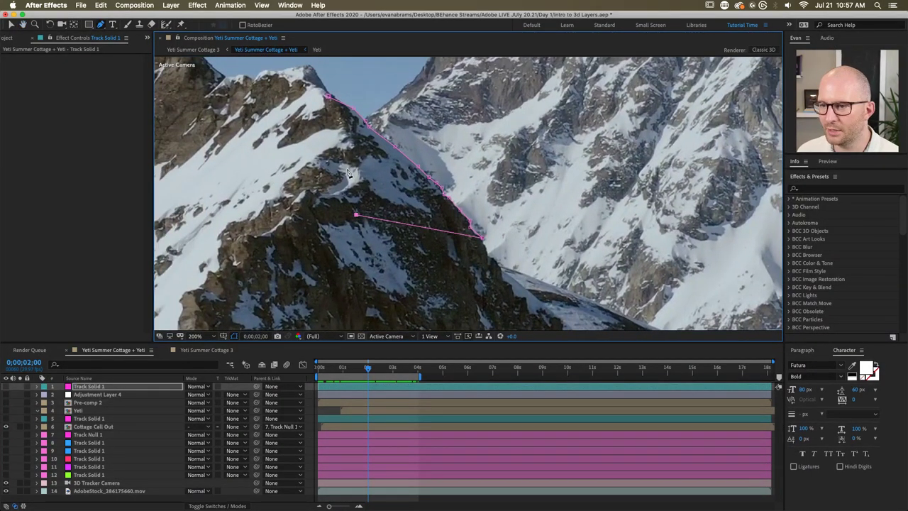
{"action": "left_click", "coordinate": [328, 96]}
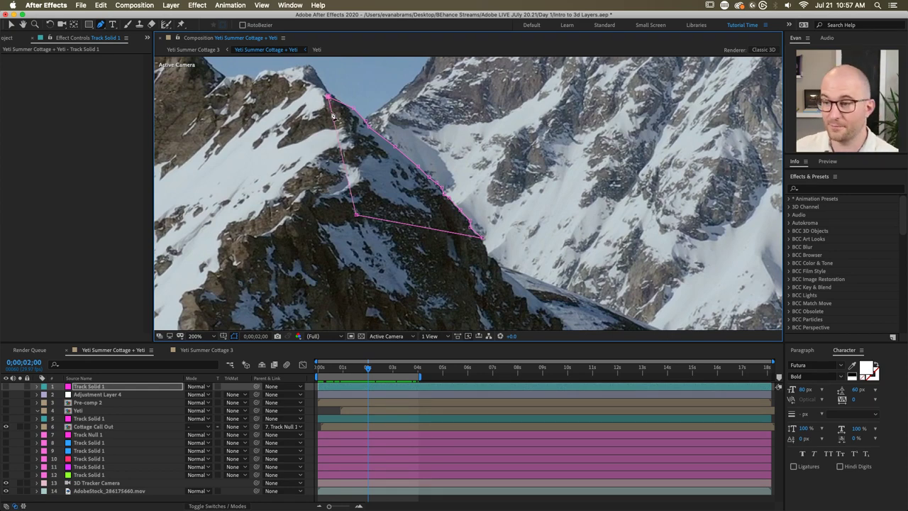
{"action": "left_click", "coordinate": [7, 387]}
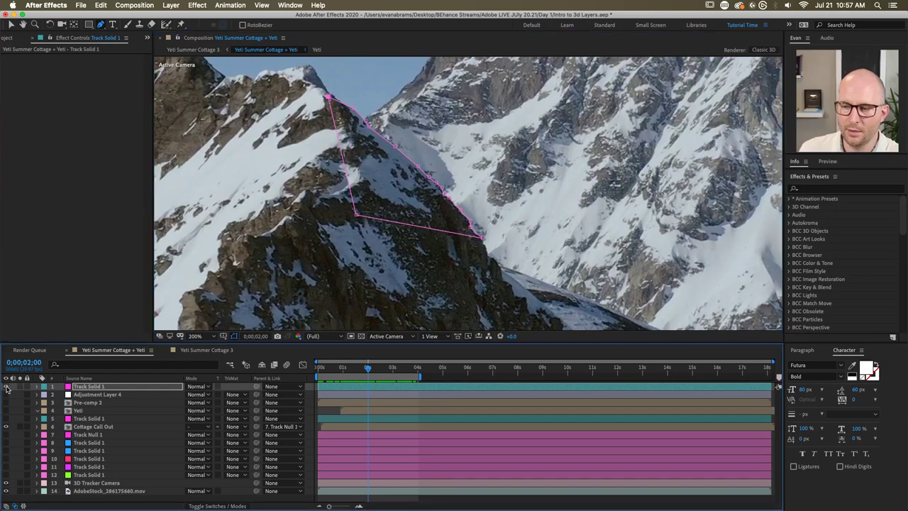
{"action": "left_click", "coordinate": [471, 500]}
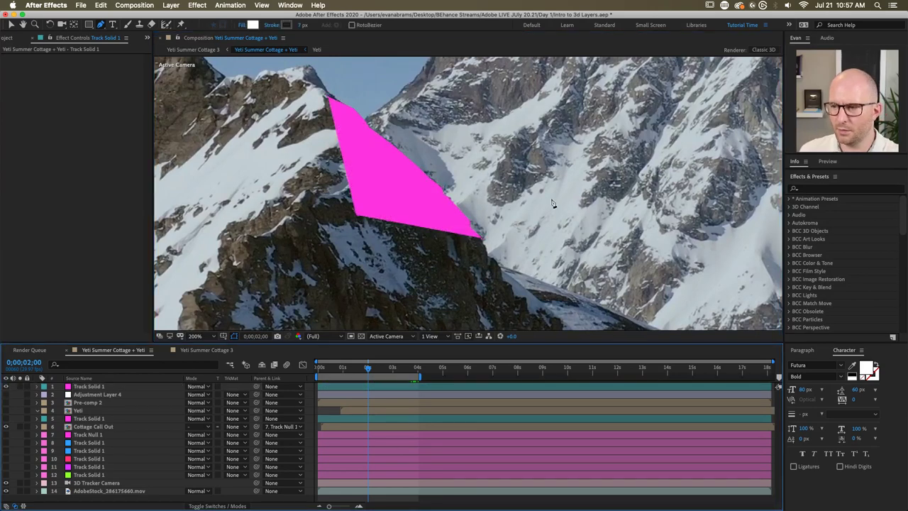
{"action": "key", "text": "v"}
{"action": "left_click", "coordinate": [386, 155]}
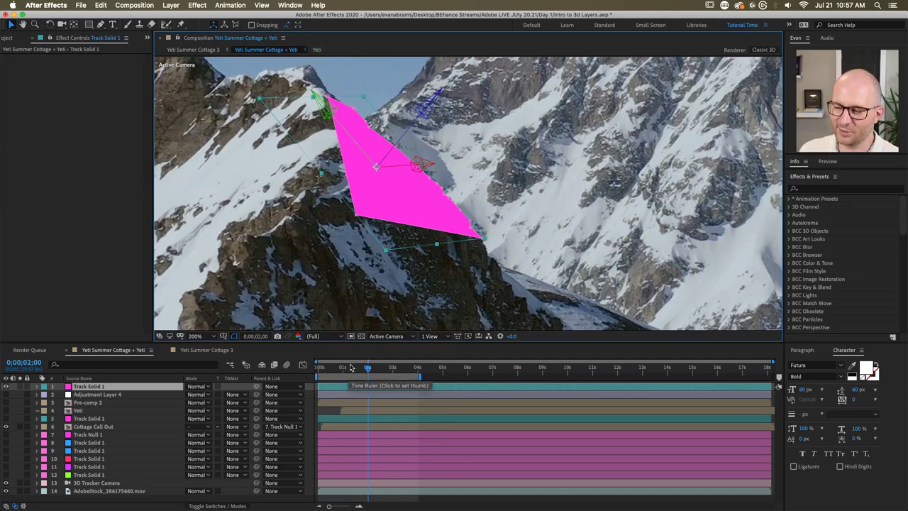
{"action": "left_click_drag", "start_coordinate": [350, 369], "coordinate": [273, 377]}
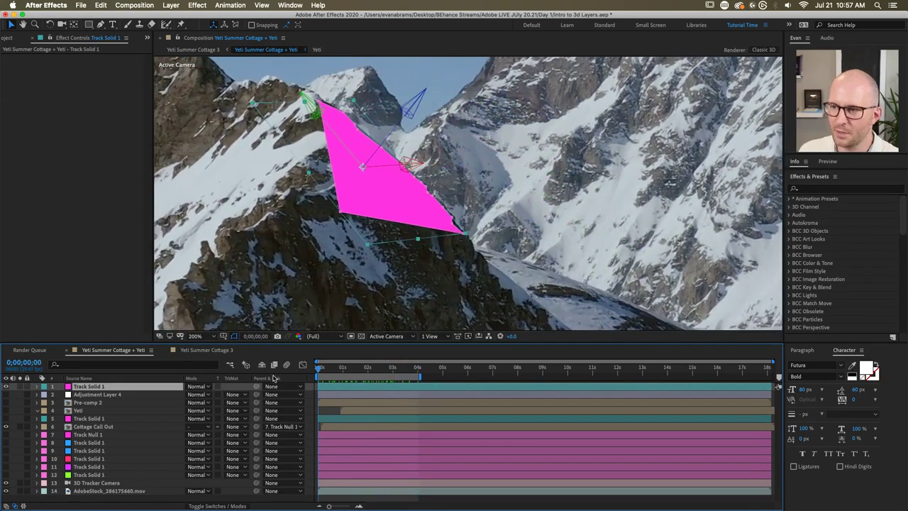
{"action": "left_click", "coordinate": [447, 501]}
{"action": "key", "text": "comma"}
{"action": "left_click_drag", "start_coordinate": [343, 369], "coordinate": [368, 391]}
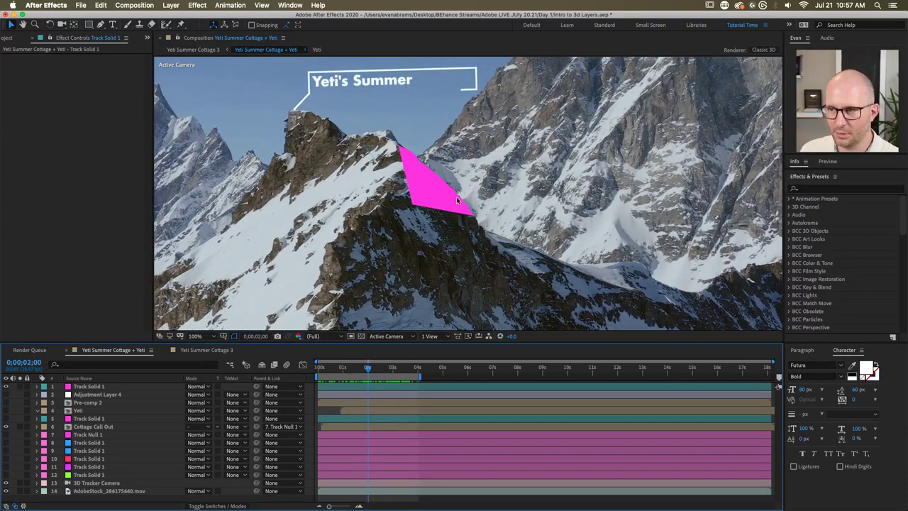
{"action": "key", "text": "period"}
{"action": "left_click", "coordinate": [430, 202]}
{"action": "key", "text": "v"}
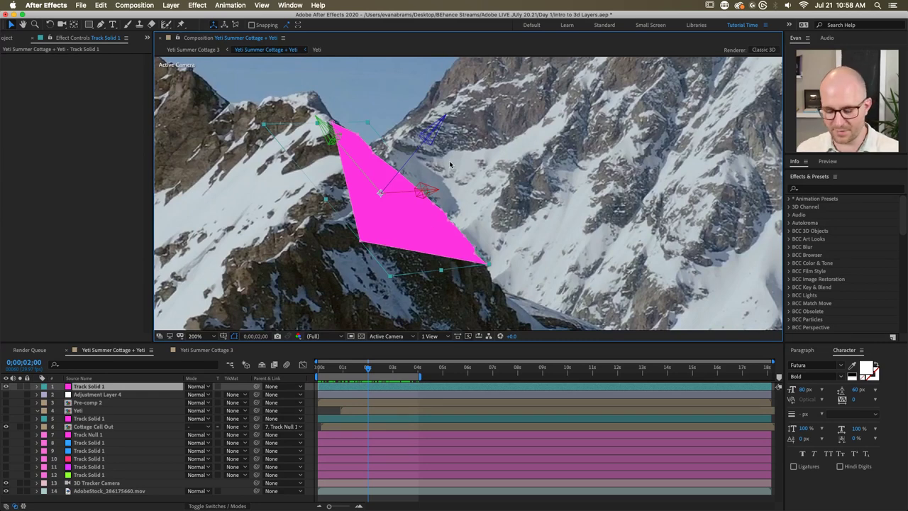
Step: Reveal Mask Path, hide Track Solid 1, and set a Mask Path keyframe at 2 seconds
{"action": "key", "text": "m"}
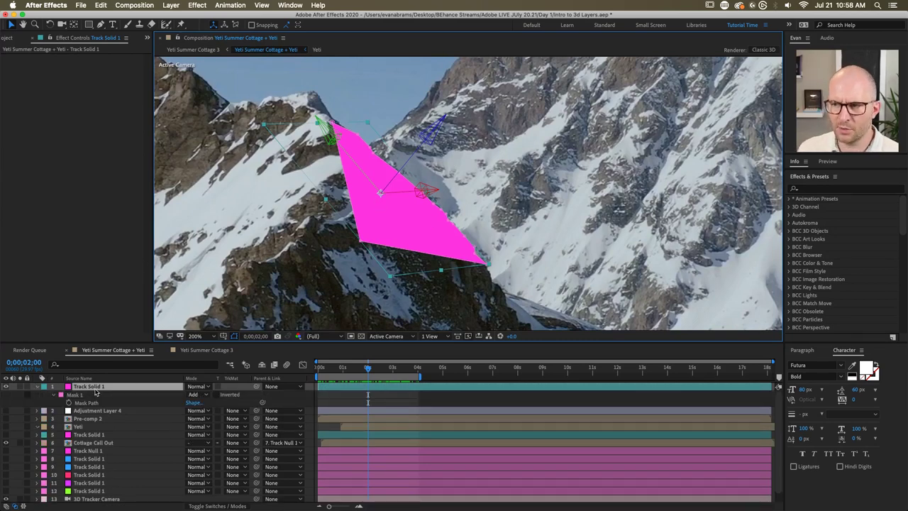
{"action": "left_click", "coordinate": [6, 386]}
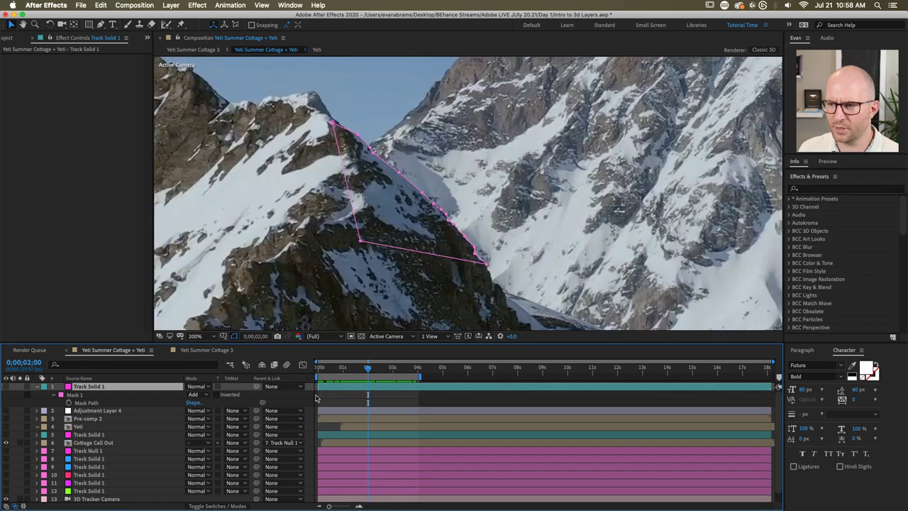
{"action": "left_click", "coordinate": [69, 403]}
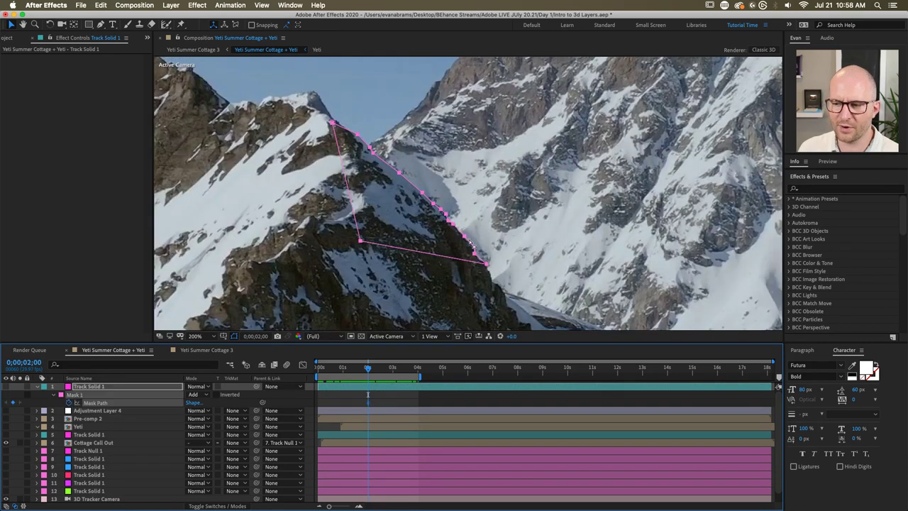
Step: Zoom to 800% and nudge mask points, including the bottom one, onto the ridge's rocky edge
{"action": "scroll", "coordinate": [421, 191], "scroll_direction": "up", "scroll_amount": 2}
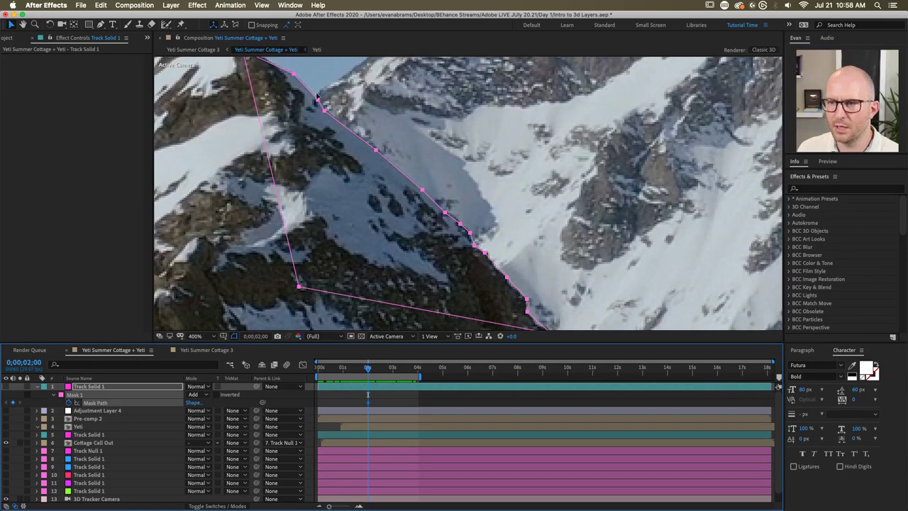
{"action": "scroll", "coordinate": [317, 97], "scroll_direction": "up", "scroll_amount": 1}
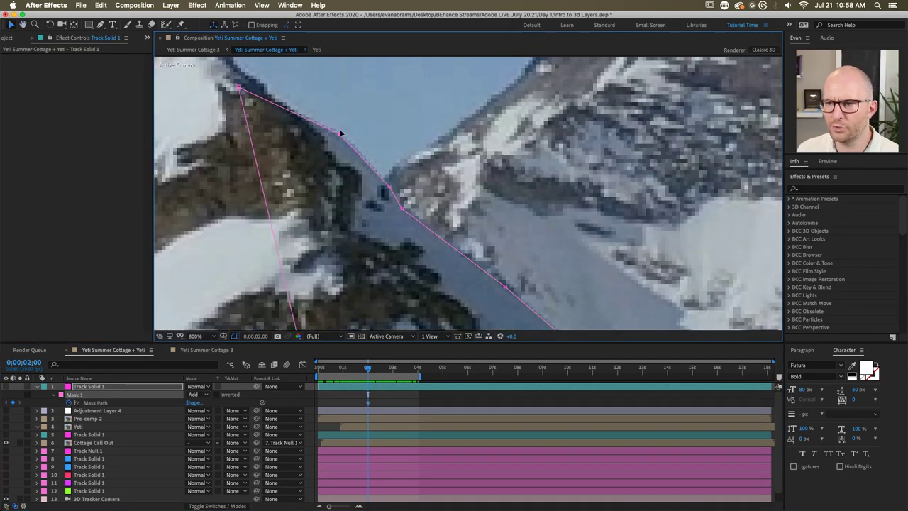
{"action": "scroll", "coordinate": [401, 206], "scroll_direction": "down", "scroll_amount": 2}
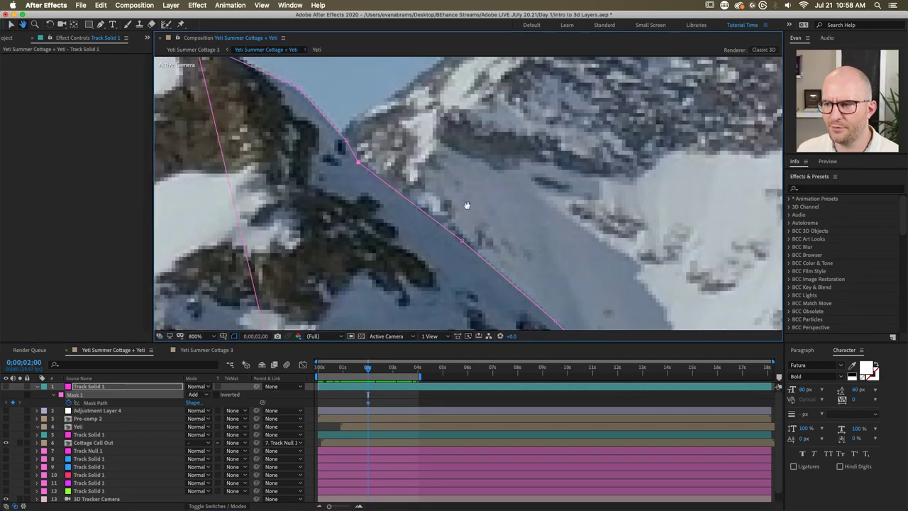
{"action": "scroll", "coordinate": [449, 226], "scroll_direction": "down", "scroll_amount": 2}
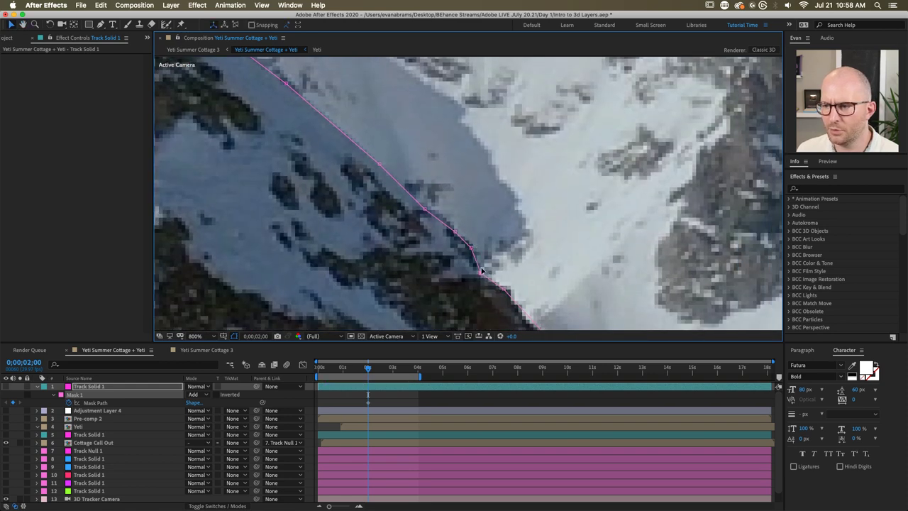
{"action": "left_click", "coordinate": [424, 206]}
{"action": "scroll", "coordinate": [493, 254], "scroll_direction": "down", "scroll_amount": 3}
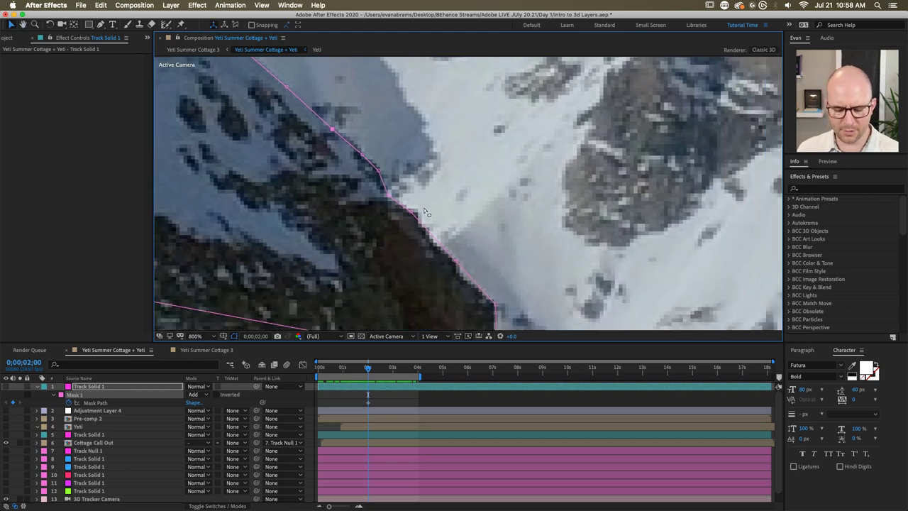
{"action": "scroll", "coordinate": [462, 237], "scroll_direction": "down", "scroll_amount": 2}
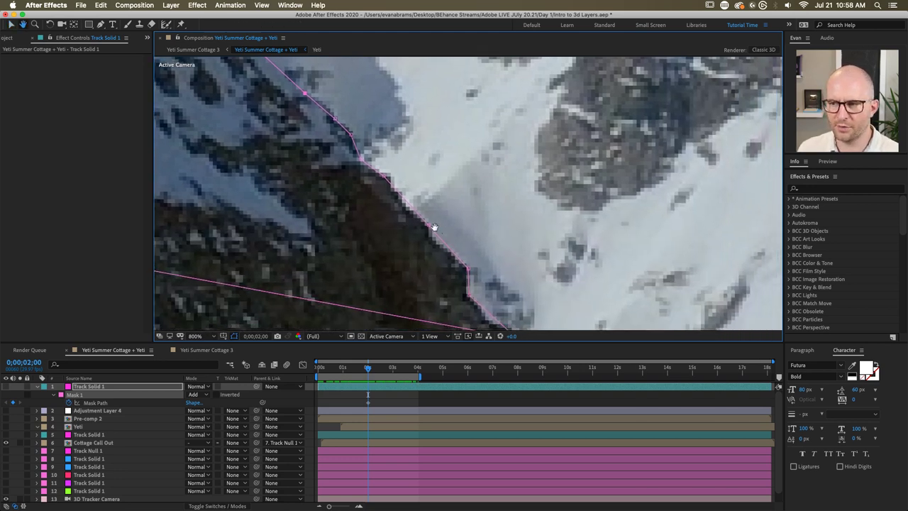
{"action": "scroll", "coordinate": [434, 227], "scroll_direction": "right", "scroll_amount": 1}
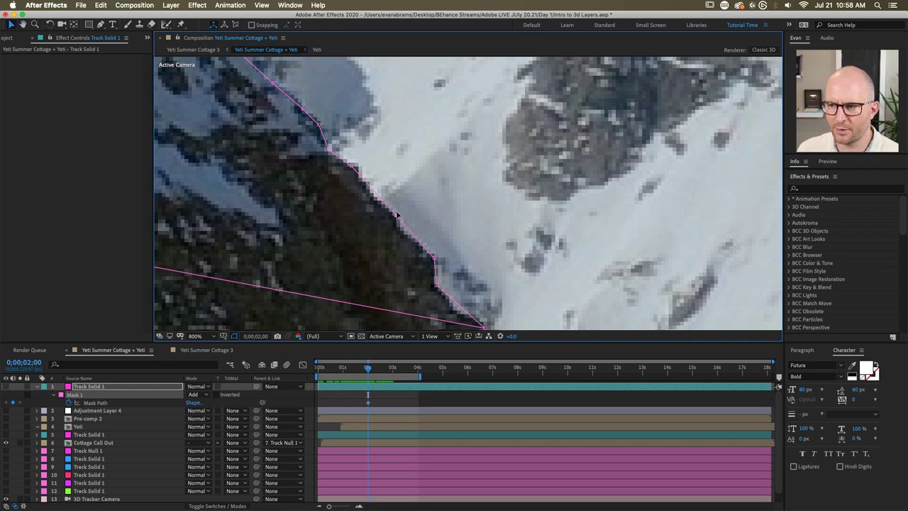
{"action": "scroll", "coordinate": [426, 211], "scroll_direction": "down", "scroll_amount": 3}
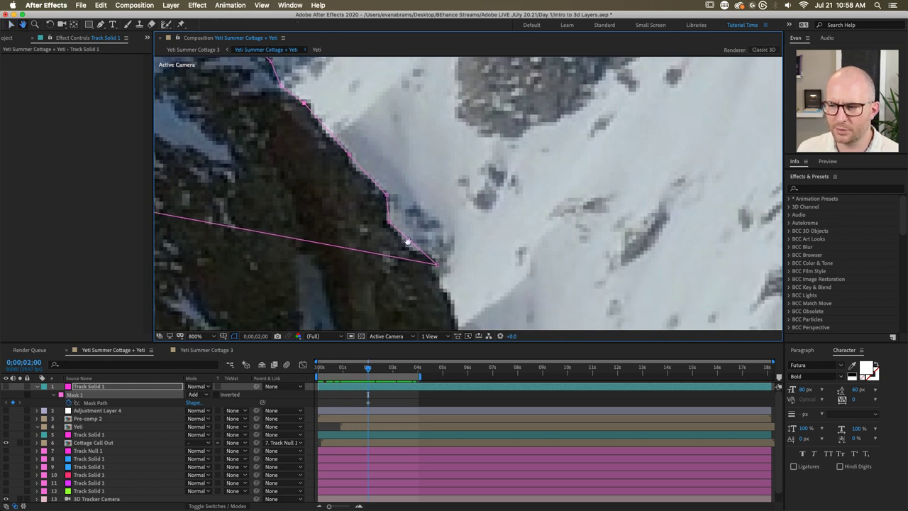
{"action": "left_click_drag", "start_coordinate": [440, 264], "coordinate": [432, 268]}
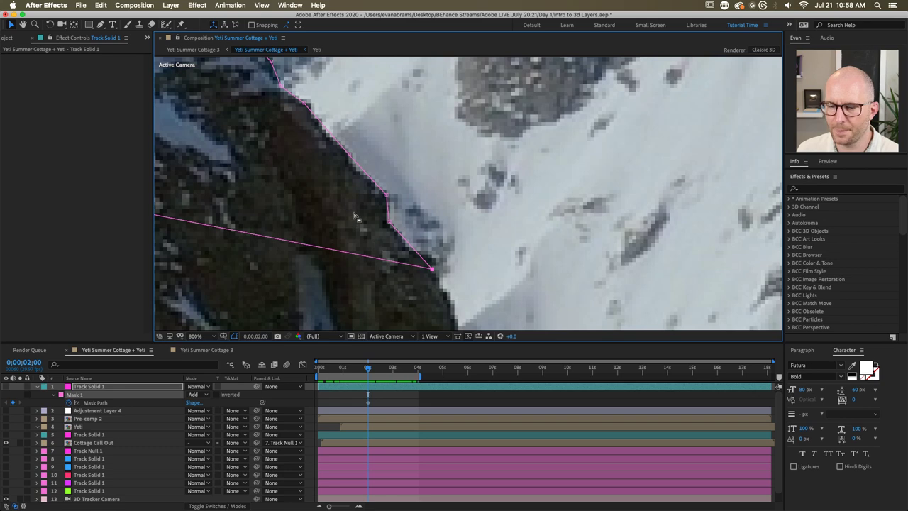
{"action": "scroll", "coordinate": [349, 205], "scroll_direction": "down", "scroll_amount": 3}
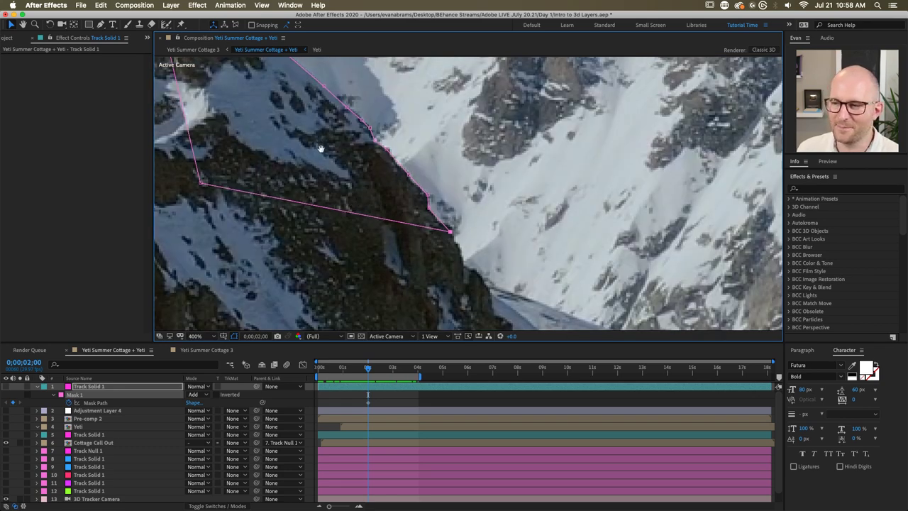
{"action": "scroll", "coordinate": [355, 209], "scroll_direction": "up", "scroll_amount": 2}
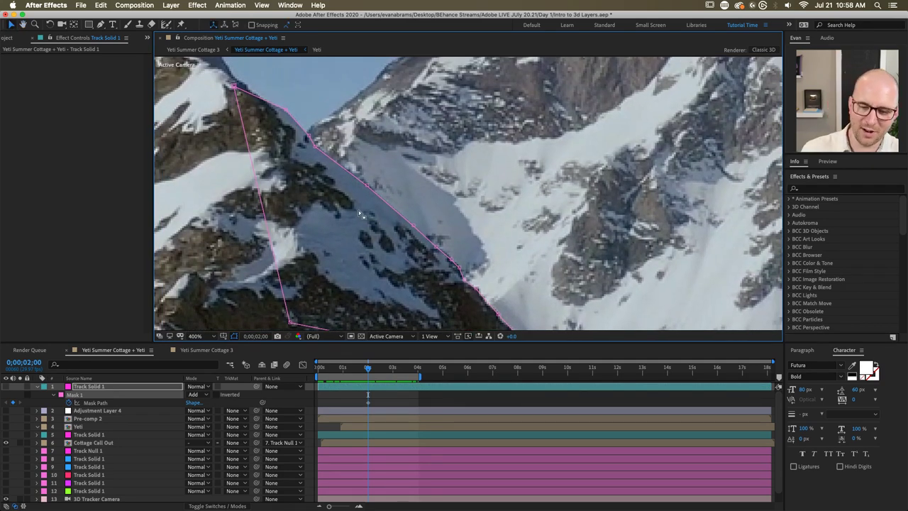
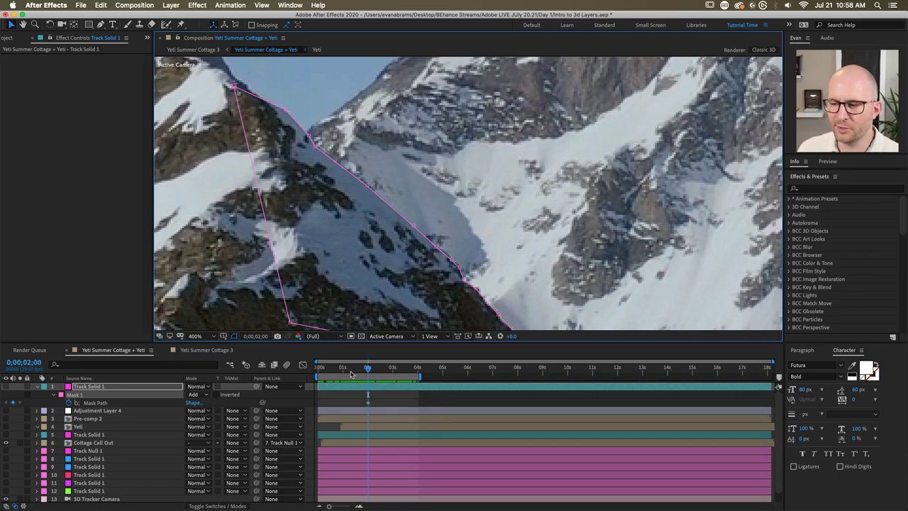
Step: Scrub through the first four seconds and preview the shot to review the current mask fit
{"action": "left_click_drag", "start_coordinate": [360, 370], "coordinate": [307, 372]}
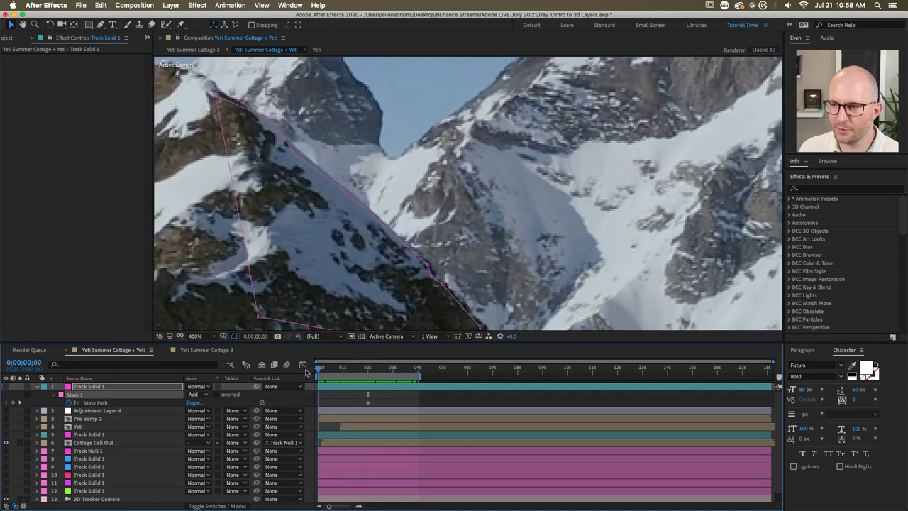
{"action": "left_click", "coordinate": [368, 370]}
{"action": "left_click_drag", "start_coordinate": [371, 372], "coordinate": [419, 380]}
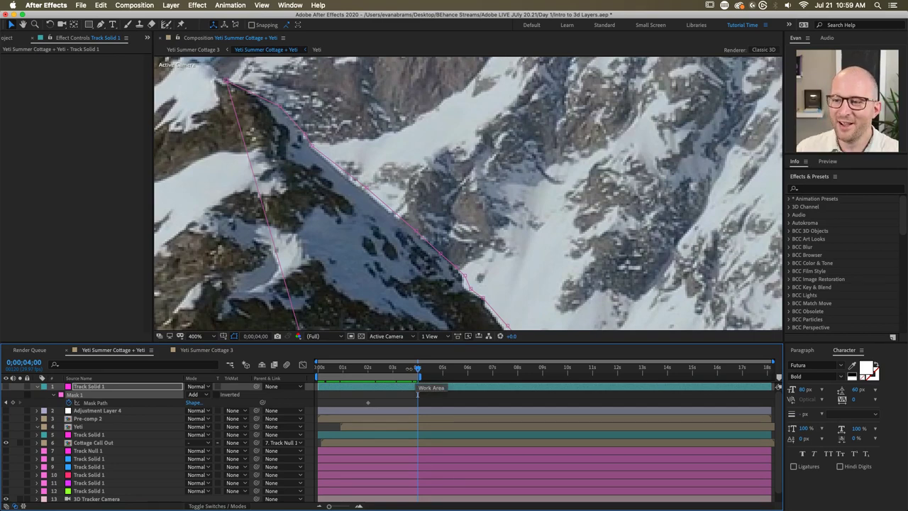
{"action": "key", "text": "space"}
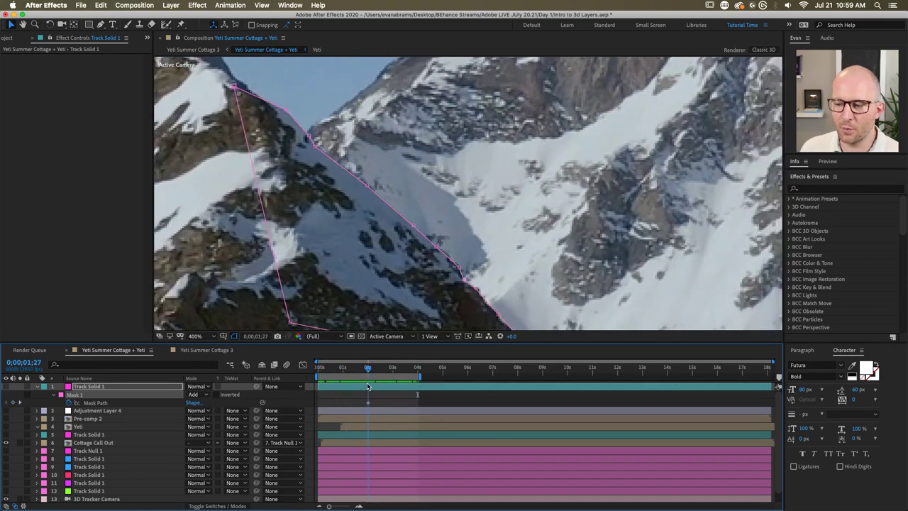
{"action": "key", "text": "space"}
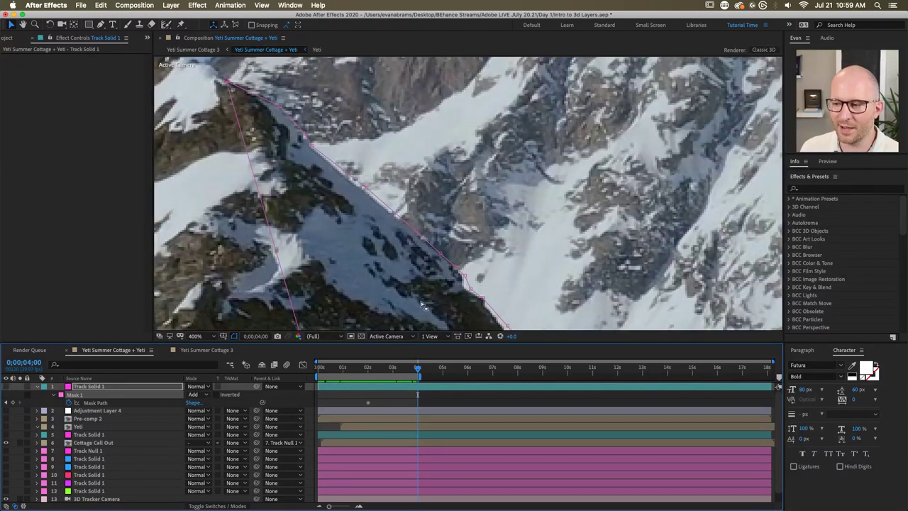
{"action": "left_click", "coordinate": [369, 371]}
{"action": "left_click_drag", "start_coordinate": [371, 372], "coordinate": [294, 379]}
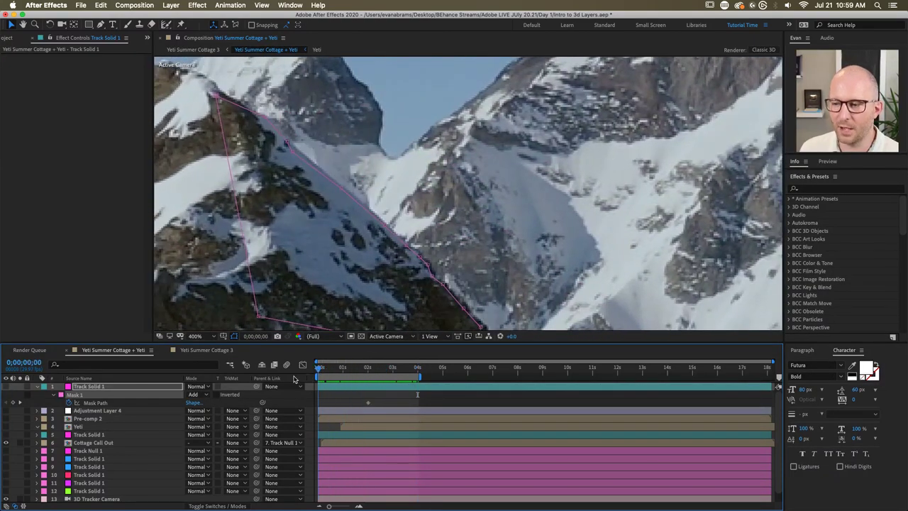
{"action": "left_click_drag", "start_coordinate": [366, 372], "coordinate": [303, 381]}
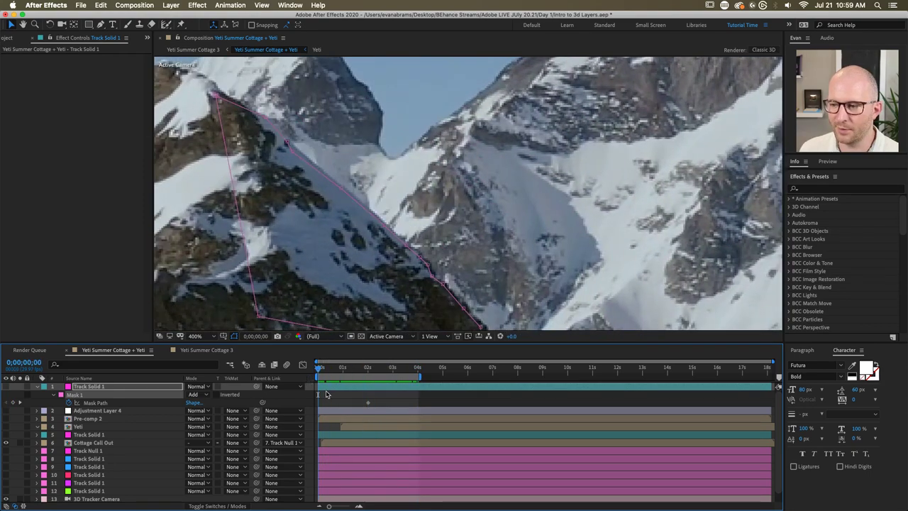
Step: Zoom in and move Mask 1's corners and points onto the cliff ridge line at the start frame
{"action": "left_click_drag", "start_coordinate": [414, 238], "coordinate": [389, 188]}
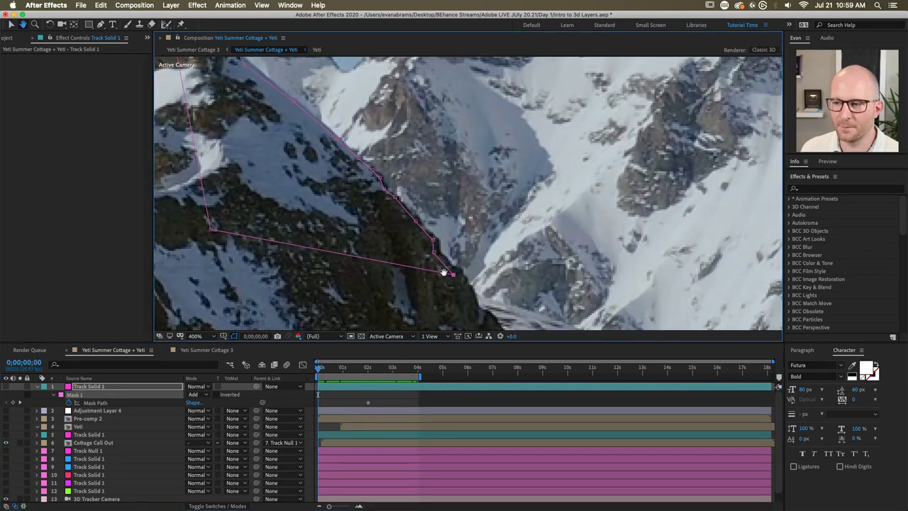
{"action": "scroll", "coordinate": [441, 265], "scroll_direction": "up", "scroll_amount": 1}
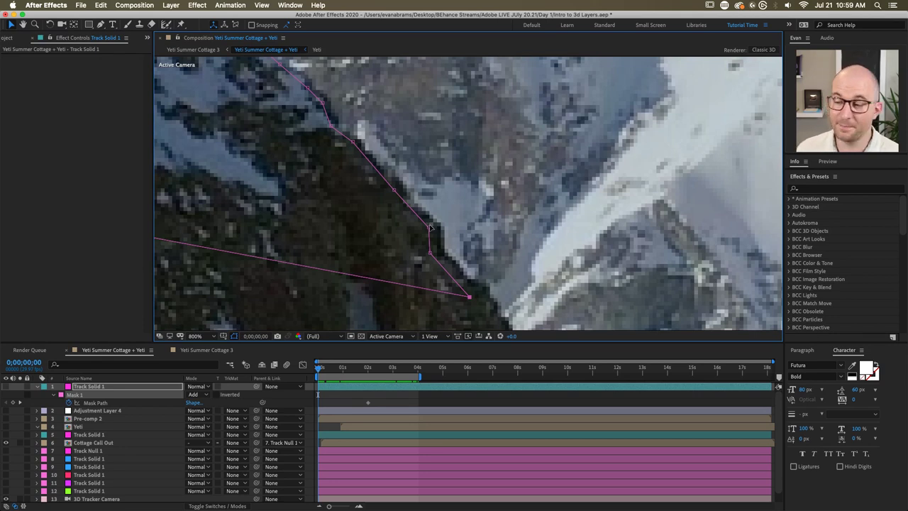
{"action": "left_click_drag", "start_coordinate": [430, 225], "coordinate": [444, 251]}
{"action": "left_click_drag", "start_coordinate": [469, 295], "coordinate": [482, 293]}
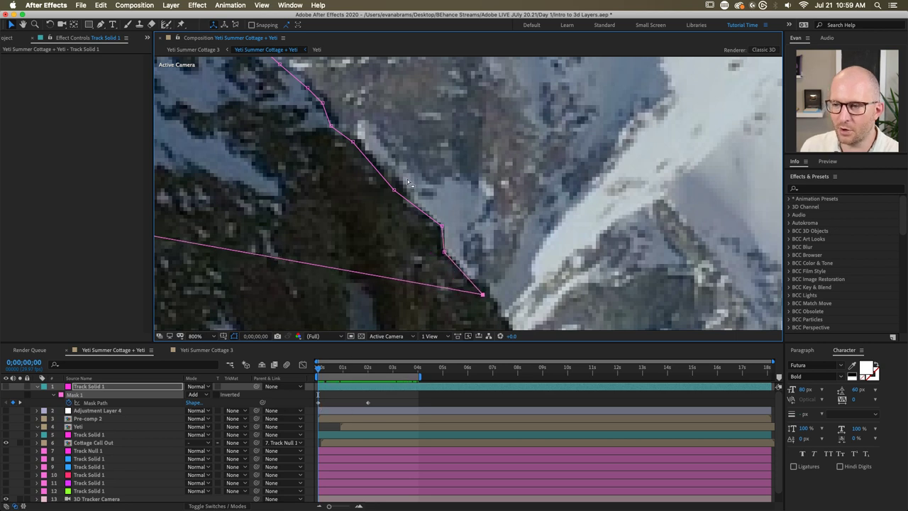
{"action": "left_click_drag", "start_coordinate": [393, 189], "coordinate": [401, 189]}
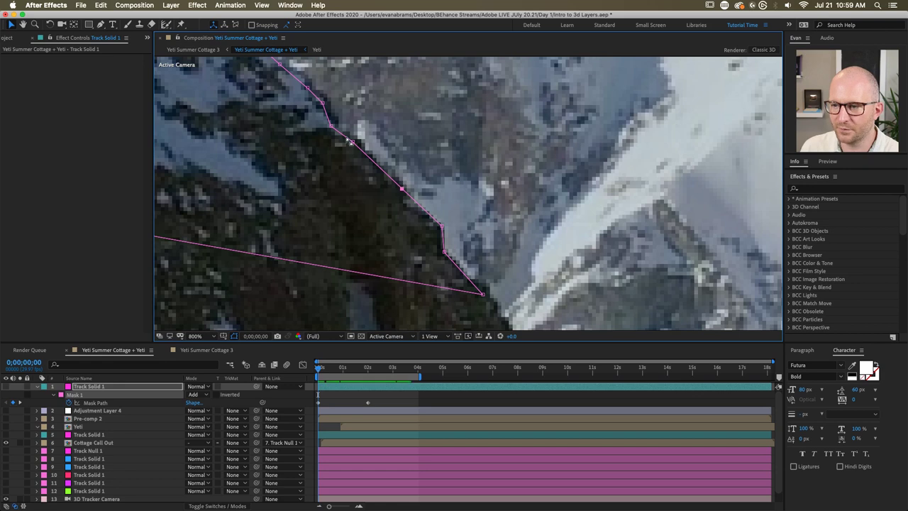
{"action": "left_click_drag", "start_coordinate": [349, 141], "coordinate": [351, 175]}
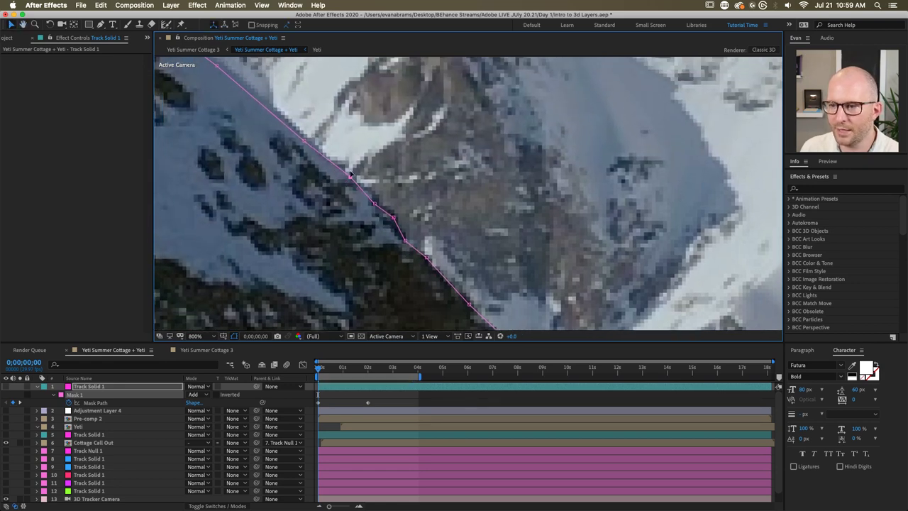
{"action": "left_click_drag", "start_coordinate": [375, 203], "coordinate": [377, 200]}
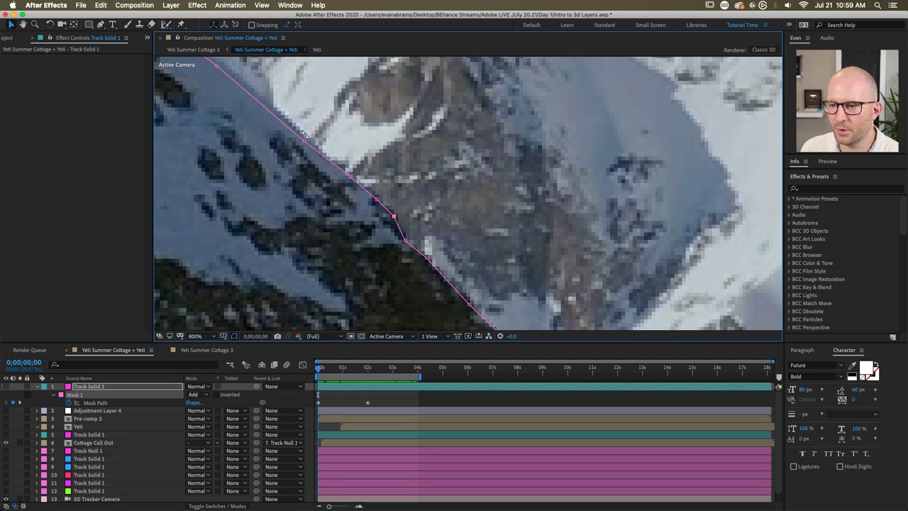
{"action": "left_click_drag", "start_coordinate": [263, 136], "coordinate": [310, 196]}
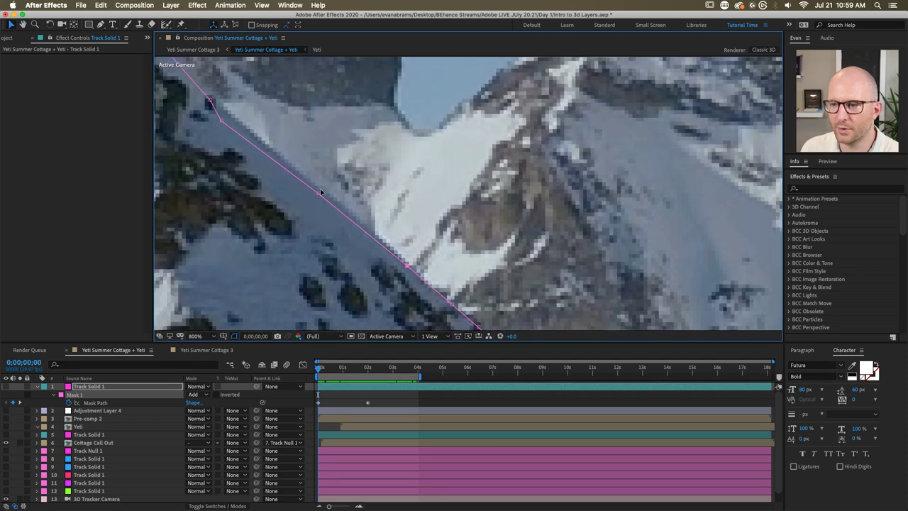
{"action": "left_click_drag", "start_coordinate": [221, 122], "coordinate": [367, 237]}
{"action": "left_click_drag", "start_coordinate": [258, 123], "coordinate": [258, 125]}
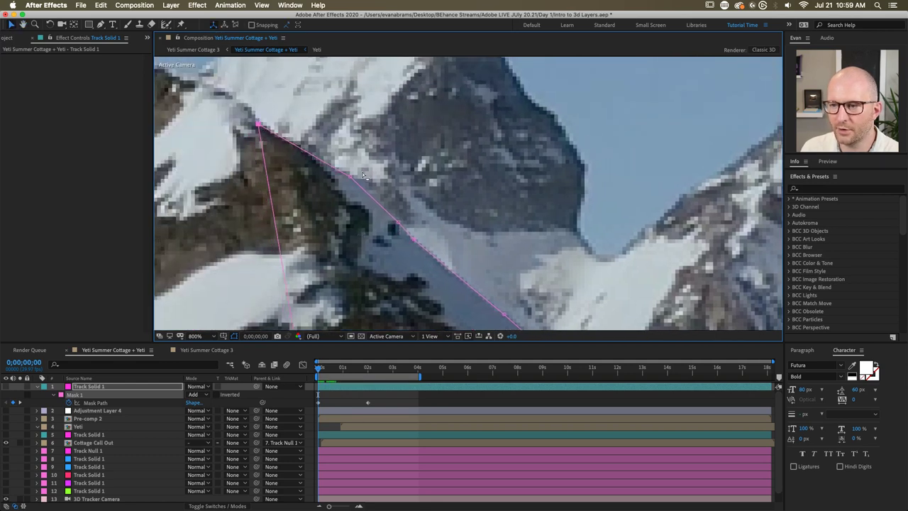
Step: Scrub to about one second and preview the shot to check the reshaped mask
{"action": "scroll", "coordinate": [350, 173], "scroll_direction": "down", "scroll_amount": 3}
{"action": "scroll", "coordinate": [350, 172], "scroll_direction": "up", "scroll_amount": 2}
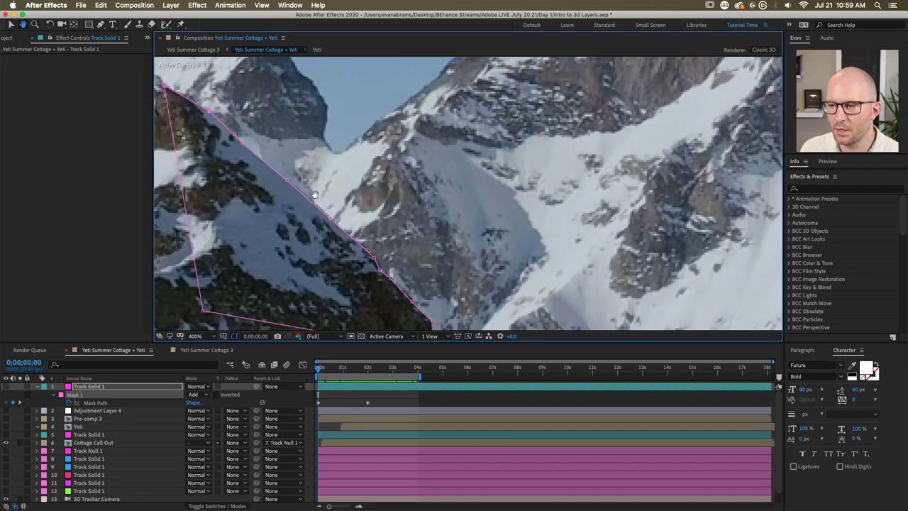
{"action": "left_click_drag", "start_coordinate": [319, 368], "coordinate": [353, 370]}
{"action": "scroll", "coordinate": [443, 263], "scroll_direction": "up", "scroll_amount": 1}
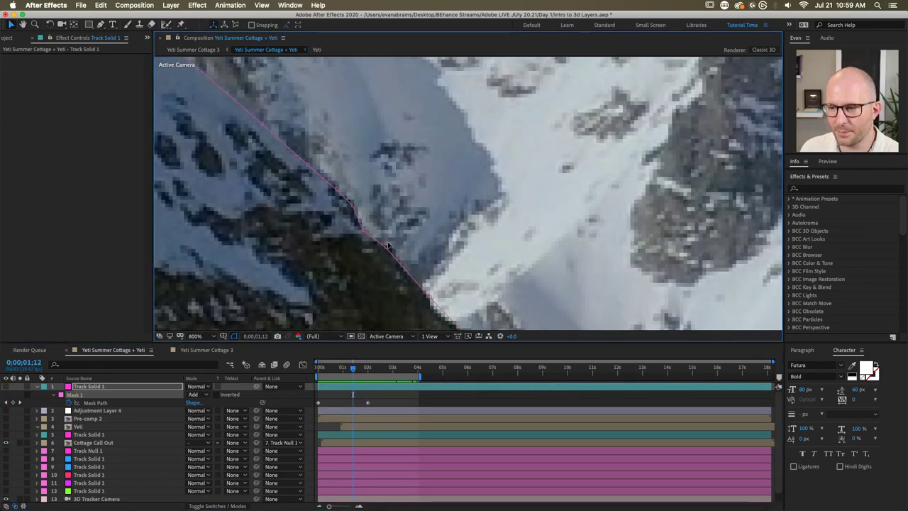
{"action": "scroll", "coordinate": [383, 255], "scroll_direction": "down", "scroll_amount": 1}
{"action": "key", "text": "space"}
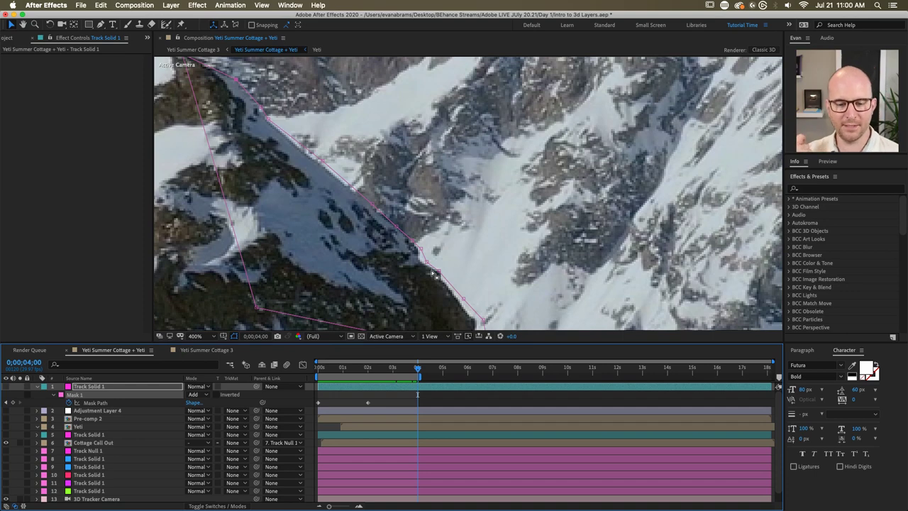
Step: At the four-second frame, shift Mask 1's points and lower-right corner left onto the rock edge
{"action": "scroll", "coordinate": [401, 234], "scroll_direction": "up", "scroll_amount": 1}
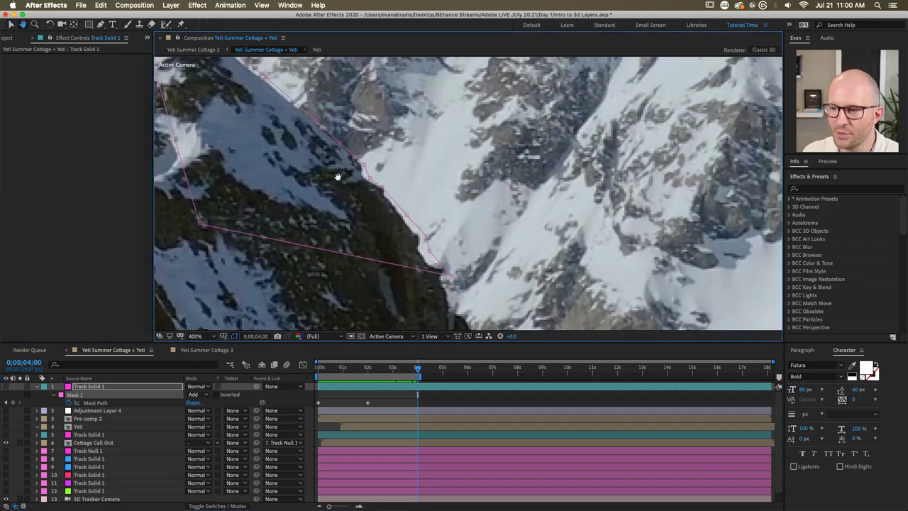
{"action": "left_click", "coordinate": [418, 249]}
{"action": "left_click_drag", "start_coordinate": [418, 241], "coordinate": [397, 222]}
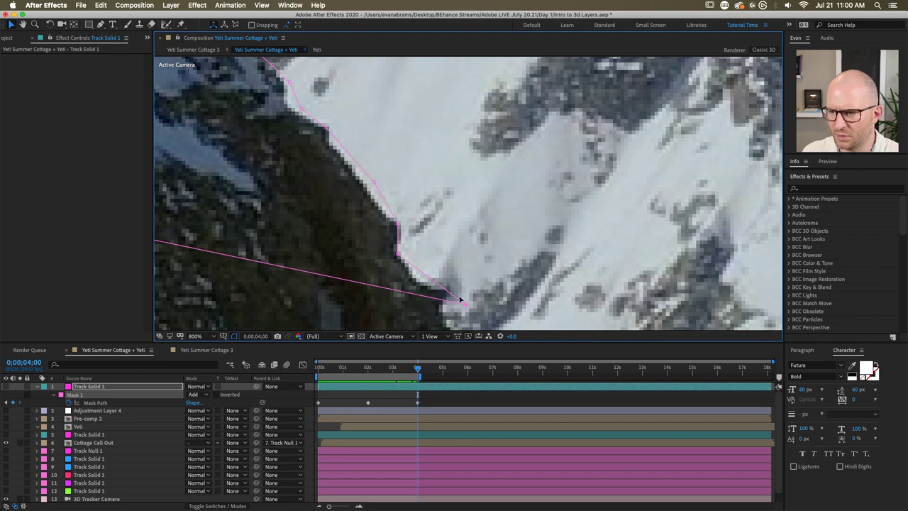
{"action": "left_click_drag", "start_coordinate": [463, 302], "coordinate": [438, 298]}
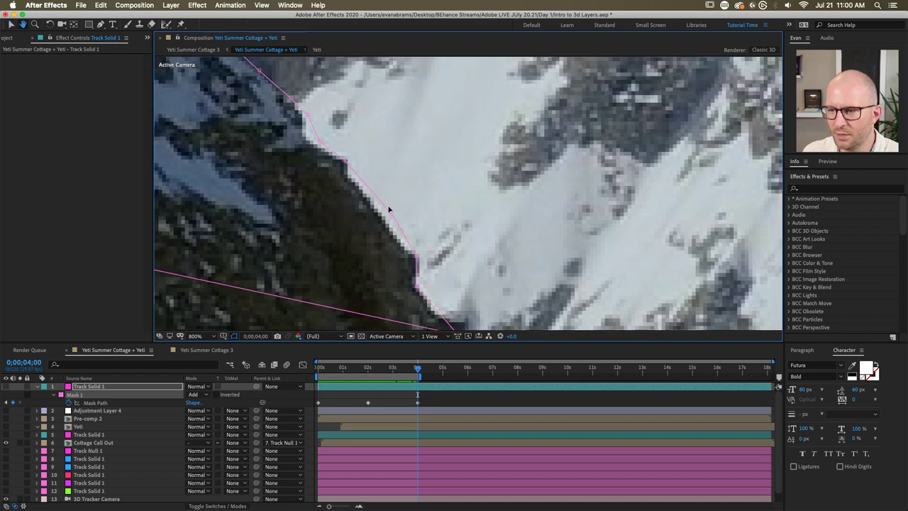
{"action": "key", "text": "v"}
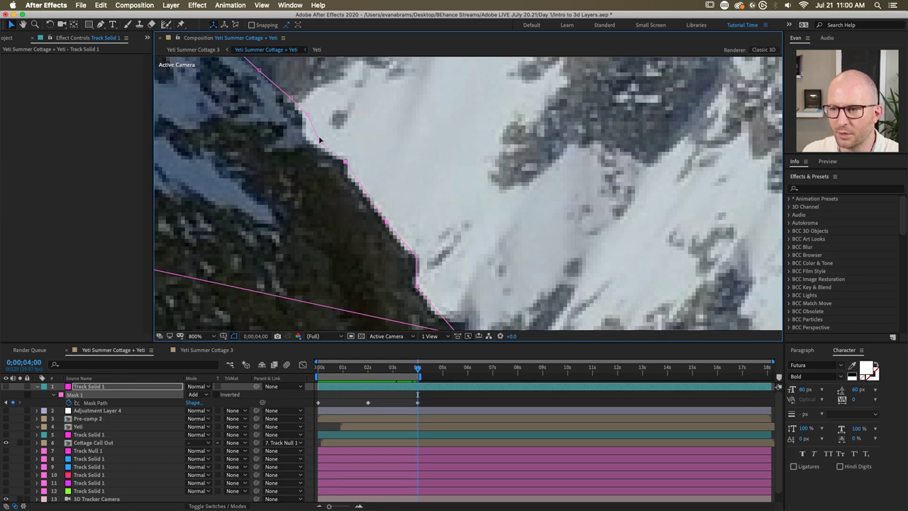
{"action": "left_click_drag", "start_coordinate": [320, 140], "coordinate": [369, 181]}
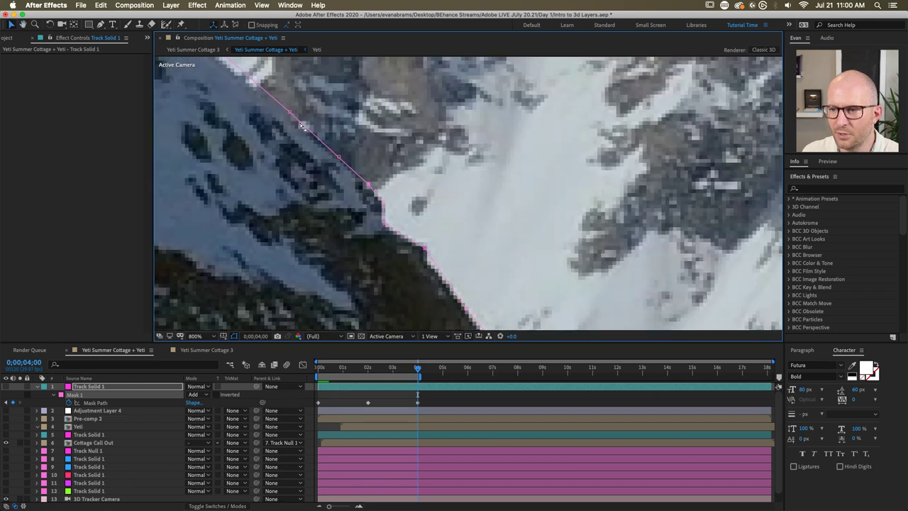
Step: Zoom toward the peak and adjust the mask's top point there
{"action": "scroll", "coordinate": [330, 151], "scroll_direction": "up", "scroll_amount": 5}
{"action": "scroll", "coordinate": [330, 151], "scroll_direction": "left", "scroll_amount": 5}
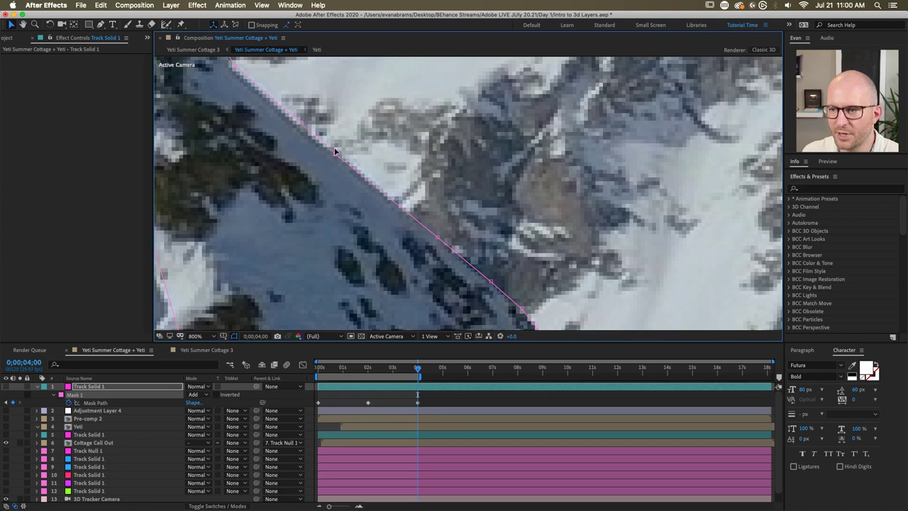
{"action": "scroll", "coordinate": [333, 171], "scroll_direction": "up", "scroll_amount": 5}
{"action": "scroll", "coordinate": [334, 170], "scroll_direction": "left", "scroll_amount": 3}
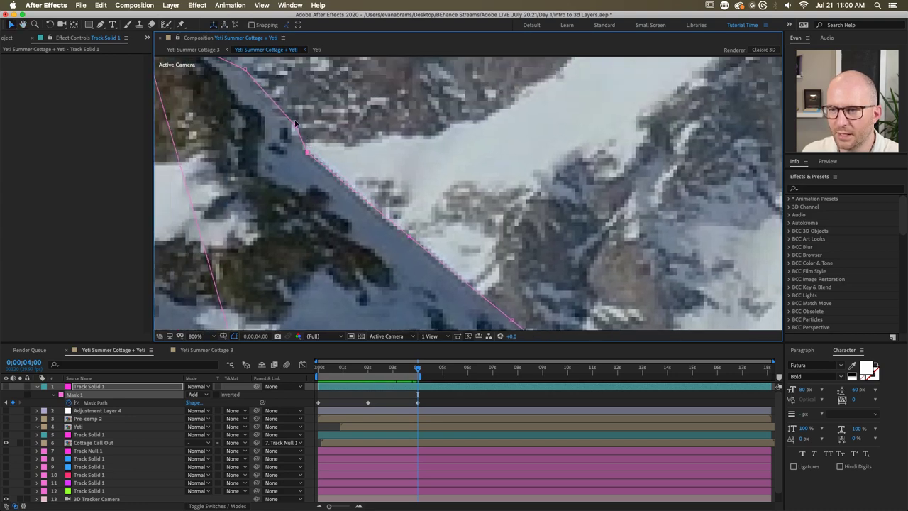
{"action": "scroll", "coordinate": [273, 149], "scroll_direction": "up", "scroll_amount": 1}
{"action": "scroll", "coordinate": [273, 149], "scroll_direction": "up", "scroll_amount": 4}
{"action": "scroll", "coordinate": [273, 149], "scroll_direction": "left", "scroll_amount": 4}
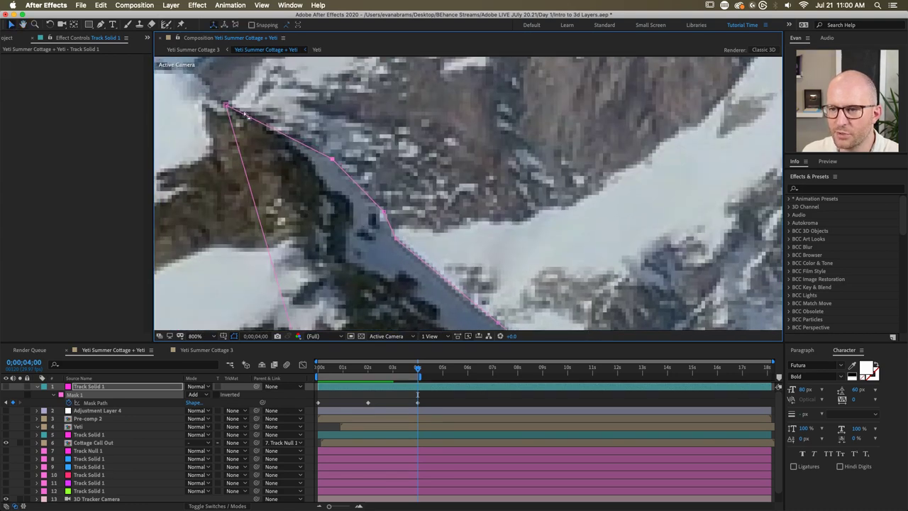
{"action": "left_click_drag", "start_coordinate": [224, 105], "coordinate": [222, 107]}
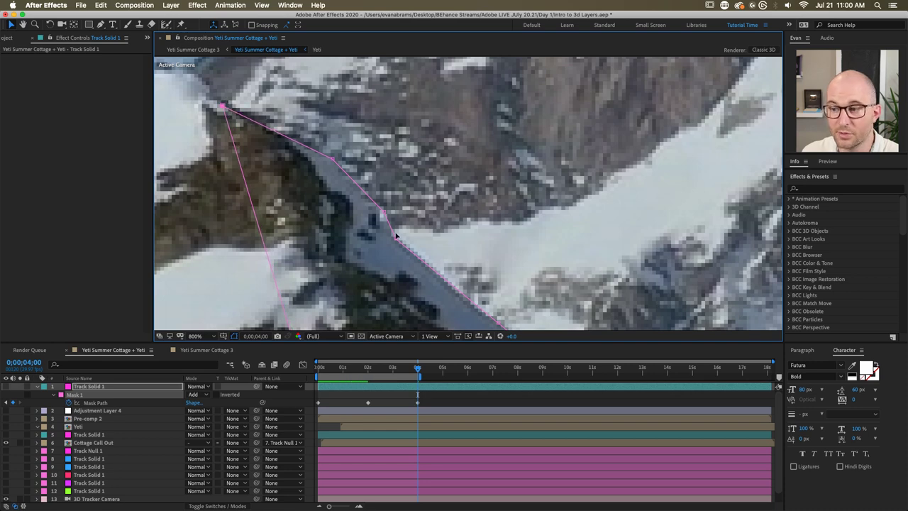
Step: Scrub back toward 0;00;03;10 and toggle Track Solid 1's selection to inspect the footage
{"action": "scroll", "coordinate": [395, 236], "scroll_direction": "down", "scroll_amount": 3}
{"action": "scroll", "coordinate": [395, 236], "scroll_direction": "right", "scroll_amount": 3}
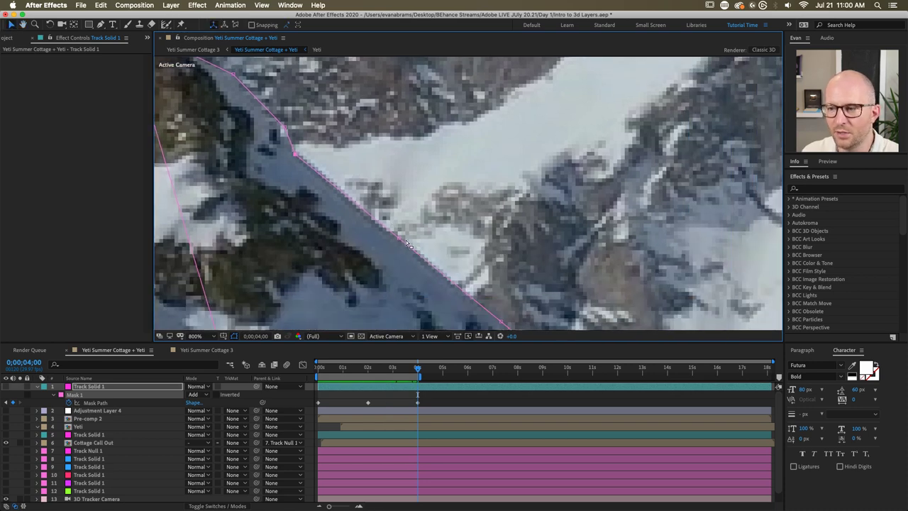
{"action": "scroll", "coordinate": [397, 236], "scroll_direction": "down", "scroll_amount": 5}
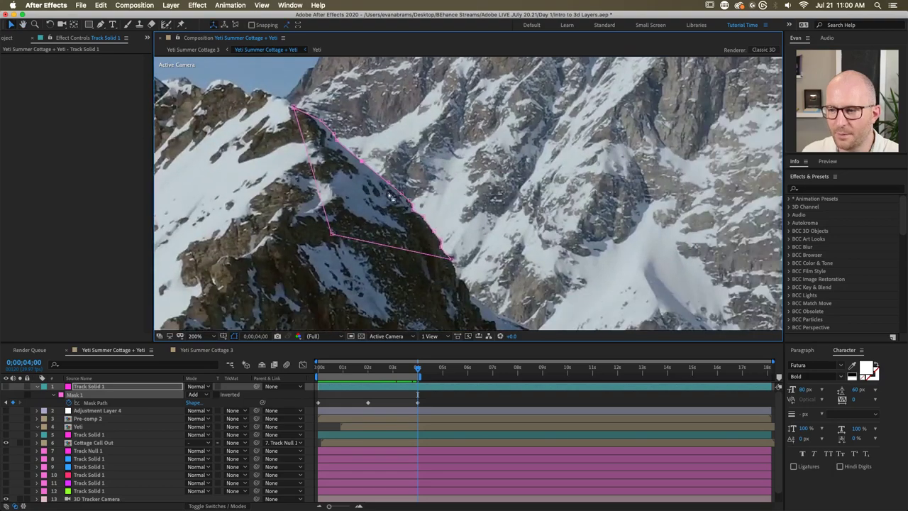
{"action": "scroll", "coordinate": [419, 228], "scroll_direction": "up", "scroll_amount": 2}
{"action": "scroll", "coordinate": [395, 219], "scroll_direction": "up", "scroll_amount": 2}
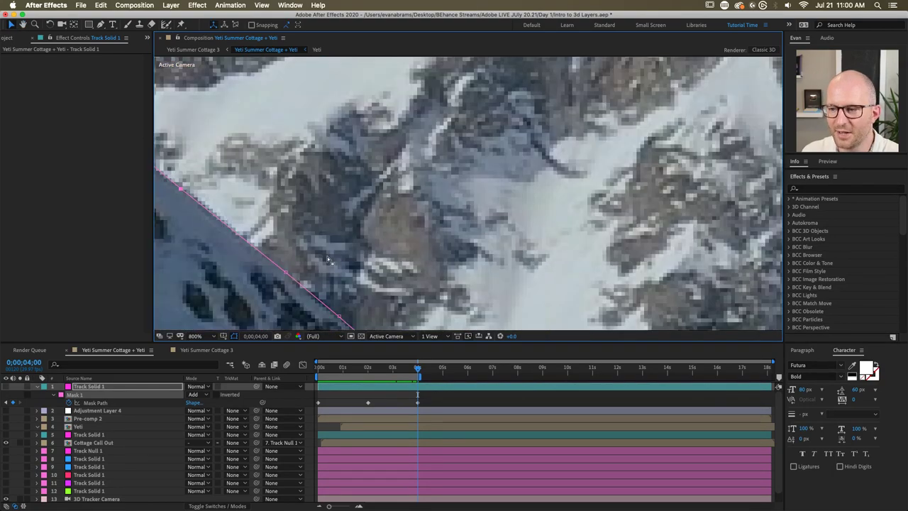
{"action": "scroll", "coordinate": [430, 210], "scroll_direction": "up", "scroll_amount": 1}
{"action": "key", "text": "v"}
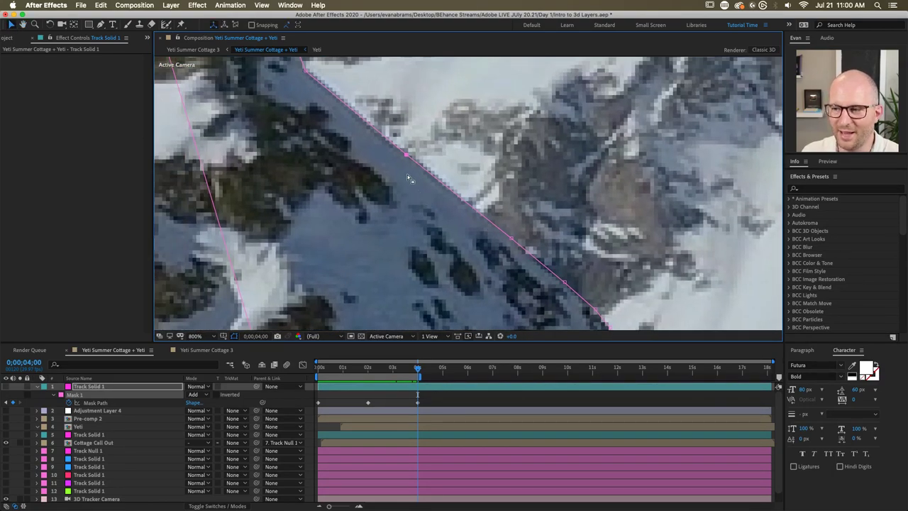
{"action": "scroll", "coordinate": [412, 178], "scroll_direction": "down", "scroll_amount": 4}
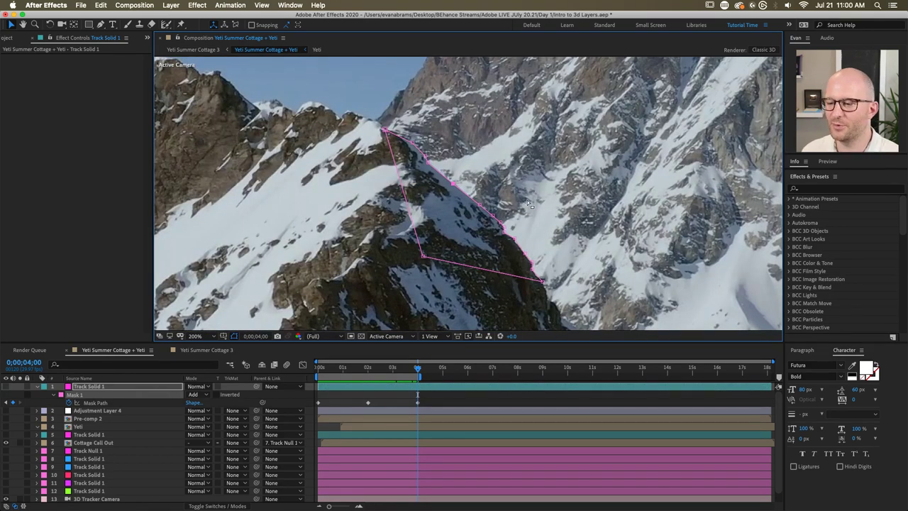
{"action": "mouse_move", "coordinate": [412, 370]}
{"action": "left_mouse_down"}
{"action": "mouse_move", "coordinate": [371, 373]}
{"action": "mouse_move", "coordinate": [416, 375]}
{"action": "mouse_move", "coordinate": [391, 374]}
{"action": "mouse_move", "coordinate": [400, 375]}
{"action": "left_mouse_up"}
{"action": "left_click", "coordinate": [381, 392]}
{"action": "left_click", "coordinate": [395, 396]}
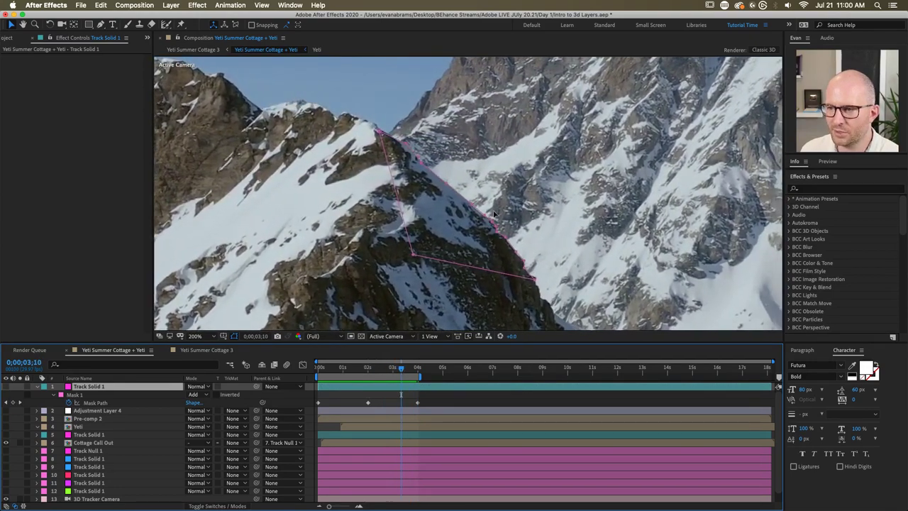
Step: Pull the mask edge onto the cliff line at 0;00;03;10
{"action": "scroll", "coordinate": [484, 222], "scroll_direction": "up", "scroll_amount": 3}
{"action": "left_click_drag", "start_coordinate": [495, 198], "coordinate": [436, 151]}
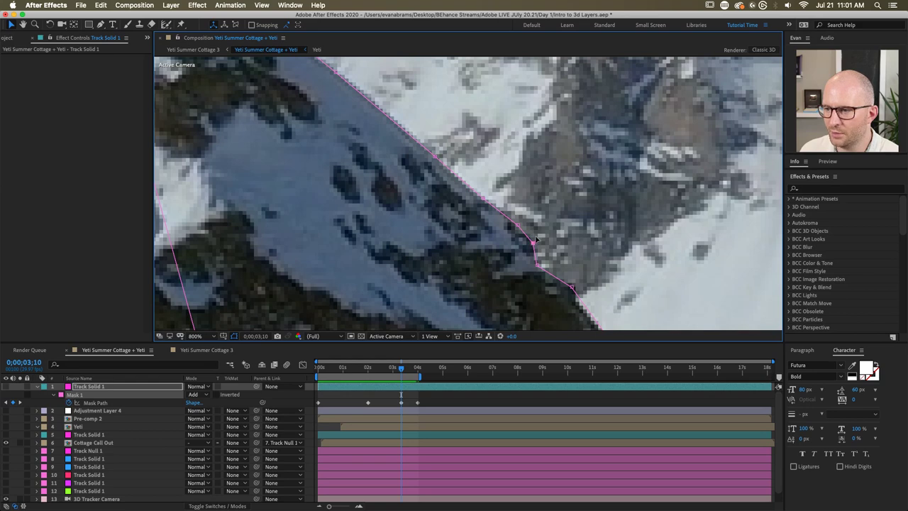
{"action": "scroll", "coordinate": [333, 192], "scroll_direction": "up", "scroll_amount": 5}
{"action": "scroll", "coordinate": [333, 191], "scroll_direction": "left", "scroll_amount": 5}
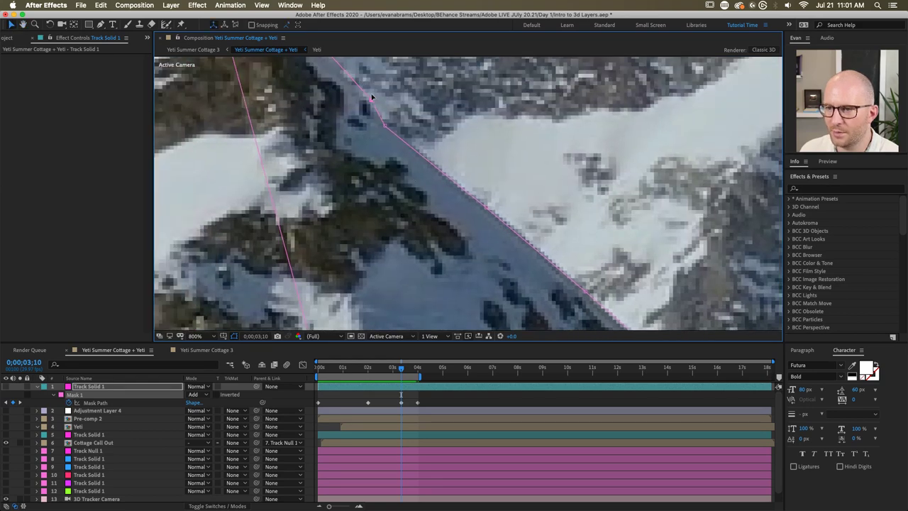
{"action": "scroll", "coordinate": [370, 97], "scroll_direction": "up", "scroll_amount": 3}
{"action": "scroll", "coordinate": [371, 98], "scroll_direction": "left", "scroll_amount": 2}
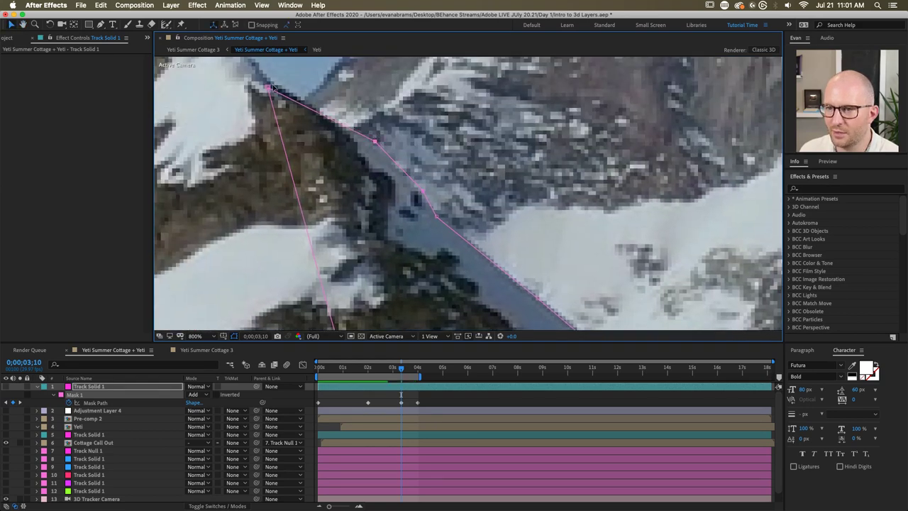
{"action": "scroll", "coordinate": [415, 177], "scroll_direction": "down", "scroll_amount": 5}
{"action": "scroll", "coordinate": [431, 173], "scroll_direction": "right", "scroll_amount": 4}
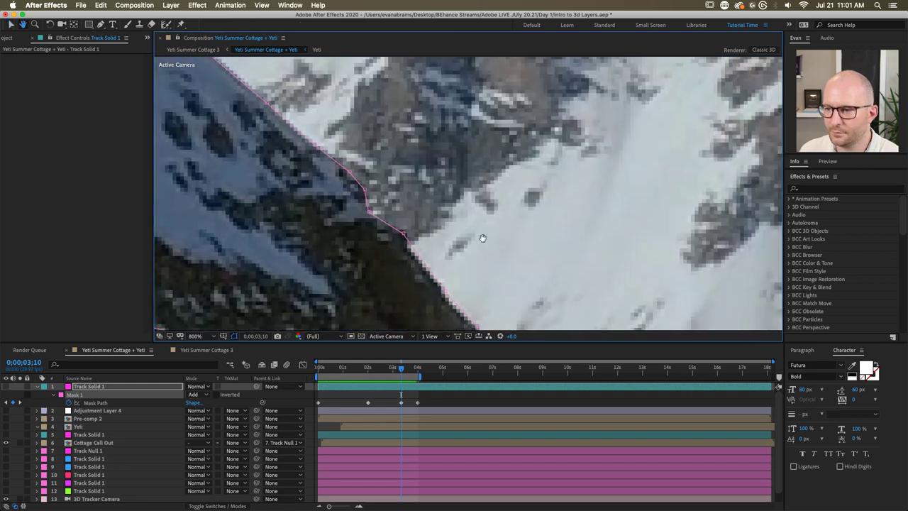
{"action": "scroll", "coordinate": [482, 238], "scroll_direction": "down", "scroll_amount": 3}
Step: Add two Pen vertices along the cliff, nudge the top point onto the peak, then scrub back
{"action": "left_click", "coordinate": [434, 271]}
{"action": "scroll", "coordinate": [454, 282], "scroll_direction": "down", "scroll_amount": 2}
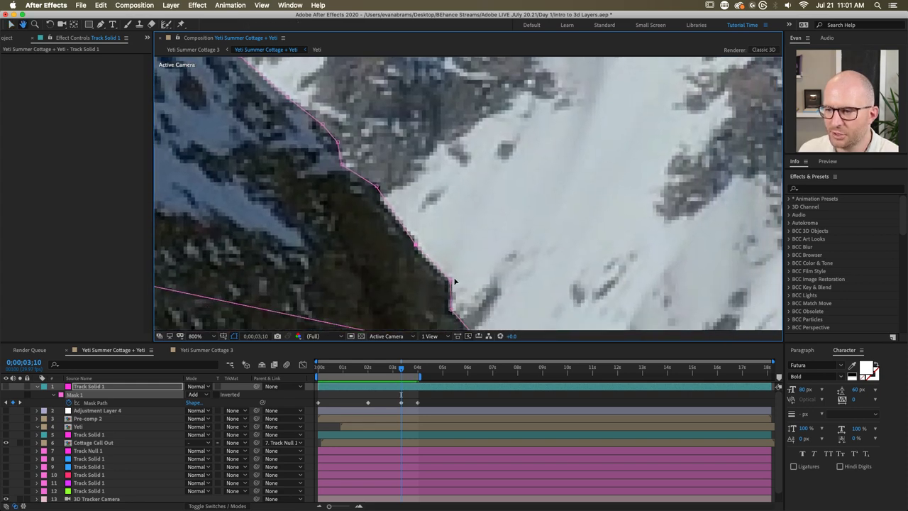
{"action": "scroll", "coordinate": [455, 284], "scroll_direction": "down", "scroll_amount": 3}
{"action": "scroll", "coordinate": [455, 284], "scroll_direction": "right", "scroll_amount": 2}
{"action": "left_click", "coordinate": [469, 307]}
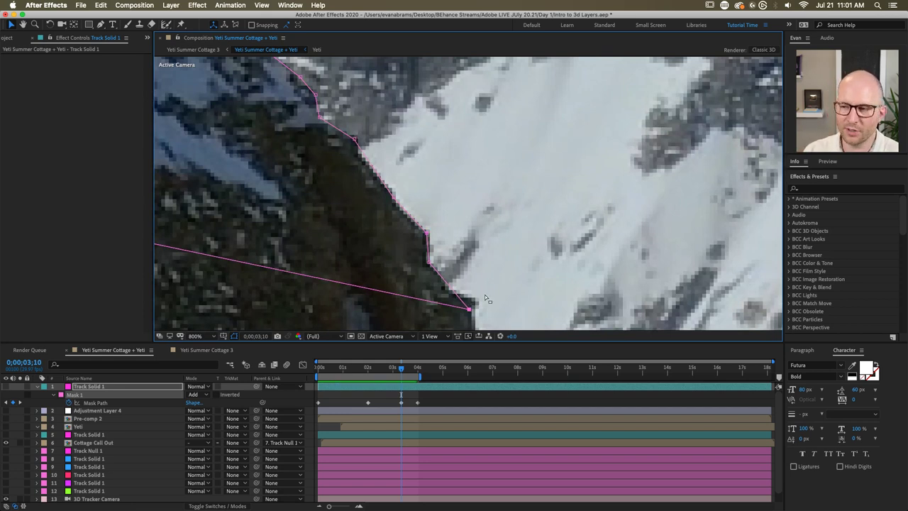
{"action": "scroll", "coordinate": [488, 299], "scroll_direction": "down", "scroll_amount": 2}
{"action": "scroll", "coordinate": [298, 141], "scroll_direction": "up", "scroll_amount": 1}
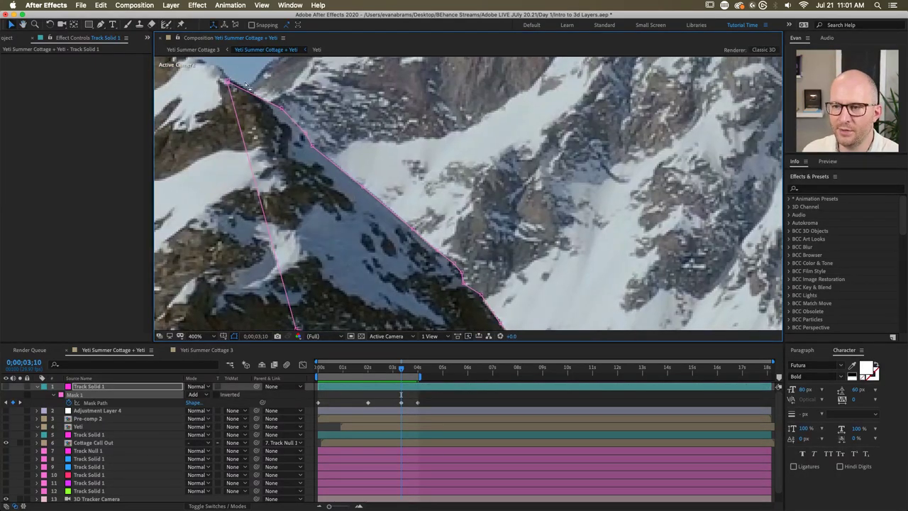
{"action": "left_click_drag", "start_coordinate": [226, 76], "coordinate": [224, 76]}
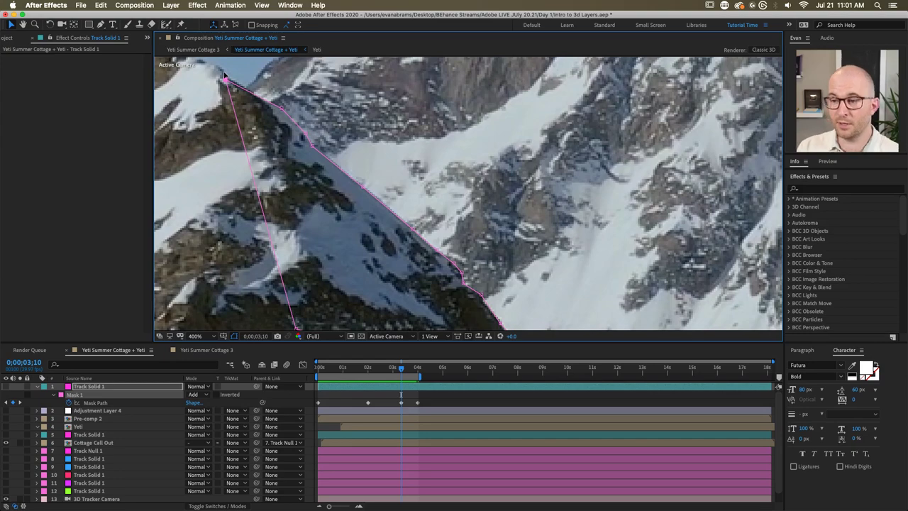
{"action": "left_click_drag", "start_coordinate": [394, 374], "coordinate": [307, 377]}
Step: Scrub from frame 27 back to the first frame to check the mask
{"action": "key", "text": "v"}
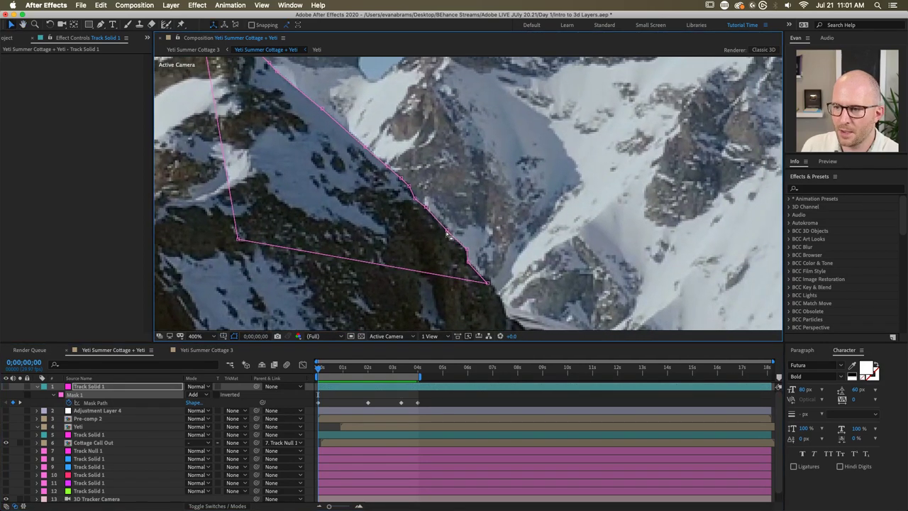
{"action": "scroll", "coordinate": [448, 228], "scroll_direction": "up", "scroll_amount": 1}
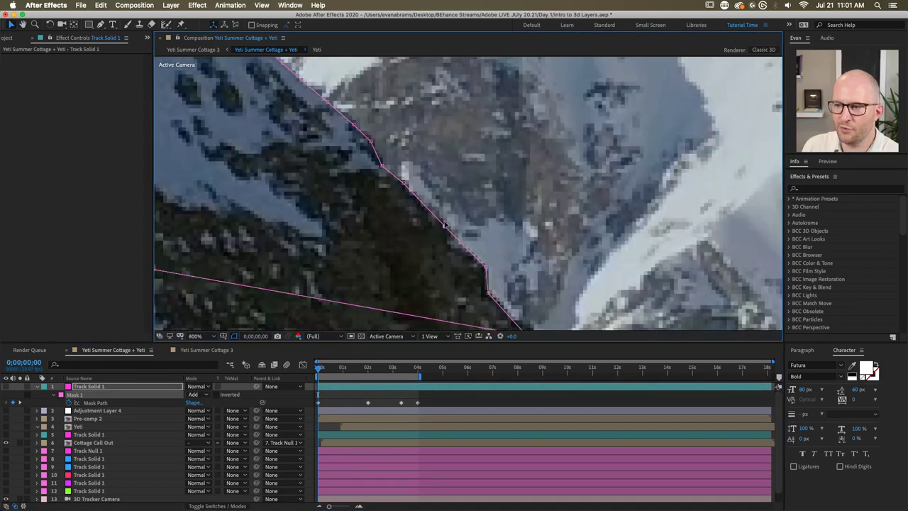
{"action": "left_click", "coordinate": [342, 368]}
{"action": "mouse_move", "coordinate": [342, 370]}
{"action": "left_mouse_down"}
{"action": "mouse_move", "coordinate": [298, 372]}
{"action": "mouse_move", "coordinate": [414, 378]}
{"action": "mouse_move", "coordinate": [301, 380]}
{"action": "mouse_move", "coordinate": [352, 374]}
{"action": "left_mouse_up"}
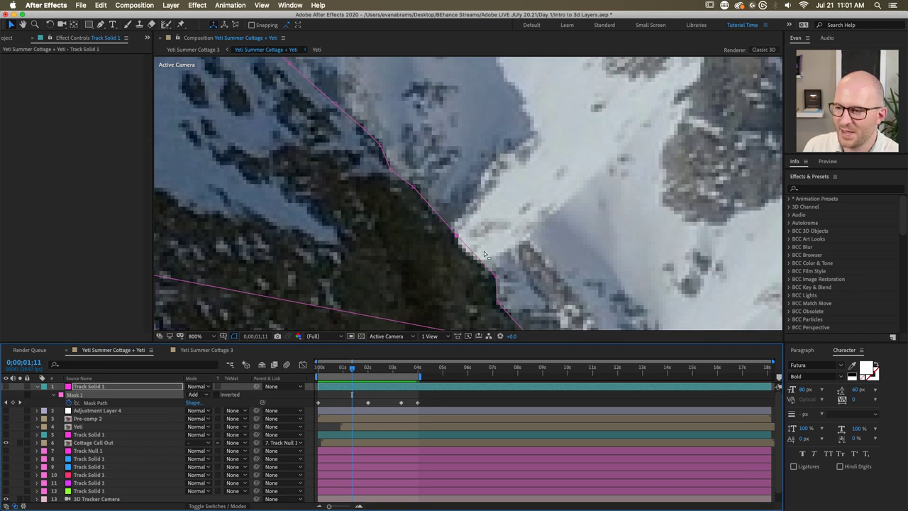
Step: Reveal Mask Path and nudge mask points onto the cliff edge at 2;00 and frame 0
{"action": "left_click", "coordinate": [100, 24]}
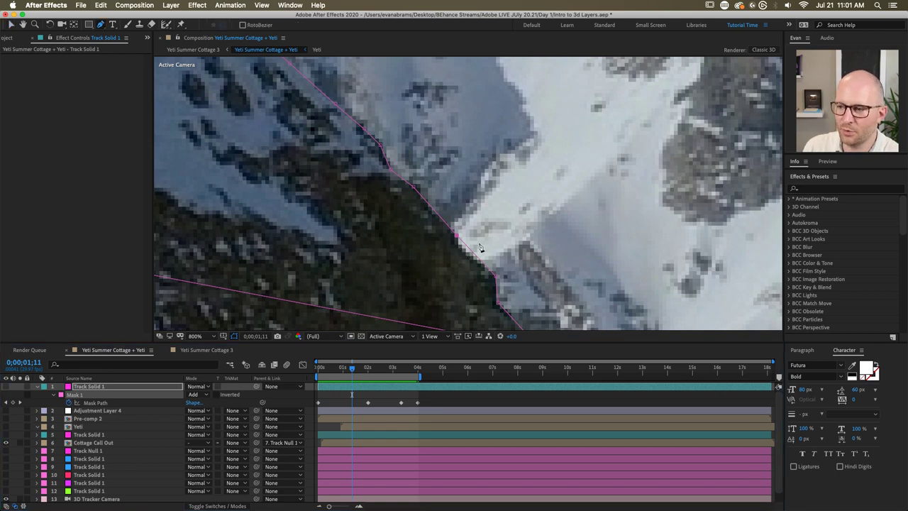
{"action": "left_click", "coordinate": [368, 369]}
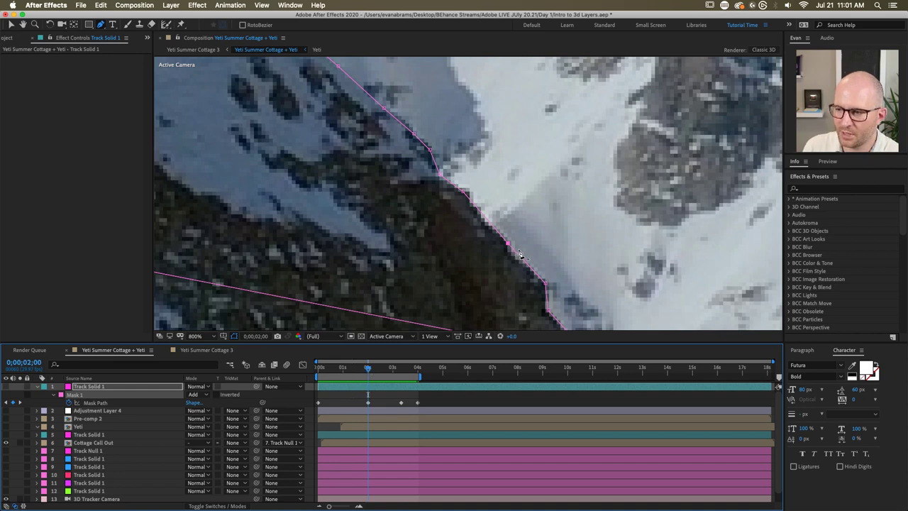
{"action": "key", "text": "m"}
{"action": "key", "text": "m"}
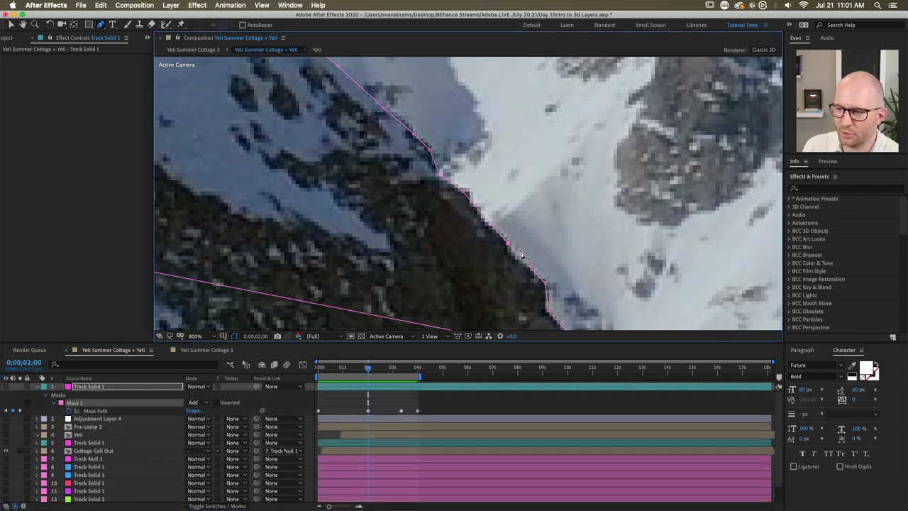
{"action": "left_click", "coordinate": [520, 253]}
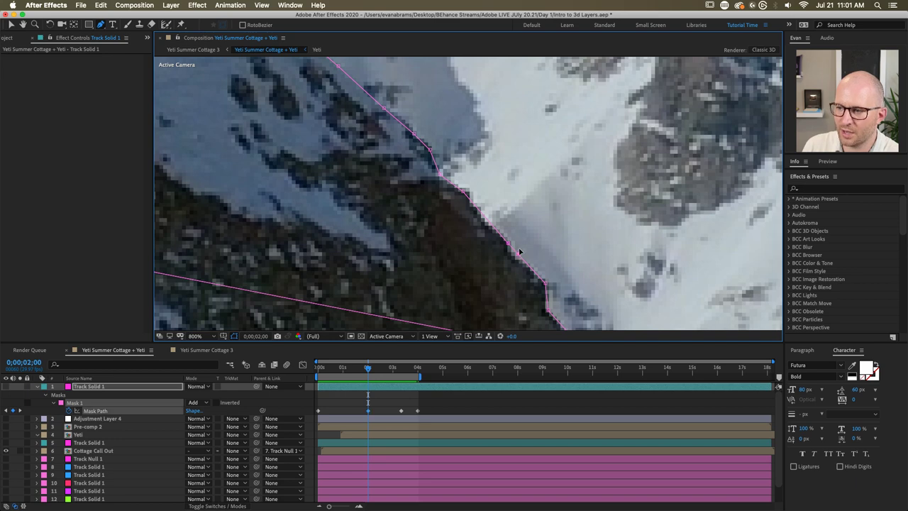
{"action": "left_click_drag", "start_coordinate": [509, 245], "coordinate": [511, 251]}
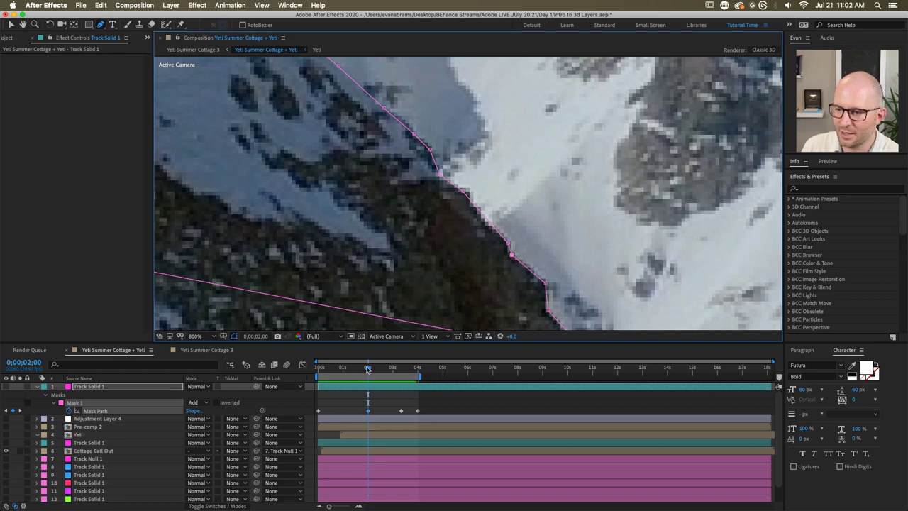
{"action": "left_click_drag", "start_coordinate": [367, 369], "coordinate": [307, 378]}
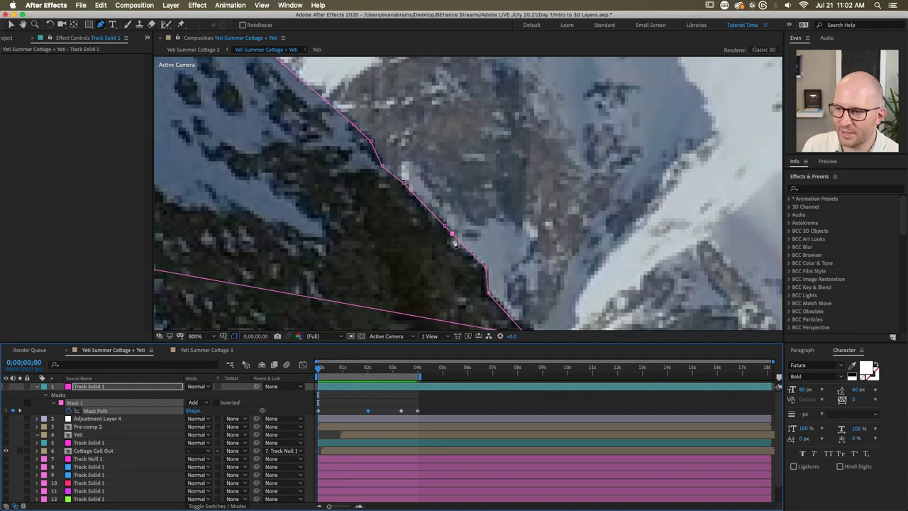
{"action": "left_click_drag", "start_coordinate": [452, 233], "coordinate": [452, 242]}
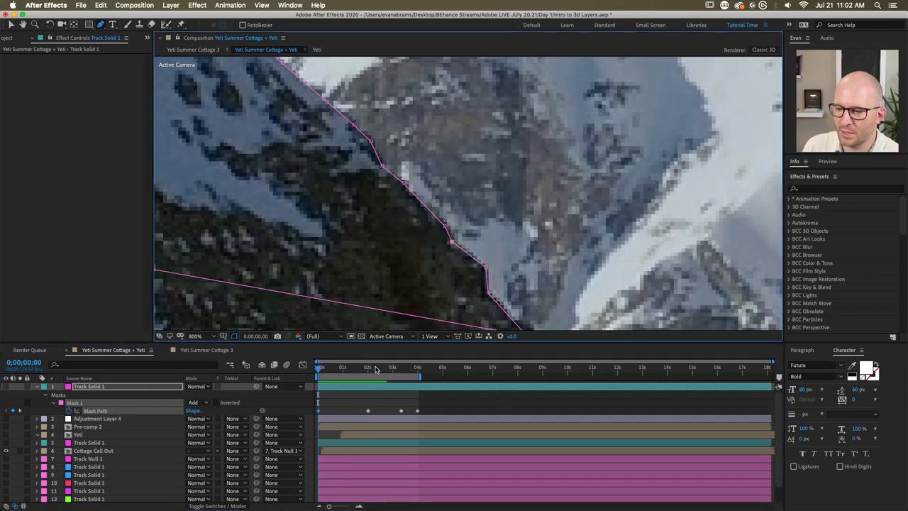
Step: Check 3;10 and 3;20, add a mask point on the cliff edge, and step through keyframes
{"action": "left_click_drag", "start_coordinate": [376, 369], "coordinate": [406, 381]}
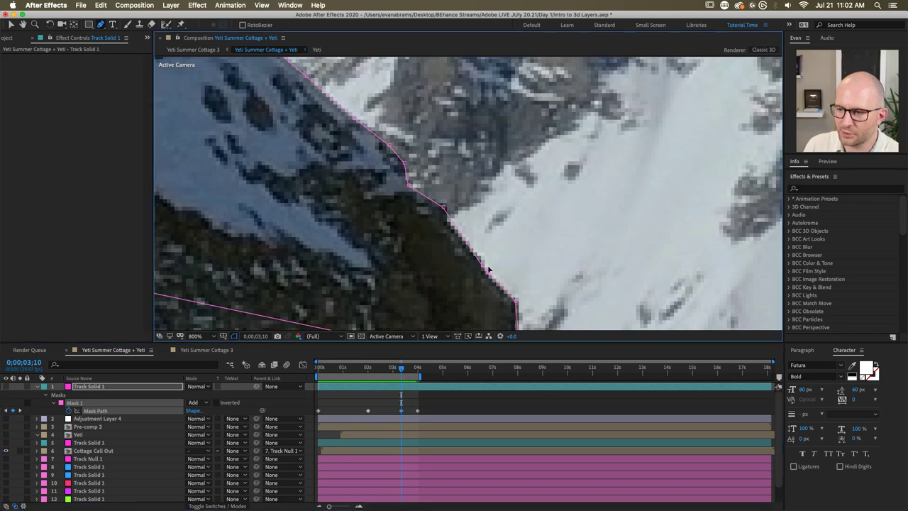
{"action": "left_click_drag", "start_coordinate": [398, 372], "coordinate": [418, 371]}
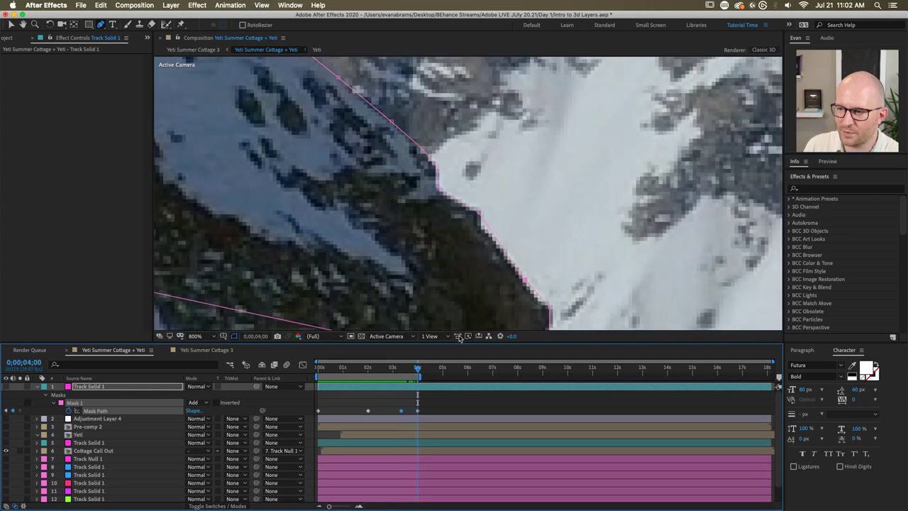
{"action": "left_click", "coordinate": [525, 277]}
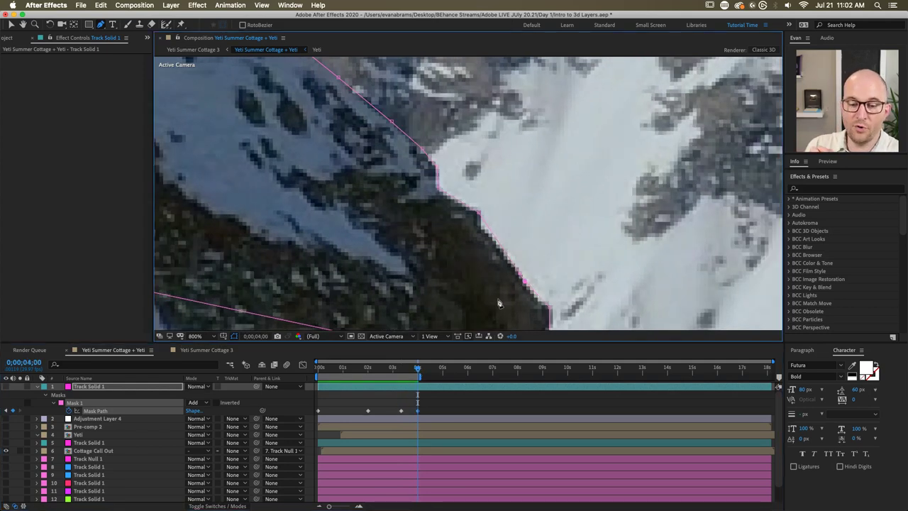
{"action": "key", "text": "j"}
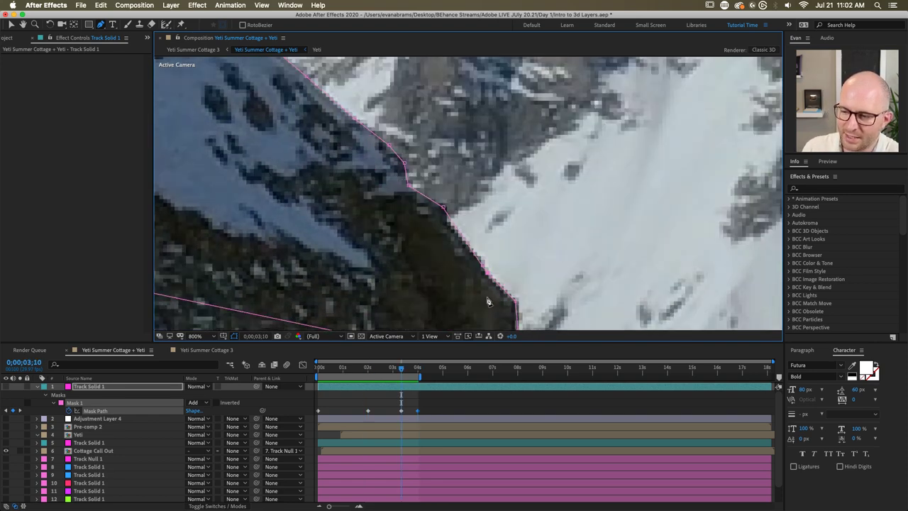
{"action": "key", "text": "k"}
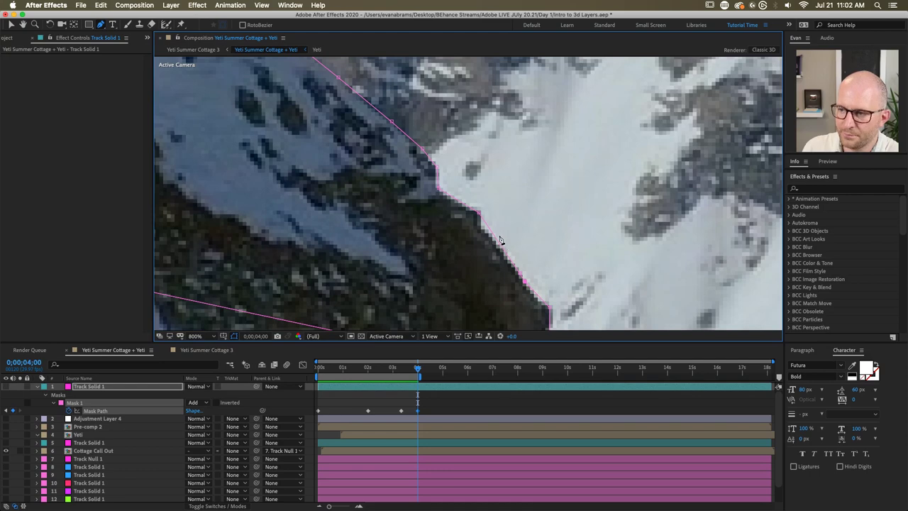
{"action": "key", "text": "Home"}
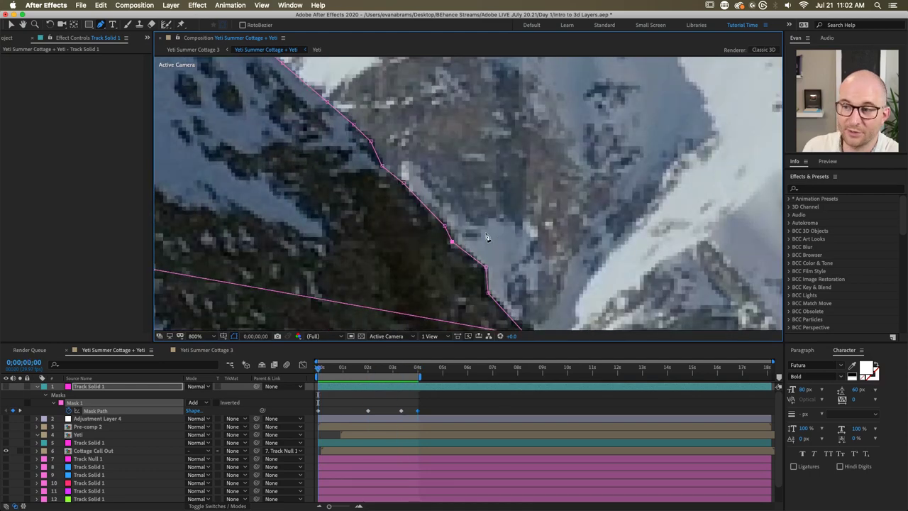
{"action": "key", "text": "k"}
{"action": "key", "text": "k"}
{"action": "key", "text": "k"}
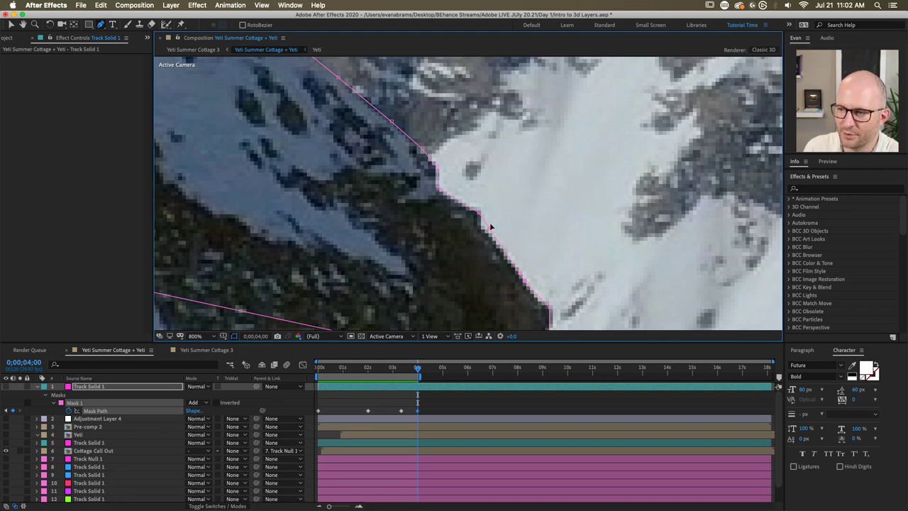
Step: Pull vertices onto the cliff edge at the 3;10 and 2;00 keyframes, then preview the animation
{"action": "left_click_drag", "start_coordinate": [489, 225], "coordinate": [483, 224]}
{"action": "key", "text": "space"}
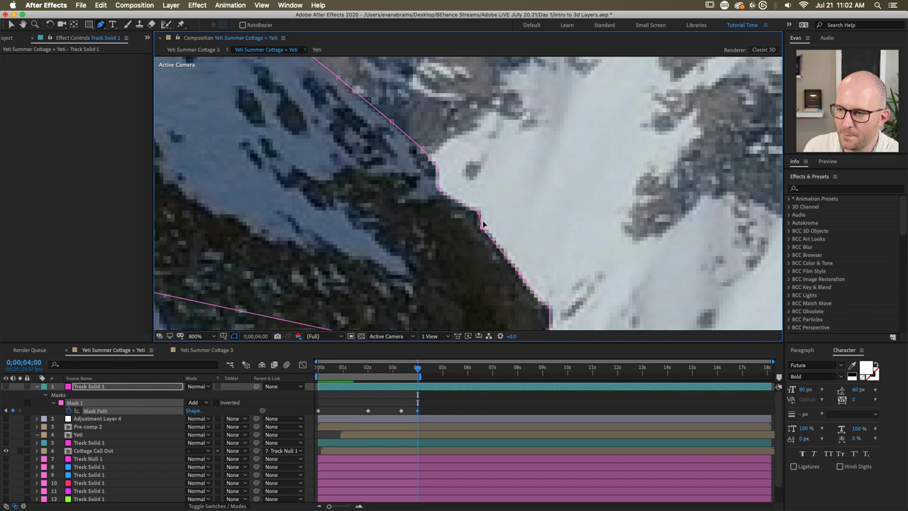
{"action": "key", "text": "j"}
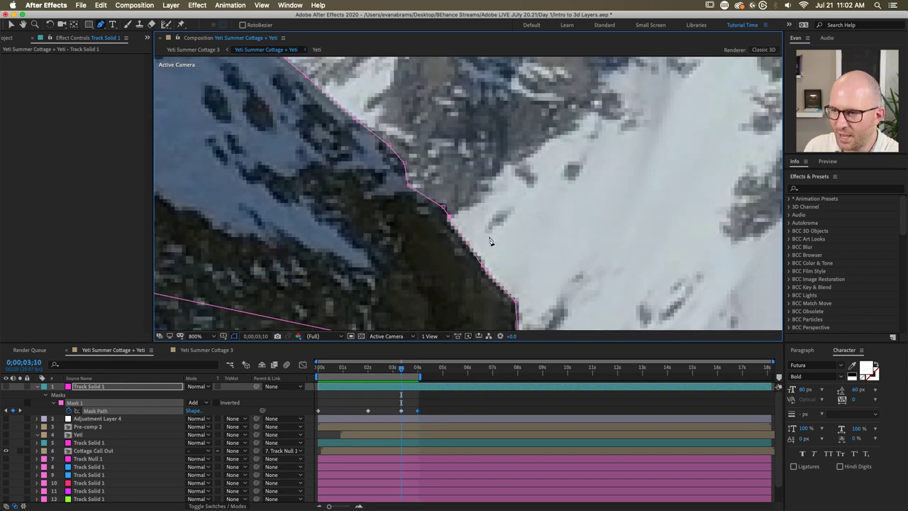
{"action": "left_click_drag", "start_coordinate": [450, 216], "coordinate": [452, 209]}
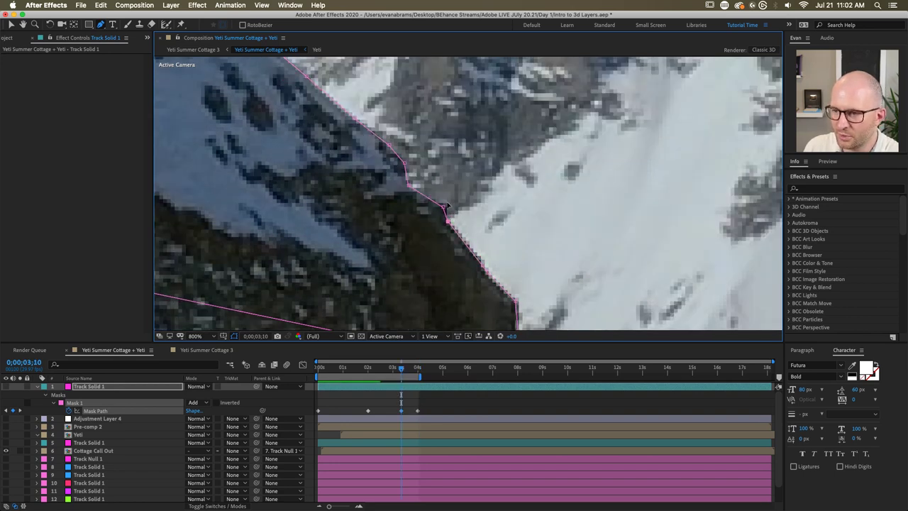
{"action": "key", "text": "j"}
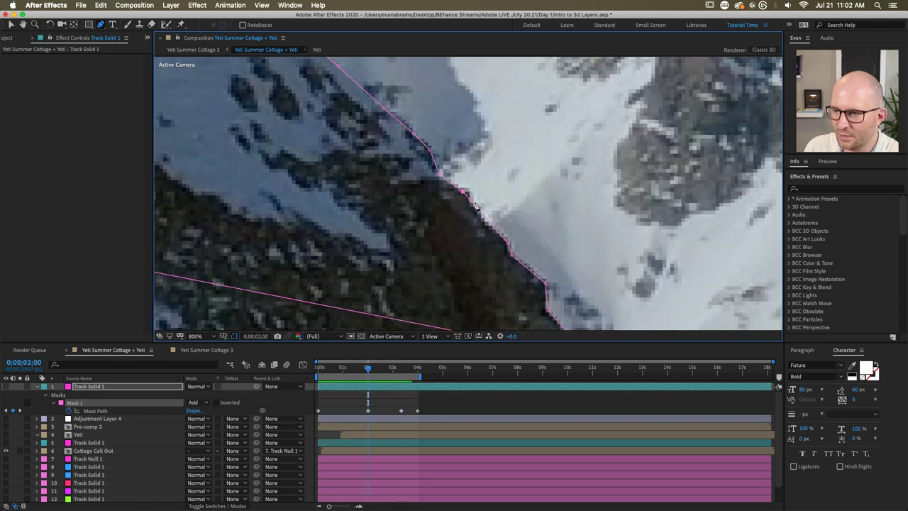
{"action": "left_click_drag", "start_coordinate": [471, 198], "coordinate": [471, 190]}
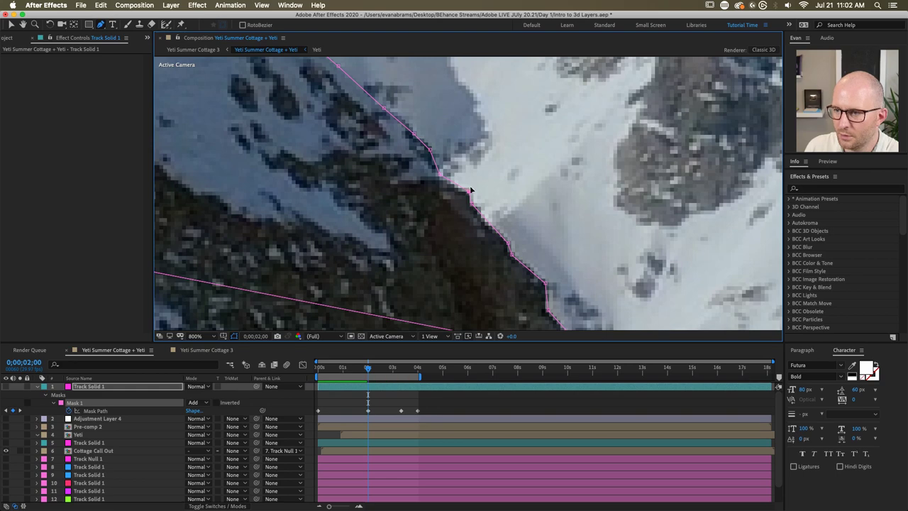
{"action": "key", "text": "j"}
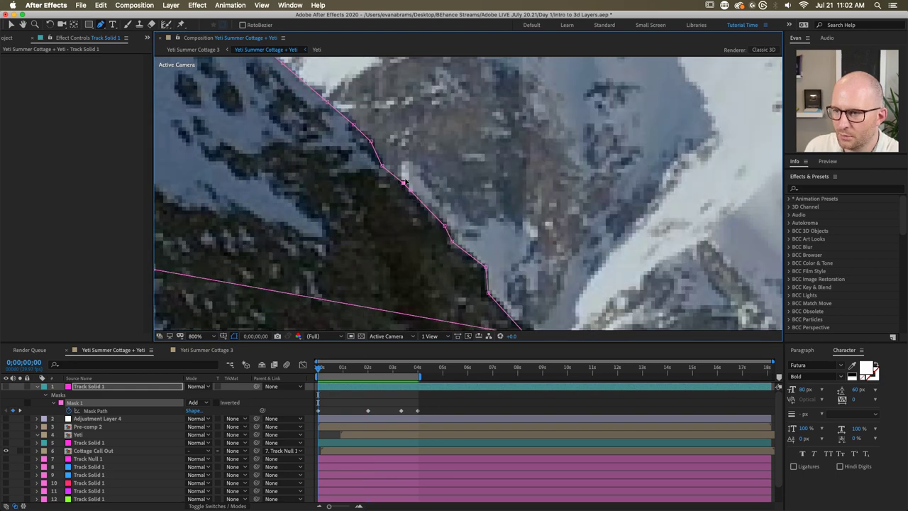
{"action": "key", "text": "k"}
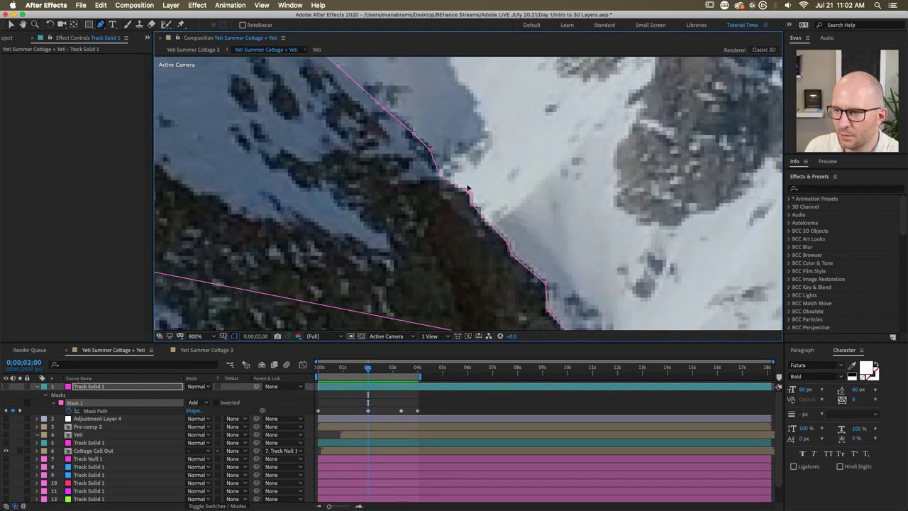
{"action": "key", "text": "j"}
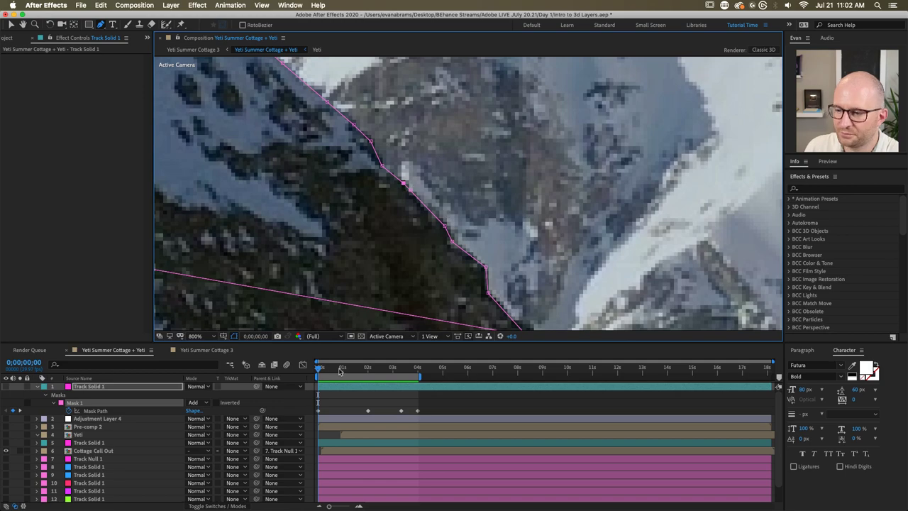
{"action": "left_click_drag", "start_coordinate": [341, 371], "coordinate": [416, 377]}
Step: Deselect the masked layer and move the playhead back to about 0;00;03;15
{"action": "scroll", "coordinate": [382, 195], "scroll_direction": "down", "scroll_amount": 2}
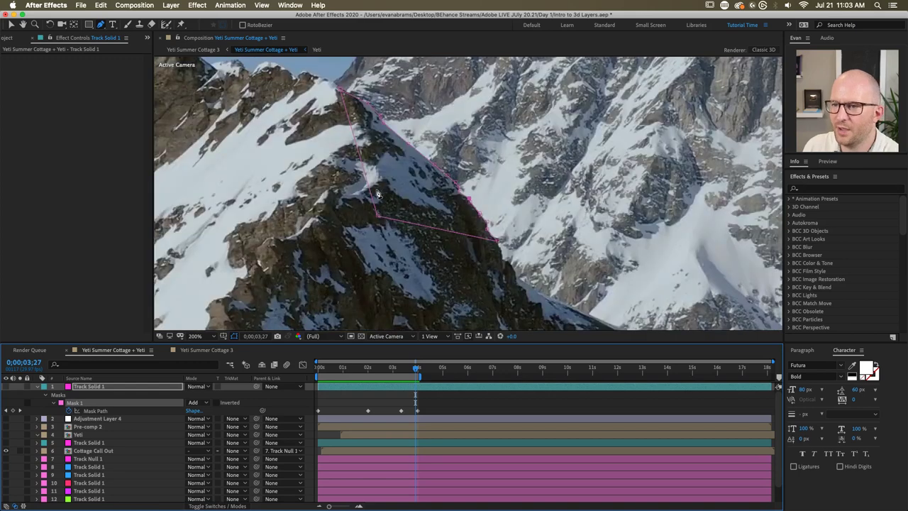
{"action": "left_click", "coordinate": [408, 410]}
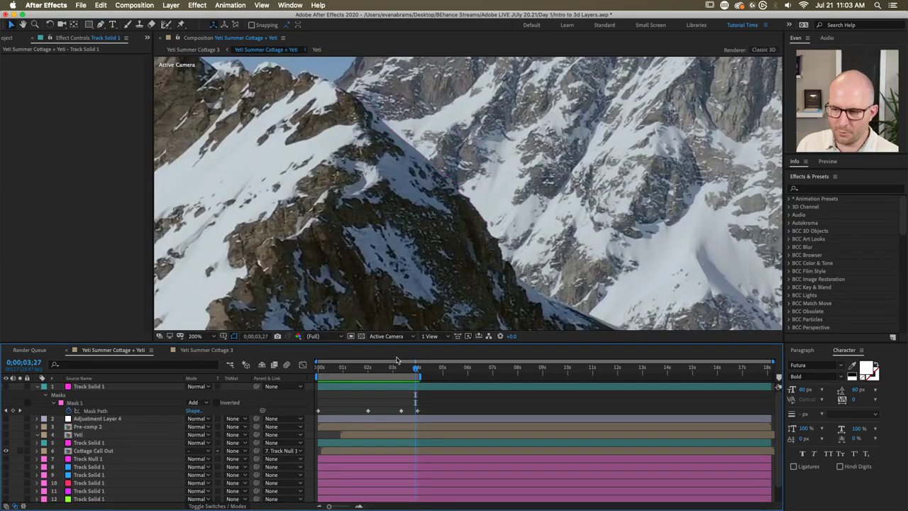
{"action": "left_click_drag", "start_coordinate": [405, 369], "coordinate": [352, 369]}
{"action": "right_click", "coordinate": [330, 386]}
{"action": "mouse_move", "coordinate": [347, 385]}
{"action": "key", "text": "Escape"}
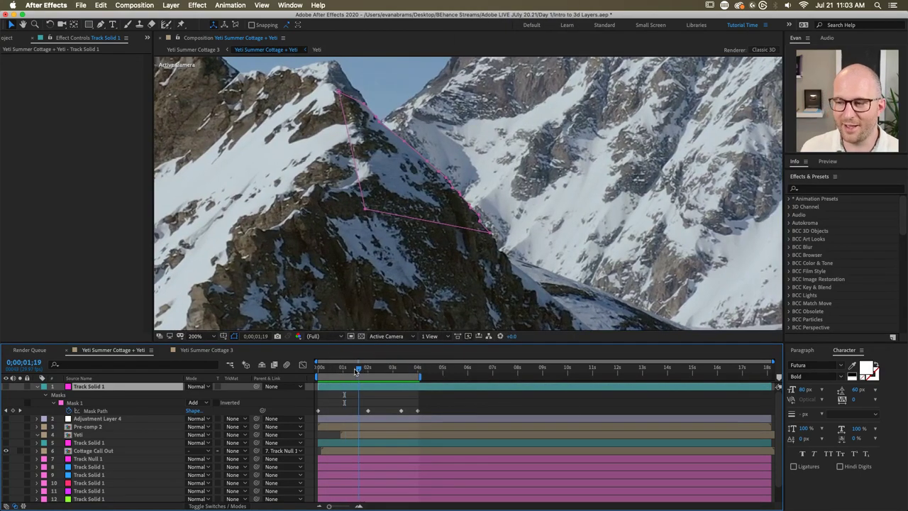
Step: Turn on Track Solid 1's visibility at 100% magnification and scrub to see the cottage callout
{"action": "left_click", "coordinate": [6, 386]}
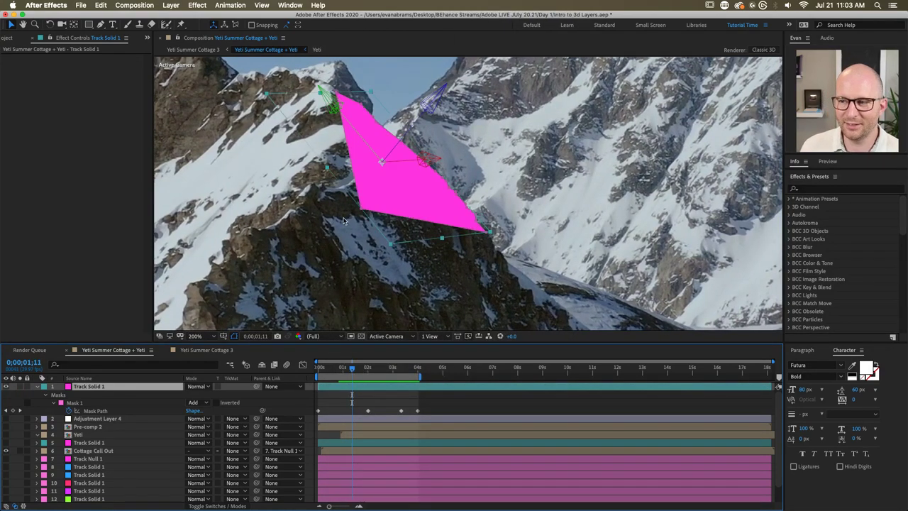
{"action": "left_click", "coordinate": [441, 221]}
{"action": "scroll", "coordinate": [442, 222], "scroll_direction": "down", "scroll_amount": 1}
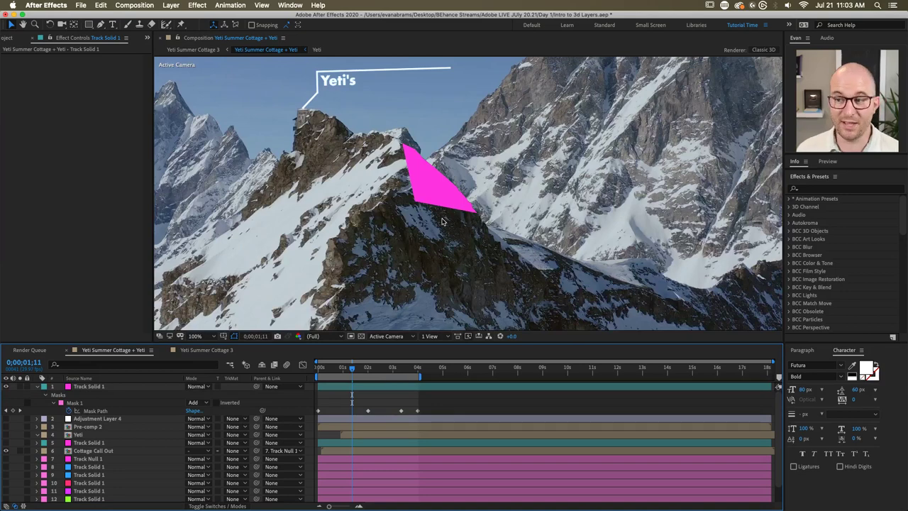
{"action": "left_click", "coordinate": [417, 180]}
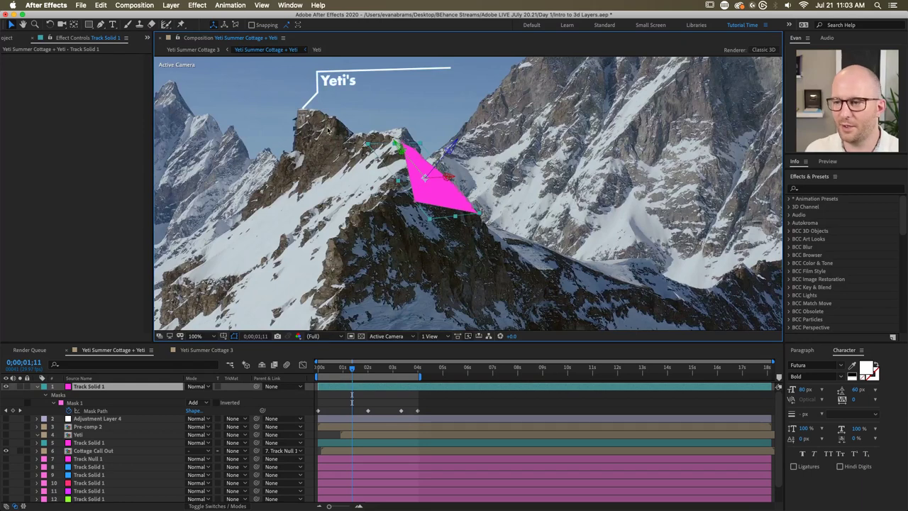
{"action": "left_click", "coordinate": [403, 393]}
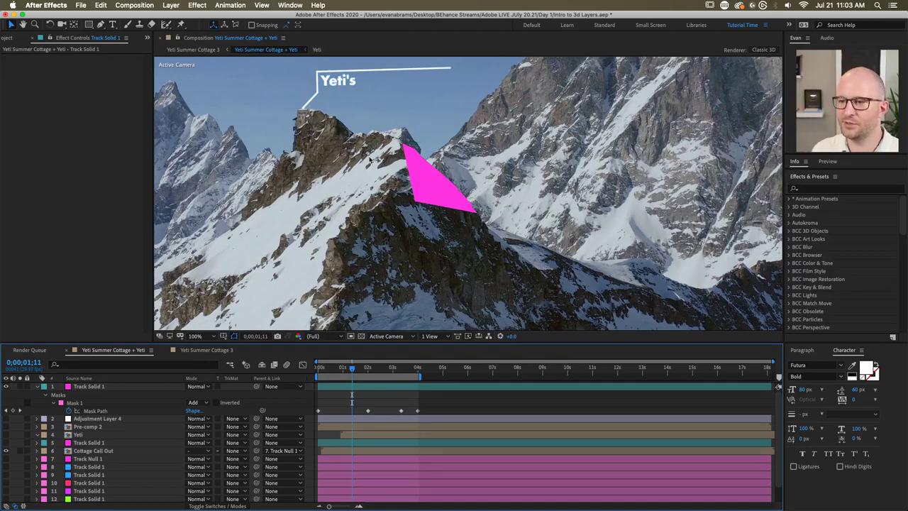
{"action": "left_click_drag", "start_coordinate": [377, 368], "coordinate": [356, 369]}
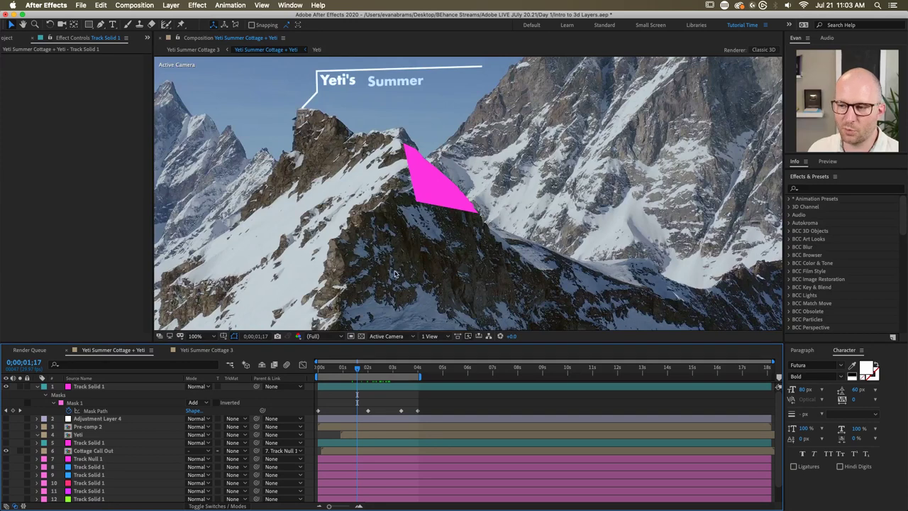
{"action": "left_click_drag", "start_coordinate": [347, 366], "coordinate": [417, 368]}
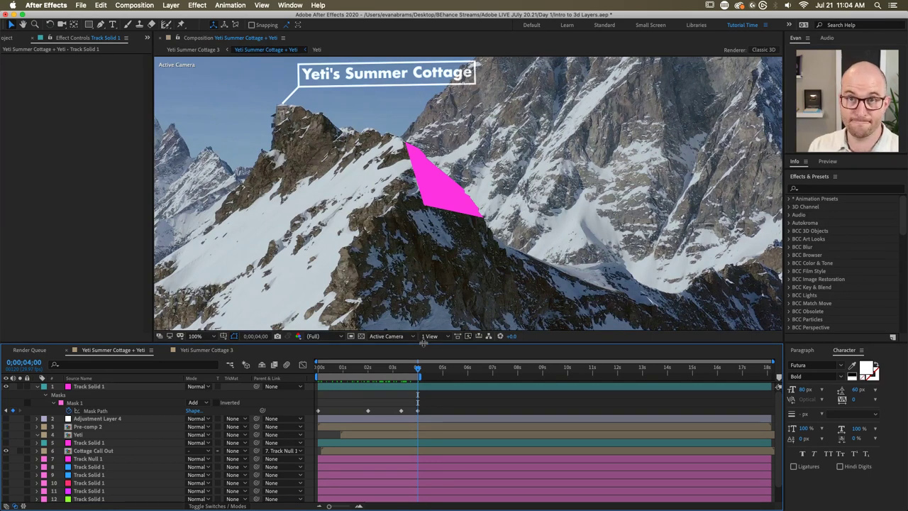
{"action": "scroll", "coordinate": [460, 207], "scroll_direction": "up", "scroll_amount": 5}
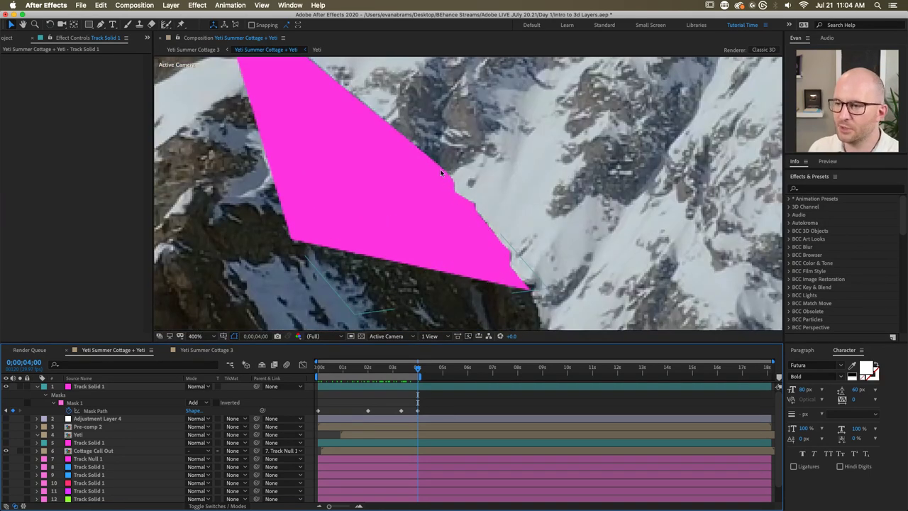
{"action": "key", "text": "v"}
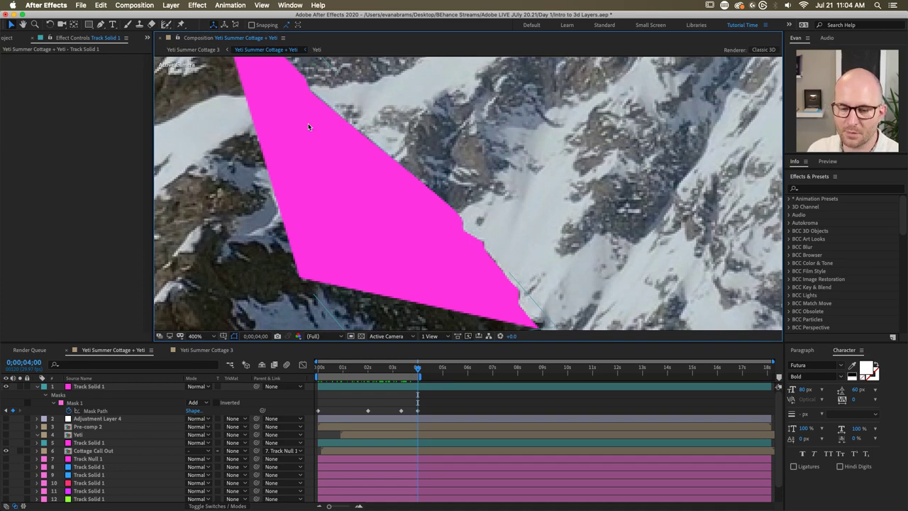
{"action": "left_click_drag", "start_coordinate": [281, 136], "coordinate": [349, 182]}
{"action": "scroll", "coordinate": [257, 205], "scroll_direction": "up", "scroll_amount": 1}
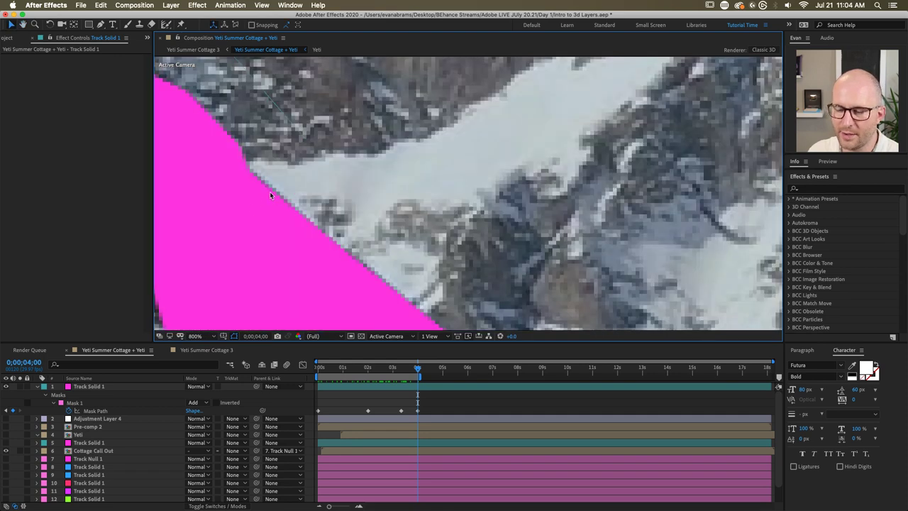
{"action": "left_click_drag", "start_coordinate": [270, 192], "coordinate": [330, 209]}
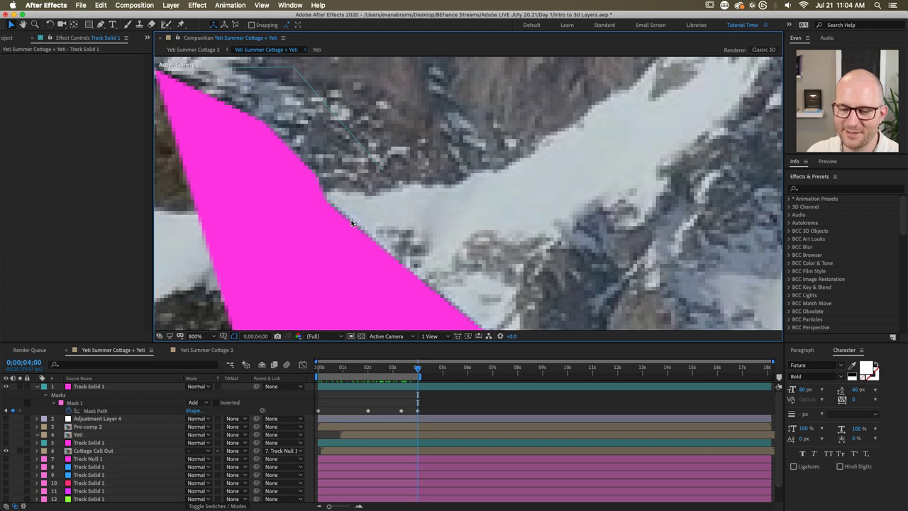
{"action": "left_click_drag", "start_coordinate": [333, 204], "coordinate": [312, 184]}
{"action": "scroll", "coordinate": [312, 184], "scroll_direction": "left", "scroll_amount": 5}
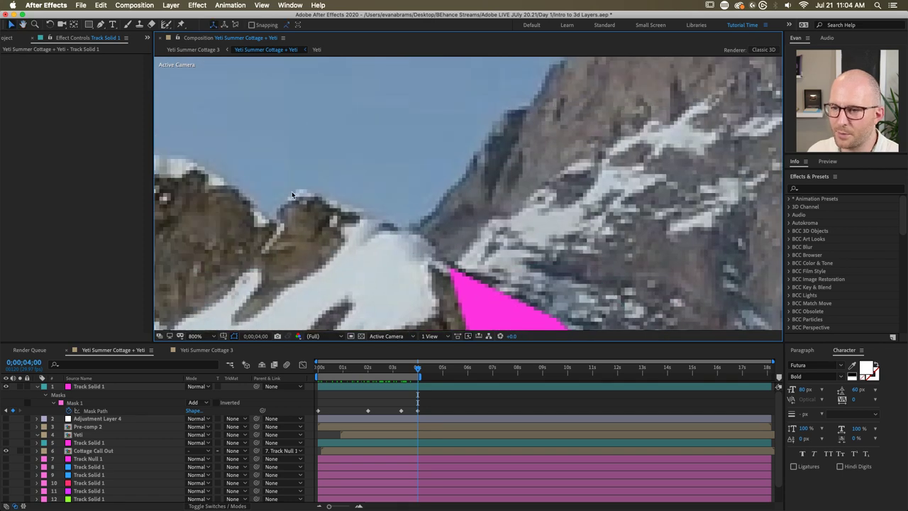
{"action": "scroll", "coordinate": [314, 236], "scroll_direction": "down", "scroll_amount": 5}
{"action": "left_click", "coordinate": [423, 266]}
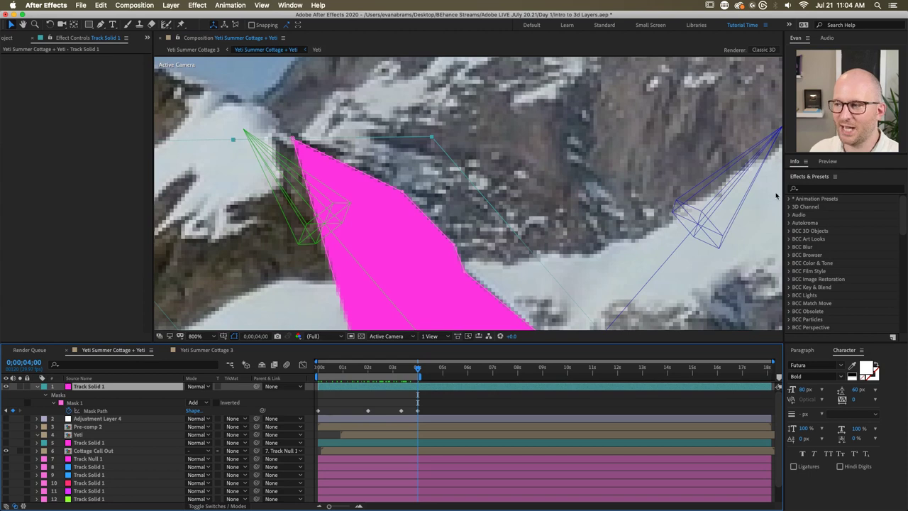
Step: Search Effects & Presets for Gaussian Blur and pick it from the results
{"action": "left_click", "coordinate": [814, 190]}
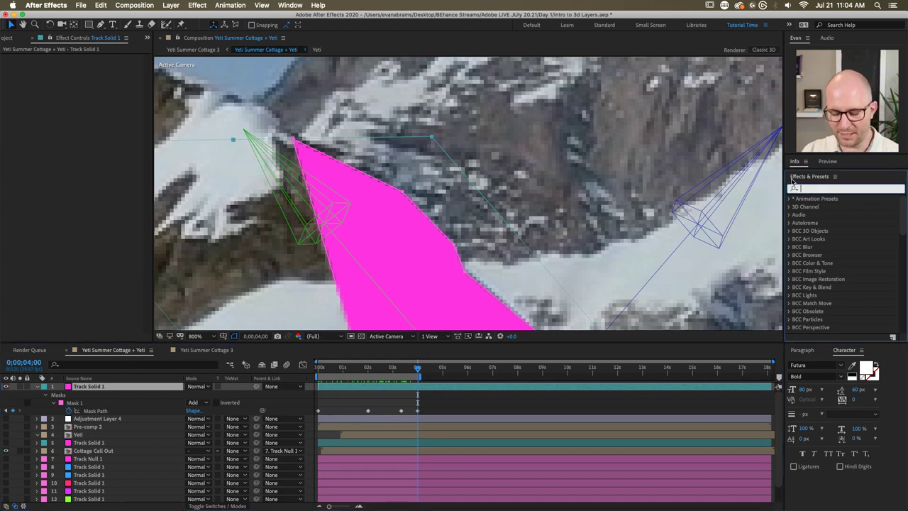
{"action": "type", "text": "gu"}
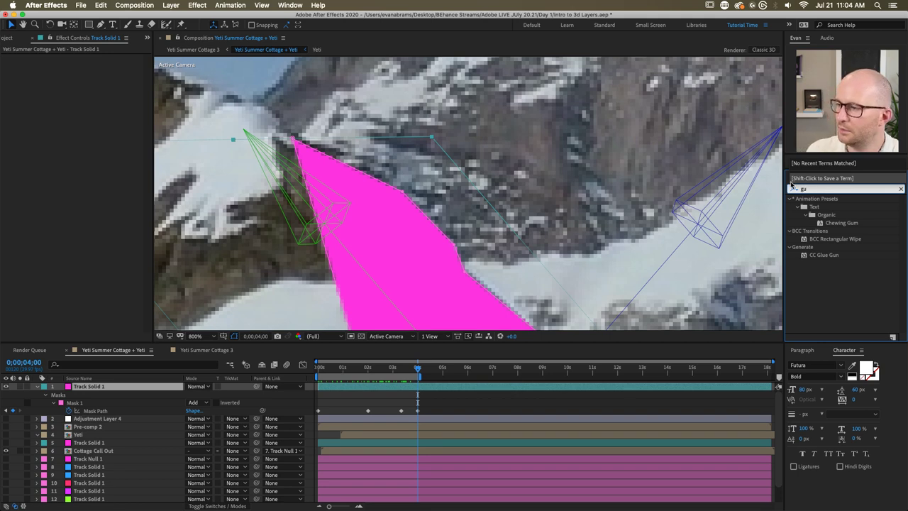
{"action": "key", "text": "BackSpace"}
{"action": "type", "text": "au"}
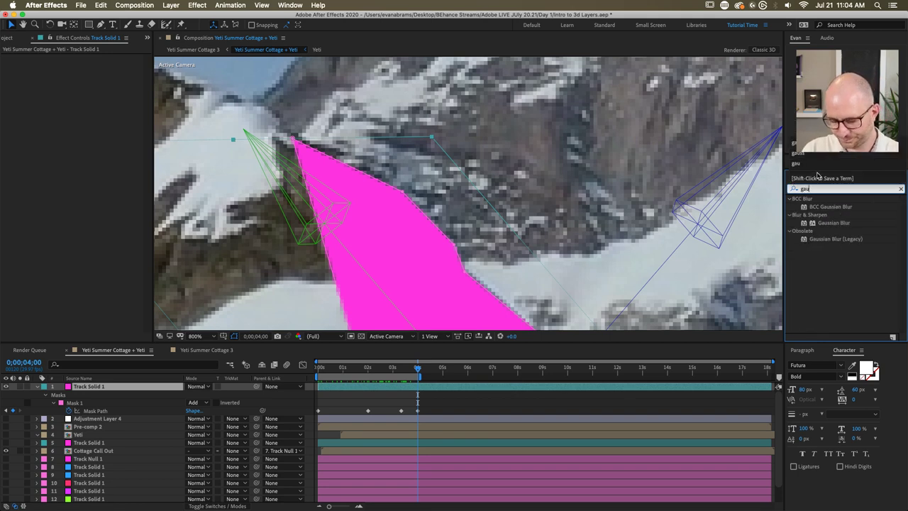
{"action": "left_click", "coordinate": [842, 226]}
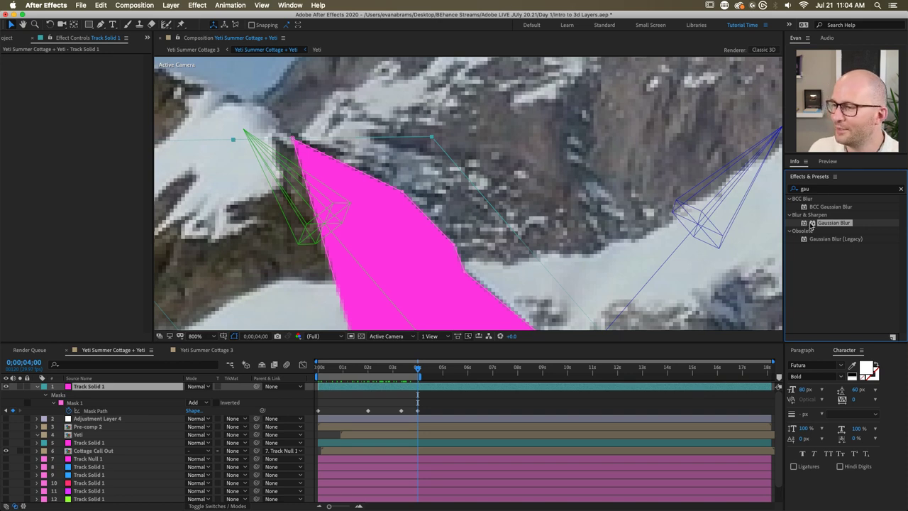
Step: Find Fast Box Blur and apply it to the pink Track Solid 1
{"action": "left_click", "coordinate": [810, 193]}
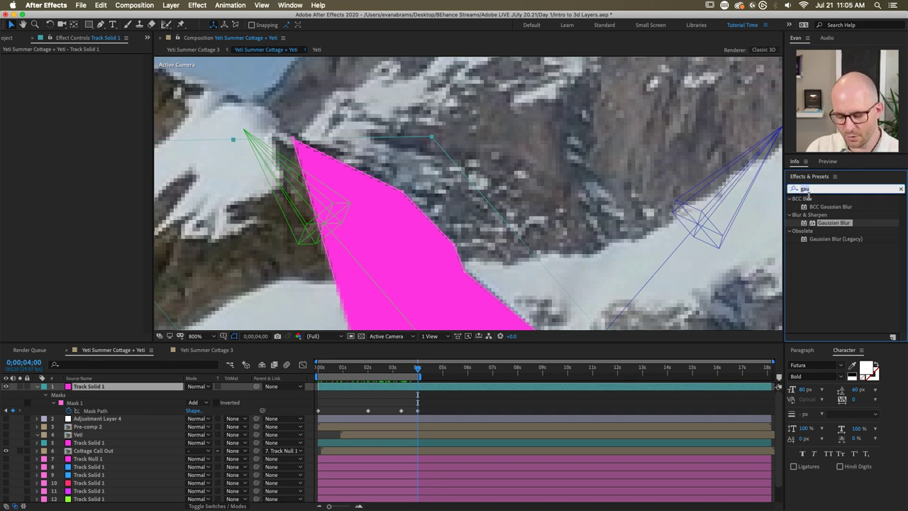
{"action": "type", "text": "fast"}
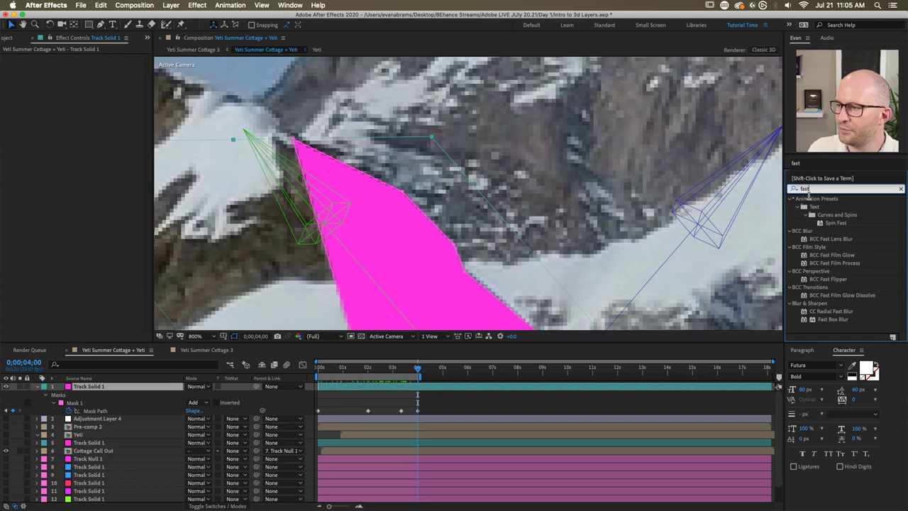
{"action": "key", "text": "Return"}
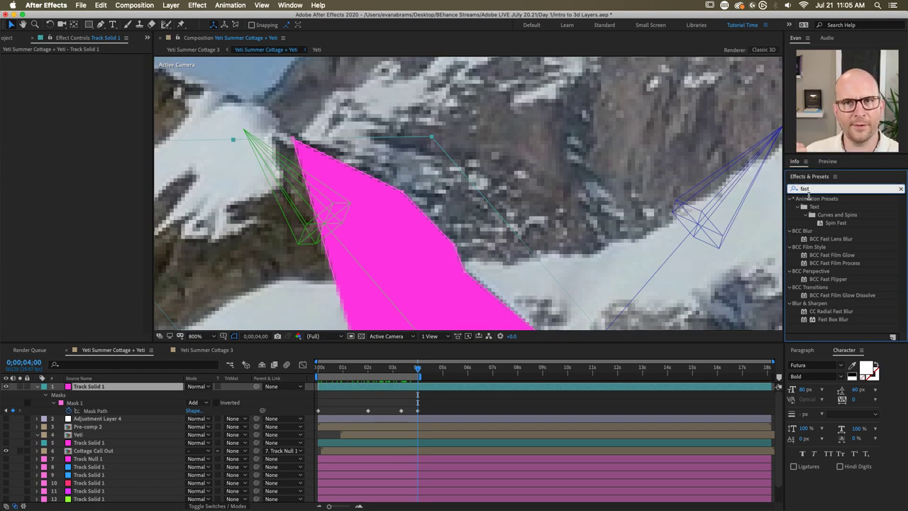
{"action": "left_click", "coordinate": [807, 197]}
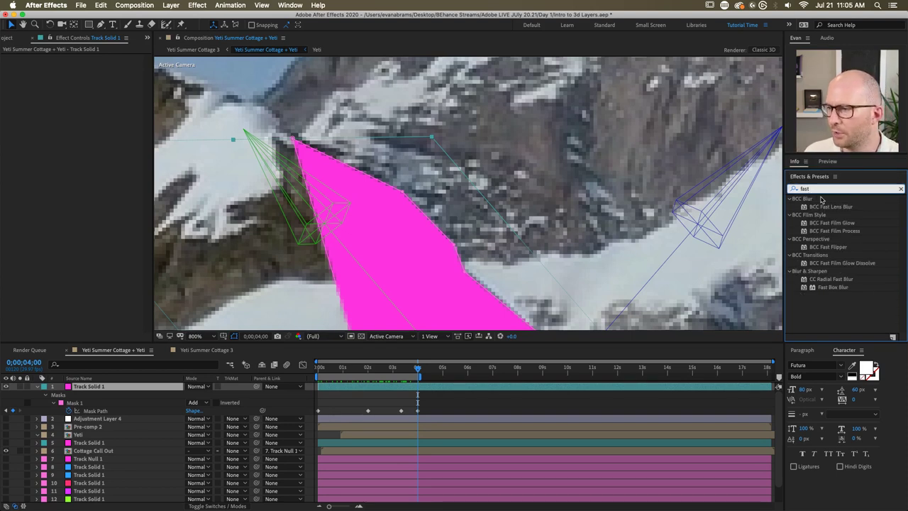
{"action": "left_click", "coordinate": [834, 288]}
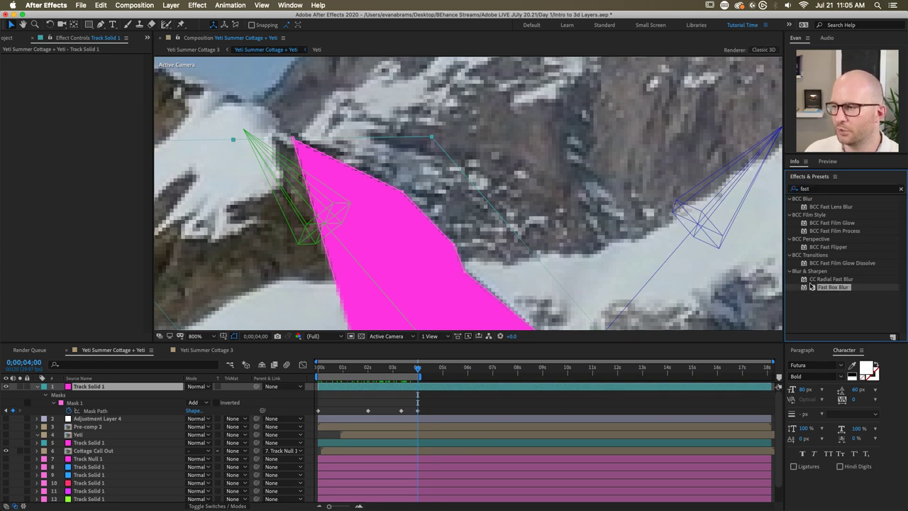
{"action": "left_click_drag", "start_coordinate": [810, 286], "coordinate": [483, 388]}
Step: Set Fast Box Blur's Blur Radius to 2 and Iterations to 2
{"action": "left_click", "coordinate": [88, 66]}
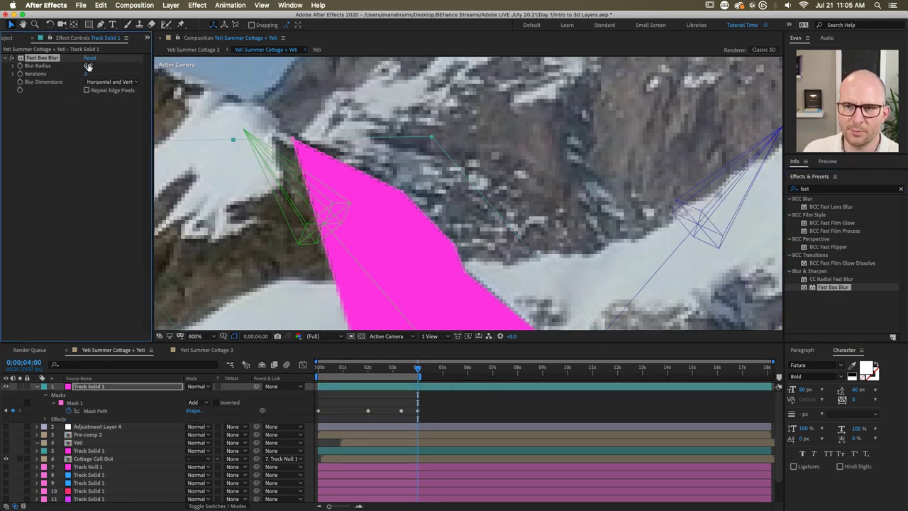
{"action": "type", "text": "2"}
{"action": "key", "text": "Return"}
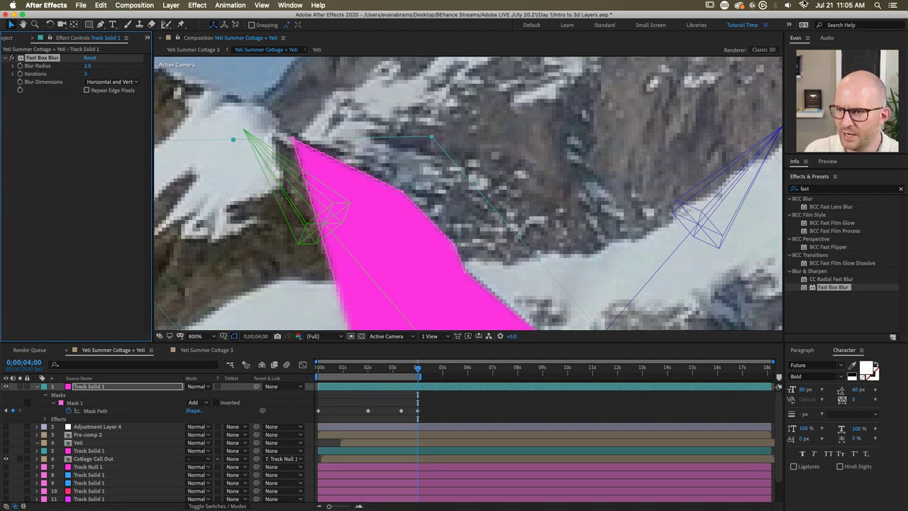
{"action": "left_click", "coordinate": [87, 74]}
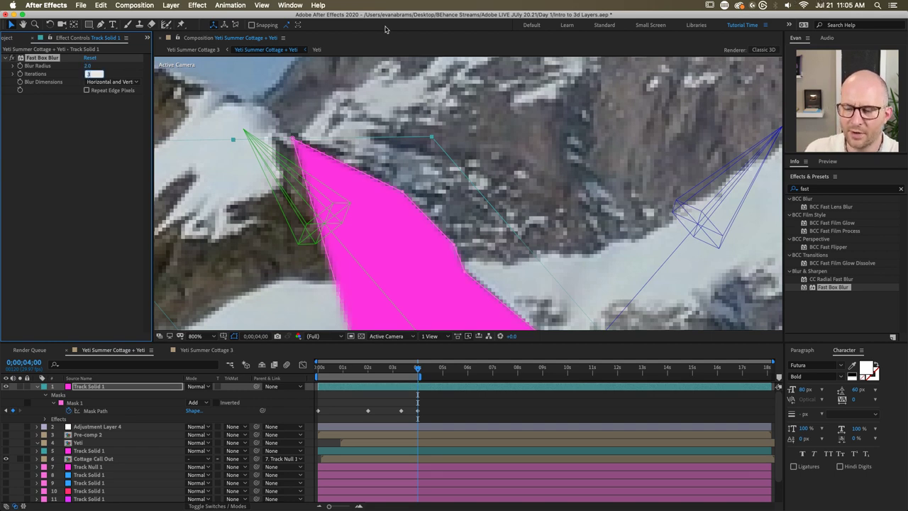
{"action": "type", "text": "2"}
{"action": "key", "text": "Return"}
{"action": "key", "text": "shift+Tab"}
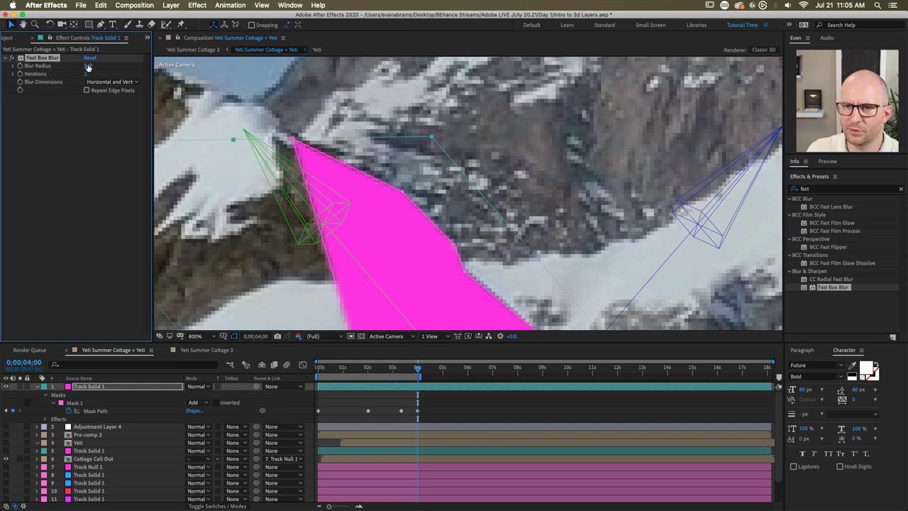
{"action": "type", "text": "1"}
{"action": "key", "text": "Return"}
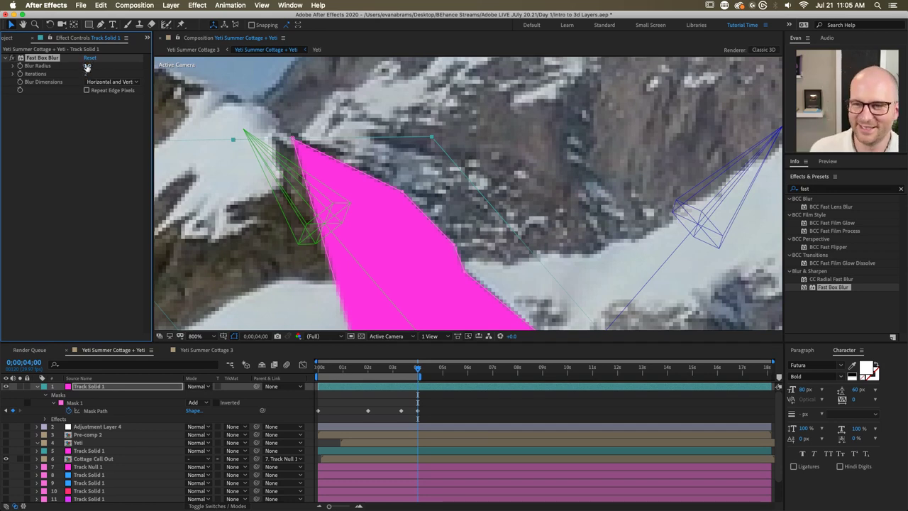
{"action": "left_click", "coordinate": [88, 65]}
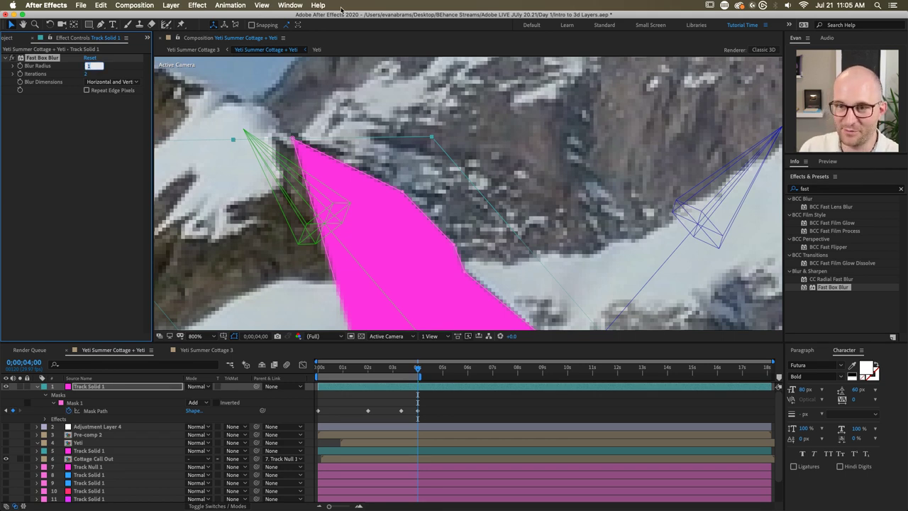
{"action": "type", "text": "2"}
{"action": "key", "text": "Return"}
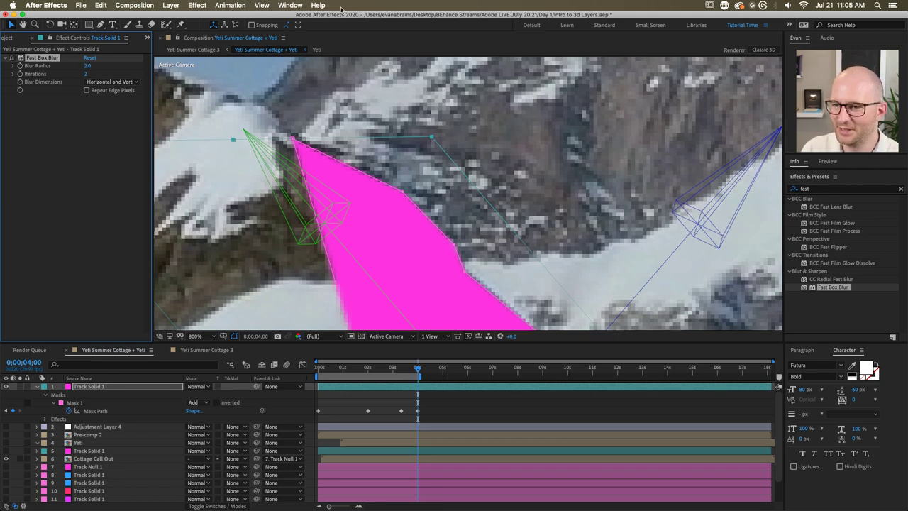
Step: Select and then deselect the pink solid to judge the softened edge
{"action": "scroll", "coordinate": [433, 229], "scroll_direction": "down", "scroll_amount": 3}
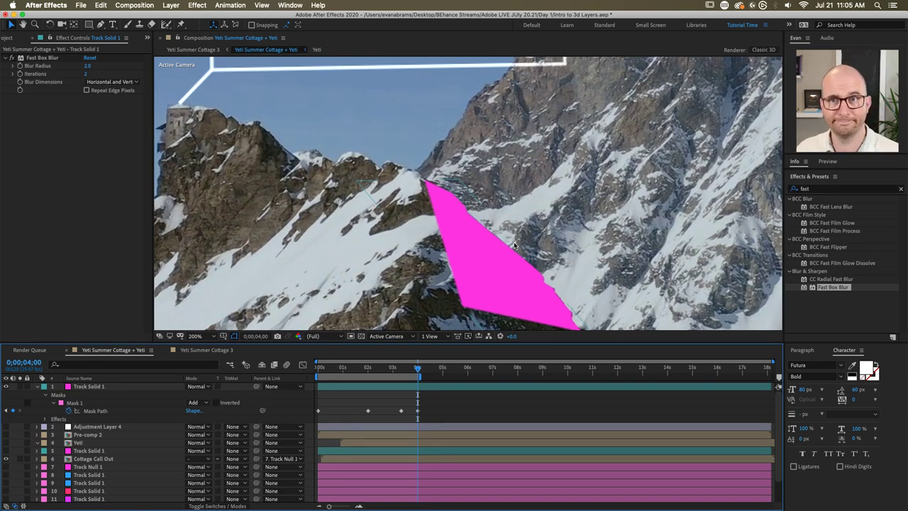
{"action": "left_click", "coordinate": [475, 234]}
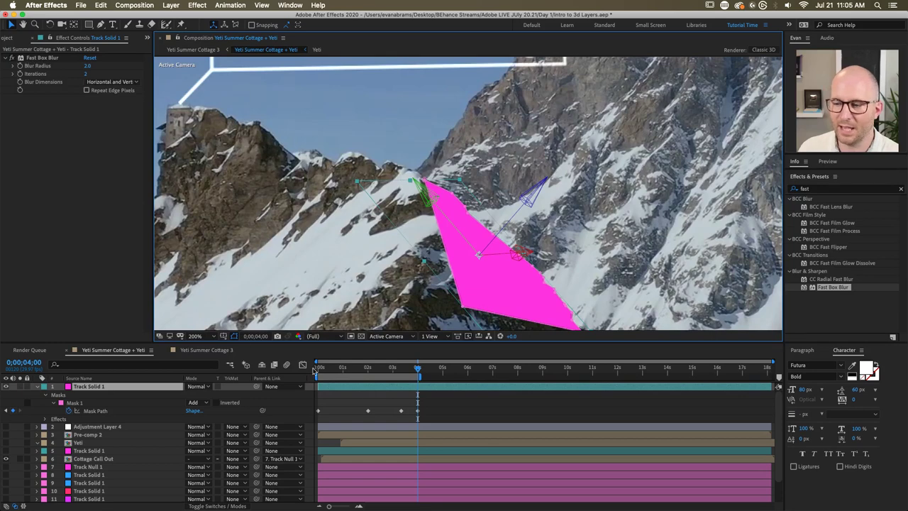
{"action": "left_click", "coordinate": [361, 394]}
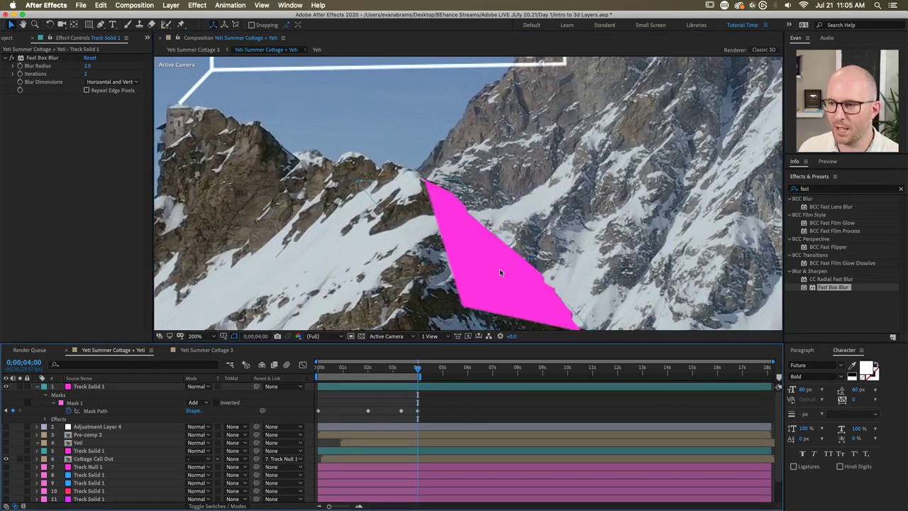
{"action": "scroll", "coordinate": [481, 253], "scroll_direction": "down", "scroll_amount": 2}
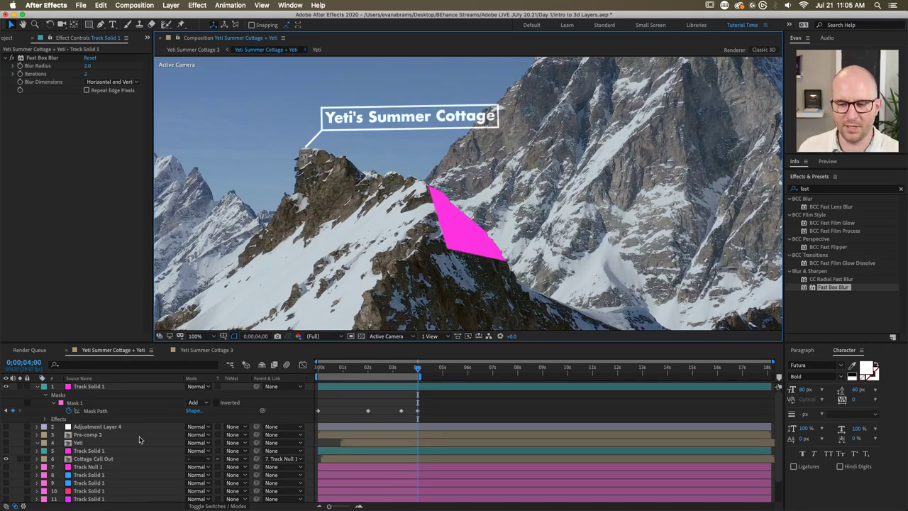
Step: Select Track Solid 1 and delete its Fast Box Blur effect
{"action": "left_click", "coordinate": [95, 444]}
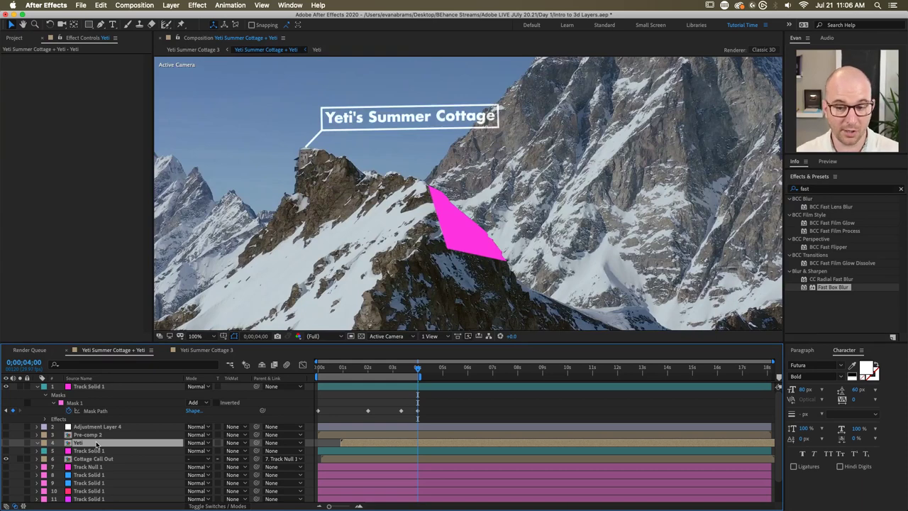
{"action": "left_click", "coordinate": [359, 386]}
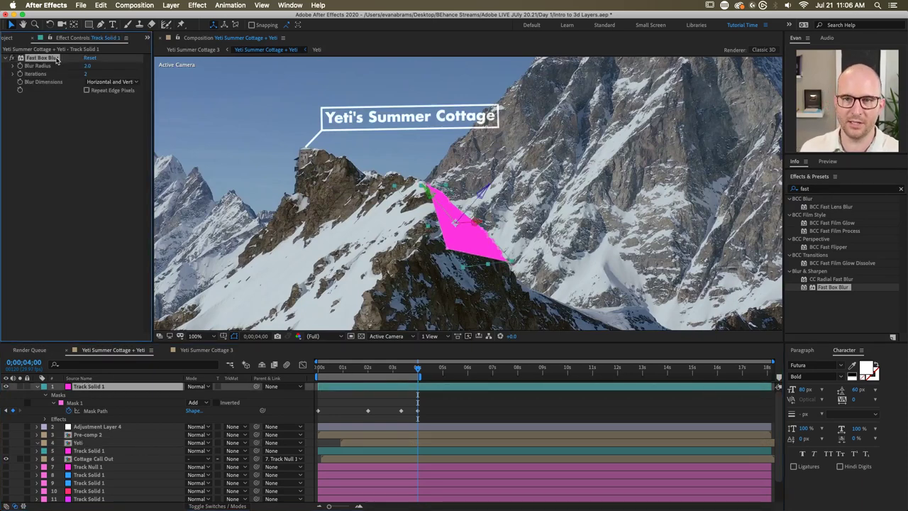
{"action": "key", "text": "Return"}
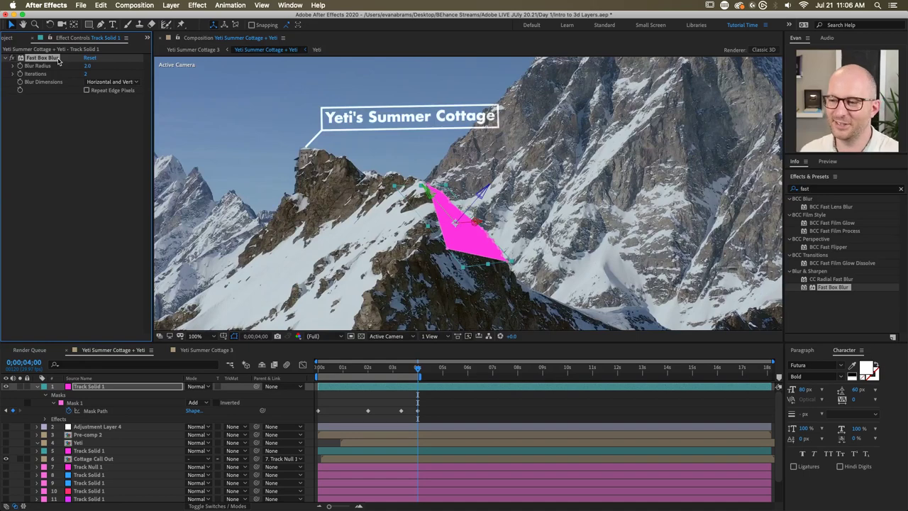
{"action": "key", "text": "Delete"}
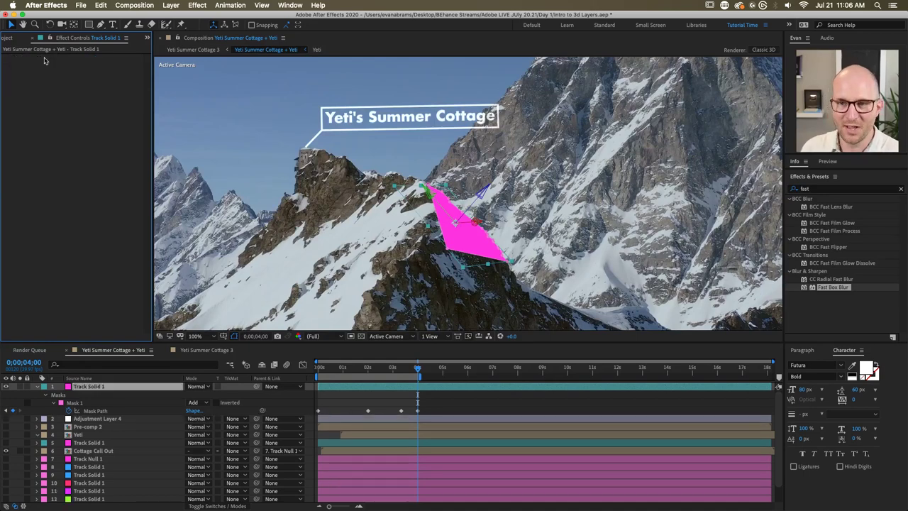
Step: Reveal Mask 1's properties on Track Solid 1 and set Mask Feather to 2.0 pixels
{"action": "key", "text": "m"}
{"action": "key", "text": "m"}
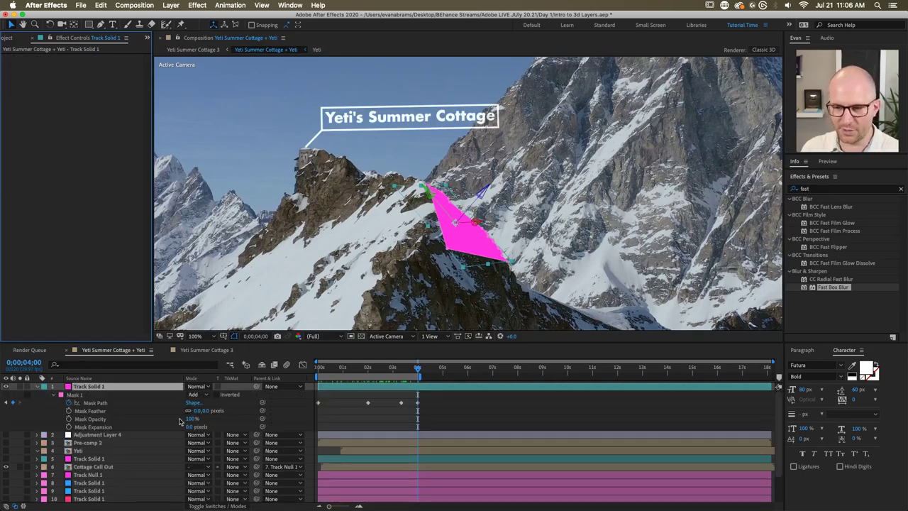
{"action": "left_click", "coordinate": [114, 404]}
{"action": "left_click_drag", "start_coordinate": [208, 410], "coordinate": [194, 426]}
{"action": "scroll", "coordinate": [461, 234], "scroll_direction": "up", "scroll_amount": 4}
{"action": "left_click_drag", "start_coordinate": [189, 425], "coordinate": [218, 424]}
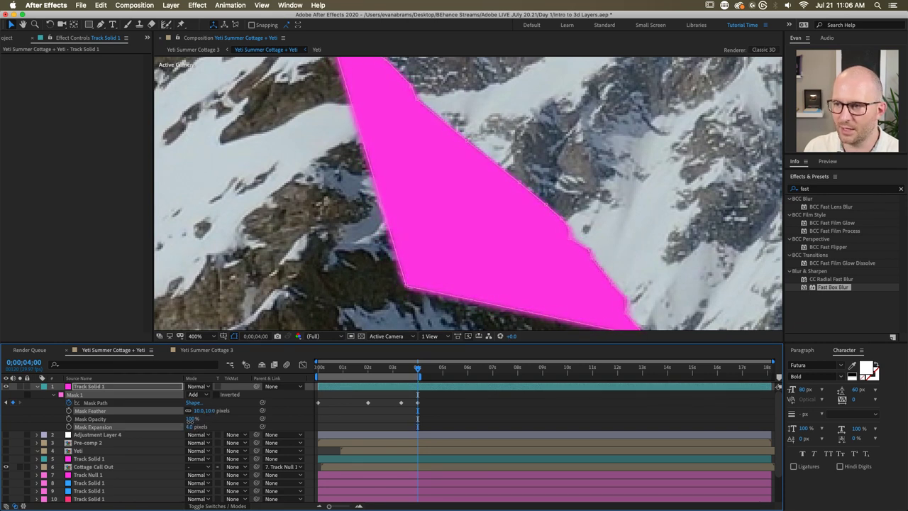
{"action": "left_click", "coordinate": [211, 410]}
{"action": "type", "text": "2"}
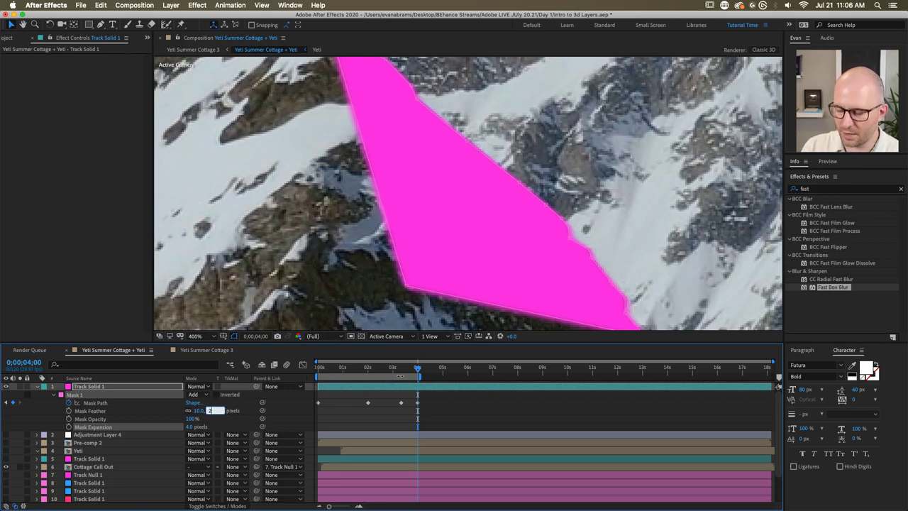
{"action": "key", "text": "Tab"}
{"action": "key", "text": "Tab"}
Step: Set Mask Expansion to 2.0 pixels and collapse Track Solid 1's properties
{"action": "type", "text": "1"}
{"action": "key", "text": "Return"}
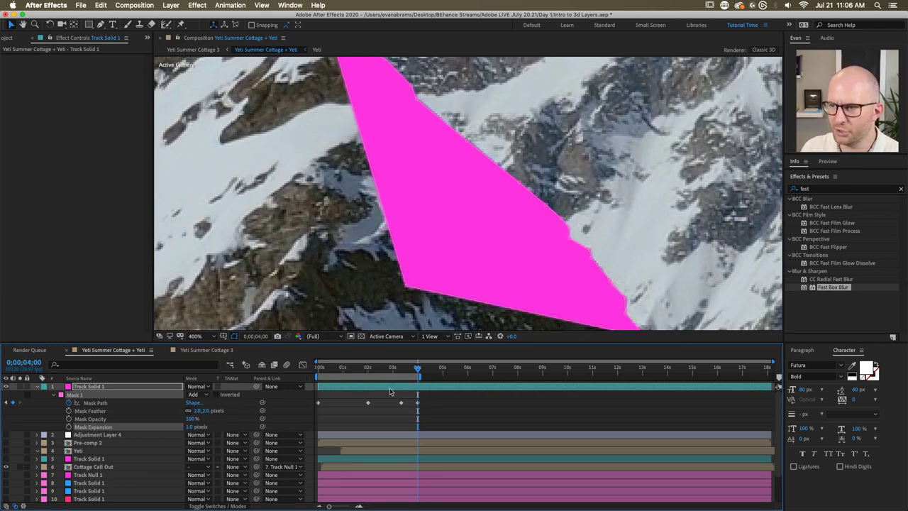
{"action": "left_click", "coordinate": [197, 435]}
{"action": "left_click", "coordinate": [188, 426]}
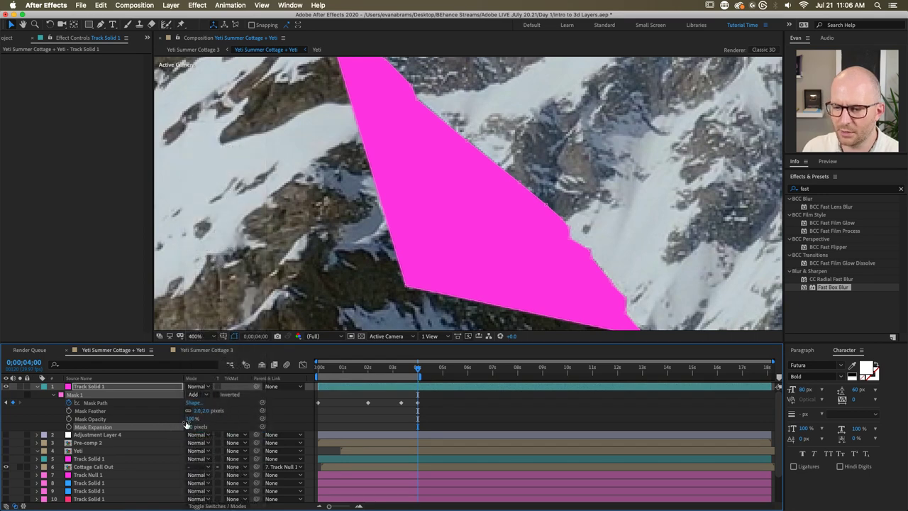
{"action": "mouse_move", "coordinate": [185, 424]}
{"action": "left_mouse_down"}
{"action": "mouse_move", "coordinate": [202, 425]}
{"action": "mouse_move", "coordinate": [187, 422]}
{"action": "left_mouse_up"}
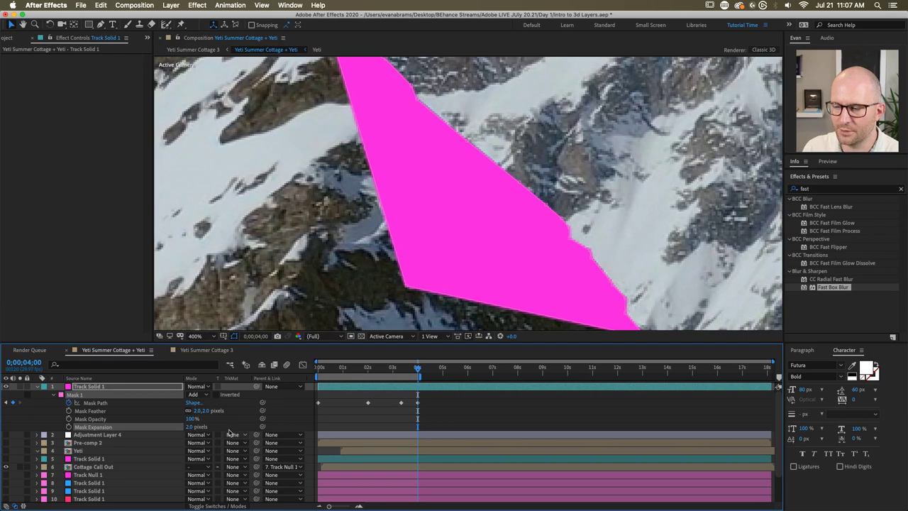
{"action": "left_click", "coordinate": [302, 426]}
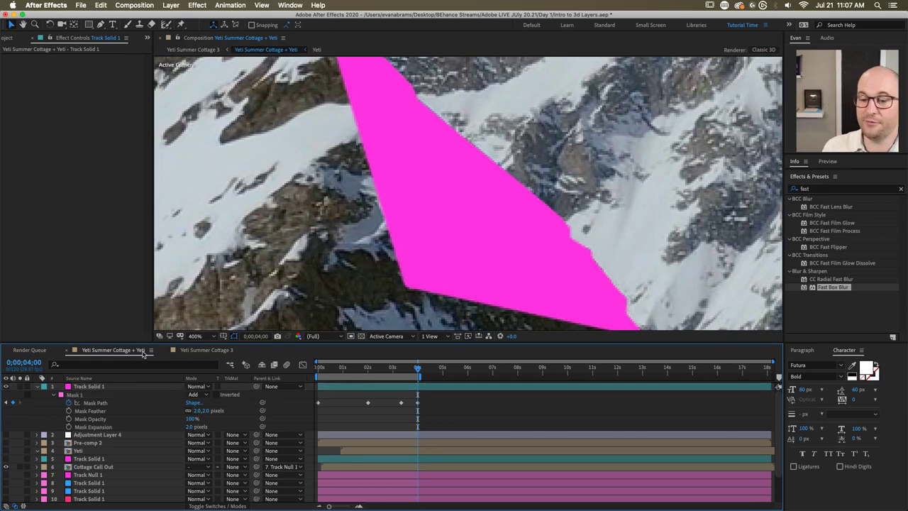
{"action": "left_click", "coordinate": [84, 395]}
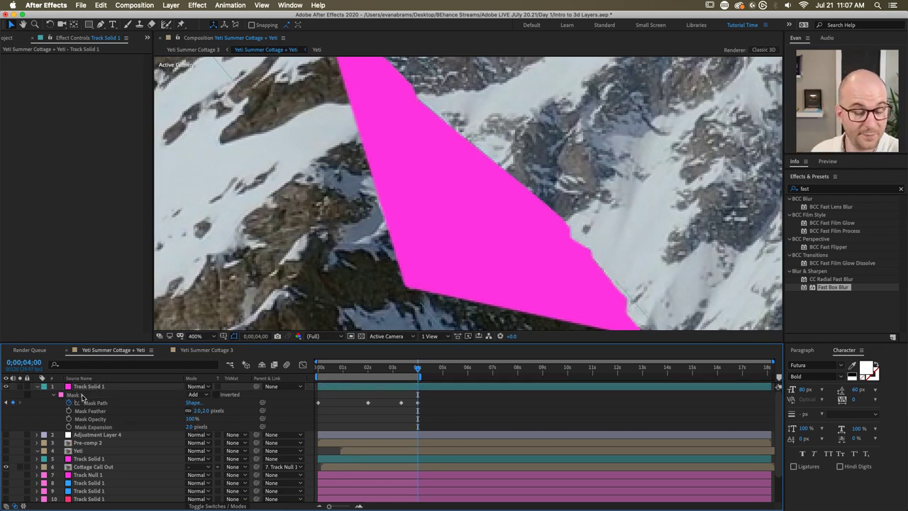
{"action": "left_click", "coordinate": [102, 388]}
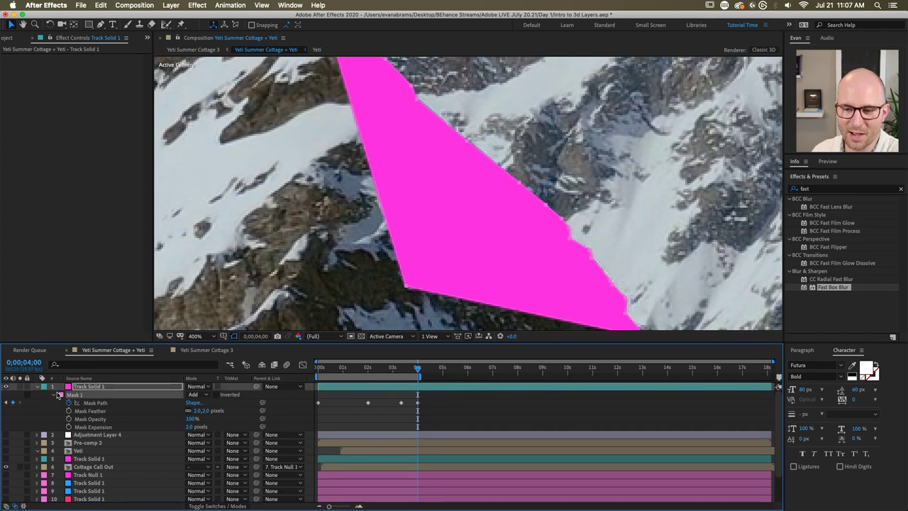
{"action": "left_click", "coordinate": [59, 395]}
{"action": "left_click", "coordinate": [39, 386]}
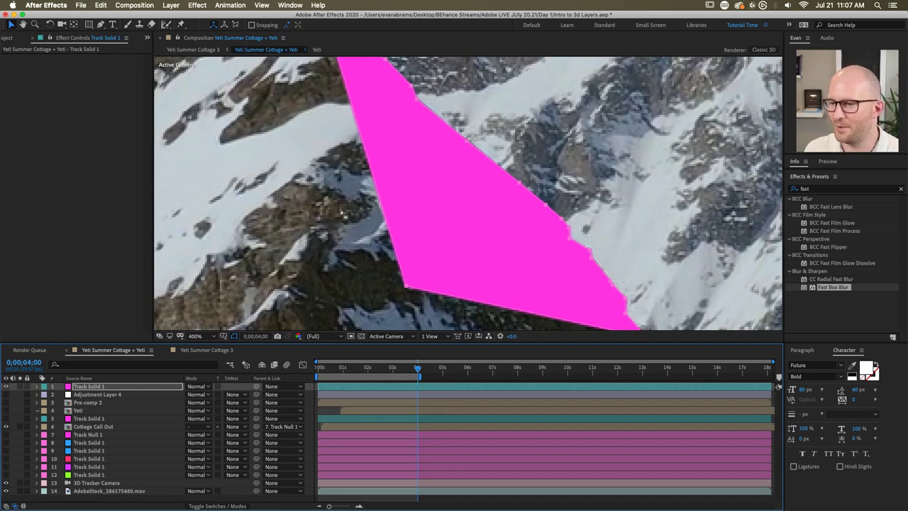
{"action": "key", "text": "comma"}
Step: Mark layers 2–12 as shy and hide shy layers from the timeline
{"action": "left_click", "coordinate": [429, 497]}
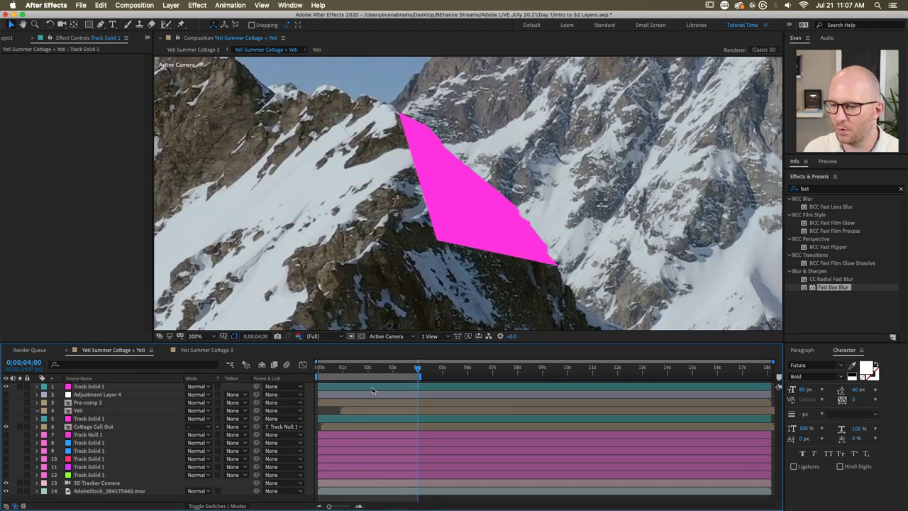
{"action": "left_click", "coordinate": [368, 389]}
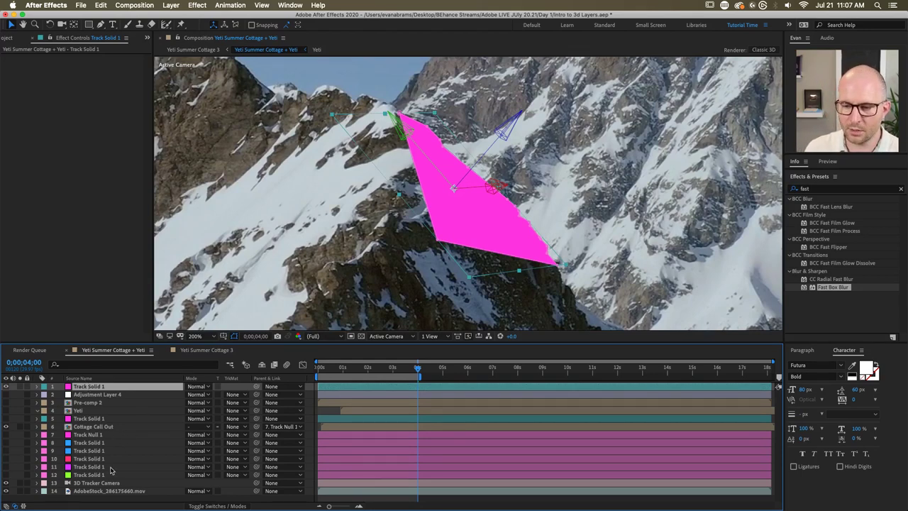
{"action": "left_click", "coordinate": [97, 396]}
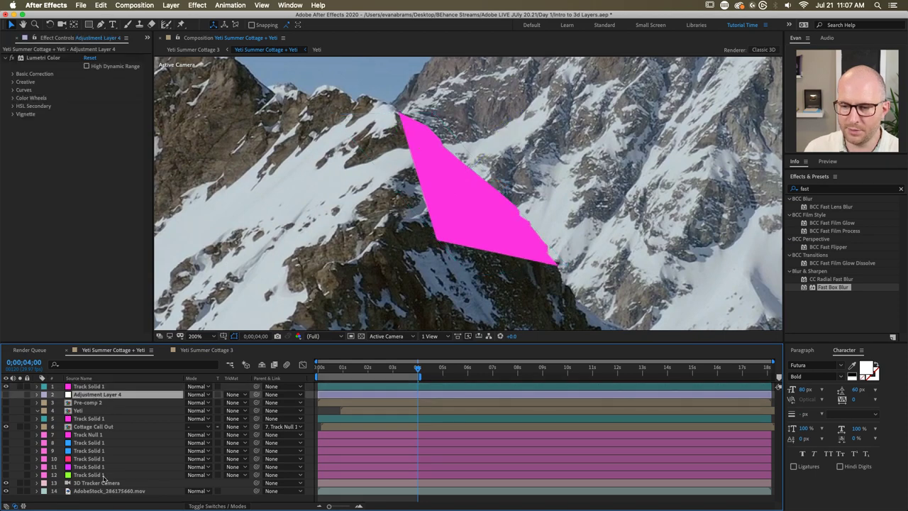
{"action": "left_click", "coordinate": [90, 475], "text": "shift"}
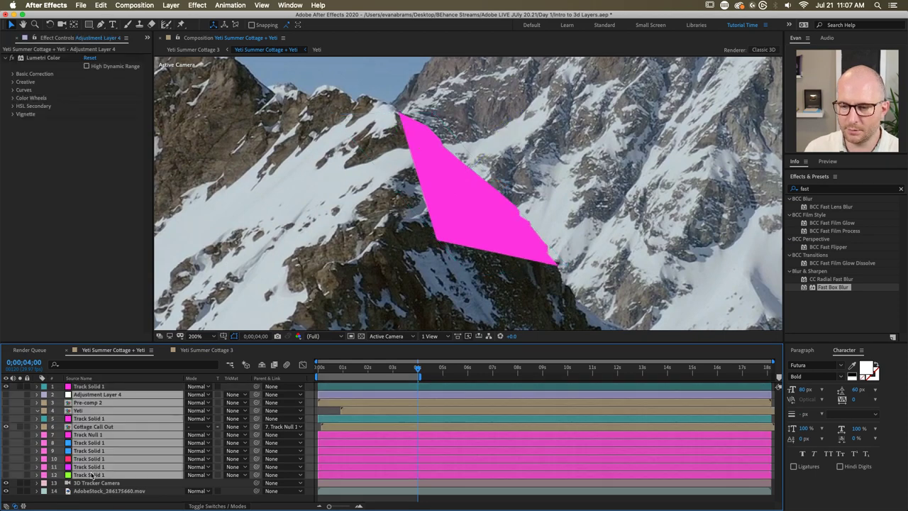
{"action": "left_click", "coordinate": [92, 427], "text": "super"}
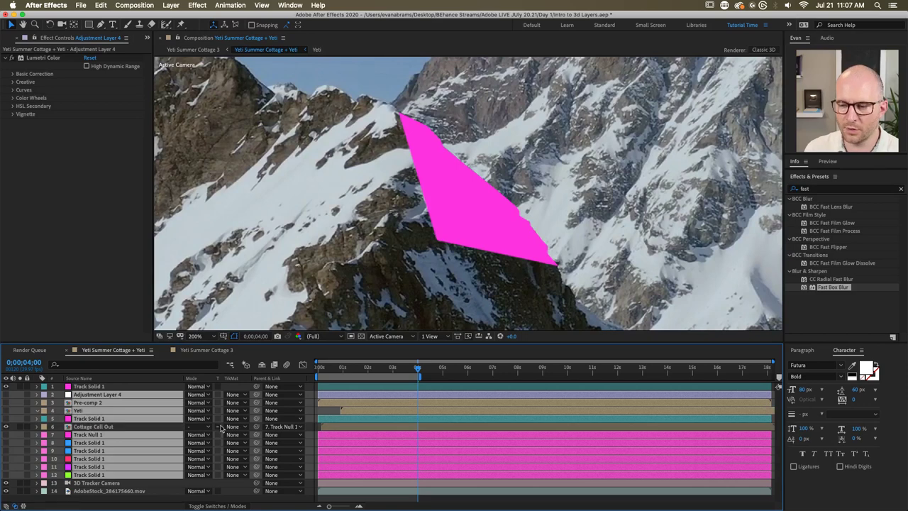
{"action": "left_click", "coordinate": [140, 425], "text": "super"}
{"action": "left_click", "coordinate": [219, 506]}
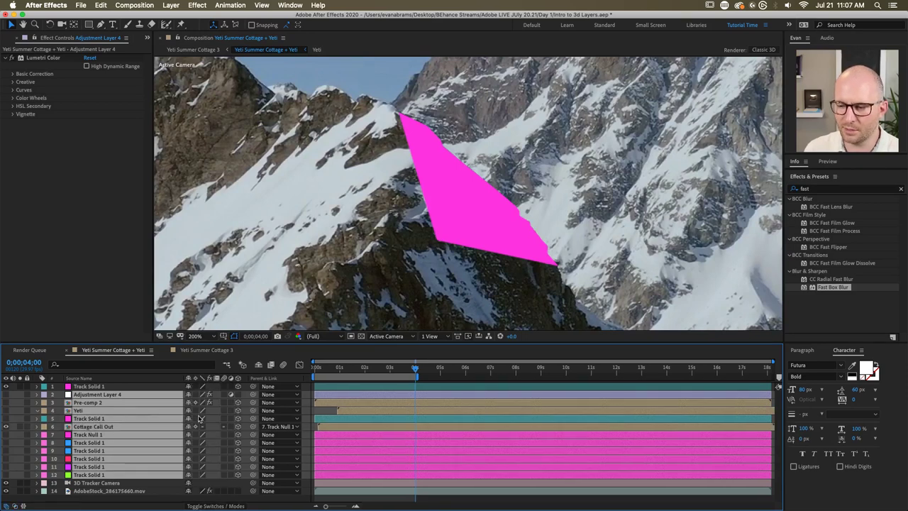
{"action": "left_click", "coordinate": [189, 399]}
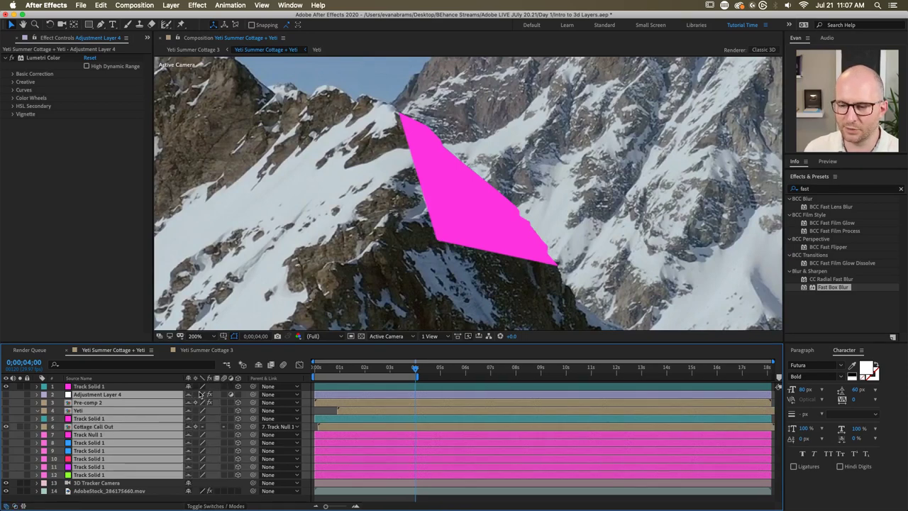
{"action": "left_click", "coordinate": [258, 365]}
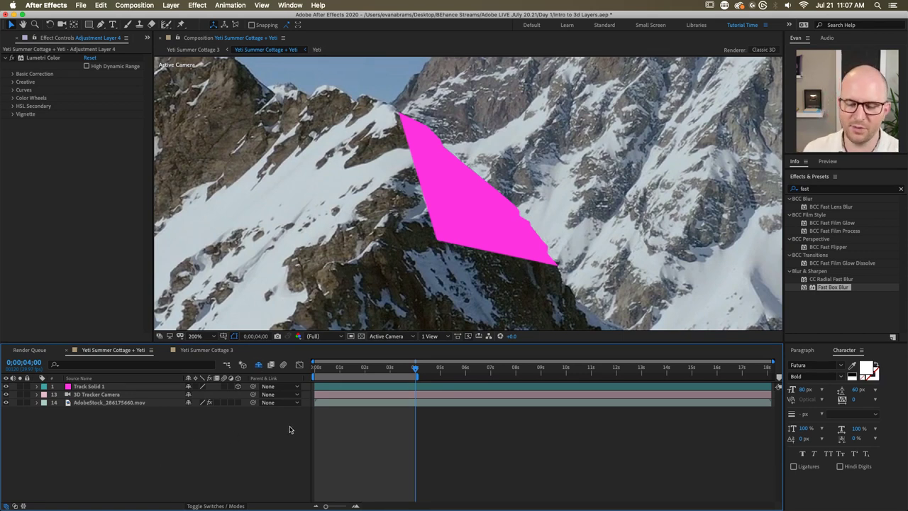
{"action": "key", "text": "comma"}
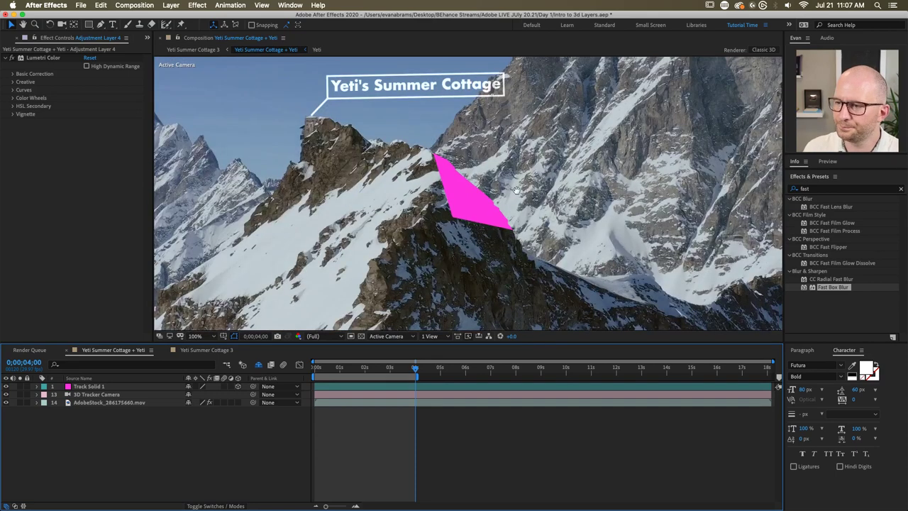
Step: Rename the Track Solid 1 layer to 'Cliff Edge'
{"action": "left_click", "coordinate": [116, 388]}
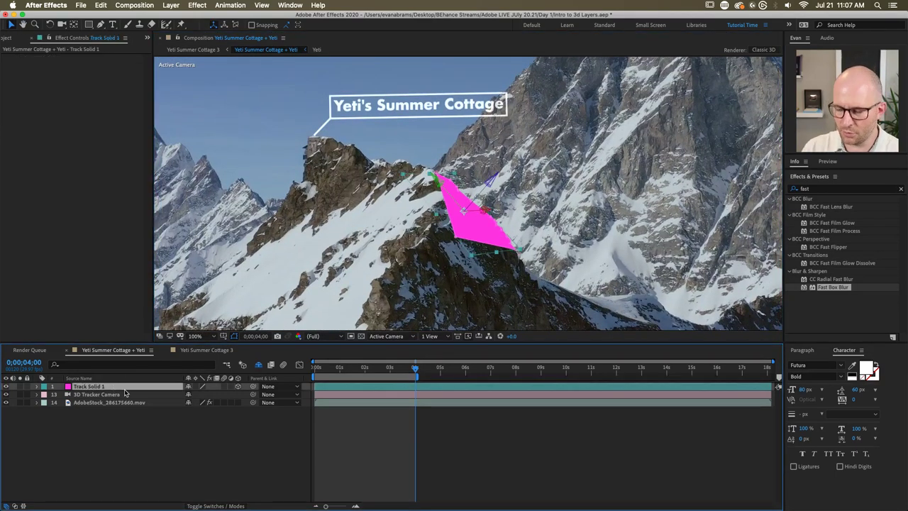
{"action": "key", "text": "Return"}
{"action": "type", "text": "Cli"}
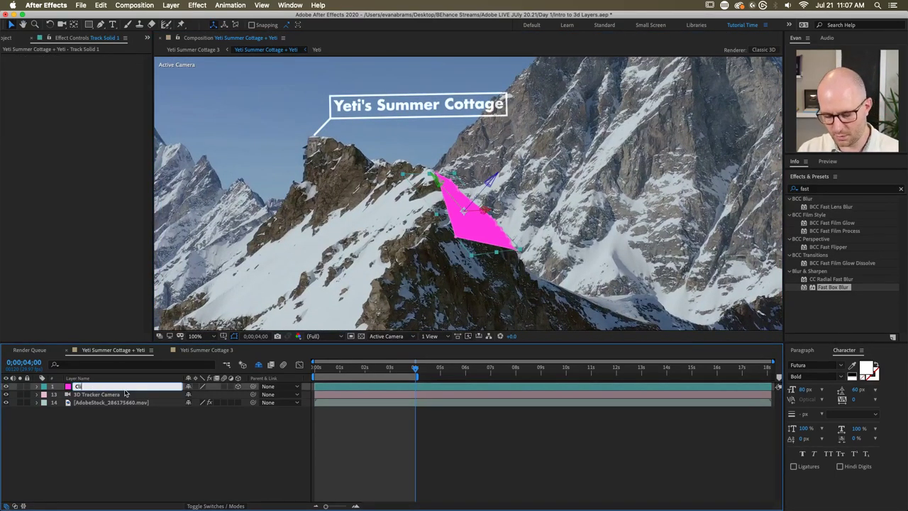
{"action": "type", "text": "ff Edge"}
{"action": "key", "text": "Return"}
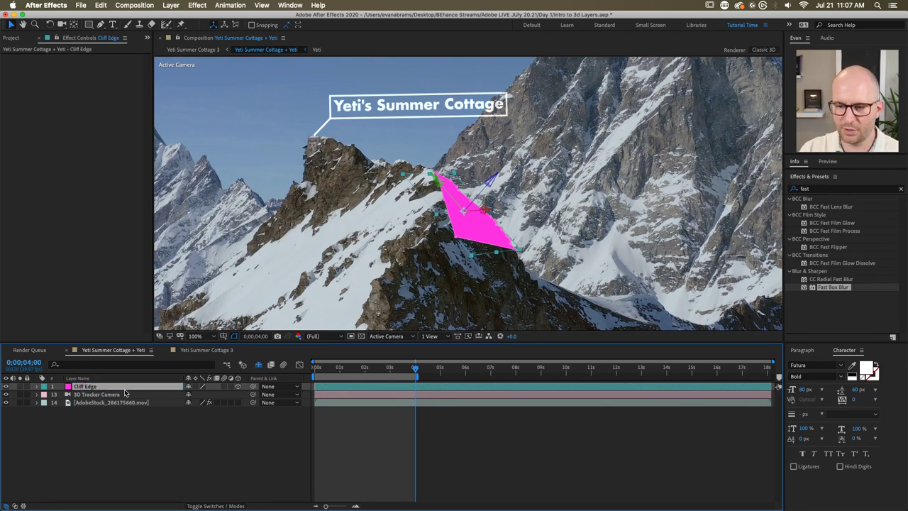
{"action": "left_click", "coordinate": [429, 463]}
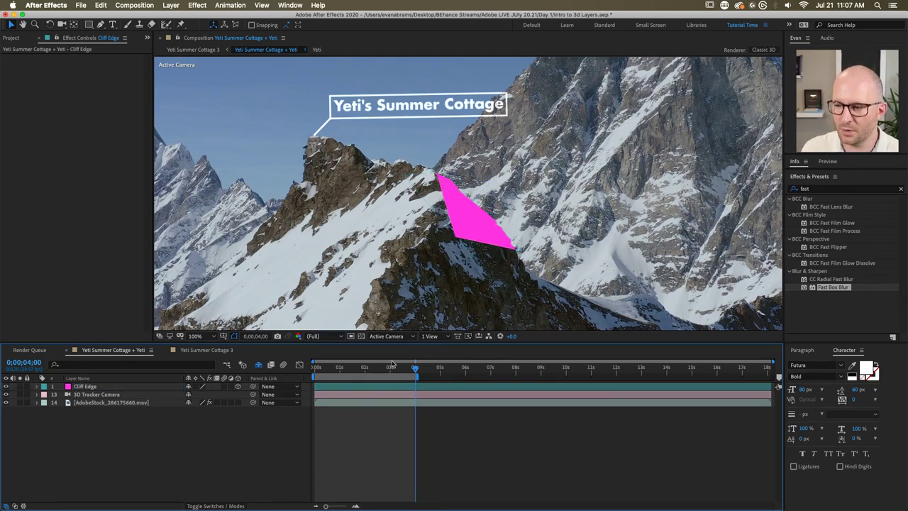
{"action": "left_click_drag", "start_coordinate": [397, 369], "coordinate": [359, 370]}
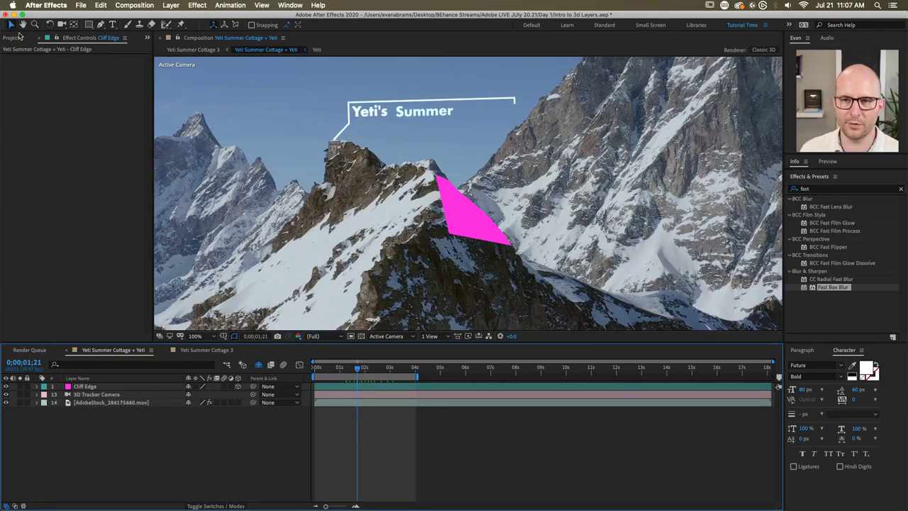
Step: Add the Yeti composition to the timeline, scale it down and rotate it clockwise
{"action": "left_click", "coordinate": [13, 37]}
{"action": "left_click", "coordinate": [44, 195]}
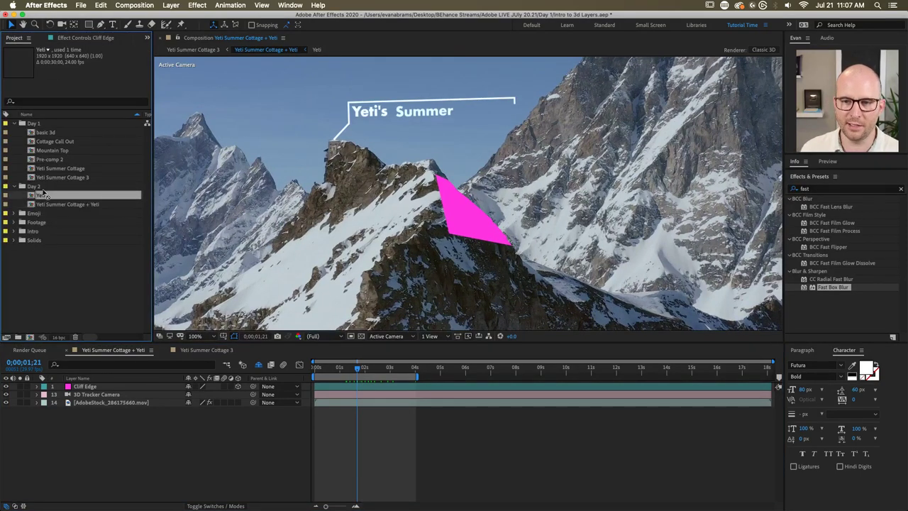
{"action": "left_click_drag", "start_coordinate": [47, 202], "coordinate": [115, 390]}
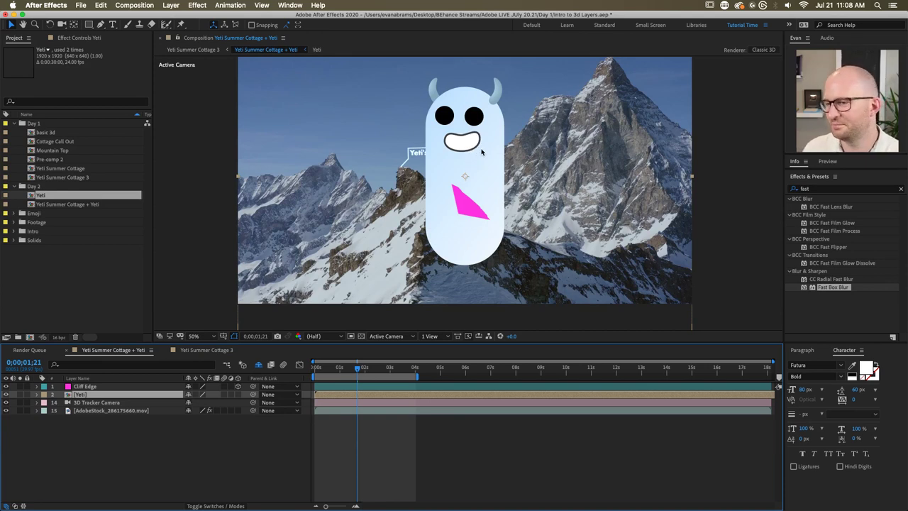
{"action": "left_click_drag", "start_coordinate": [693, 177], "coordinate": [560, 183]}
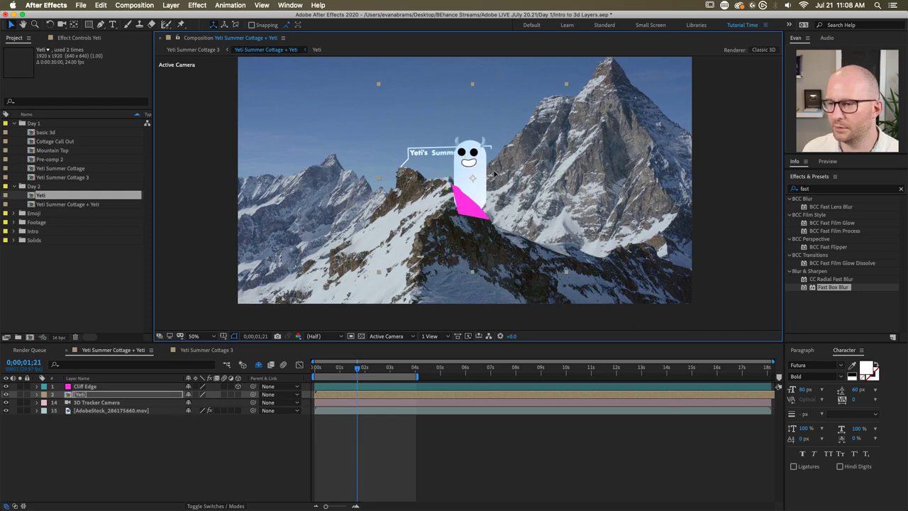
{"action": "scroll", "coordinate": [489, 181], "scroll_direction": "up", "scroll_amount": 2}
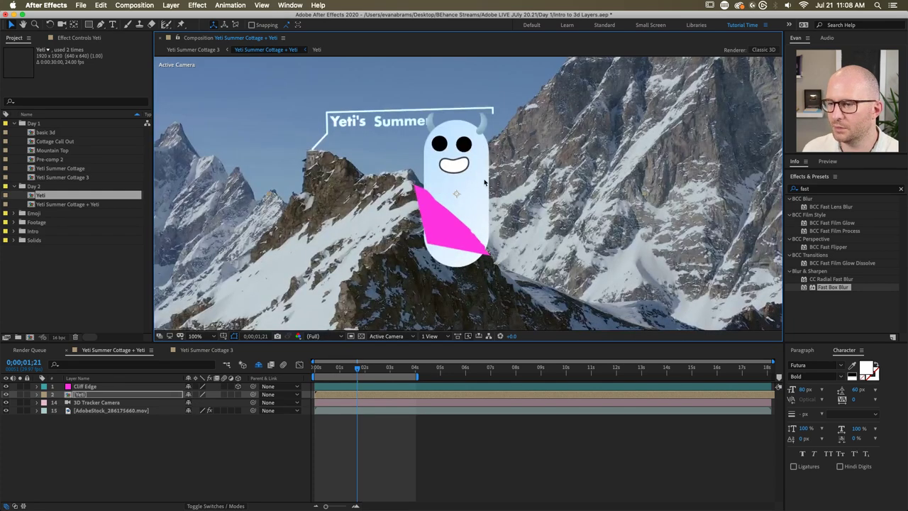
{"action": "key", "text": "w"}
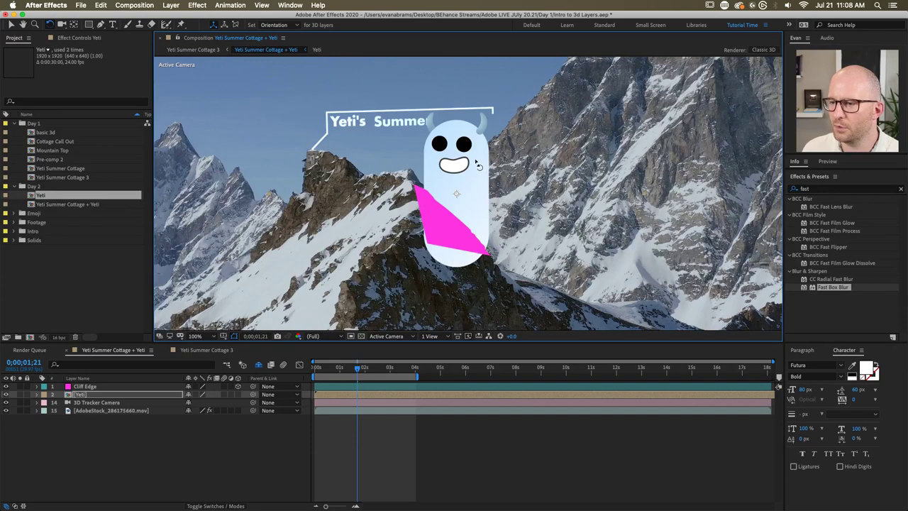
{"action": "left_click_drag", "start_coordinate": [478, 165], "coordinate": [487, 188]}
{"action": "key", "text": "v"}
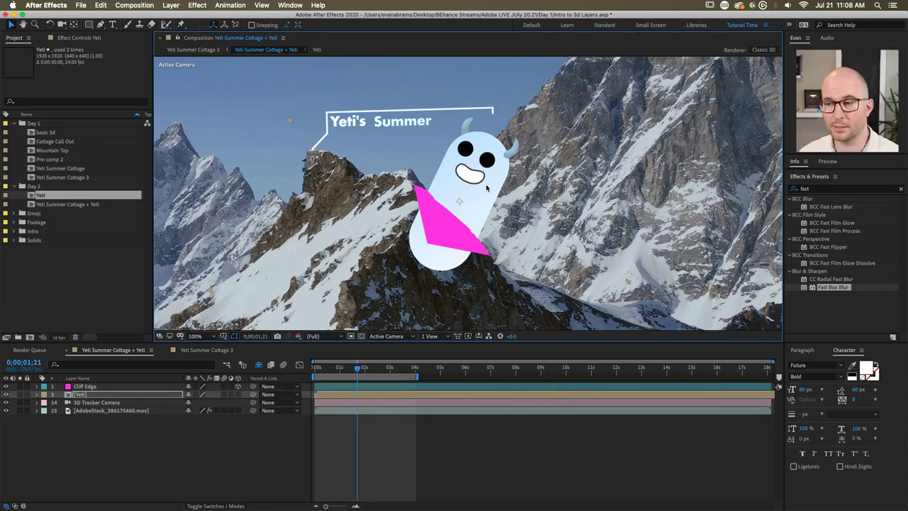
Step: Make the Yeti layer 3D and parent it to Cliff Edge
{"action": "left_click", "coordinate": [238, 394]}
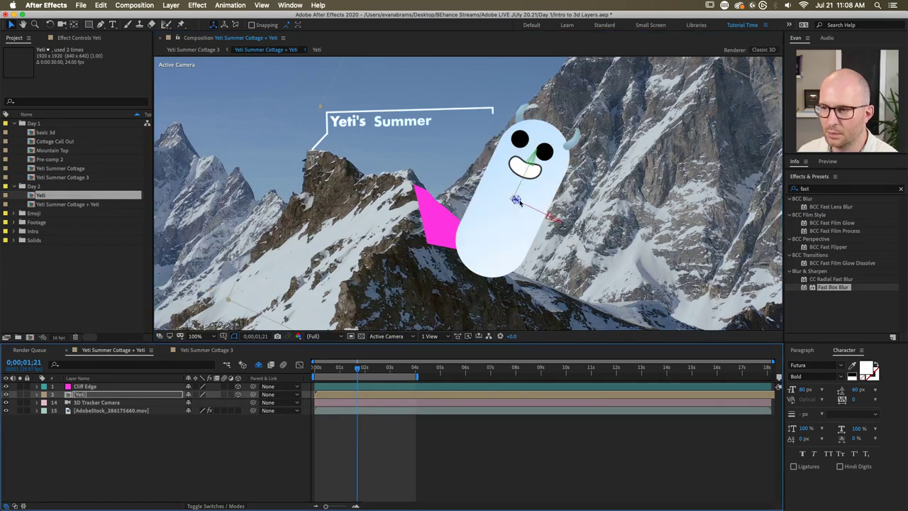
{"action": "left_click", "coordinate": [239, 395]}
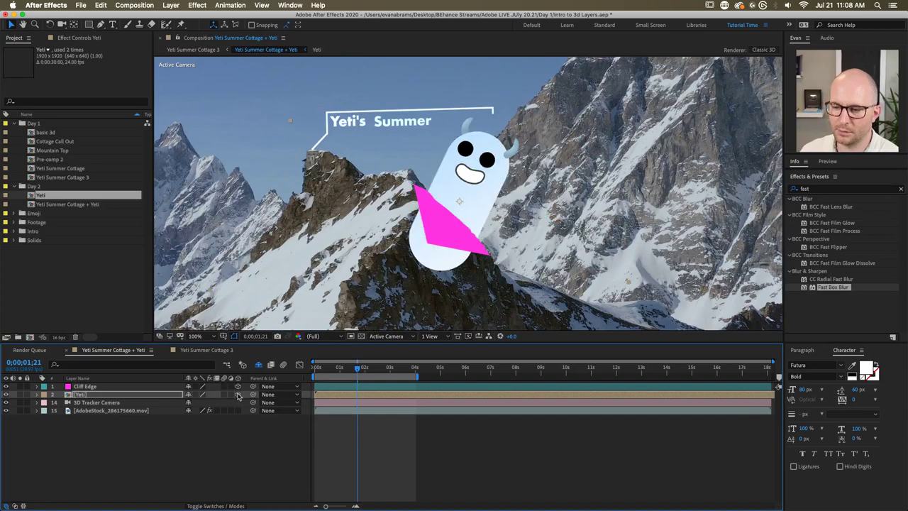
{"action": "left_click", "coordinate": [239, 395]}
{"action": "left_click", "coordinate": [239, 395]}
{"action": "left_click", "coordinate": [238, 396]}
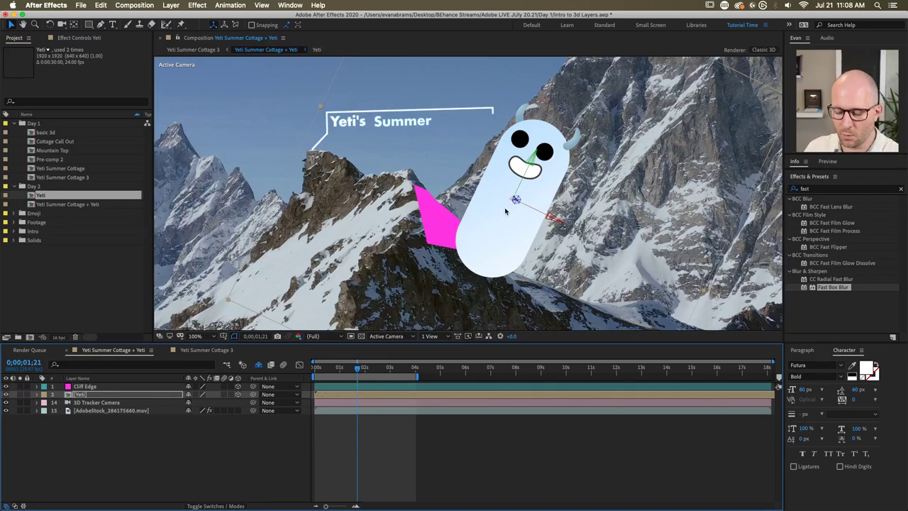
{"action": "key", "text": "p"}
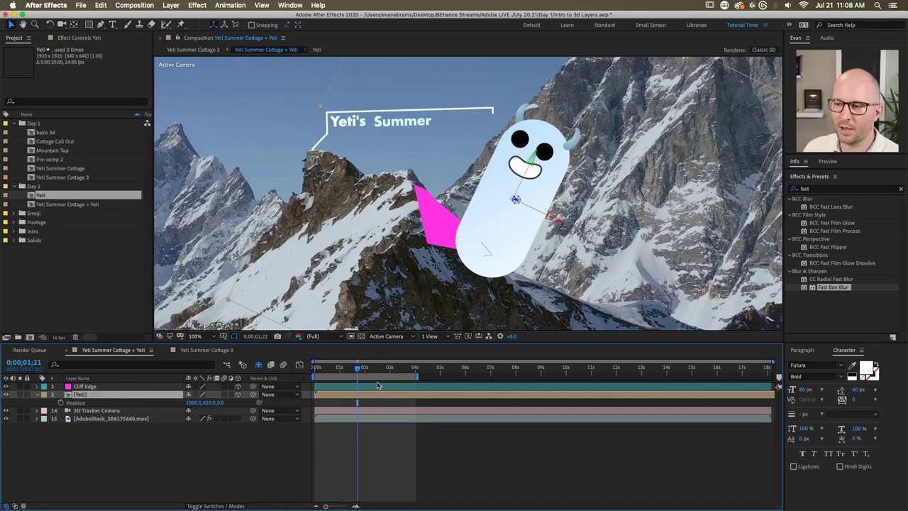
{"action": "left_click", "coordinate": [438, 218]}
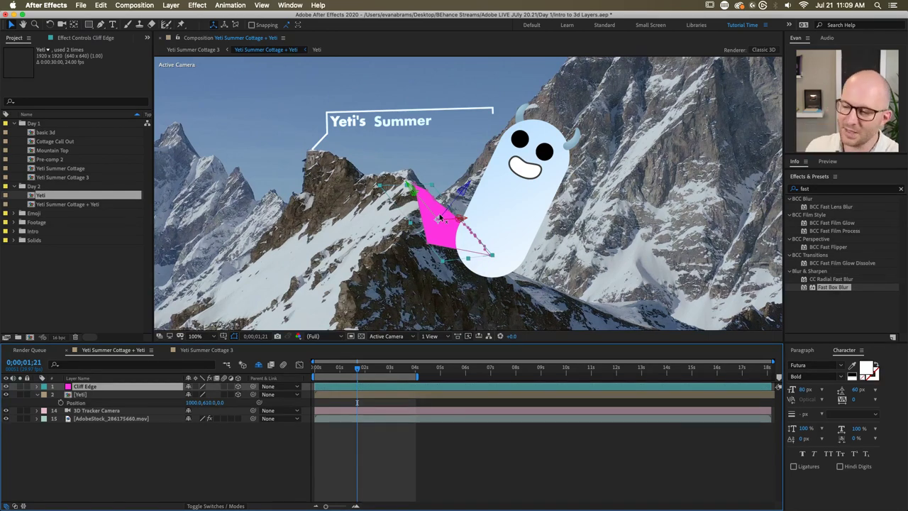
{"action": "left_click", "coordinate": [94, 395]}
{"action": "left_click_drag", "start_coordinate": [254, 395], "coordinate": [123, 388]}
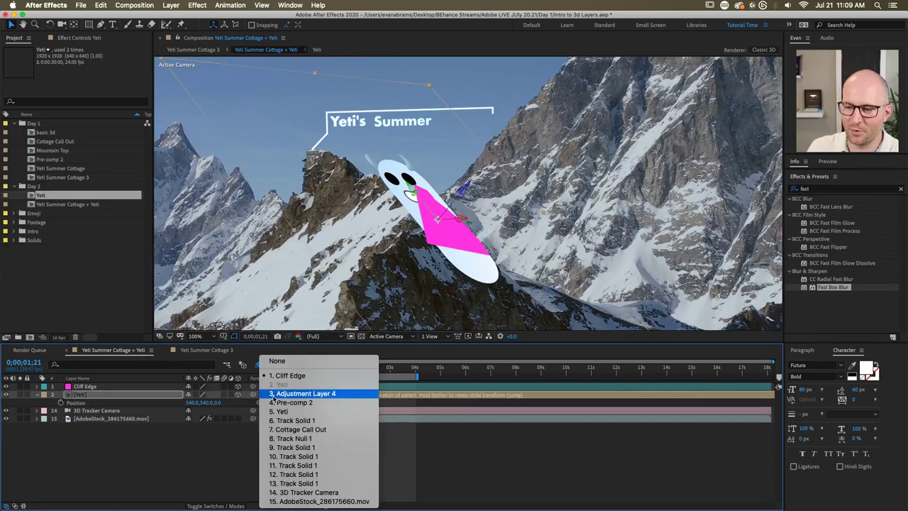
Step: Set the Yeti layer's parent to None
{"action": "left_click", "coordinate": [284, 394]}
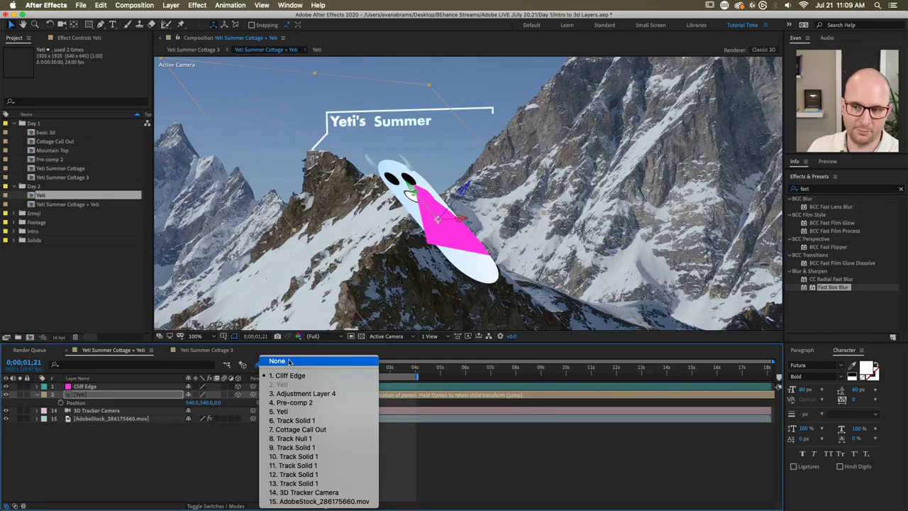
{"action": "left_click", "coordinate": [288, 361]}
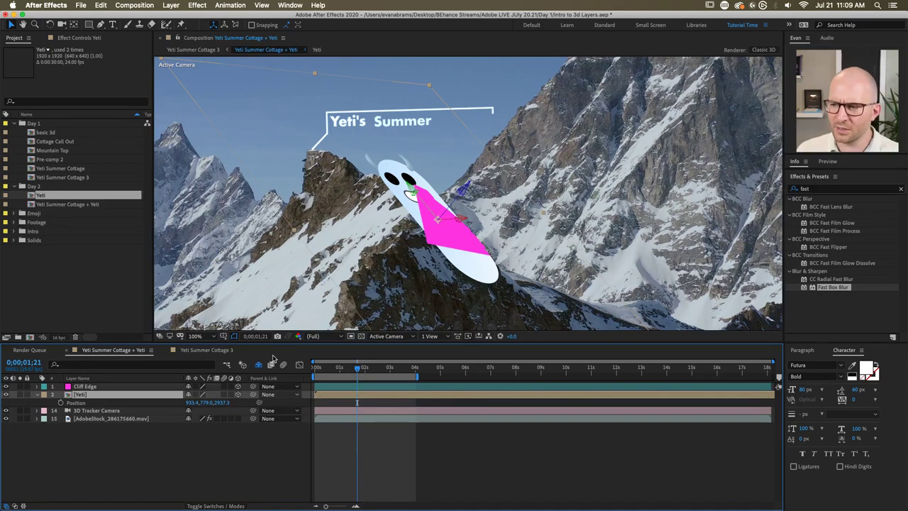
{"action": "left_click", "coordinate": [271, 395]}
{"action": "left_click", "coordinate": [281, 362]}
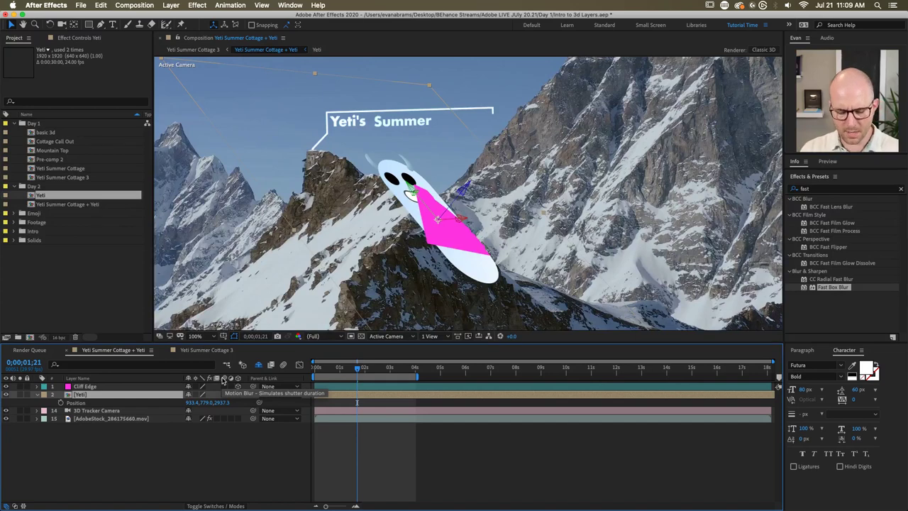
Step: Reset the Yeti's Orientation to 0°, 0°, 0° and select its Position property
{"action": "key", "text": "r"}
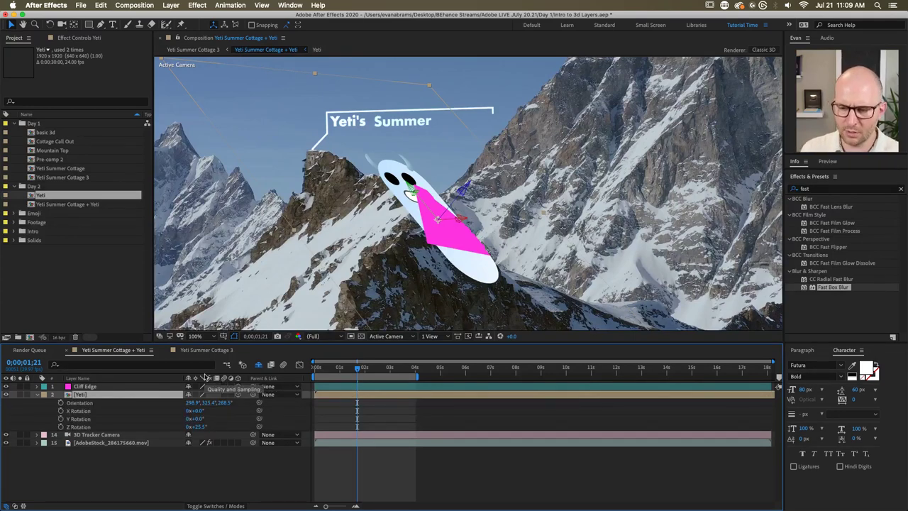
{"action": "key", "text": "shift+p"}
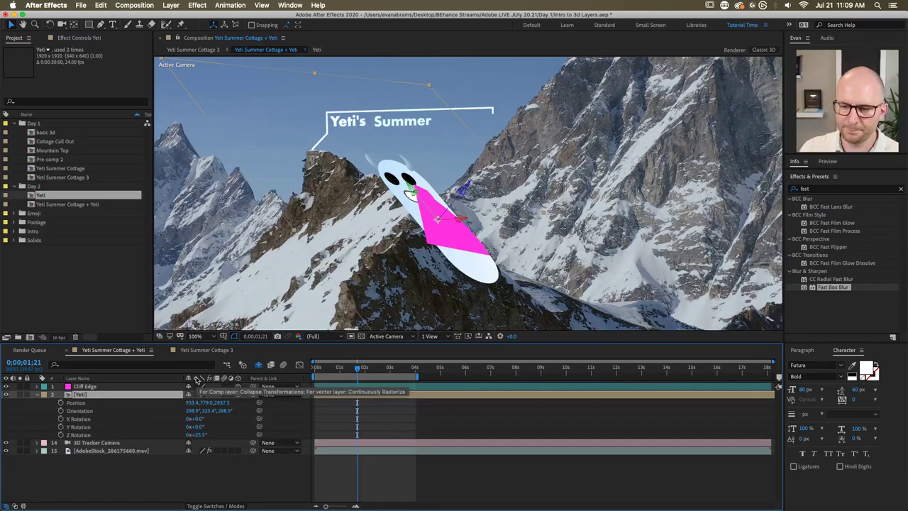
{"action": "left_click", "coordinate": [175, 412]}
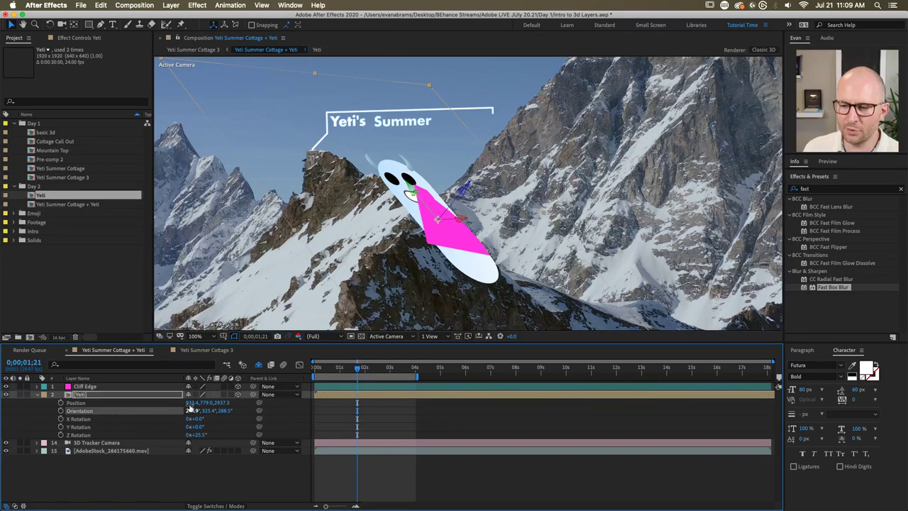
{"action": "left_click", "coordinate": [200, 434]}
{"action": "key", "text": "Return"}
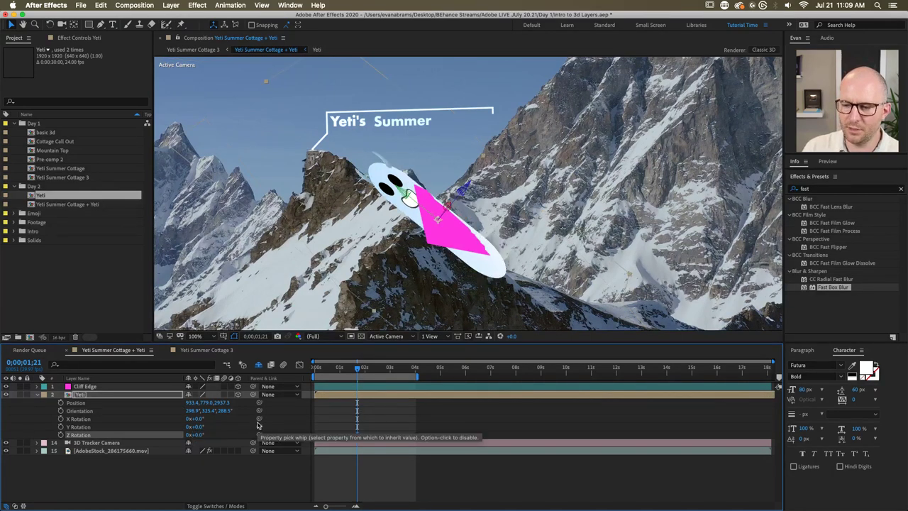
{"action": "right_click", "coordinate": [121, 414]}
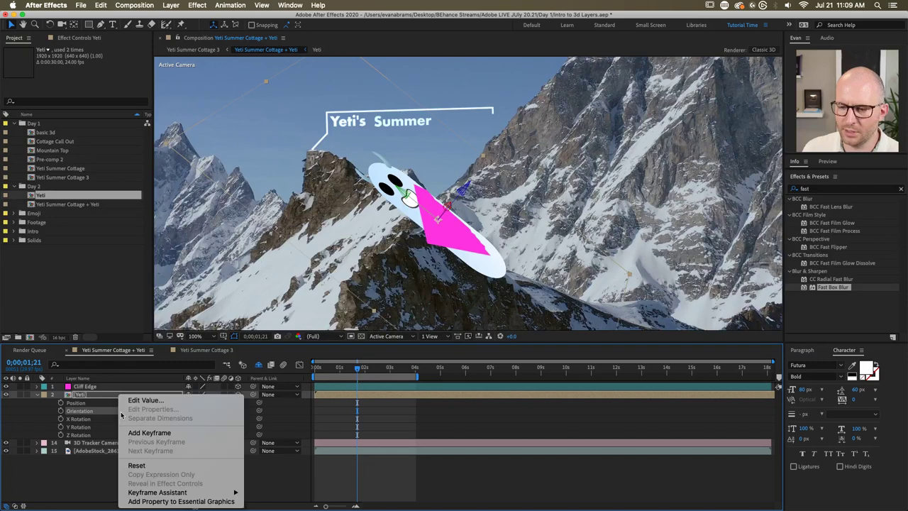
{"action": "left_click", "coordinate": [137, 466]}
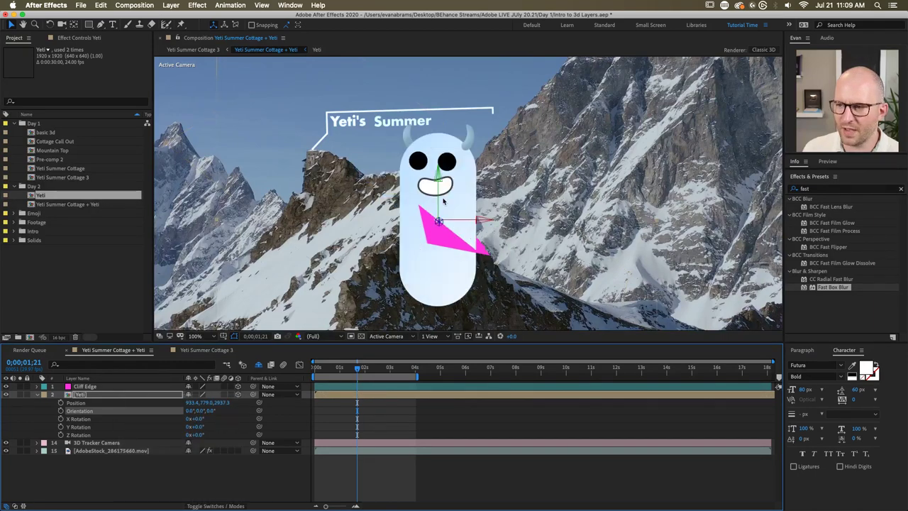
{"action": "left_click", "coordinate": [109, 402]}
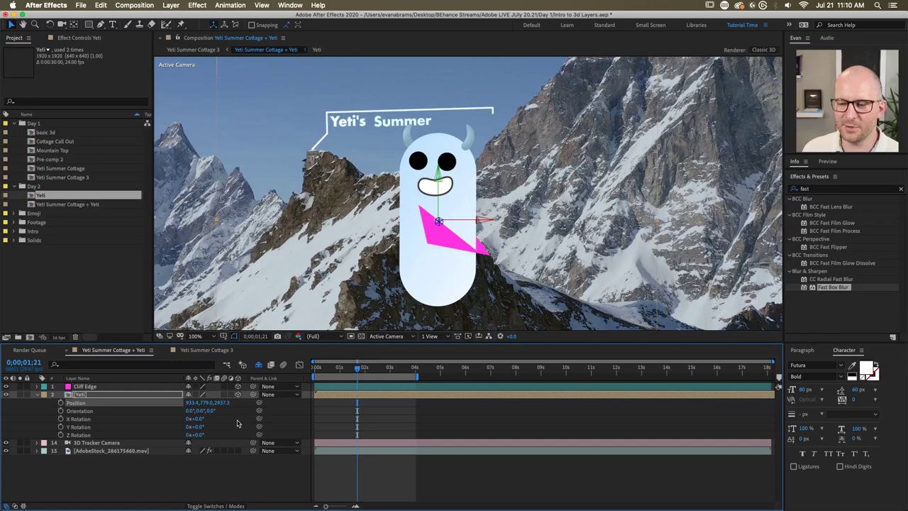
Step: Move the Yeti deeper and slightly right to position 1016.4, 779.0, 3557.3
{"action": "mouse_move", "coordinate": [223, 401]}
{"action": "left_mouse_down"}
{"action": "mouse_move", "coordinate": [246, 393]}
{"action": "mouse_move", "coordinate": [208, 402]}
{"action": "mouse_move", "coordinate": [221, 398]}
{"action": "left_mouse_up"}
{"action": "left_click_drag", "start_coordinate": [222, 394], "coordinate": [238, 402]}
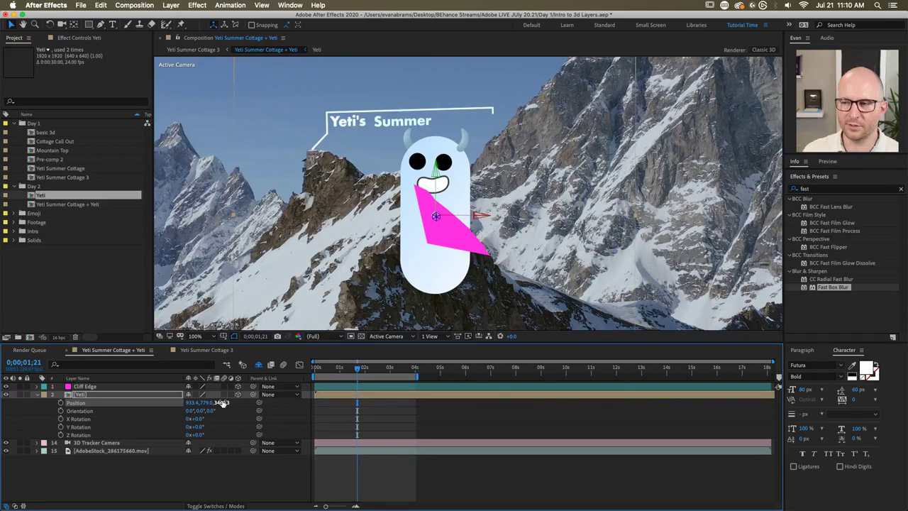
{"action": "mouse_move", "coordinate": [223, 403]}
{"action": "left_mouse_down"}
{"action": "mouse_move", "coordinate": [236, 402]}
{"action": "mouse_move", "coordinate": [221, 402]}
{"action": "left_mouse_up"}
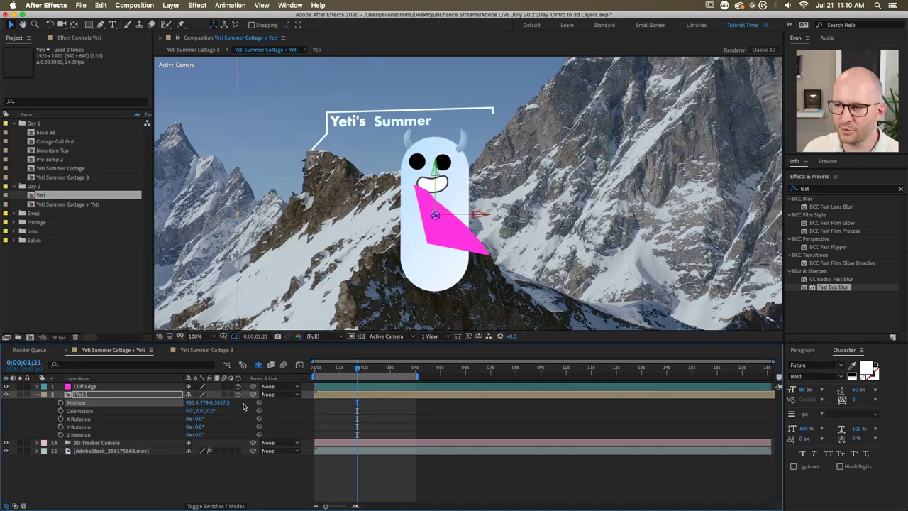
{"action": "left_click_drag", "start_coordinate": [480, 212], "coordinate": [518, 211]}
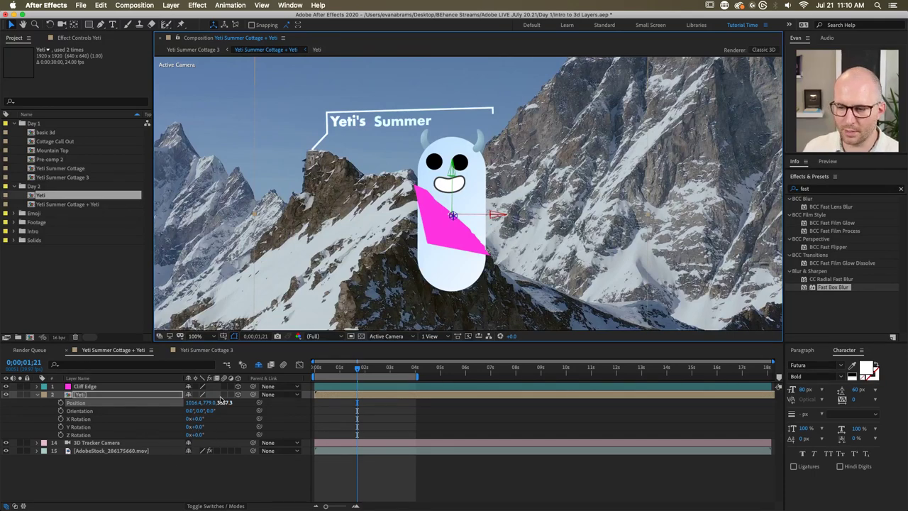
Step: Tilt the Yeti's Orientation to about 352.2°, 13.0°, 31.3° to lean with the slope
{"action": "key", "text": "w"}
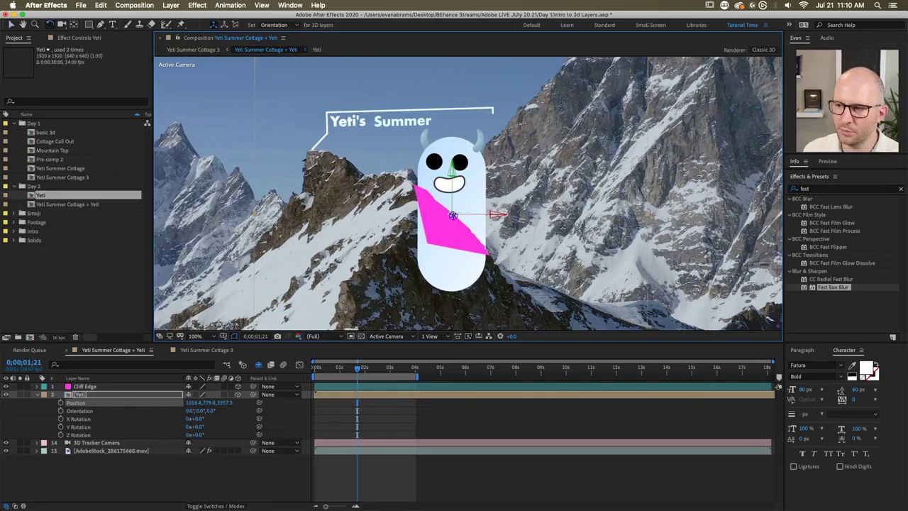
{"action": "left_click_drag", "start_coordinate": [496, 212], "coordinate": [482, 232]}
{"action": "left_click_drag", "start_coordinate": [684, 145], "coordinate": [724, 142]}
Step: Fit the frame, preview the shot from the start, then return to the first frame
{"action": "key", "text": "comma"}
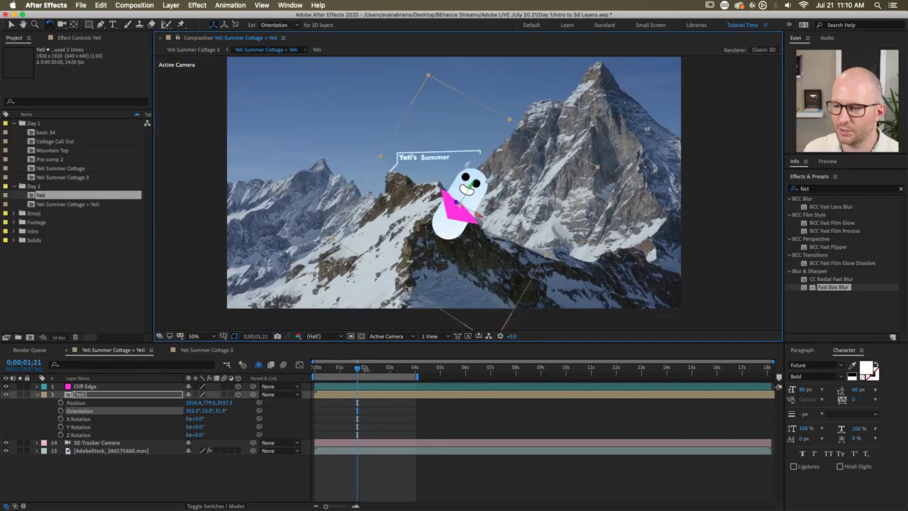
{"action": "left_click", "coordinate": [363, 371]}
{"action": "left_click_drag", "start_coordinate": [363, 371], "coordinate": [307, 376]}
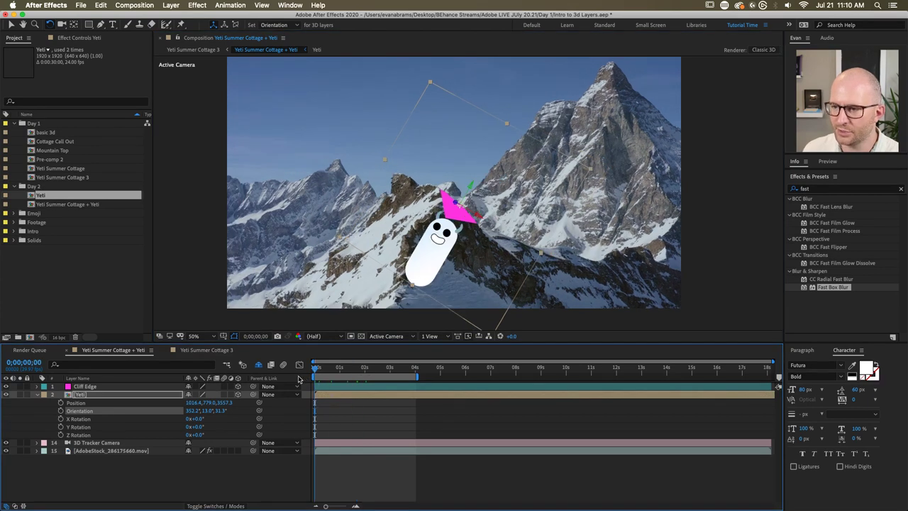
{"action": "key", "text": "space"}
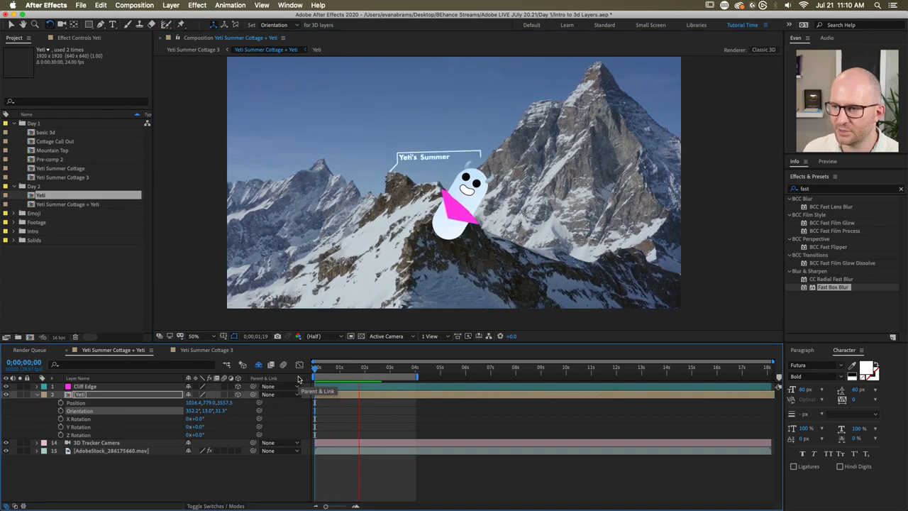
{"action": "left_click", "coordinate": [360, 369]}
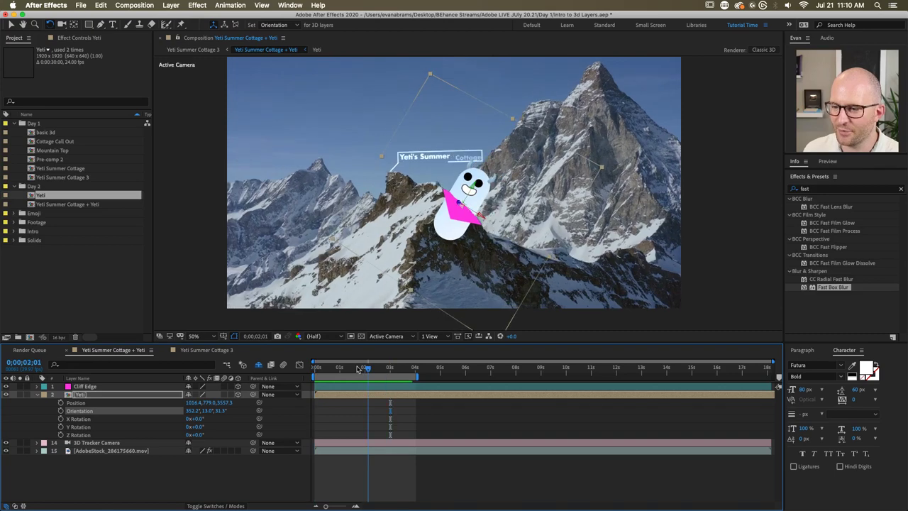
{"action": "left_click_drag", "start_coordinate": [359, 369], "coordinate": [343, 369]}
{"action": "scroll", "coordinate": [448, 215], "scroll_direction": "up", "scroll_amount": 2}
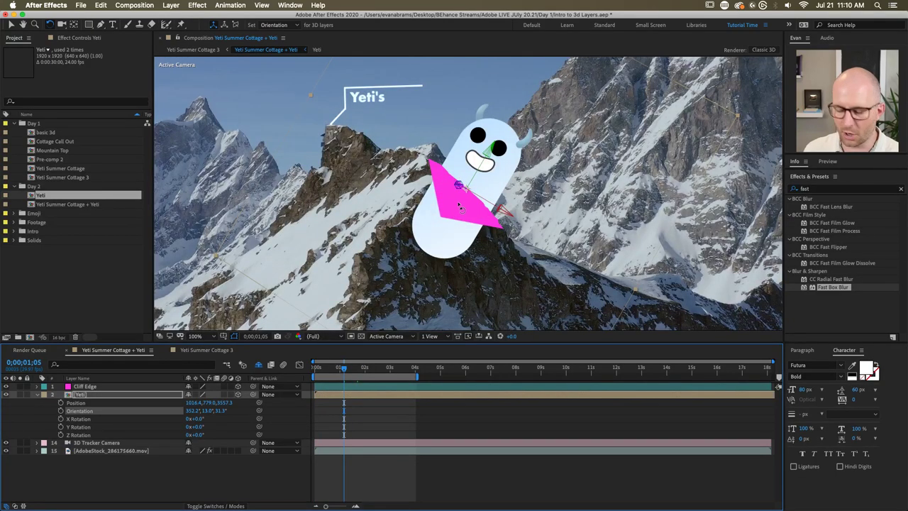
{"action": "key", "text": "v"}
{"action": "left_click", "coordinate": [354, 488]}
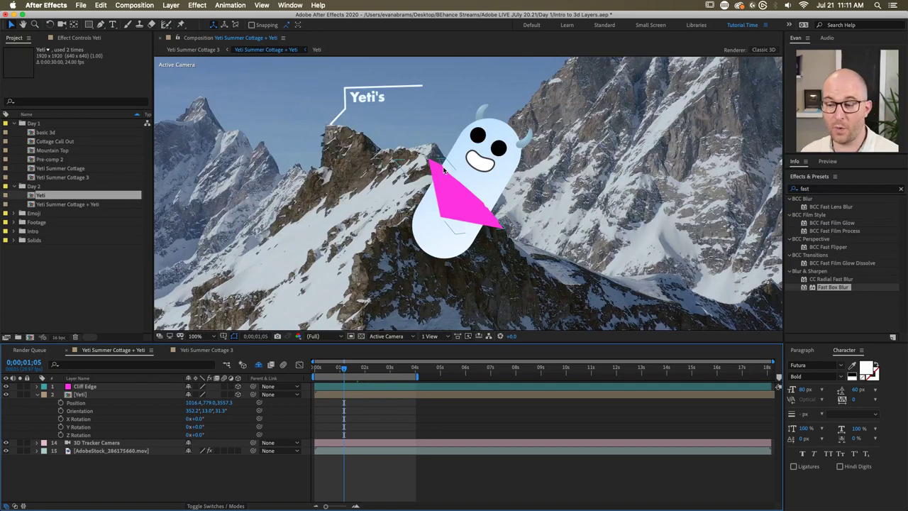
{"action": "left_click_drag", "start_coordinate": [343, 367], "coordinate": [375, 366]}
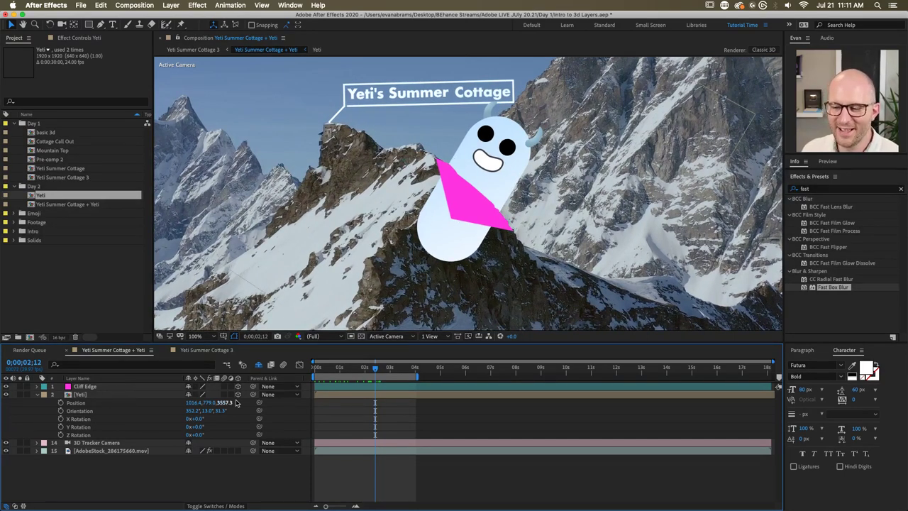
Step: Show the Modes columns and open the Yeti layer's TrkMat dropdown
{"action": "left_click", "coordinate": [204, 506]}
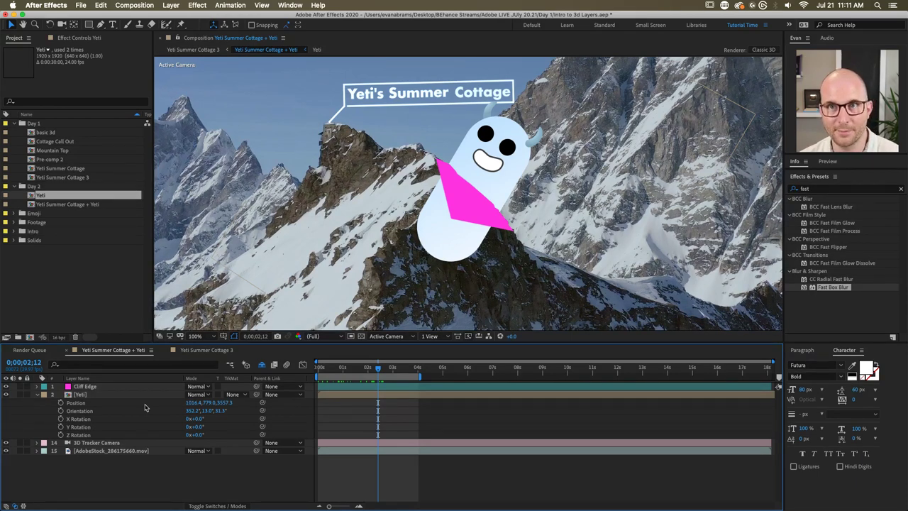
{"action": "left_click", "coordinate": [105, 396]}
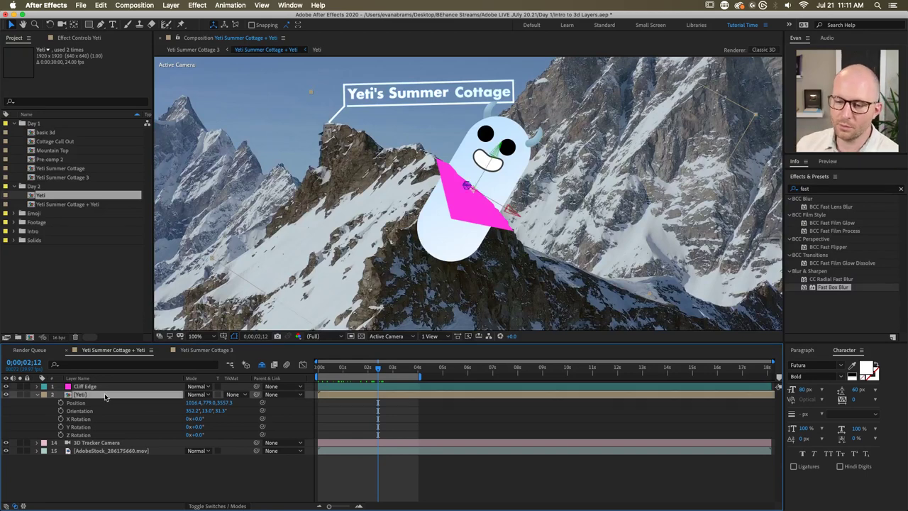
{"action": "left_click", "coordinate": [236, 395]}
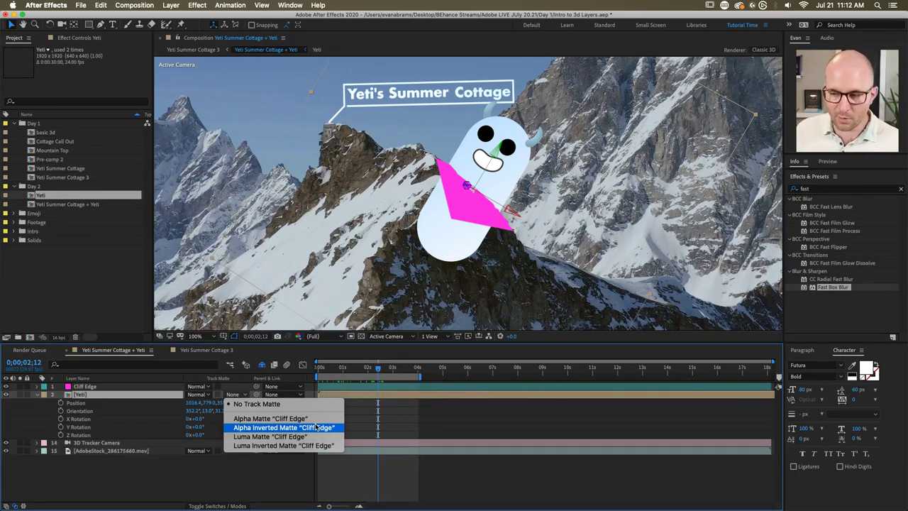
{"action": "left_click", "coordinate": [317, 427]}
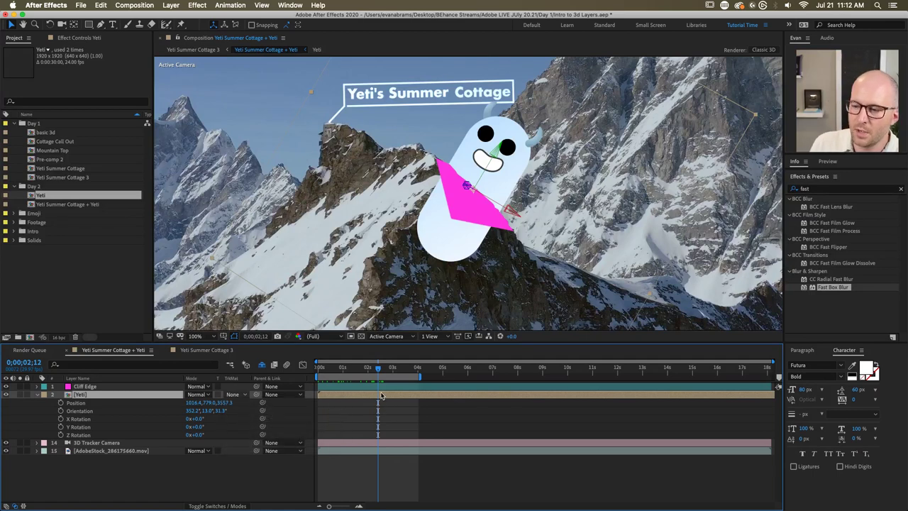
{"action": "left_click", "coordinate": [369, 387]}
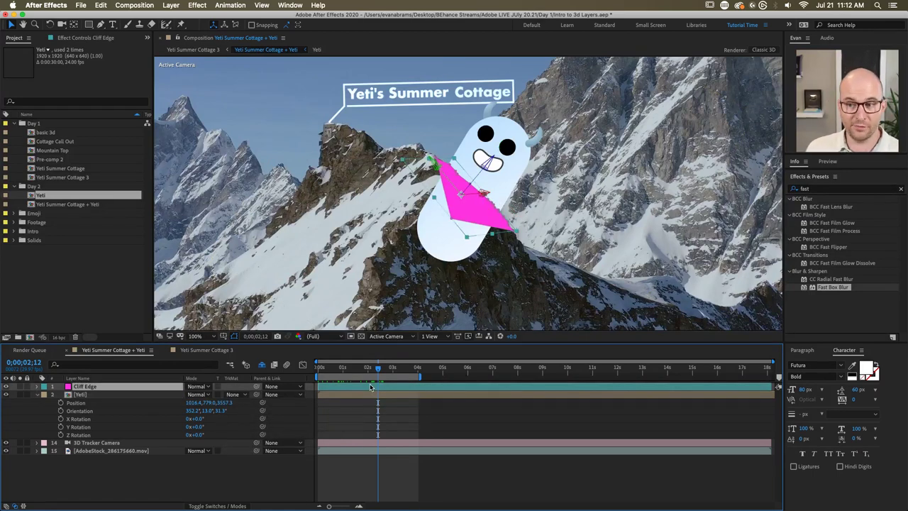
{"action": "left_click", "coordinate": [20, 386]}
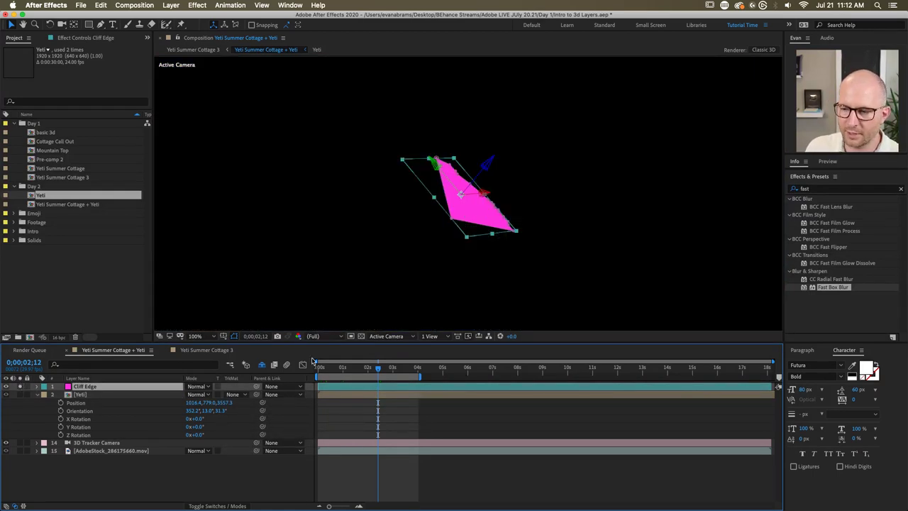
{"action": "left_click", "coordinate": [299, 336]}
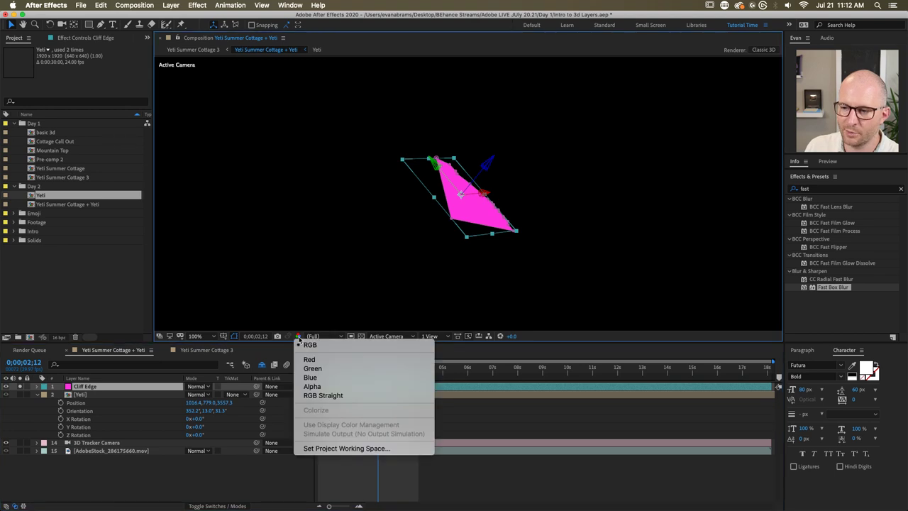
{"action": "left_click", "coordinate": [313, 387]}
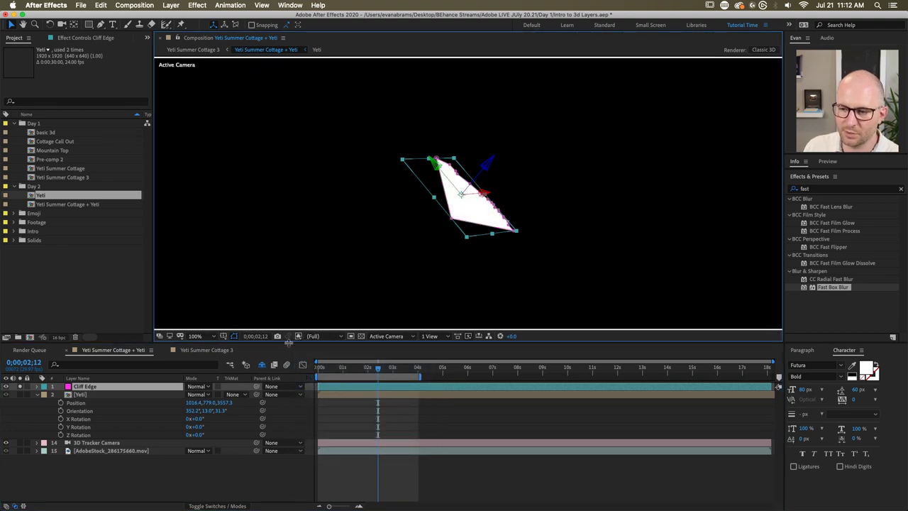
{"action": "left_click", "coordinate": [304, 467]}
{"action": "scroll", "coordinate": [442, 261], "scroll_direction": "down", "scroll_amount": 2}
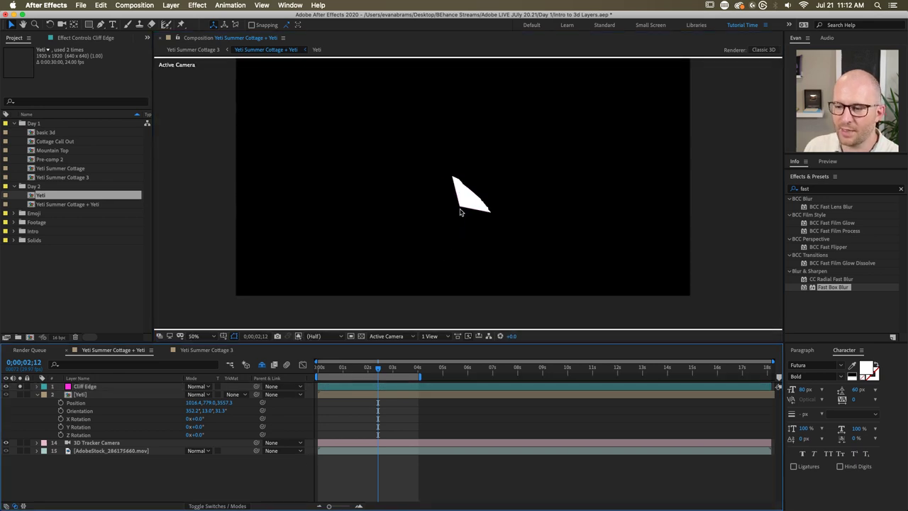
{"action": "left_click", "coordinate": [105, 386]}
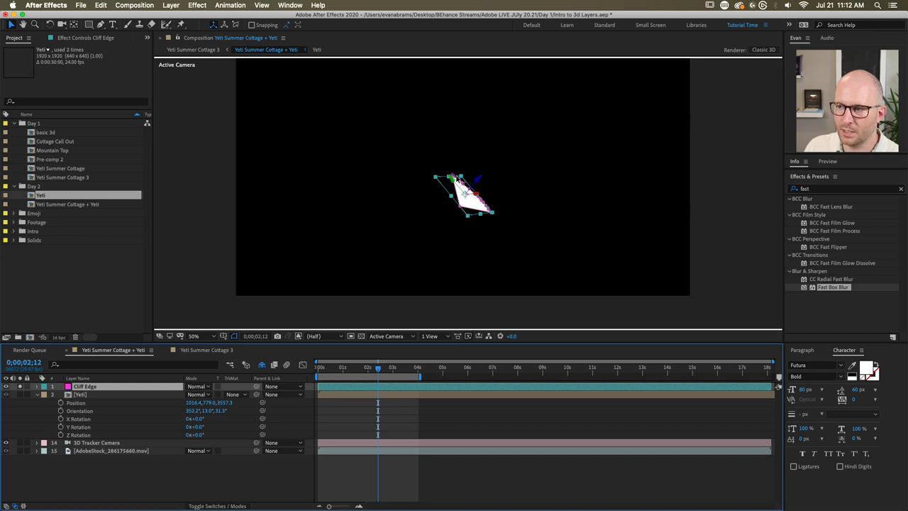
{"action": "left_click", "coordinate": [298, 336]}
{"action": "left_click", "coordinate": [305, 345]}
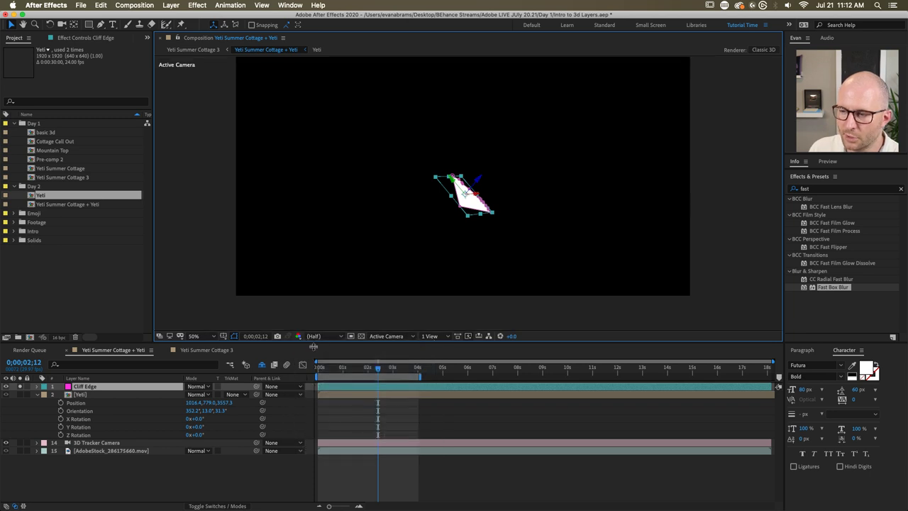
{"action": "left_click", "coordinate": [21, 386]}
{"action": "key", "text": "slash"}
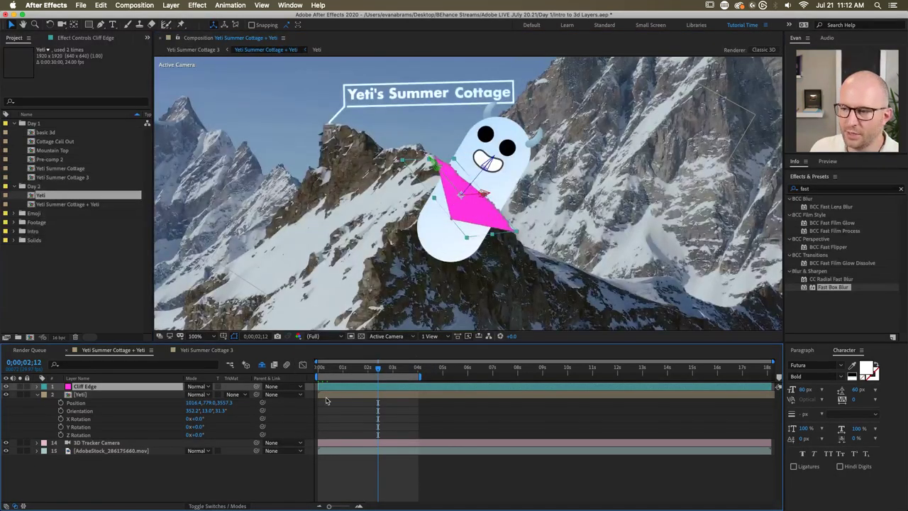
{"action": "left_click", "coordinate": [144, 396]}
{"action": "left_click", "coordinate": [233, 394]}
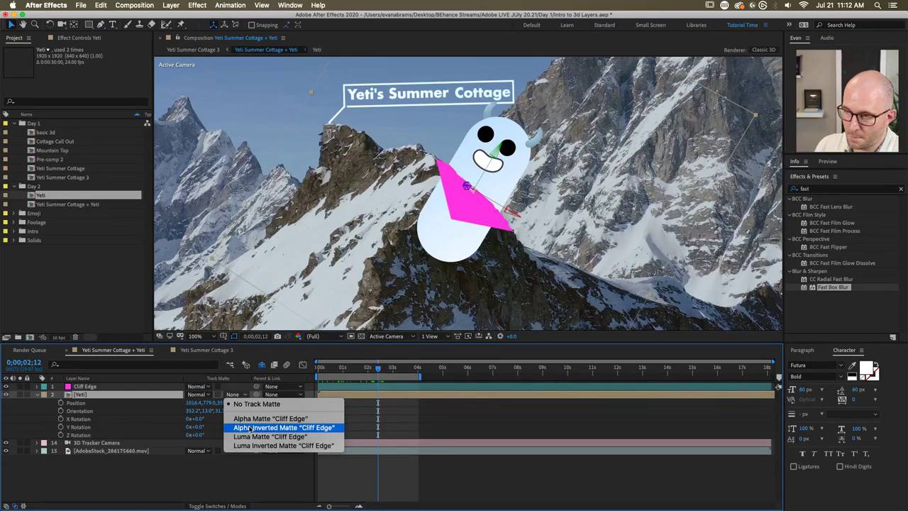
{"action": "left_click", "coordinate": [250, 428]}
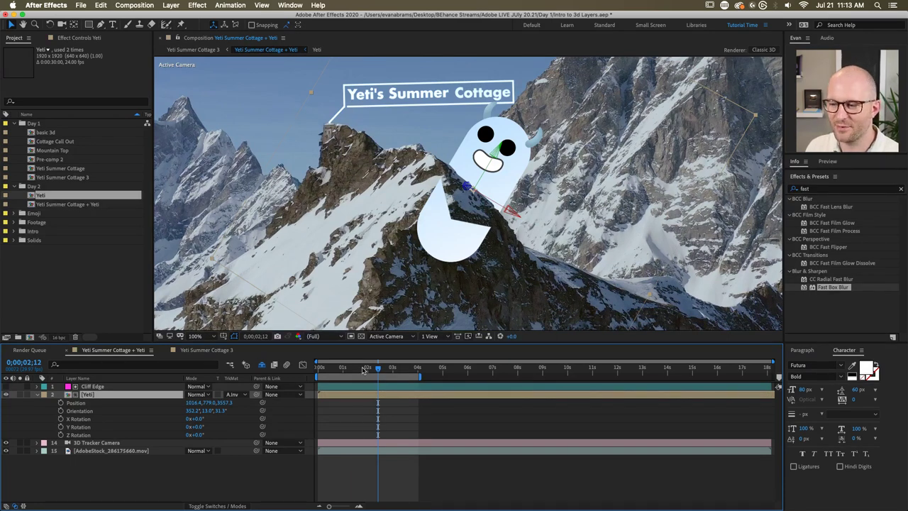
{"action": "key", "text": "space"}
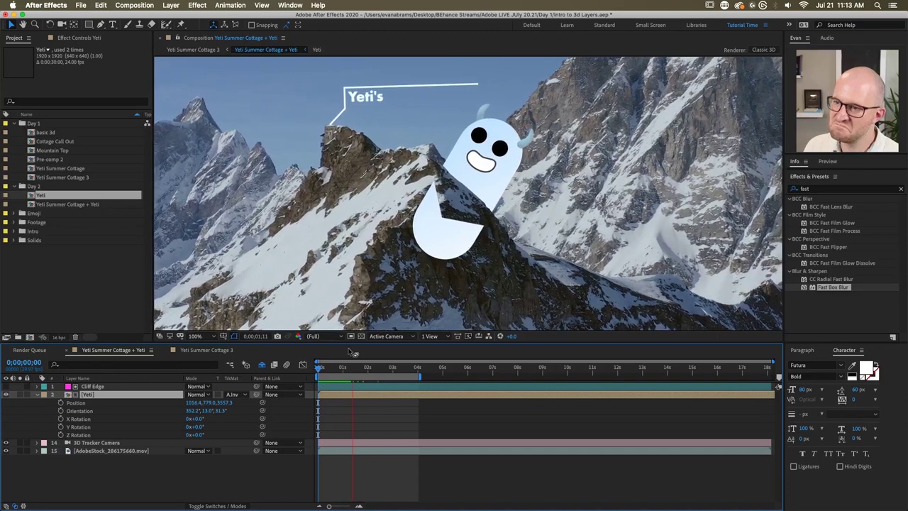
{"action": "key", "text": "space"}
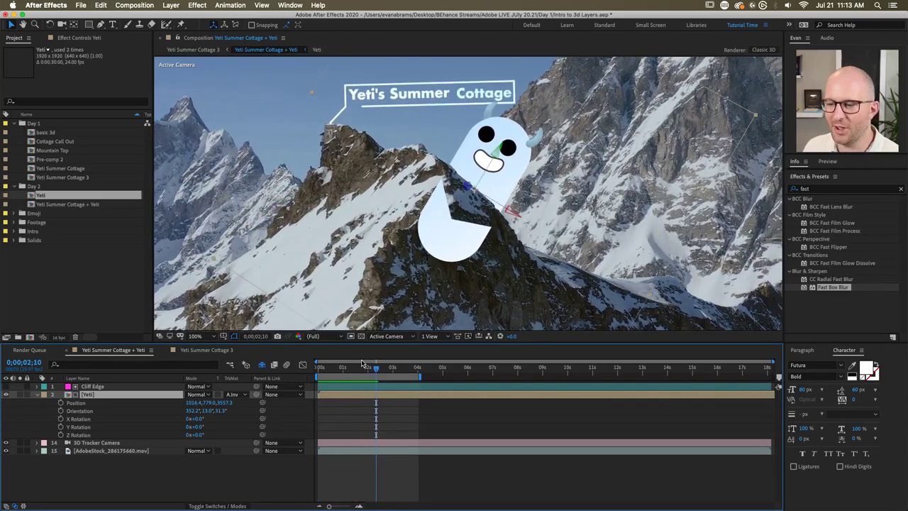
{"action": "mouse_move", "coordinate": [374, 368]}
{"action": "left_mouse_down"}
{"action": "mouse_move", "coordinate": [392, 369]}
{"action": "mouse_move", "coordinate": [378, 371]}
{"action": "left_mouse_up"}
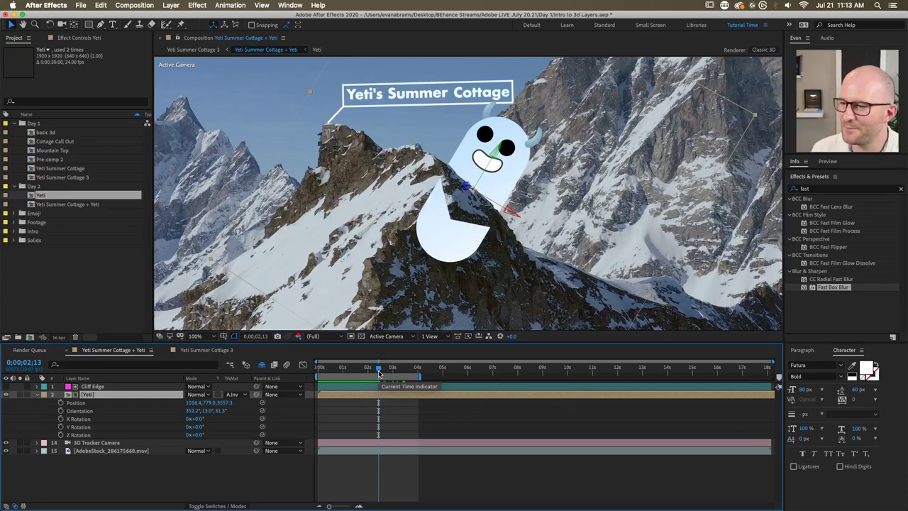
{"action": "key", "text": "Home"}
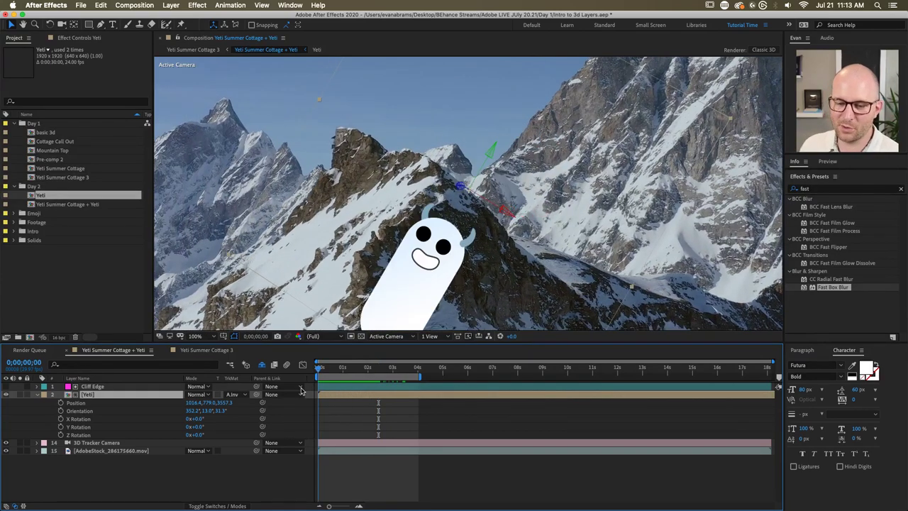
Step: Move the playhead to about 0;00;01;22 and open the Yeti layer's TrkMat dropdown
{"action": "left_click", "coordinate": [379, 368]}
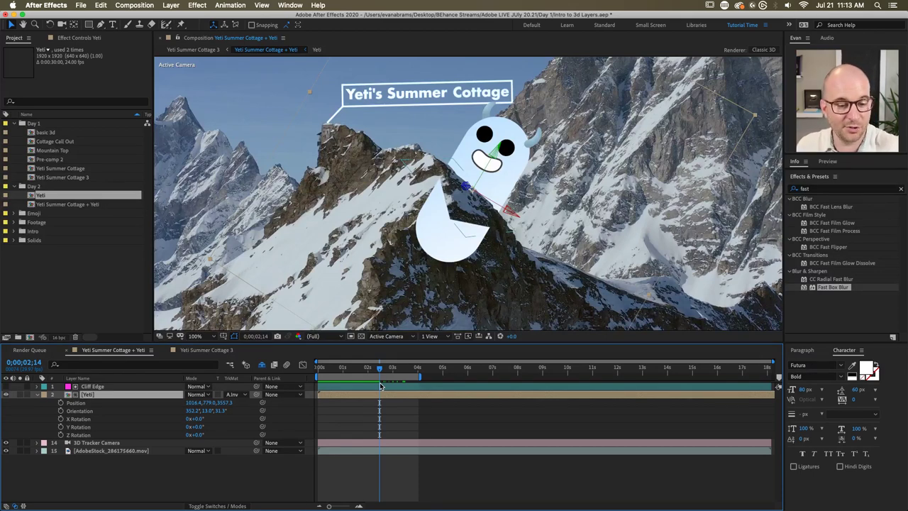
{"action": "mouse_move", "coordinate": [378, 368]}
{"action": "left_mouse_down"}
{"action": "mouse_move", "coordinate": [300, 372]}
{"action": "mouse_move", "coordinate": [379, 369]}
{"action": "mouse_move", "coordinate": [363, 368]}
{"action": "left_mouse_up"}
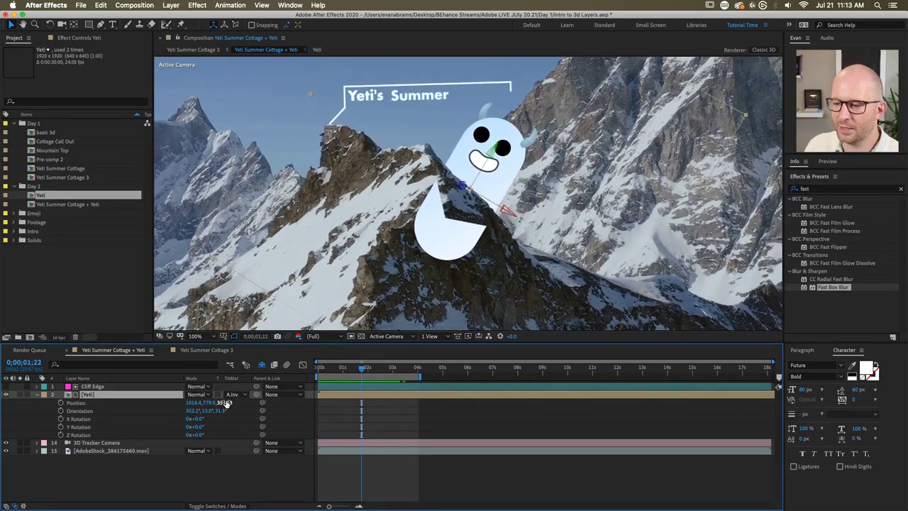
{"action": "left_click", "coordinate": [231, 394]}
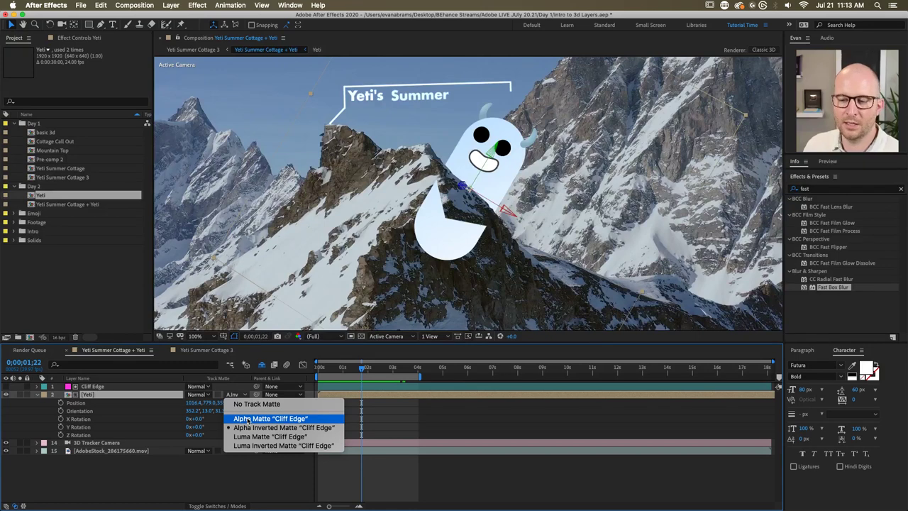
{"action": "left_click", "coordinate": [246, 420]}
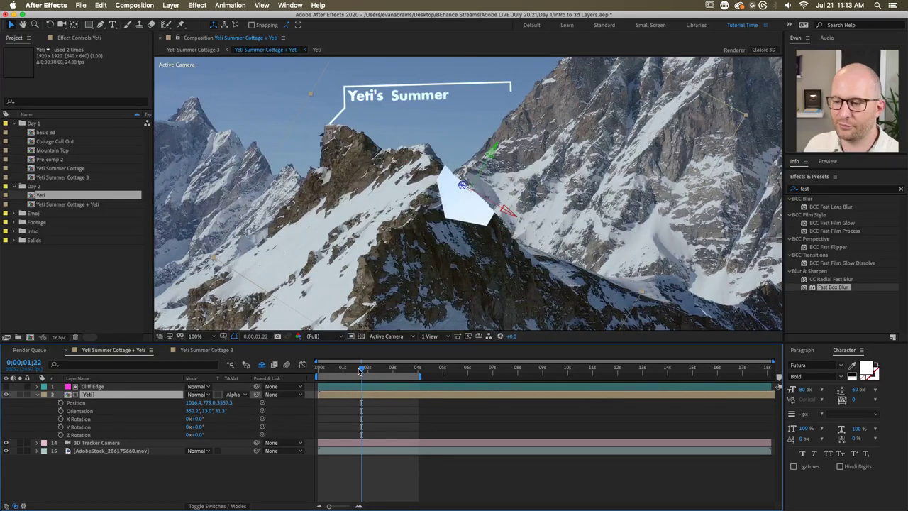
{"action": "mouse_move", "coordinate": [361, 370]}
{"action": "left_mouse_down"}
{"action": "mouse_move", "coordinate": [297, 381]}
{"action": "mouse_move", "coordinate": [376, 376]}
{"action": "left_mouse_up"}
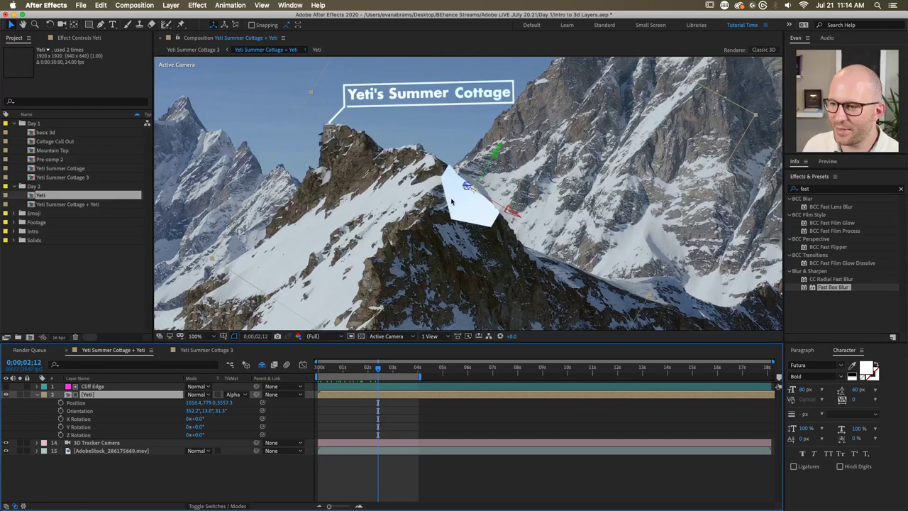
{"action": "left_click", "coordinate": [245, 394]}
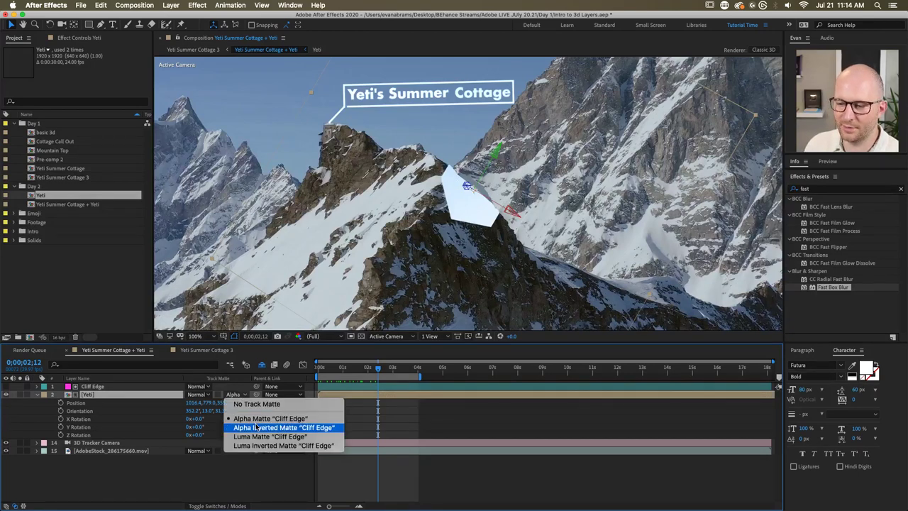
{"action": "left_click", "coordinate": [250, 422]}
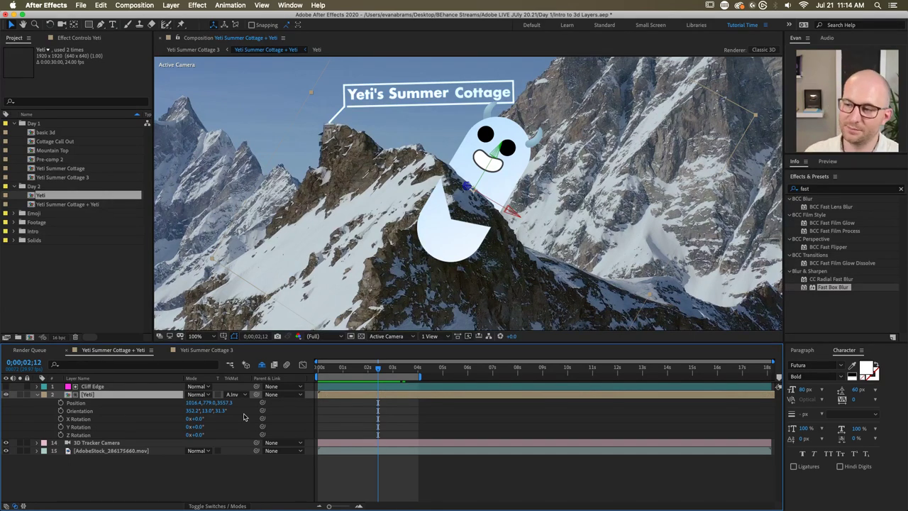
{"action": "mouse_move", "coordinate": [357, 368]}
{"action": "left_mouse_down"}
{"action": "mouse_move", "coordinate": [327, 376]}
{"action": "mouse_move", "coordinate": [342, 387]}
{"action": "mouse_move", "coordinate": [390, 383]}
{"action": "mouse_move", "coordinate": [368, 382]}
{"action": "left_mouse_up"}
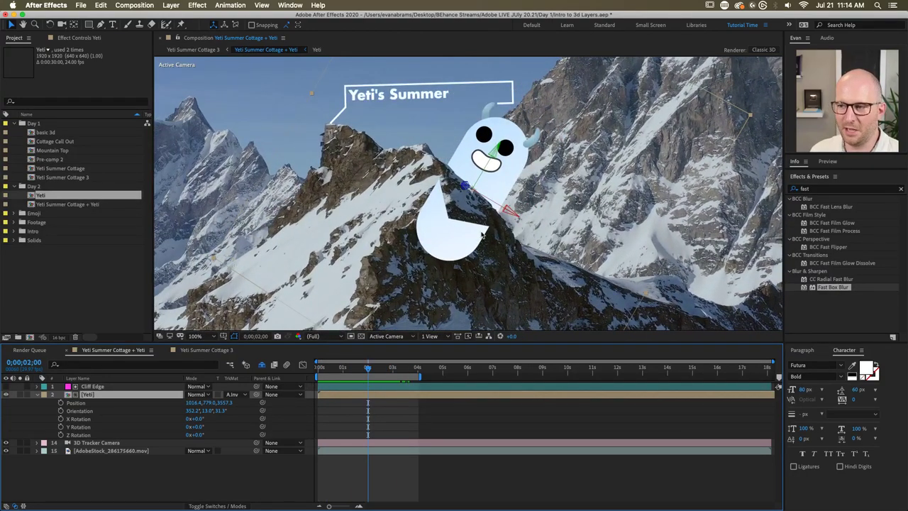
{"action": "scroll", "coordinate": [475, 241], "scroll_direction": "down", "scroll_amount": 2}
{"action": "mouse_move", "coordinate": [368, 369]}
{"action": "left_mouse_down"}
{"action": "mouse_move", "coordinate": [319, 370]}
{"action": "mouse_move", "coordinate": [360, 369]}
{"action": "left_mouse_up"}
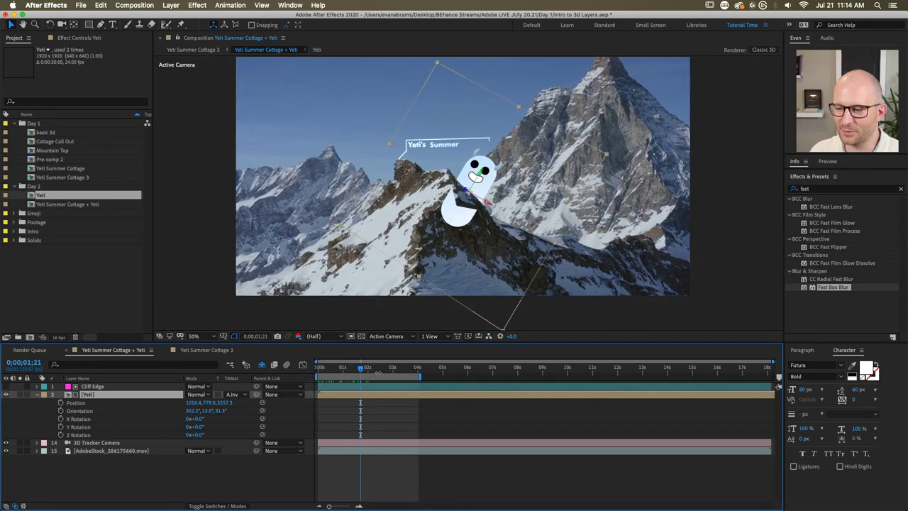
Step: Draw a closed Pen mask around the Yeti and nudge its bottom vertex
{"action": "left_click", "coordinate": [101, 25]}
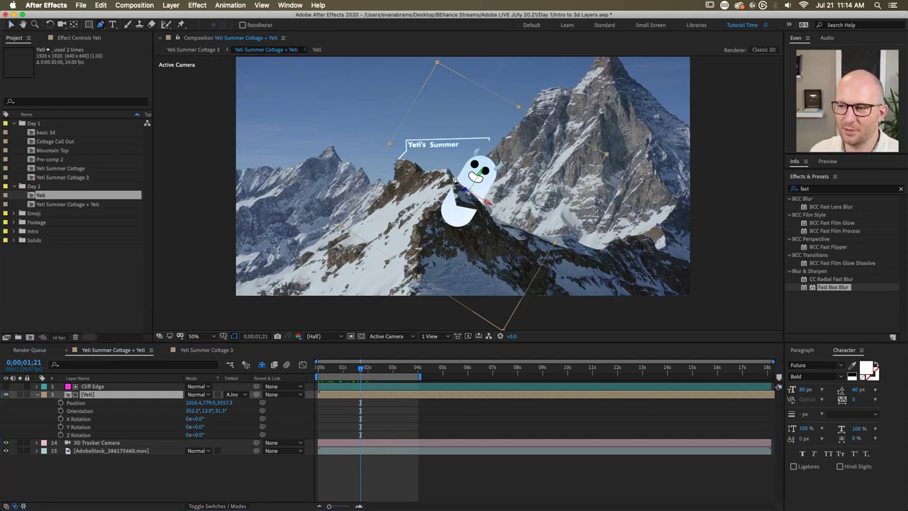
{"action": "scroll", "coordinate": [454, 182], "scroll_direction": "up", "scroll_amount": 2}
{"action": "left_click", "coordinate": [446, 173]}
{"action": "left_click", "coordinate": [474, 212]}
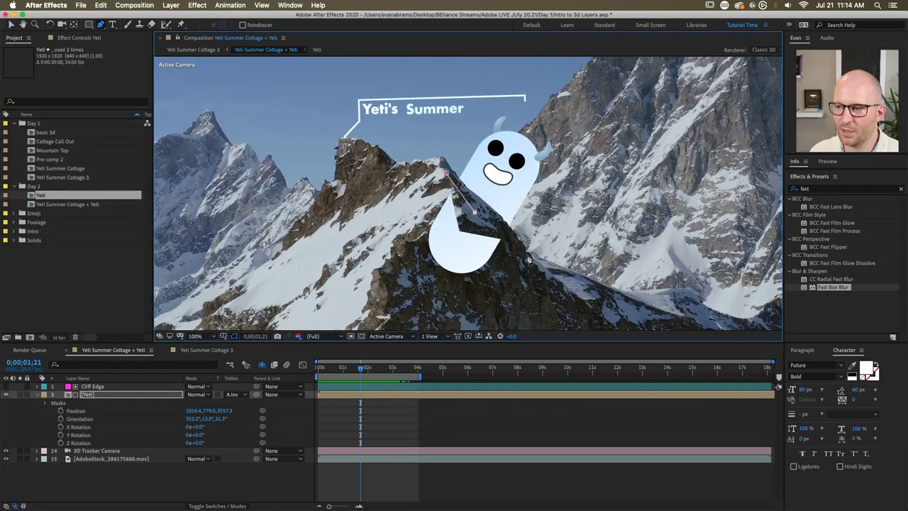
{"action": "left_click", "coordinate": [527, 260]}
{"action": "scroll", "coordinate": [626, 126], "scroll_direction": "down", "scroll_amount": 2}
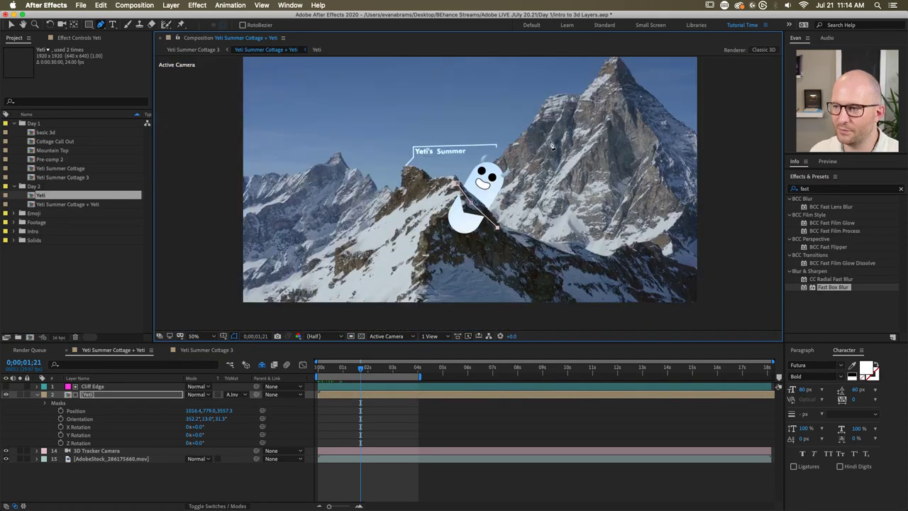
{"action": "left_click", "coordinate": [486, 127]}
{"action": "left_click", "coordinate": [457, 179]}
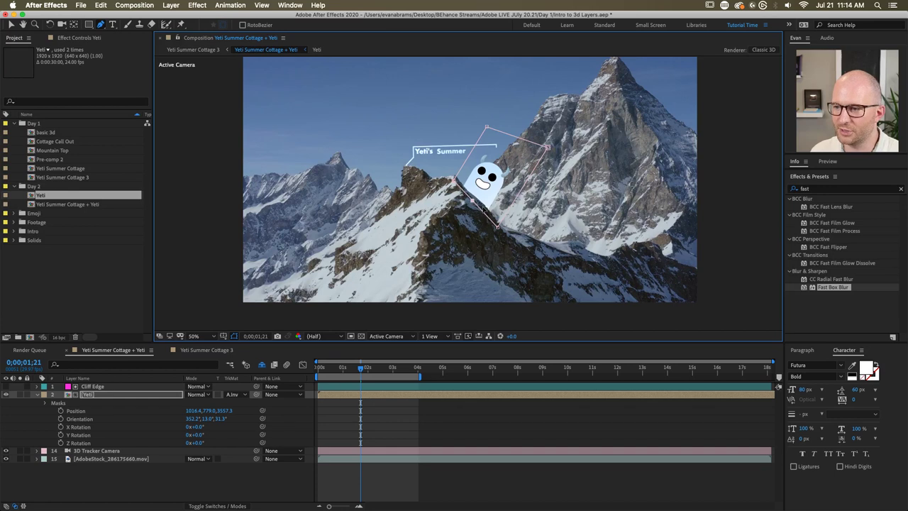
{"action": "left_click_drag", "start_coordinate": [496, 227], "coordinate": [500, 229]}
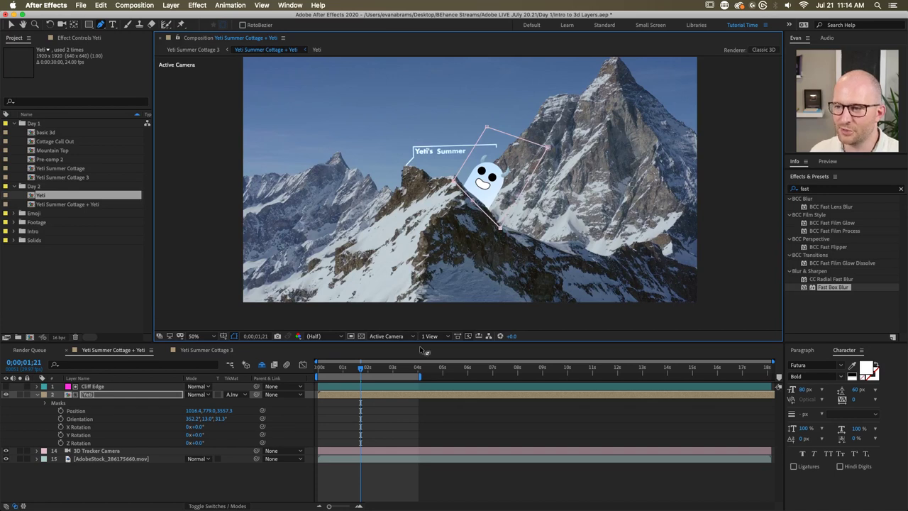
{"action": "left_click", "coordinate": [133, 396]}
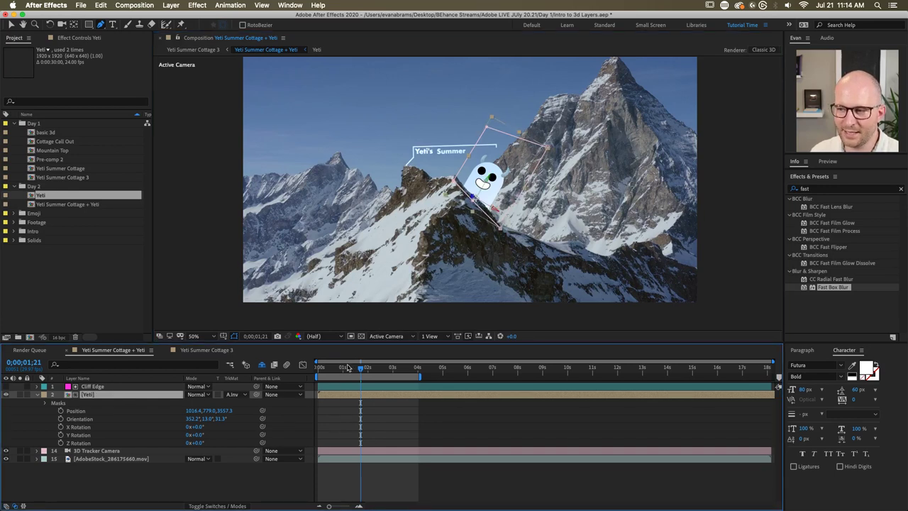
Step: Preview the masked Yeti around 0;00;00;19 and view the comp at full size
{"action": "left_click_drag", "start_coordinate": [347, 367], "coordinate": [317, 367]}
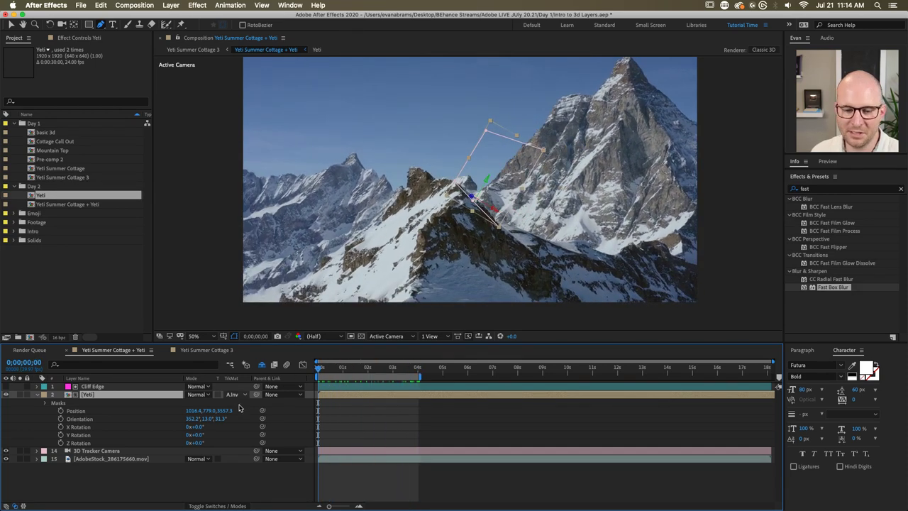
{"action": "left_click", "coordinate": [301, 489]}
{"action": "key", "text": "space"}
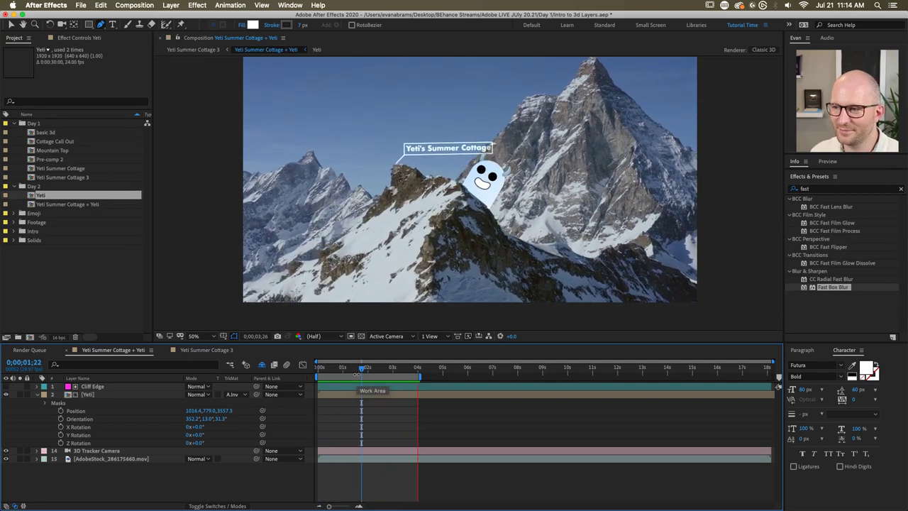
{"action": "key", "text": "space"}
{"action": "mouse_move", "coordinate": [350, 370]}
{"action": "left_mouse_down"}
{"action": "mouse_move", "coordinate": [387, 369]}
{"action": "mouse_move", "coordinate": [330, 377]}
{"action": "mouse_move", "coordinate": [337, 373]}
{"action": "left_mouse_up"}
{"action": "left_click", "coordinate": [482, 181]}
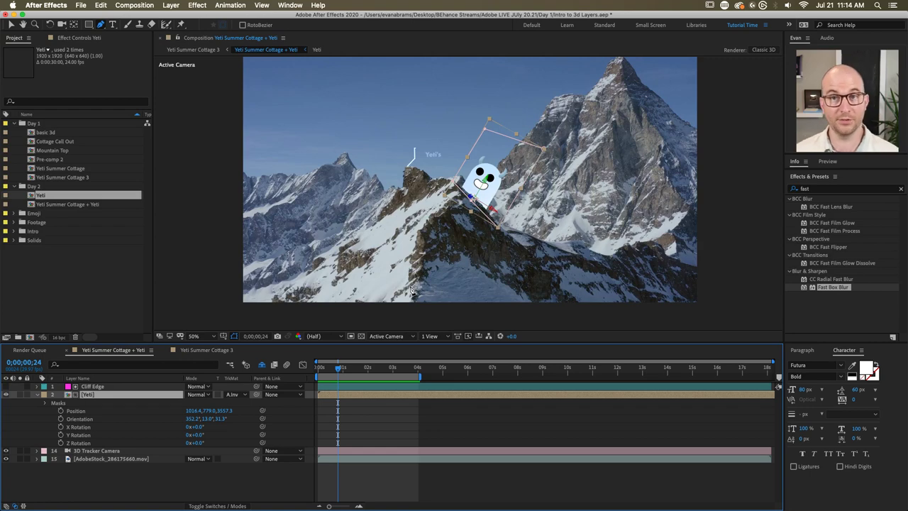
{"action": "key", "text": "period"}
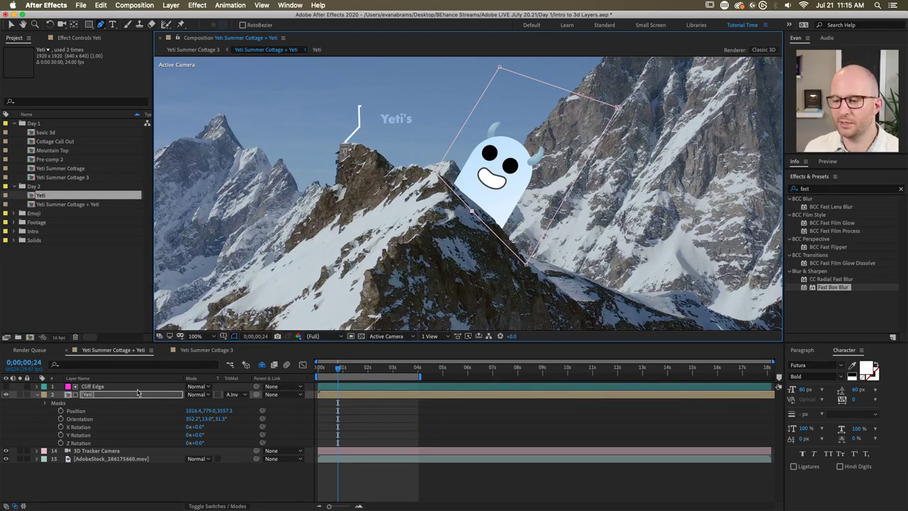
Step: Make the Cliff Edge layer visible and collapse the Yeti layer's transform properties
{"action": "left_click", "coordinate": [108, 387]}
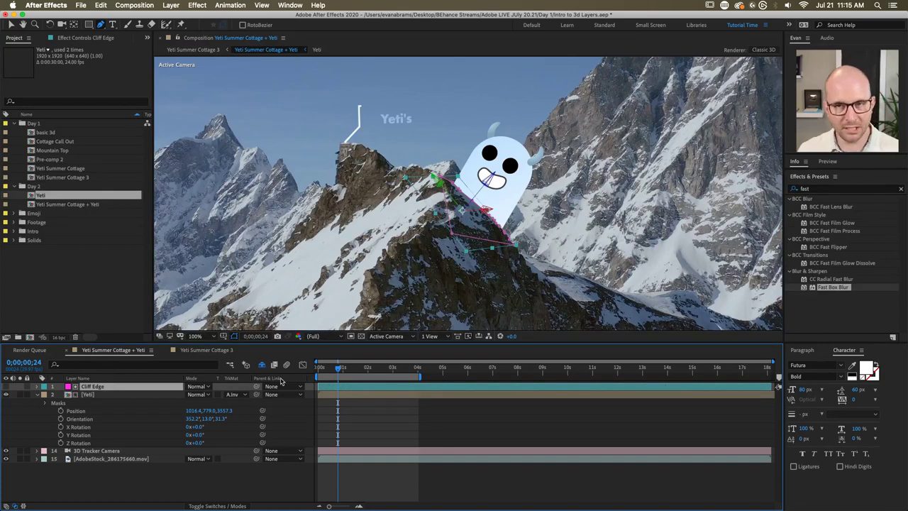
{"action": "left_click", "coordinate": [335, 394]}
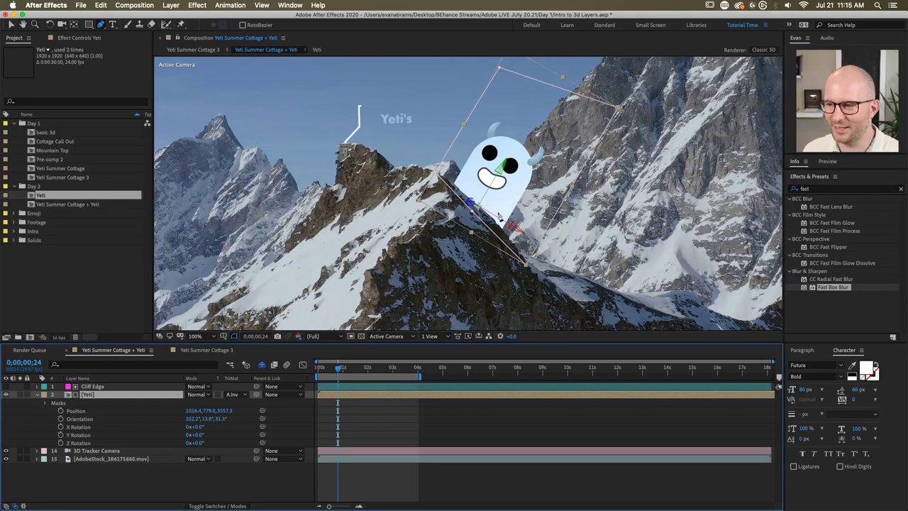
{"action": "mouse_move", "coordinate": [340, 367]}
{"action": "left_mouse_down"}
{"action": "mouse_move", "coordinate": [397, 368]}
{"action": "mouse_move", "coordinate": [314, 373]}
{"action": "mouse_move", "coordinate": [418, 370]}
{"action": "mouse_move", "coordinate": [347, 369]}
{"action": "left_mouse_up"}
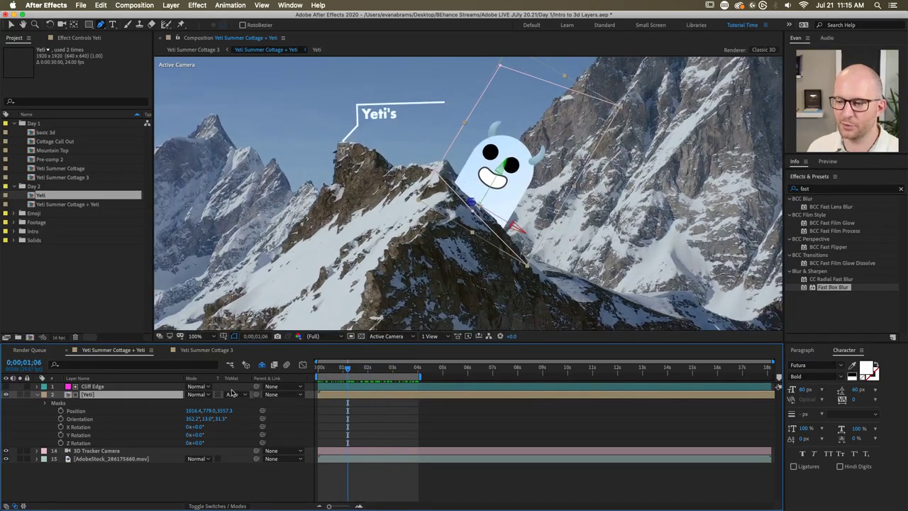
{"action": "left_click", "coordinate": [119, 387]}
{"action": "left_click", "coordinate": [6, 387]}
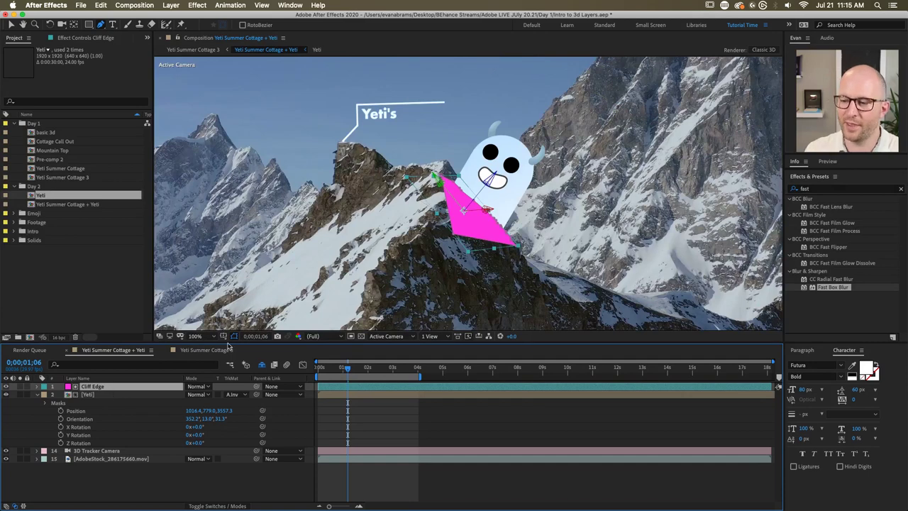
{"action": "left_click", "coordinate": [114, 394]}
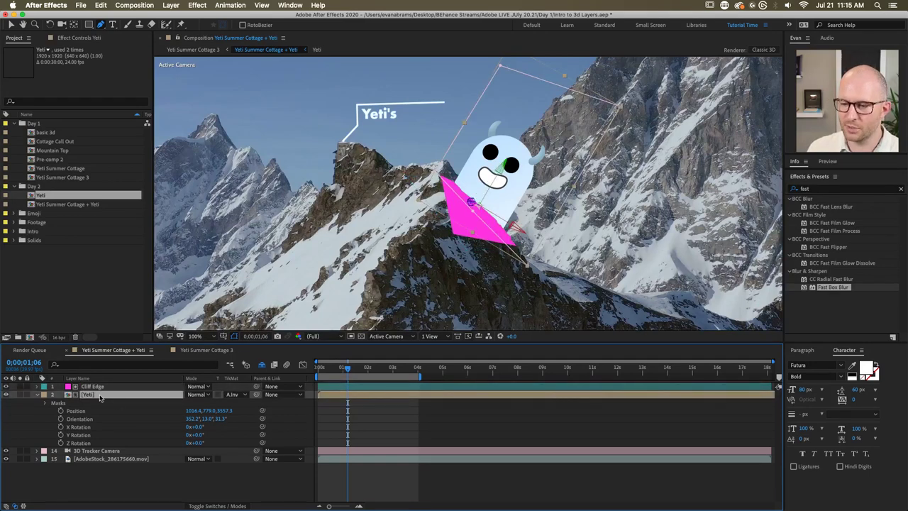
{"action": "left_click", "coordinate": [37, 396]}
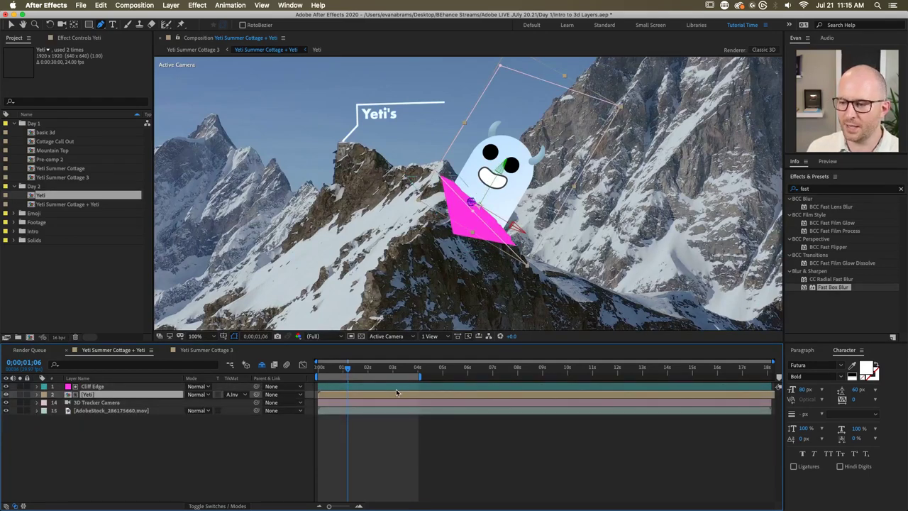
Step: Scale the Yeti layer down to 68%
{"action": "key", "text": "v"}
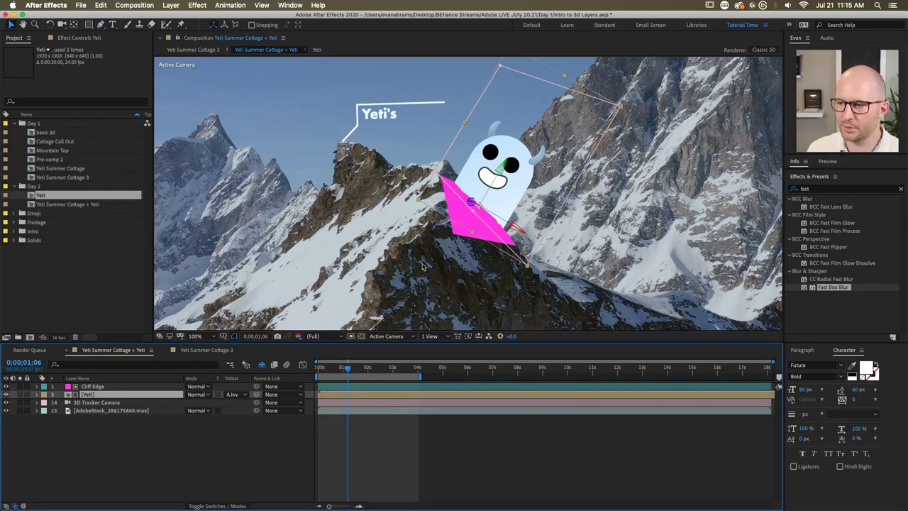
{"action": "key", "text": "s"}
{"action": "left_click_drag", "start_coordinate": [211, 403], "coordinate": [195, 403]}
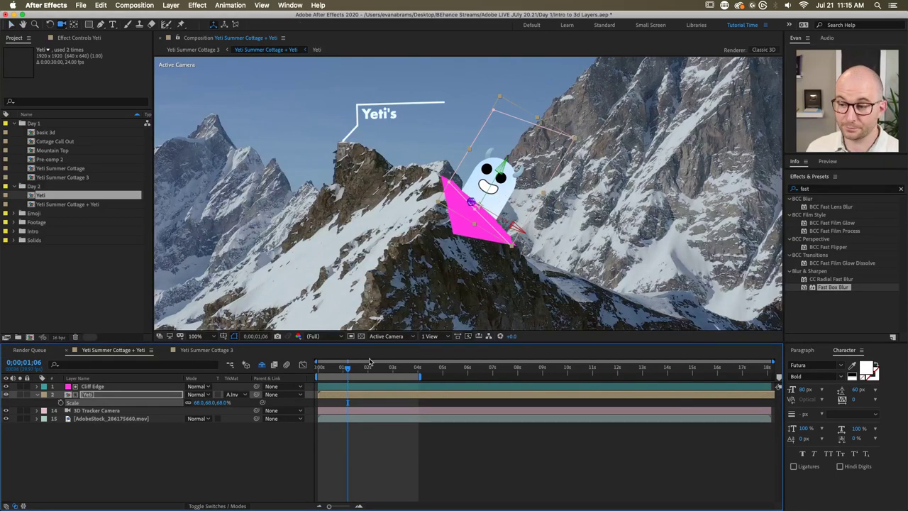
Step: Reposition and tilt the Yeti on the ridge, and hide the Cliff Edge layer
{"action": "left_click", "coordinate": [351, 367]}
{"action": "key", "text": "v"}
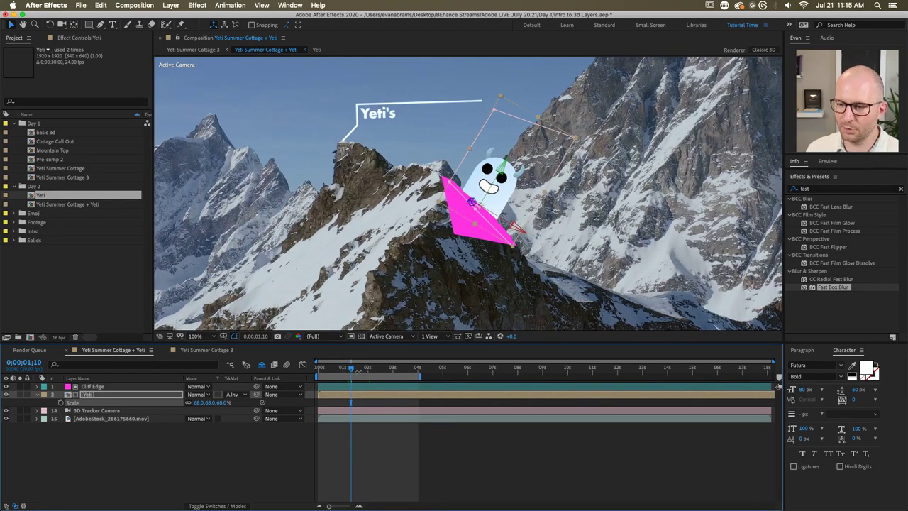
{"action": "key", "text": "space"}
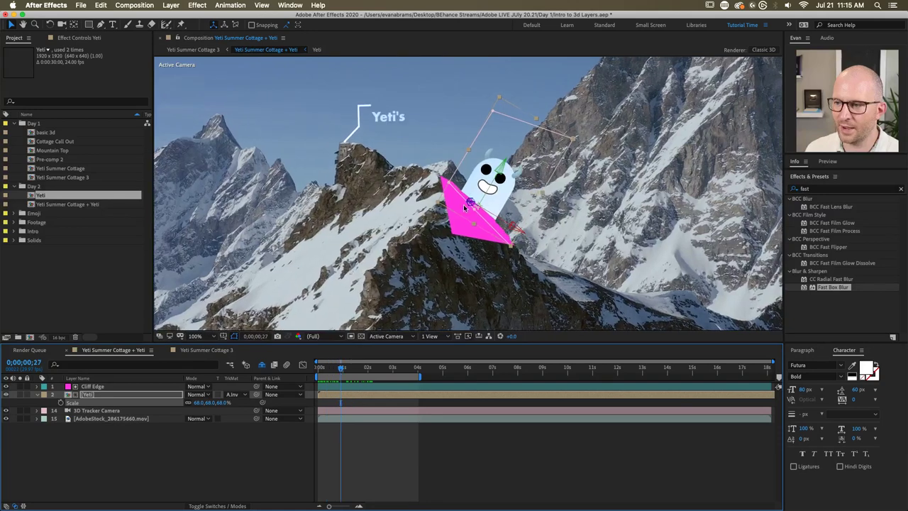
{"action": "left_click_drag", "start_coordinate": [464, 207], "coordinate": [495, 197]}
{"action": "left_click", "coordinate": [6, 387]}
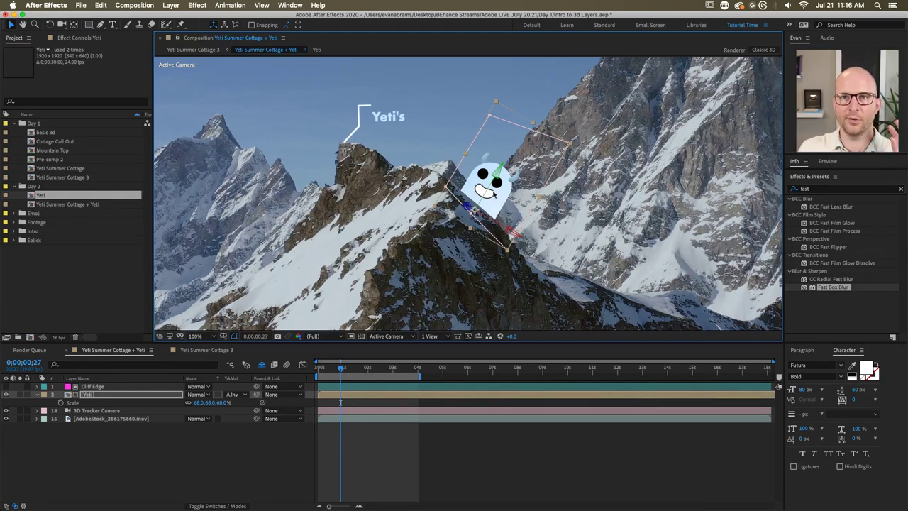
Step: Scrub the timeline to preview the Yeti peeking over the ridge
{"action": "left_click_drag", "start_coordinate": [339, 367], "coordinate": [355, 371]}
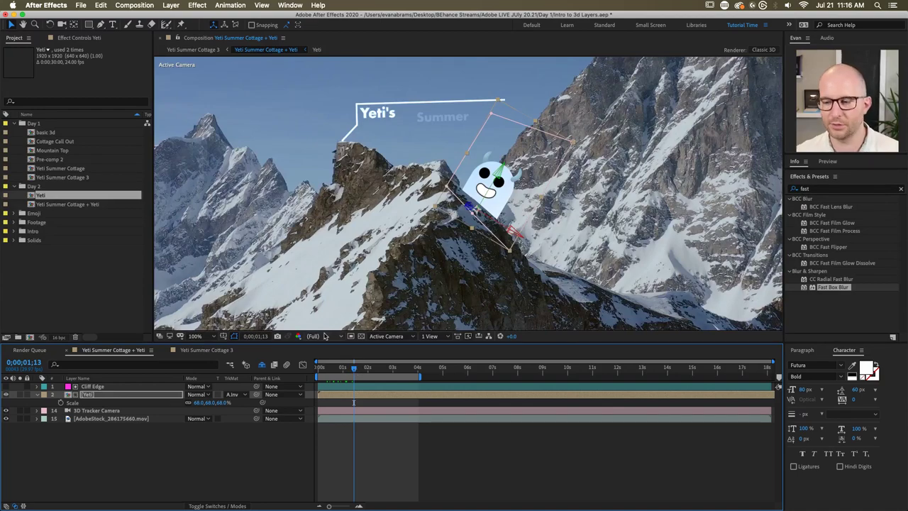
{"action": "left_click_drag", "start_coordinate": [355, 368], "coordinate": [378, 376]}
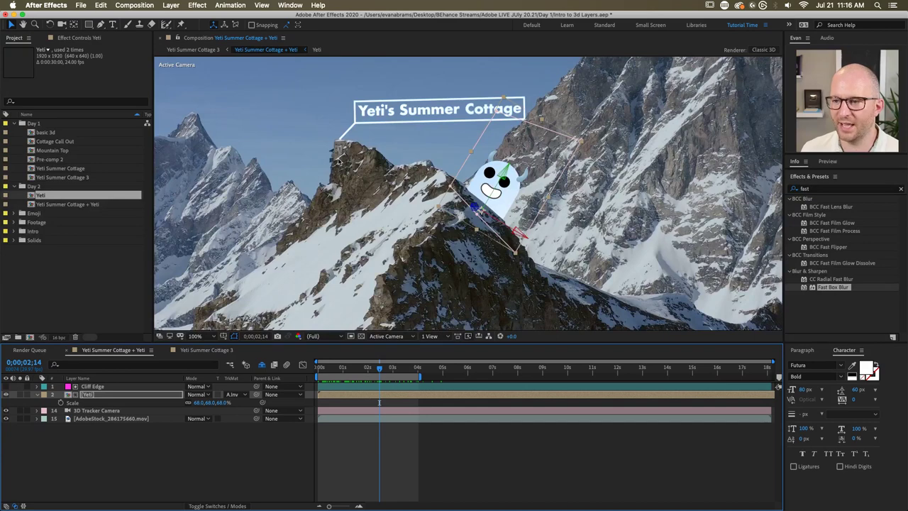
{"action": "left_click_drag", "start_coordinate": [379, 371], "coordinate": [359, 367]}
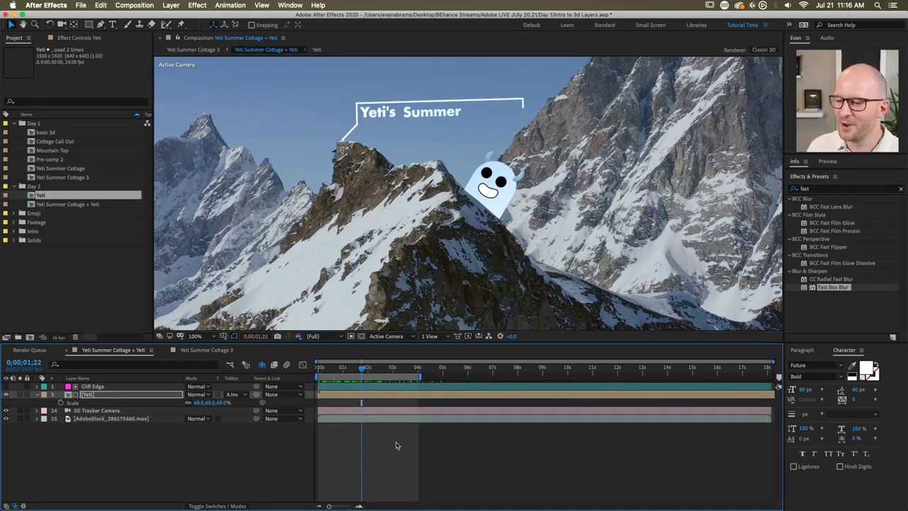
Step: Collapse the Yeti layer and display the mountain footage's 3D Camera Tracker points
{"action": "left_click", "coordinate": [43, 394]}
{"action": "left_click", "coordinate": [39, 396]}
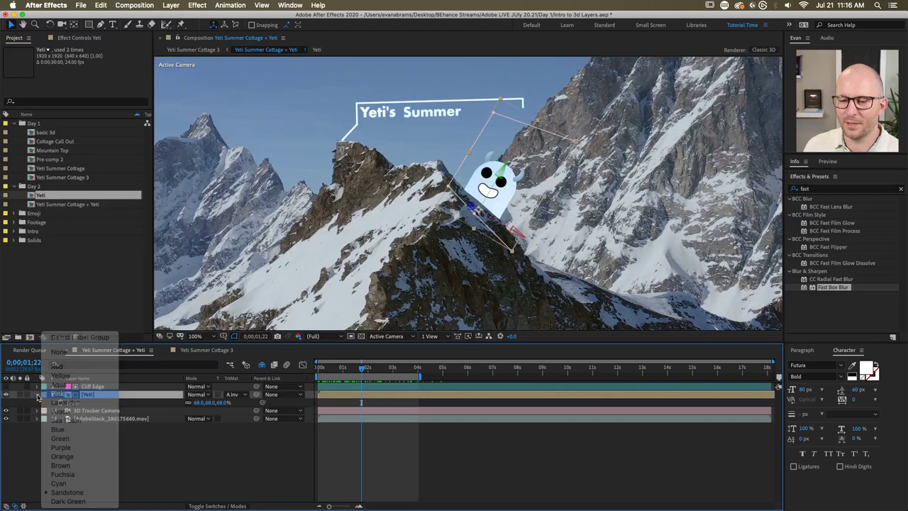
{"action": "left_click", "coordinate": [37, 395]}
{"action": "left_click", "coordinate": [102, 410]}
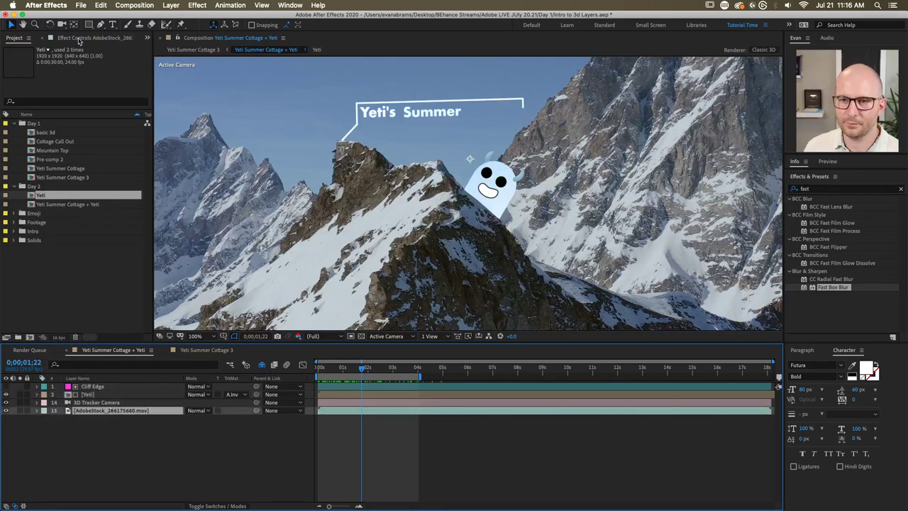
{"action": "left_click", "coordinate": [60, 37]}
{"action": "left_click", "coordinate": [46, 58]}
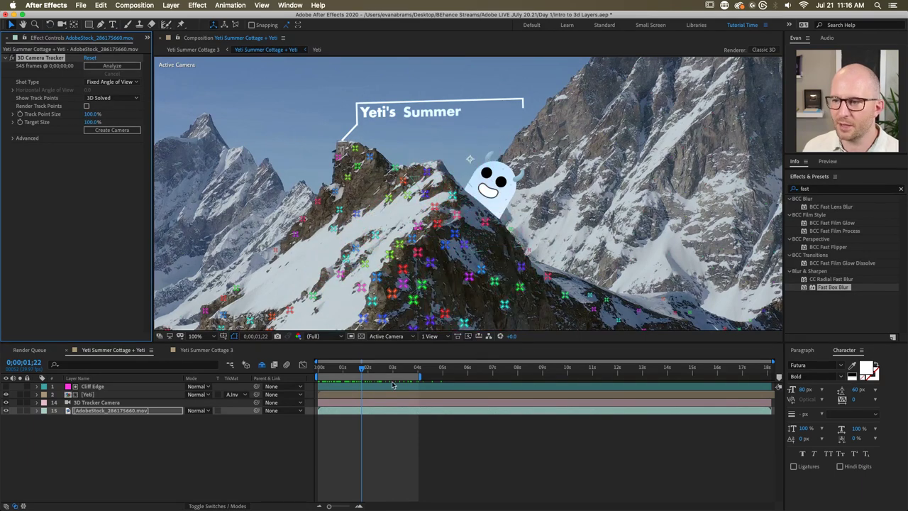
Step: At about 3;12, marquee-select the ridge track points and bring up the layer-creation menu
{"action": "left_click_drag", "start_coordinate": [366, 369], "coordinate": [406, 369]}
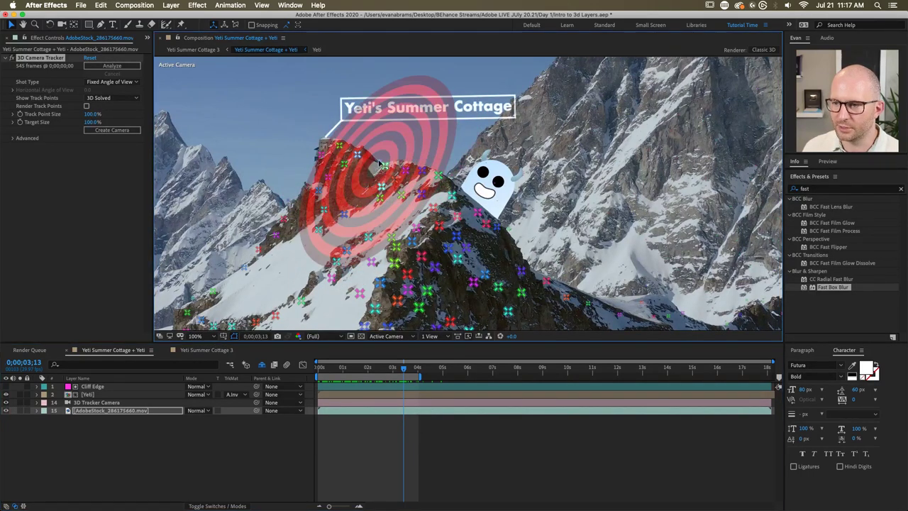
{"action": "mouse_move", "coordinate": [382, 166]}
{"action": "left_mouse_down"}
{"action": "mouse_move", "coordinate": [440, 177]}
{"action": "mouse_move", "coordinate": [427, 202]}
{"action": "mouse_move", "coordinate": [373, 215]}
{"action": "left_mouse_up"}
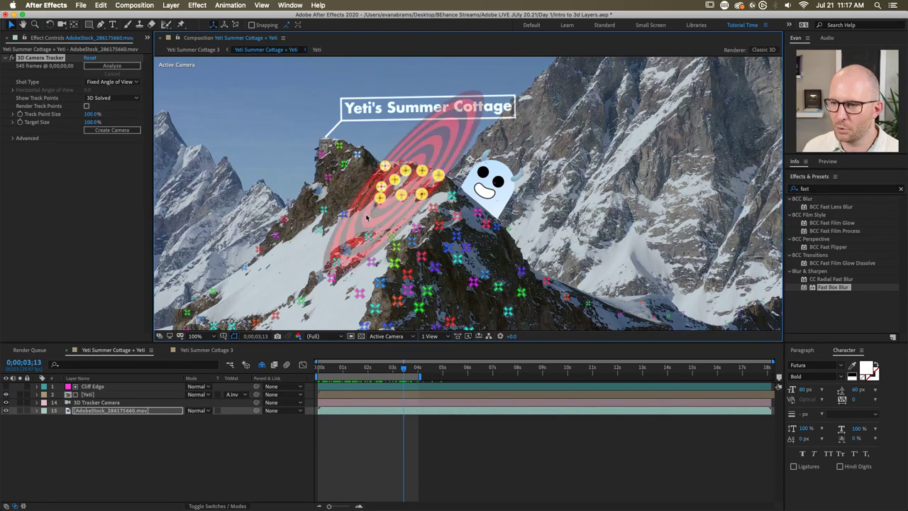
{"action": "right_click", "coordinate": [402, 195]}
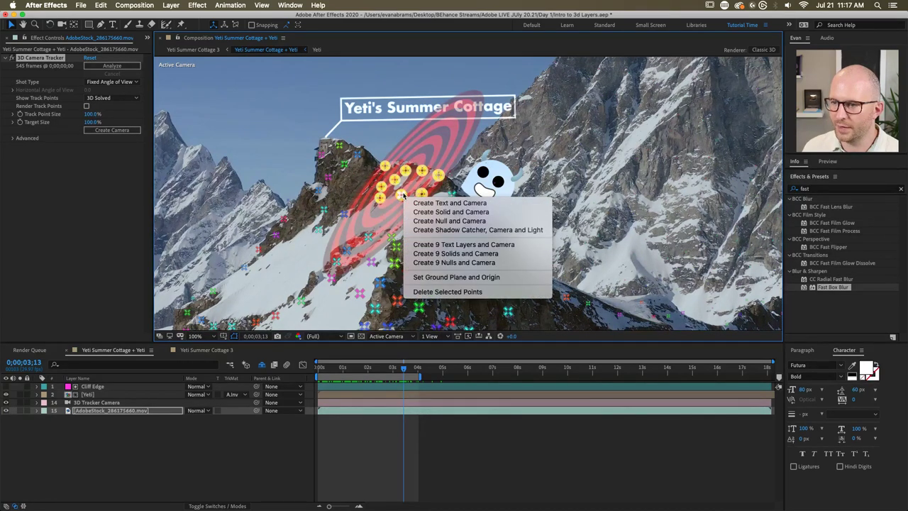
Step: Create a solid and camera from the points, delete the extra tracker camera, and re-show Cliff Edge
{"action": "left_click", "coordinate": [437, 212]}
{"action": "left_click", "coordinate": [330, 395]}
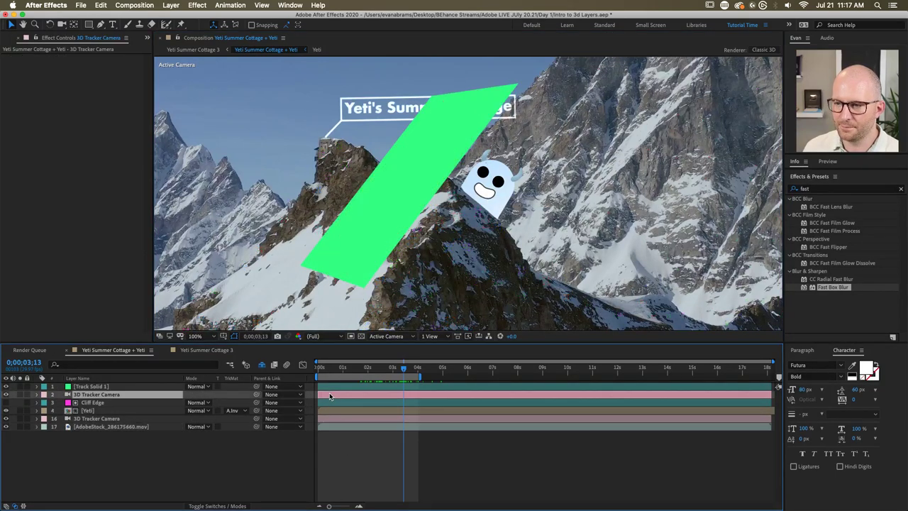
{"action": "key", "text": "Delete"}
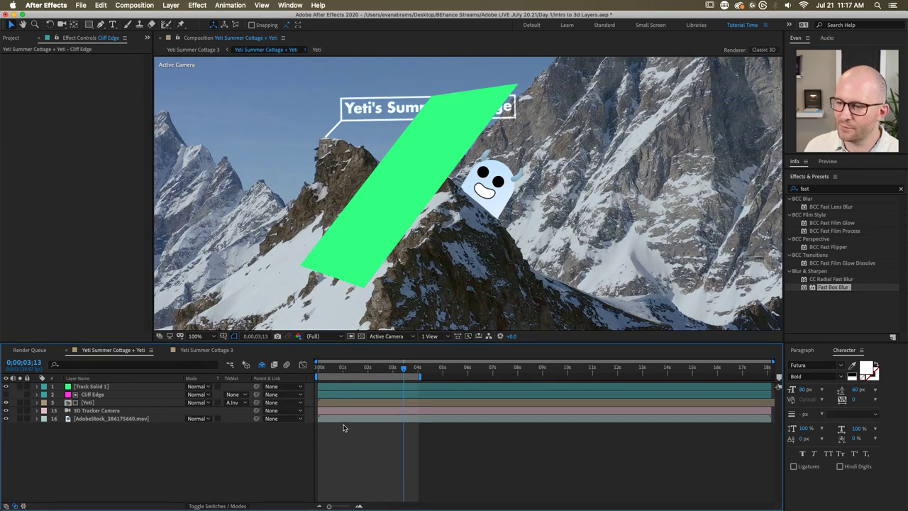
{"action": "left_click", "coordinate": [6, 395]}
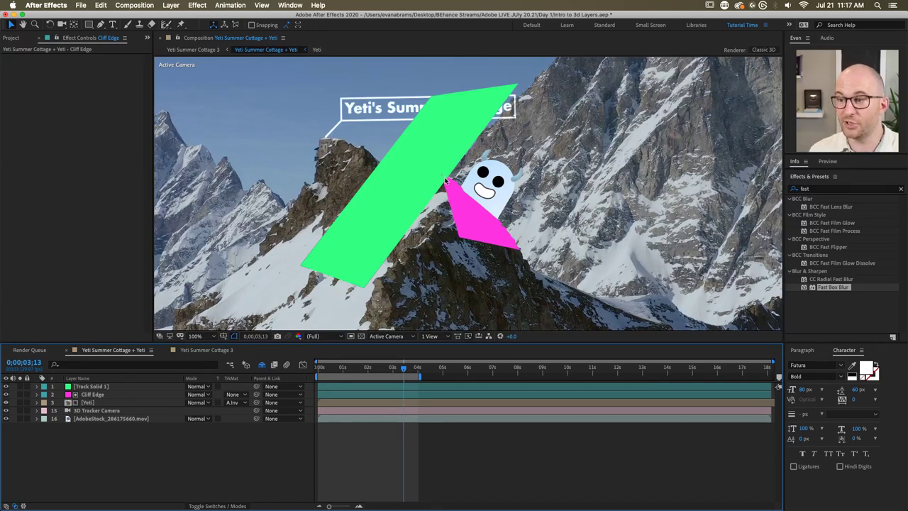
{"action": "mouse_move", "coordinate": [404, 368]}
{"action": "left_mouse_down"}
{"action": "mouse_move", "coordinate": [318, 376]}
{"action": "mouse_move", "coordinate": [416, 366]}
{"action": "left_mouse_up"}
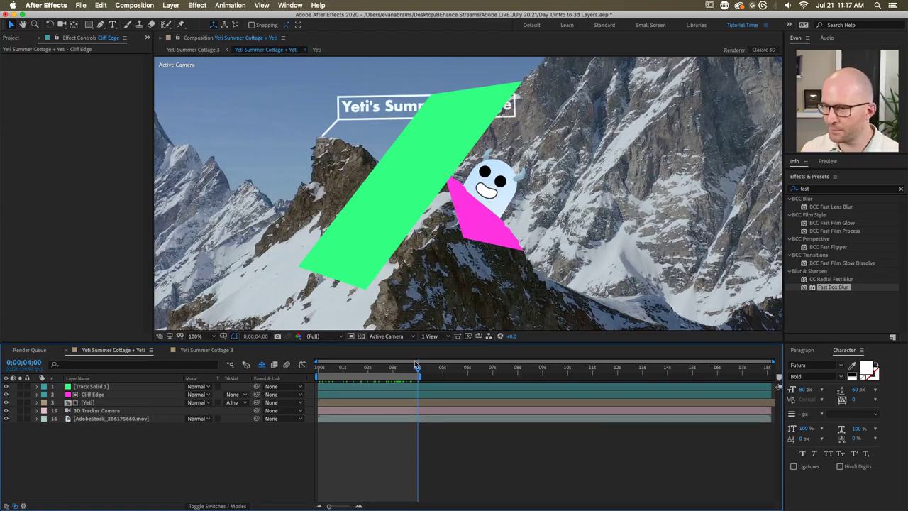
Step: Rename the green Track Solid 1 layer to 'Slope Face'
{"action": "left_click", "coordinate": [105, 396]}
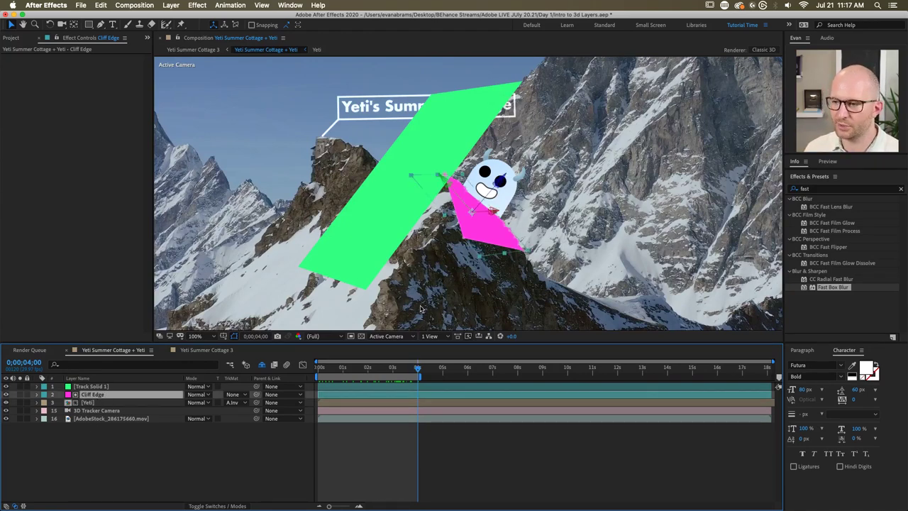
{"action": "left_click", "coordinate": [361, 388]}
{"action": "type", "text": "S"}
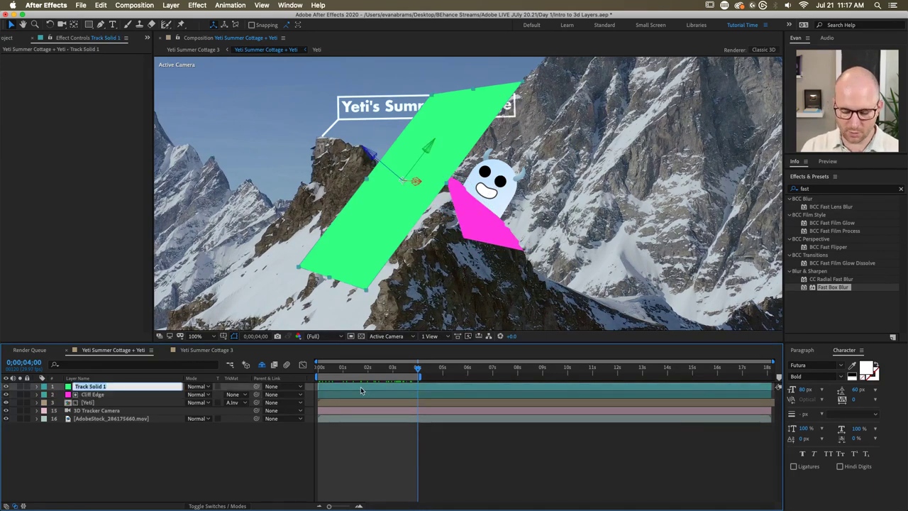
{"action": "type", "text": "lope Face"}
{"action": "key", "text": "Return"}
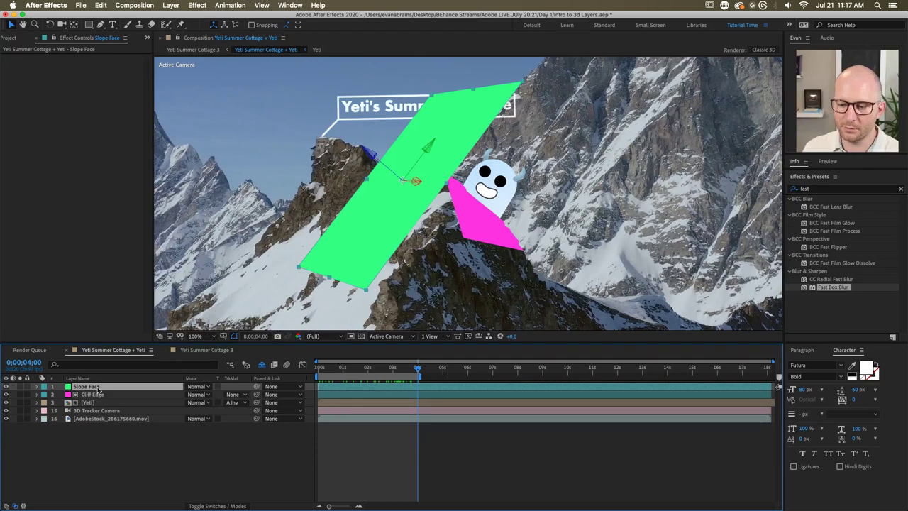
{"action": "key", "text": "Return"}
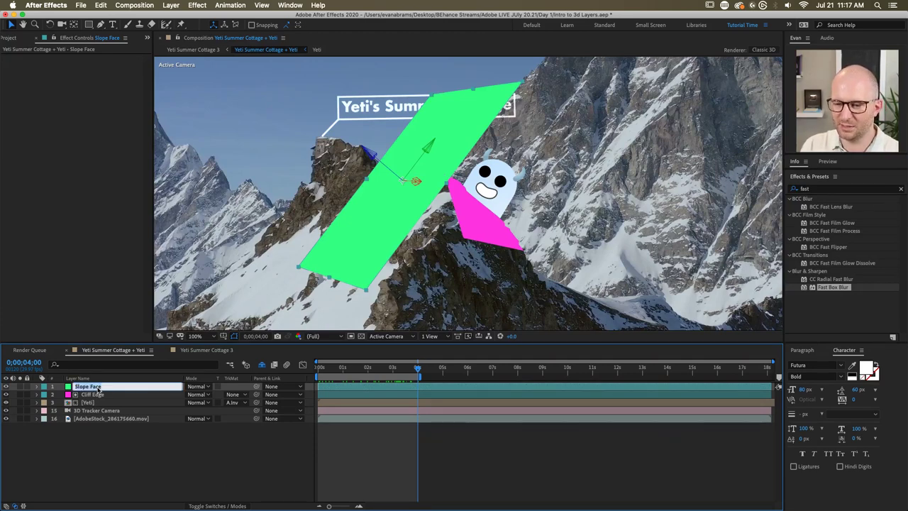
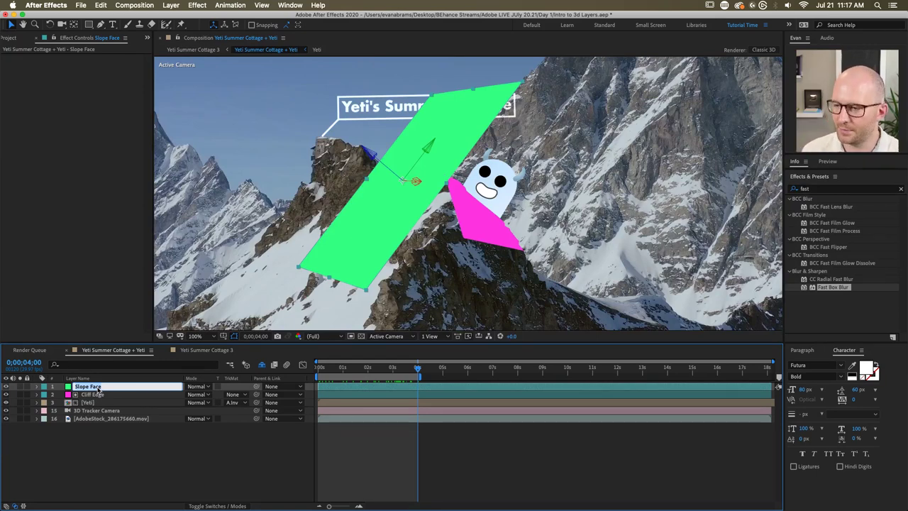
Step: Hide and re-show the Slope Face plane to check the footage, then lower its Opacity to 21%
{"action": "left_click", "coordinate": [129, 464]}
{"action": "left_click", "coordinate": [110, 386]}
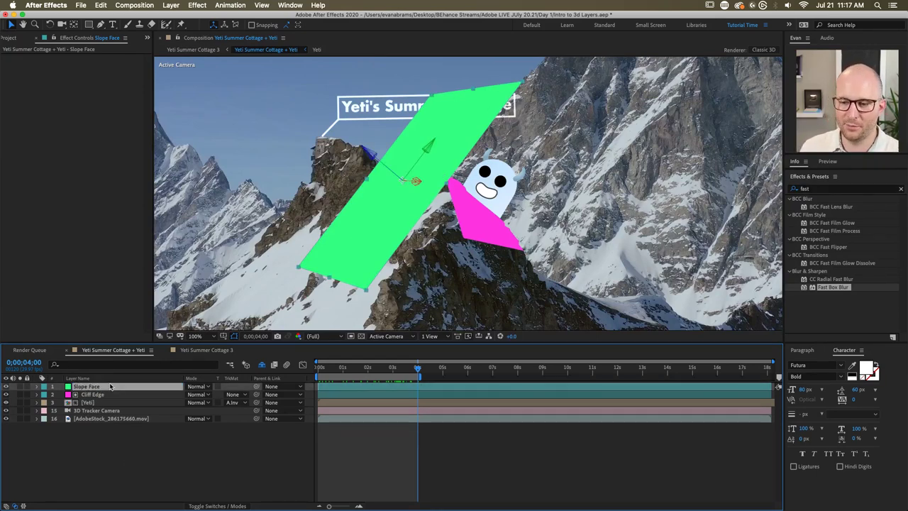
{"action": "left_click", "coordinate": [7, 387]}
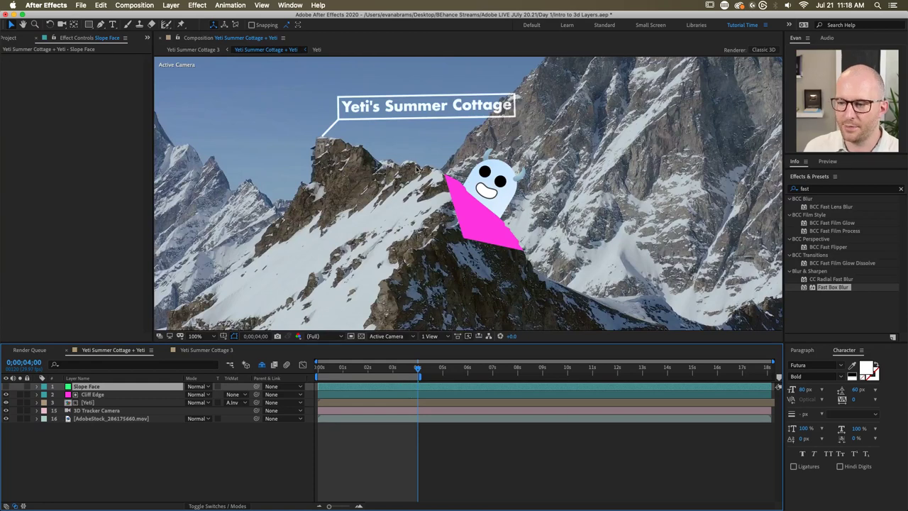
{"action": "scroll", "coordinate": [416, 169], "scroll_direction": "up", "scroll_amount": 2}
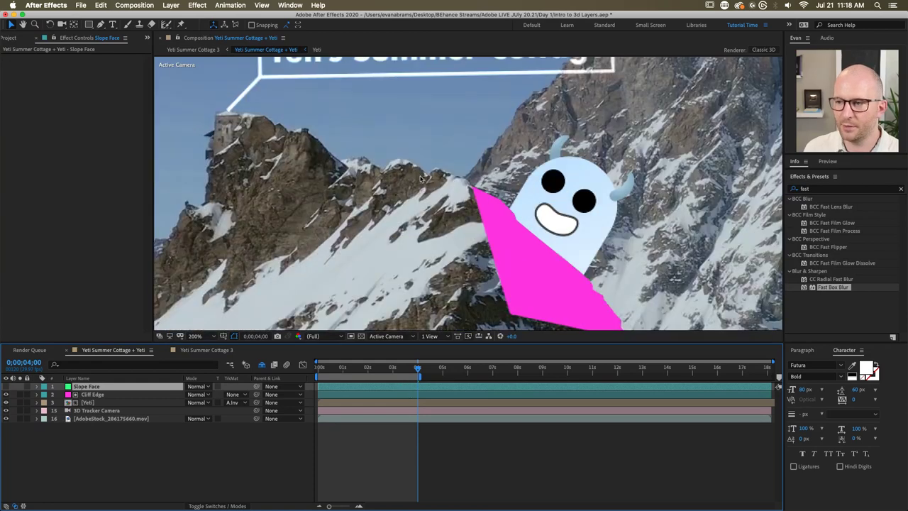
{"action": "left_click", "coordinate": [7, 387]}
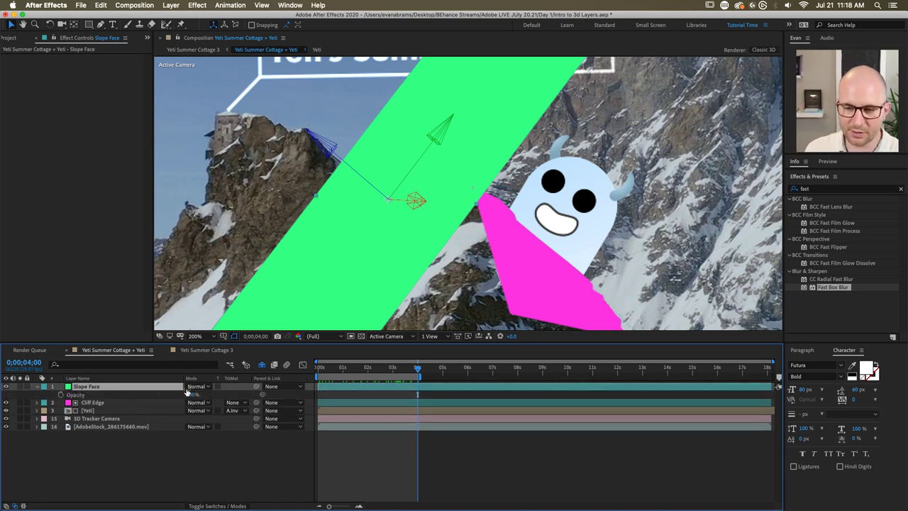
{"action": "key", "text": "t"}
{"action": "left_click_drag", "start_coordinate": [186, 393], "coordinate": [147, 394]}
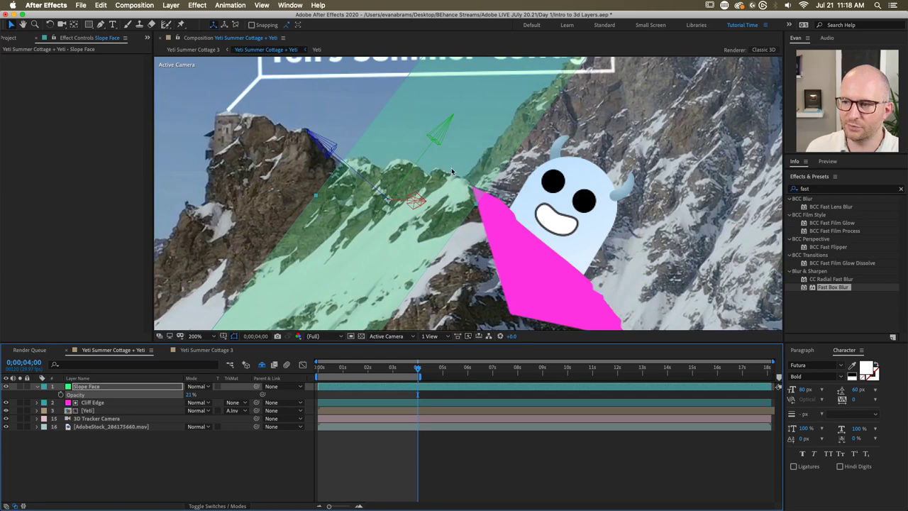
{"action": "left_click", "coordinate": [371, 486]}
{"action": "scroll", "coordinate": [397, 151], "scroll_direction": "up", "scroll_amount": 2}
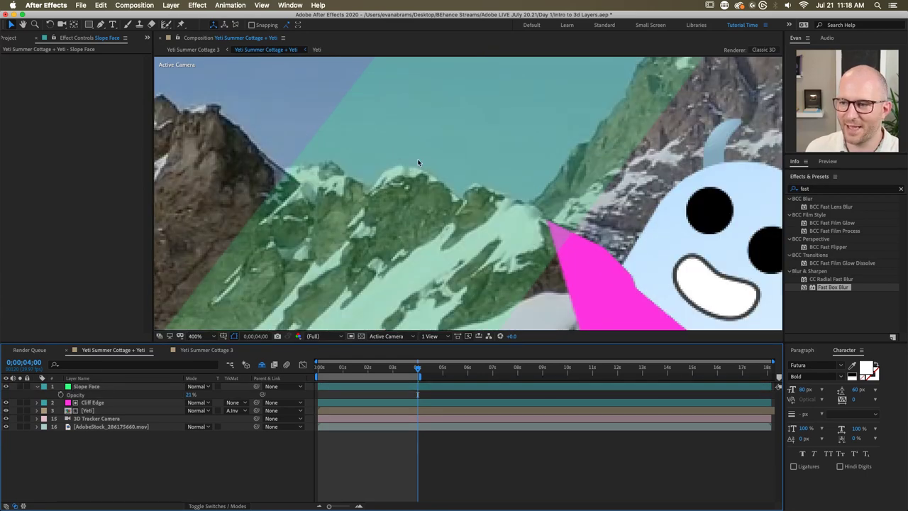
Step: With the Pen tool on Slope Face, start a mask by placing points along the ridge
{"action": "left_click", "coordinate": [101, 24]}
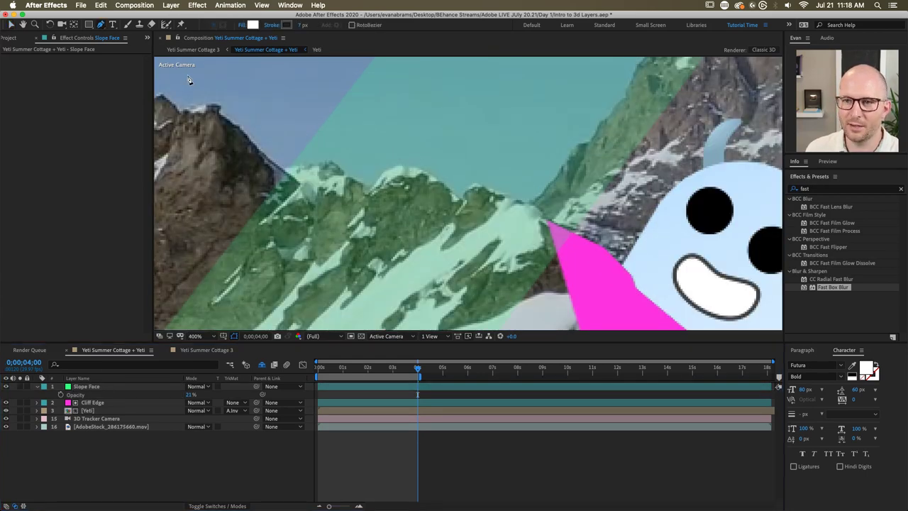
{"action": "left_click", "coordinate": [567, 227]}
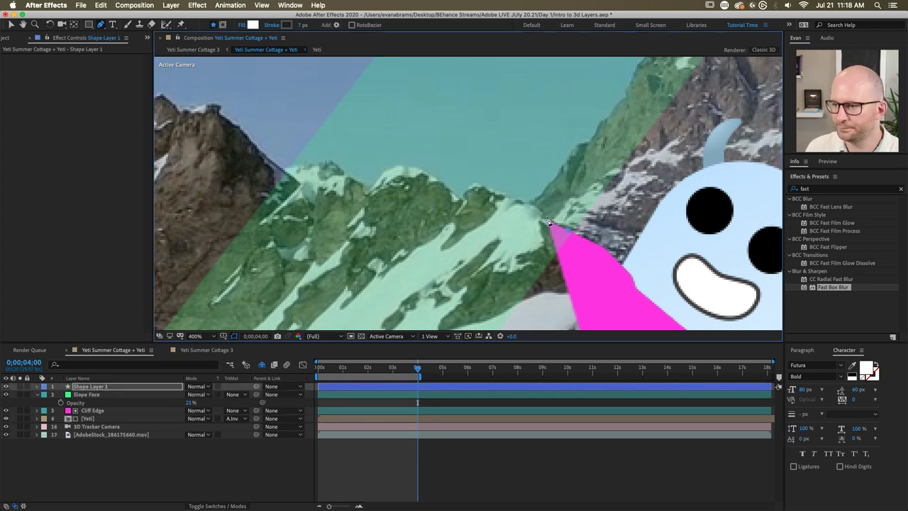
{"action": "left_click", "coordinate": [465, 391]}
{"action": "left_click", "coordinate": [450, 389]}
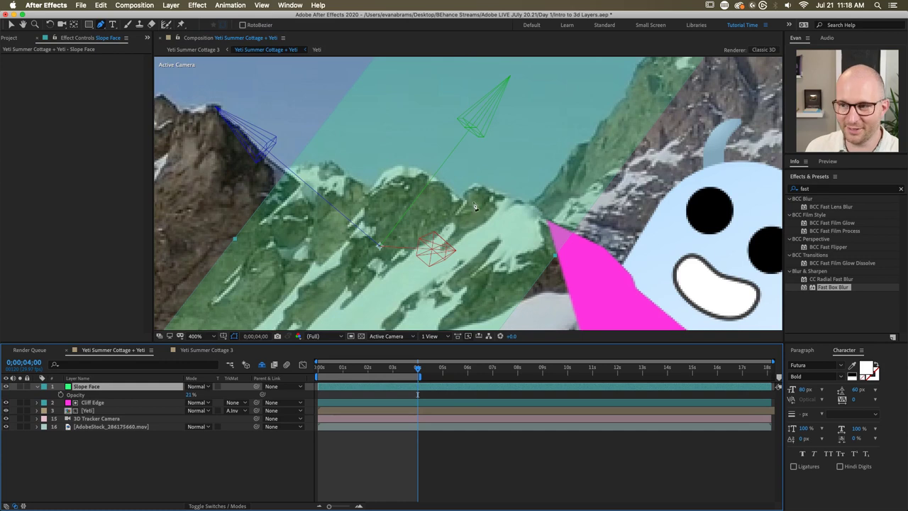
{"action": "scroll", "coordinate": [555, 226], "scroll_direction": "up", "scroll_amount": 1}
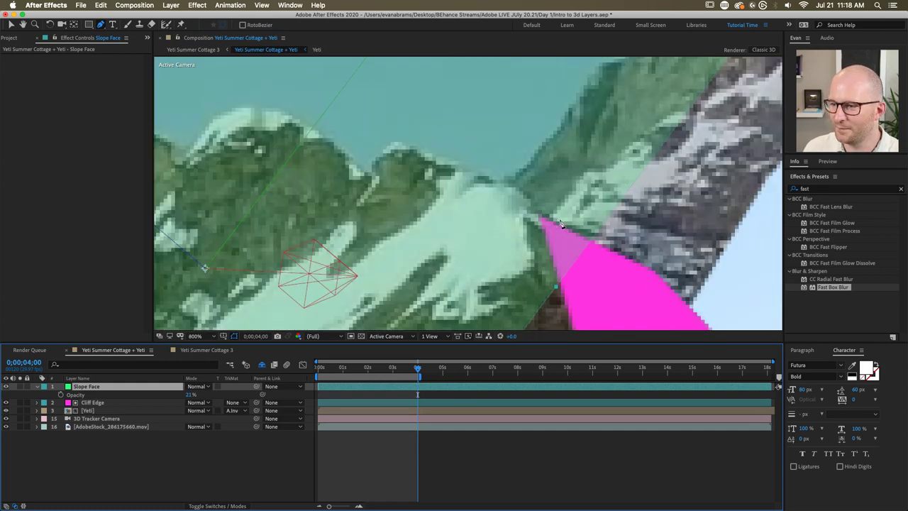
{"action": "left_click", "coordinate": [541, 216]}
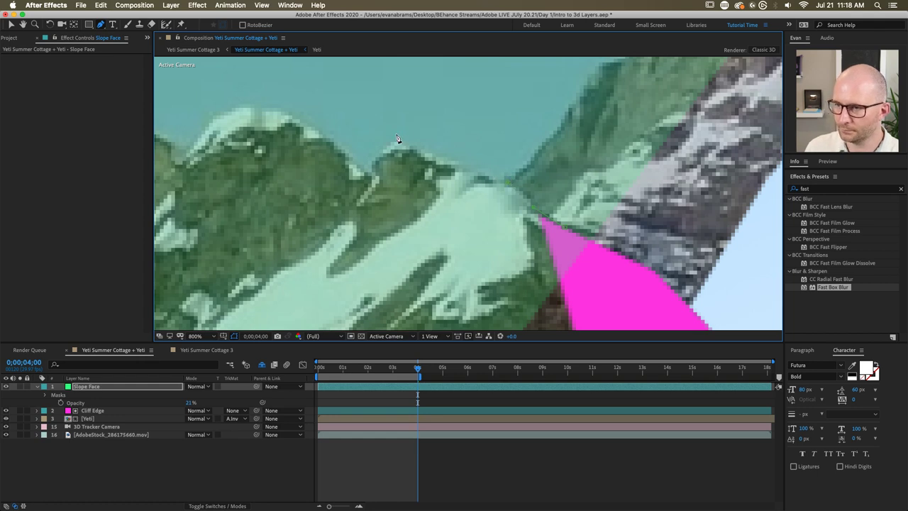
{"action": "left_click", "coordinate": [366, 164]}
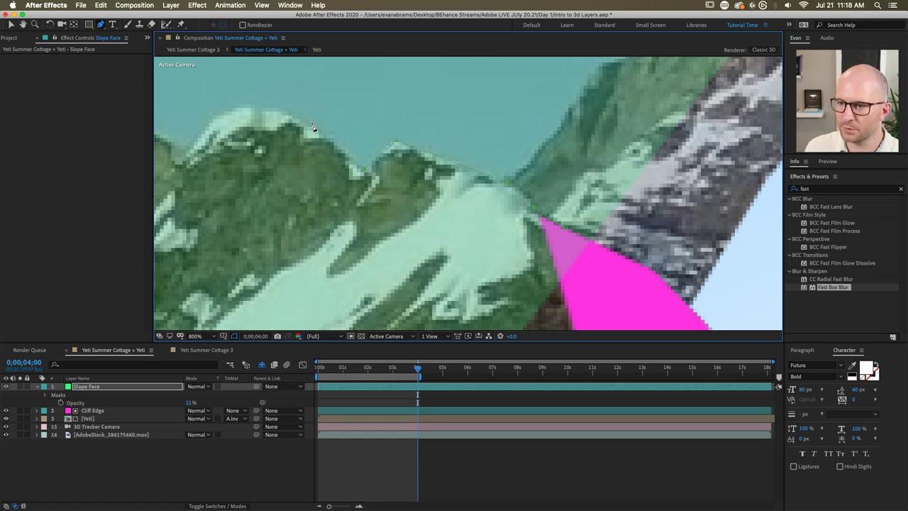
{"action": "left_click", "coordinate": [250, 106]}
Step: Continue the ridge points, add lower-left and lower-right corners, and close the mask
{"action": "left_click_drag", "start_coordinate": [236, 128], "coordinate": [370, 131]}
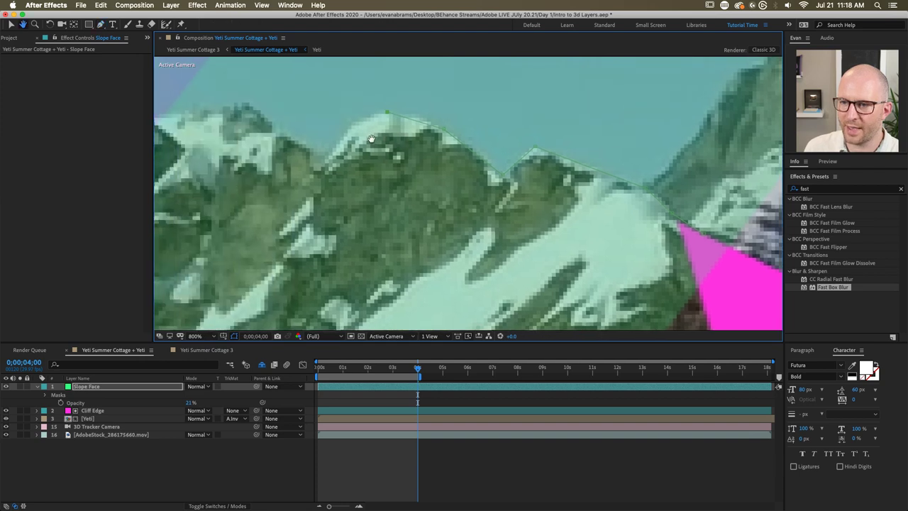
{"action": "left_click", "coordinate": [351, 123]}
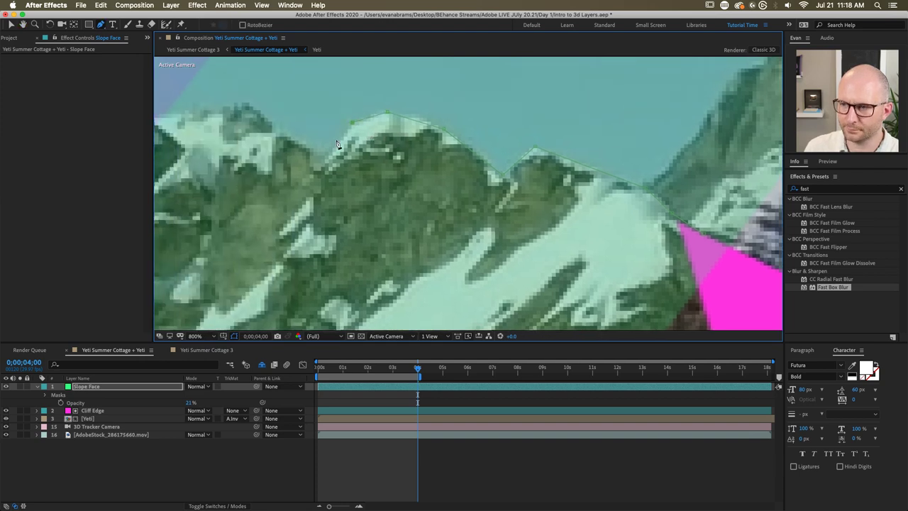
{"action": "left_click", "coordinate": [281, 130]}
{"action": "left_click_drag", "start_coordinate": [281, 130], "coordinate": [335, 160]}
{"action": "left_click", "coordinate": [299, 131]}
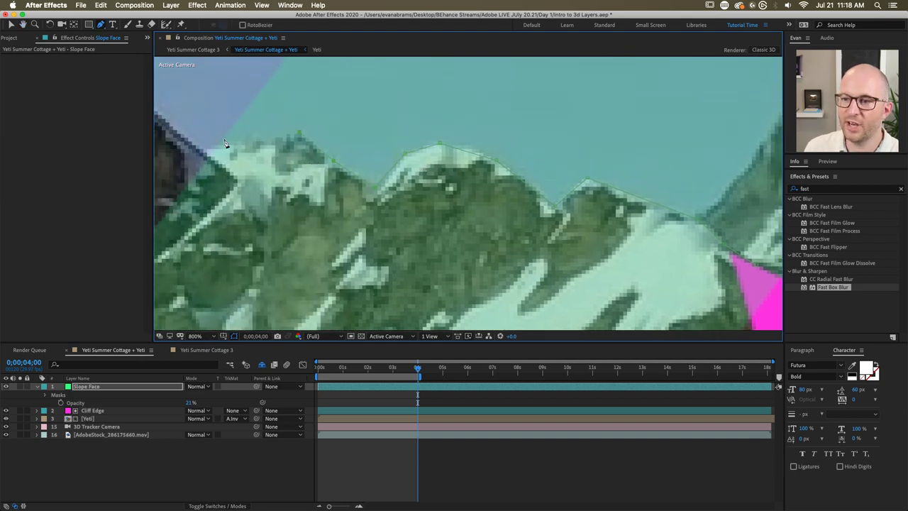
{"action": "left_click_drag", "start_coordinate": [229, 170], "coordinate": [377, 127]}
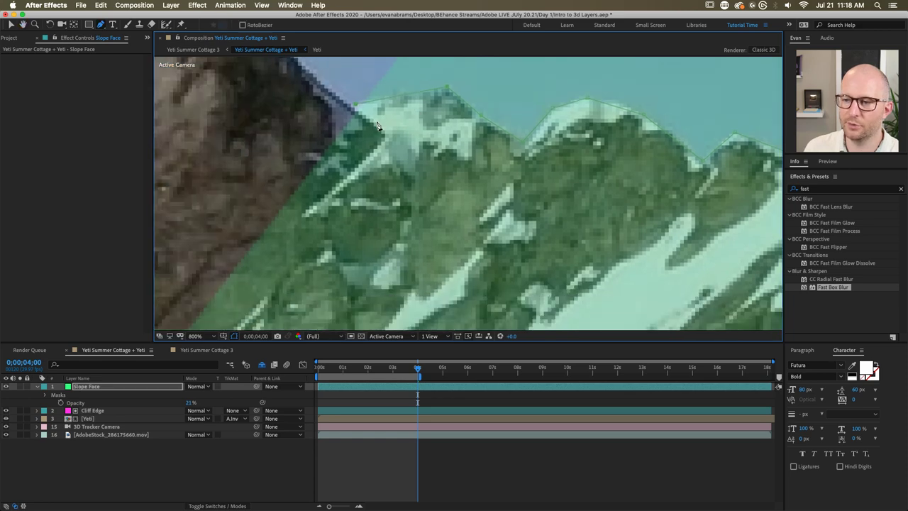
{"action": "key", "text": "comma"}
{"action": "key", "text": "comma"}
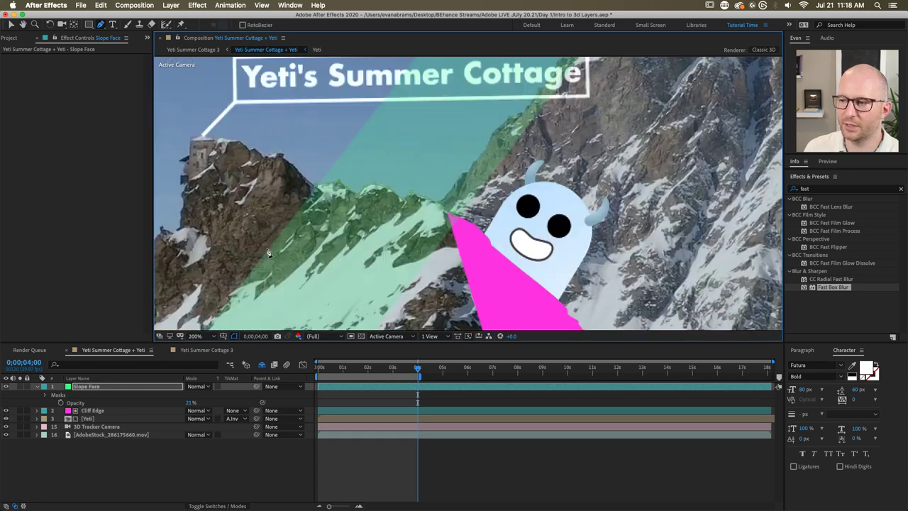
{"action": "scroll", "coordinate": [268, 248], "scroll_direction": "down", "scroll_amount": 5}
{"action": "scroll", "coordinate": [268, 248], "scroll_direction": "left", "scroll_amount": 3}
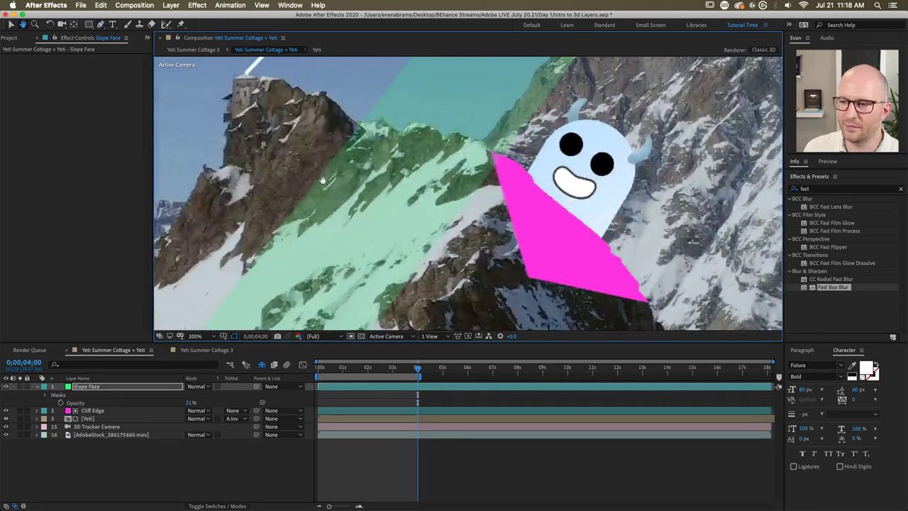
{"action": "left_click", "coordinate": [259, 245]}
{"action": "left_click", "coordinate": [441, 265]}
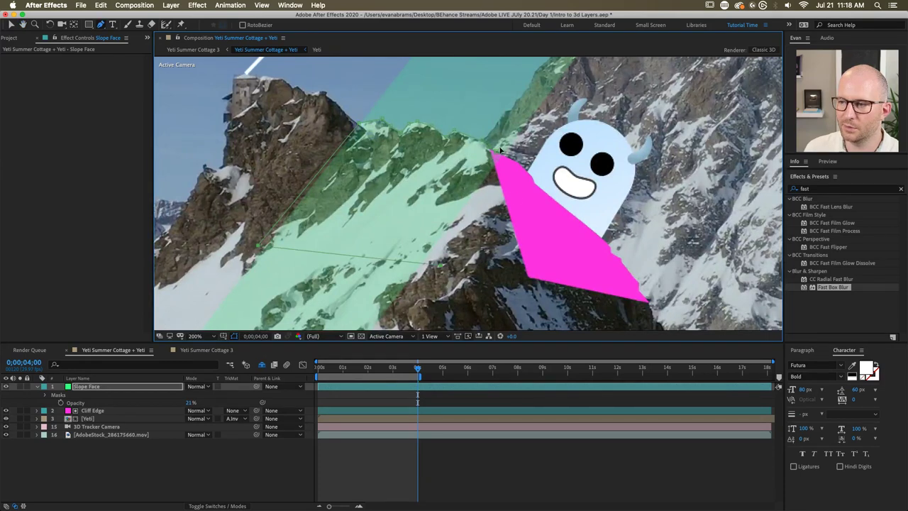
{"action": "left_click", "coordinate": [500, 150]}
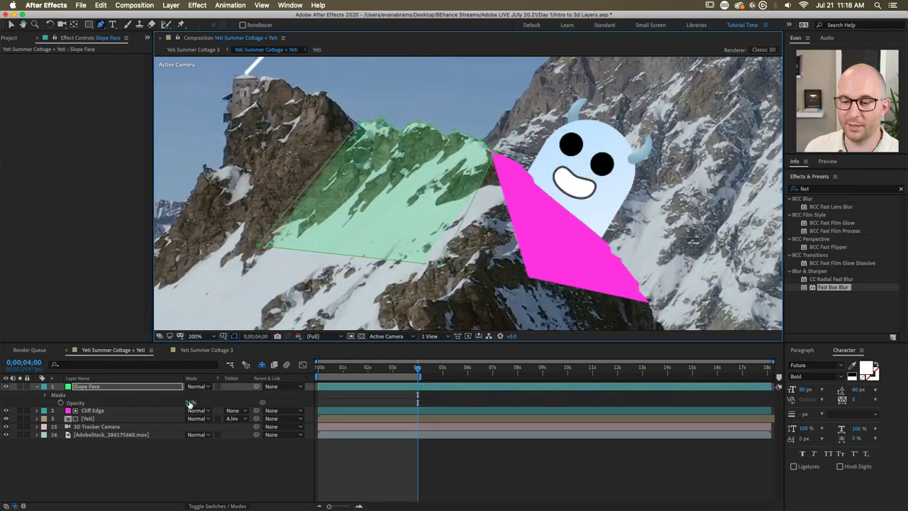
Step: Raise Slope Face opacity back to 100%
{"action": "left_click_drag", "start_coordinate": [190, 403], "coordinate": [237, 398]}
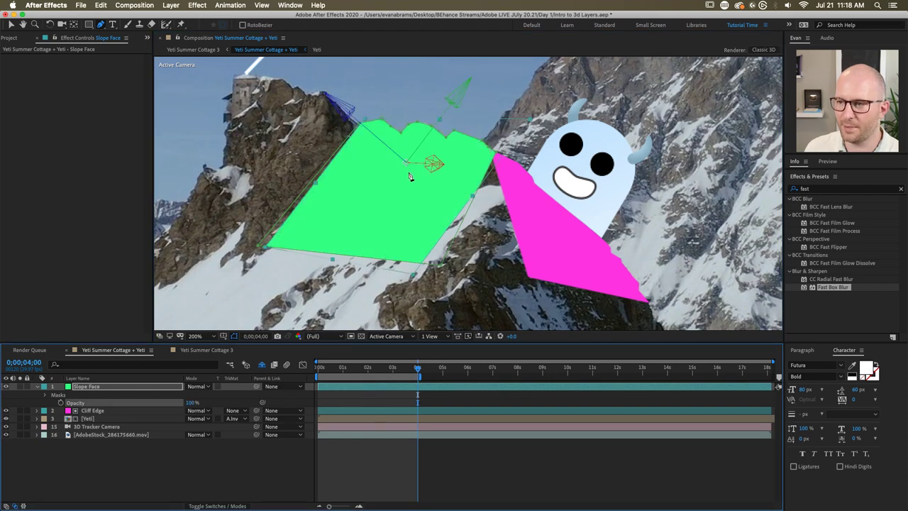
{"action": "scroll", "coordinate": [409, 176], "scroll_direction": "up", "scroll_amount": 3}
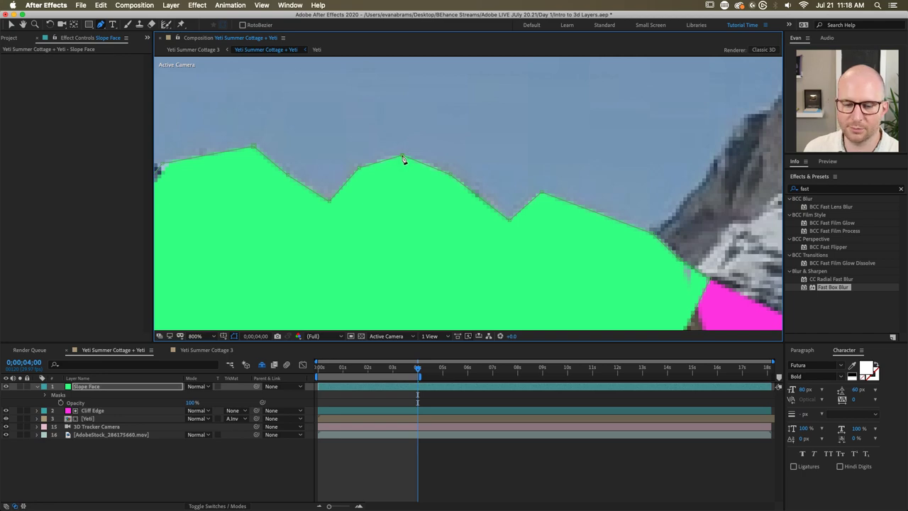
{"action": "scroll", "coordinate": [402, 159], "scroll_direction": "down", "scroll_amount": 4}
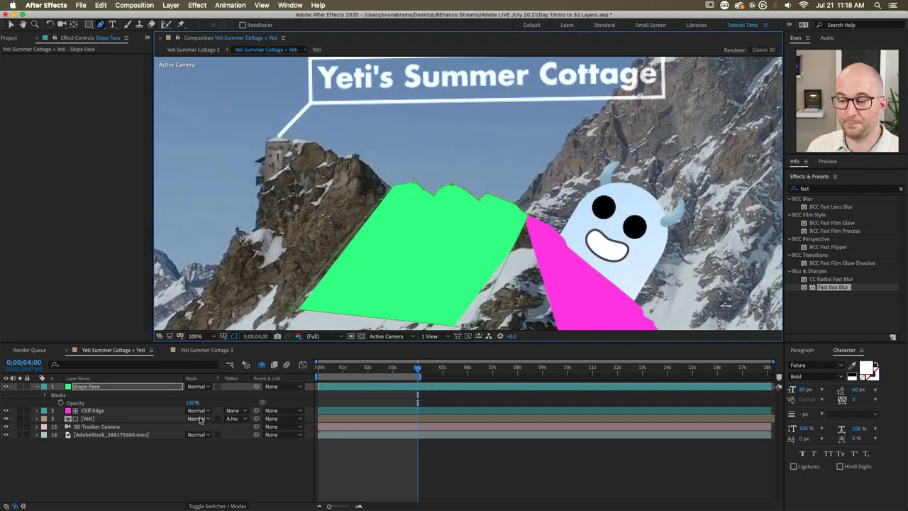
Step: Hide Slope Face, expand Mask 1, and change its colour to orange FF9000
{"action": "left_click", "coordinate": [5, 387]}
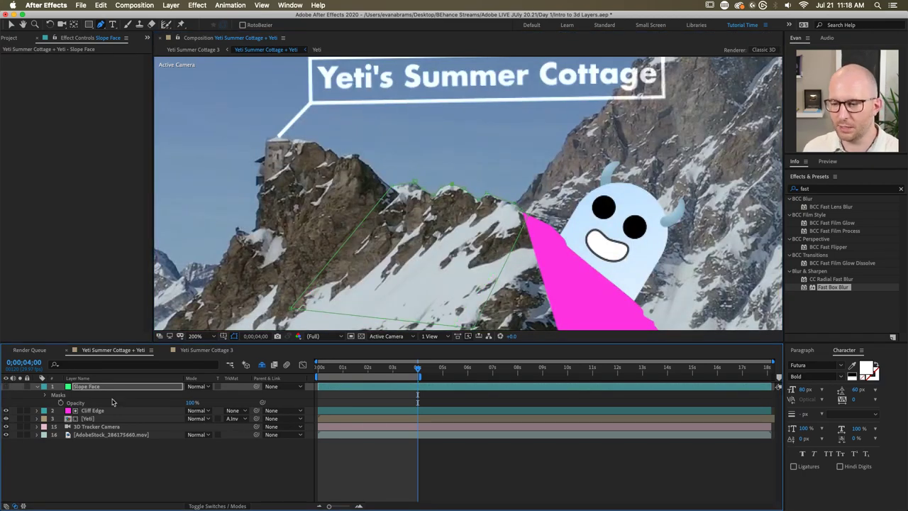
{"action": "left_click", "coordinate": [46, 394]}
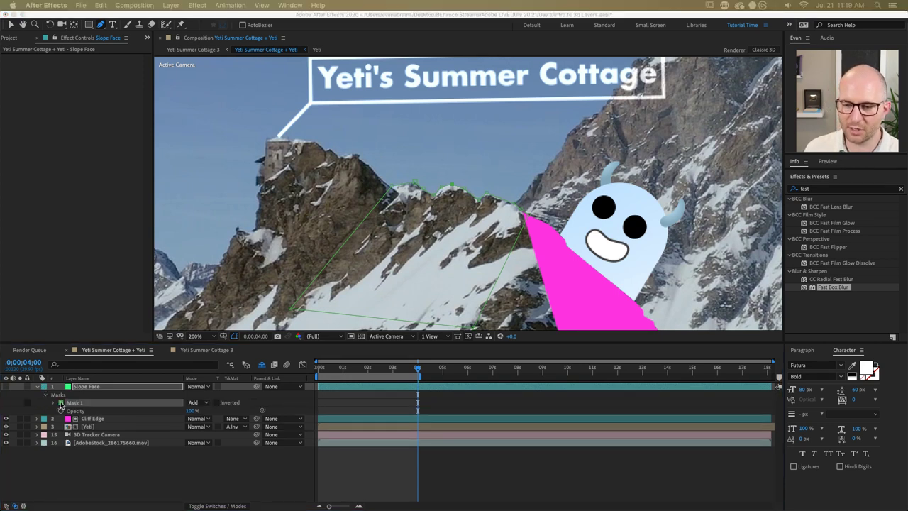
{"action": "left_click", "coordinate": [60, 402]}
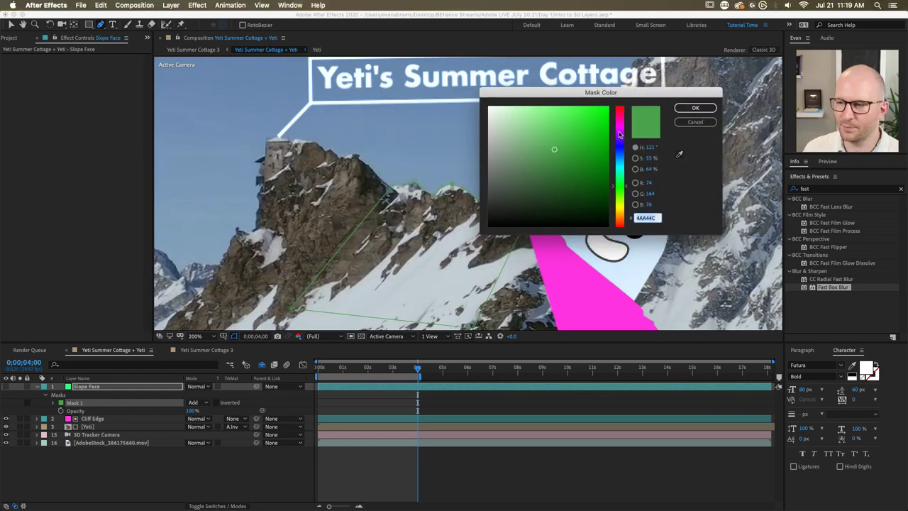
{"action": "left_click_drag", "start_coordinate": [607, 121], "coordinate": [636, 86]}
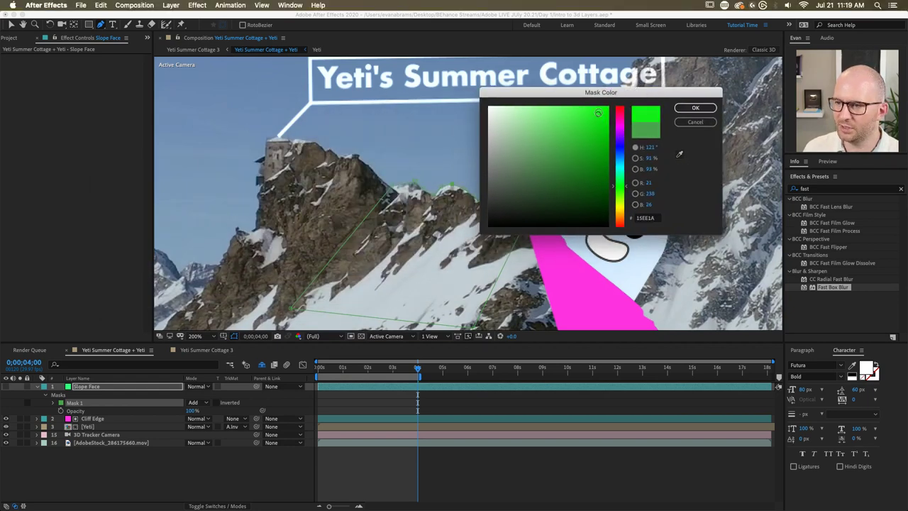
{"action": "left_click_drag", "start_coordinate": [619, 131], "coordinate": [627, 215]}
{"action": "left_click", "coordinate": [605, 115]}
{"action": "left_click_drag", "start_coordinate": [605, 115], "coordinate": [619, 93]}
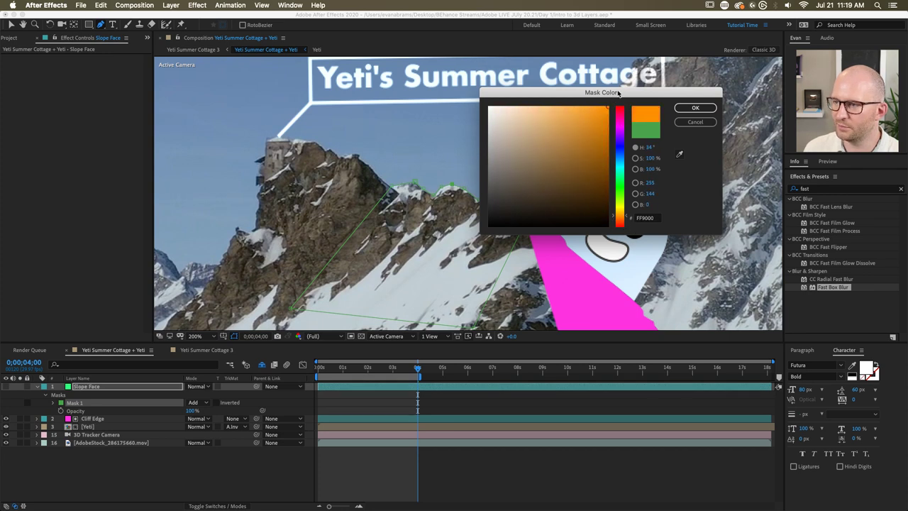
{"action": "left_click", "coordinate": [695, 108]}
Step: Select the peak vertex on the ridge mask
{"action": "scroll", "coordinate": [510, 202], "scroll_direction": "up", "scroll_amount": 4}
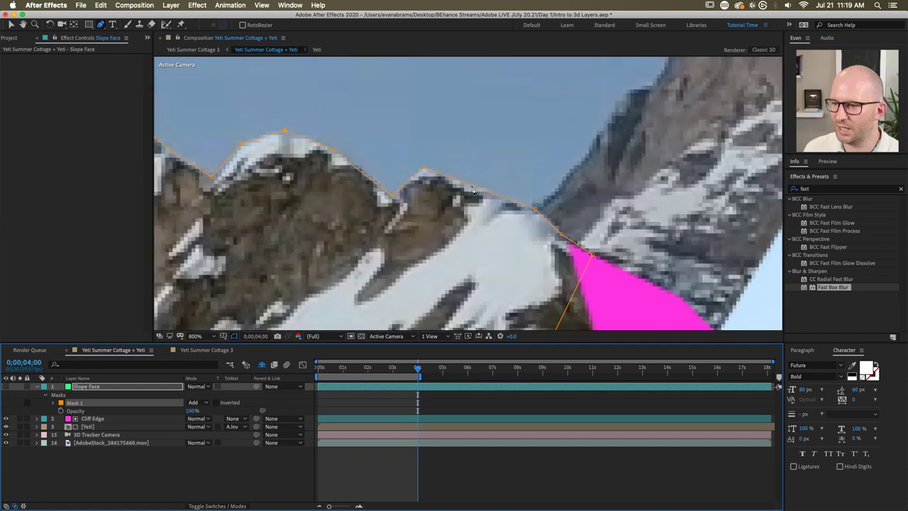
{"action": "left_click", "coordinate": [428, 165]}
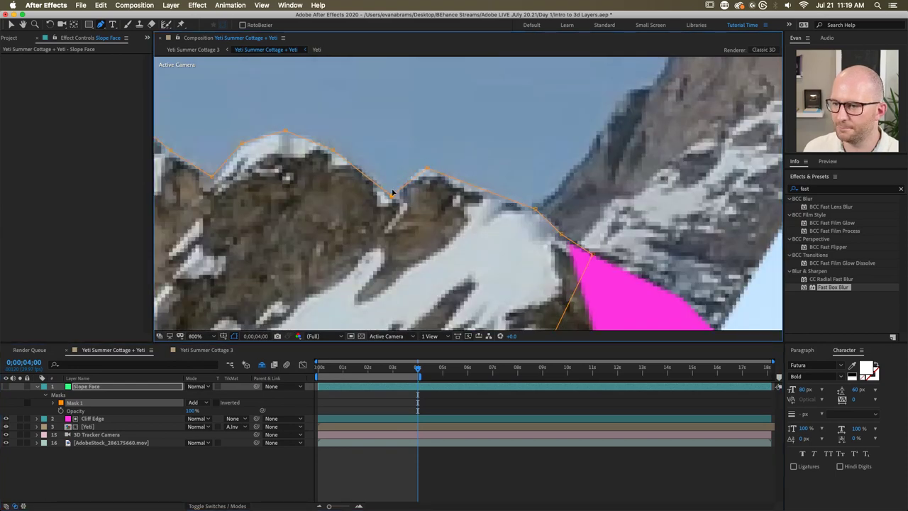
{"action": "scroll", "coordinate": [341, 156], "scroll_direction": "down", "scroll_amount": 1}
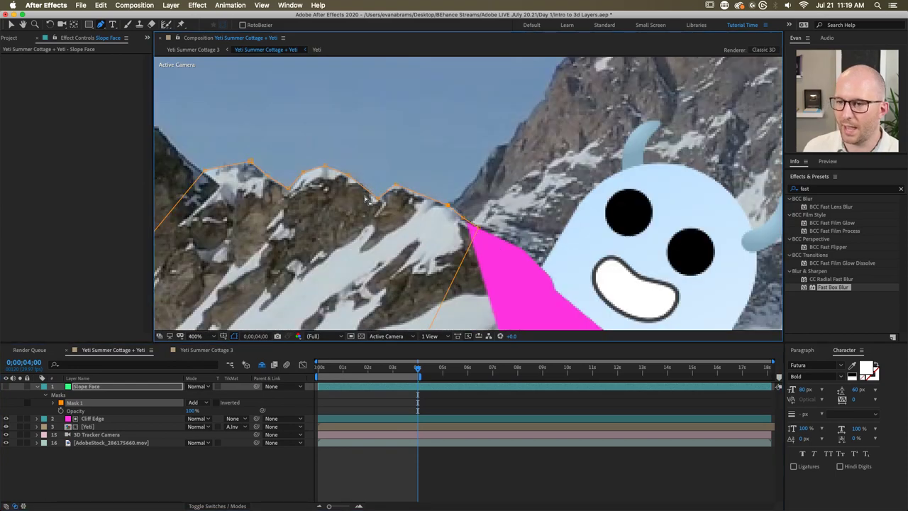
Step: Turn on Mask Path keyframing for Mask 1 and move the playhead to 2 seconds
{"action": "left_click", "coordinate": [53, 403]}
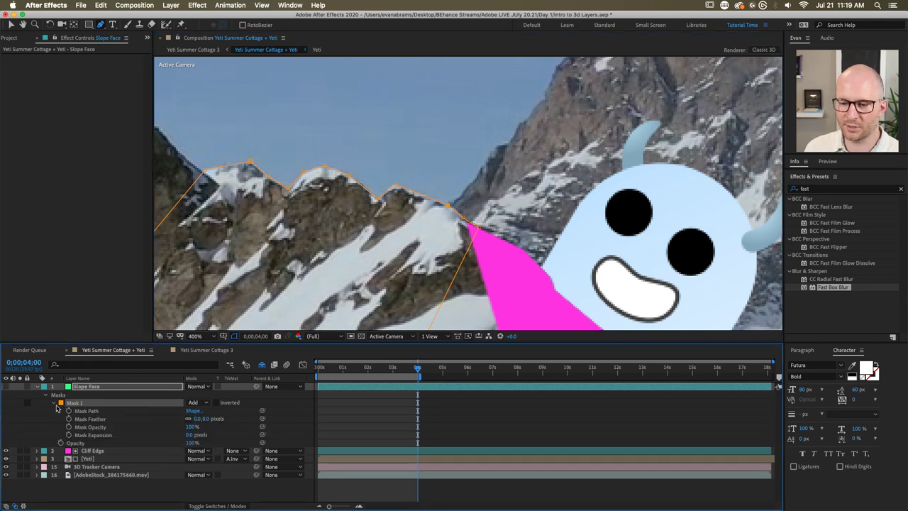
{"action": "left_click", "coordinate": [69, 410]}
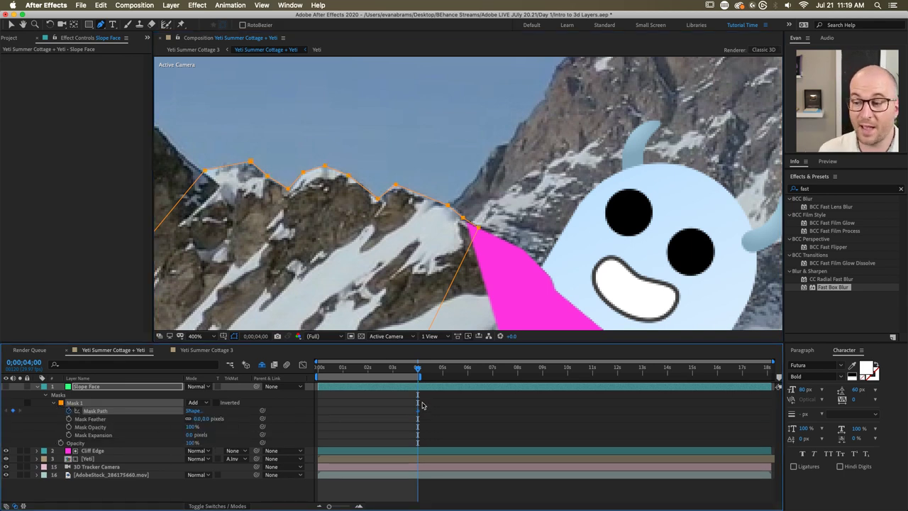
{"action": "left_click", "coordinate": [368, 373]}
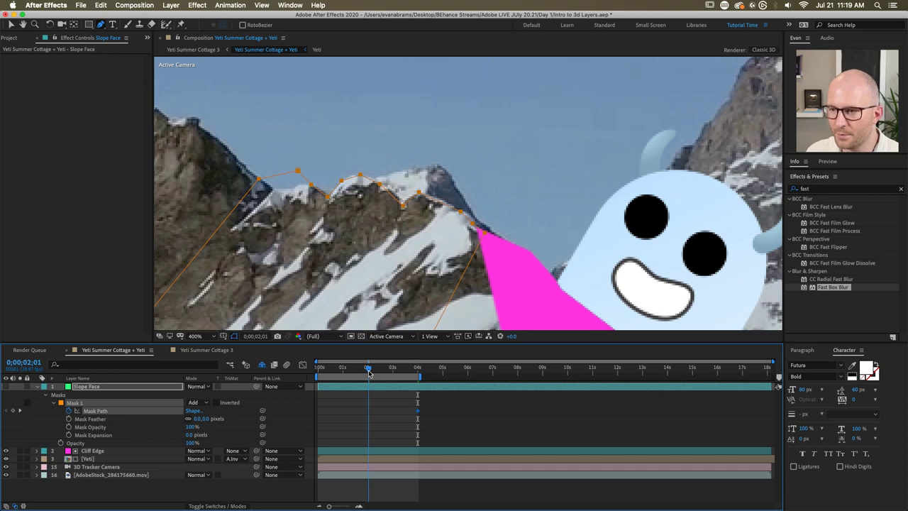
{"action": "left_click_drag", "start_coordinate": [368, 374], "coordinate": [419, 388]}
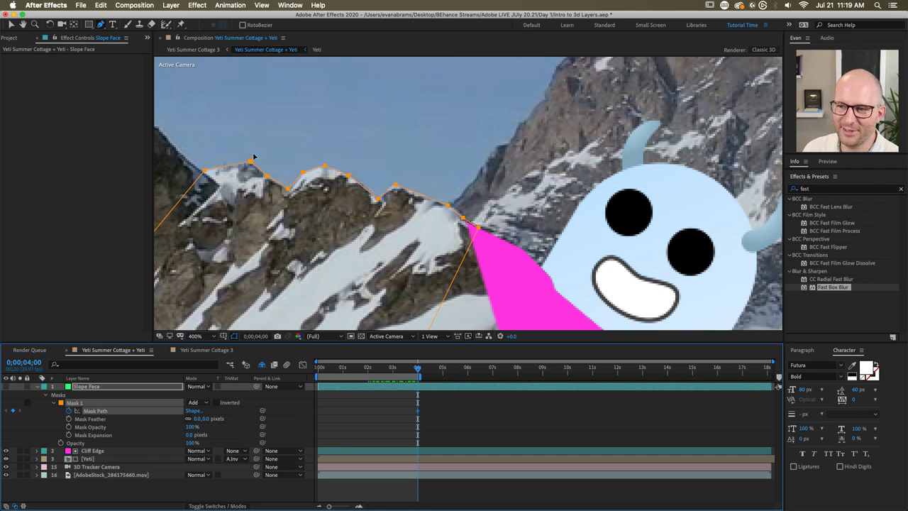
Step: Drag ridge vertices onto the peak edges and snowy crest to key the mask path
{"action": "key", "text": "v"}
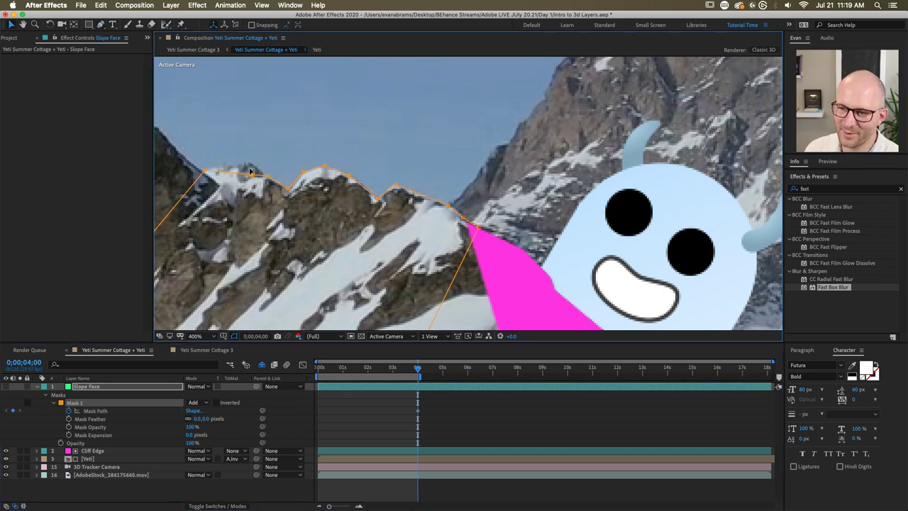
{"action": "left_click_drag", "start_coordinate": [252, 161], "coordinate": [215, 180]}
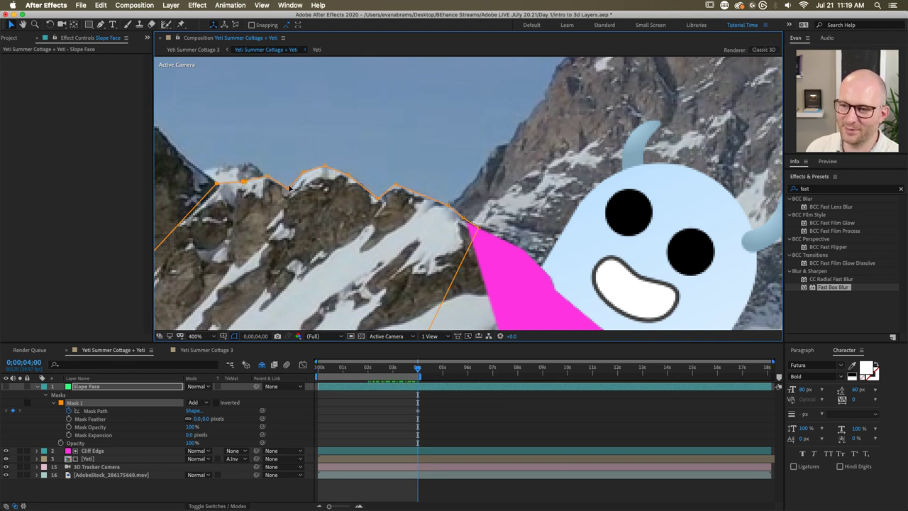
{"action": "left_click_drag", "start_coordinate": [418, 368], "coordinate": [310, 374]}
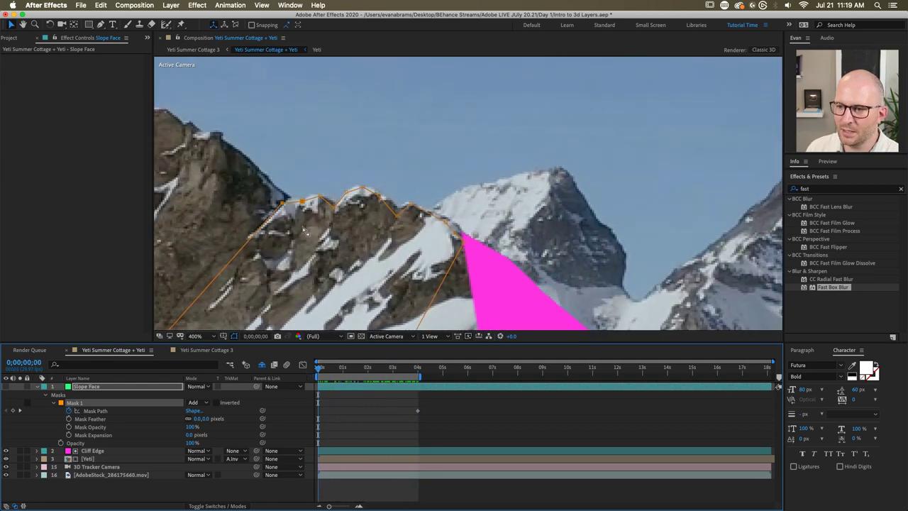
{"action": "scroll", "coordinate": [337, 206], "scroll_direction": "up", "scroll_amount": 1}
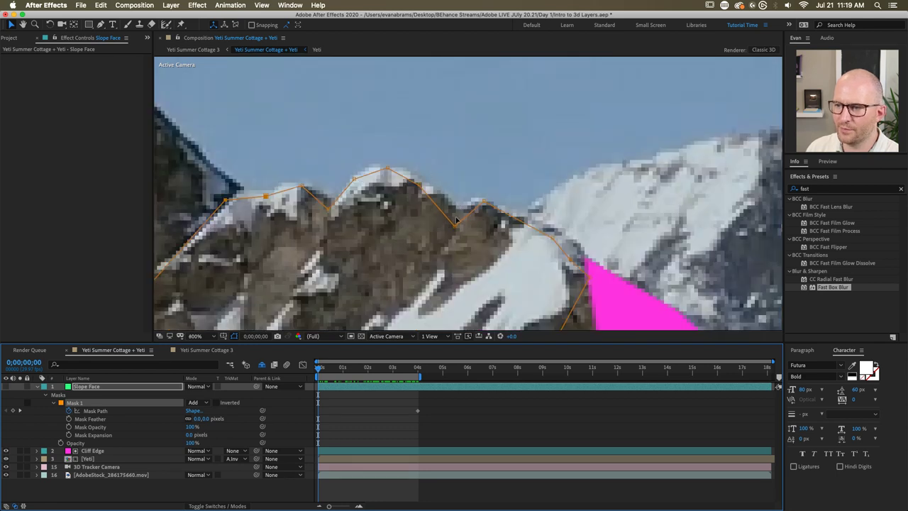
{"action": "left_click_drag", "start_coordinate": [454, 225], "coordinate": [462, 206]}
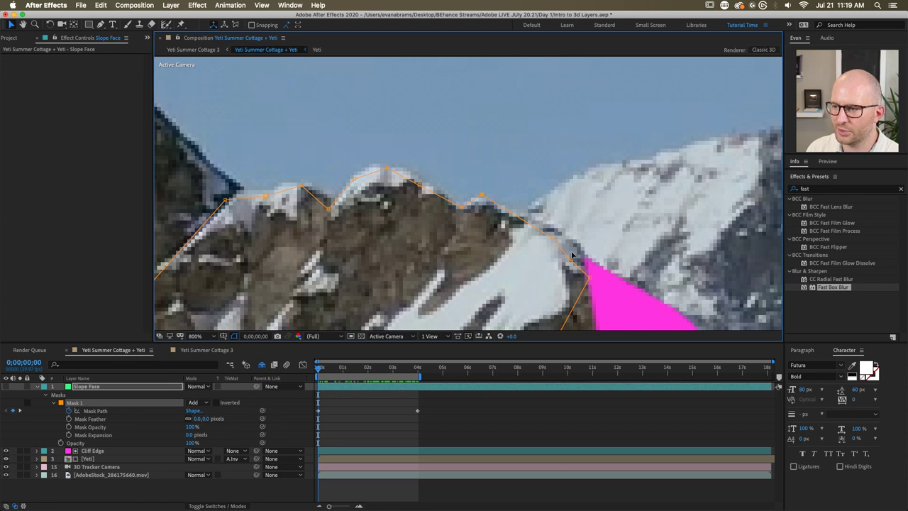
{"action": "left_click_drag", "start_coordinate": [588, 275], "coordinate": [555, 224]}
{"action": "left_click_drag", "start_coordinate": [476, 193], "coordinate": [482, 193]}
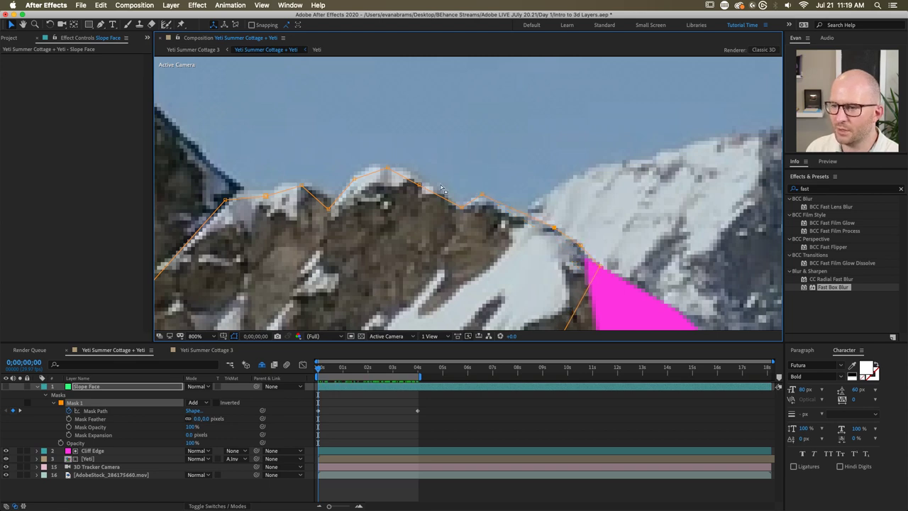
{"action": "left_click_drag", "start_coordinate": [420, 185], "coordinate": [360, 169]}
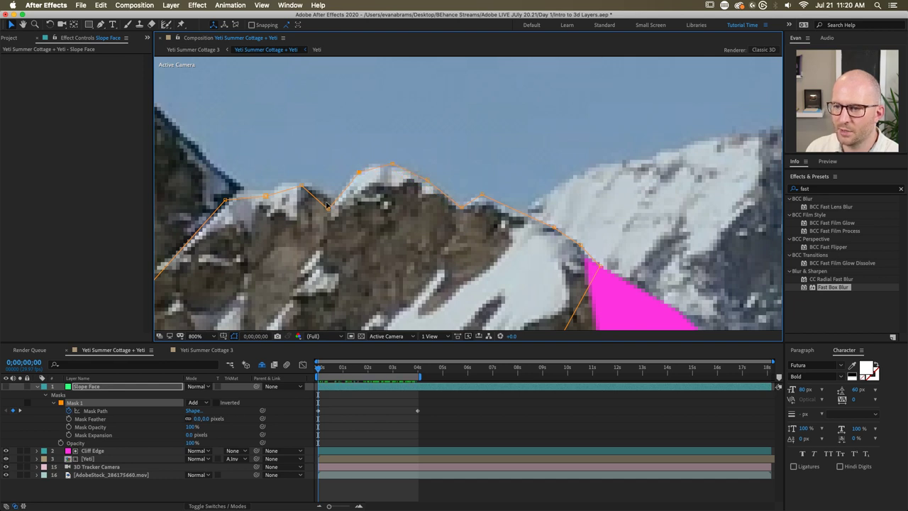
{"action": "left_click_drag", "start_coordinate": [328, 208], "coordinate": [266, 188]}
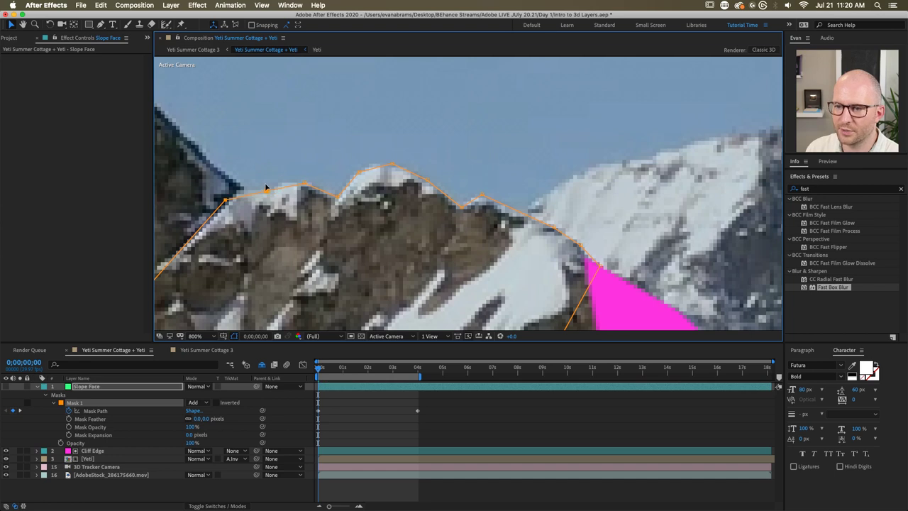
Step: Scrub to 2 seconds to check the fit and open Mask 1's colour setting
{"action": "scroll", "coordinate": [432, 256], "scroll_direction": "down", "scroll_amount": 3}
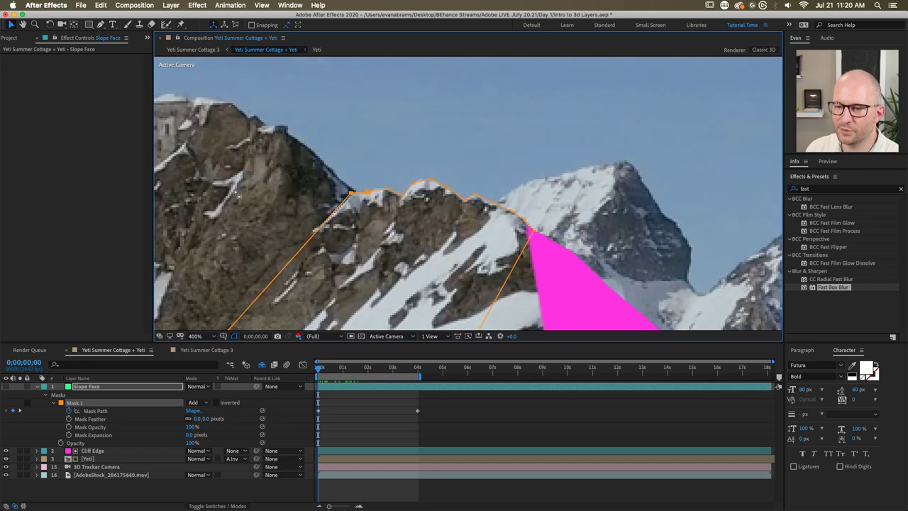
{"action": "key", "text": "v"}
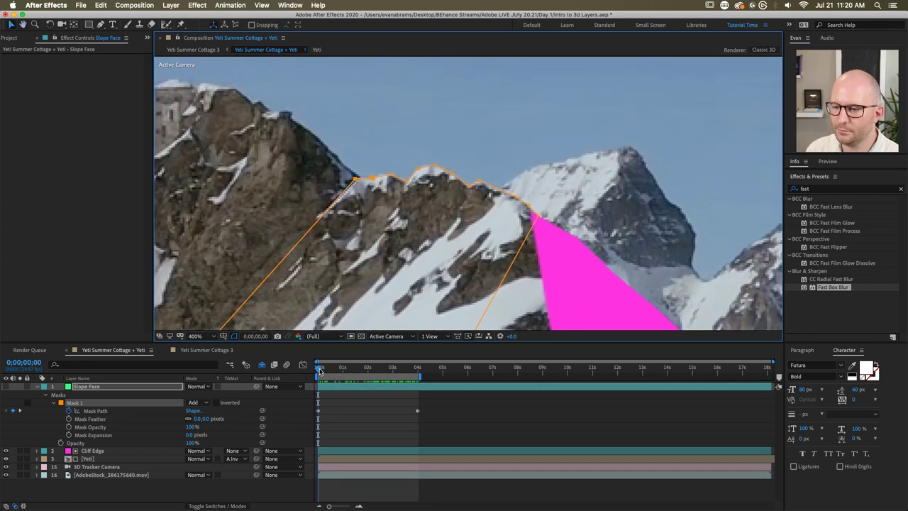
{"action": "mouse_move", "coordinate": [319, 370]}
{"action": "left_mouse_down"}
{"action": "mouse_move", "coordinate": [366, 370]}
{"action": "mouse_move", "coordinate": [331, 372]}
{"action": "left_mouse_up"}
{"action": "left_click_drag", "start_coordinate": [348, 369], "coordinate": [368, 372]}
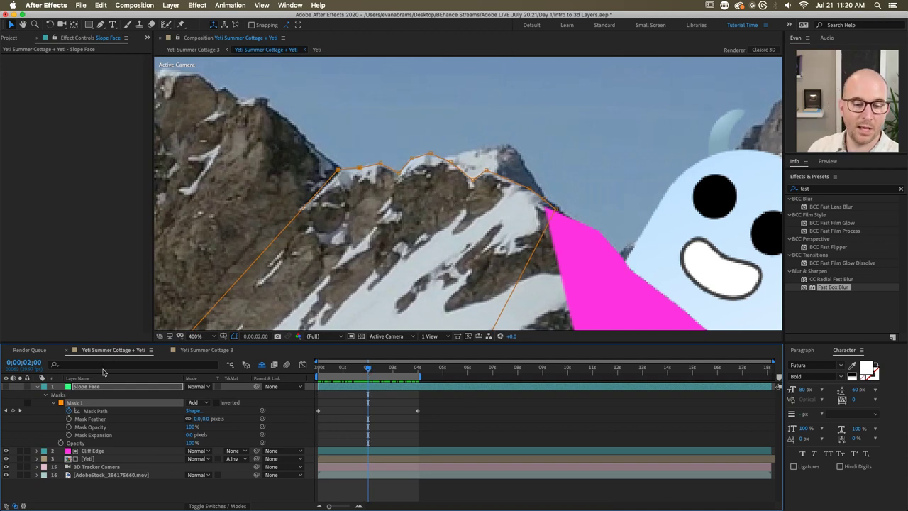
{"action": "left_click", "coordinate": [62, 403]}
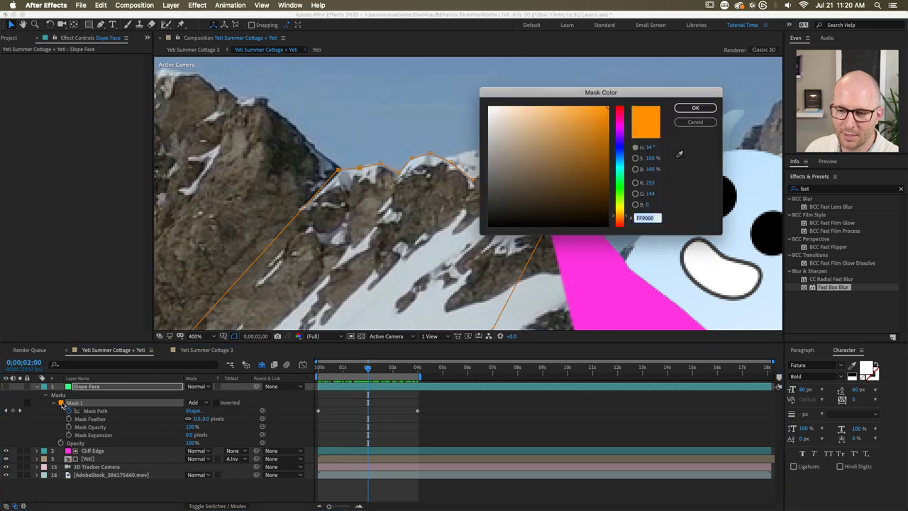
Step: Set Mask 1's outline colour to magenta and zoom in on the ridge peak
{"action": "left_click", "coordinate": [619, 129]}
{"action": "left_click", "coordinate": [694, 108]}
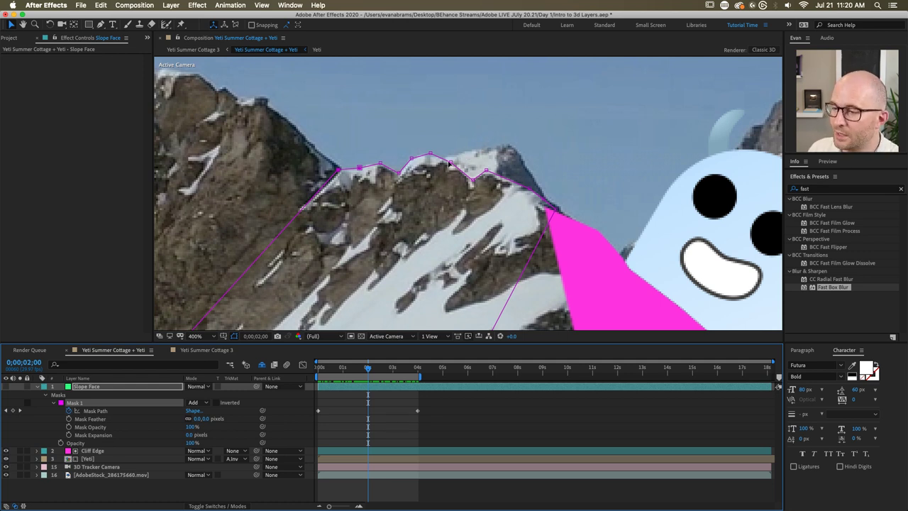
{"action": "key", "text": "period"}
{"action": "left_click", "coordinate": [393, 112]}
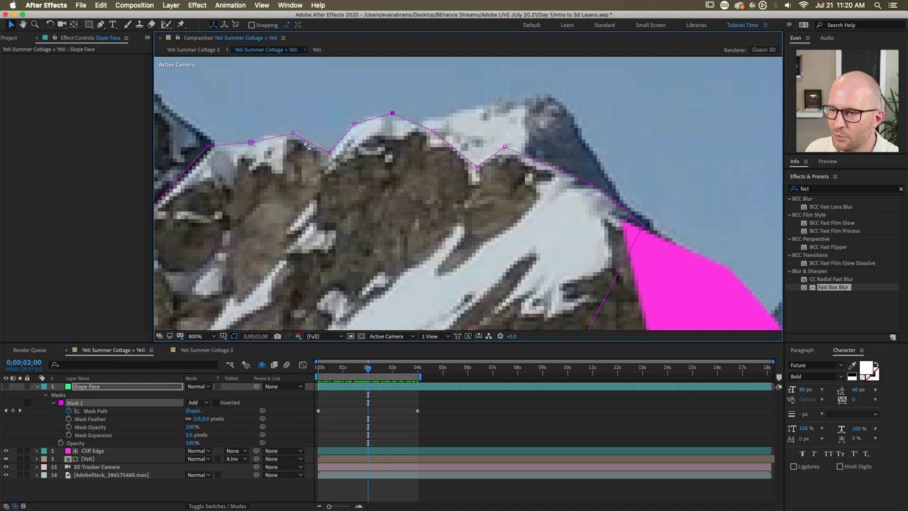
Step: At 0;00;02;00, nudge left and right ridge vertices onto the crest, then scrub back
{"action": "left_click_drag", "start_coordinate": [292, 133], "coordinate": [294, 134]}
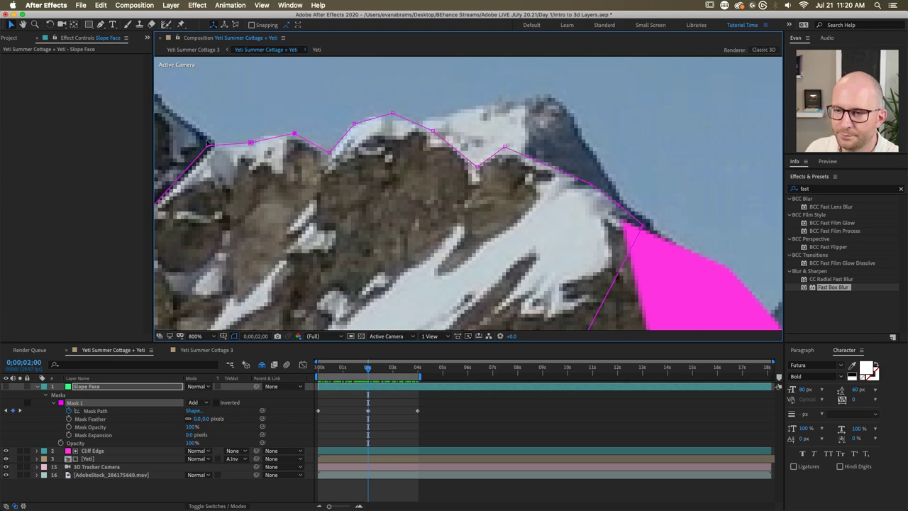
{"action": "left_click_drag", "start_coordinate": [209, 142], "coordinate": [216, 143]}
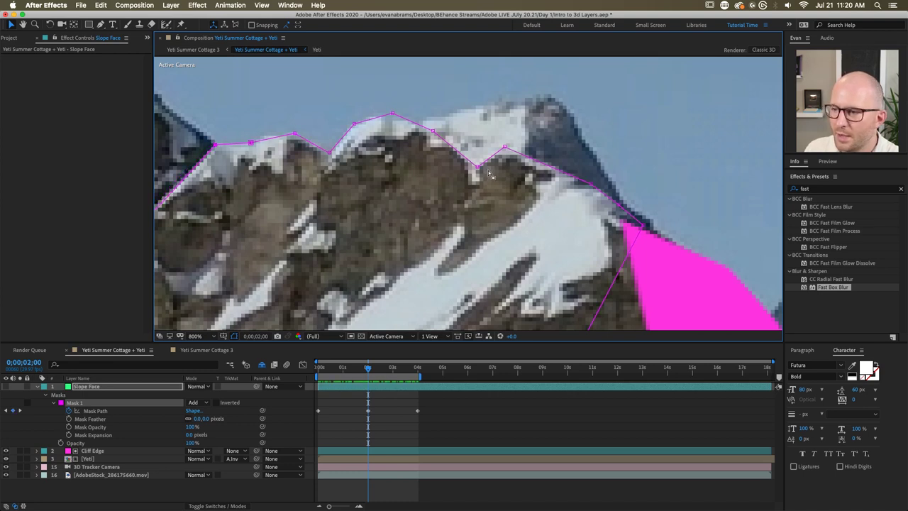
{"action": "left_click_drag", "start_coordinate": [478, 165], "coordinate": [473, 164]}
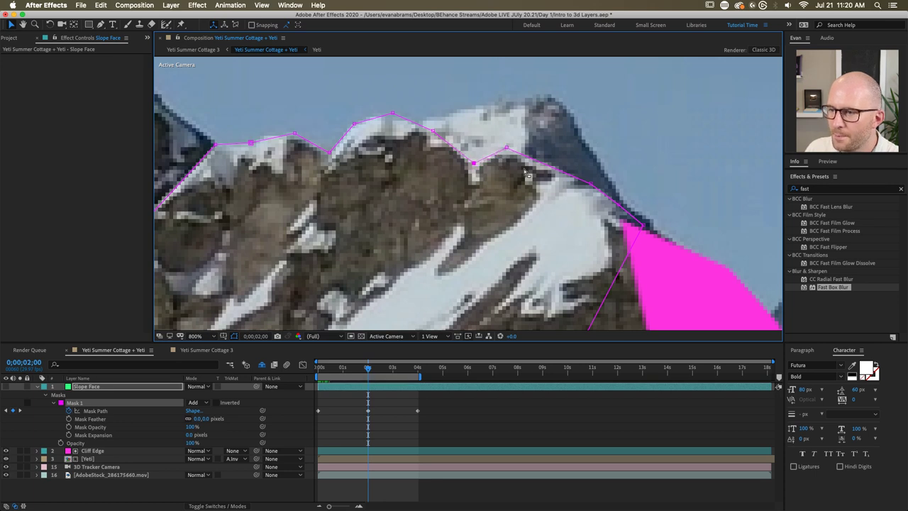
{"action": "left_click_drag", "start_coordinate": [642, 226], "coordinate": [643, 222]}
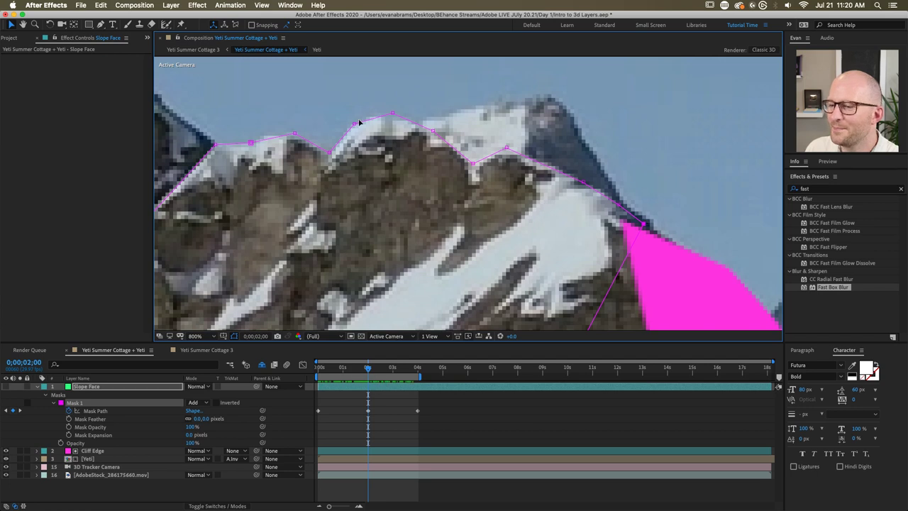
{"action": "left_click_drag", "start_coordinate": [388, 112], "coordinate": [392, 113]}
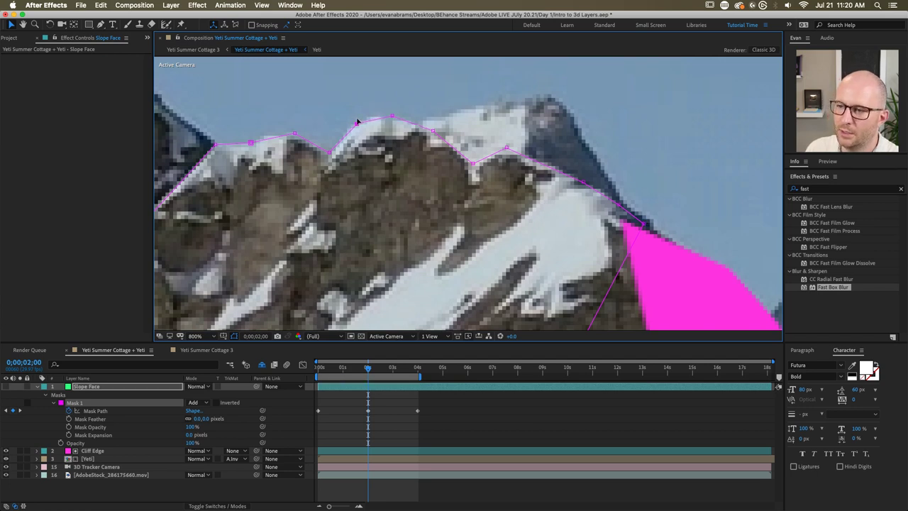
{"action": "left_click", "coordinate": [329, 149]}
{"action": "left_click", "coordinate": [296, 132]}
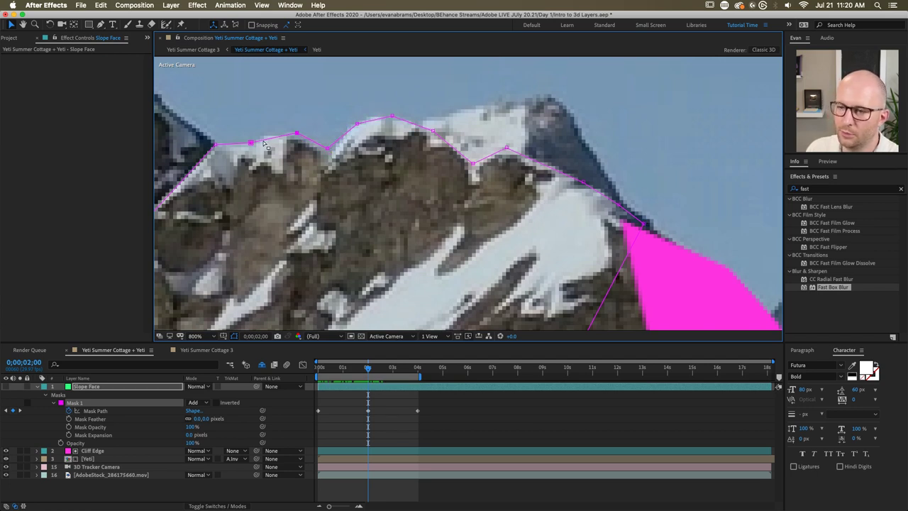
{"action": "left_click_drag", "start_coordinate": [255, 134], "coordinate": [258, 136]}
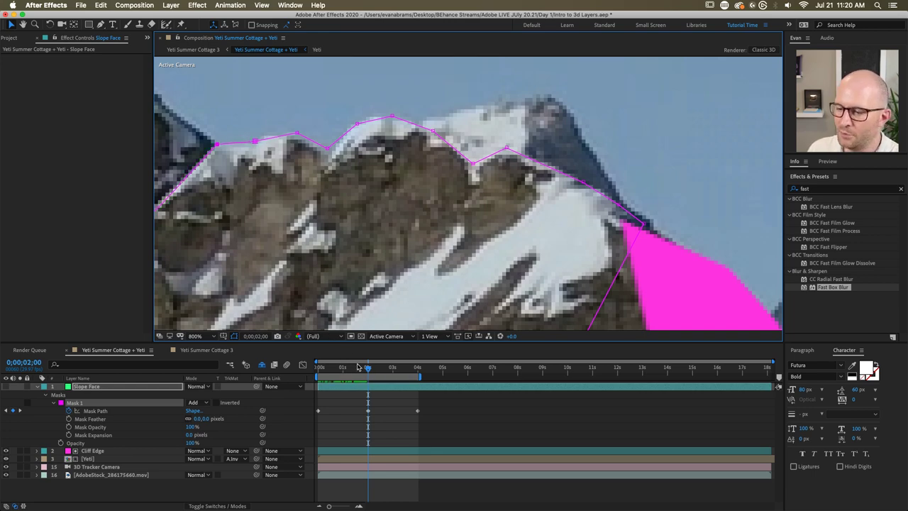
{"action": "left_click_drag", "start_coordinate": [358, 366], "coordinate": [318, 376]}
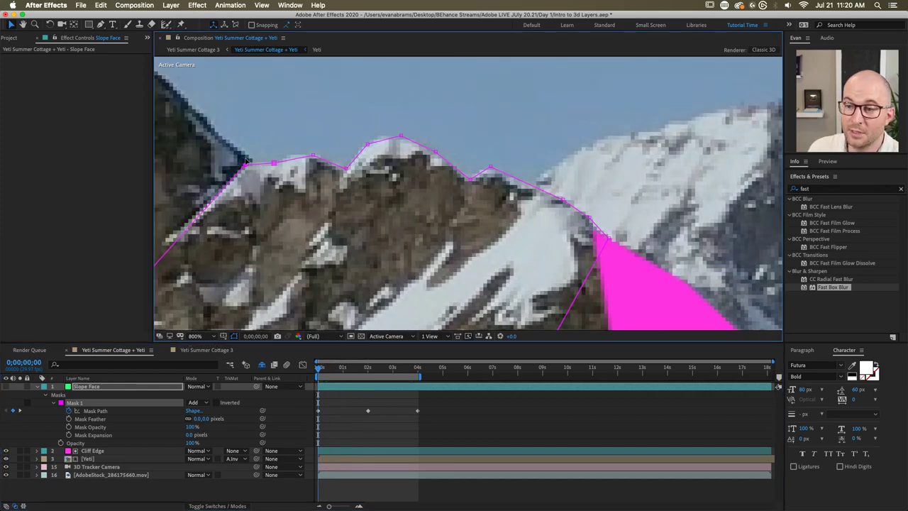
Step: Scrub to later frames and nudge ridge vertices onto the crest line
{"action": "left_click_drag", "start_coordinate": [325, 370], "coordinate": [417, 369]}
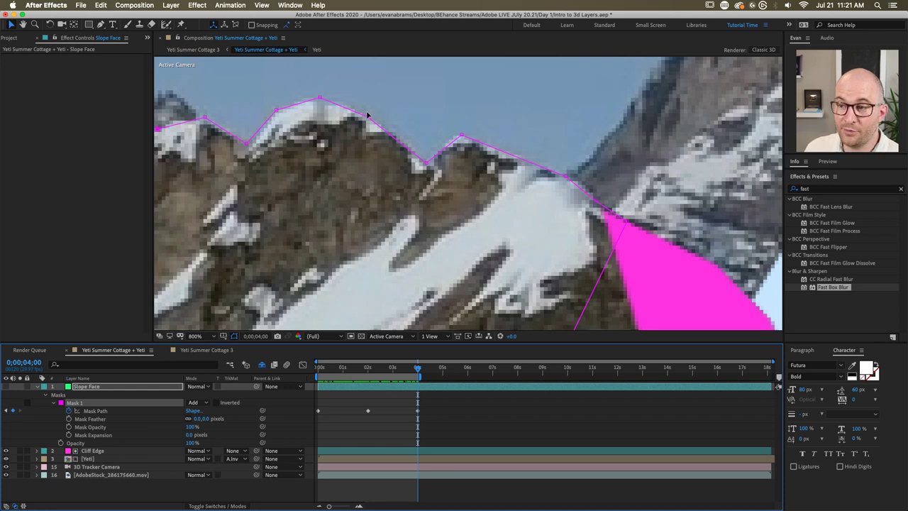
{"action": "left_click_drag", "start_coordinate": [366, 114], "coordinate": [372, 114]}
{"action": "left_click_drag", "start_coordinate": [426, 161], "coordinate": [424, 160]}
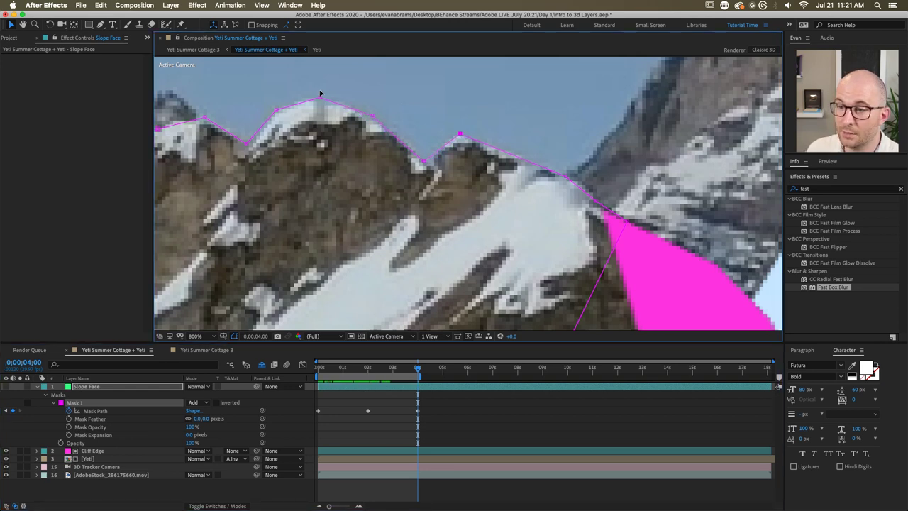
{"action": "left_click_drag", "start_coordinate": [276, 110], "coordinate": [278, 107]}
{"action": "left_click_drag", "start_coordinate": [245, 144], "coordinate": [250, 144]}
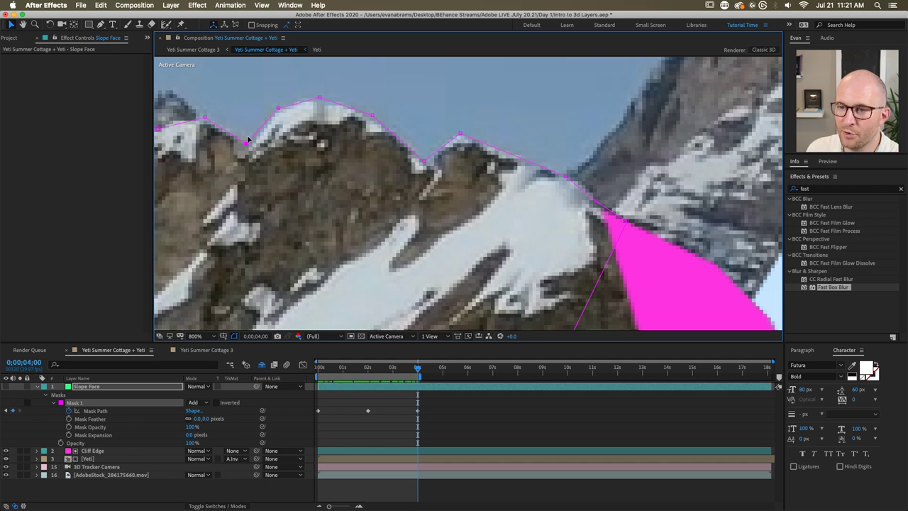
{"action": "left_click_drag", "start_coordinate": [202, 116], "coordinate": [159, 128]}
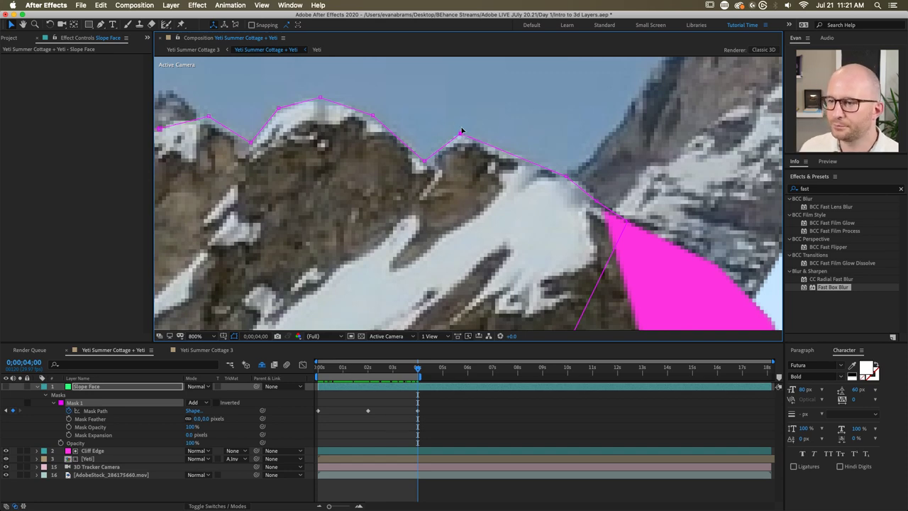
{"action": "left_click_drag", "start_coordinate": [461, 132], "coordinate": [461, 132]}
Step: Step back to about 0;00;03;08 and refit left and right ridge points, keying the mask
{"action": "left_click", "coordinate": [402, 370]}
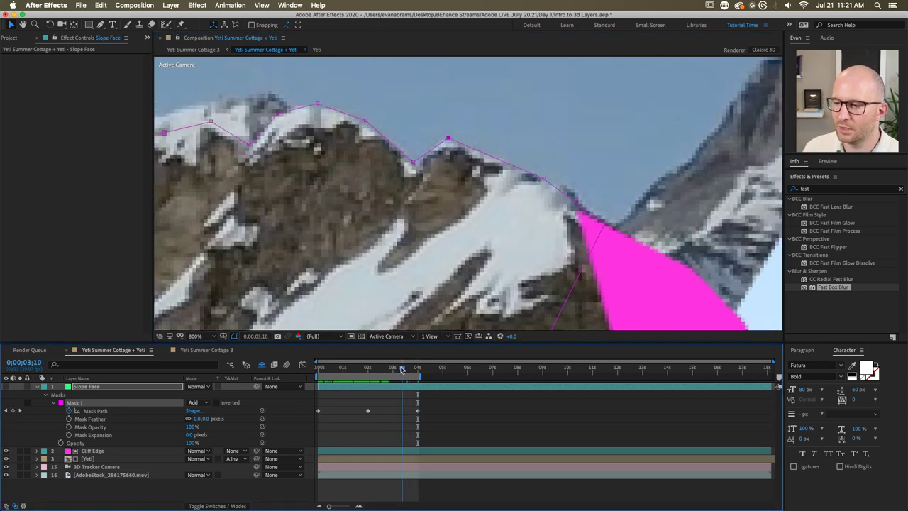
{"action": "mouse_move", "coordinate": [402, 370]}
{"action": "left_mouse_down"}
{"action": "mouse_move", "coordinate": [370, 371]}
{"action": "mouse_move", "coordinate": [399, 370]}
{"action": "left_mouse_up"}
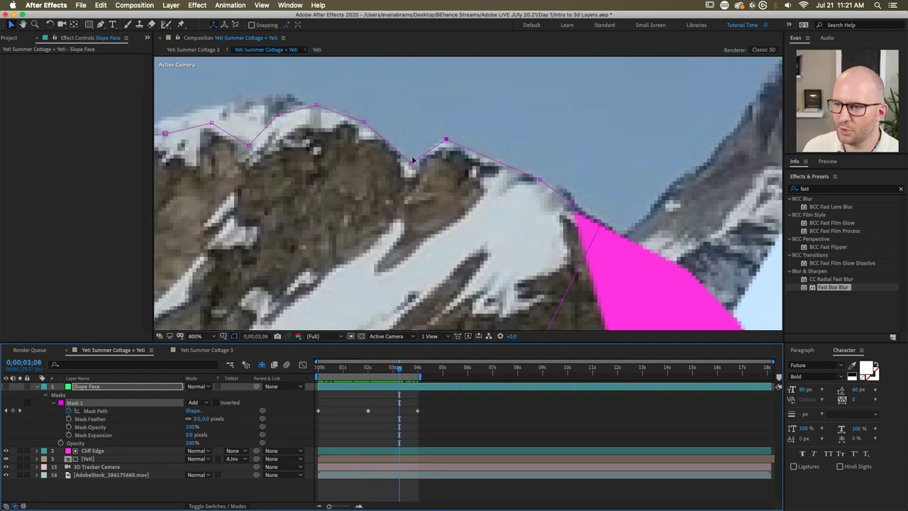
{"action": "left_click_drag", "start_coordinate": [412, 160], "coordinate": [415, 164]}
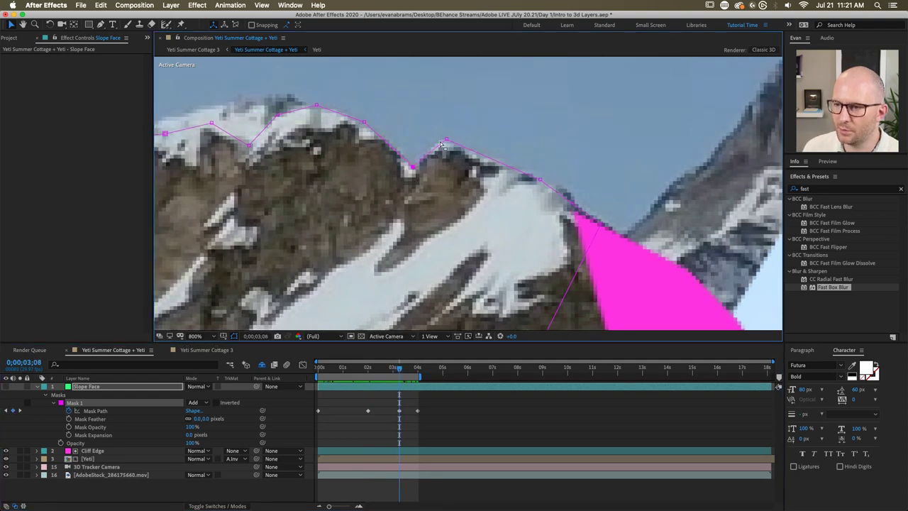
{"action": "left_click_drag", "start_coordinate": [447, 136], "coordinate": [442, 137]}
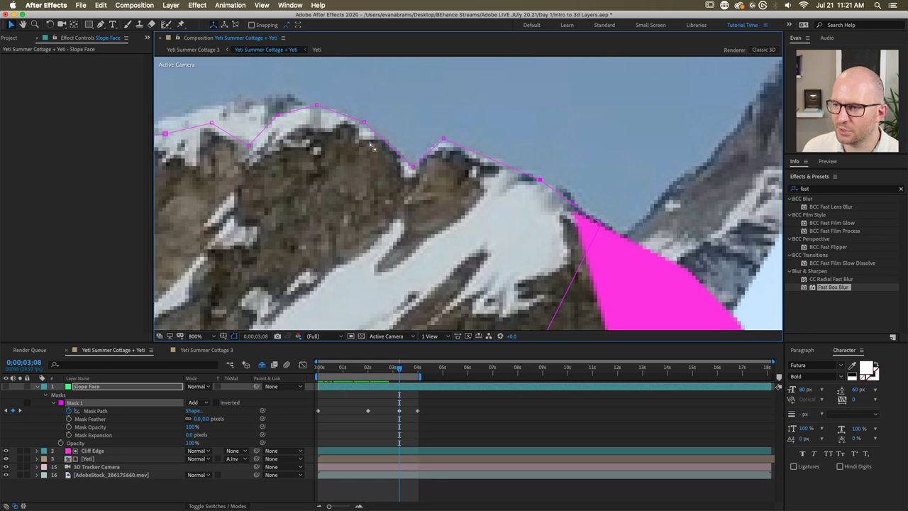
{"action": "scroll", "coordinate": [298, 133], "scroll_direction": "left", "scroll_amount": 5}
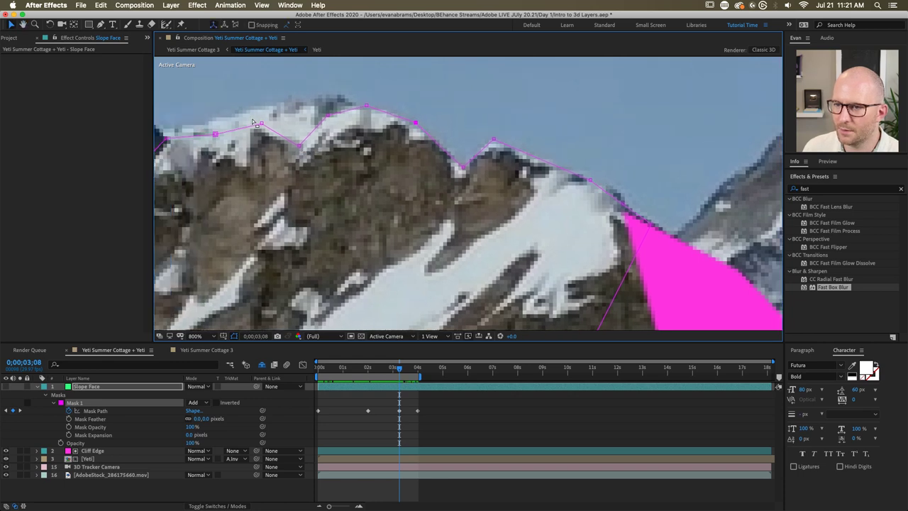
{"action": "left_click_drag", "start_coordinate": [216, 131], "coordinate": [217, 135]}
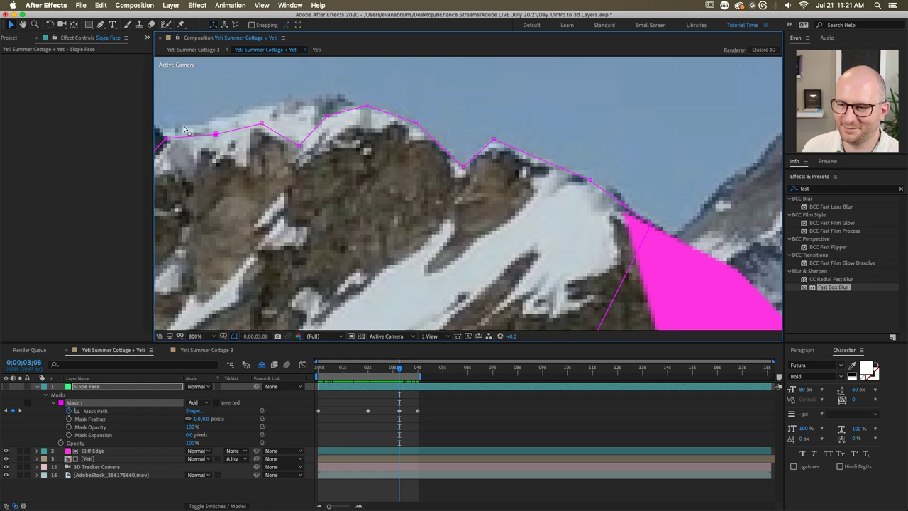
{"action": "left_click_drag", "start_coordinate": [168, 134], "coordinate": [380, 114]}
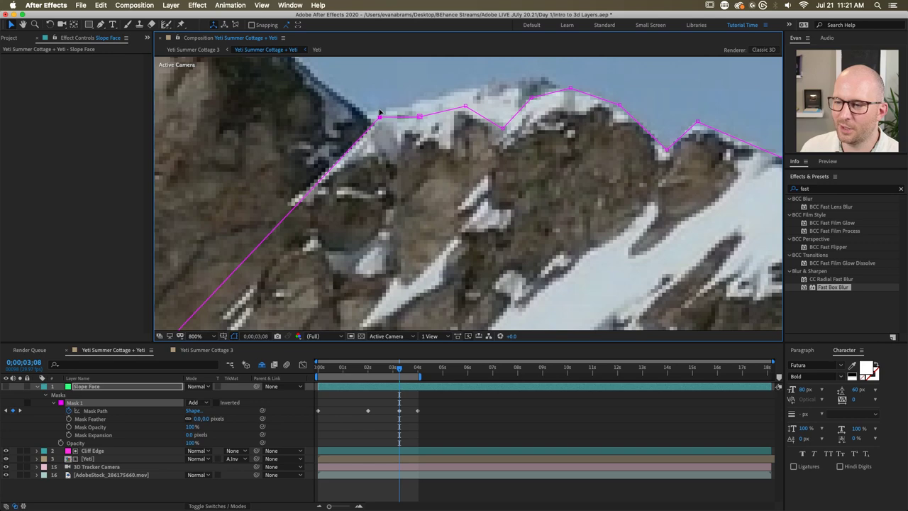
{"action": "left_click", "coordinate": [419, 112]}
{"action": "left_click_drag", "start_coordinate": [465, 105], "coordinate": [461, 100]}
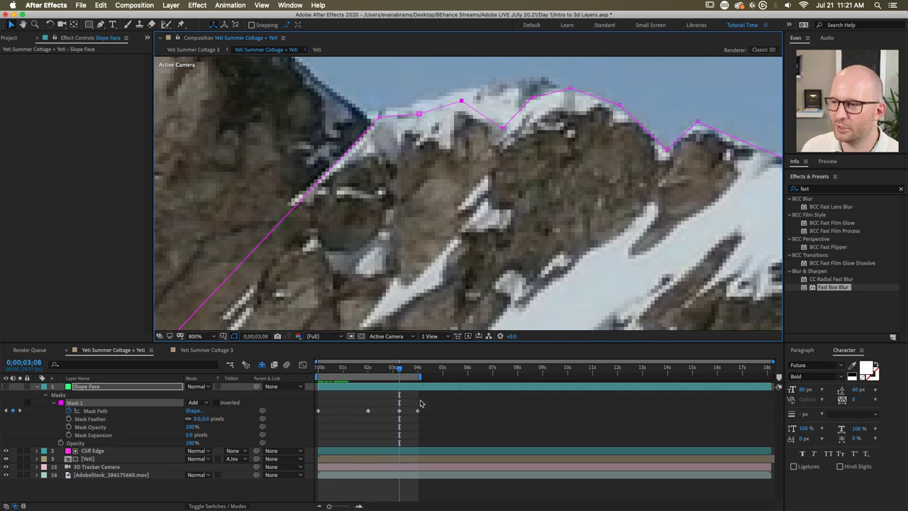
{"action": "mouse_move", "coordinate": [405, 371]}
{"action": "left_mouse_down"}
{"action": "mouse_move", "coordinate": [370, 371]}
{"action": "mouse_move", "coordinate": [399, 372]}
{"action": "left_mouse_up"}
Step: Zoom out to 200%, turn Slope Face visible, deselect it and scrub back in time
{"action": "scroll", "coordinate": [462, 98], "scroll_direction": "down", "scroll_amount": 4}
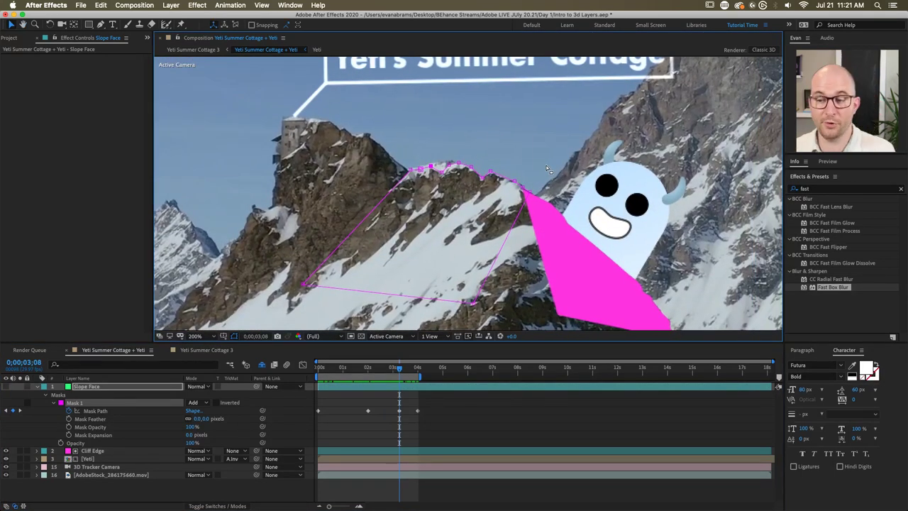
{"action": "left_click", "coordinate": [8, 387]}
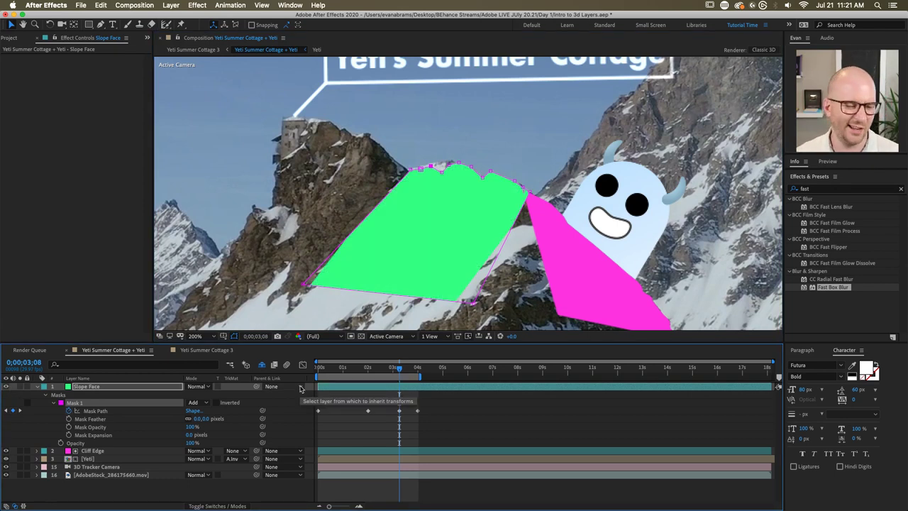
{"action": "left_click", "coordinate": [433, 410]}
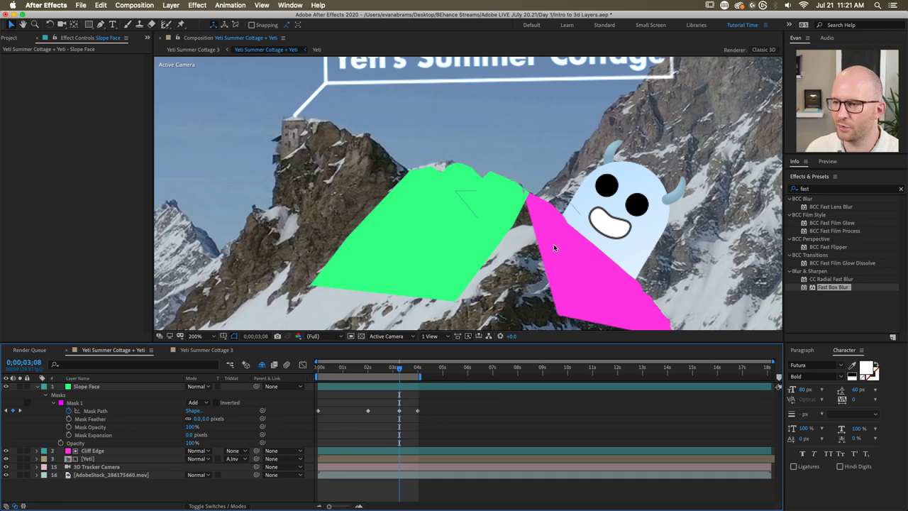
{"action": "mouse_move", "coordinate": [398, 368]}
{"action": "left_mouse_down"}
{"action": "mouse_move", "coordinate": [324, 377]}
{"action": "mouse_move", "coordinate": [419, 373]}
{"action": "mouse_move", "coordinate": [389, 377]}
{"action": "left_mouse_up"}
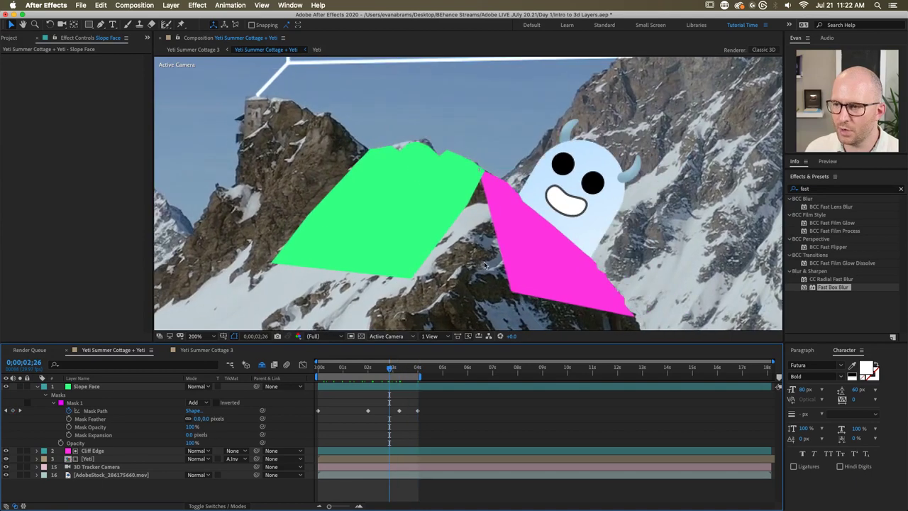
Step: Key the Yeti's Position at the start and moved up by 0;00;02;22
{"action": "left_click", "coordinate": [39, 388]}
{"action": "left_click", "coordinate": [107, 403]}
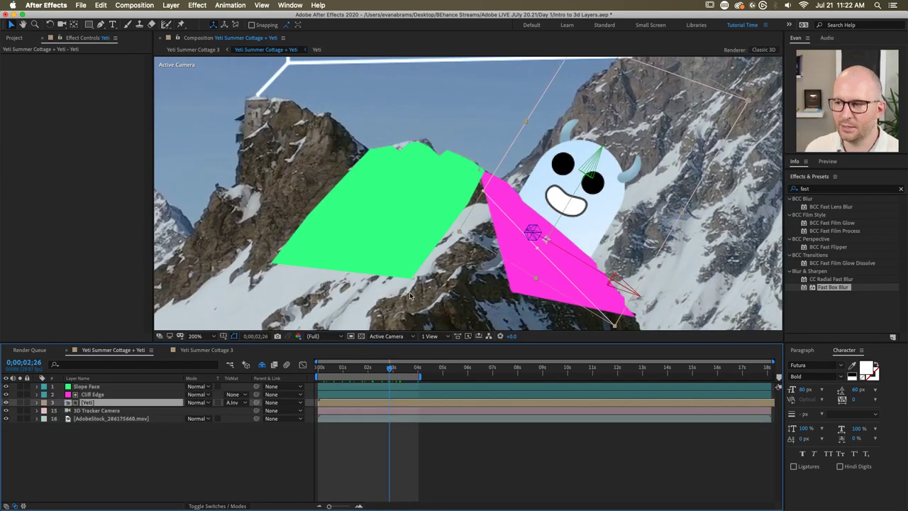
{"action": "scroll", "coordinate": [410, 296], "scroll_direction": "down", "scroll_amount": 2}
{"action": "left_click_drag", "start_coordinate": [376, 366], "coordinate": [341, 374]}
{"action": "key", "text": "p"}
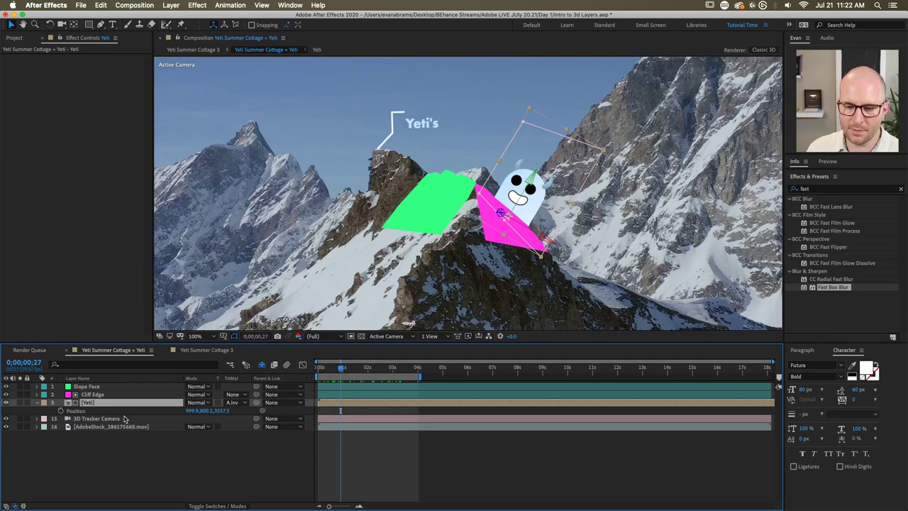
{"action": "left_click", "coordinate": [61, 411]}
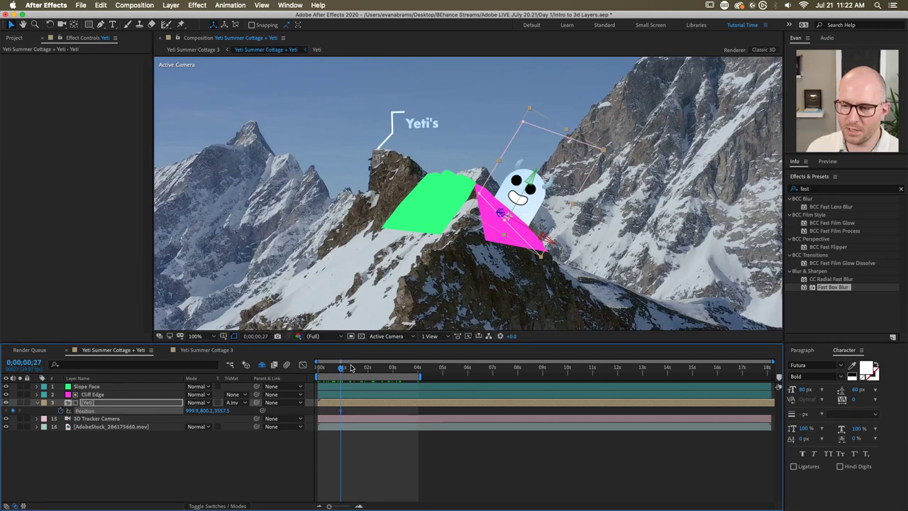
{"action": "left_click_drag", "start_coordinate": [351, 368], "coordinate": [386, 367]}
{"action": "left_click_drag", "start_coordinate": [535, 218], "coordinate": [474, 179]}
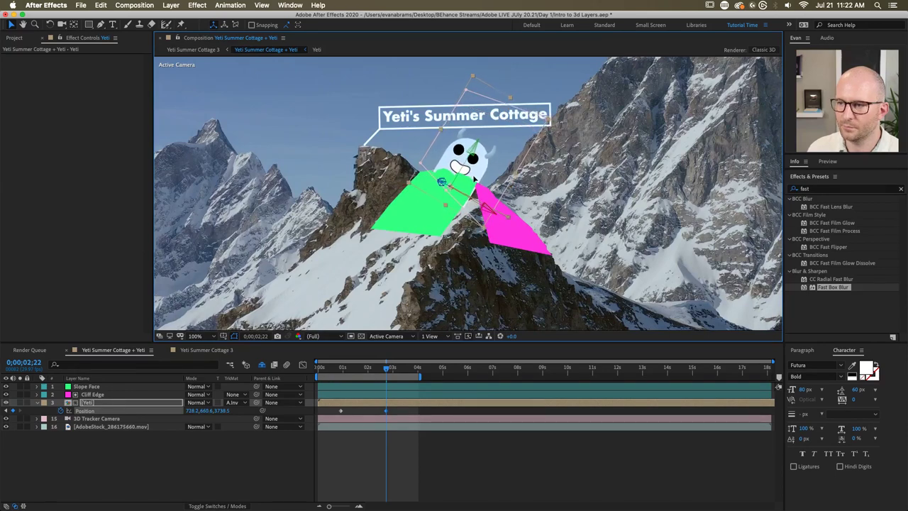
Step: Add Z Rotation keyframes tilting the Yeti to -18° and raise it higher above the ridge
{"action": "key", "text": "shift+r"}
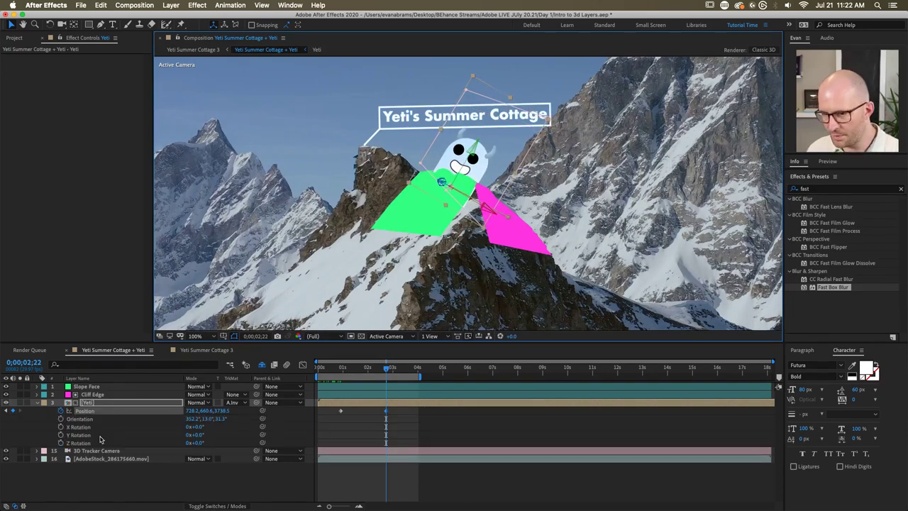
{"action": "left_click", "coordinate": [60, 443]}
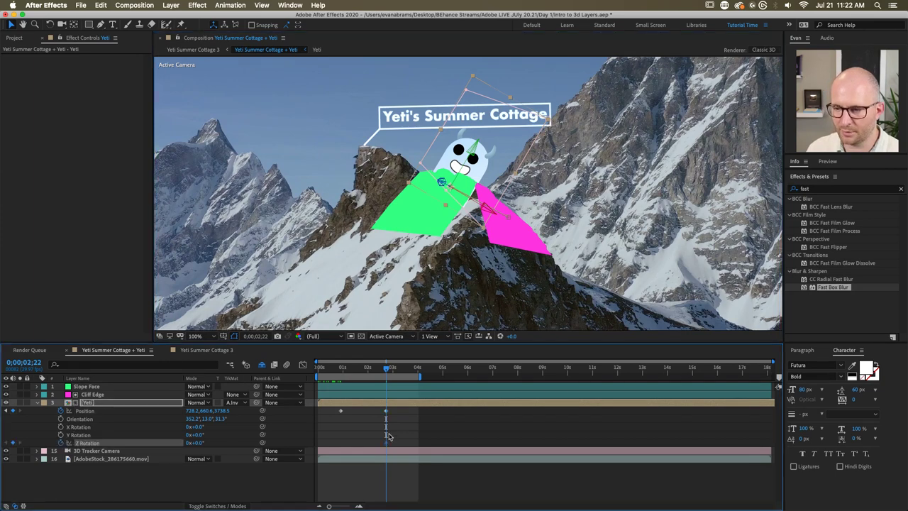
{"action": "left_click_drag", "start_coordinate": [385, 443], "coordinate": [341, 442]}
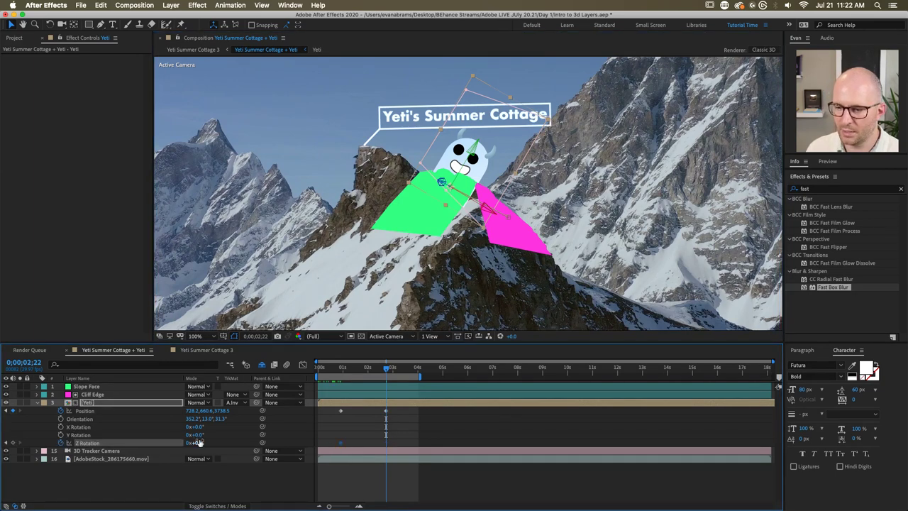
{"action": "left_click_drag", "start_coordinate": [198, 443], "coordinate": [181, 443]}
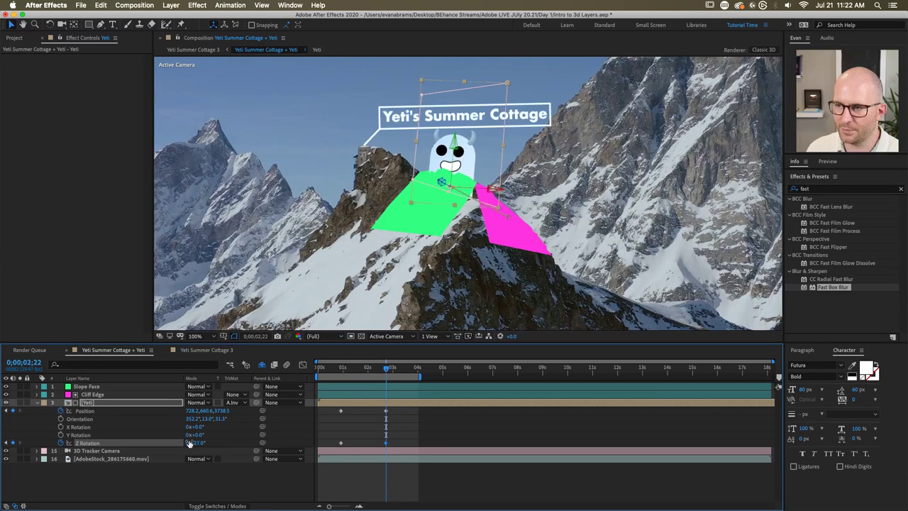
{"action": "left_click_drag", "start_coordinate": [475, 178], "coordinate": [440, 175]}
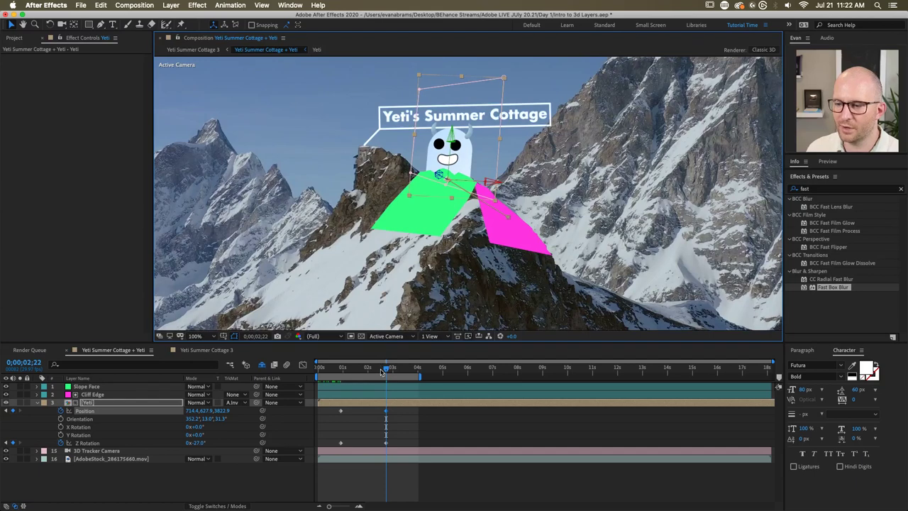
{"action": "mouse_move", "coordinate": [382, 372]}
{"action": "left_mouse_down"}
{"action": "mouse_move", "coordinate": [349, 370]}
{"action": "mouse_move", "coordinate": [367, 369]}
{"action": "left_mouse_up"}
{"action": "left_click", "coordinate": [413, 432]}
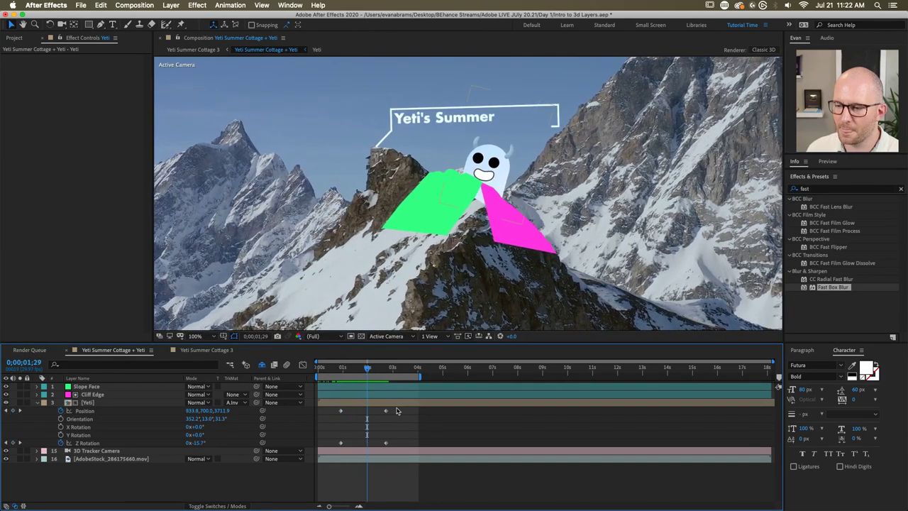
Step: Select all Position and Z Rotation keyframes and apply Easy Ease with F9
{"action": "left_click_drag", "start_coordinate": [397, 411], "coordinate": [327, 452]}
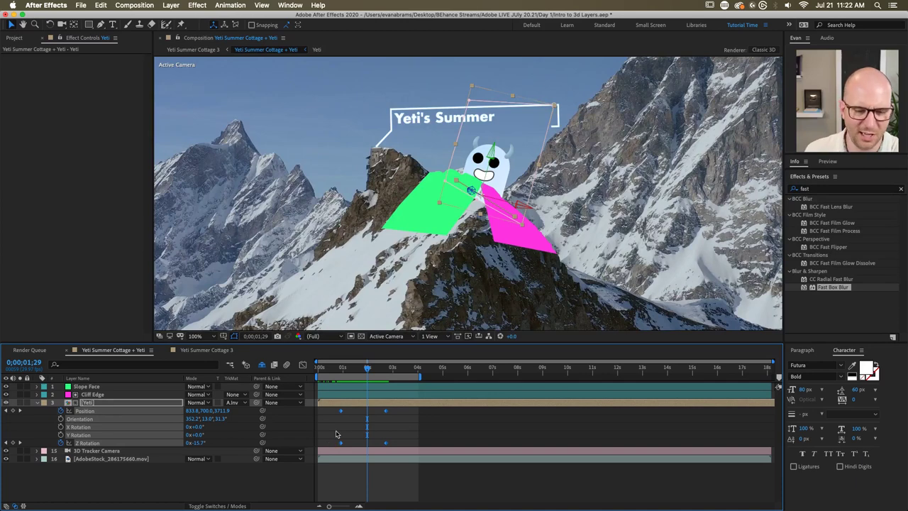
{"action": "key", "text": "F9"}
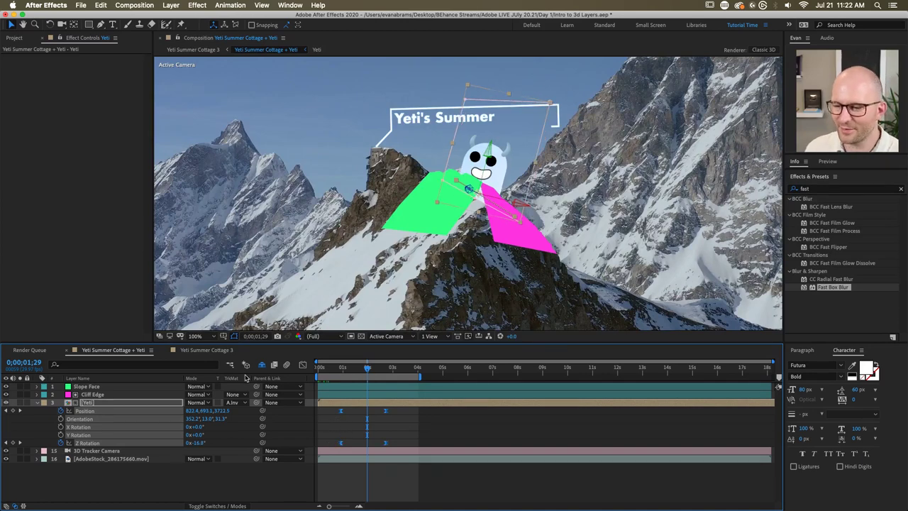
{"action": "left_click", "coordinate": [302, 366]}
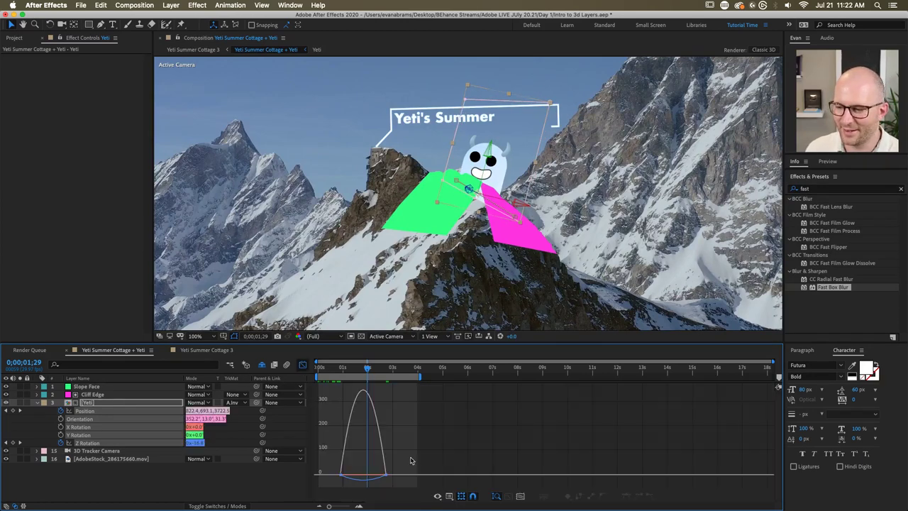
Step: Drag the keyframe influence handles left so speed peaks earlier, preview playback, and exit the Graph Editor
{"action": "left_click_drag", "start_coordinate": [410, 461], "coordinate": [326, 486]}
{"action": "left_click_drag", "start_coordinate": [382, 474], "coordinate": [349, 475]}
{"action": "left_click", "coordinate": [339, 368]}
{"action": "key", "text": "space"}
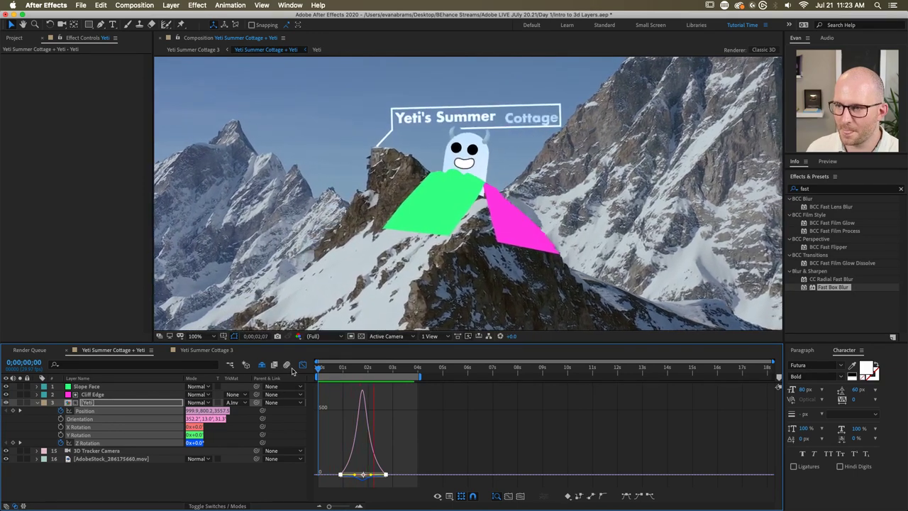
{"action": "key", "text": "space"}
{"action": "left_click", "coordinate": [303, 364]}
{"action": "left_click", "coordinate": [422, 491]}
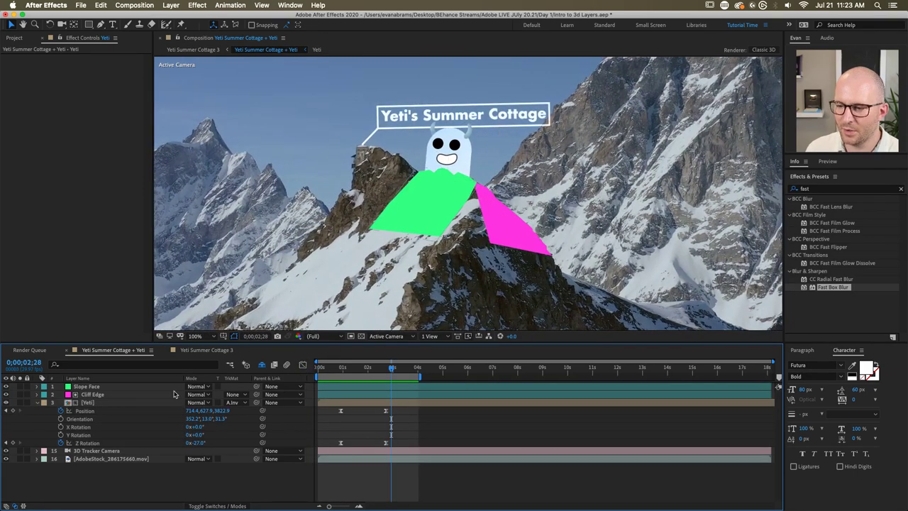
{"action": "left_click", "coordinate": [37, 404]}
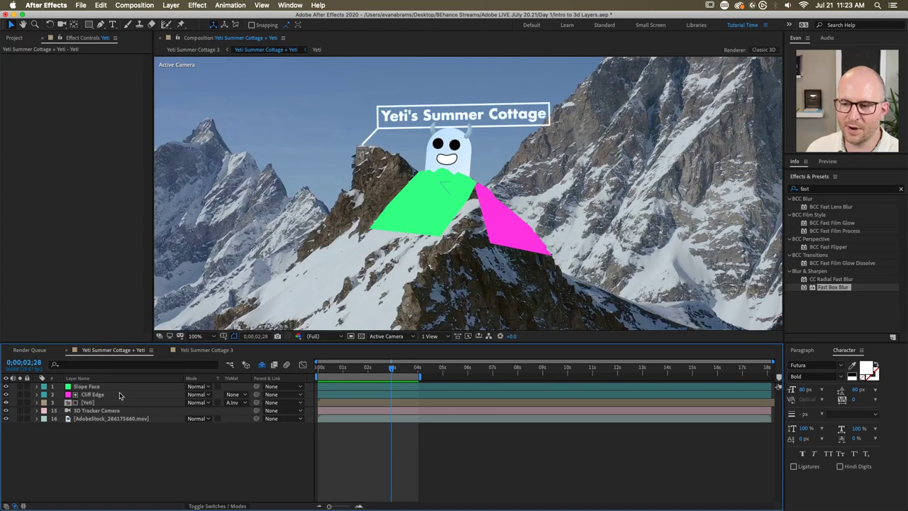
{"action": "left_click", "coordinate": [119, 395]}
{"action": "left_click", "coordinate": [117, 386], "text": "shift"}
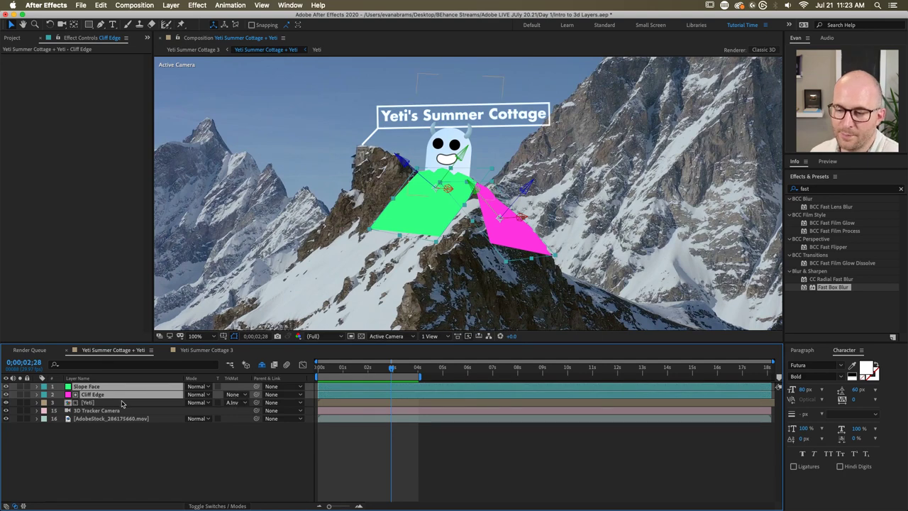
{"action": "left_click", "coordinate": [115, 403]}
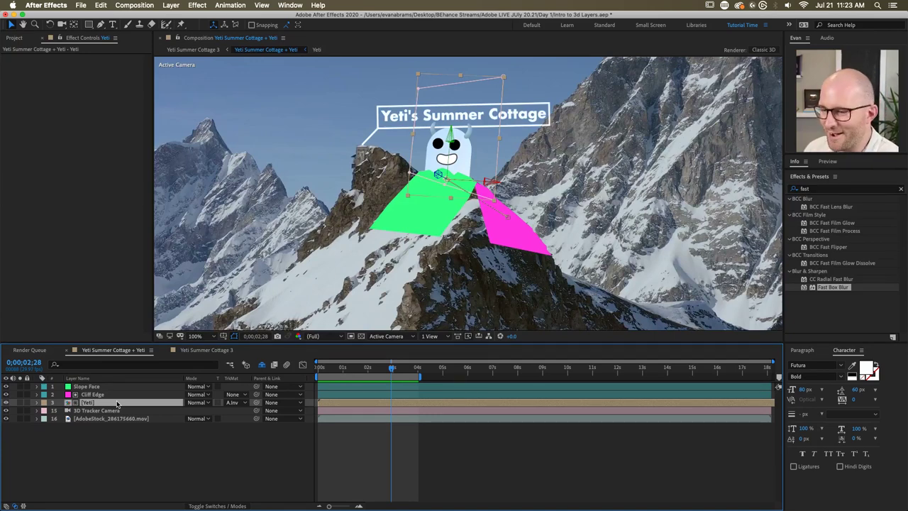
{"action": "left_click_drag", "start_coordinate": [393, 368], "coordinate": [363, 374]}
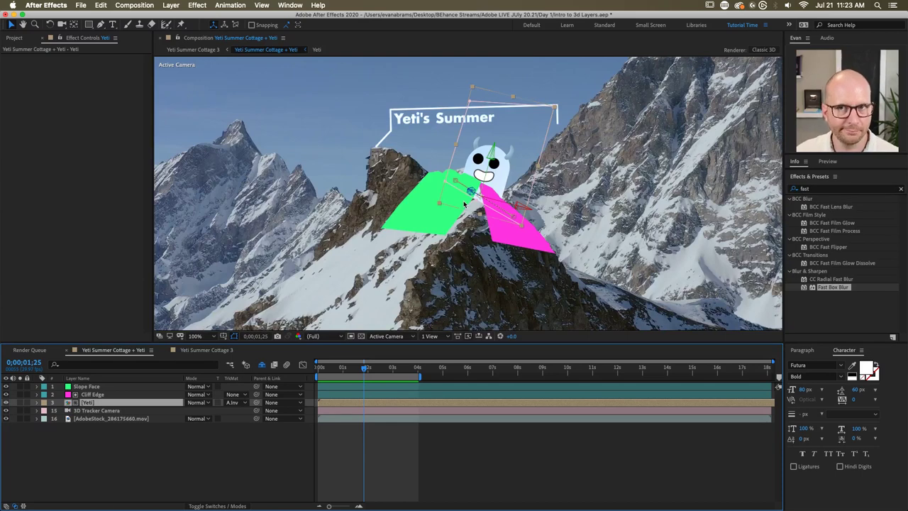
{"action": "left_click", "coordinate": [117, 412]}
{"action": "left_click", "coordinate": [117, 420], "text": "shift"}
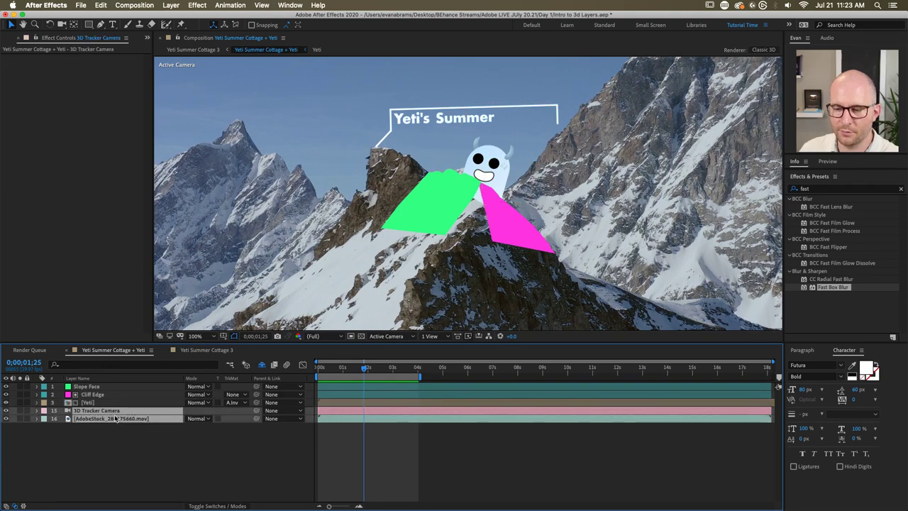
{"action": "left_click", "coordinate": [118, 440]}
Step: Duplicate 3D Tracker Camera and the AdobeStock footage, move copies above Yeti, and select layers 1–4
{"action": "left_click", "coordinate": [108, 419]}
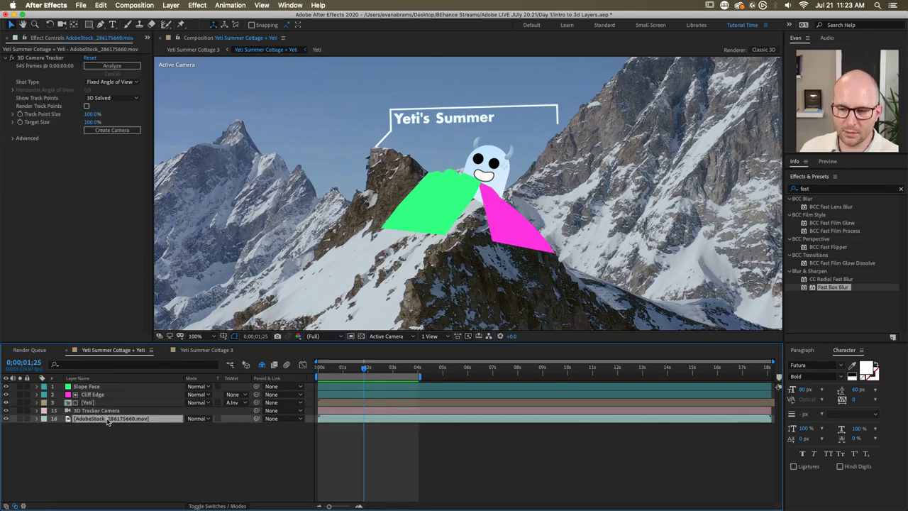
{"action": "left_click", "coordinate": [108, 411], "text": "shift"}
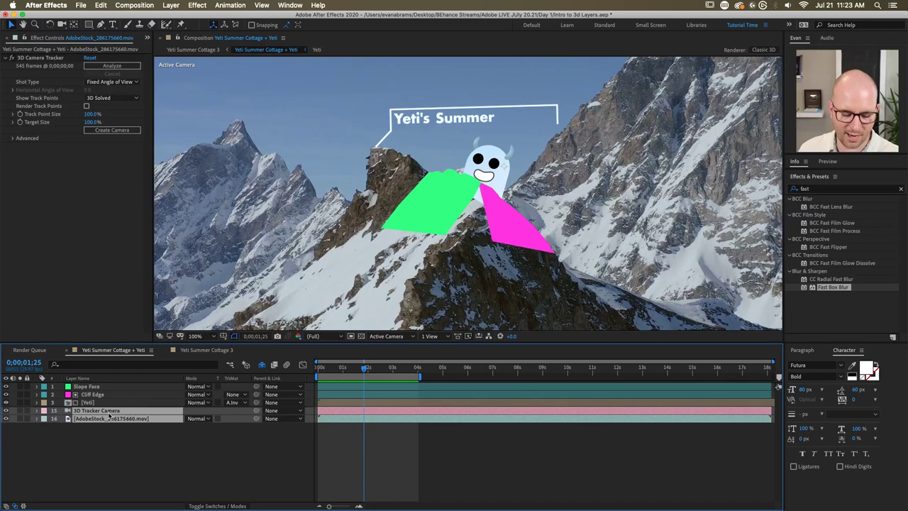
{"action": "key", "text": "super+d"}
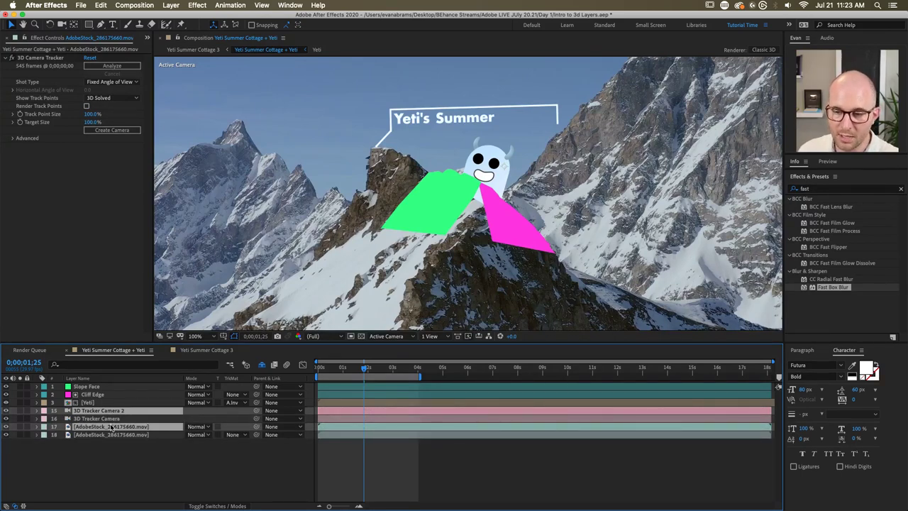
{"action": "left_click_drag", "start_coordinate": [111, 428], "coordinate": [106, 401]}
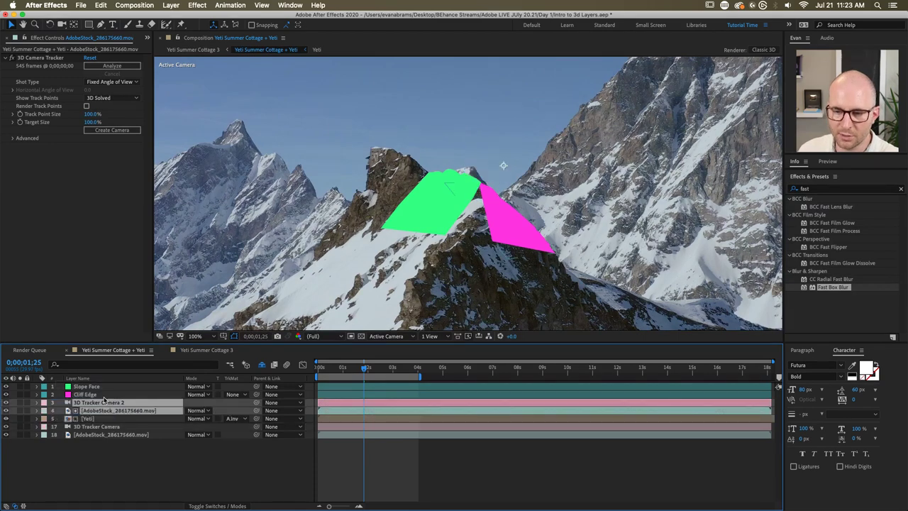
{"action": "left_click", "coordinate": [87, 386]}
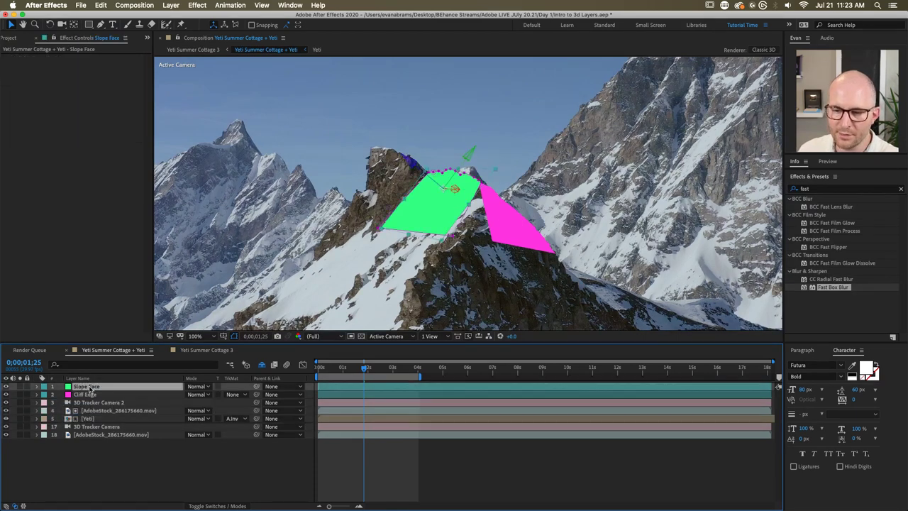
{"action": "left_click", "coordinate": [93, 411], "text": "shift"}
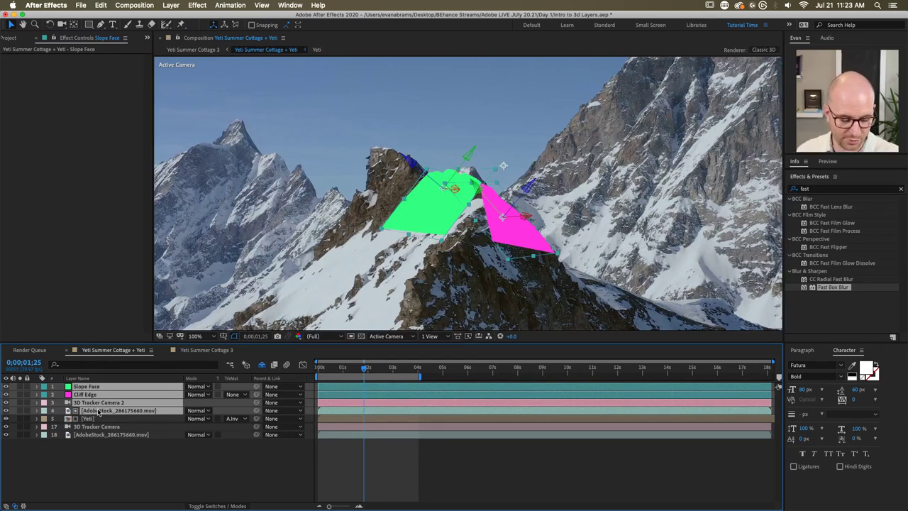
Step: Pre-compose the selected layers into a new comp named 'Mountain Face Matte' and open it
{"action": "key", "text": "super+shift+c"}
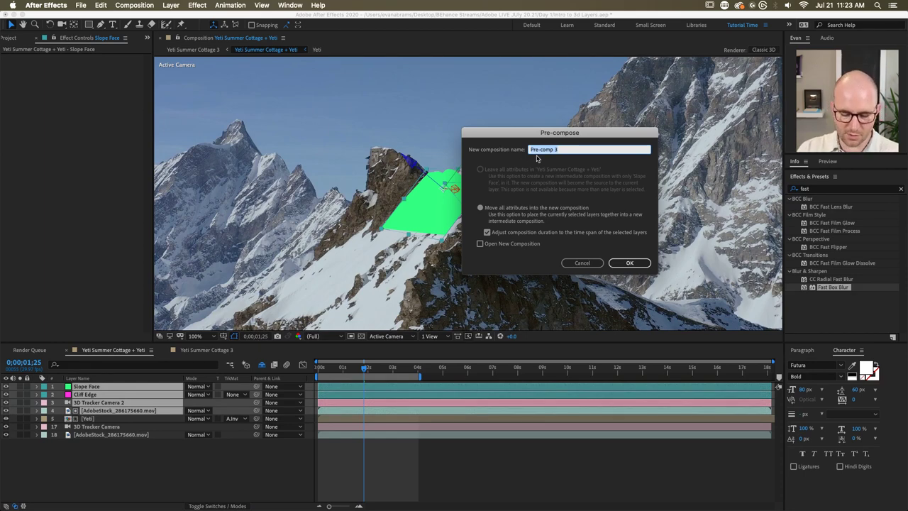
{"action": "type", "text": "Mounta"}
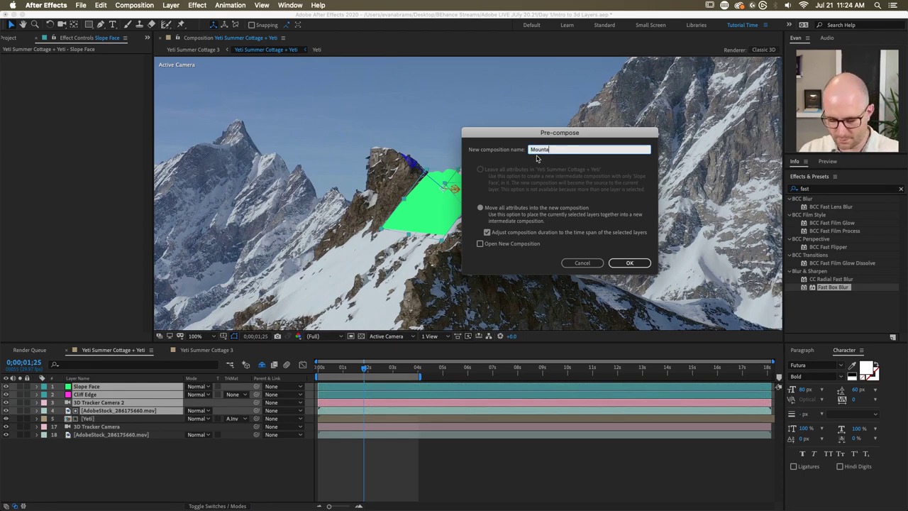
{"action": "type", "text": "in Face Matte"}
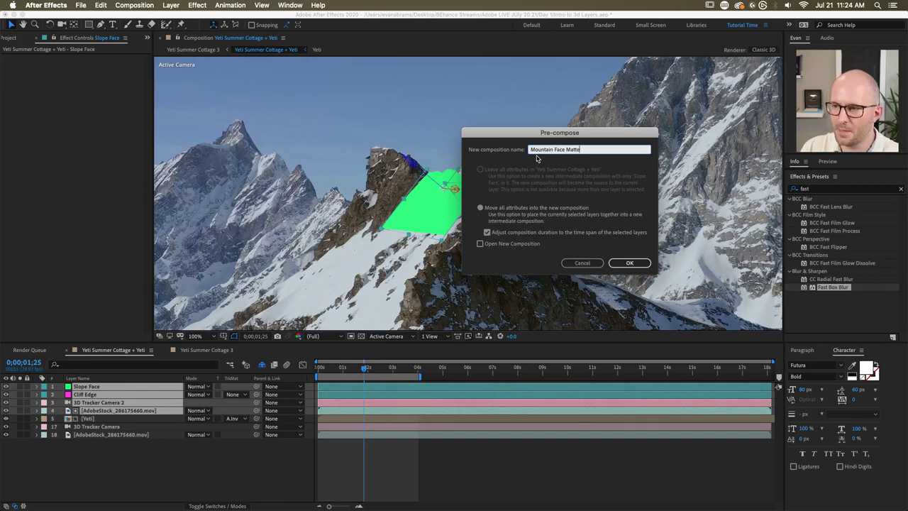
{"action": "left_click", "coordinate": [522, 245]}
{"action": "left_click", "coordinate": [638, 265]}
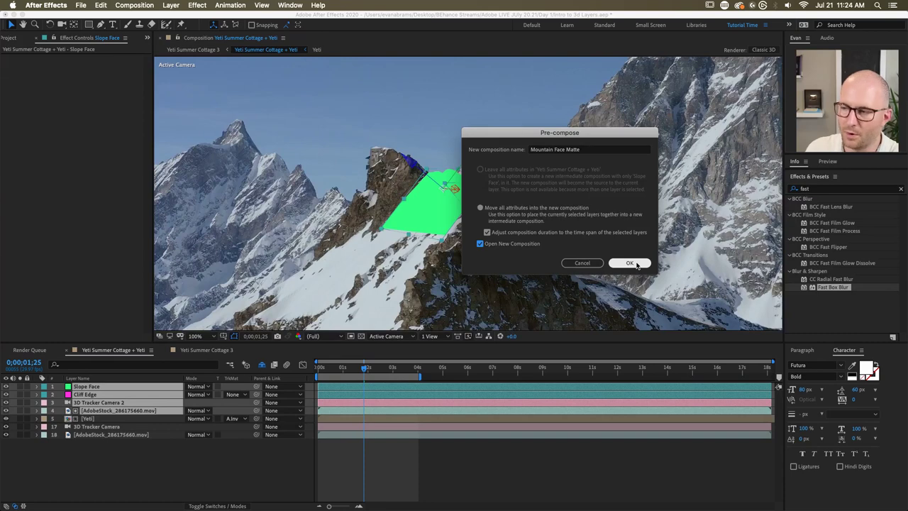
{"action": "left_click", "coordinate": [638, 264]}
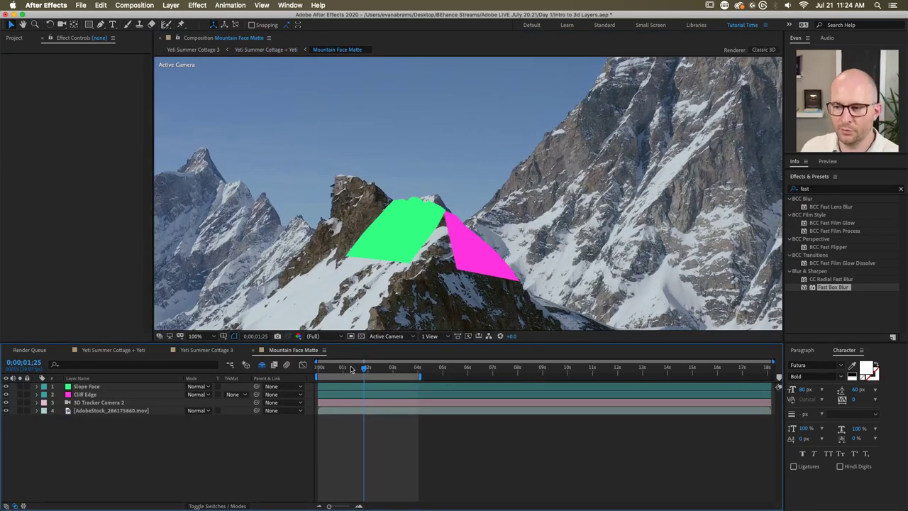
Step: At an earlier frame, turn the mountain footage layer into a guide layer
{"action": "left_click_drag", "start_coordinate": [352, 369], "coordinate": [418, 376]}
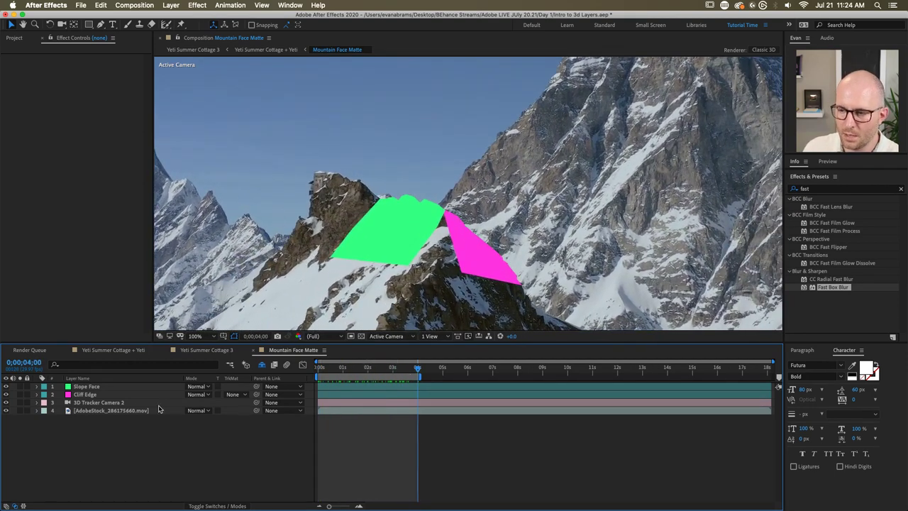
{"action": "left_click", "coordinate": [129, 410]}
{"action": "right_click", "coordinate": [128, 415]}
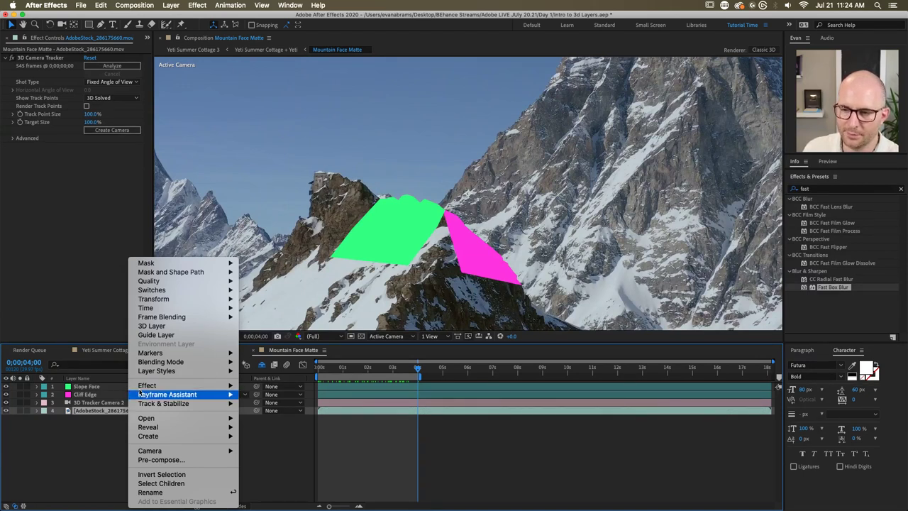
{"action": "left_click", "coordinate": [158, 334]}
{"action": "left_click", "coordinate": [100, 446]}
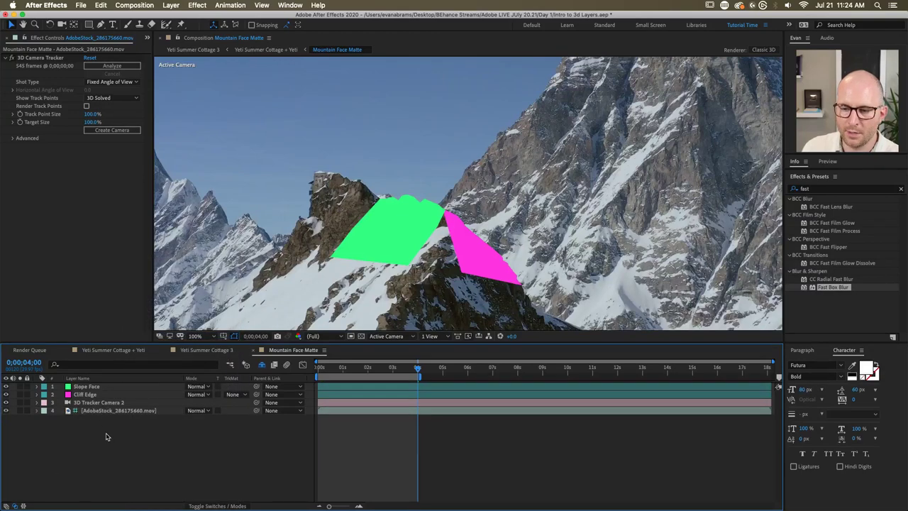
Step: Close Yeti Summer Cottage 3, solo Mountain Face Matte at one second, and open the precomp
{"action": "left_click", "coordinate": [221, 352]}
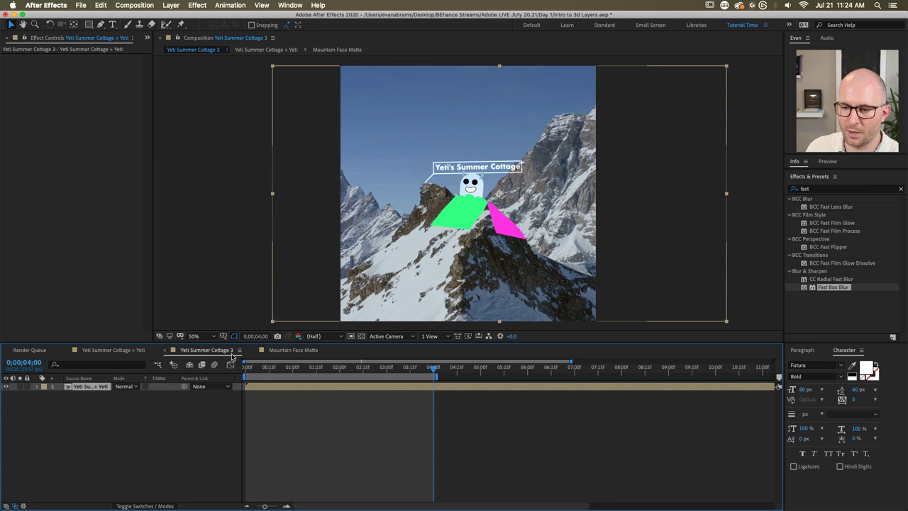
{"action": "left_click", "coordinate": [166, 352]}
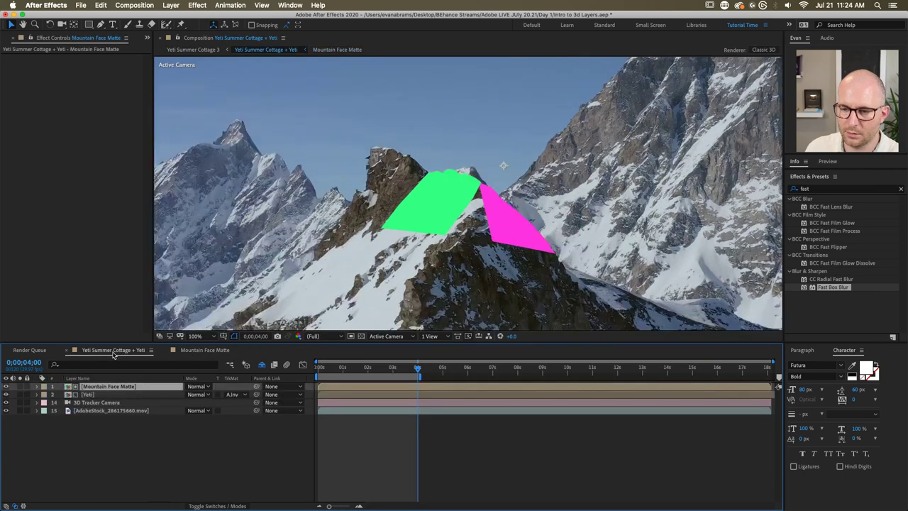
{"action": "left_click_drag", "start_coordinate": [378, 371], "coordinate": [359, 368]}
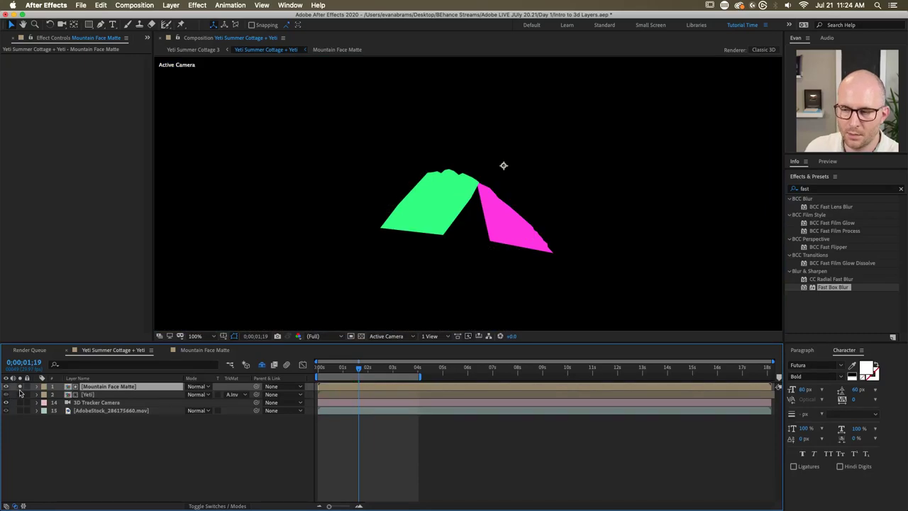
{"action": "left_click", "coordinate": [20, 387]}
{"action": "left_click", "coordinate": [344, 369]}
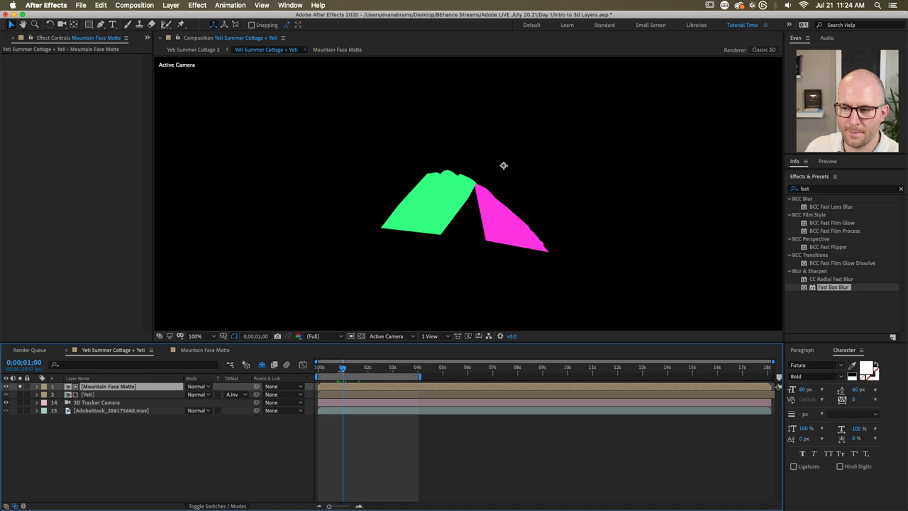
{"action": "double_click", "coordinate": [344, 385]}
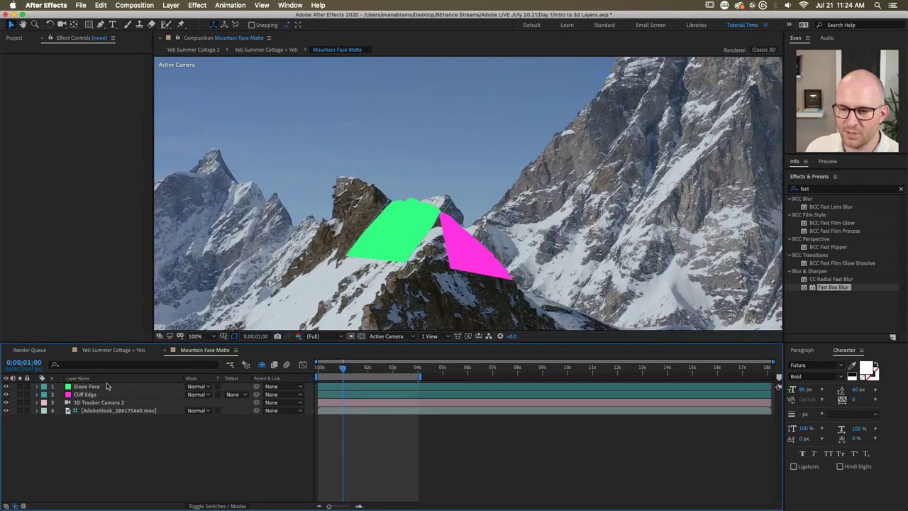
Step: Inspect the precomp's footage, 3D Tracker Camera 2, Slope Face and Cliff Edge layers
{"action": "left_click", "coordinate": [109, 411]}
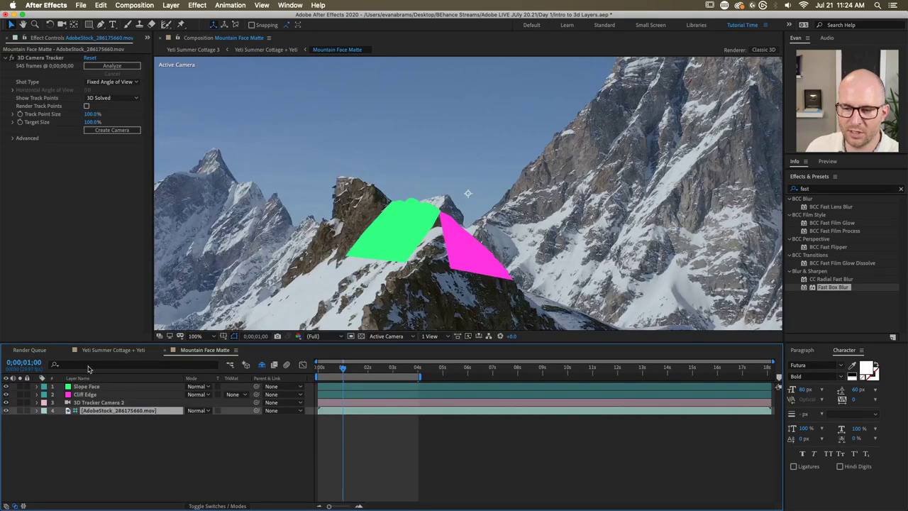
{"action": "left_click", "coordinate": [103, 403]}
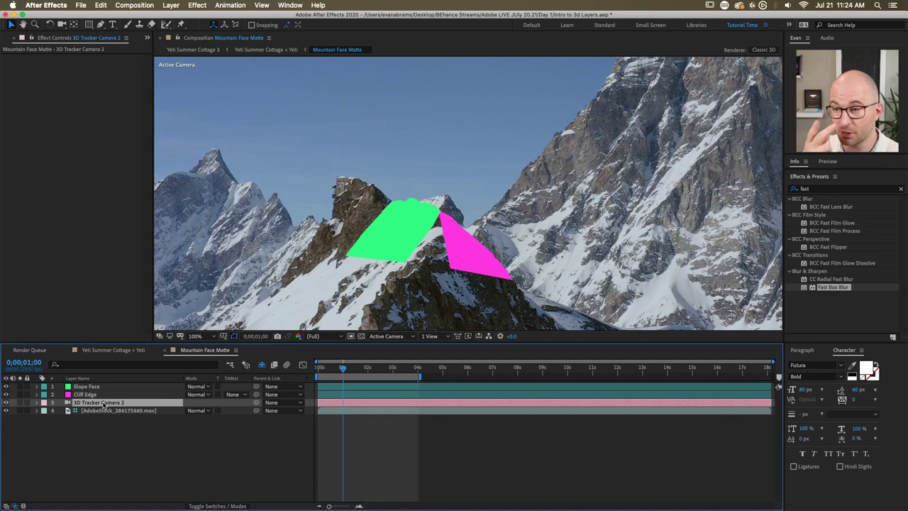
{"action": "left_click", "coordinate": [87, 386]}
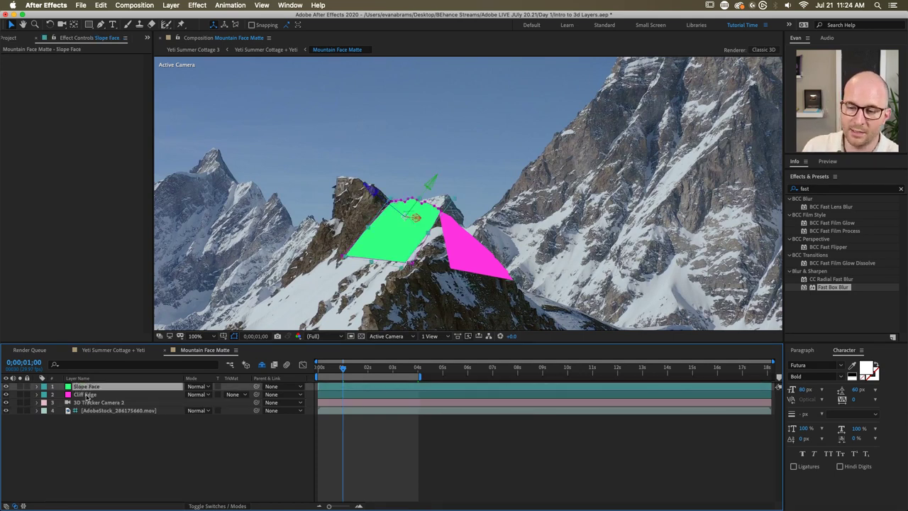
{"action": "left_click", "coordinate": [87, 394], "text": "shift"}
{"action": "left_click", "coordinate": [131, 438]}
{"action": "left_click", "coordinate": [105, 386]}
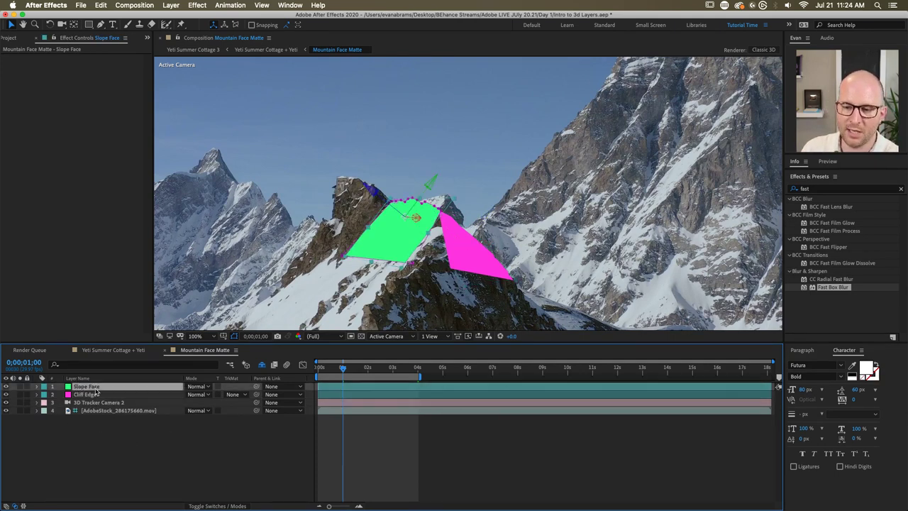
{"action": "left_click", "coordinate": [96, 394], "text": "shift"}
Step: Back in Yeti Summer Cottage + Yeti, move to about 3;18 and unsolo Mountain Face Matte
{"action": "left_click", "coordinate": [122, 351]}
{"action": "left_click", "coordinate": [344, 454]}
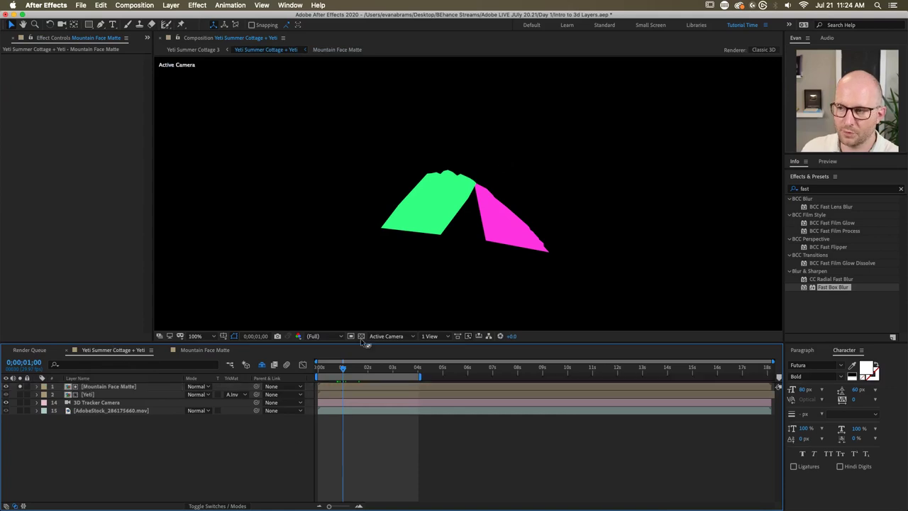
{"action": "double_click", "coordinate": [106, 387]}
{"action": "left_click", "coordinate": [96, 411]}
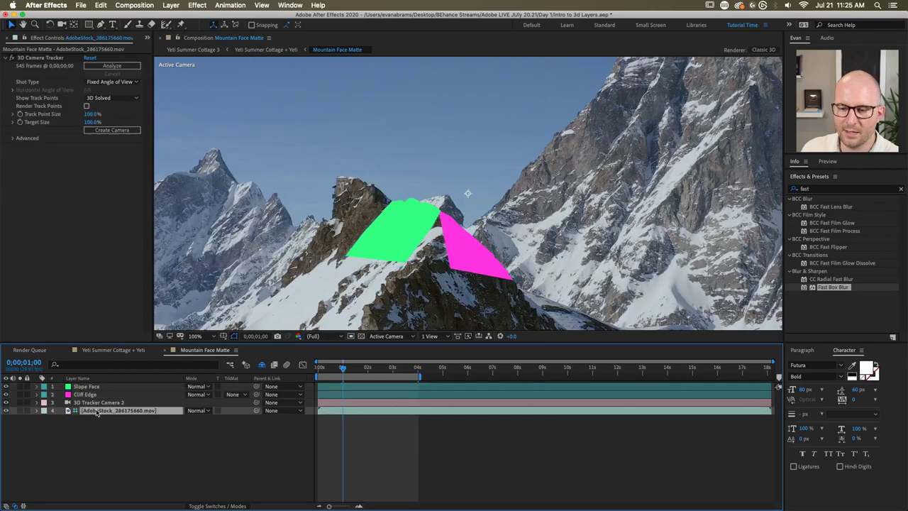
{"action": "left_click", "coordinate": [113, 350]}
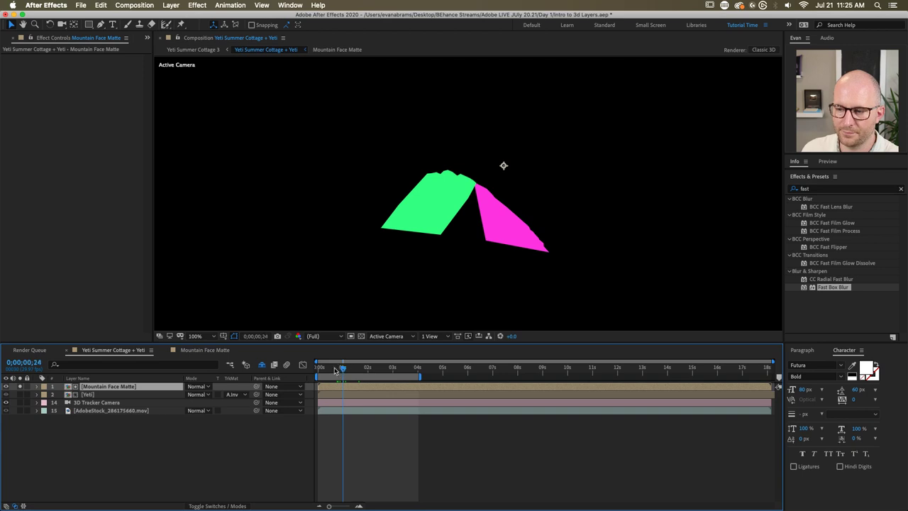
{"action": "left_click_drag", "start_coordinate": [325, 369], "coordinate": [368, 381]}
{"action": "key", "text": "comma"}
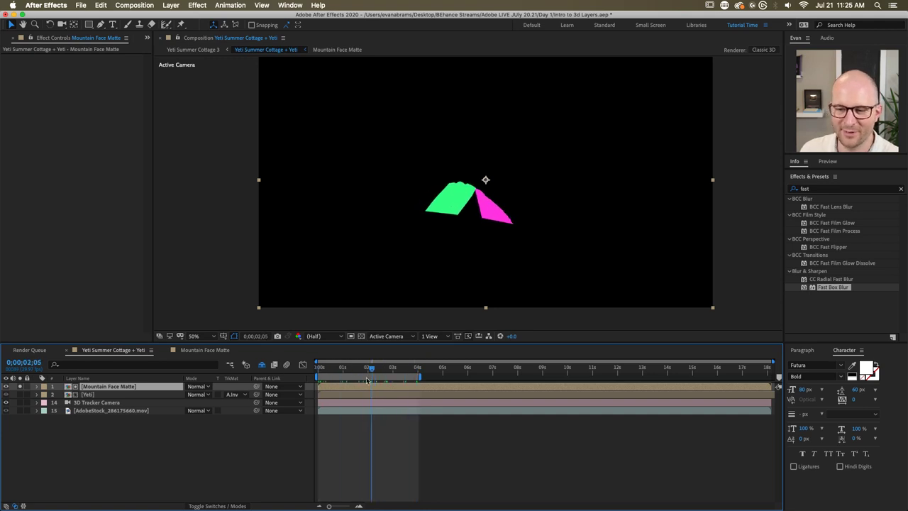
{"action": "left_click", "coordinate": [21, 387]}
Step: Set the Yeti layer's track matte to Alpha Inverted Matte and scrub to preview the ridge occlusion
{"action": "left_click", "coordinate": [105, 394]}
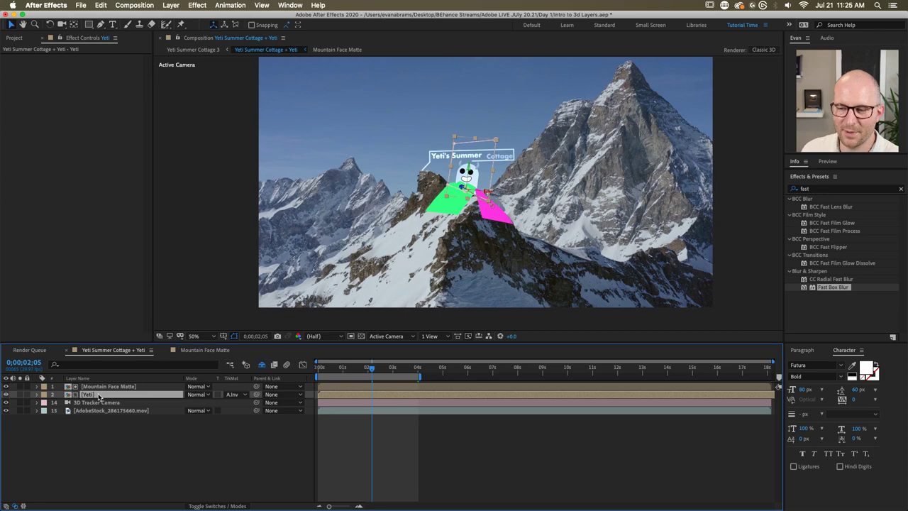
{"action": "left_click", "coordinate": [234, 394]}
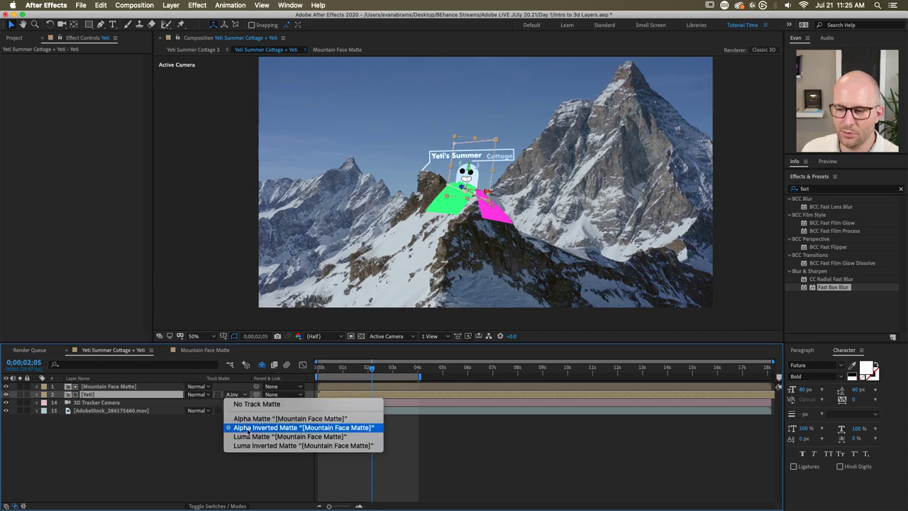
{"action": "left_click", "coordinate": [249, 429]}
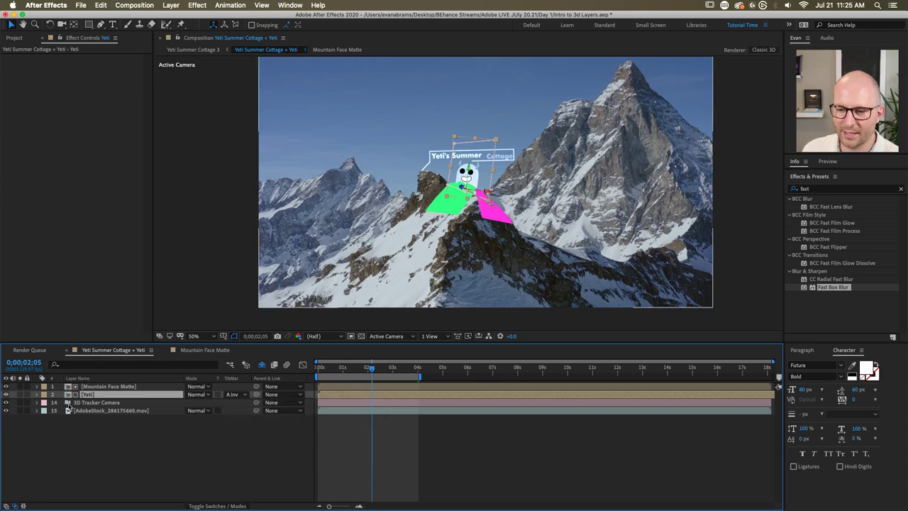
{"action": "left_click", "coordinate": [151, 431]}
{"action": "scroll", "coordinate": [450, 202], "scroll_direction": "up", "scroll_amount": 2}
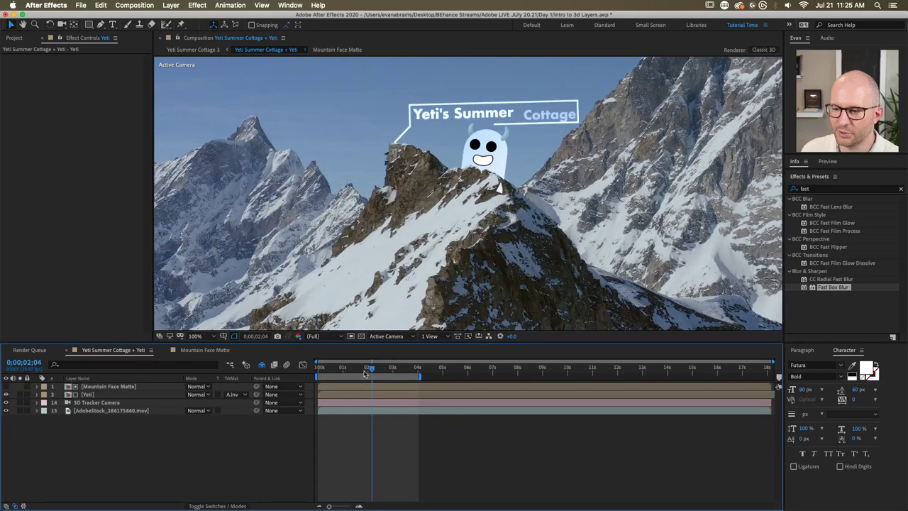
{"action": "mouse_move", "coordinate": [370, 368]}
{"action": "left_mouse_down"}
{"action": "mouse_move", "coordinate": [311, 372]}
{"action": "mouse_move", "coordinate": [374, 370]}
{"action": "mouse_move", "coordinate": [366, 369]}
{"action": "left_mouse_up"}
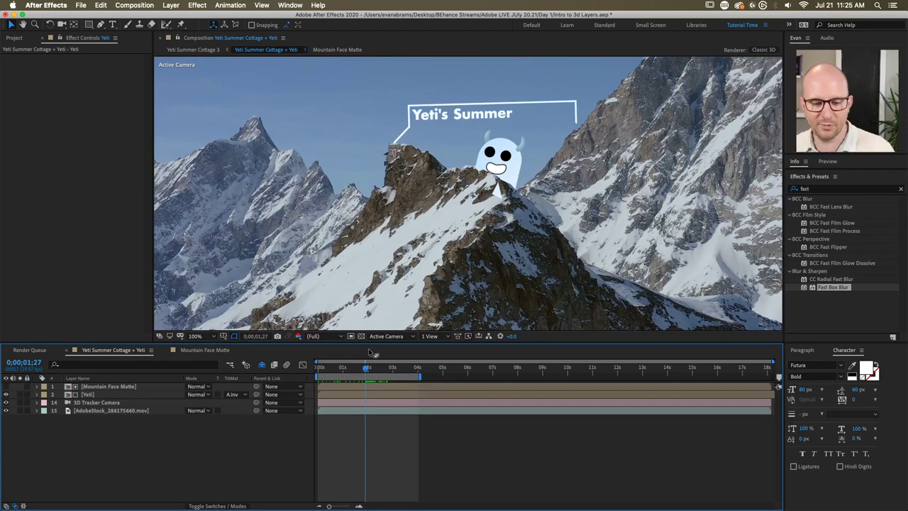
{"action": "mouse_move", "coordinate": [369, 368]}
{"action": "left_mouse_down"}
{"action": "mouse_move", "coordinate": [384, 369]}
{"action": "mouse_move", "coordinate": [360, 369]}
{"action": "mouse_move", "coordinate": [382, 369]}
{"action": "left_mouse_up"}
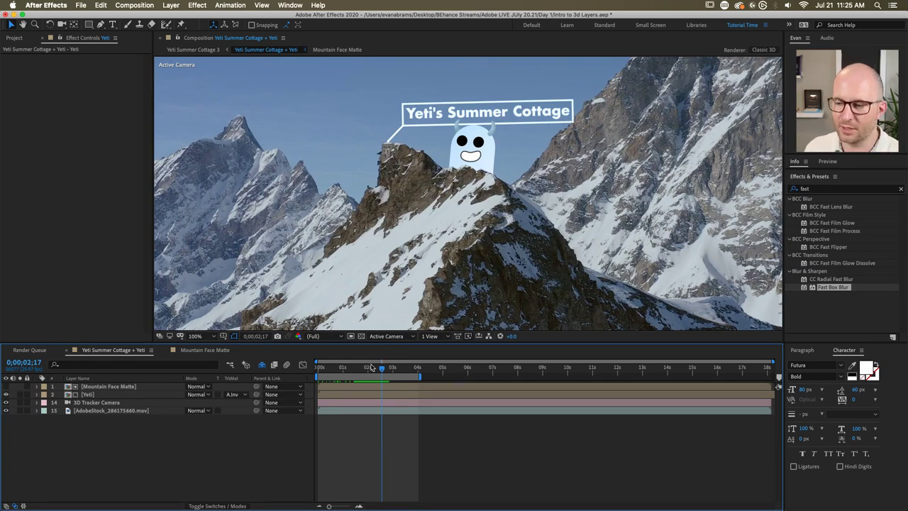
{"action": "mouse_move", "coordinate": [373, 367]}
{"action": "left_mouse_down"}
{"action": "mouse_move", "coordinate": [357, 368]}
{"action": "mouse_move", "coordinate": [366, 368]}
{"action": "left_mouse_up"}
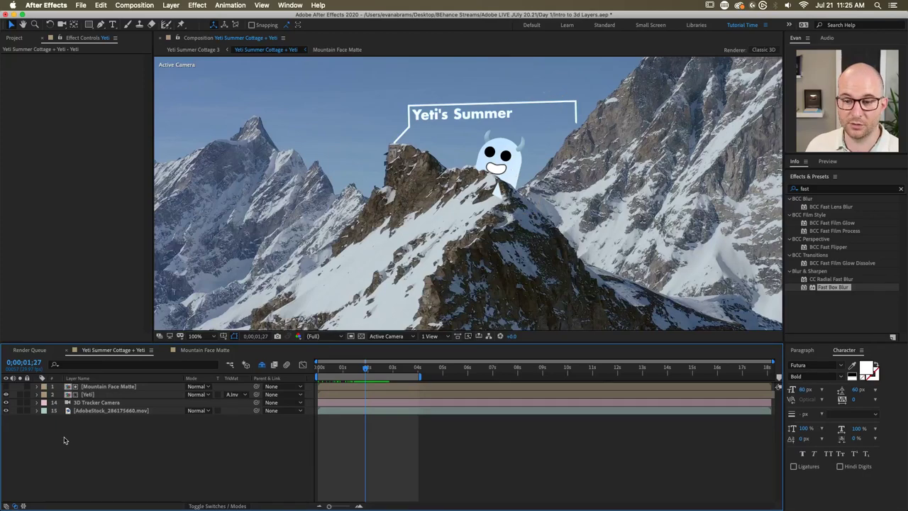
Step: Open the Mountain Face Matte precomp at frame 0 and bring up the timeline's New layer menu
{"action": "left_click", "coordinate": [330, 386]}
{"action": "double_click", "coordinate": [331, 386]}
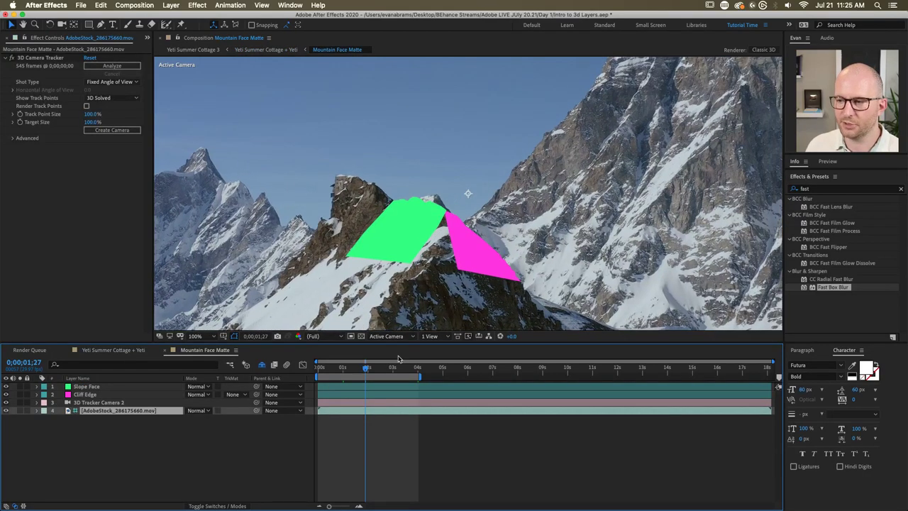
{"action": "left_click_drag", "start_coordinate": [360, 370], "coordinate": [317, 373]}
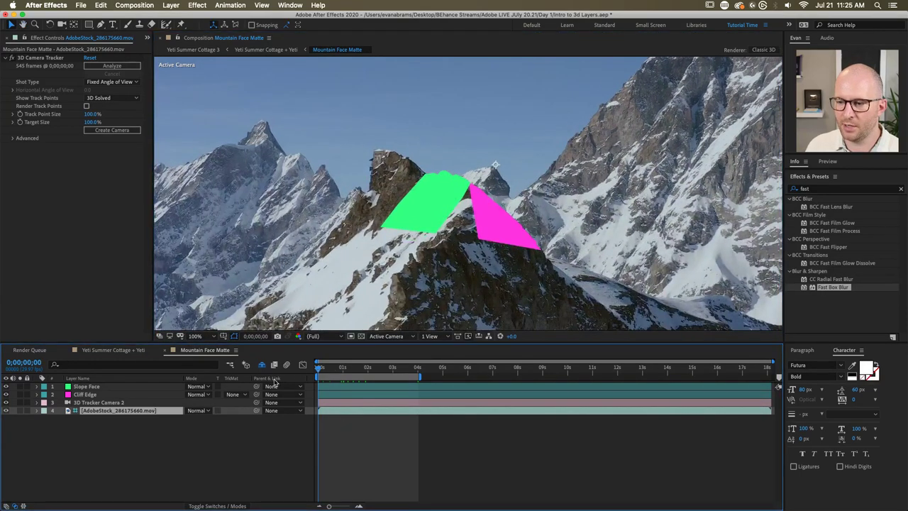
{"action": "left_click", "coordinate": [230, 472]}
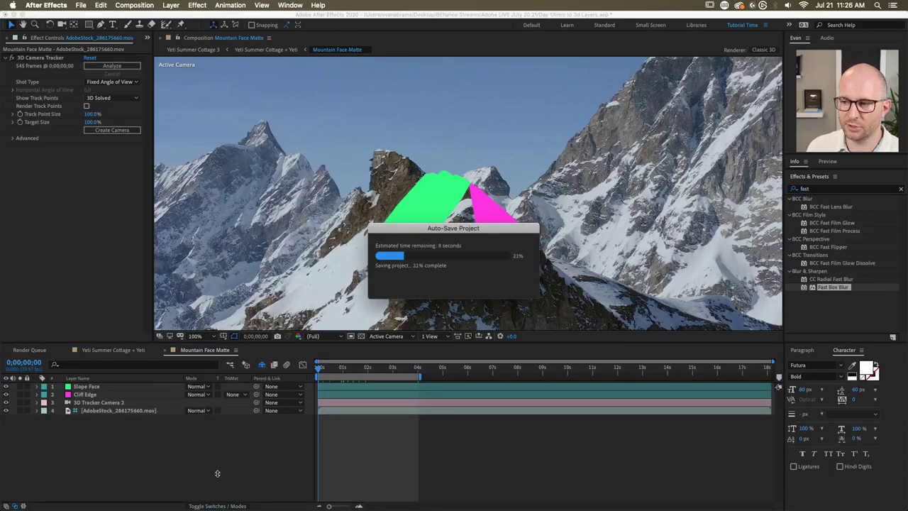
{"action": "right_click", "coordinate": [144, 454]}
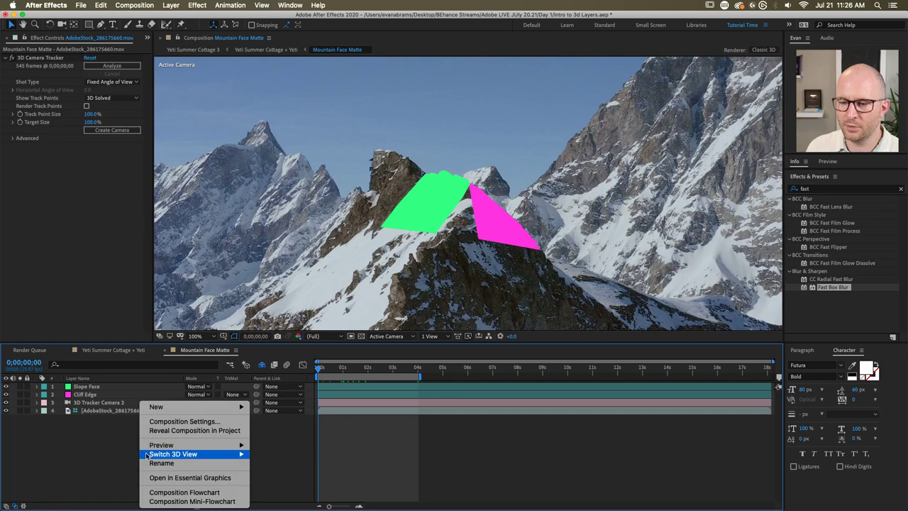
{"action": "mouse_move", "coordinate": [189, 408]}
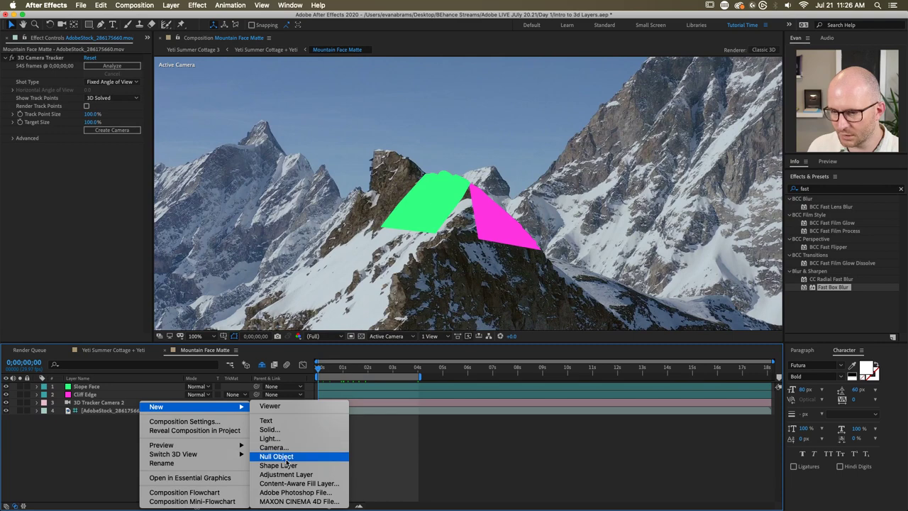
Step: Create a comp-sized black solid, then delete the unwanted Black Solid 1
{"action": "left_click", "coordinate": [280, 430]}
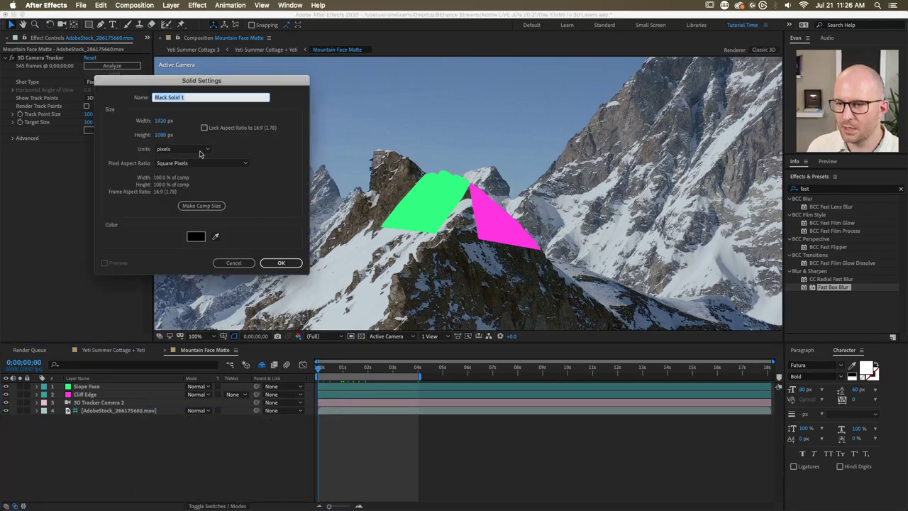
{"action": "left_click", "coordinate": [201, 206]}
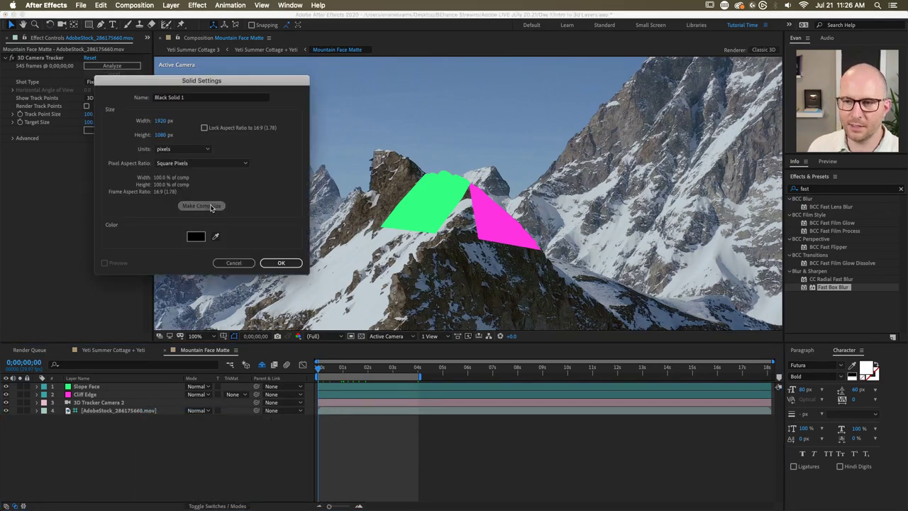
{"action": "left_click", "coordinate": [280, 263]}
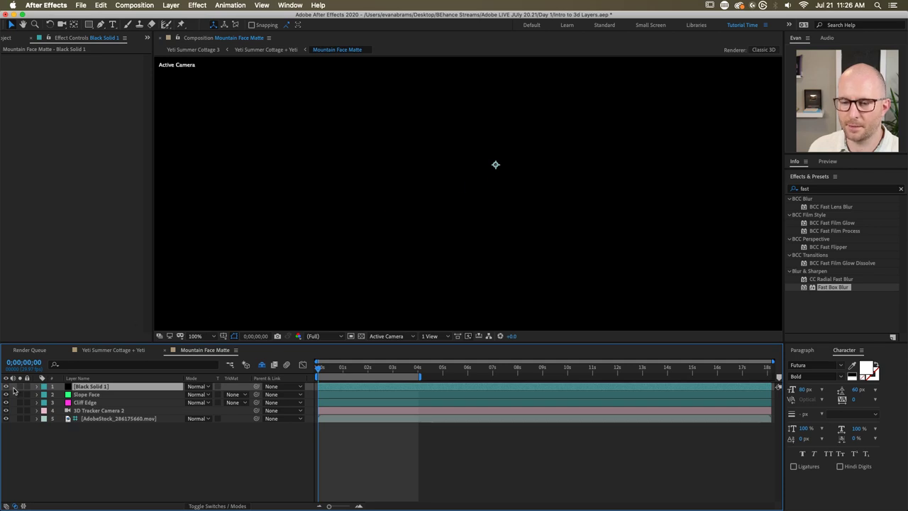
{"action": "key", "text": "Delete"}
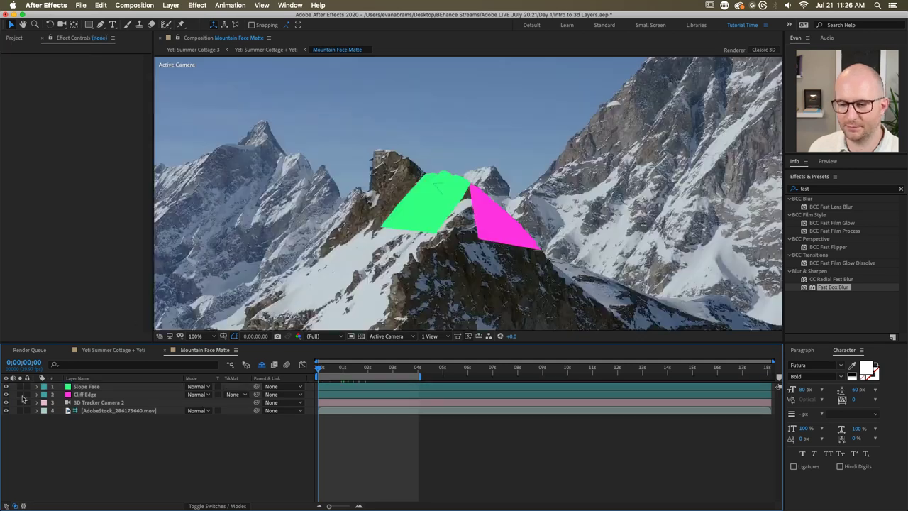
Step: Add a bright yellow solid, Yellow Solid 1, and hide it to see the footage
{"action": "right_click", "coordinate": [100, 432]}
{"action": "mouse_move", "coordinate": [149, 410]}
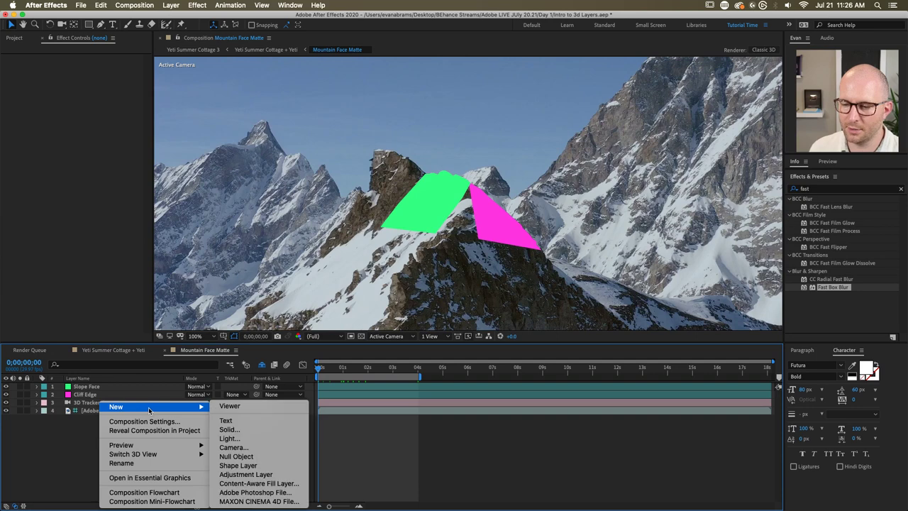
{"action": "left_click", "coordinate": [225, 430]}
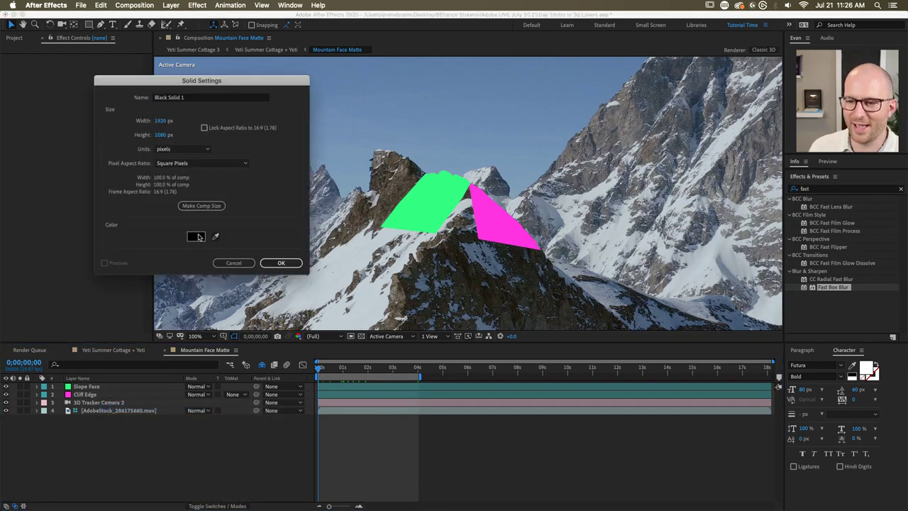
{"action": "left_click", "coordinate": [195, 236]}
{"action": "left_click_drag", "start_coordinate": [623, 174], "coordinate": [620, 208]}
{"action": "left_click", "coordinate": [608, 106]}
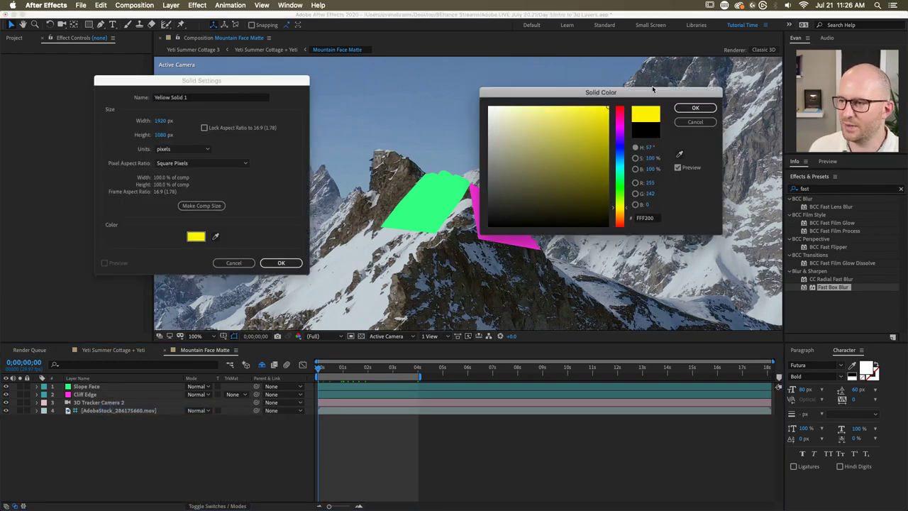
{"action": "left_click", "coordinate": [687, 108]}
{"action": "left_click", "coordinate": [282, 263]}
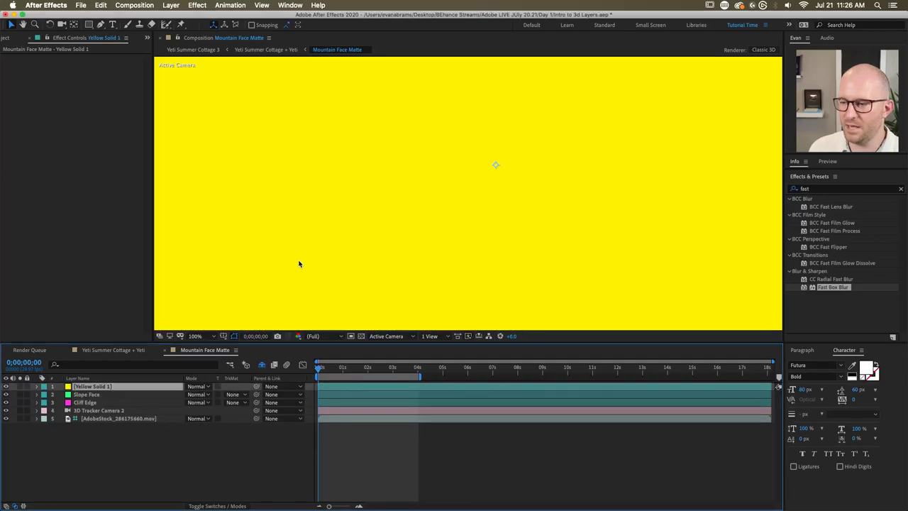
{"action": "left_click", "coordinate": [6, 387]}
Step: With the Pen tool at 200%, draw a closed mask on Yellow Solid 1 around the pink and green planes, then show it
{"action": "key", "text": "g"}
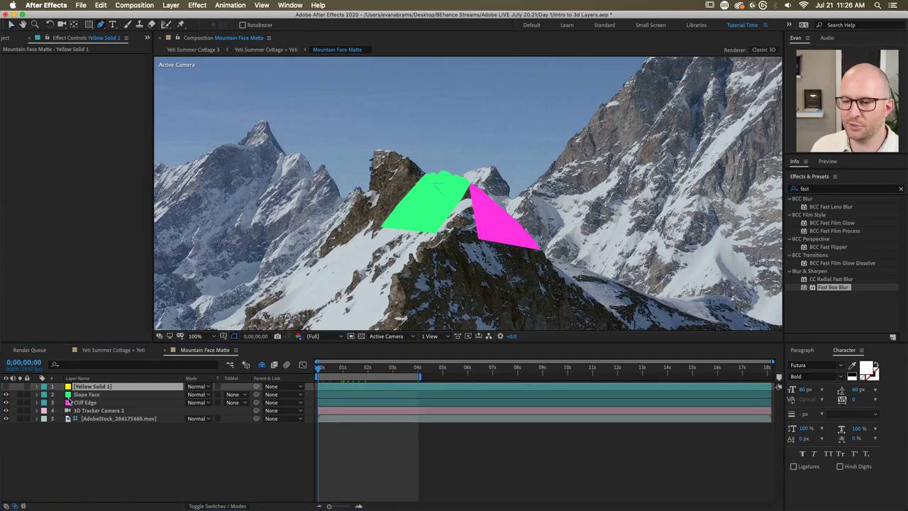
{"action": "left_click", "coordinate": [90, 386]}
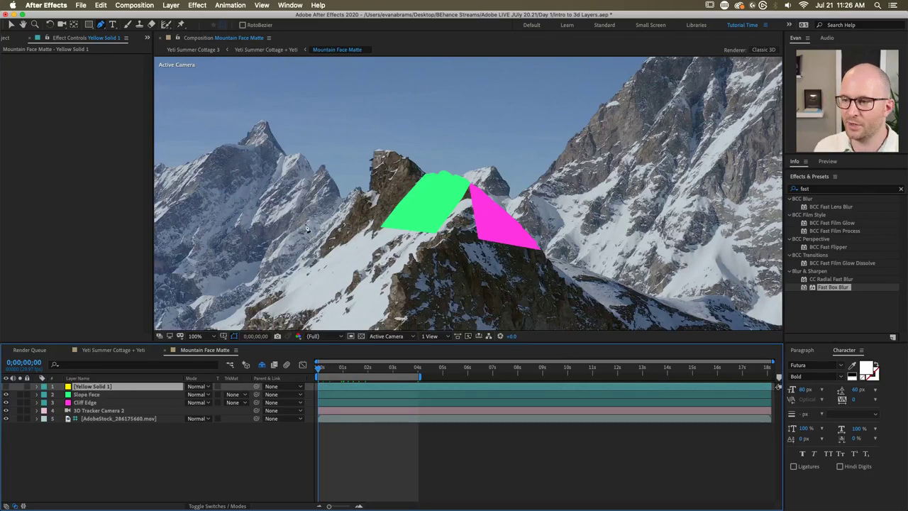
{"action": "key", "text": "period"}
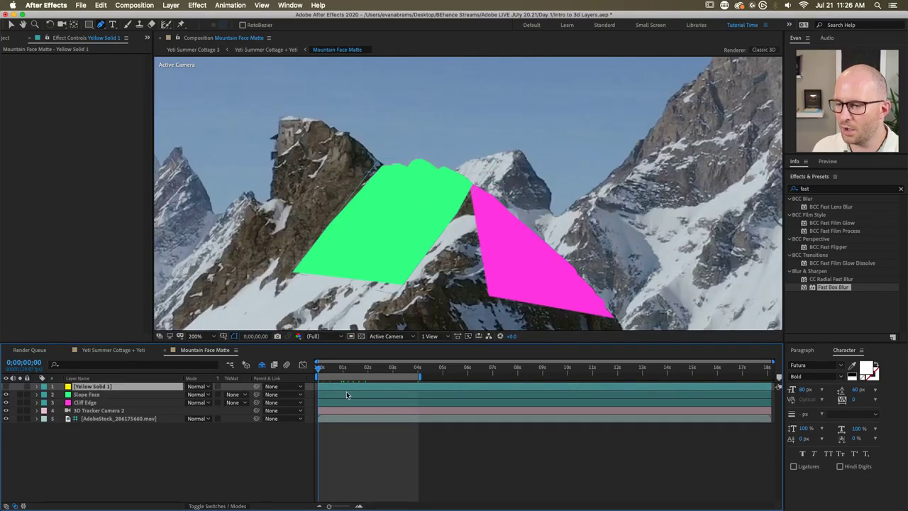
{"action": "scroll", "coordinate": [497, 213], "scroll_direction": "down", "scroll_amount": 3}
{"action": "left_click", "coordinate": [590, 288]}
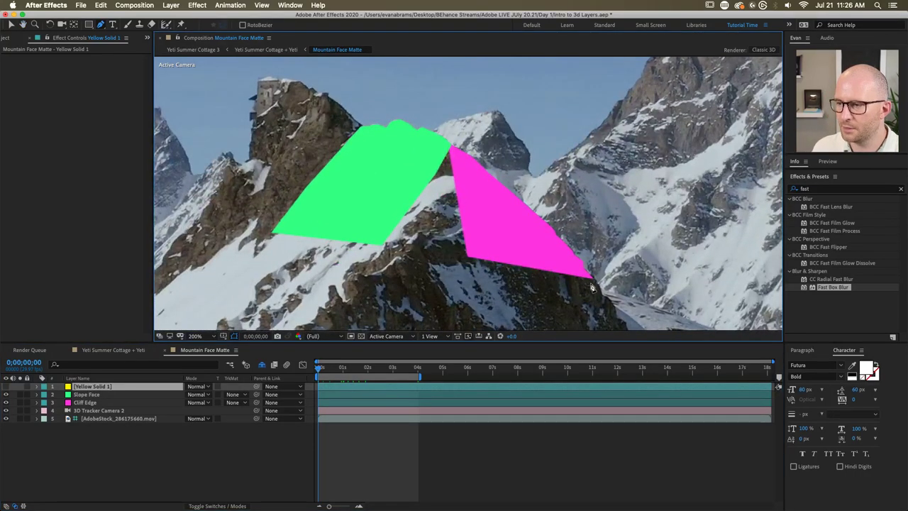
{"action": "left_click", "coordinate": [550, 238]}
{"action": "left_click", "coordinate": [451, 145]}
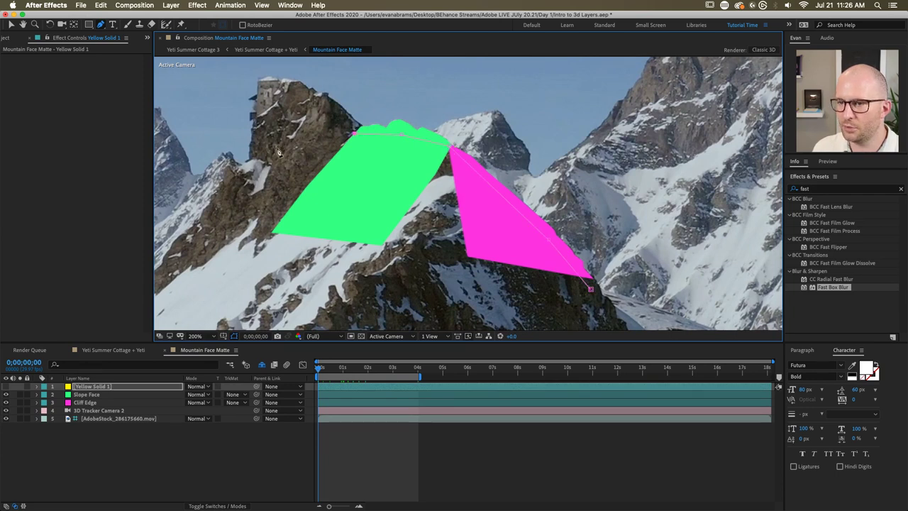
{"action": "left_click", "coordinate": [242, 222]}
{"action": "scroll", "coordinate": [277, 207], "scroll_direction": "down", "scroll_amount": 3}
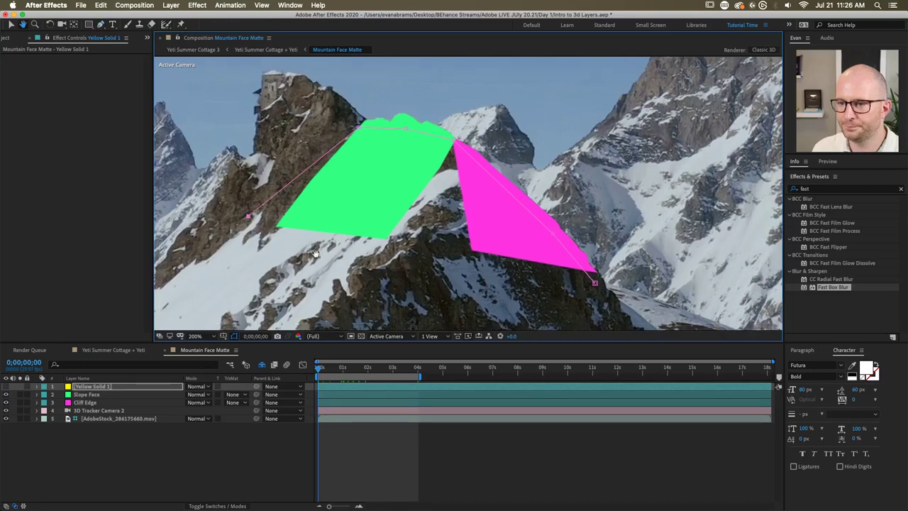
{"action": "left_click", "coordinate": [507, 285]}
{"action": "left_click", "coordinate": [492, 154]}
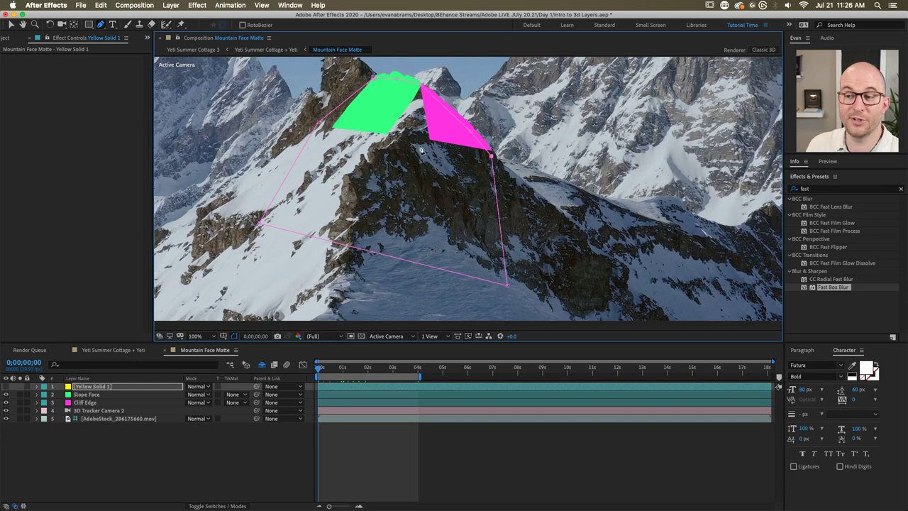
{"action": "left_click", "coordinate": [7, 386]}
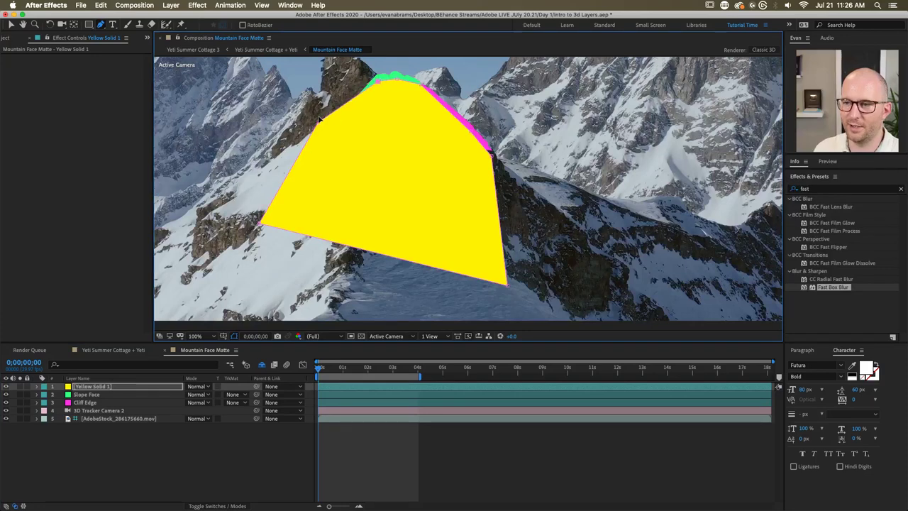
Step: Nudge the mask's upper-left point onto the ridge, pan to the peak, and show Yellow Solid 1's Position
{"action": "mouse_move", "coordinate": [319, 120]}
{"action": "left_mouse_down"}
{"action": "mouse_move", "coordinate": [372, 83]}
{"action": "mouse_move", "coordinate": [319, 138]}
{"action": "left_mouse_up"}
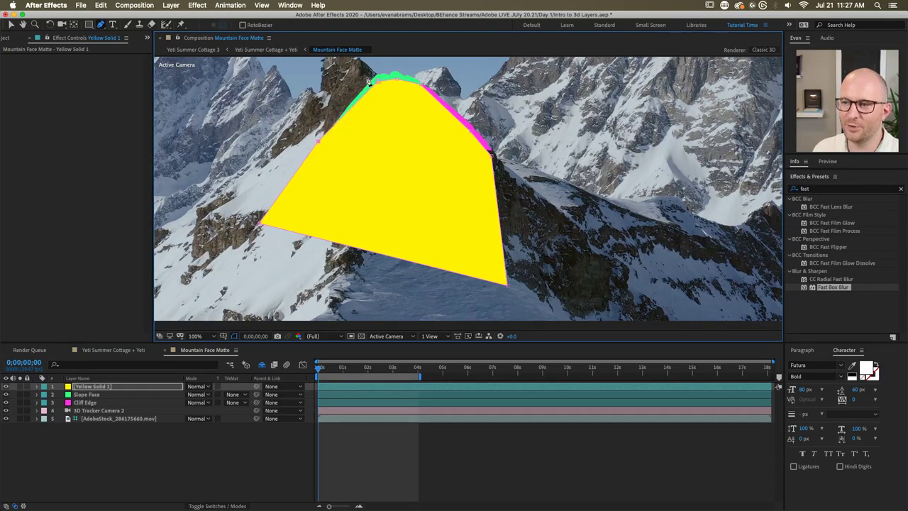
{"action": "scroll", "coordinate": [369, 82], "scroll_direction": "up", "scroll_amount": 2}
{"action": "key", "text": "space"}
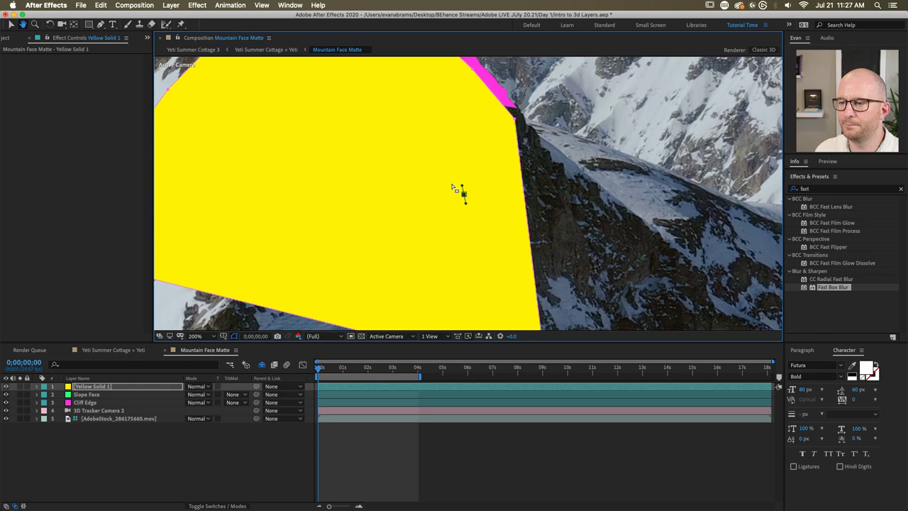
{"action": "left_click_drag", "start_coordinate": [385, 148], "coordinate": [442, 237]}
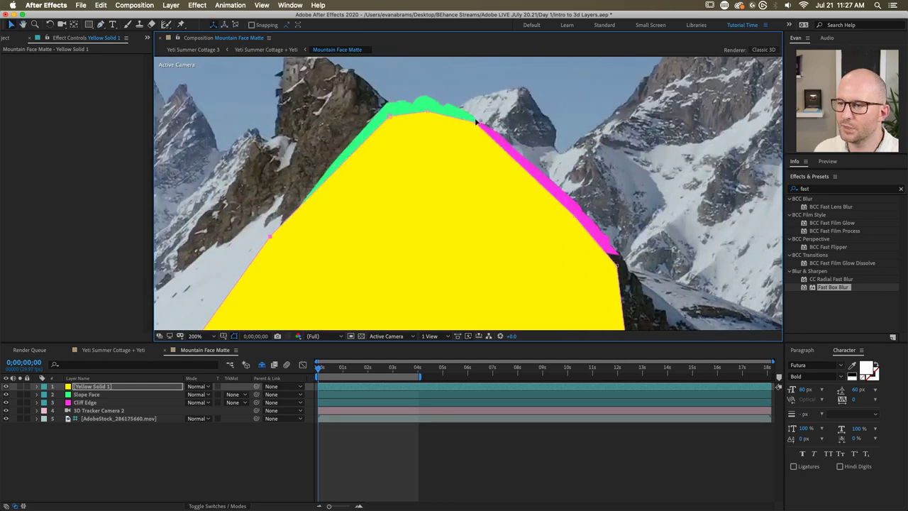
{"action": "scroll", "coordinate": [477, 120], "scroll_direction": "up", "scroll_amount": 3}
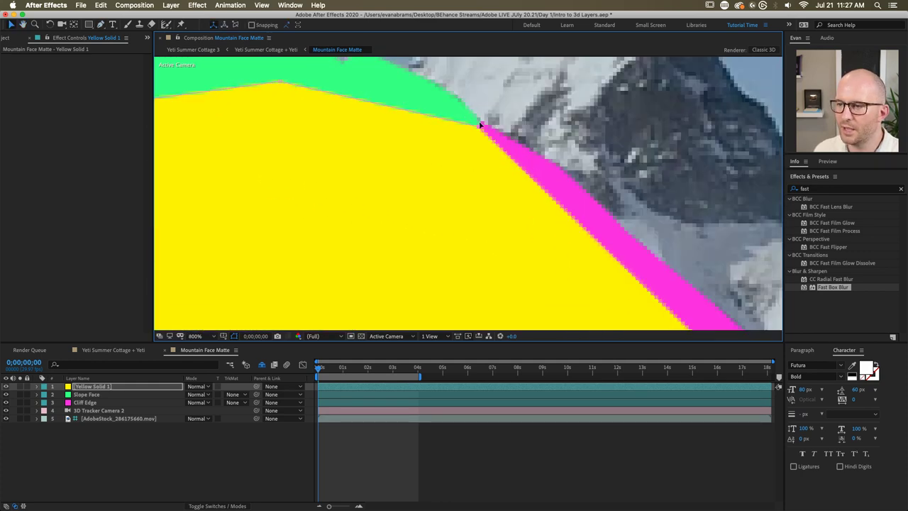
{"action": "scroll", "coordinate": [479, 125], "scroll_direction": "down", "scroll_amount": 1}
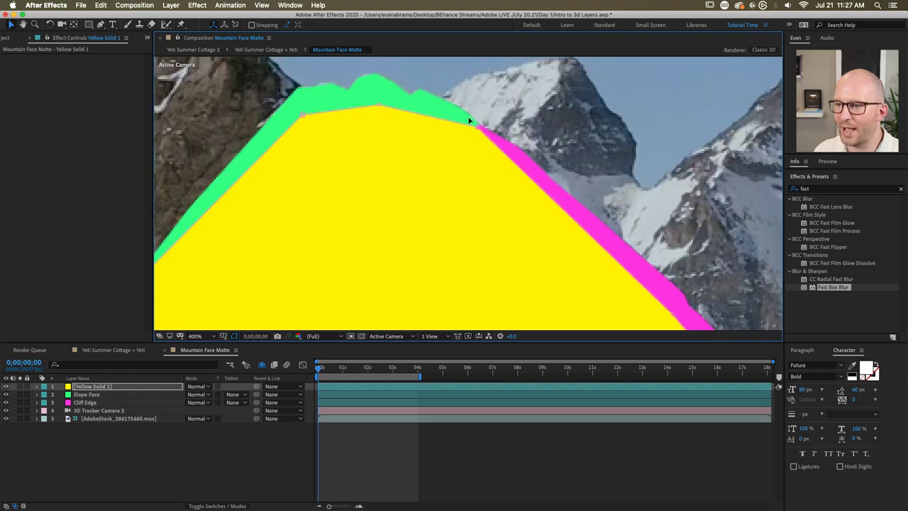
{"action": "scroll", "coordinate": [478, 125], "scroll_direction": "down", "scroll_amount": 1}
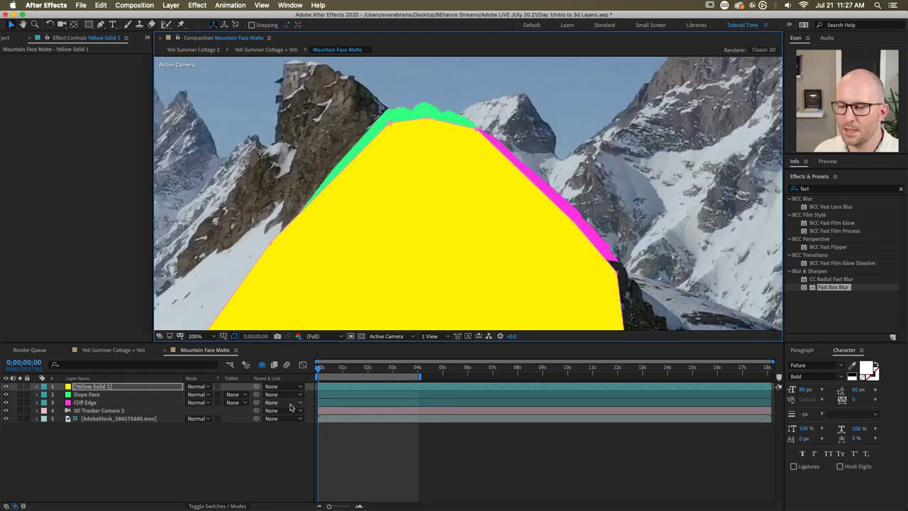
{"action": "key", "text": "p"}
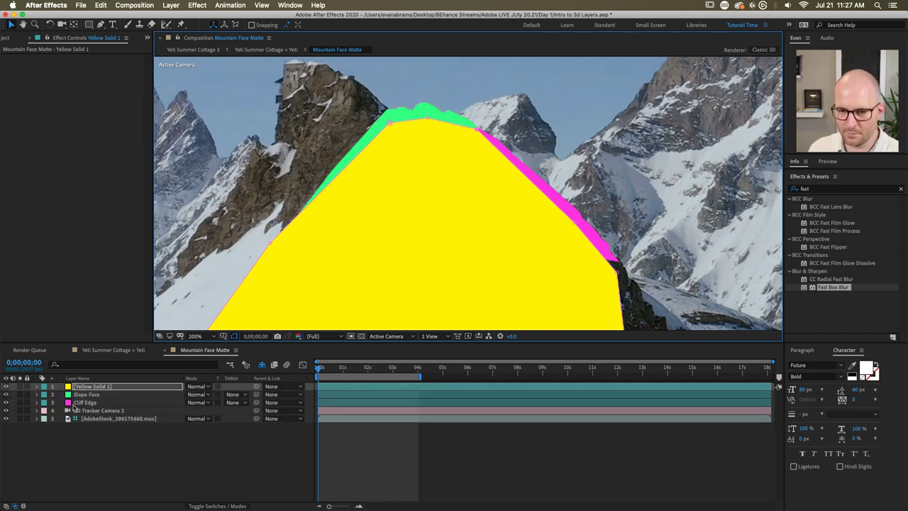
Step: Reveal Mask Path and, at a later frame, drag the mask's corners and edges onto the ridge
{"action": "key", "text": "m"}
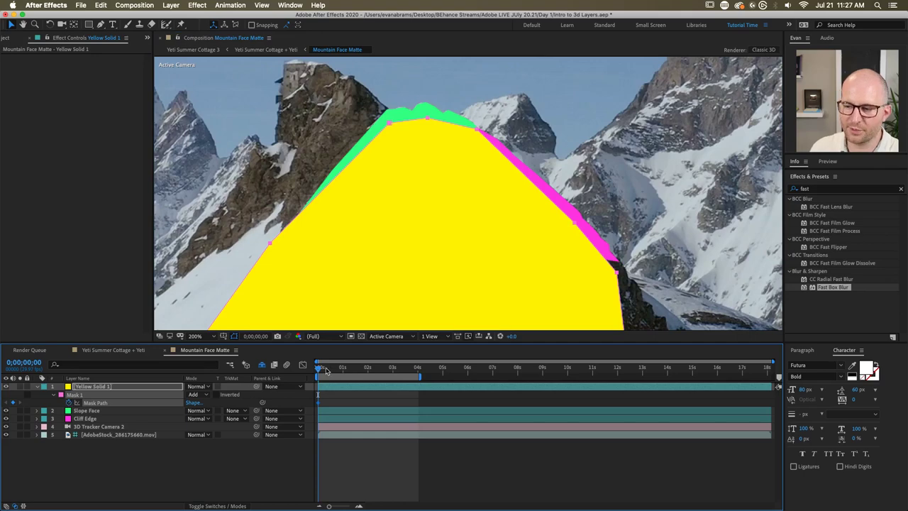
{"action": "left_click_drag", "start_coordinate": [319, 368], "coordinate": [418, 374]}
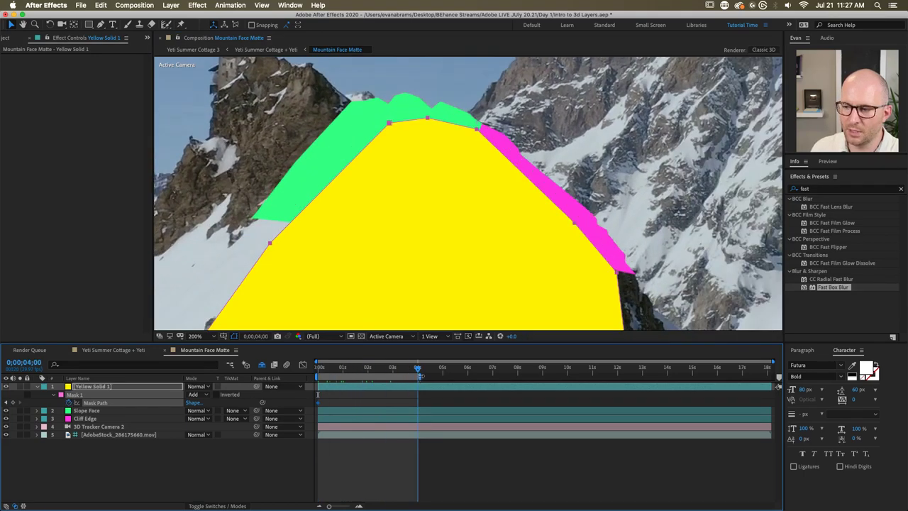
{"action": "left_click", "coordinate": [478, 125]}
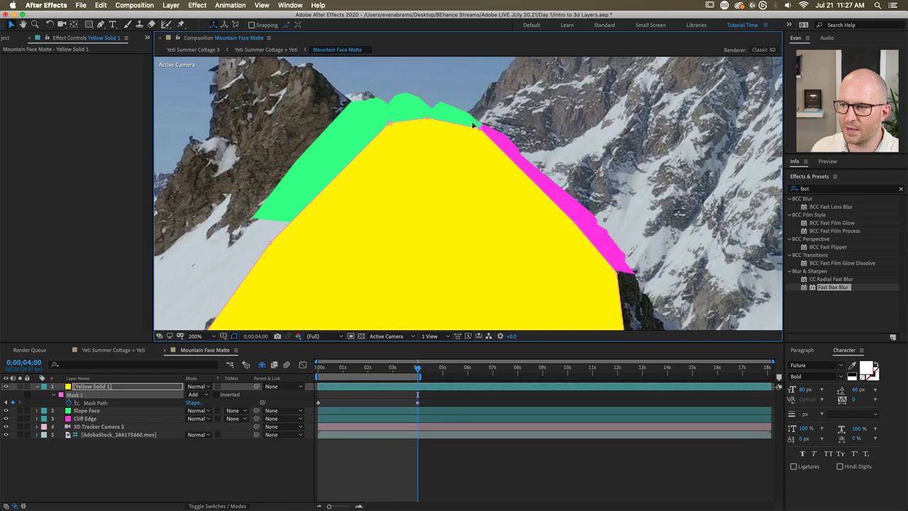
{"action": "left_click_drag", "start_coordinate": [392, 122], "coordinate": [368, 115]}
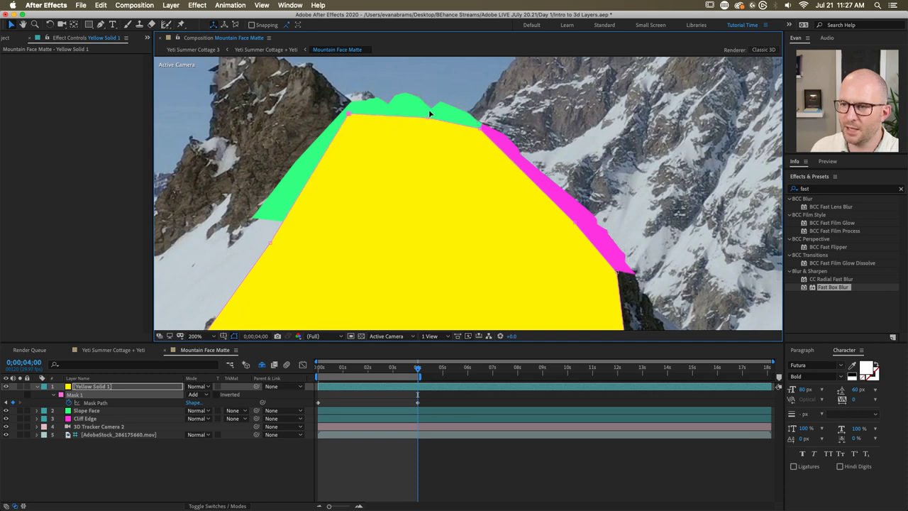
{"action": "scroll", "coordinate": [412, 114], "scroll_direction": "down", "scroll_amount": 1}
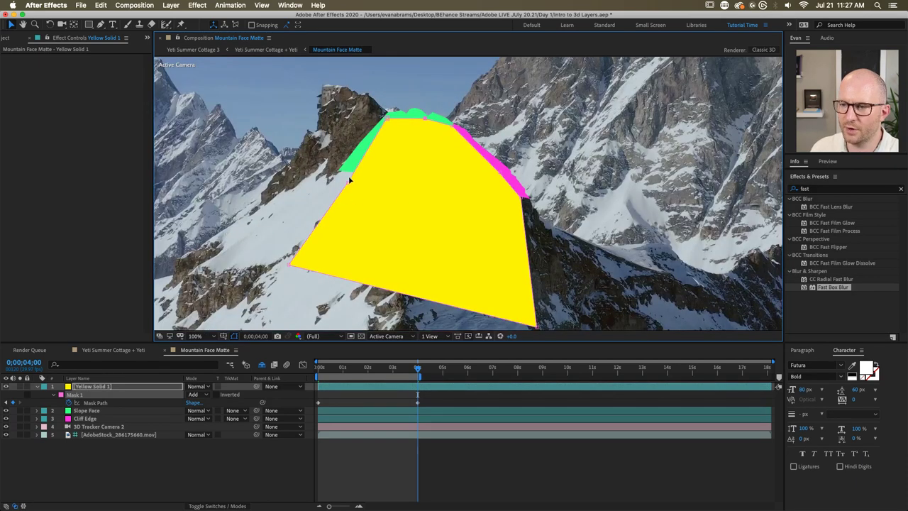
{"action": "left_click_drag", "start_coordinate": [349, 179], "coordinate": [334, 173]}
{"action": "left_click_drag", "start_coordinate": [290, 267], "coordinate": [284, 261]}
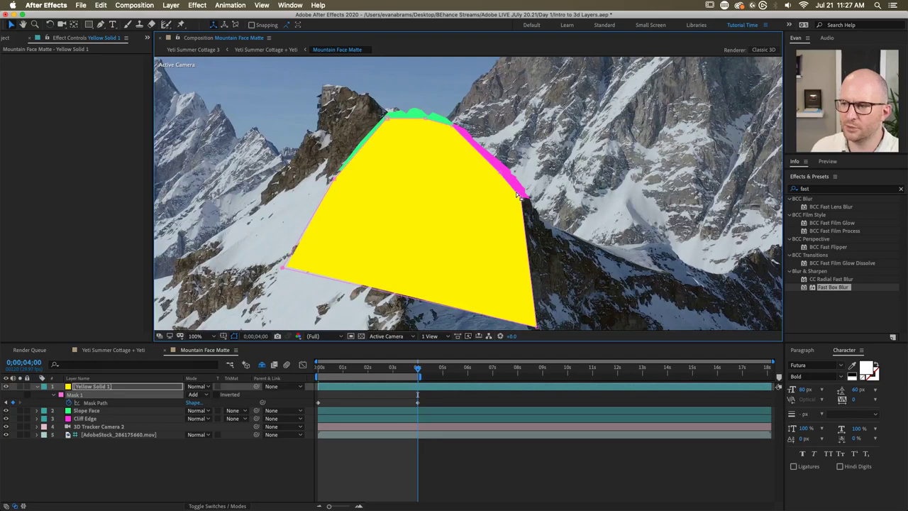
{"action": "left_click_drag", "start_coordinate": [519, 197], "coordinate": [531, 204]}
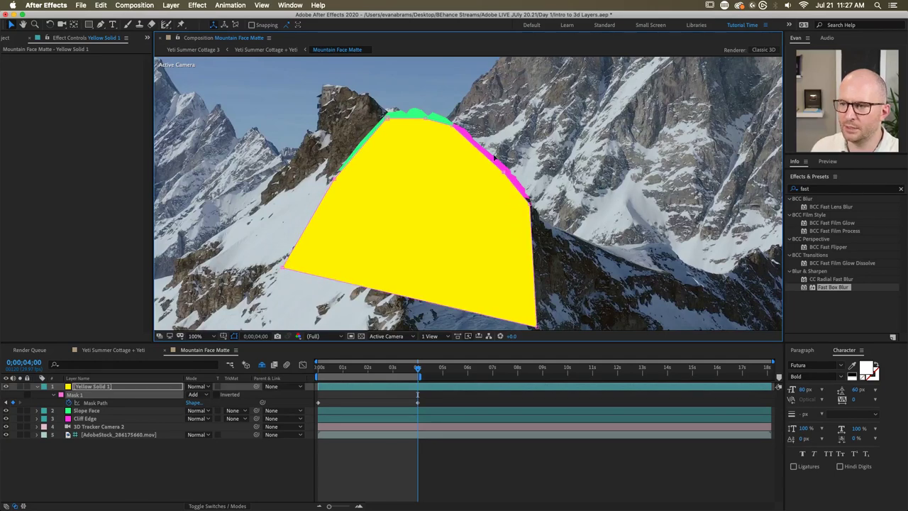
{"action": "scroll", "coordinate": [481, 141], "scroll_direction": "up", "scroll_amount": 1}
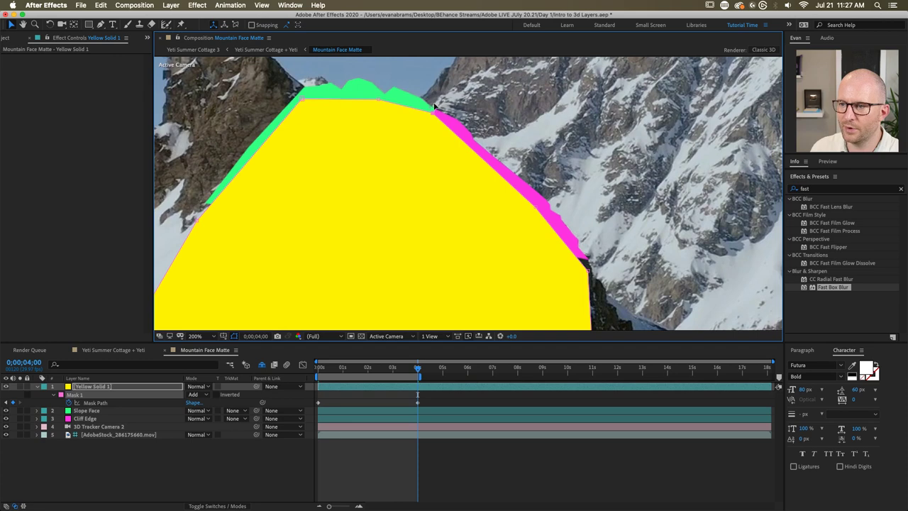
{"action": "scroll", "coordinate": [435, 107], "scroll_direction": "up", "scroll_amount": 1}
{"action": "scroll", "coordinate": [435, 107], "scroll_direction": "down", "scroll_amount": 1}
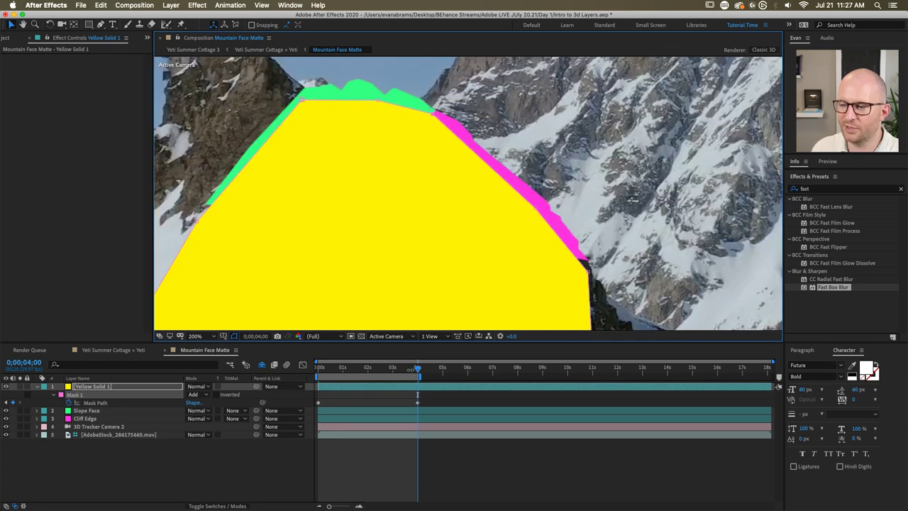
Step: At frame 1;27, refit the mask's top corners, add a left-edge vertex, and return to frame 0
{"action": "left_click_drag", "start_coordinate": [415, 368], "coordinate": [357, 368]}
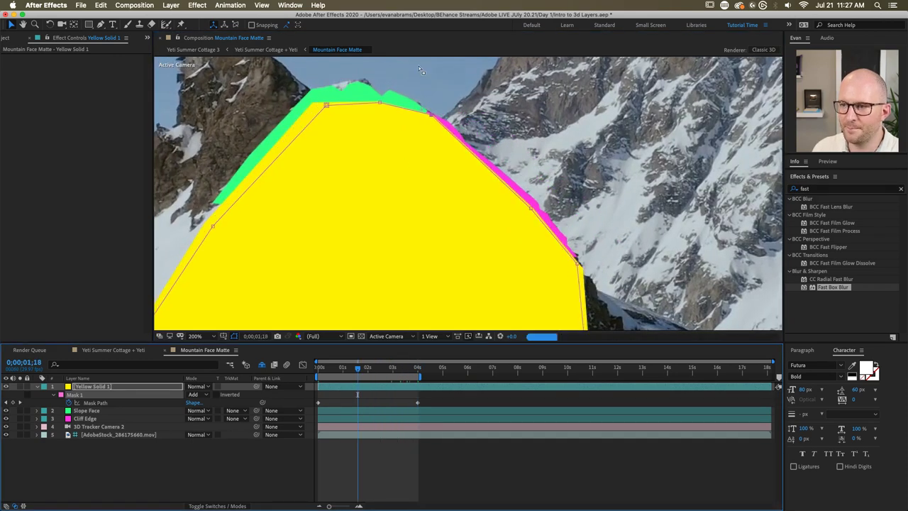
{"action": "key", "text": "Page_Down"}
{"action": "key", "text": "Page_Down"}
{"action": "key", "text": "Page_Down"}
{"action": "key", "text": "Page_Down"}
{"action": "key", "text": "Page_Down"}
{"action": "key", "text": "Page_Down"}
{"action": "key", "text": "Page_Down"}
{"action": "key", "text": "Page_Down"}
{"action": "key", "text": "Page_Down"}
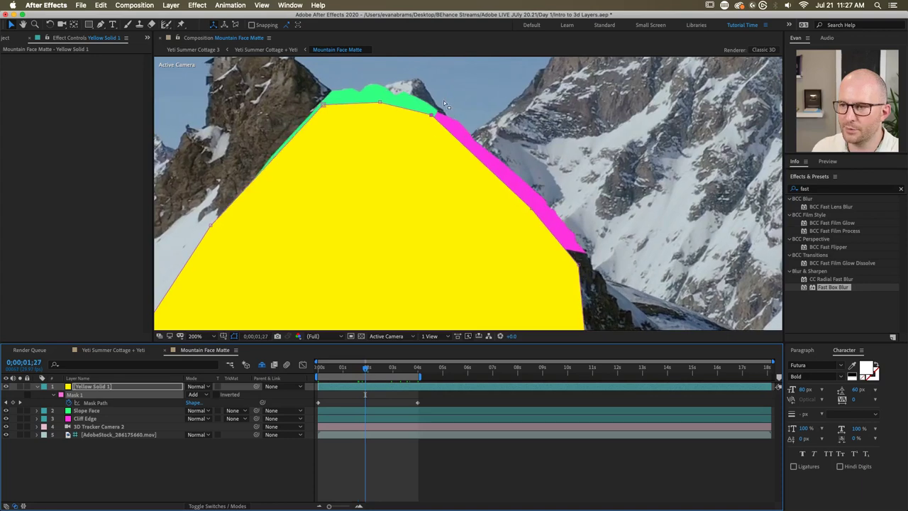
{"action": "left_click_drag", "start_coordinate": [431, 111], "coordinate": [435, 111]}
{"action": "left_click_drag", "start_coordinate": [325, 102], "coordinate": [324, 106]}
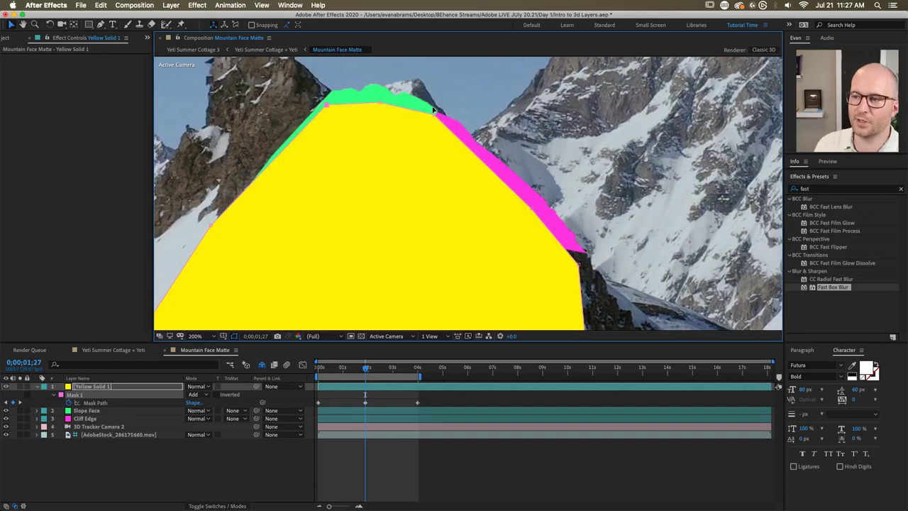
{"action": "key", "text": "comma"}
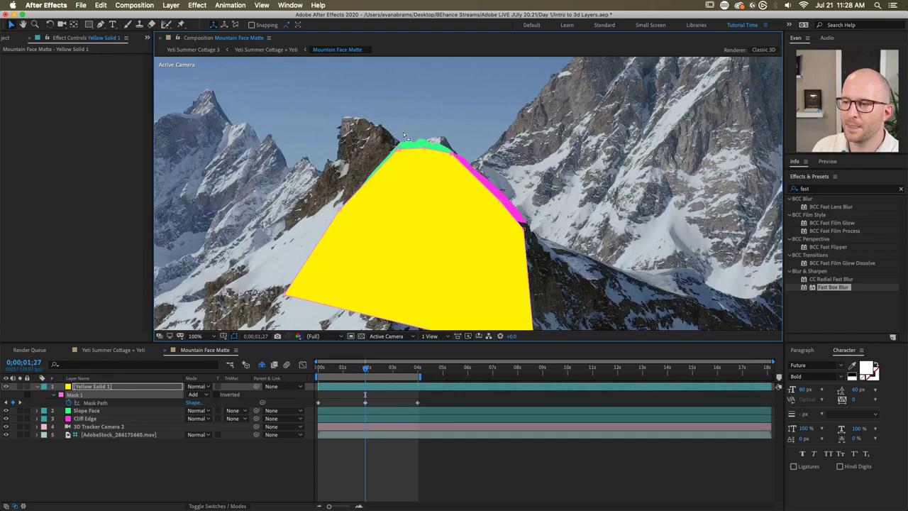
{"action": "left_click", "coordinate": [340, 210]}
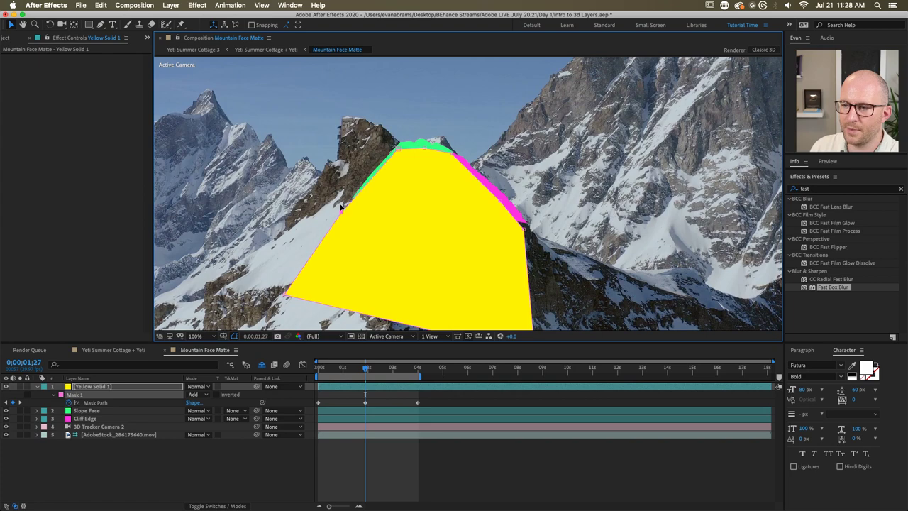
{"action": "left_click_drag", "start_coordinate": [359, 371], "coordinate": [278, 378]}
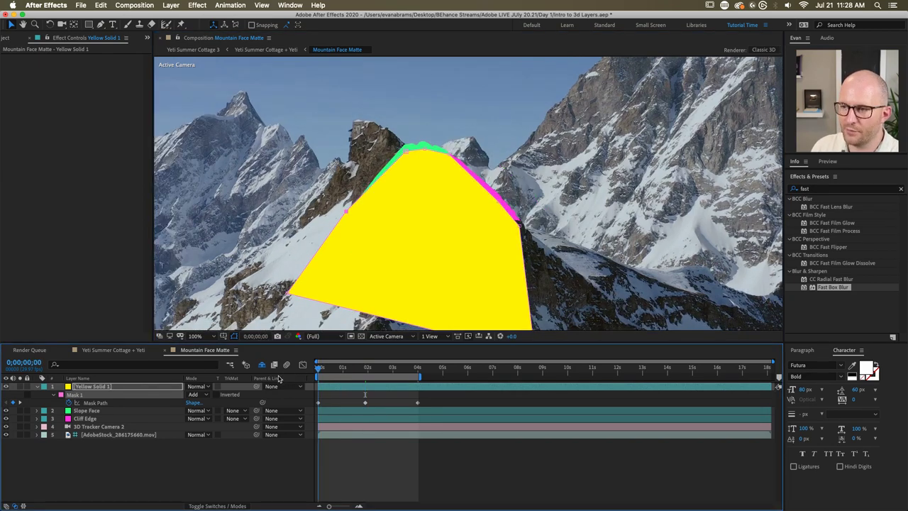
Step: Hide the footage and yellow solid, then scrub the first four seconds to check the mask
{"action": "left_click", "coordinate": [6, 434]}
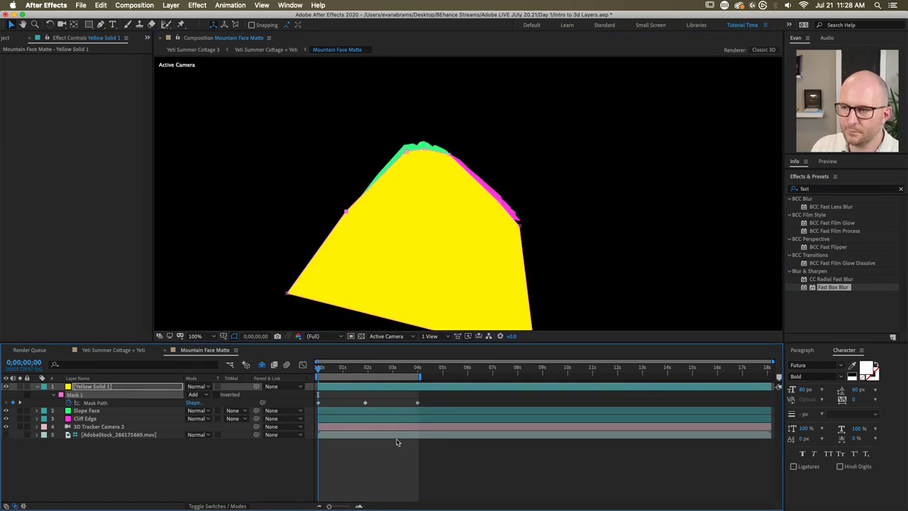
{"action": "left_click", "coordinate": [6, 386]}
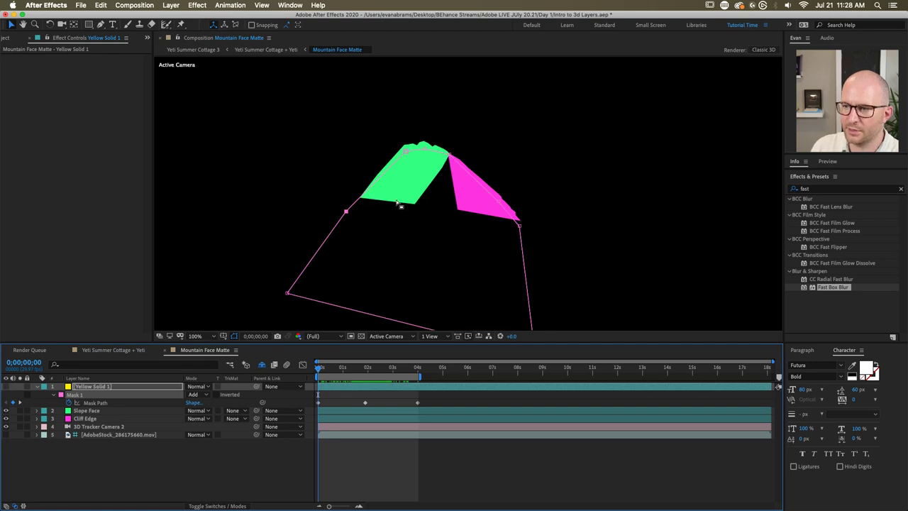
{"action": "left_click_drag", "start_coordinate": [319, 370], "coordinate": [408, 389]}
{"action": "left_click", "coordinate": [6, 386]}
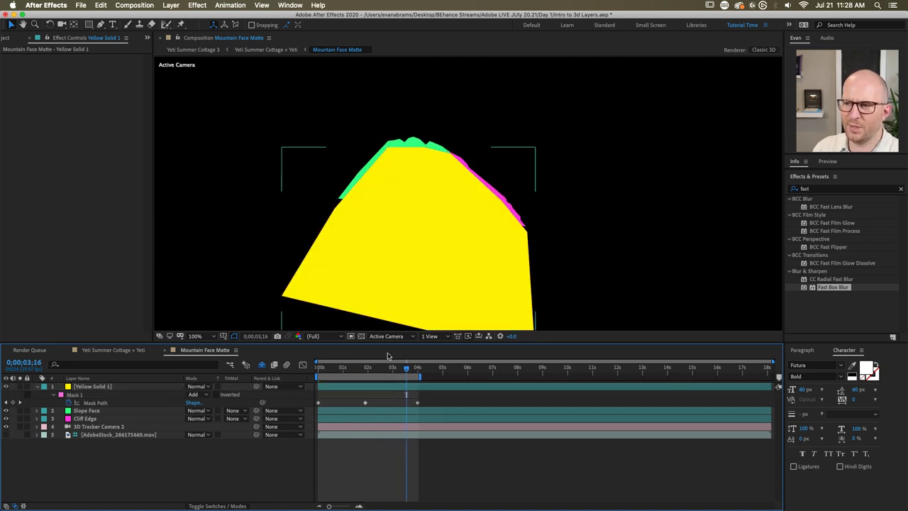
{"action": "left_click", "coordinate": [201, 458]}
{"action": "mouse_move", "coordinate": [394, 369]}
{"action": "left_mouse_down"}
{"action": "mouse_move", "coordinate": [302, 379]}
{"action": "mouse_move", "coordinate": [384, 371]}
{"action": "left_mouse_up"}
{"action": "scroll", "coordinate": [455, 158], "scroll_direction": "up", "scroll_amount": 1}
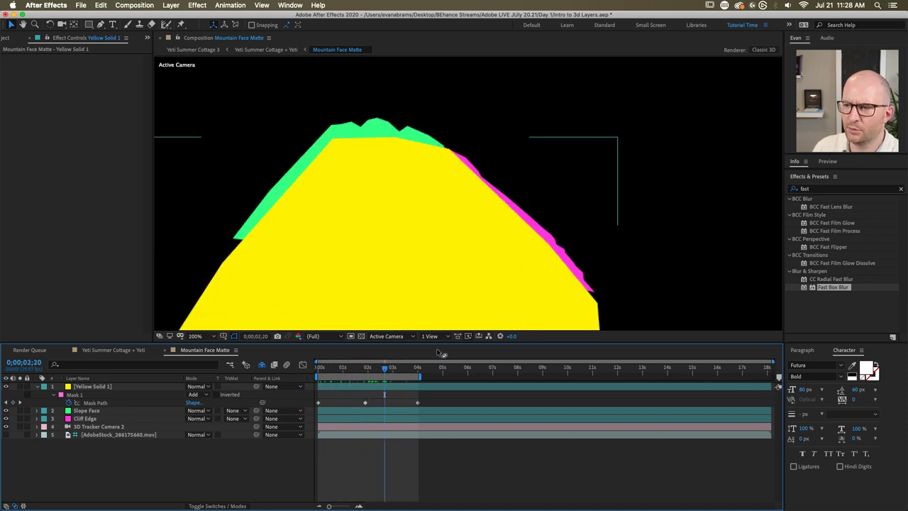
Step: Pull the mask's top-right corner slightly left, then adjust a vertex at frame 0;00;00;18
{"action": "left_click", "coordinate": [425, 388]}
{"action": "left_click_drag", "start_coordinate": [451, 149], "coordinate": [443, 147]}
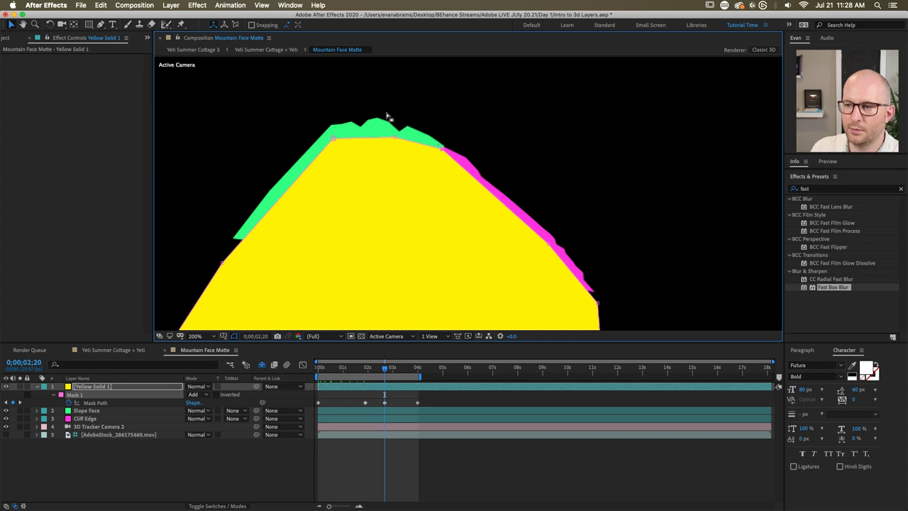
{"action": "key", "text": "comma"}
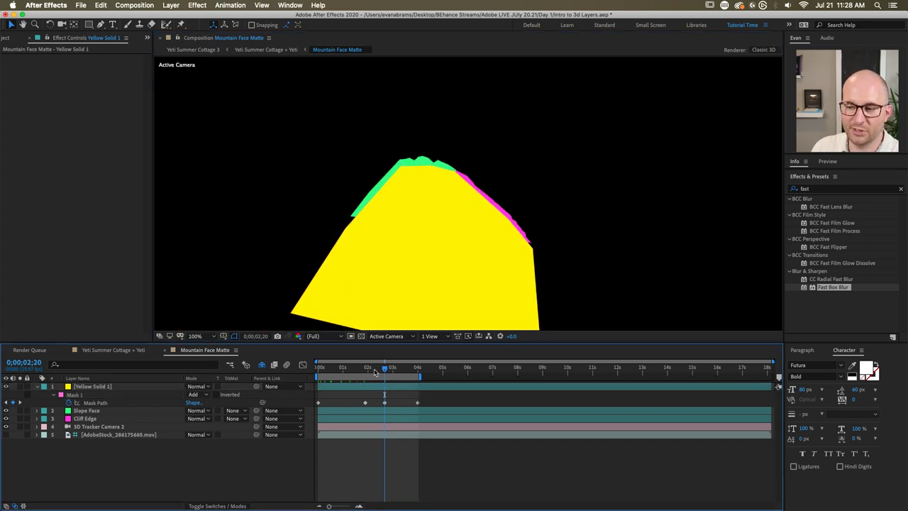
{"action": "left_click_drag", "start_coordinate": [384, 367], "coordinate": [332, 400]}
{"action": "left_click", "coordinate": [332, 400]}
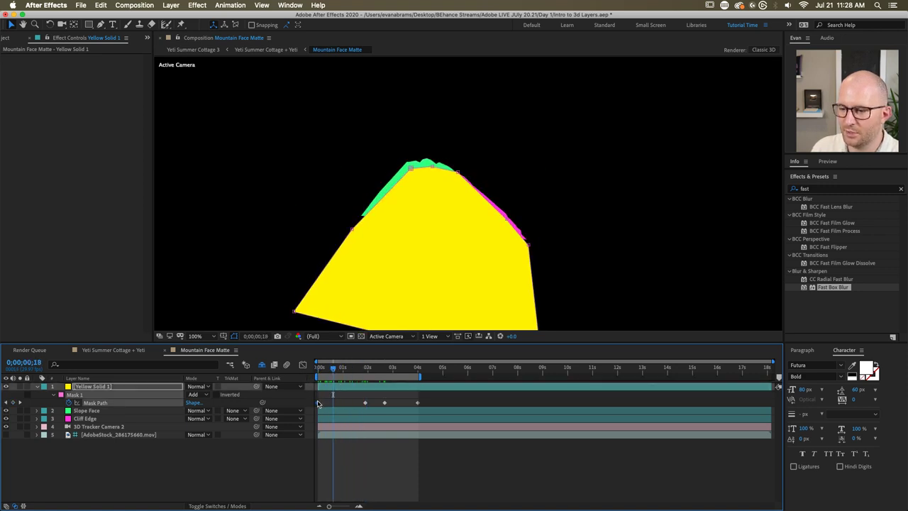
{"action": "key", "text": "period"}
{"action": "left_click_drag", "start_coordinate": [453, 182], "coordinate": [443, 185]}
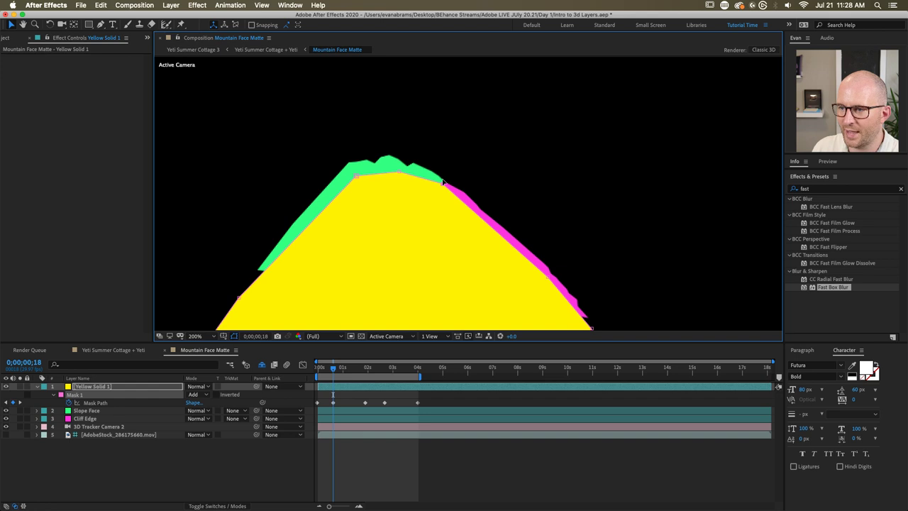
{"action": "key", "text": "comma"}
Step: At frame 1;13 and later, nudge the top-right and top-left mask corners to fit the peak
{"action": "left_click_drag", "start_coordinate": [336, 369], "coordinate": [354, 369]}
{"action": "scroll", "coordinate": [487, 185], "scroll_direction": "up", "scroll_amount": 1}
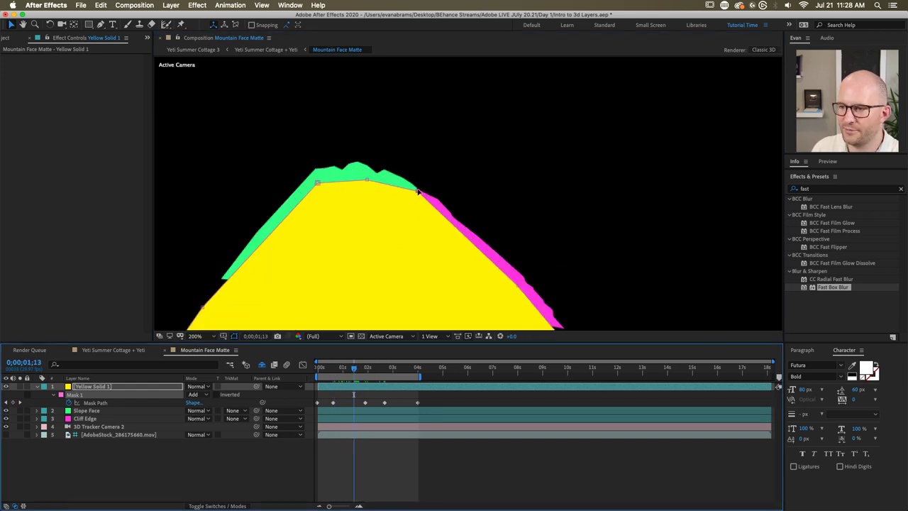
{"action": "left_click_drag", "start_coordinate": [417, 190], "coordinate": [415, 193]}
{"action": "scroll", "coordinate": [415, 192], "scroll_direction": "down", "scroll_amount": 1}
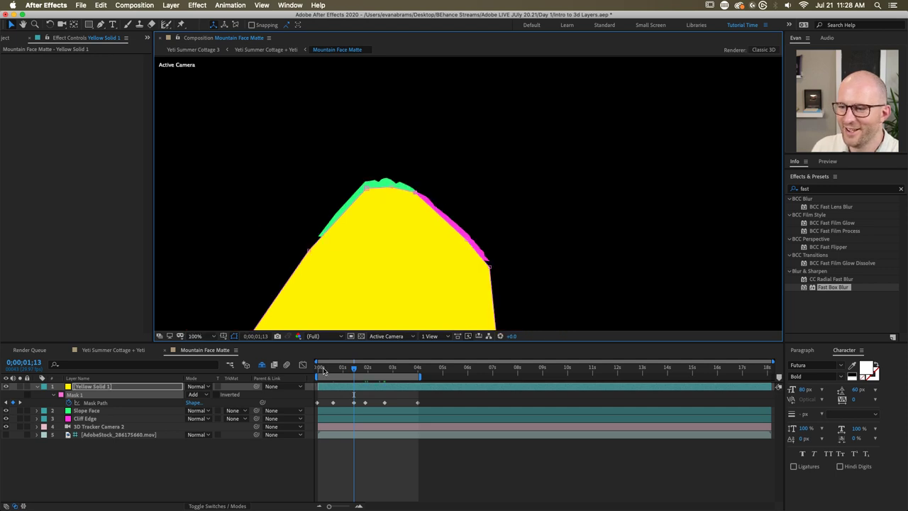
{"action": "left_click_drag", "start_coordinate": [348, 367], "coordinate": [379, 373]}
{"action": "scroll", "coordinate": [432, 168], "scroll_direction": "up", "scroll_amount": 1}
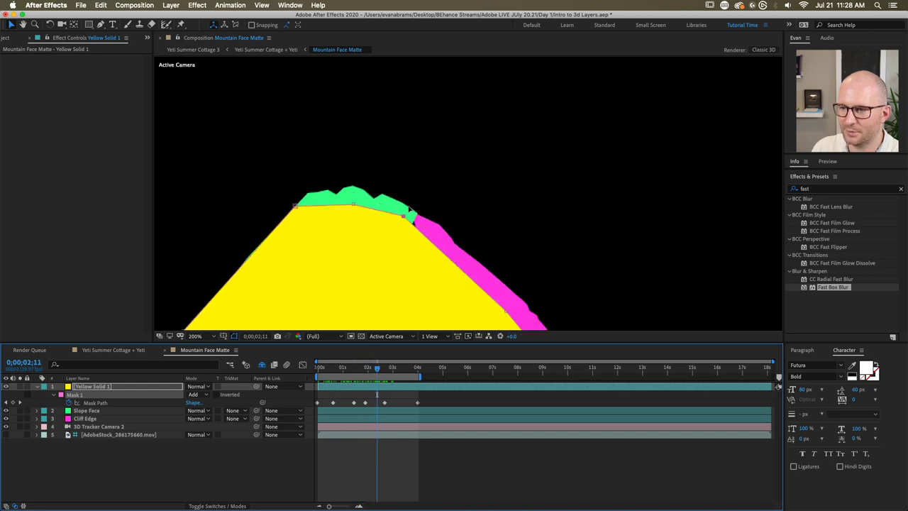
{"action": "left_click_drag", "start_coordinate": [406, 215], "coordinate": [416, 213]}
{"action": "left_click_drag", "start_coordinate": [293, 206], "coordinate": [301, 200]}
{"action": "scroll", "coordinate": [301, 203], "scroll_direction": "down", "scroll_amount": 1}
Step: Adjust the mask corners along the mountain's top edge at later frames around 0;00;02;26
{"action": "left_click_drag", "start_coordinate": [380, 369], "coordinate": [409, 365]}
{"action": "left_click_drag", "start_coordinate": [353, 208], "coordinate": [350, 206]}
{"action": "left_click_drag", "start_coordinate": [410, 368], "coordinate": [389, 368]}
{"action": "scroll", "coordinate": [355, 204], "scroll_direction": "up", "scroll_amount": 2}
{"action": "left_click_drag", "start_coordinate": [344, 211], "coordinate": [345, 208]}
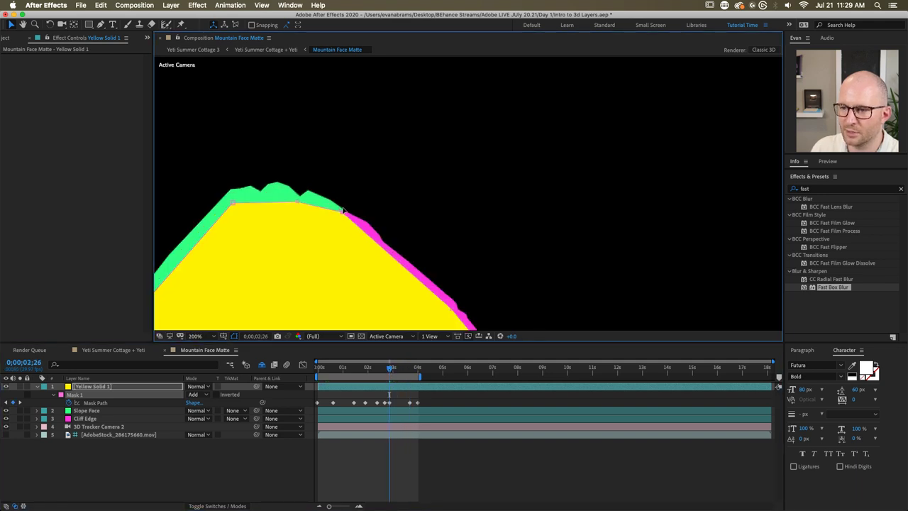
{"action": "scroll", "coordinate": [248, 186], "scroll_direction": "down", "scroll_amount": 4}
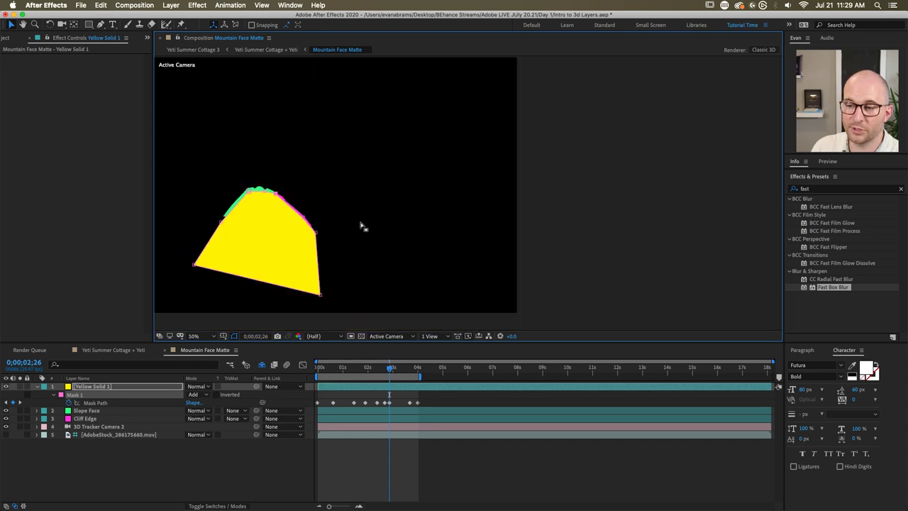
{"action": "left_click", "coordinate": [385, 468]}
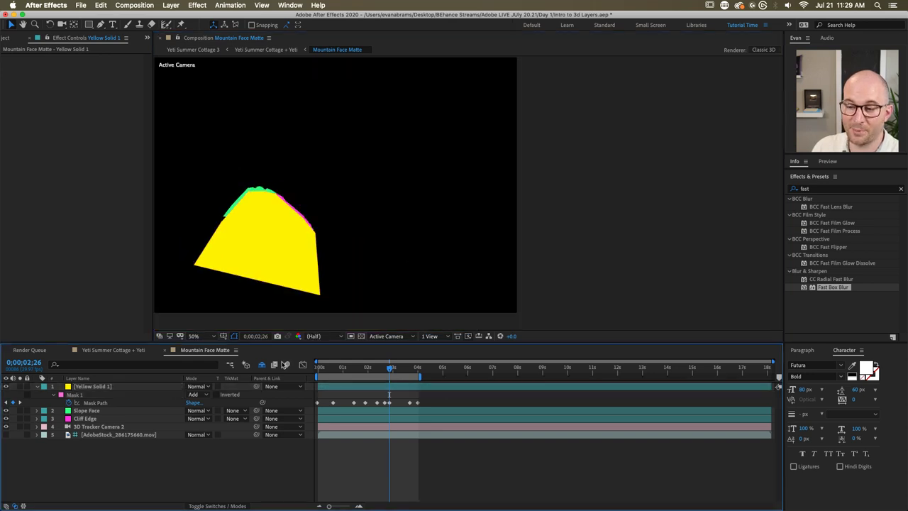
Step: Rename Yellow Solid 1 to 'Trash Shape' and collapse its properties
{"action": "left_click", "coordinate": [101, 385]}
{"action": "key", "text": "Return"}
{"action": "type", "text": "Trash S"}
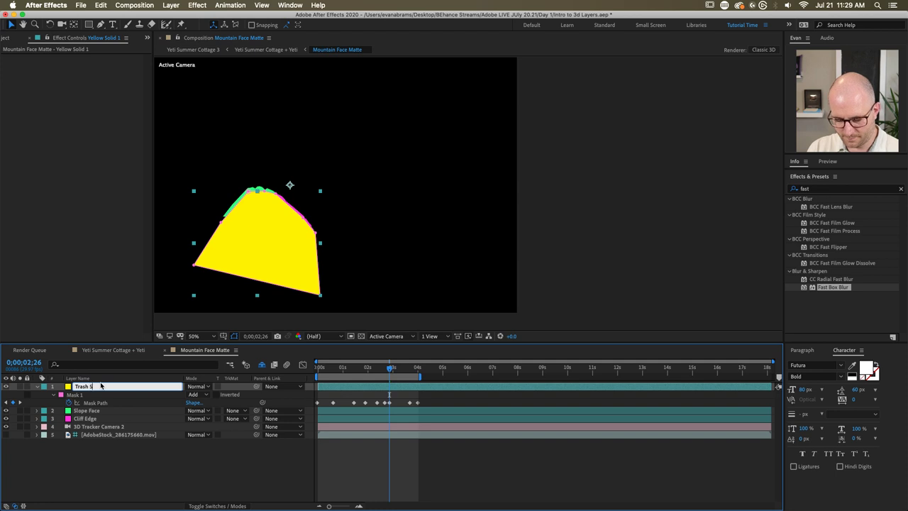
{"action": "type", "text": "hape"}
{"action": "key", "text": "Return"}
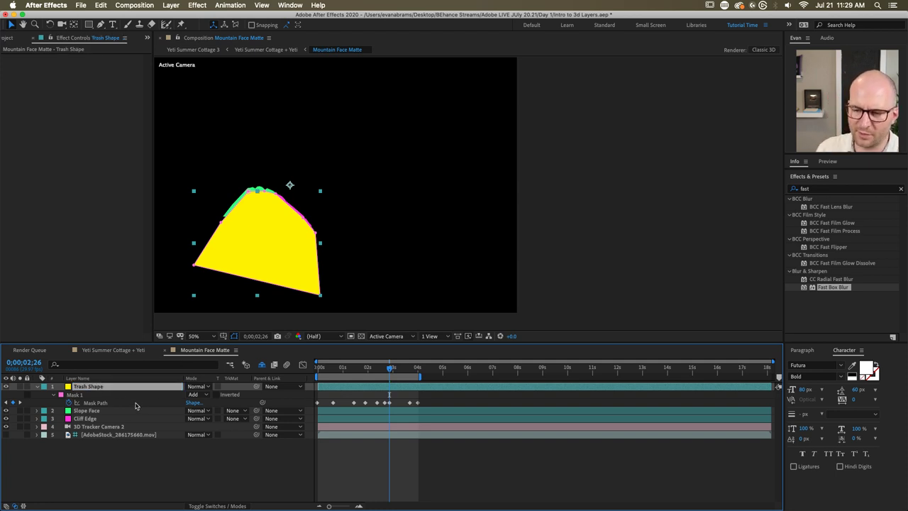
{"action": "left_click", "coordinate": [255, 478]}
{"action": "left_click", "coordinate": [108, 386]}
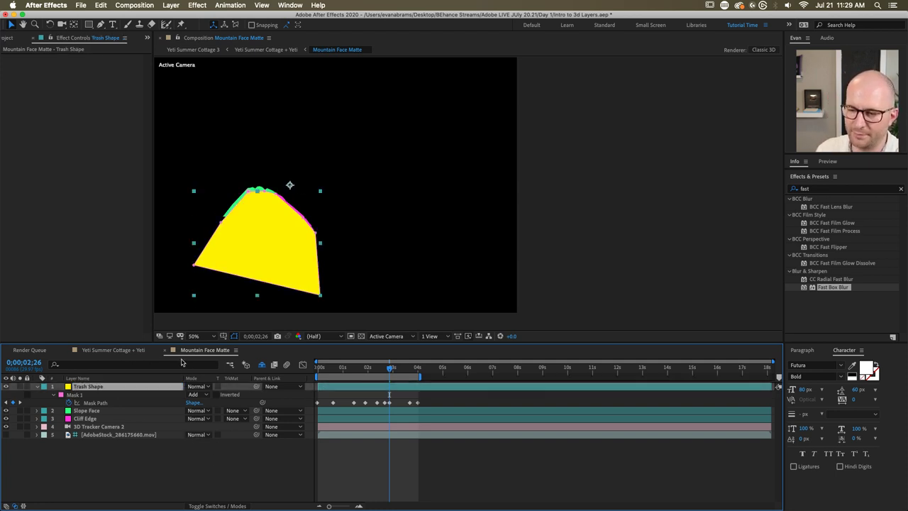
{"action": "left_click", "coordinate": [38, 387]}
{"action": "left_click", "coordinate": [223, 458]}
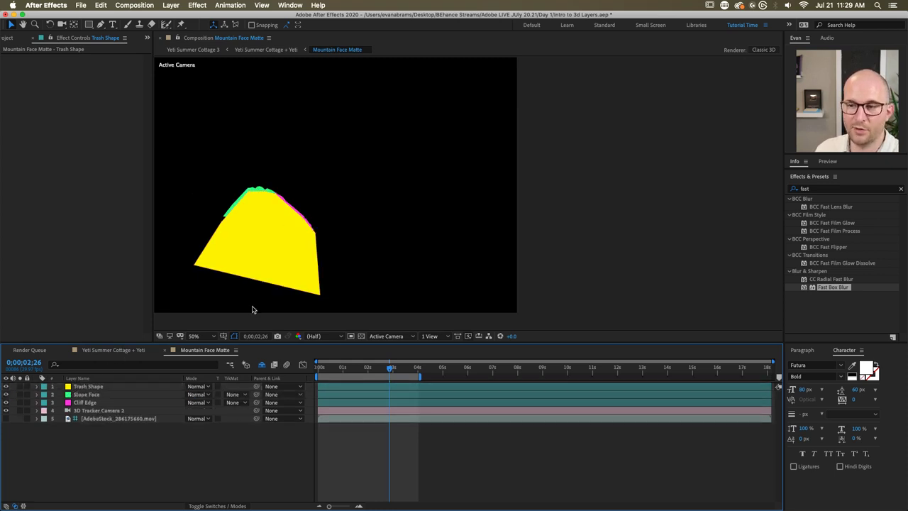
Step: Center the mountain shape, show the comp's Alpha channel, and scrub to check the white matte
{"action": "left_click", "coordinate": [252, 310]}
{"action": "key", "text": "h"}
{"action": "left_click_drag", "start_coordinate": [252, 309], "coordinate": [377, 333]}
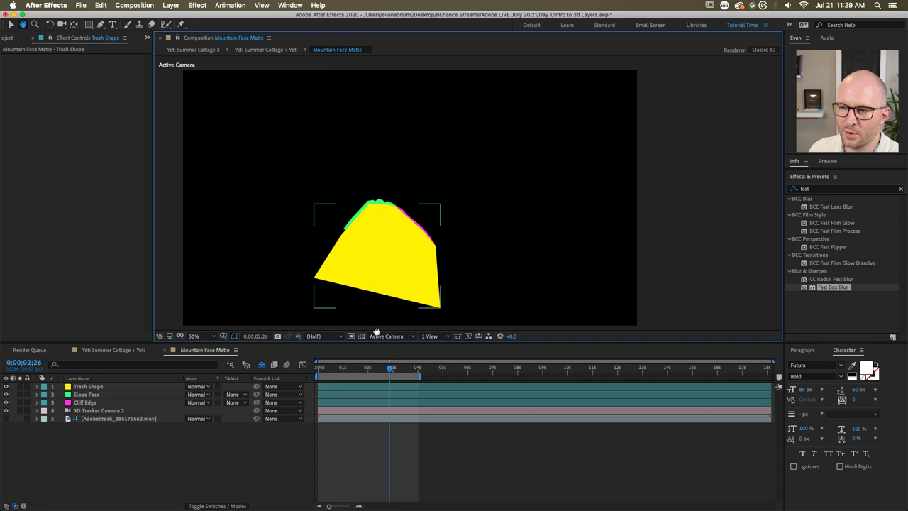
{"action": "key", "text": "v"}
{"action": "left_click", "coordinate": [298, 335]}
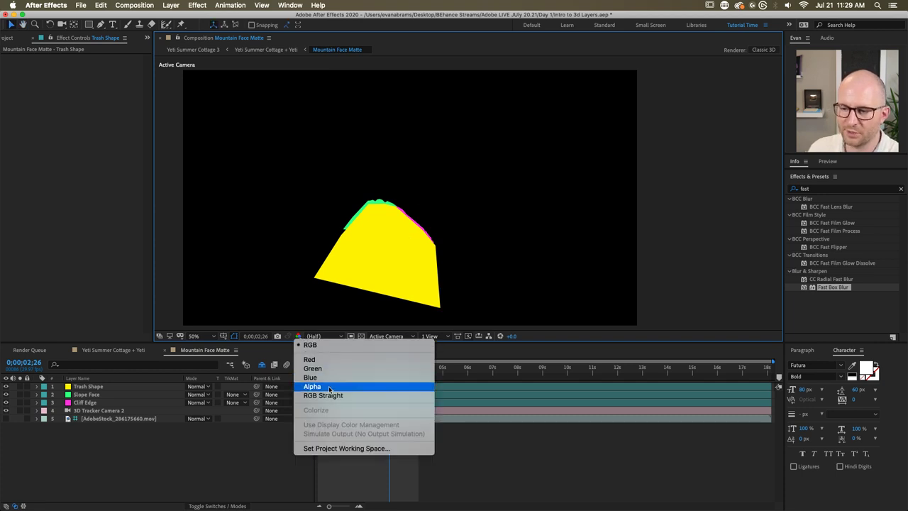
{"action": "left_click", "coordinate": [312, 386]}
{"action": "left_click_drag", "start_coordinate": [370, 363], "coordinate": [277, 367]}
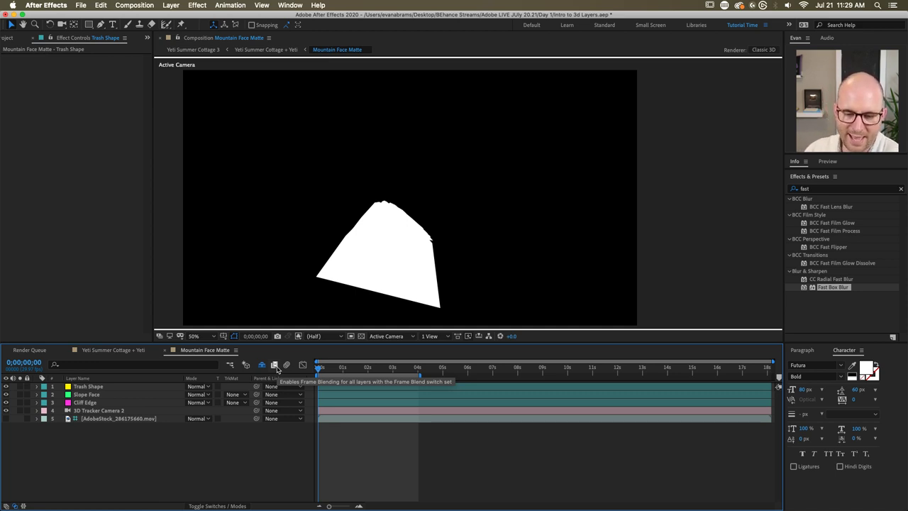
Step: Reveal the Cliff Edge and Slope Face mask path keyframes and play the mask animation
{"action": "key", "text": "space"}
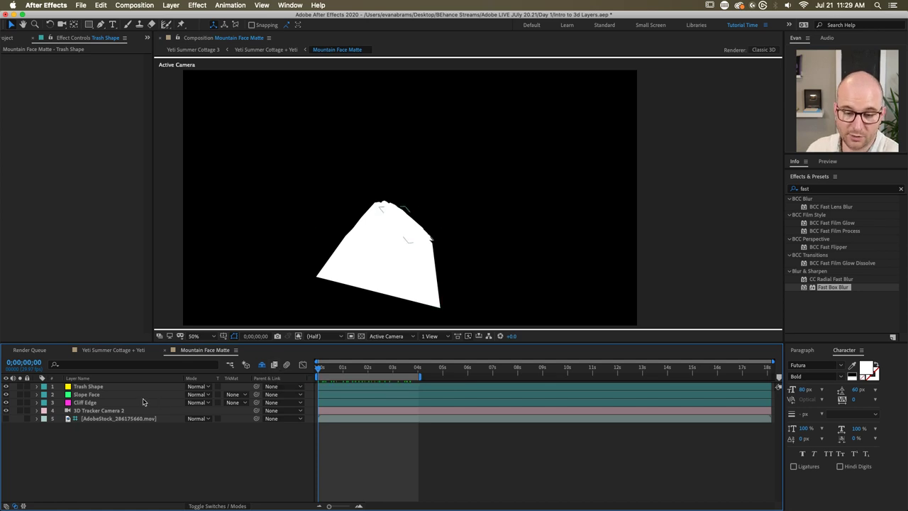
{"action": "key", "text": "space"}
{"action": "left_click", "coordinate": [100, 403]}
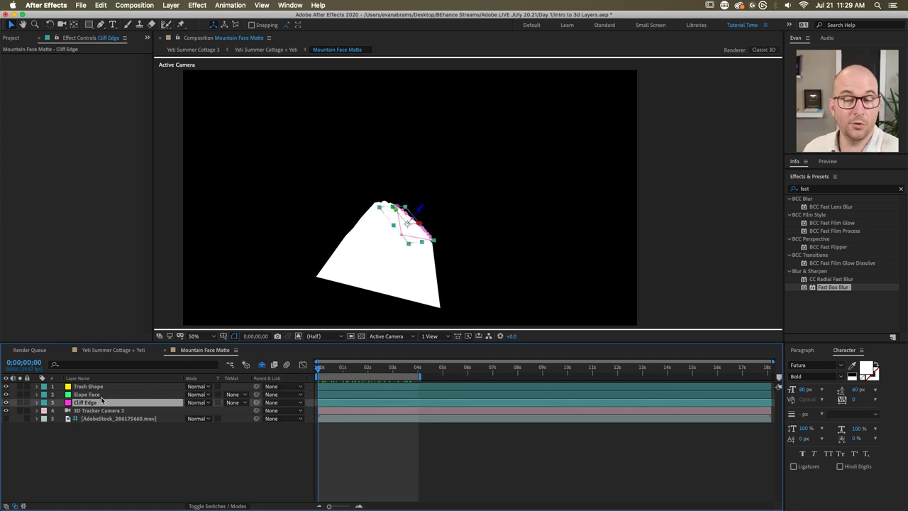
{"action": "key", "text": "u"}
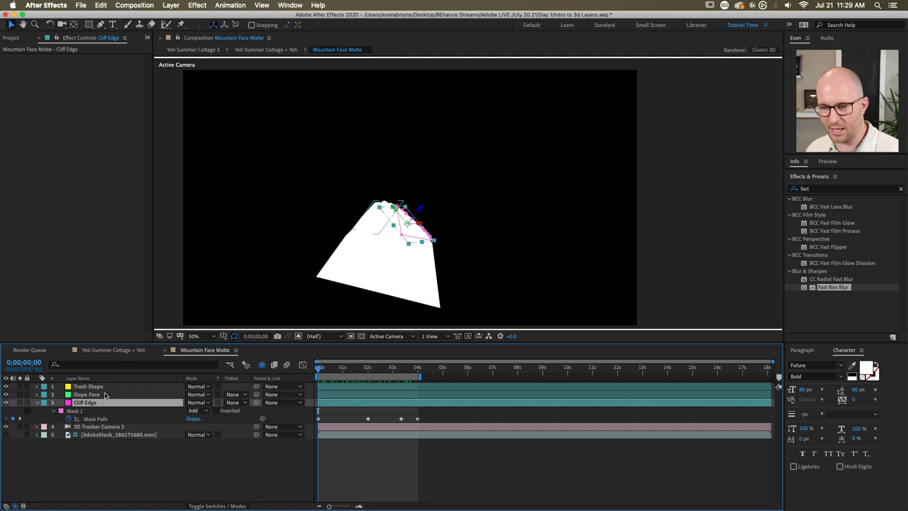
{"action": "left_click", "coordinate": [103, 394]}
{"action": "key", "text": "u"}
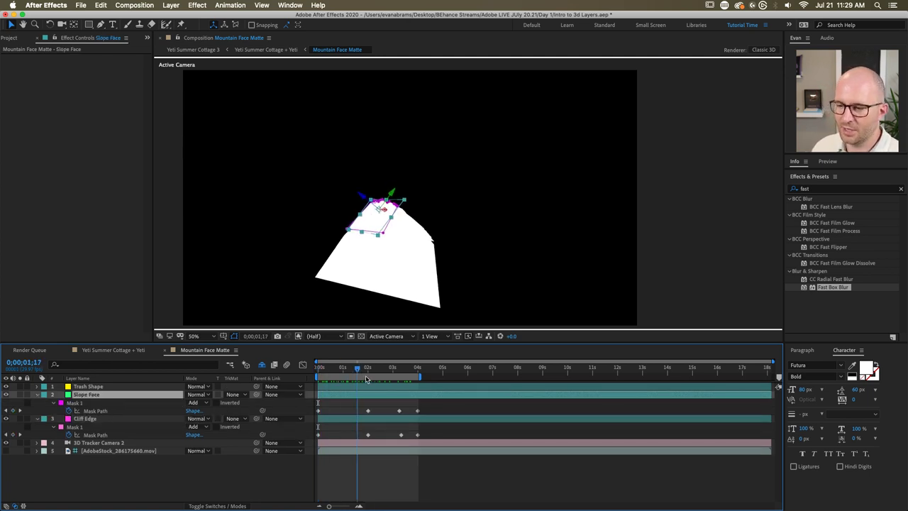
{"action": "key", "text": "space"}
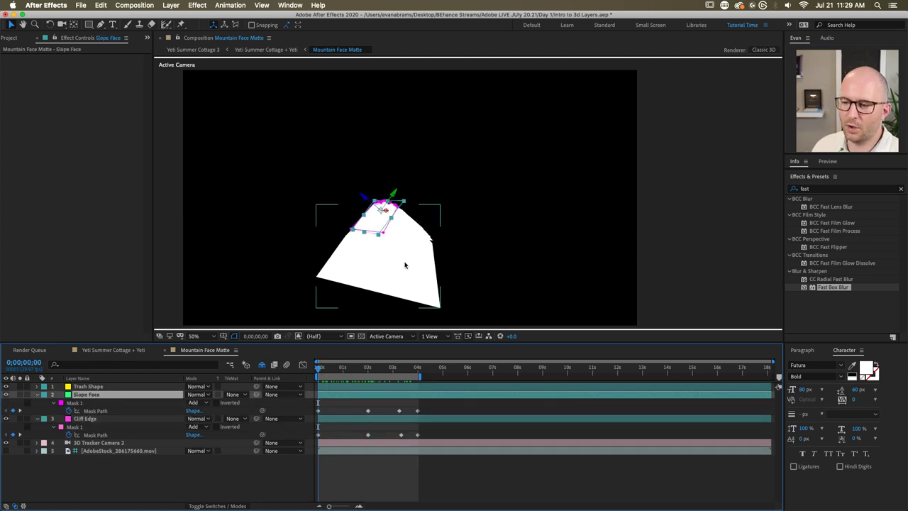
{"action": "scroll", "coordinate": [373, 258], "scroll_direction": "up", "scroll_amount": 2}
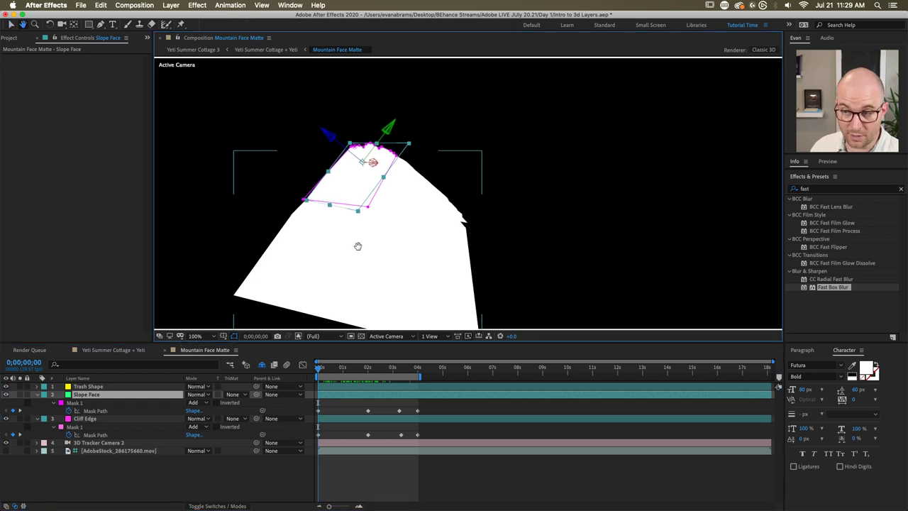
Step: Scrub the matte around frames 0;00;03;08 and 1;15, checking for gaps from the start
{"action": "left_click", "coordinate": [114, 398]}
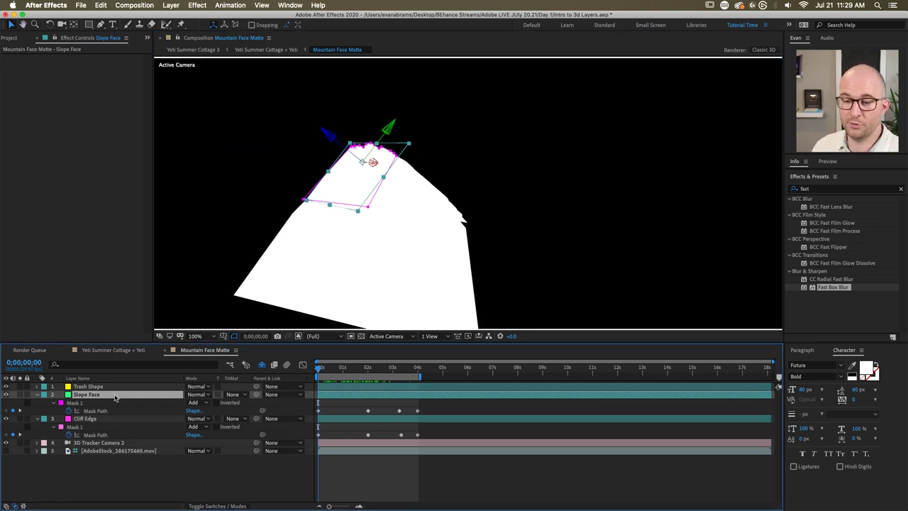
{"action": "left_click_drag", "start_coordinate": [341, 372], "coordinate": [349, 391]}
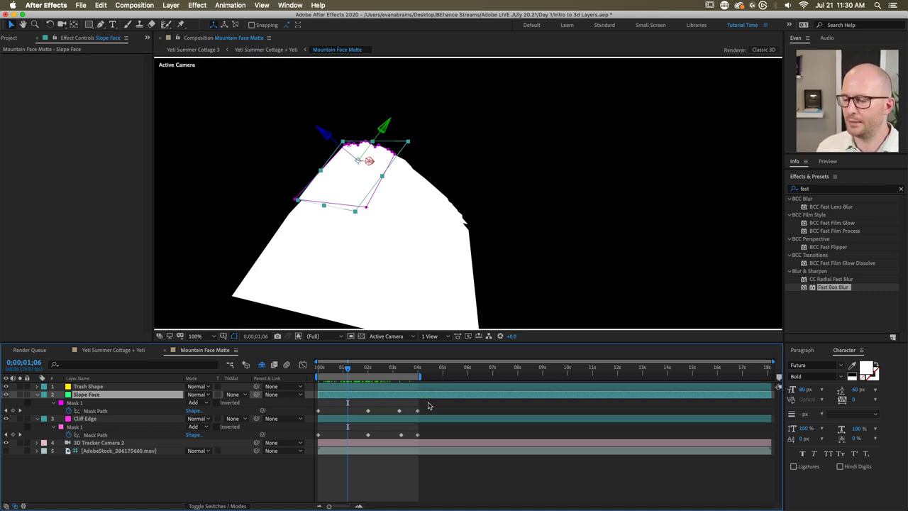
{"action": "left_click_drag", "start_coordinate": [428, 409], "coordinate": [298, 424]}
{"action": "left_click", "coordinate": [351, 387]}
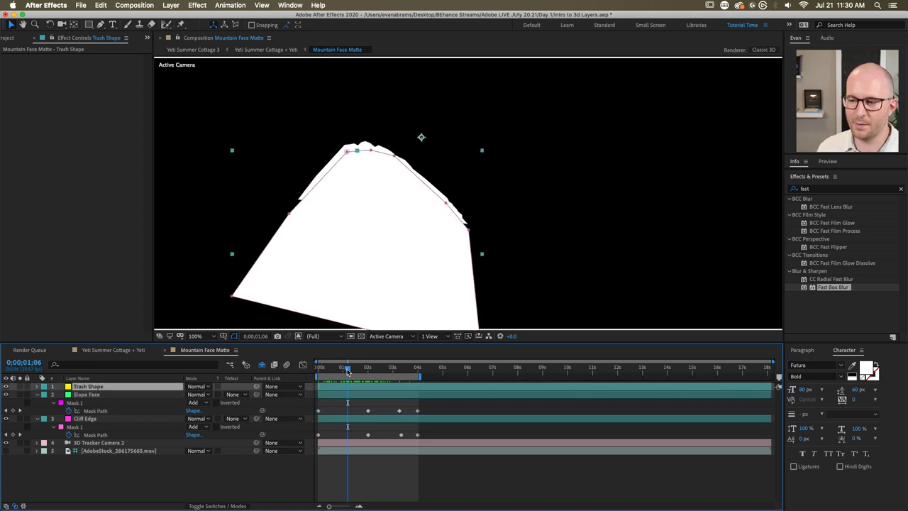
{"action": "mouse_move", "coordinate": [348, 369]}
{"action": "left_mouse_down"}
{"action": "mouse_move", "coordinate": [319, 369]}
{"action": "mouse_move", "coordinate": [364, 369]}
{"action": "left_mouse_up"}
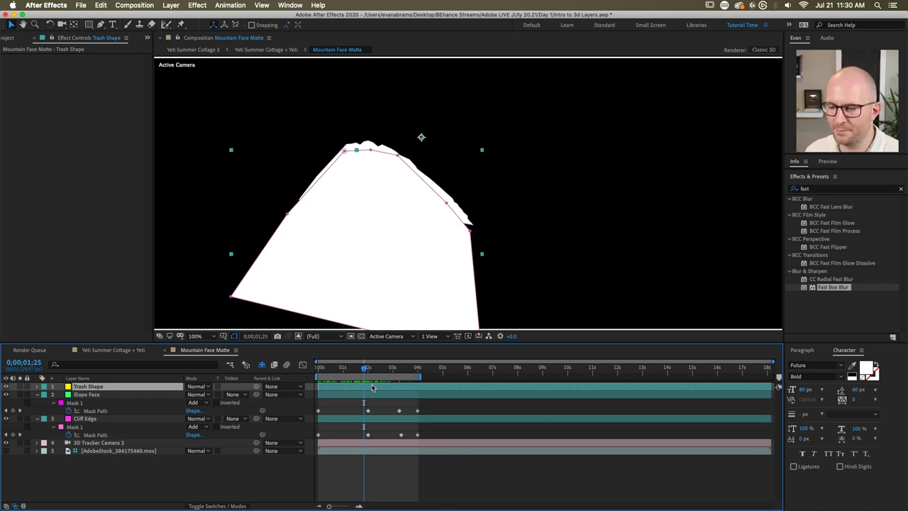
{"action": "key", "text": "Home"}
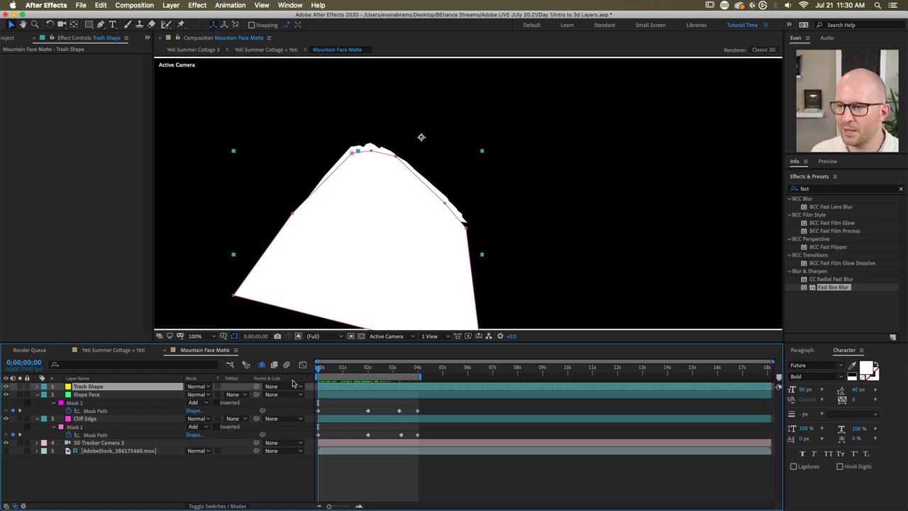
{"action": "left_click_drag", "start_coordinate": [347, 369], "coordinate": [291, 382]}
{"action": "left_click", "coordinate": [275, 476]}
Step: Feather the Slope Face and Cliff Edge masks by 2 pixels
{"action": "key", "text": "space"}
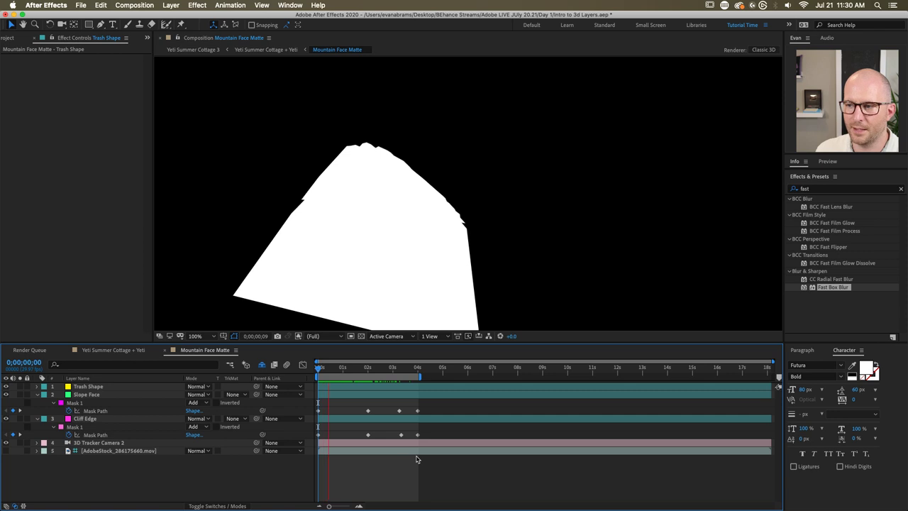
{"action": "mouse_move", "coordinate": [369, 368]}
{"action": "left_mouse_down"}
{"action": "mouse_move", "coordinate": [393, 369]}
{"action": "mouse_move", "coordinate": [382, 369]}
{"action": "left_mouse_up"}
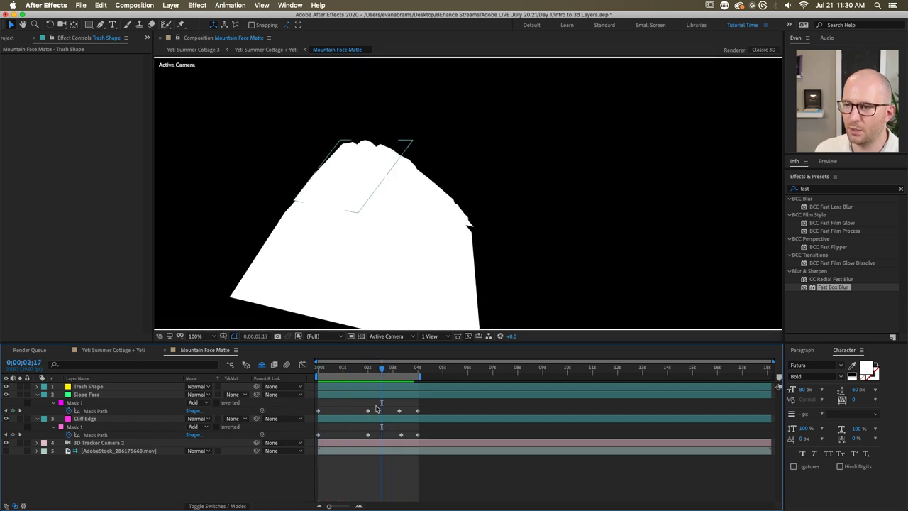
{"action": "left_click", "coordinate": [93, 395]}
{"action": "left_click", "coordinate": [95, 419], "text": "shift"}
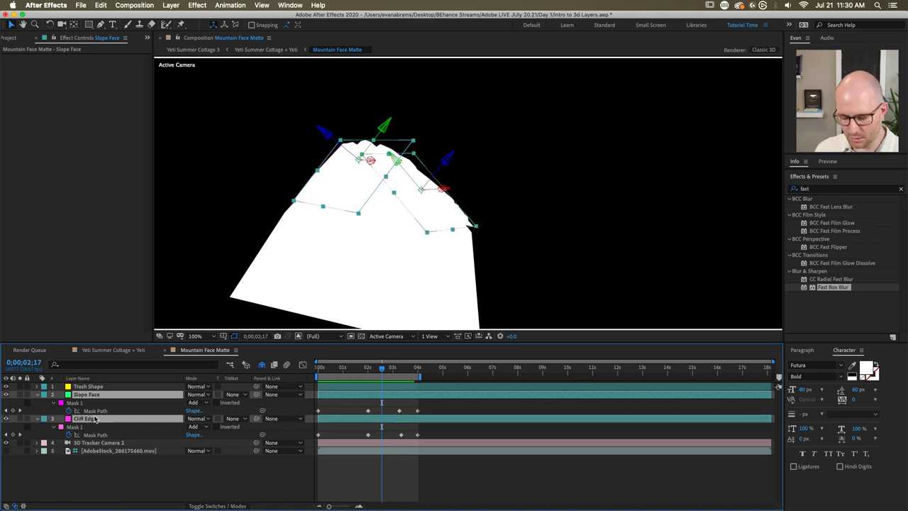
{"action": "key", "text": "f"}
{"action": "left_click", "coordinate": [186, 458]}
{"action": "mouse_move", "coordinate": [200, 410]}
{"action": "left_mouse_down"}
{"action": "mouse_move", "coordinate": [216, 412]}
{"action": "mouse_move", "coordinate": [207, 417]}
{"action": "left_mouse_up"}
{"action": "left_click", "coordinate": [407, 469]}
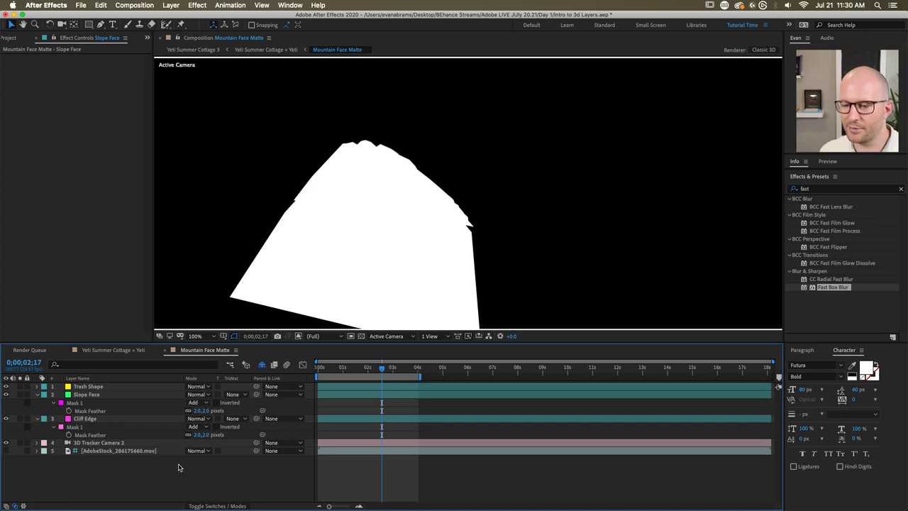
Step: Show the Slope Face and Cliff Edge mask path keyframes and go to frame 0;00;02;00
{"action": "left_click", "coordinate": [106, 418]}
{"action": "left_click", "coordinate": [100, 408]}
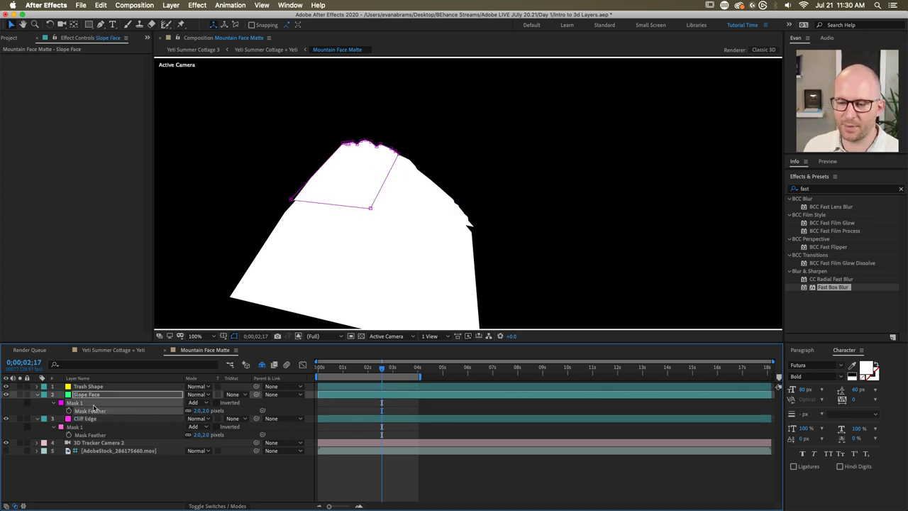
{"action": "left_click", "coordinate": [94, 420], "text": "shift"}
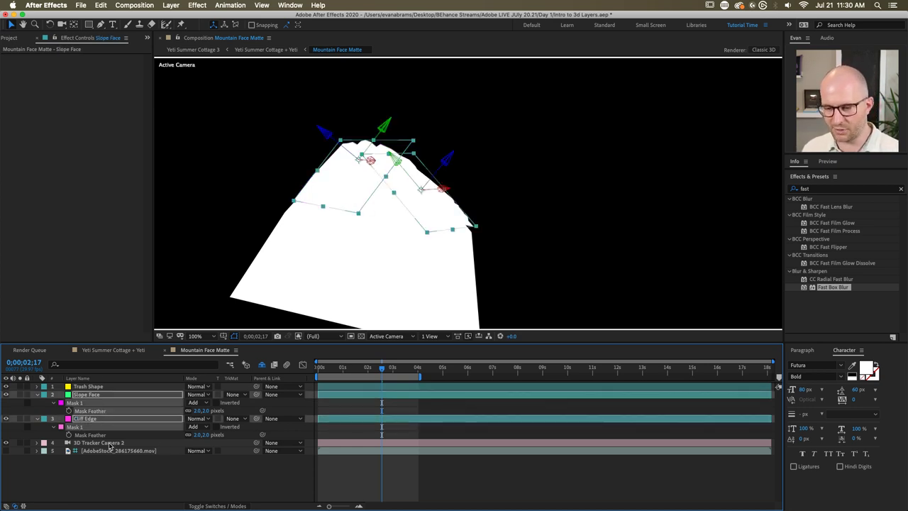
{"action": "key", "text": "m"}
{"action": "left_click", "coordinate": [147, 465]}
{"action": "left_click_drag", "start_coordinate": [380, 369], "coordinate": [365, 370]}
Step: Show Trash Shape's mask path keyframes and check the matte at frame 0;00;03;07
{"action": "left_click", "coordinate": [364, 388]}
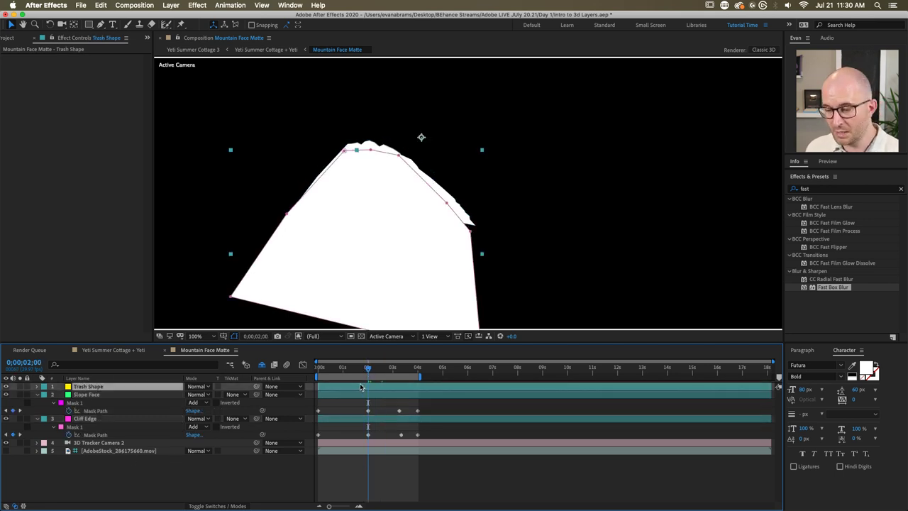
{"action": "key", "text": "m"}
{"action": "left_click_drag", "start_coordinate": [367, 369], "coordinate": [398, 370]}
{"action": "left_click", "coordinate": [331, 479]}
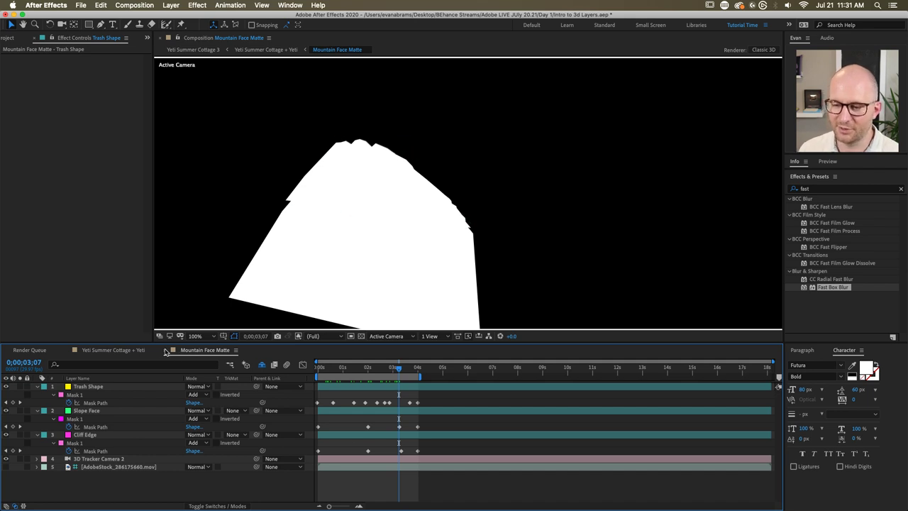
{"action": "left_click", "coordinate": [140, 349]}
Step: Preview the Yeti Summer Cottage + Yeti shot from the start
{"action": "left_click", "coordinate": [457, 457]}
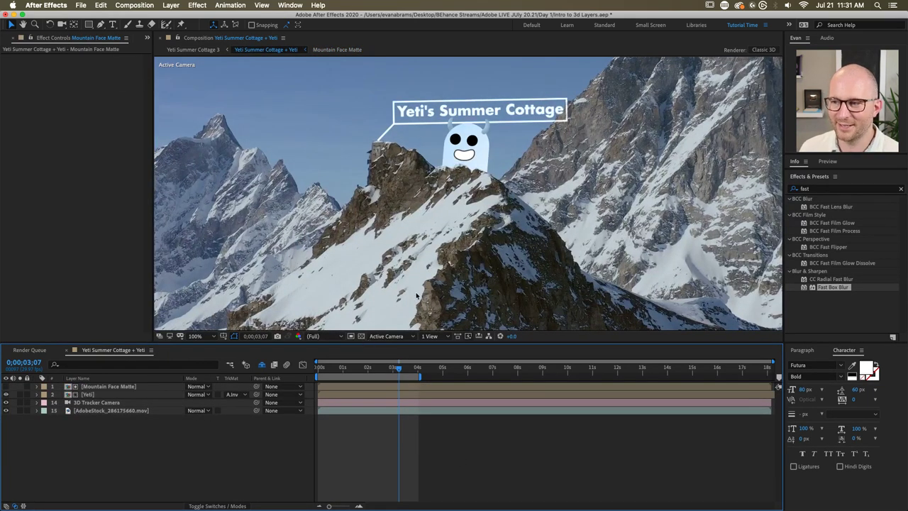
{"action": "left_click_drag", "start_coordinate": [390, 366], "coordinate": [299, 378]}
{"action": "key", "text": "space"}
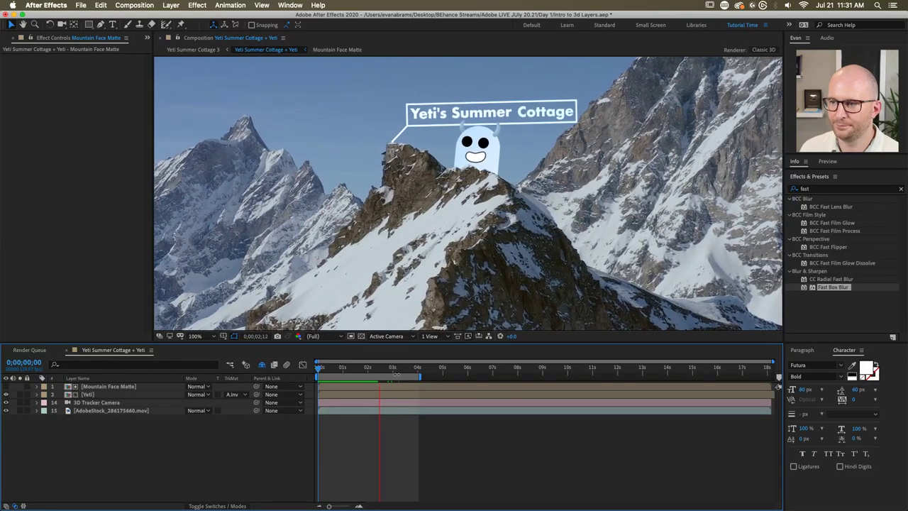
{"action": "mouse_move", "coordinate": [393, 367]}
{"action": "left_mouse_down"}
{"action": "mouse_move", "coordinate": [367, 368]}
{"action": "mouse_move", "coordinate": [405, 368]}
{"action": "mouse_move", "coordinate": [395, 365]}
{"action": "left_mouse_up"}
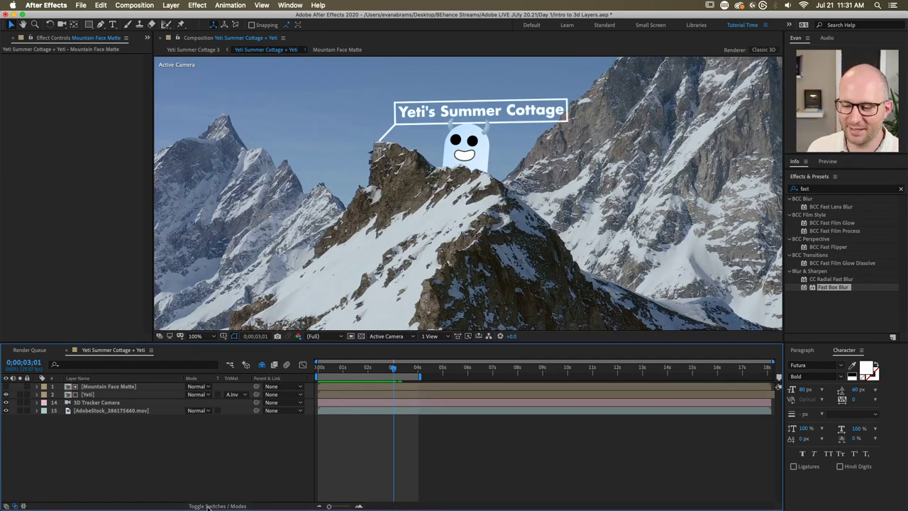
Step: Compare the Mountain Face Matte precomp against the main comp, switching back and forth
{"action": "double_click", "coordinate": [111, 388]}
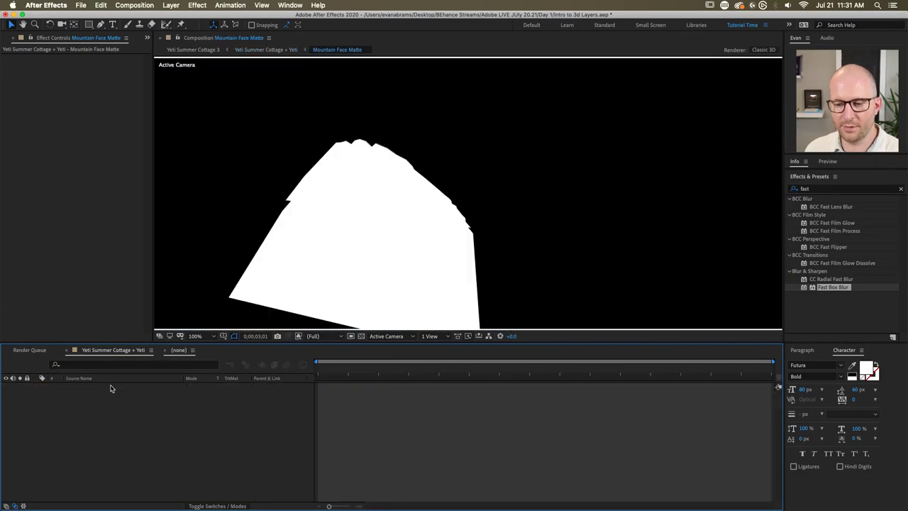
{"action": "left_click", "coordinate": [119, 459]}
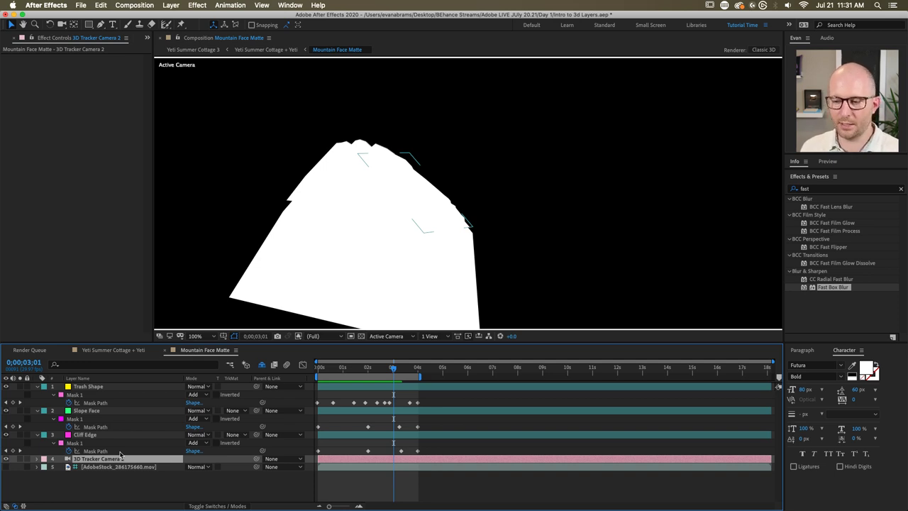
{"action": "left_click", "coordinate": [132, 350]}
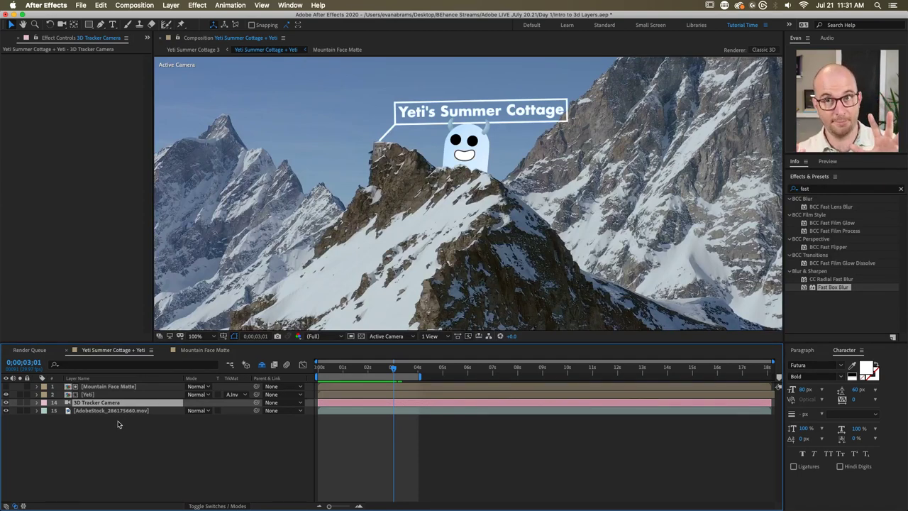
{"action": "left_click", "coordinate": [114, 386]}
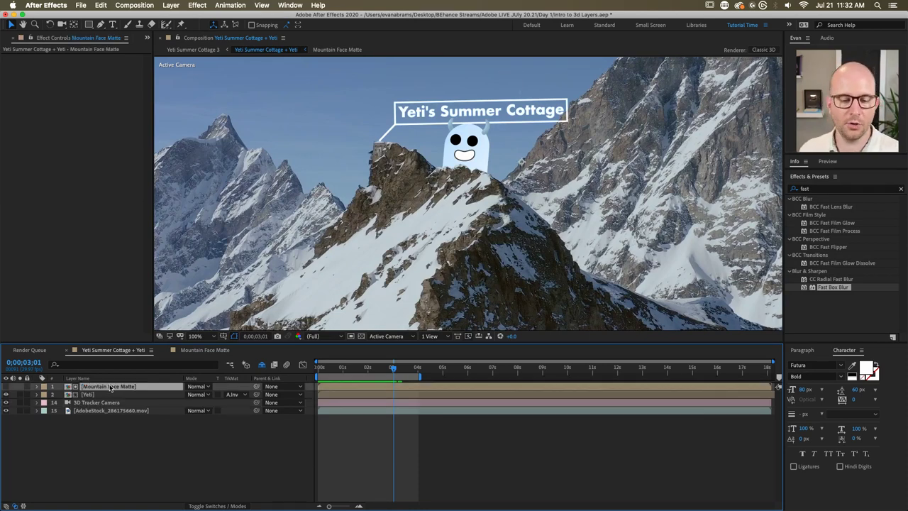
{"action": "double_click", "coordinate": [110, 387]}
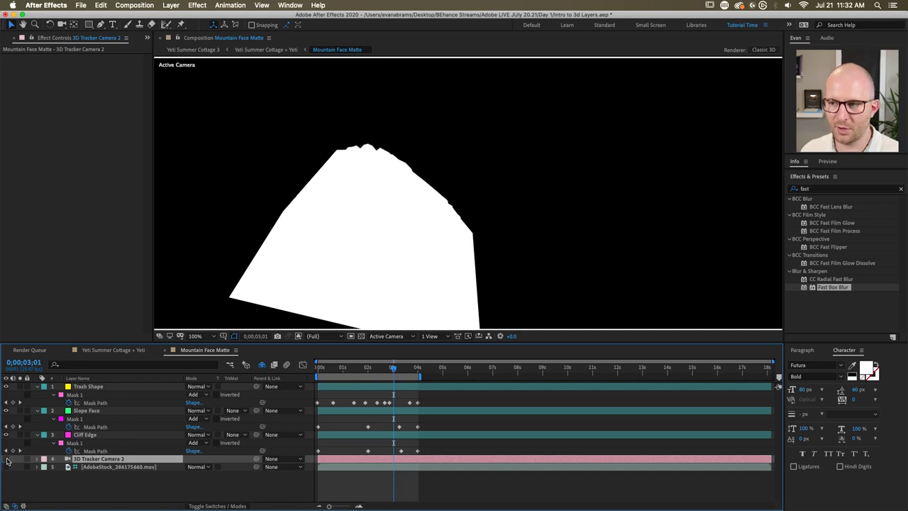
{"action": "left_click", "coordinate": [126, 350]}
Step: Display the layer switches columns and scrub to watch the Yeti rise behind the ridge
{"action": "left_click_drag", "start_coordinate": [394, 374], "coordinate": [371, 376]}
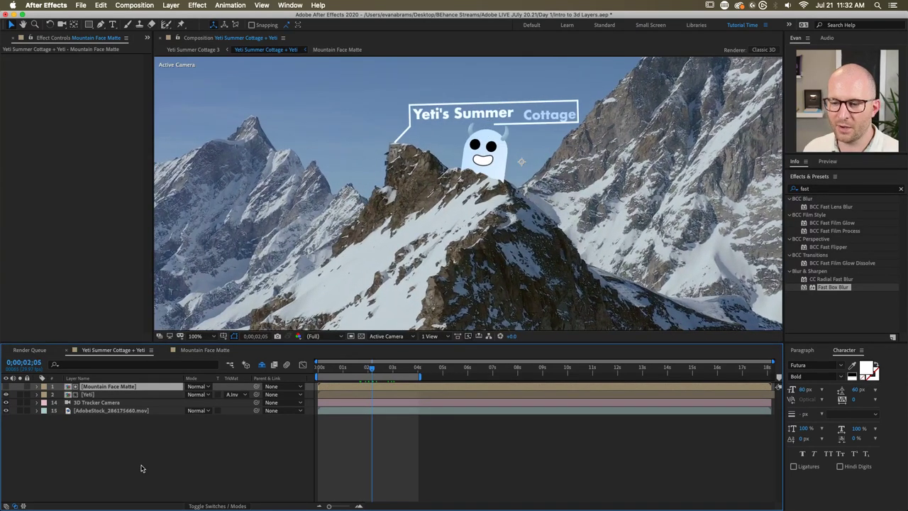
{"action": "left_click", "coordinate": [217, 506]}
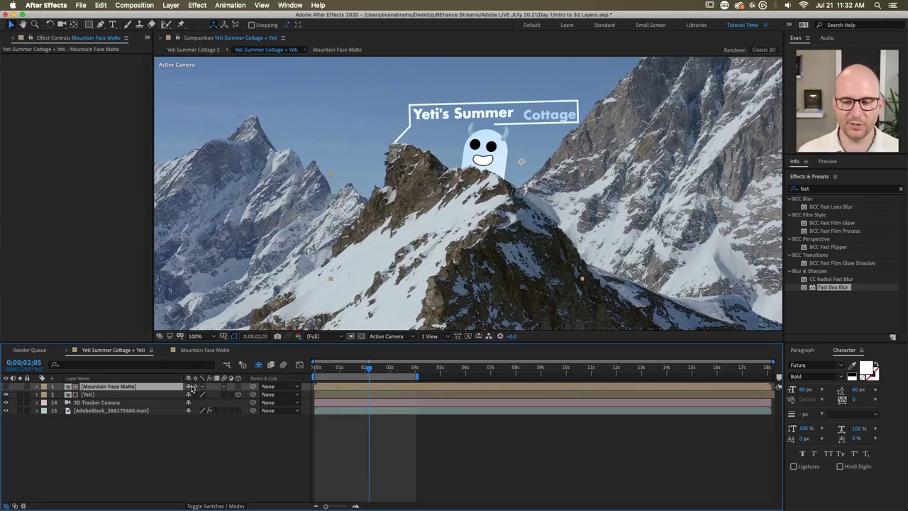
{"action": "left_click", "coordinate": [334, 376]}
{"action": "left_click_drag", "start_coordinate": [333, 376], "coordinate": [358, 385]}
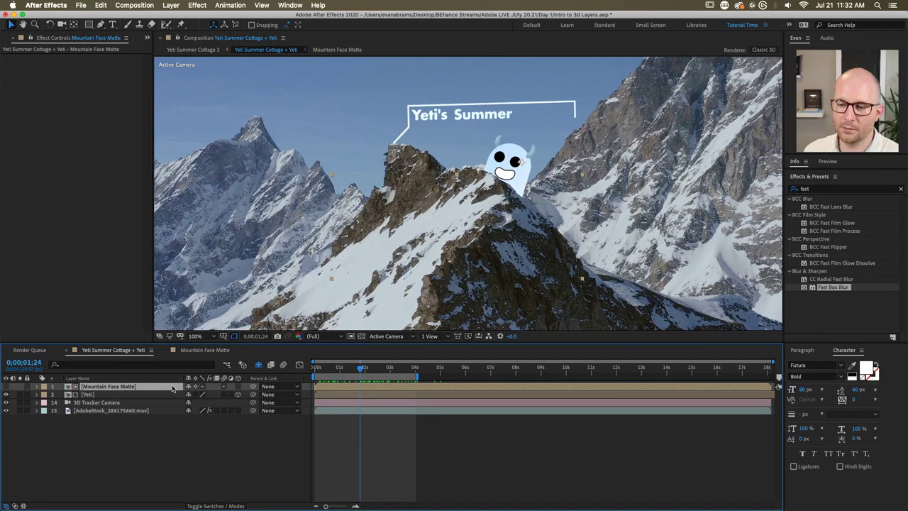
{"action": "double_click", "coordinate": [150, 388]}
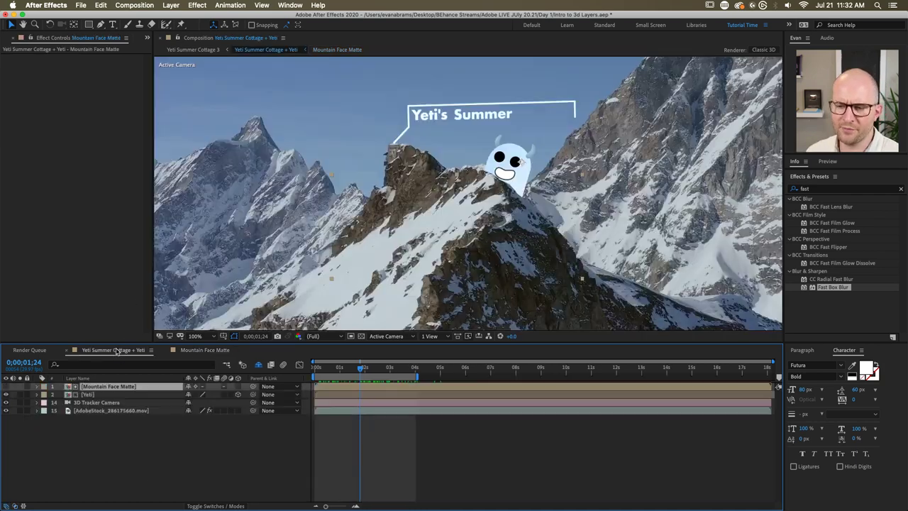
{"action": "left_click", "coordinate": [119, 350]}
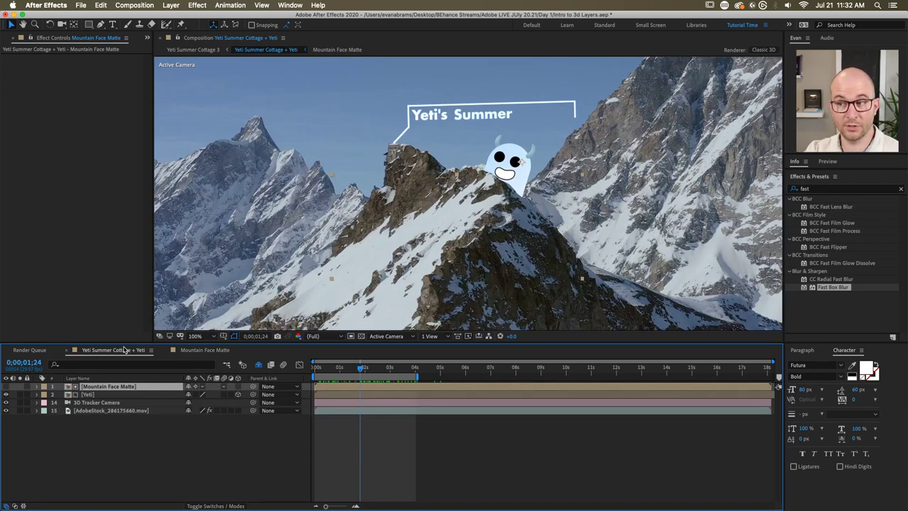
{"action": "left_click_drag", "start_coordinate": [361, 368], "coordinate": [345, 368]}
{"action": "left_click", "coordinate": [348, 403]}
{"action": "double_click", "coordinate": [348, 403]}
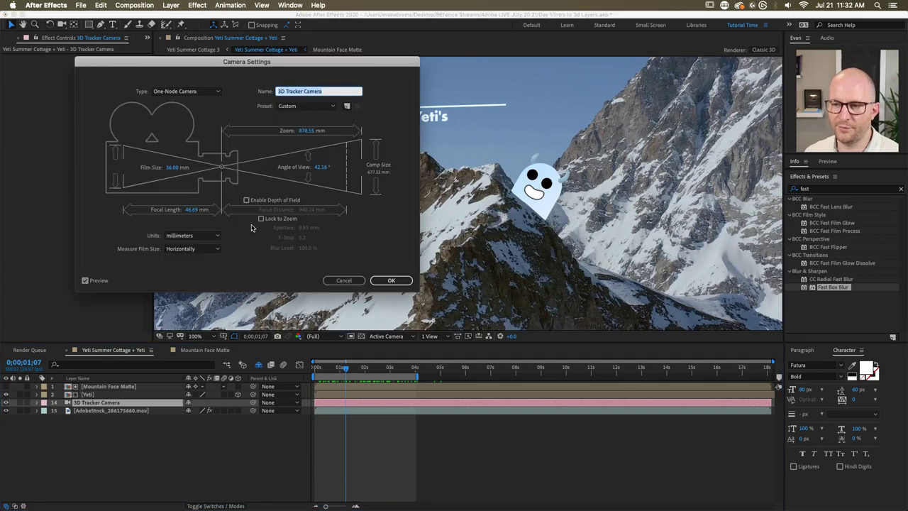
{"action": "left_click", "coordinate": [342, 280]}
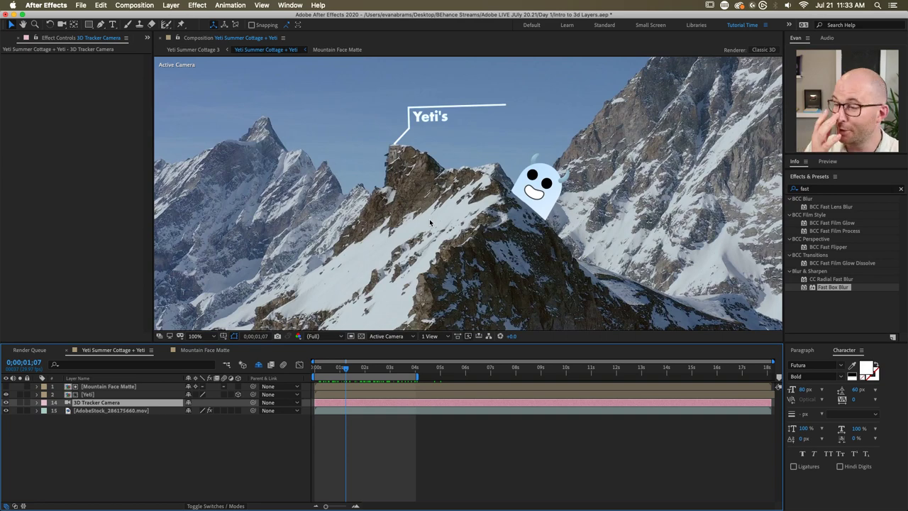
{"action": "left_click", "coordinate": [361, 368]}
{"action": "mouse_move", "coordinate": [368, 370]}
{"action": "left_mouse_down"}
{"action": "mouse_move", "coordinate": [351, 368]}
{"action": "mouse_move", "coordinate": [371, 367]}
{"action": "left_mouse_up"}
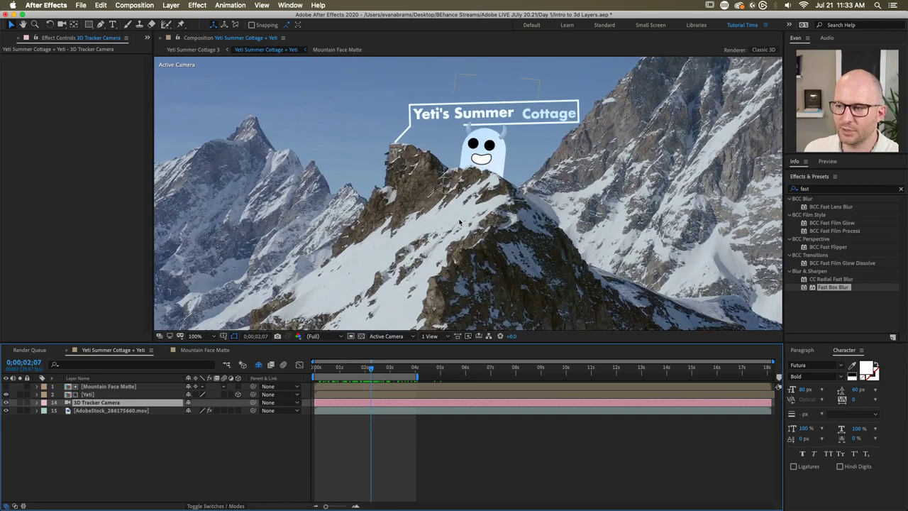
{"action": "scroll", "coordinate": [504, 170], "scroll_direction": "up", "scroll_amount": 1}
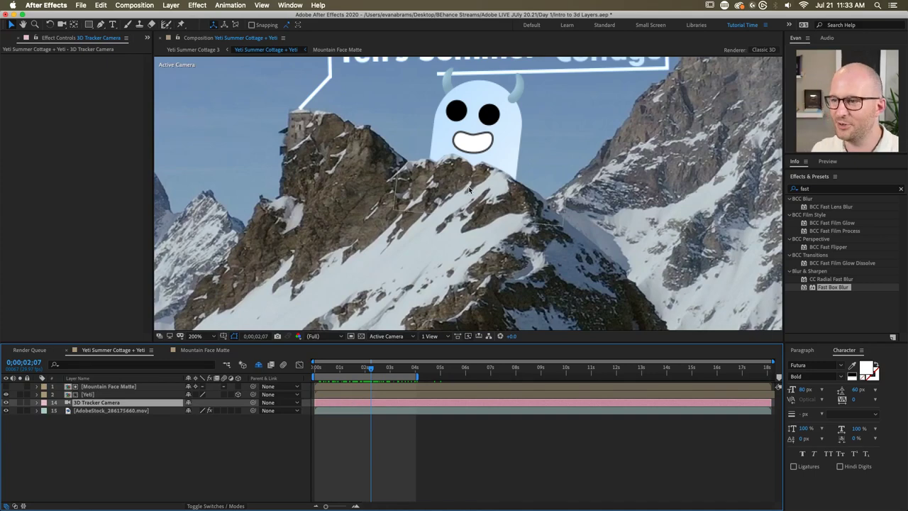
{"action": "key", "text": "slash"}
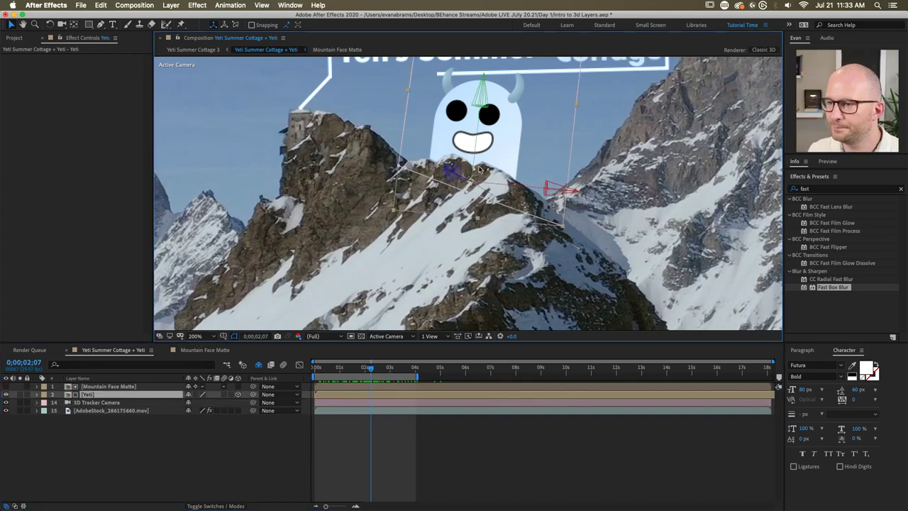
{"action": "left_click", "coordinate": [458, 466]}
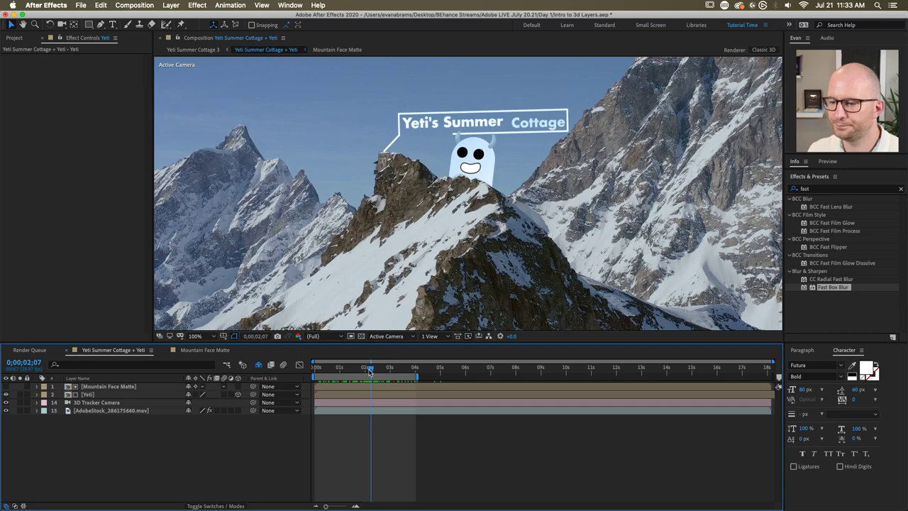
{"action": "left_click_drag", "start_coordinate": [371, 369], "coordinate": [270, 378]}
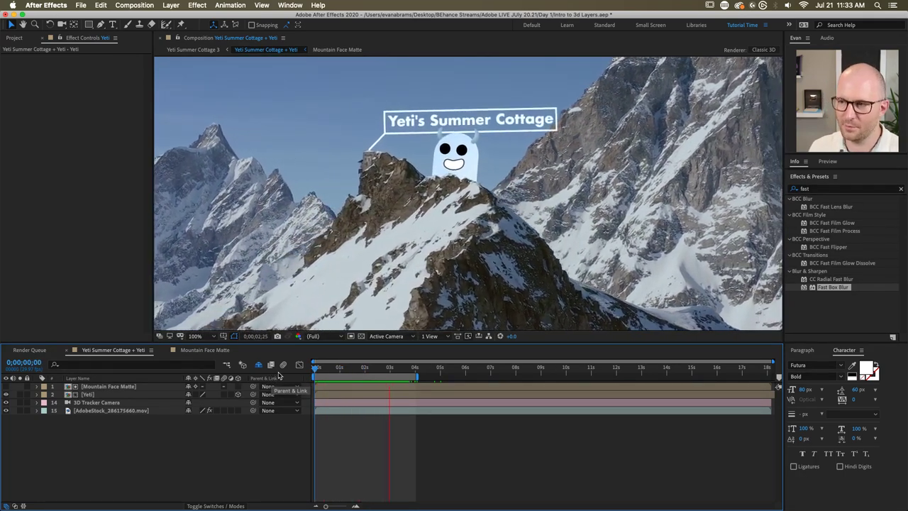
{"action": "key", "text": "space"}
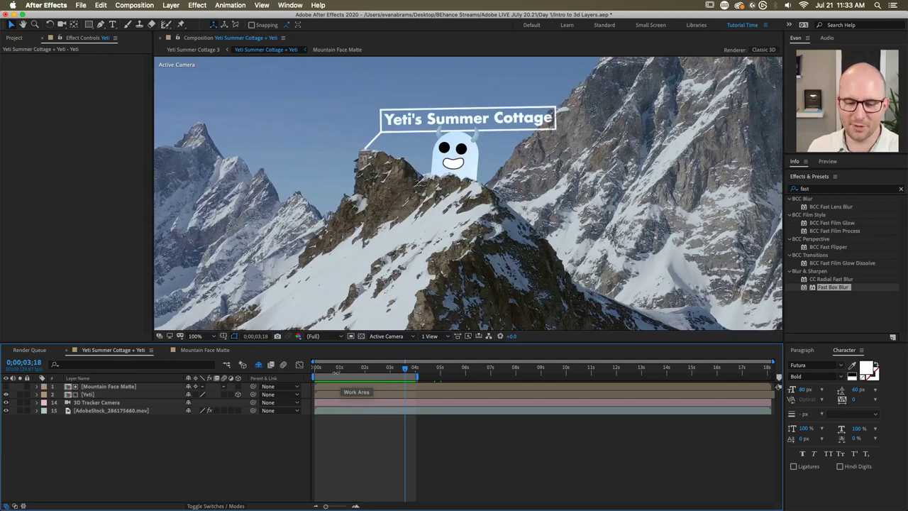
{"action": "left_click", "coordinate": [324, 369]}
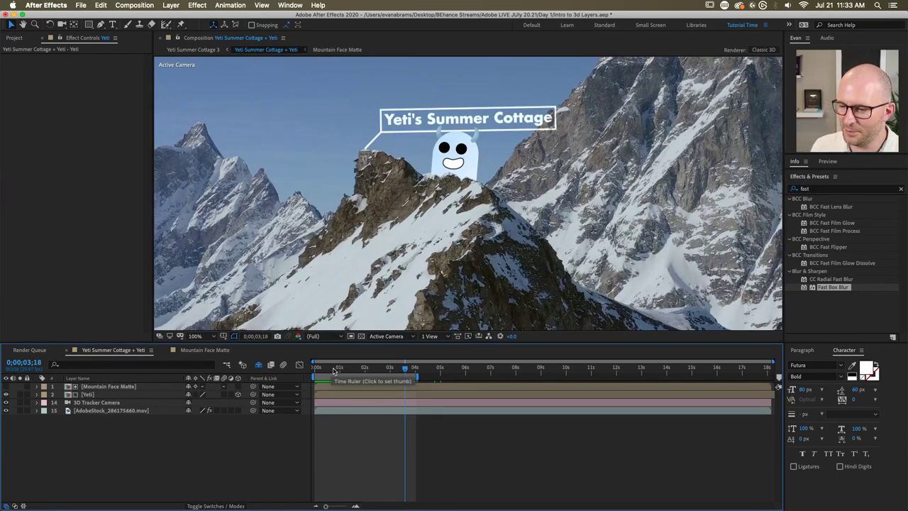
{"action": "mouse_move", "coordinate": [325, 373]}
{"action": "left_mouse_down"}
{"action": "mouse_move", "coordinate": [340, 374]}
{"action": "mouse_move", "coordinate": [314, 375]}
{"action": "left_mouse_up"}
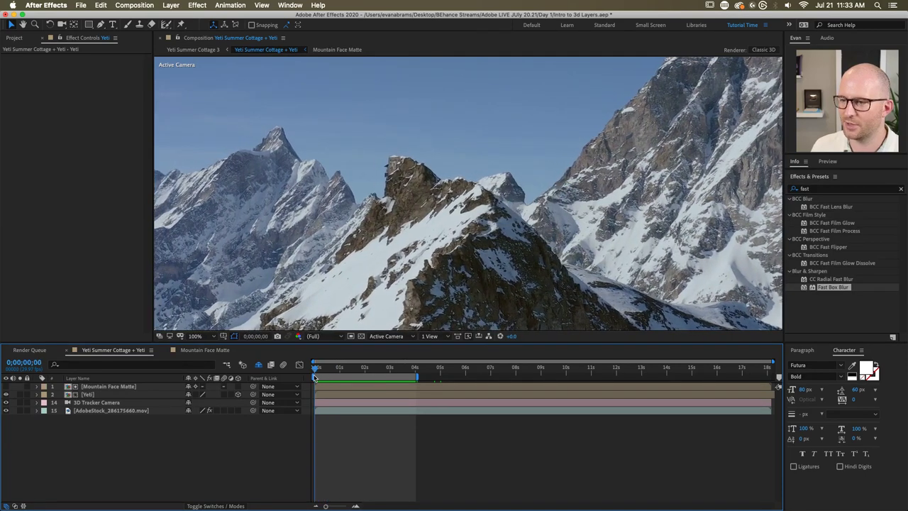
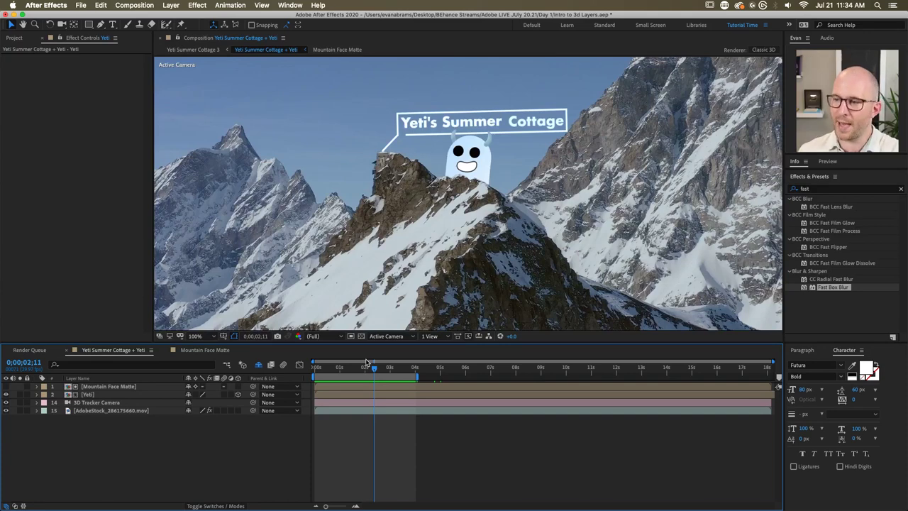
Step: Scrub to where the full cottage sign shows, then select the mountain footage to display its 3D track points
{"action": "left_click", "coordinate": [338, 368]}
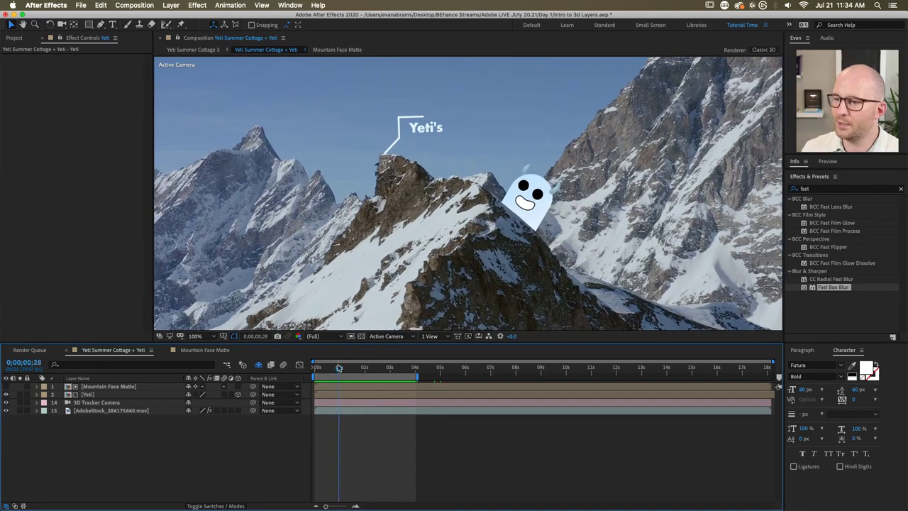
{"action": "left_click_drag", "start_coordinate": [338, 368], "coordinate": [385, 381]}
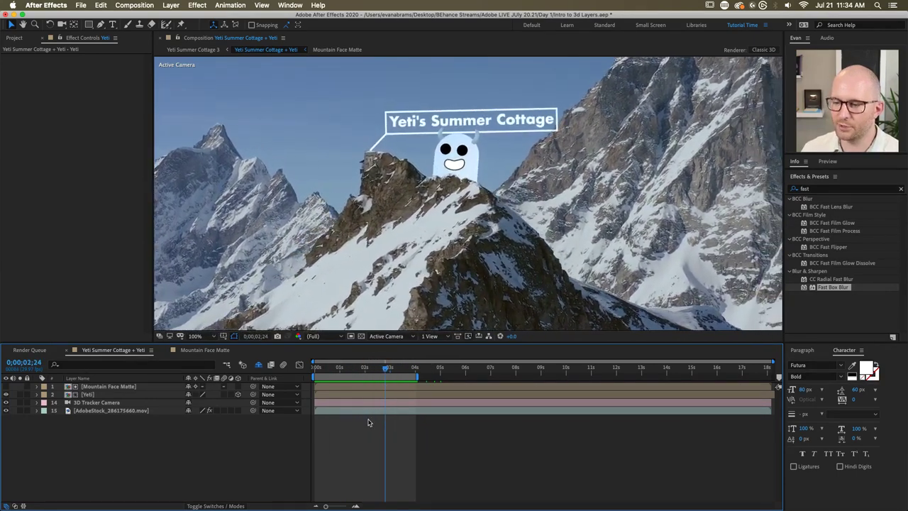
{"action": "left_click", "coordinate": [133, 413]}
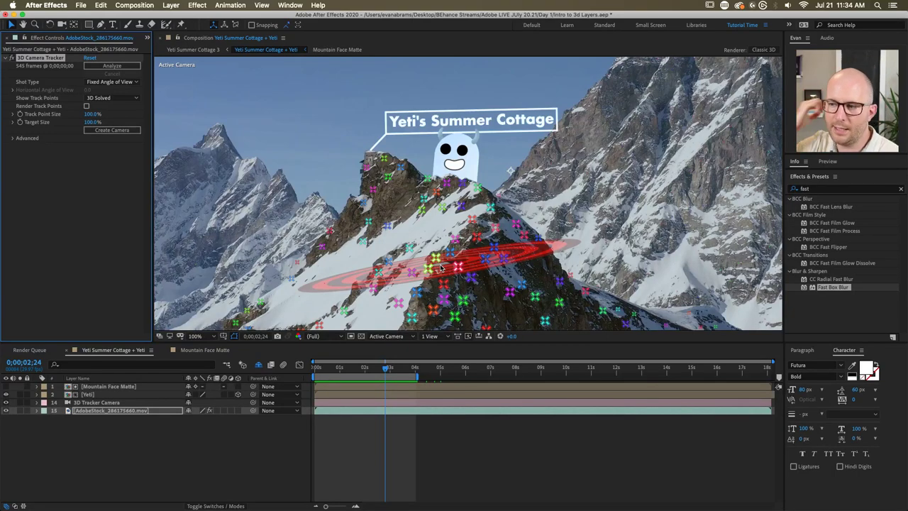
{"action": "scroll", "coordinate": [441, 268], "scroll_direction": "down", "scroll_amount": 2}
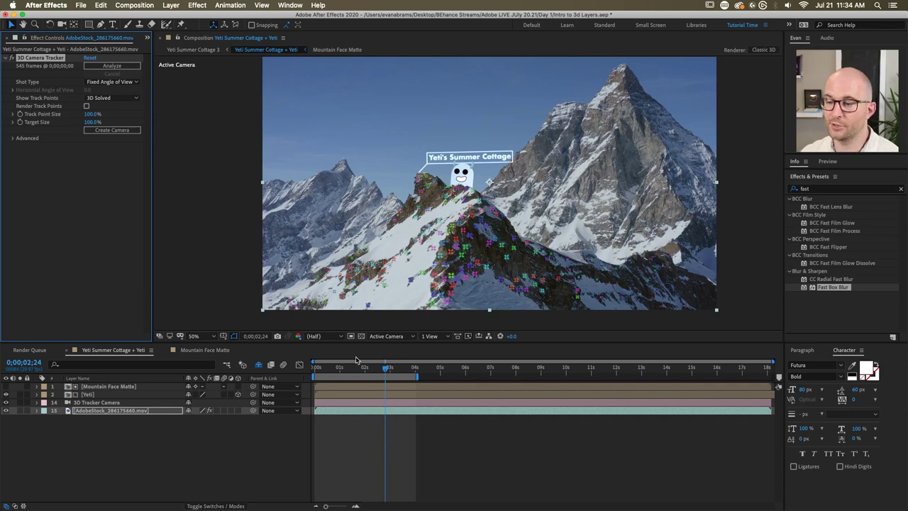
{"action": "mouse_move", "coordinate": [360, 367]}
{"action": "left_mouse_down"}
{"action": "mouse_move", "coordinate": [319, 367]}
{"action": "mouse_move", "coordinate": [376, 368]}
{"action": "left_mouse_up"}
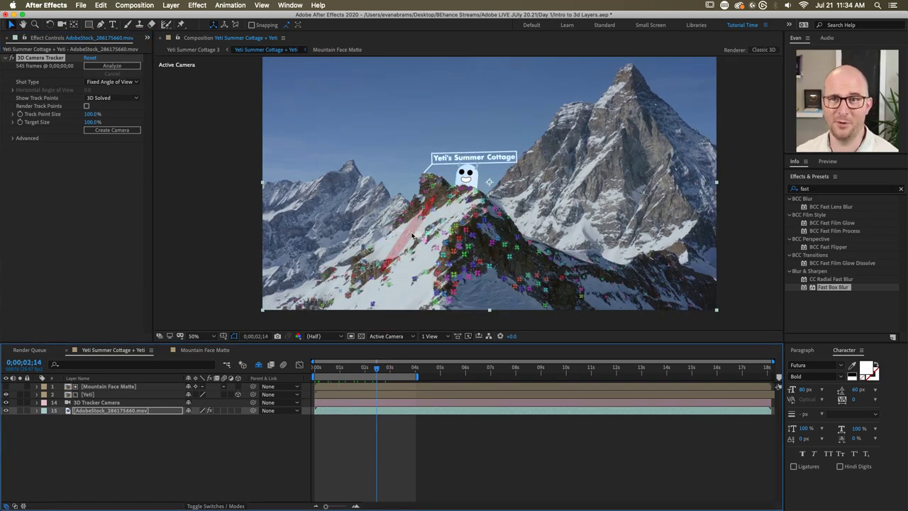
{"action": "left_click", "coordinate": [395, 367]}
{"action": "left_click_drag", "start_coordinate": [398, 368], "coordinate": [326, 368]}
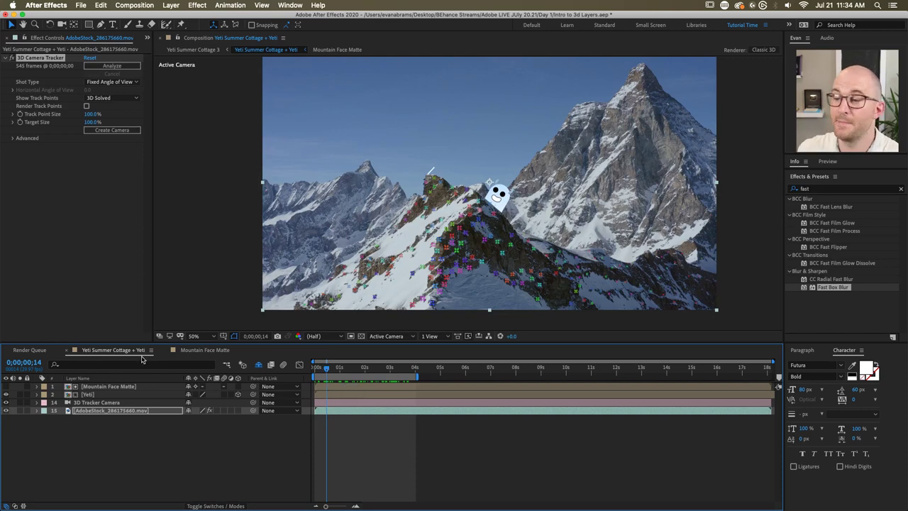
{"action": "left_click", "coordinate": [364, 368]}
{"action": "left_click_drag", "start_coordinate": [368, 373], "coordinate": [381, 368]}
{"action": "scroll", "coordinate": [522, 229], "scroll_direction": "up", "scroll_amount": 2}
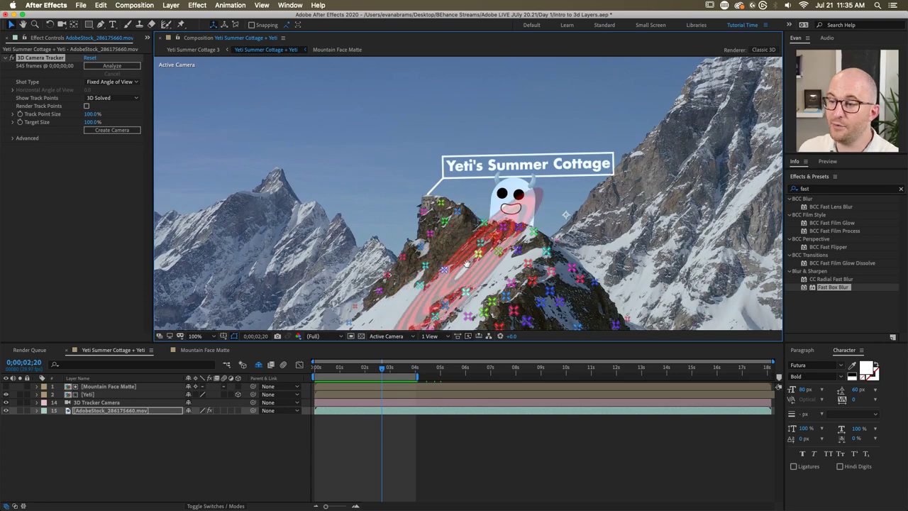
{"action": "scroll", "coordinate": [441, 270], "scroll_direction": "down", "scroll_amount": 3}
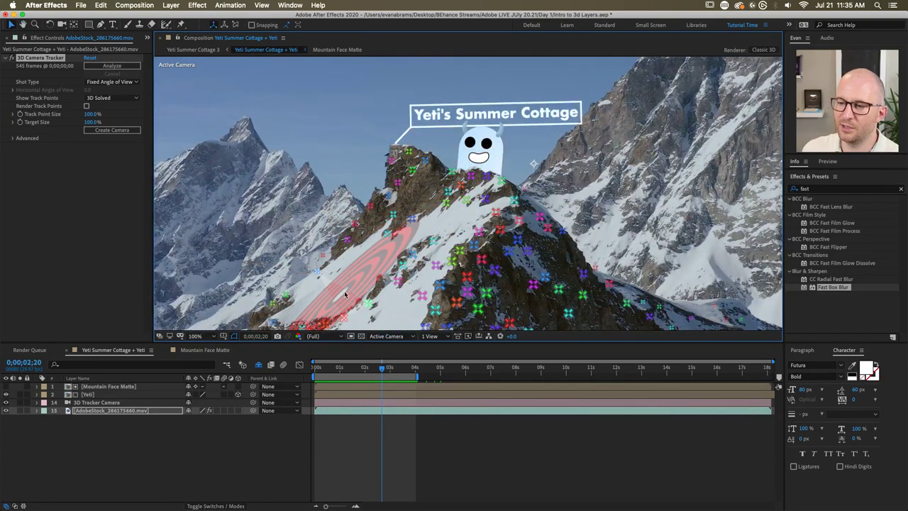
{"action": "left_click", "coordinate": [247, 473]}
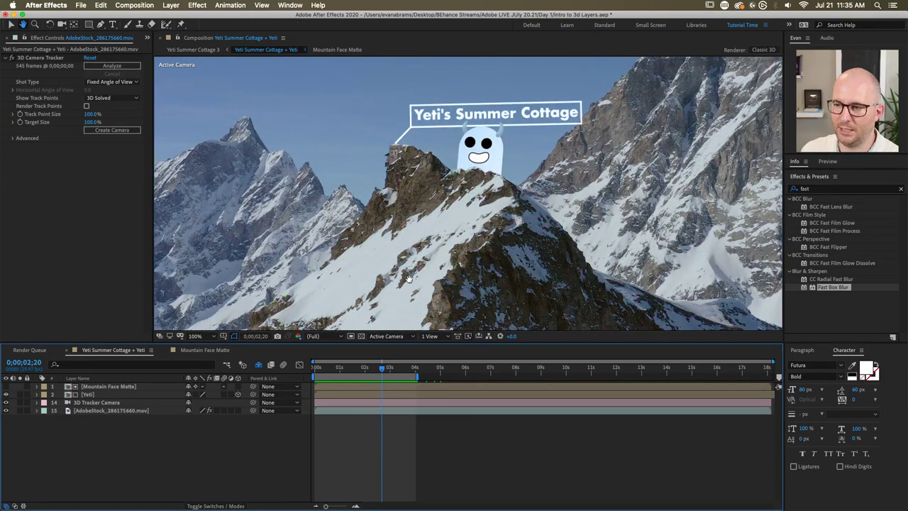
{"action": "left_click_drag", "start_coordinate": [405, 271], "coordinate": [428, 249]}
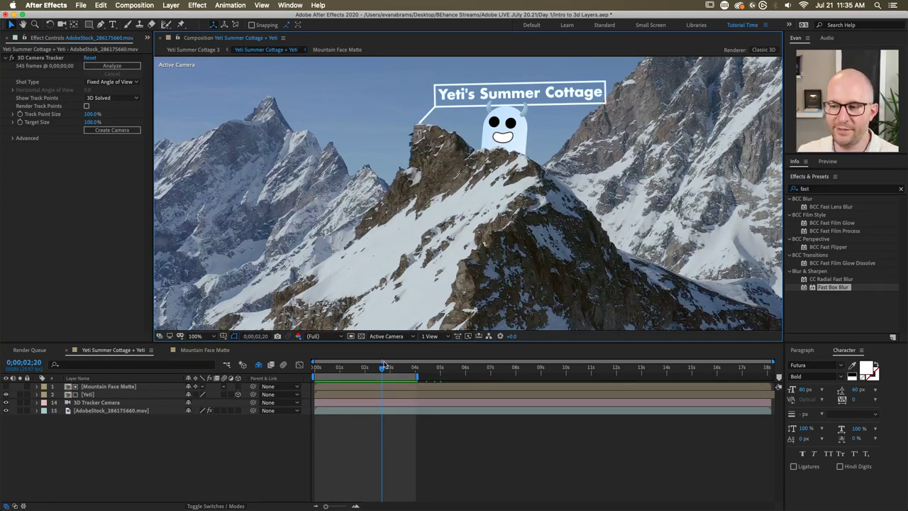
{"action": "left_click", "coordinate": [376, 367]}
{"action": "left_click_drag", "start_coordinate": [351, 370], "coordinate": [383, 413]}
{"action": "left_click", "coordinate": [383, 413]}
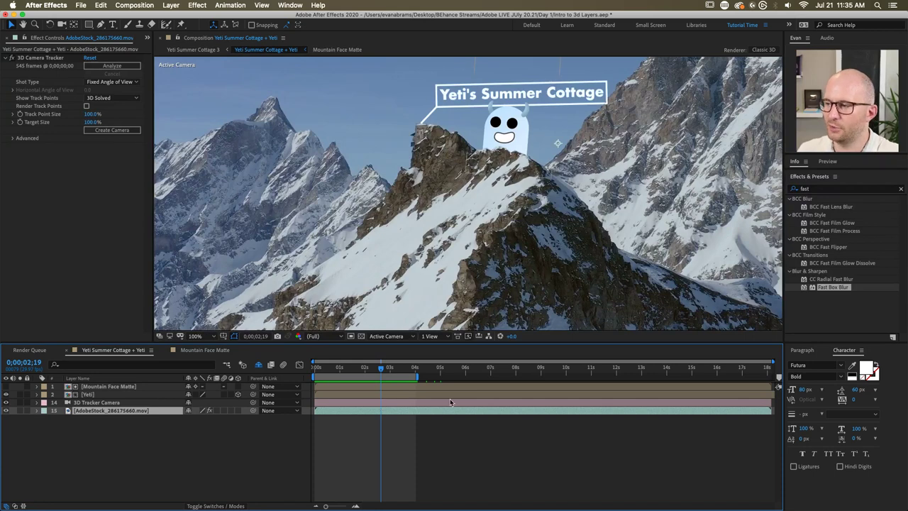
{"action": "left_click", "coordinate": [291, 5]}
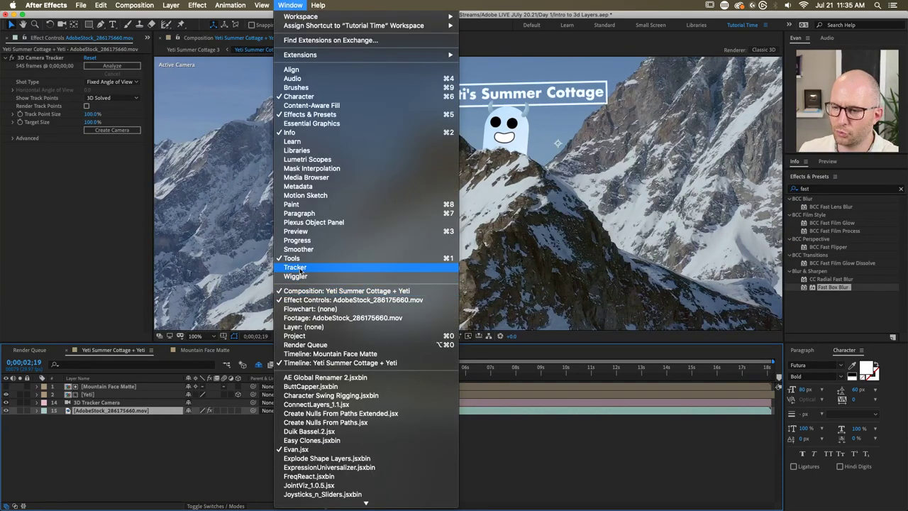
Step: Show the Tracker panel and zoom the viewer to 400% at the start of the shot
{"action": "left_click", "coordinate": [302, 267]}
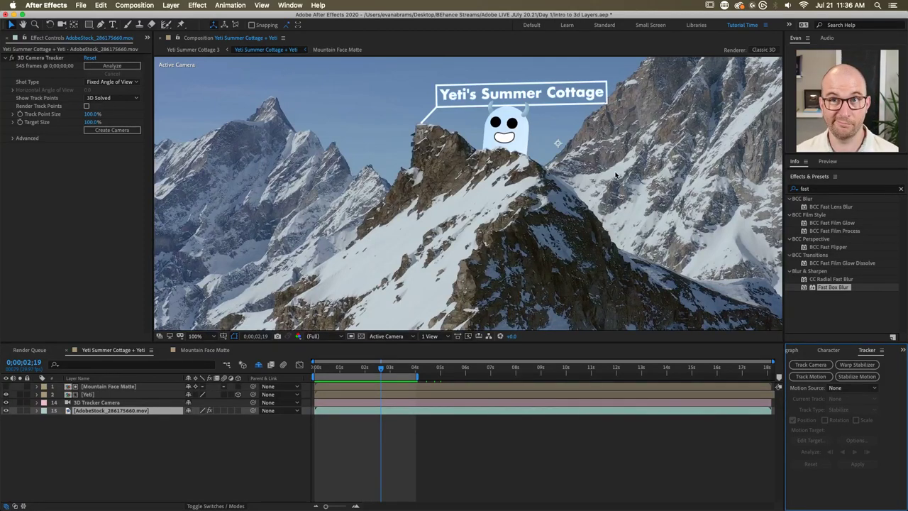
{"action": "mouse_move", "coordinate": [381, 368]}
{"action": "left_mouse_down"}
{"action": "mouse_move", "coordinate": [330, 367]}
{"action": "mouse_move", "coordinate": [428, 368]}
{"action": "mouse_move", "coordinate": [340, 368]}
{"action": "mouse_move", "coordinate": [373, 367]}
{"action": "left_mouse_up"}
{"action": "scroll", "coordinate": [464, 239], "scroll_direction": "up", "scroll_amount": 3}
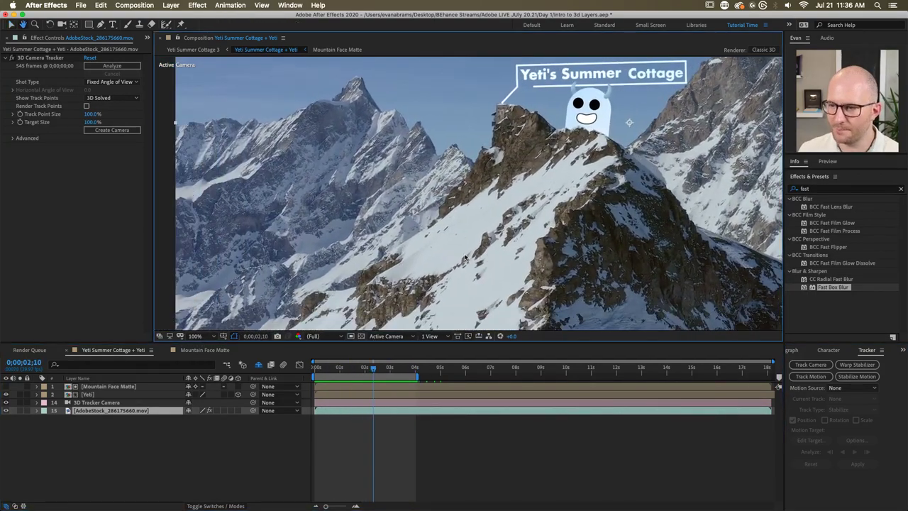
{"action": "scroll", "coordinate": [459, 270], "scroll_direction": "up", "scroll_amount": 3}
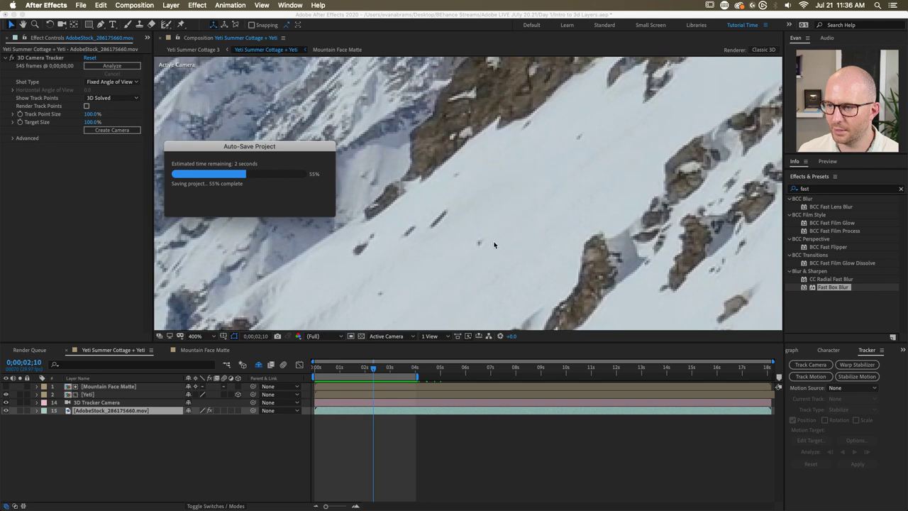
{"action": "left_click_drag", "start_coordinate": [370, 368], "coordinate": [292, 381]}
Step: Trim the footage layer's out point to 4 seconds with Alt+] and return to the first frame
{"action": "left_click", "coordinate": [415, 370]}
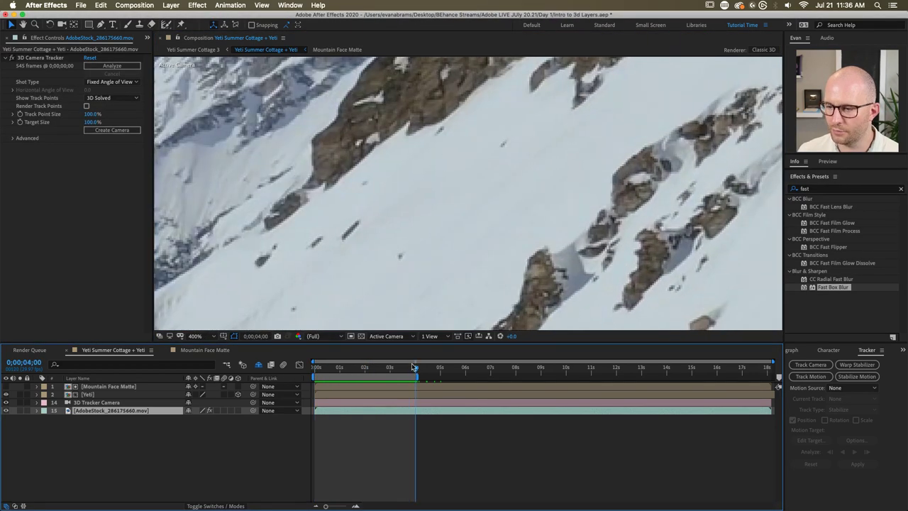
{"action": "key", "text": "alt+bracketright"}
{"action": "key", "text": "Home"}
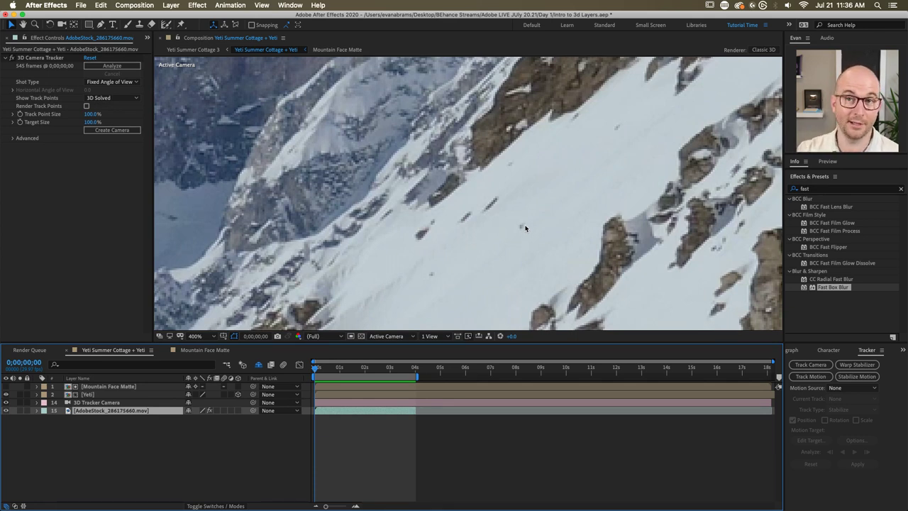
Step: Start a motion track and place Track Point 1 on a snowy ridge feature at 200% zoom
{"action": "left_click", "coordinate": [810, 376]}
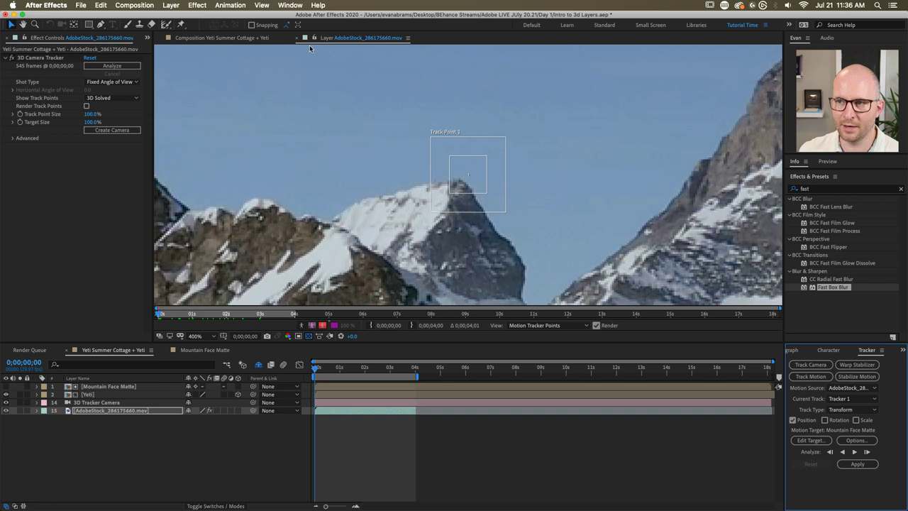
{"action": "key", "text": "comma"}
{"action": "left_click", "coordinate": [469, 171]}
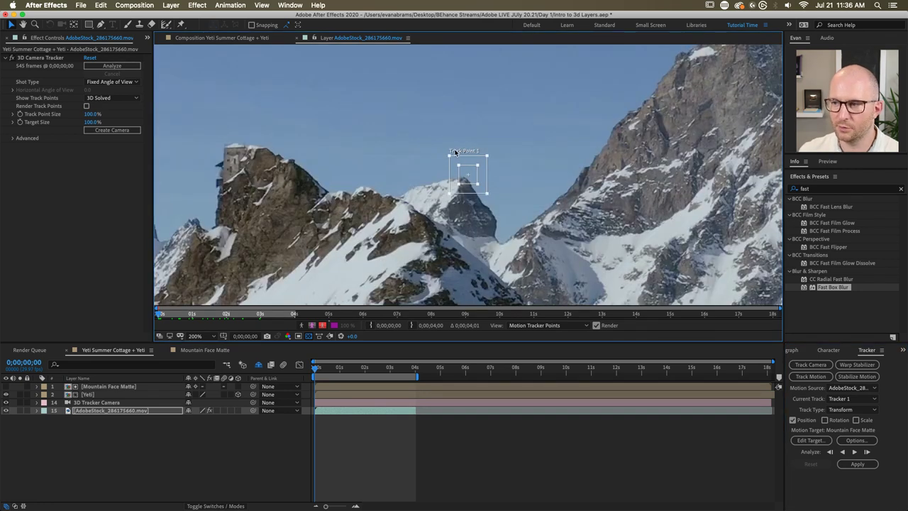
{"action": "left_click_drag", "start_coordinate": [474, 170], "coordinate": [647, 144]}
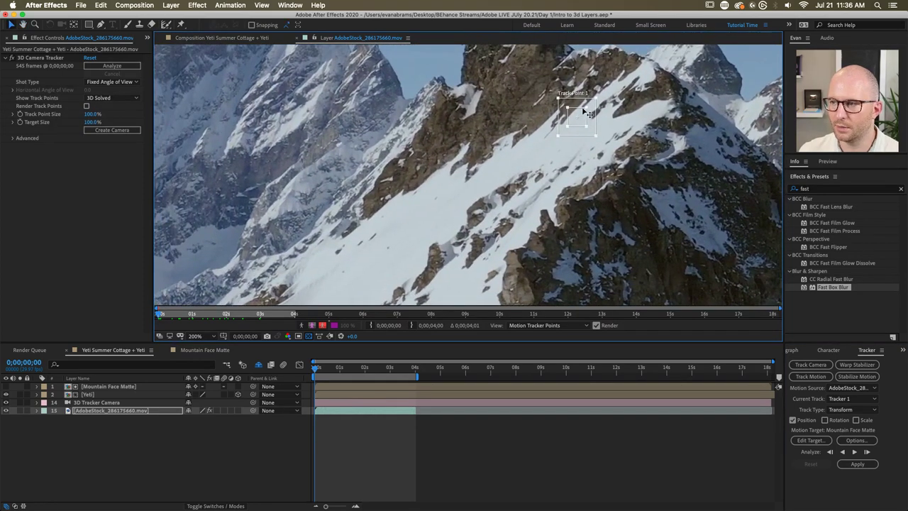
{"action": "left_click_drag", "start_coordinate": [583, 114], "coordinate": [395, 247]}
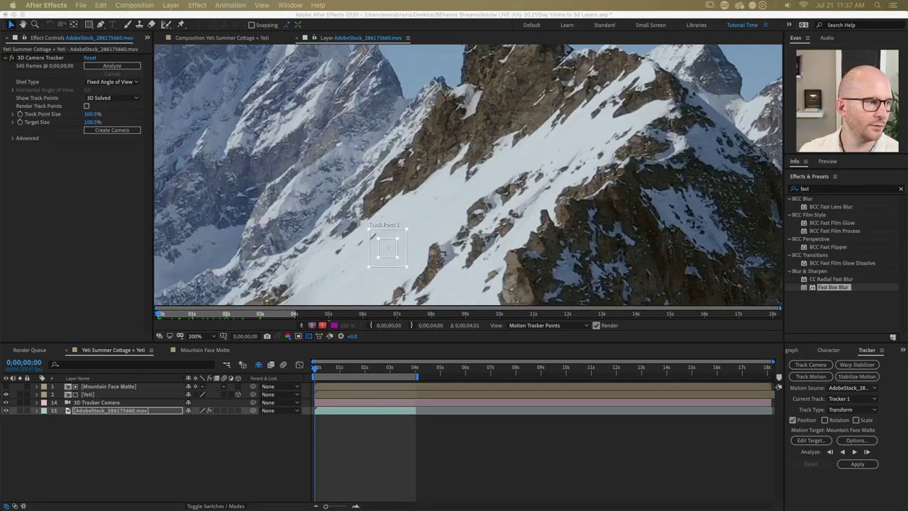
{"action": "left_click_drag", "start_coordinate": [92, 211], "coordinate": [550, 105]}
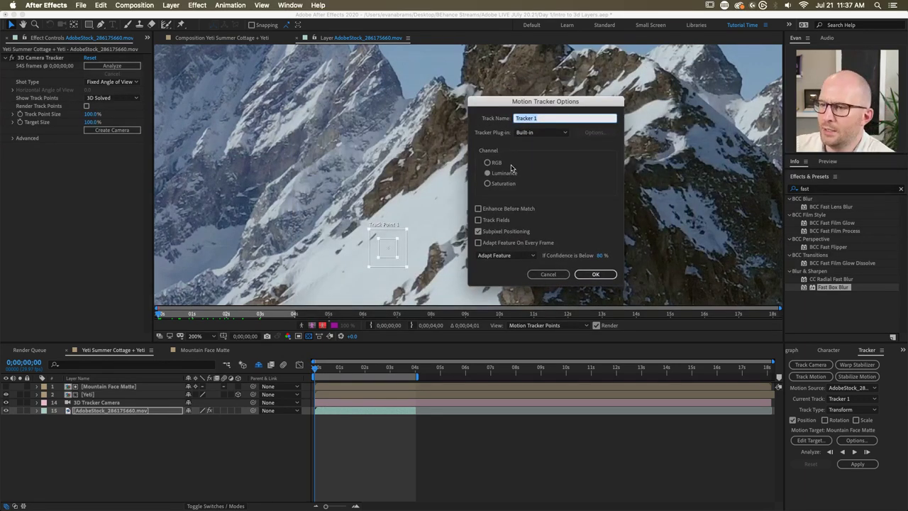
Step: Set the tracker channel to Luminance and make tracking stop when confidence drops
{"action": "left_click", "coordinate": [552, 132]}
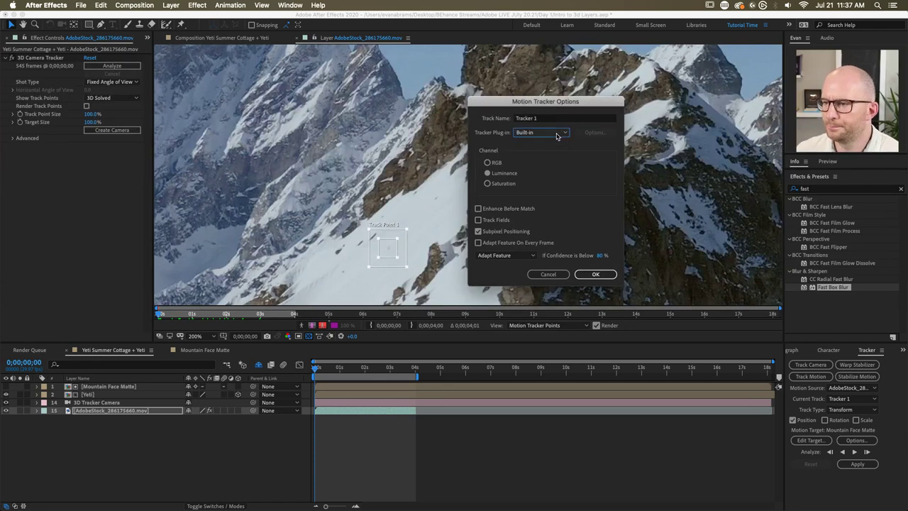
{"action": "left_click", "coordinate": [496, 177]}
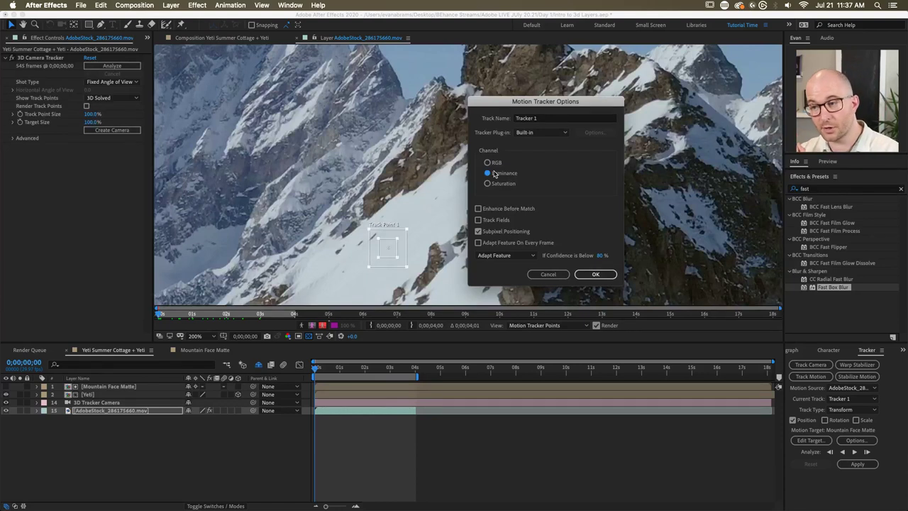
{"action": "left_click", "coordinate": [527, 254]}
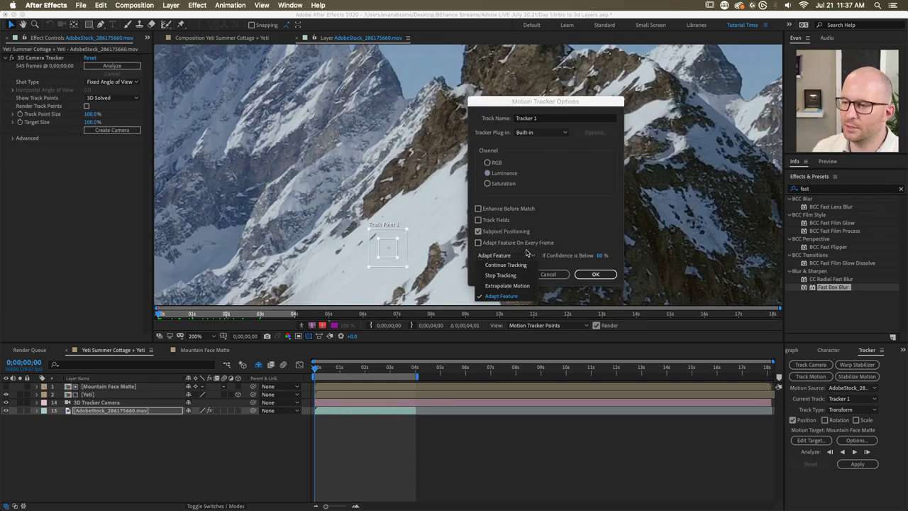
{"action": "left_click", "coordinate": [544, 253]}
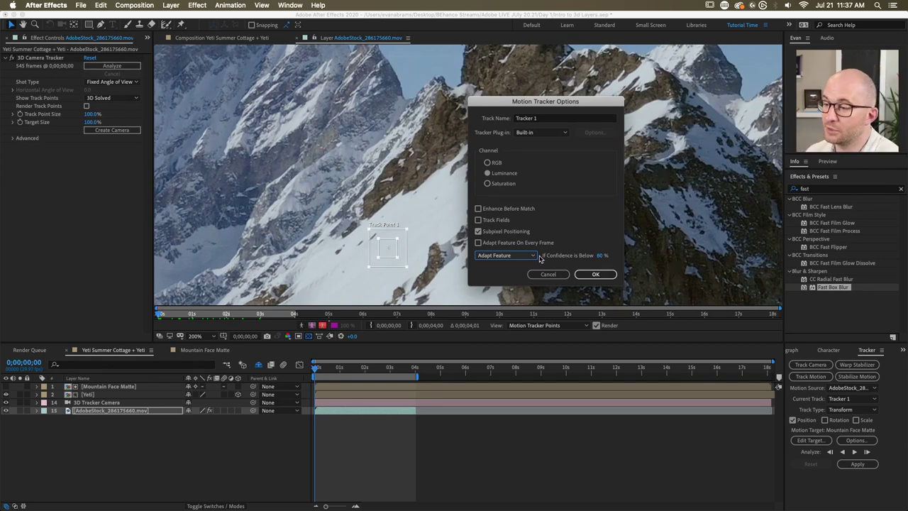
{"action": "left_click", "coordinate": [527, 256]}
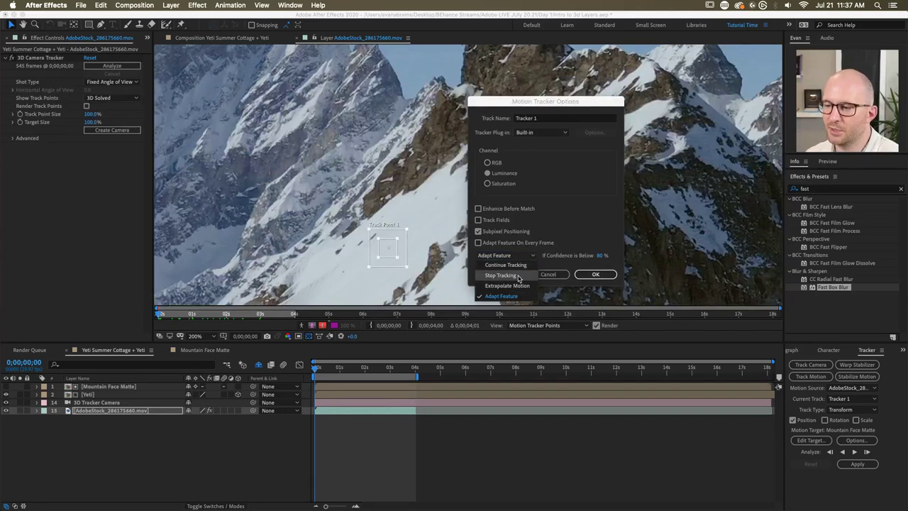
{"action": "left_click", "coordinate": [520, 276]}
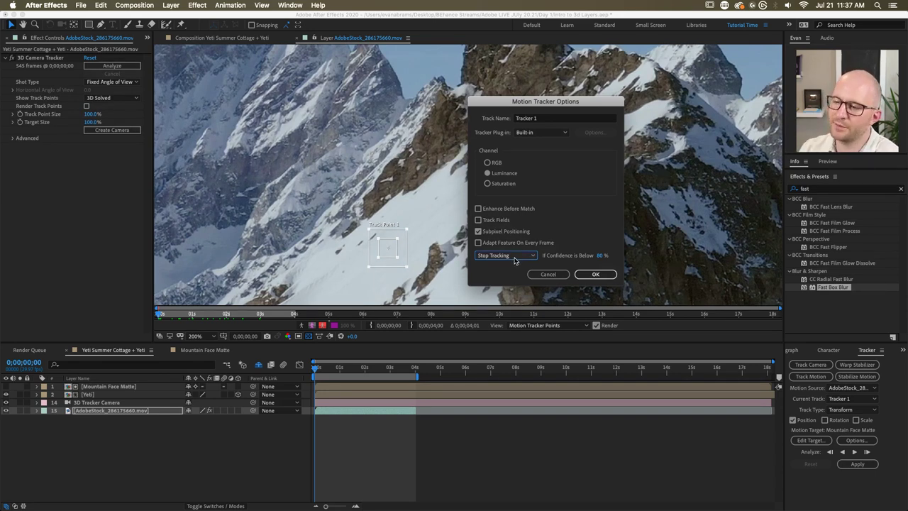
{"action": "left_click_drag", "start_coordinate": [527, 106], "coordinate": [503, 96]}
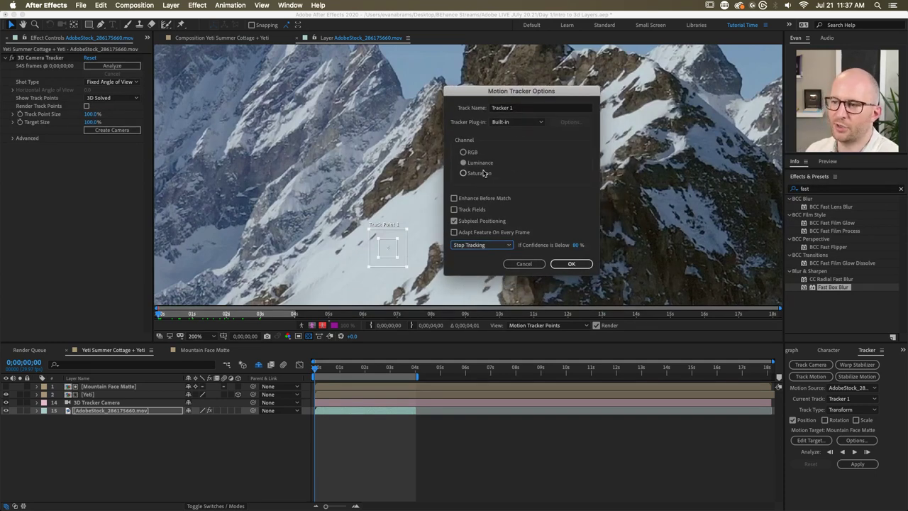
Step: Compare the RGB and Saturation channels, then confirm Luminance and close Motion Tracker Options
{"action": "left_click", "coordinate": [465, 153]}
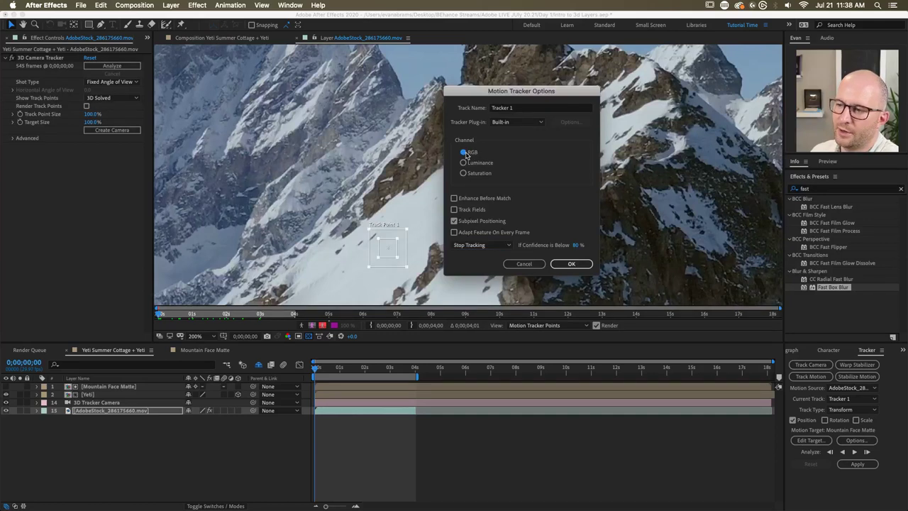
{"action": "left_click", "coordinate": [471, 163]}
{"action": "left_click", "coordinate": [475, 174]}
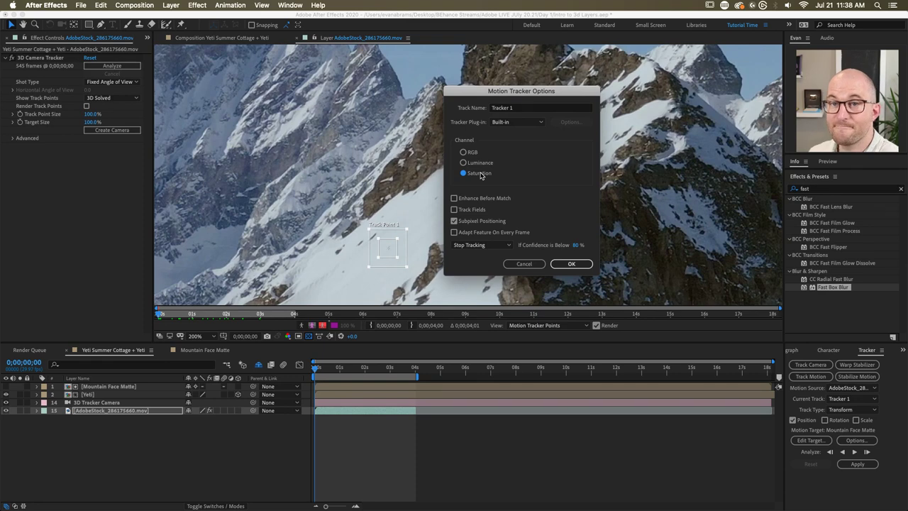
{"action": "left_click", "coordinate": [480, 164]}
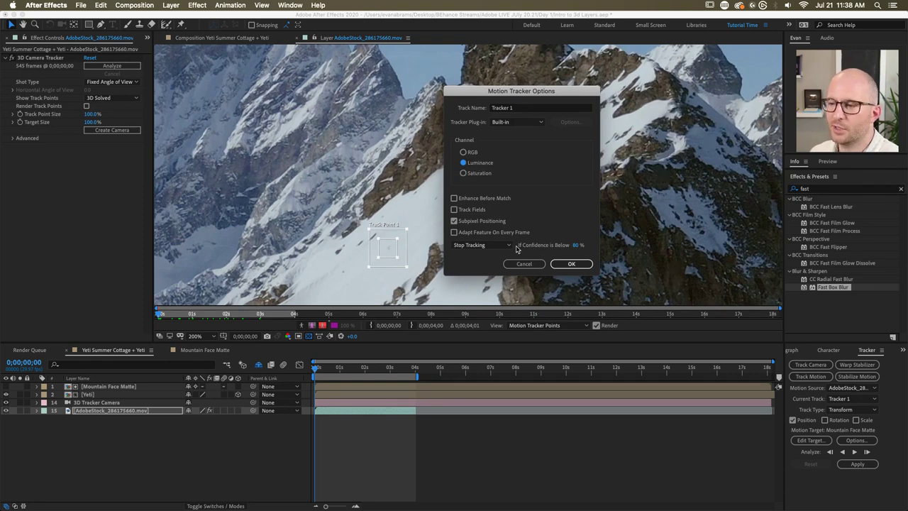
{"action": "left_click", "coordinate": [571, 263]}
{"action": "scroll", "coordinate": [385, 256], "scroll_direction": "up", "scroll_amount": 4}
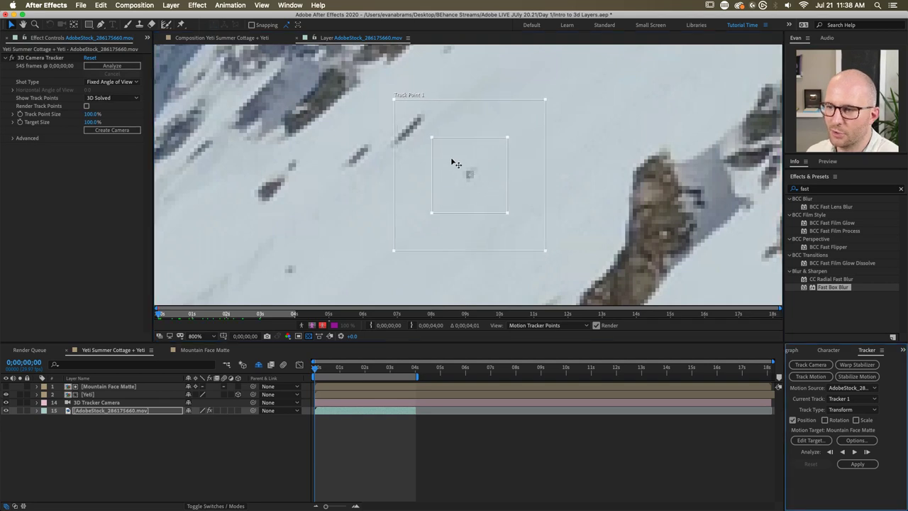
Step: Shrink Track Point 1's feature and search boxes around the dark speck, analyse forward, and review at about 2 seconds
{"action": "left_click_drag", "start_coordinate": [507, 211], "coordinate": [491, 197]}
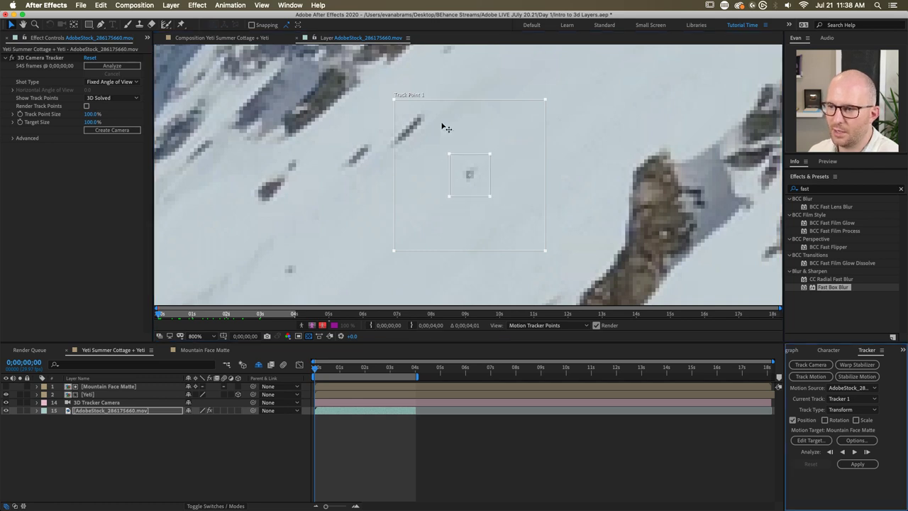
{"action": "left_click_drag", "start_coordinate": [395, 100], "coordinate": [412, 117]}
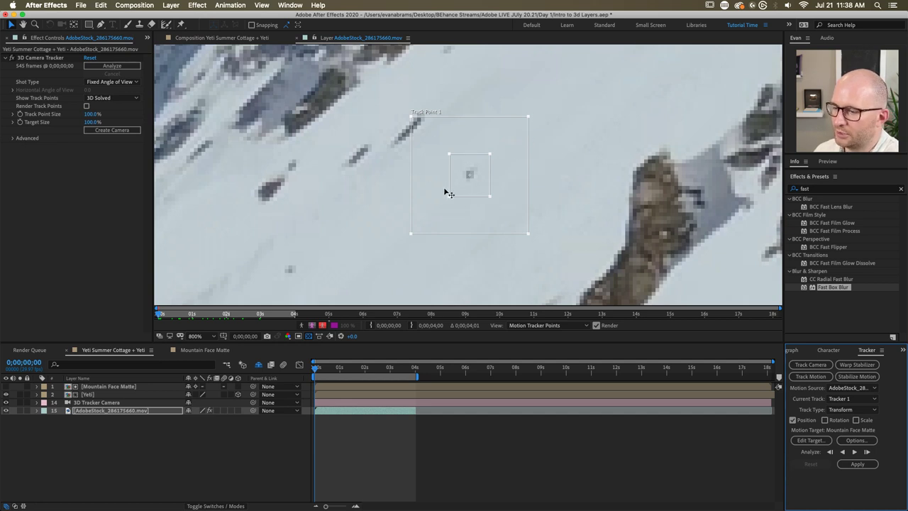
{"action": "left_click", "coordinate": [853, 452]}
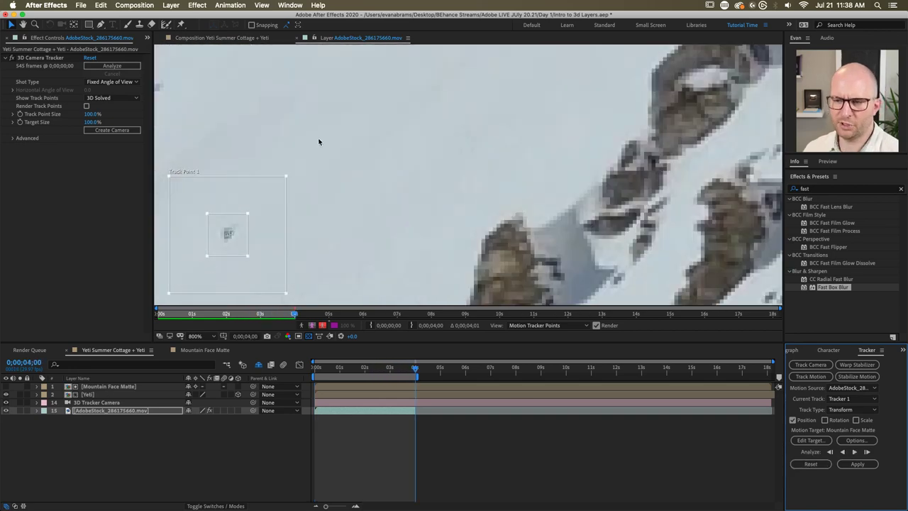
{"action": "left_click_drag", "start_coordinate": [408, 366], "coordinate": [378, 370]}
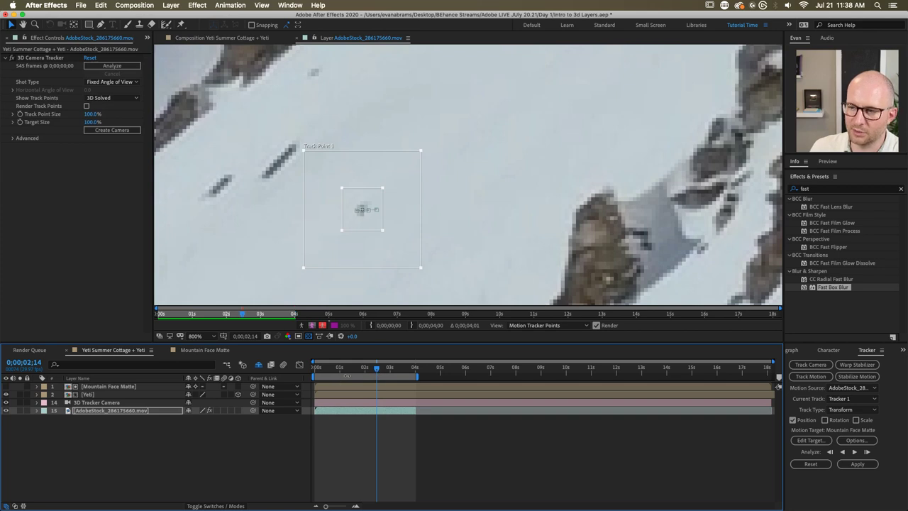
Step: Add a new null object layer, Null 4, to the composition
{"action": "left_click", "coordinate": [162, 441]}
{"action": "right_click", "coordinate": [130, 433]}
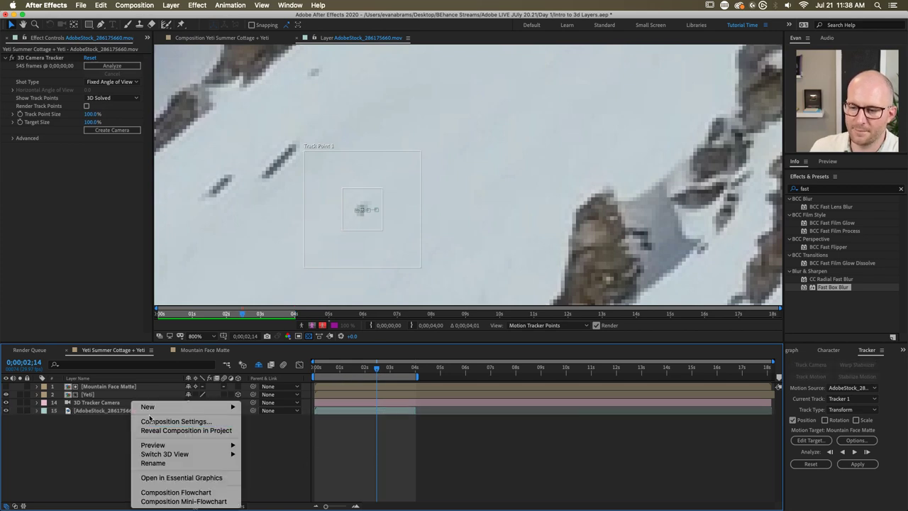
{"action": "mouse_move", "coordinate": [190, 413]}
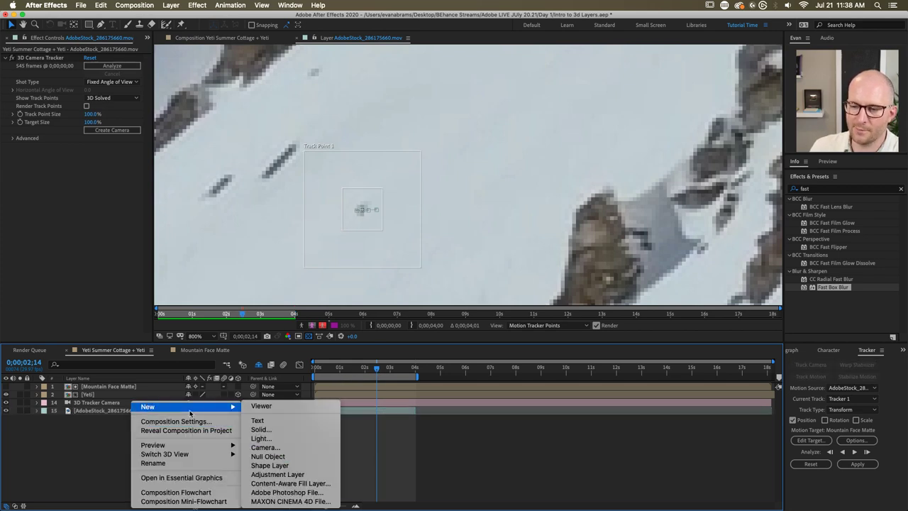
{"action": "left_click", "coordinate": [269, 456]}
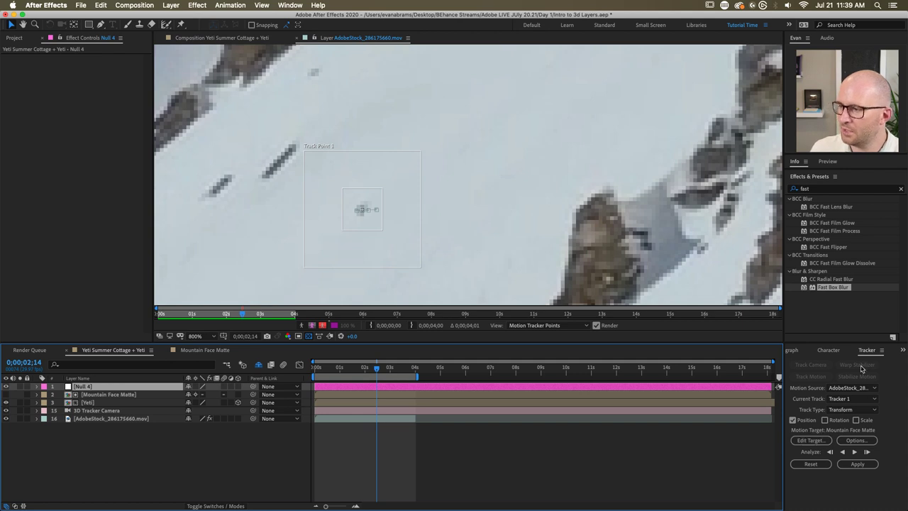
Step: Target Null 4 and apply the Track Point 1 motion to it in X and Y
{"action": "left_click", "coordinate": [819, 441]}
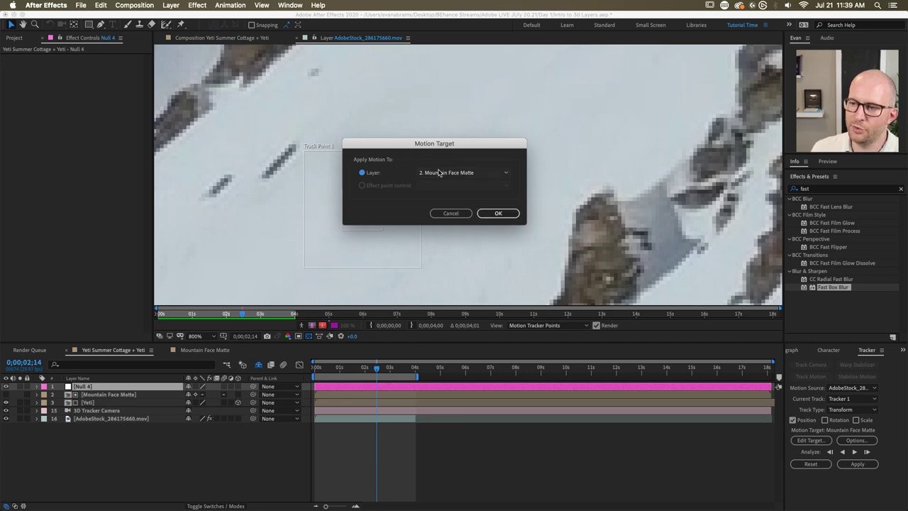
{"action": "left_click", "coordinate": [439, 173]}
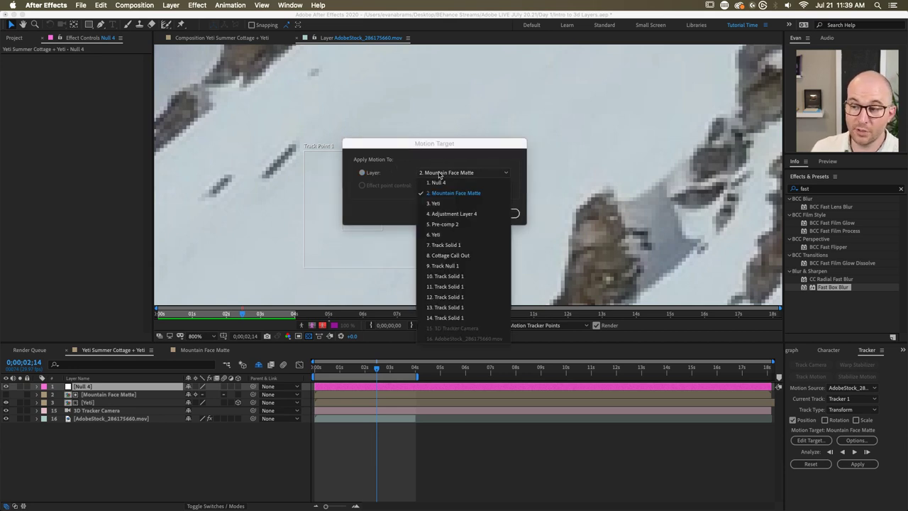
{"action": "left_click", "coordinate": [440, 182]}
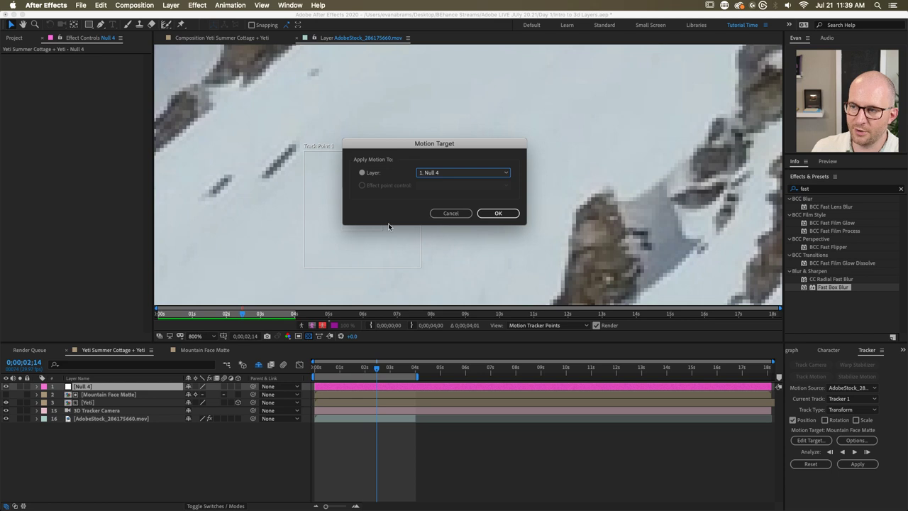
{"action": "left_click", "coordinate": [487, 215]}
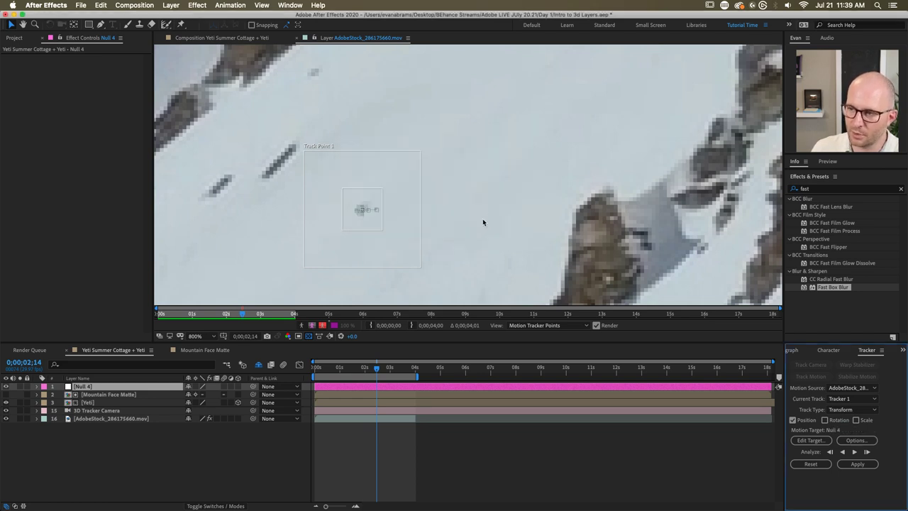
{"action": "left_click", "coordinate": [852, 464]}
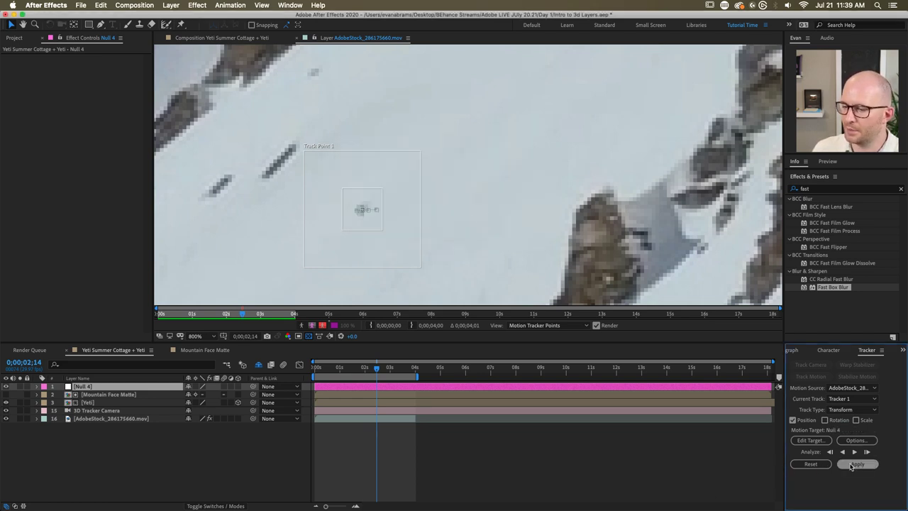
{"action": "key", "text": "Return"}
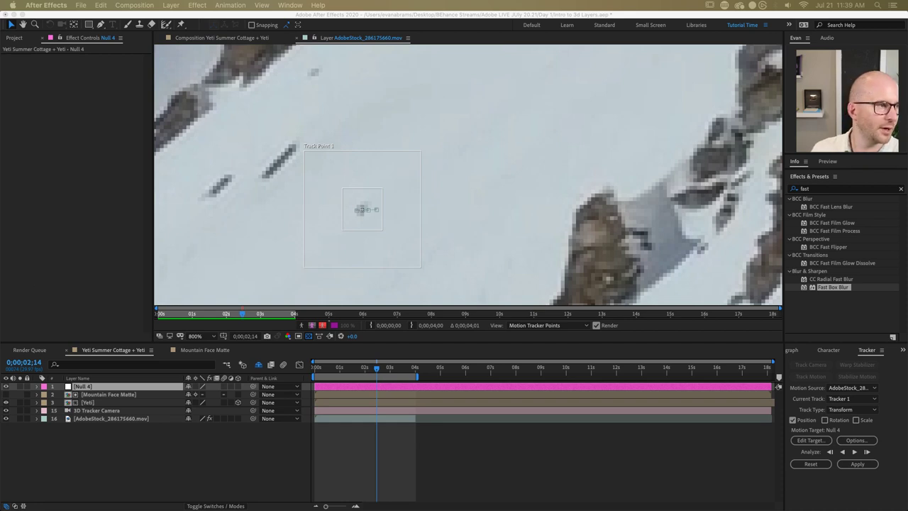
{"action": "key", "text": "Return"}
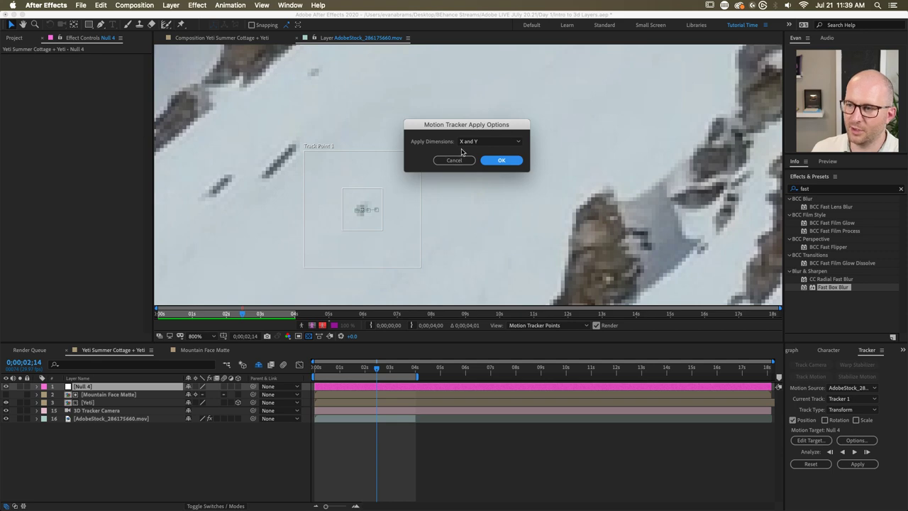
{"action": "left_click", "coordinate": [472, 141]}
{"action": "left_click", "coordinate": [472, 141]}
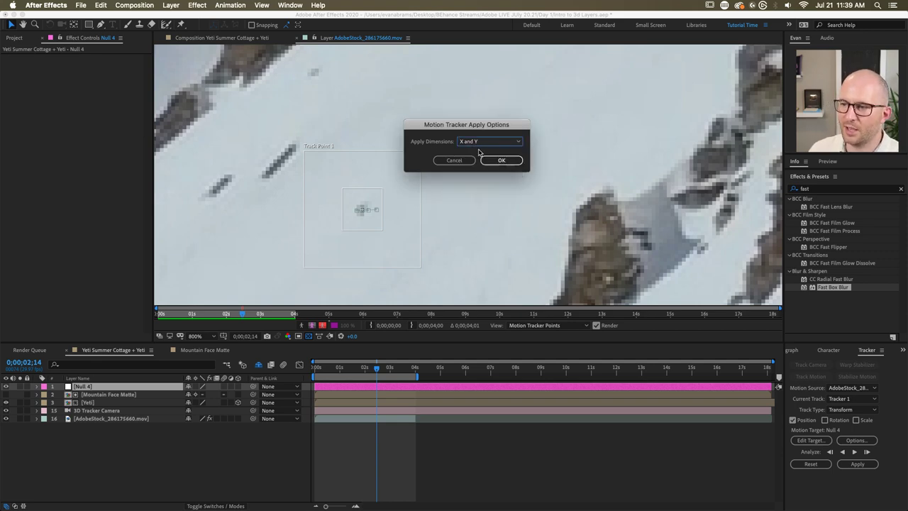
{"action": "left_click", "coordinate": [500, 160]}
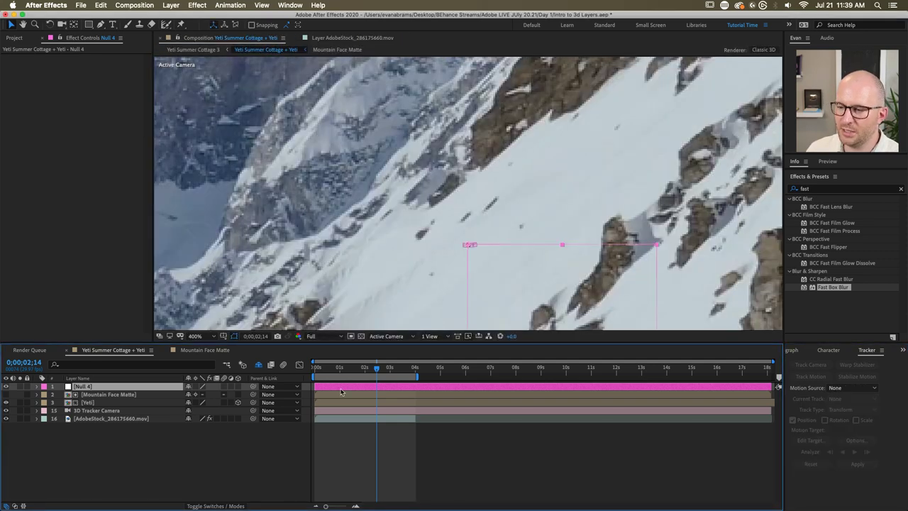
Step: Preview from the first frame to check Null 4 follows the track, then select Null 4
{"action": "left_click_drag", "start_coordinate": [376, 368], "coordinate": [315, 368]}
{"action": "scroll", "coordinate": [534, 254], "scroll_direction": "down", "scroll_amount": 2}
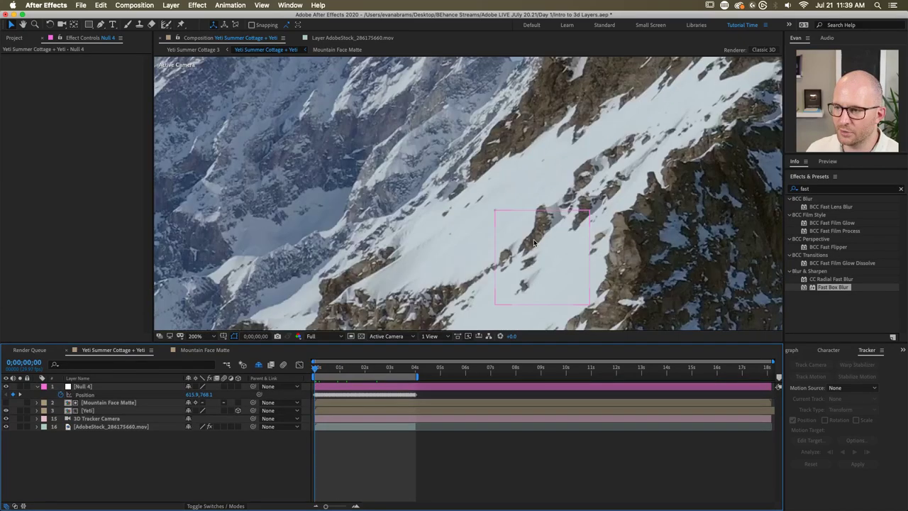
{"action": "key", "text": "space"}
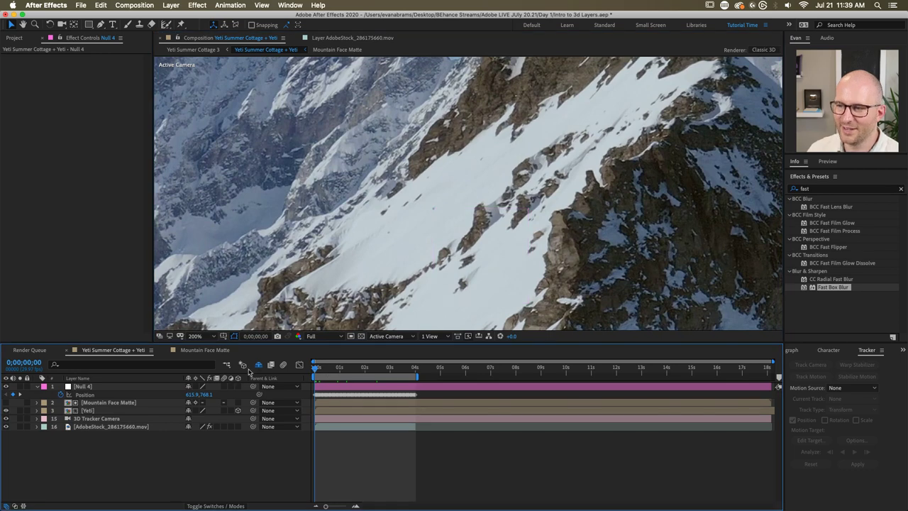
{"action": "left_click_drag", "start_coordinate": [337, 368], "coordinate": [385, 368]}
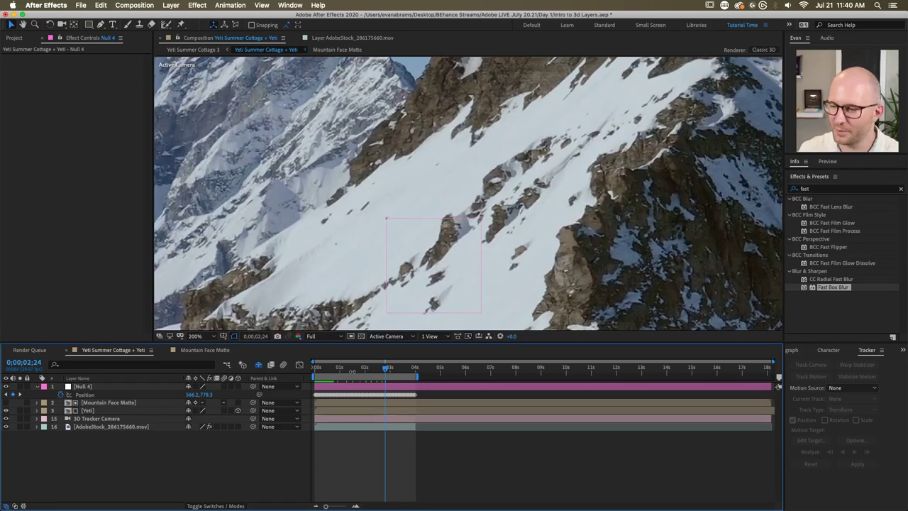
{"action": "left_click", "coordinate": [345, 387]}
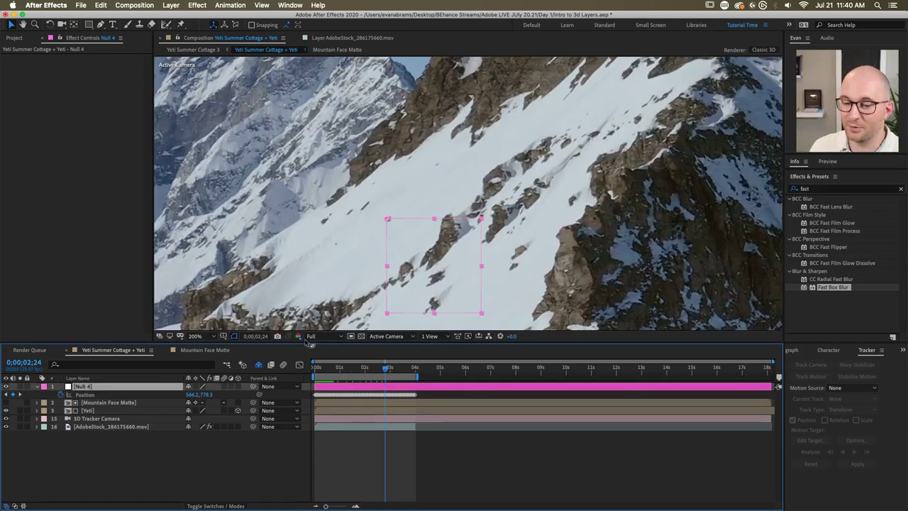
Step: Return to the start and preview the tracked composition
{"action": "key", "text": "Home"}
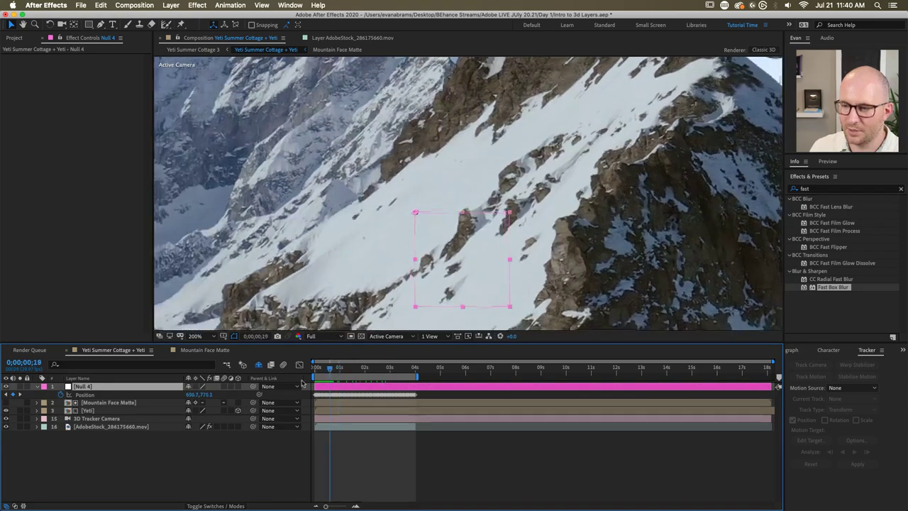
{"action": "left_click", "coordinate": [415, 458]}
{"action": "scroll", "coordinate": [539, 273], "scroll_direction": "down", "scroll_amount": 2}
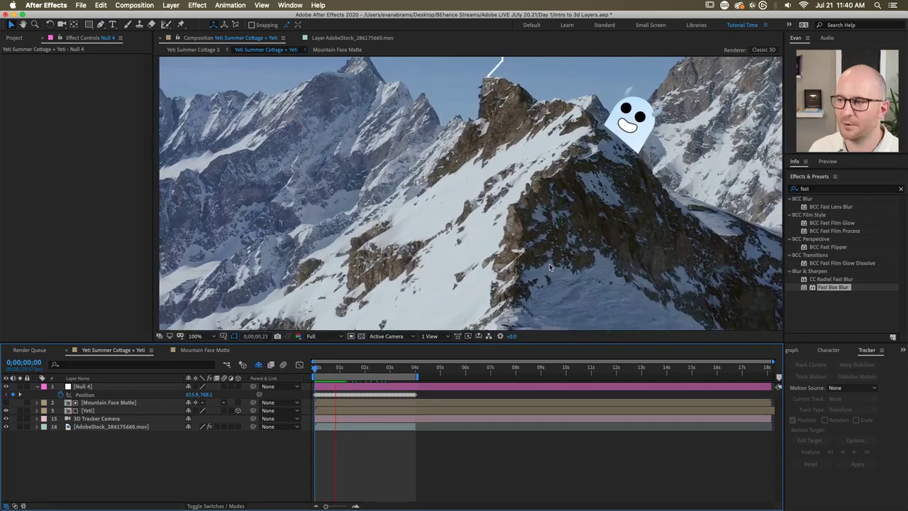
{"action": "left_click", "coordinate": [490, 82]}
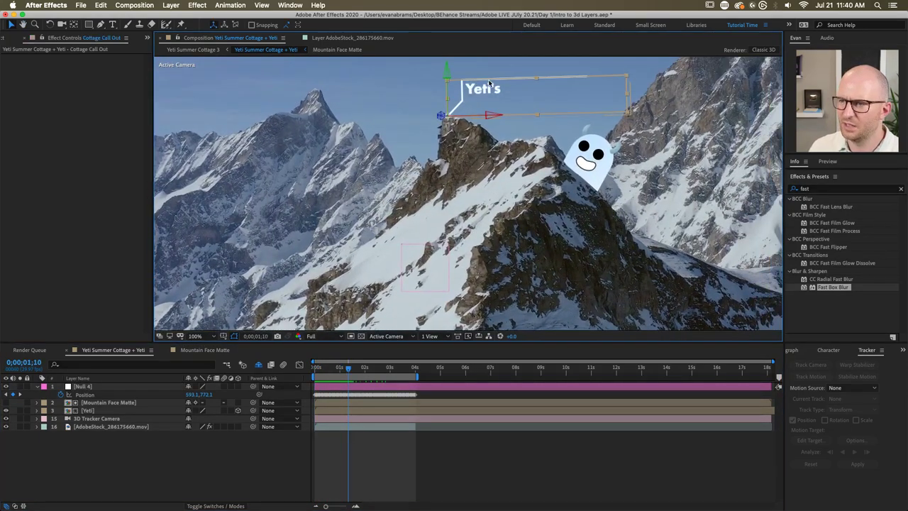
{"action": "left_click", "coordinate": [586, 143]}
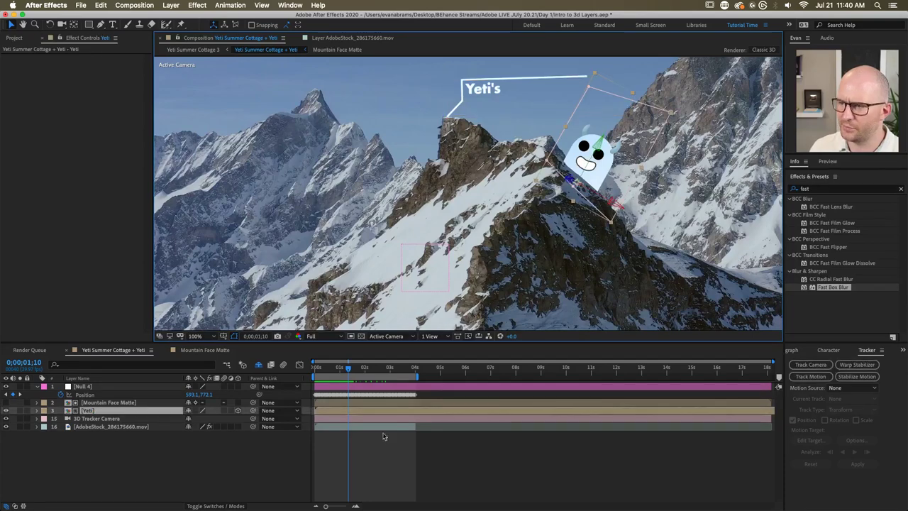
{"action": "left_click", "coordinate": [268, 380]}
{"action": "key", "text": "Home"}
{"action": "key", "text": "space"}
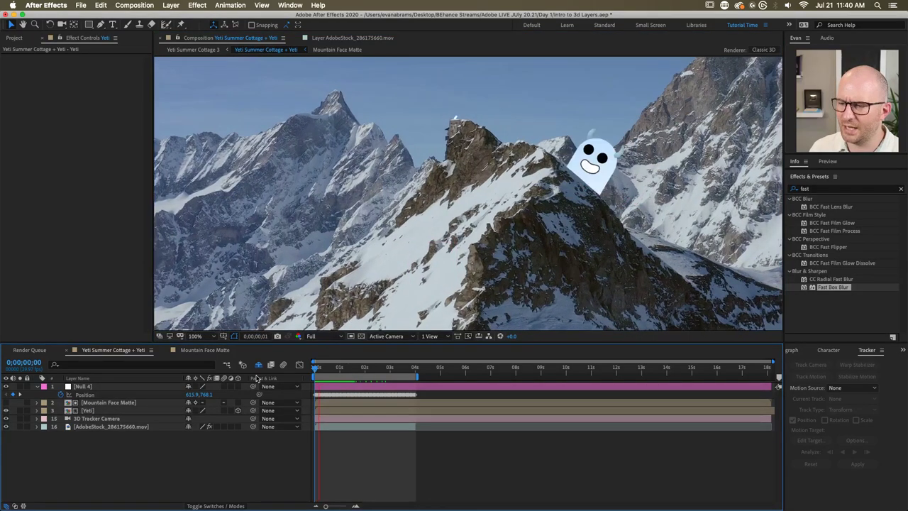
{"action": "key", "text": "space"}
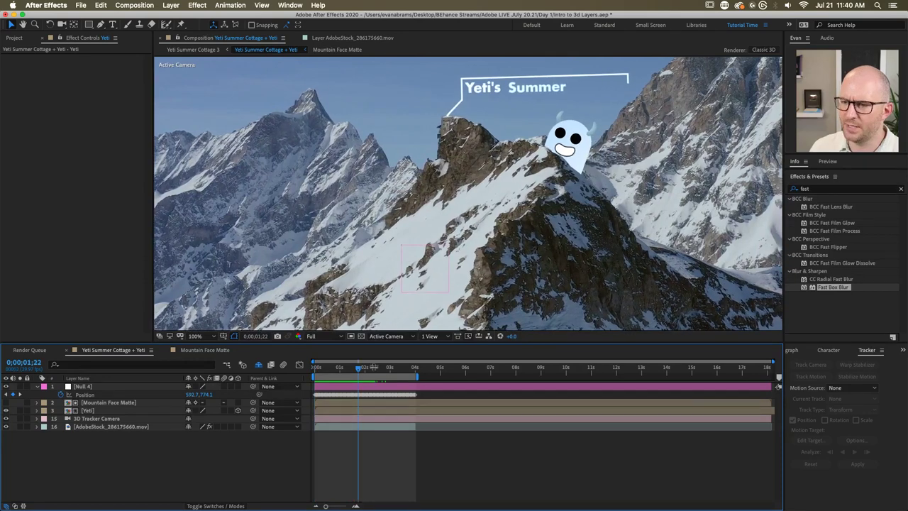
Step: Scale the Null 4 box to about half size and replay to around 0;00;01;27
{"action": "left_click", "coordinate": [425, 257]}
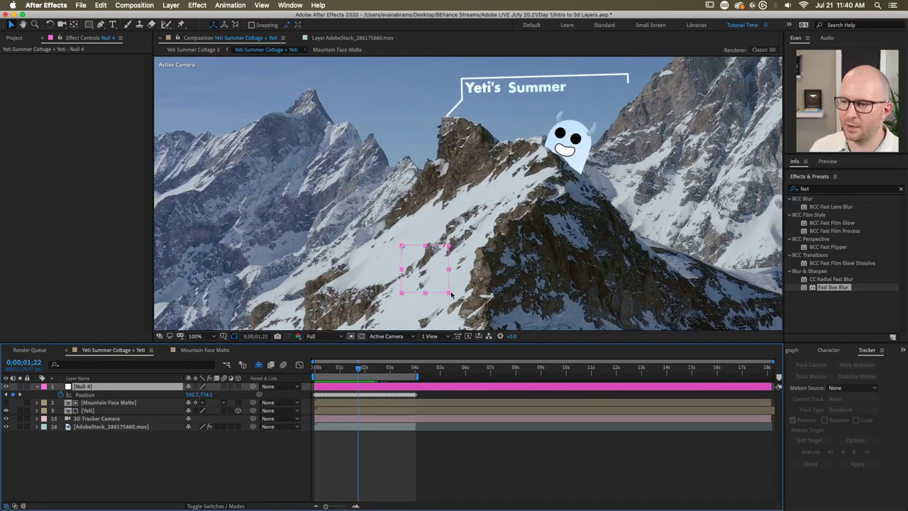
{"action": "left_click_drag", "start_coordinate": [448, 292], "coordinate": [430, 312]}
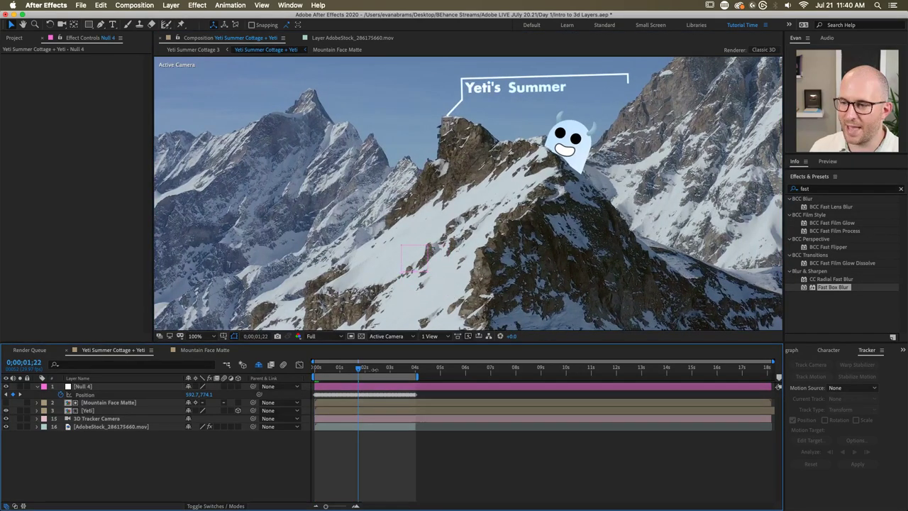
{"action": "key", "text": "space"}
{"action": "key", "text": "space"}
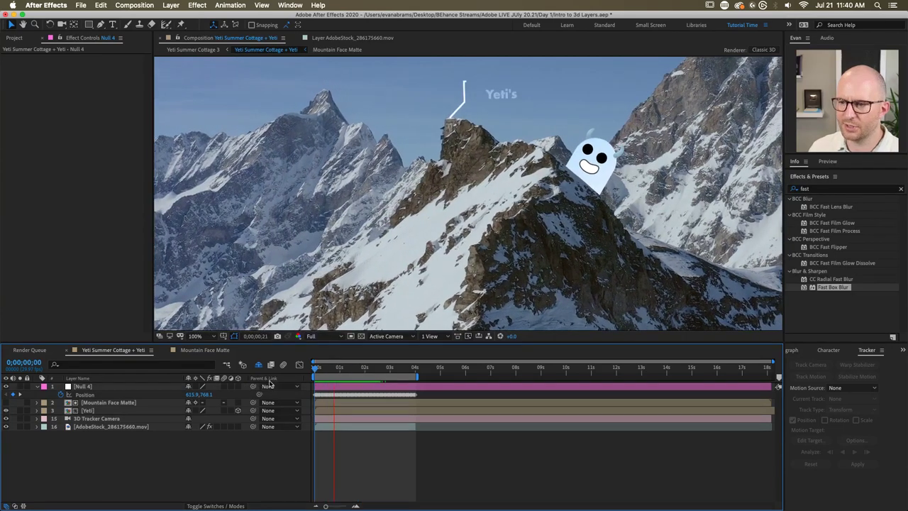
{"action": "left_click", "coordinate": [358, 386]}
{"action": "left_click_drag", "start_coordinate": [352, 369], "coordinate": [376, 368]}
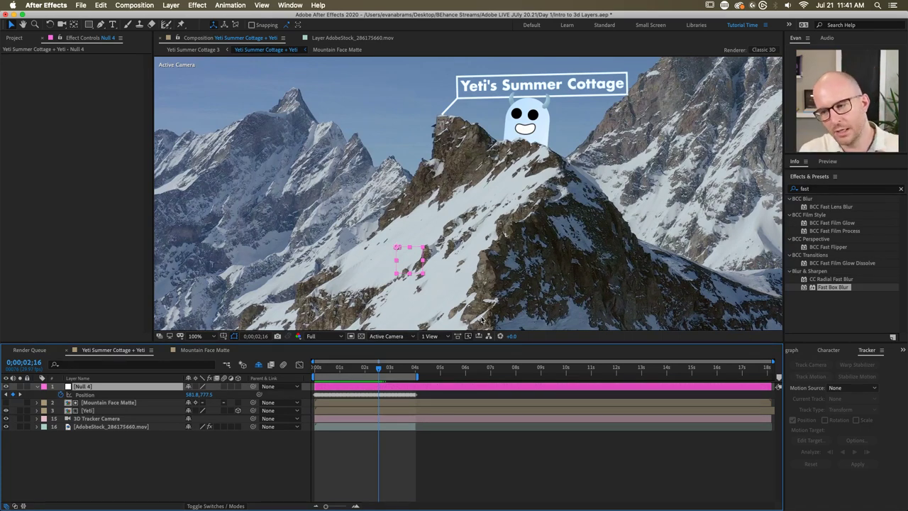
{"action": "left_click", "coordinate": [368, 455]}
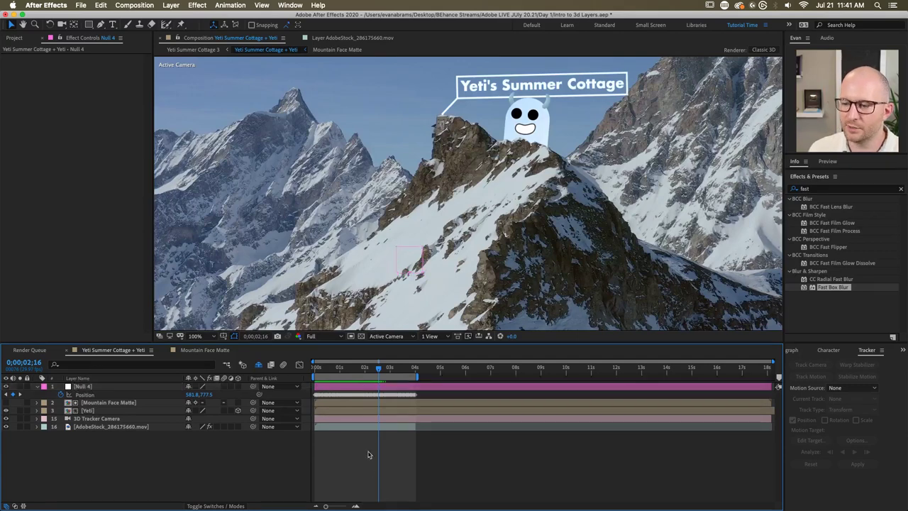
Step: Duplicate the Cottage Call Out comp with Cmd+D, rename it 'Another Callout', and open it
{"action": "left_click", "coordinate": [21, 39]}
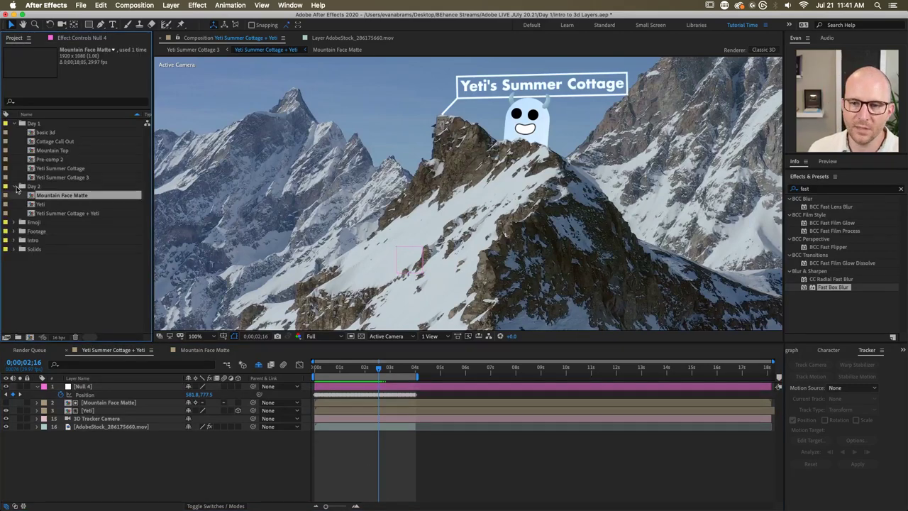
{"action": "left_click", "coordinate": [68, 144]}
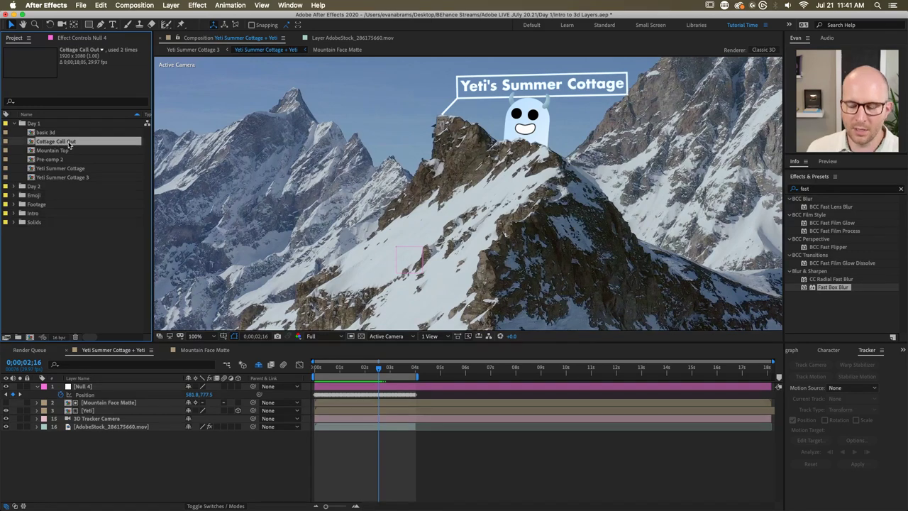
{"action": "key", "text": "super+d"}
{"action": "key", "text": "Return"}
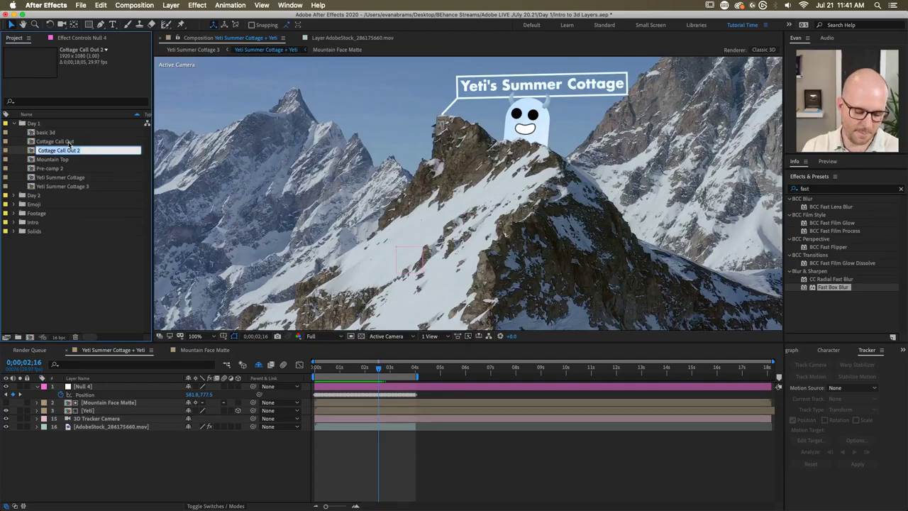
{"action": "type", "text": "Another"}
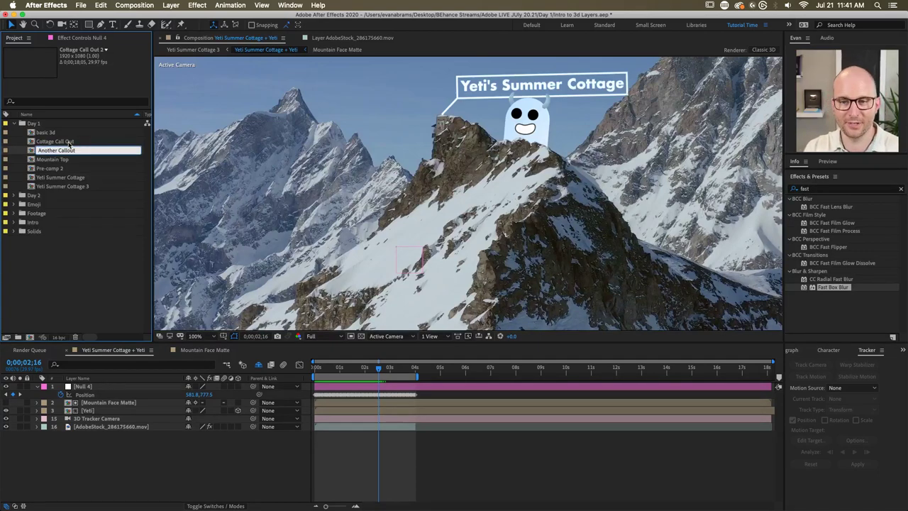
{"action": "key", "text": "Return"}
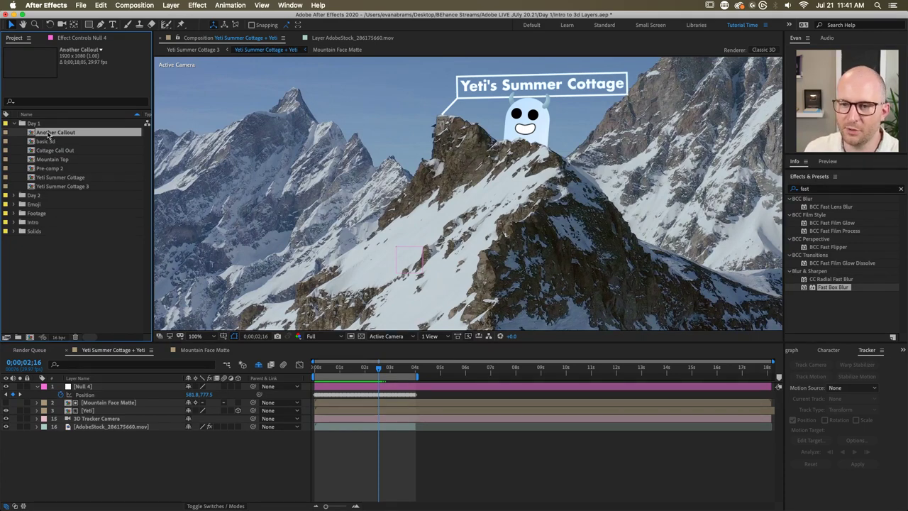
{"action": "double_click", "coordinate": [49, 135]}
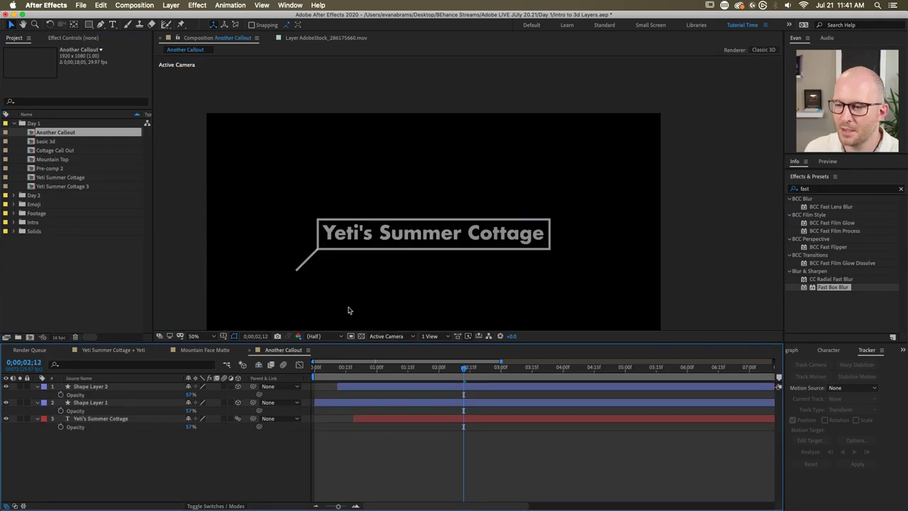
Step: Preview the callout animation from its start and select the Yeti's Summer Cottage text layer
{"action": "mouse_move", "coordinate": [355, 368]}
{"action": "left_mouse_down"}
{"action": "mouse_move", "coordinate": [318, 375]}
{"action": "mouse_move", "coordinate": [426, 376]}
{"action": "left_mouse_up"}
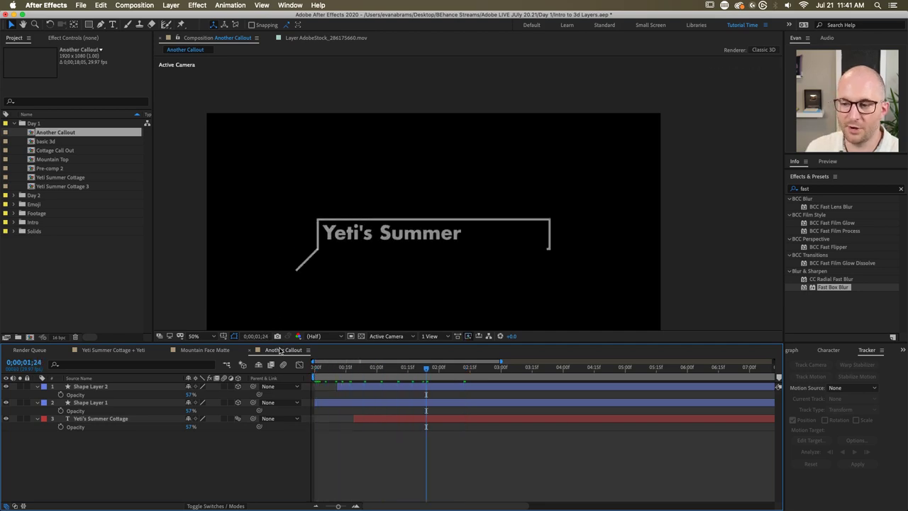
{"action": "left_click", "coordinate": [350, 451]}
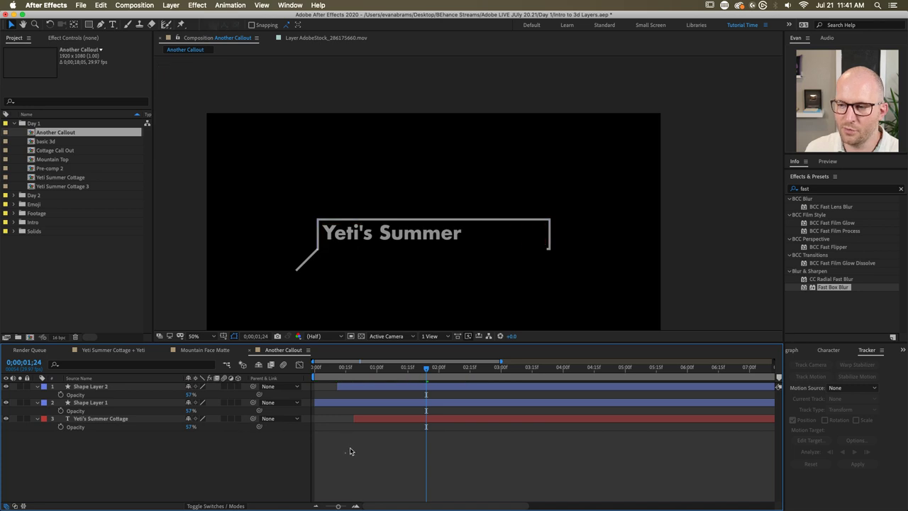
{"action": "key", "text": "space"}
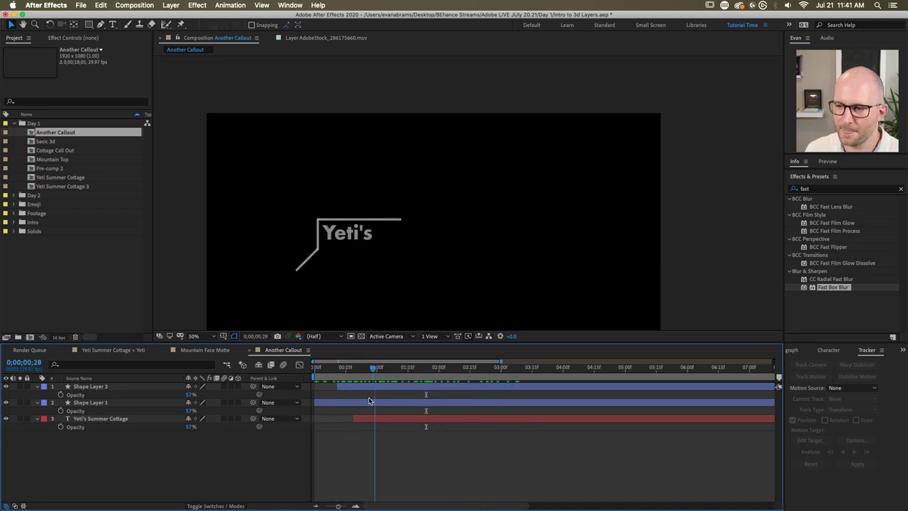
{"action": "left_click", "coordinate": [446, 421]}
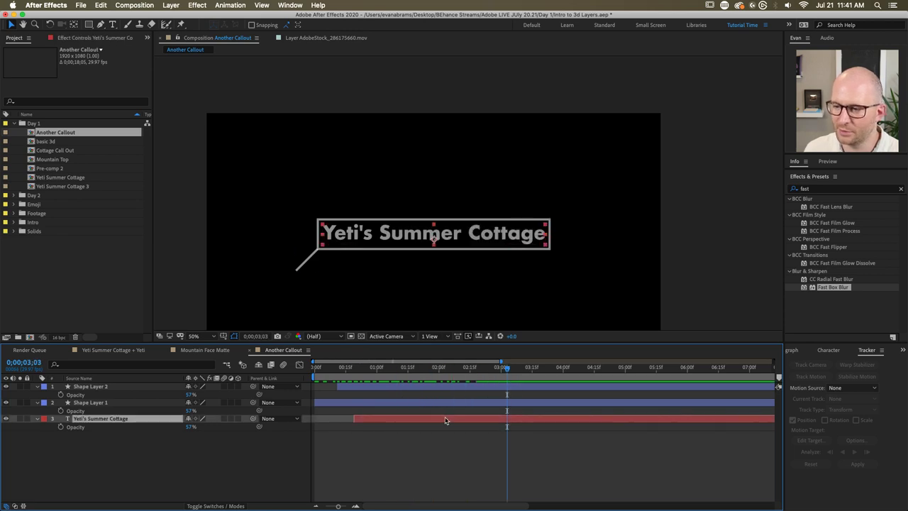
Step: Replace the sign's text 'Yeti's Summer Cottage' with 'Callout!'
{"action": "double_click", "coordinate": [434, 241]}
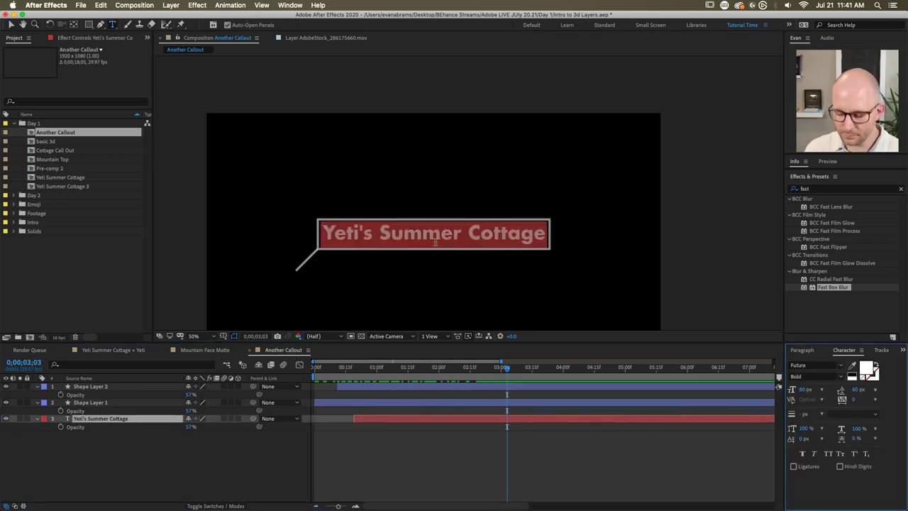
{"action": "type", "text": "allout"}
{"action": "key", "text": "Home"}
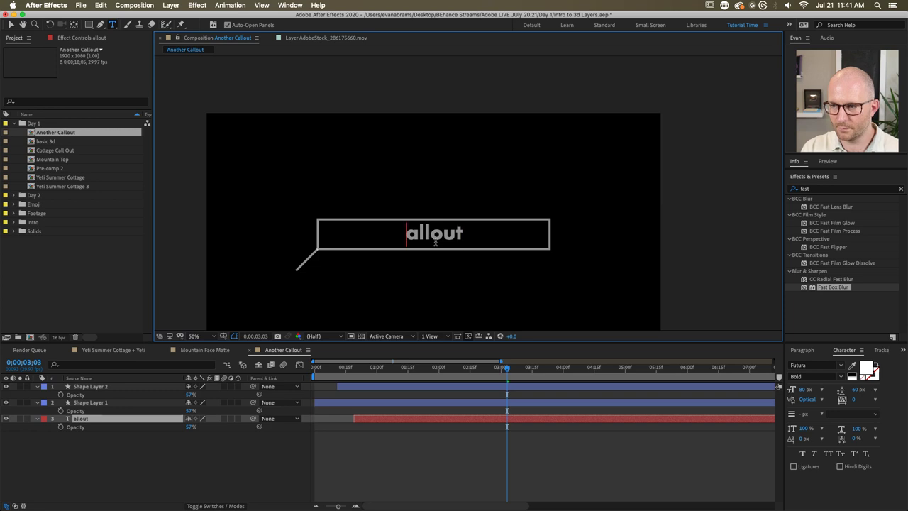
{"action": "type", "text": "C"}
{"action": "key", "text": "Delete"}
{"action": "key", "text": "Delete"}
{"action": "key", "text": "Delete"}
{"action": "key", "text": "Delete"}
{"action": "key", "text": "Delete"}
{"action": "key", "text": "Delete"}
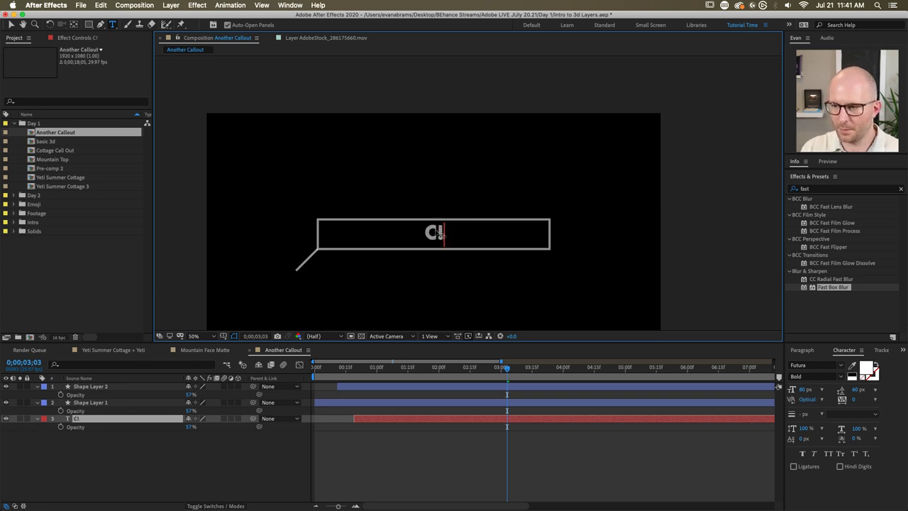
{"action": "type", "text": "app"}
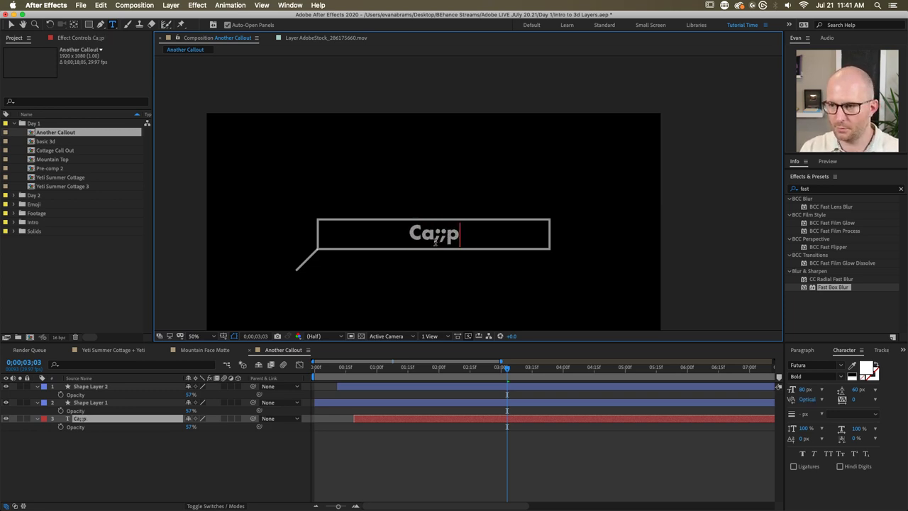
{"action": "key", "text": "BackSpace"}
{"action": "key", "text": "BackSpace"}
{"action": "type", "text": "llout!"}
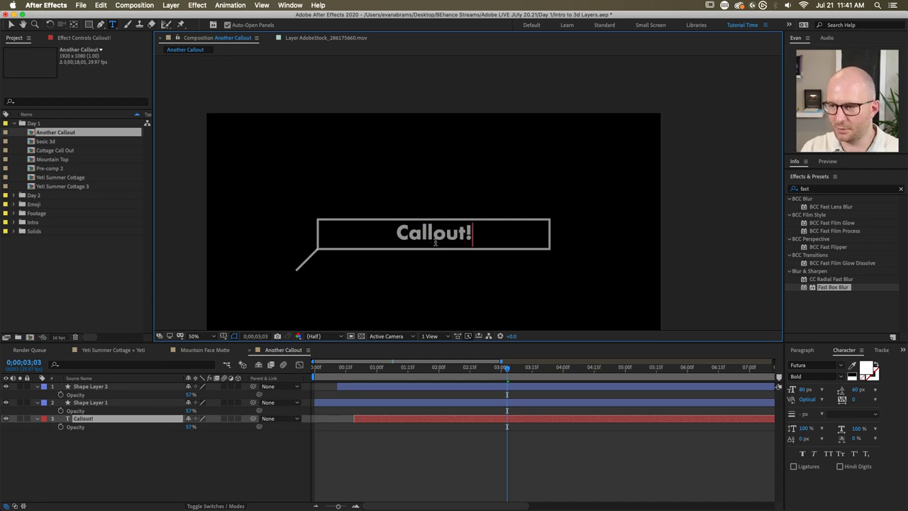
{"action": "key", "text": "Escape"}
Step: Resize Shape Layer 2's Rectangle Path to 360 × 125 at 0;00;02;09 and preview the animation
{"action": "key", "text": "v"}
{"action": "left_click", "coordinate": [494, 237]}
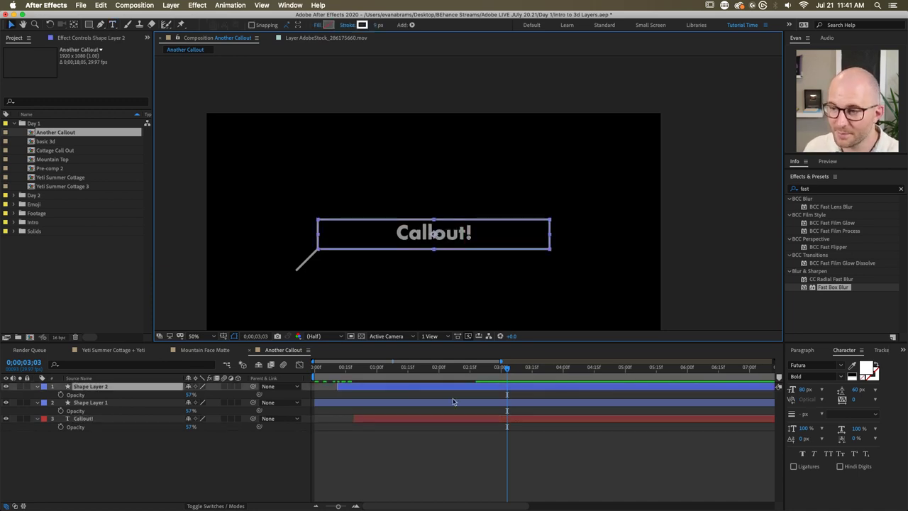
{"action": "key", "text": "u"}
{"action": "key", "text": "u"}
{"action": "left_click", "coordinate": [458, 372]}
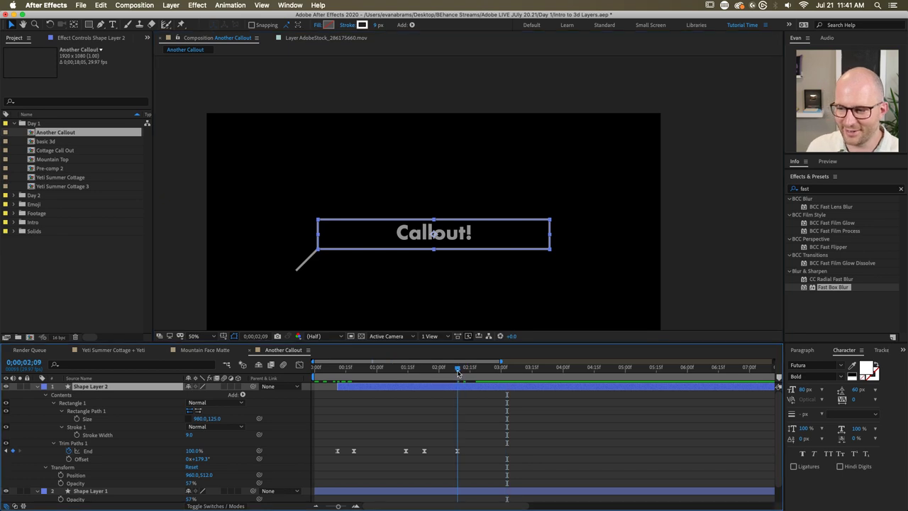
{"action": "left_click_drag", "start_coordinate": [202, 419], "coordinate": [167, 416]}
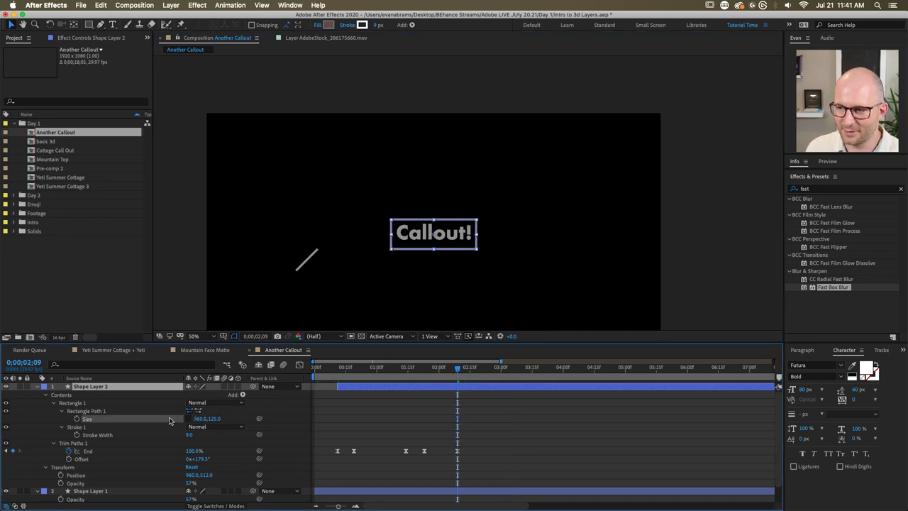
{"action": "left_click", "coordinate": [338, 368]}
{"action": "key", "text": "space"}
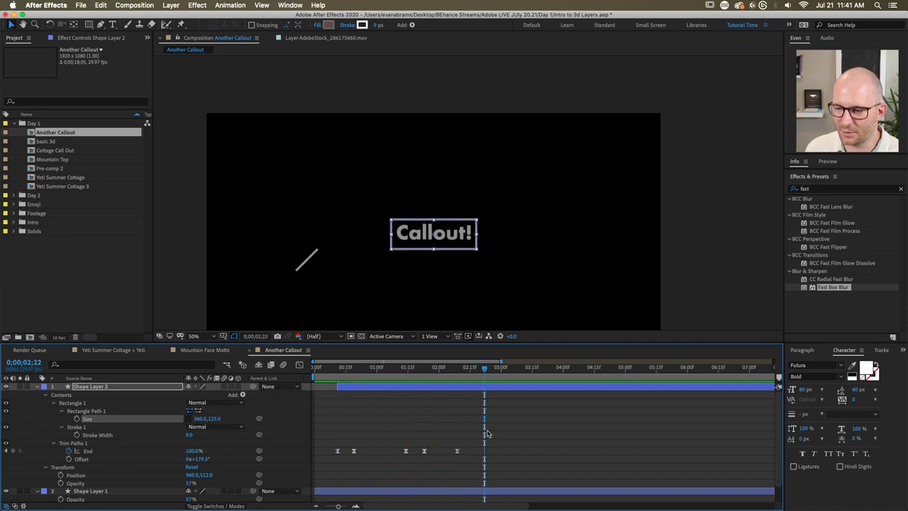
{"action": "left_click_drag", "start_coordinate": [303, 432], "coordinate": [369, 451]}
Step: Retime Shape Layer 2's Trim Paths End keyframes and preview the box drawing on
{"action": "left_click", "coordinate": [383, 451]}
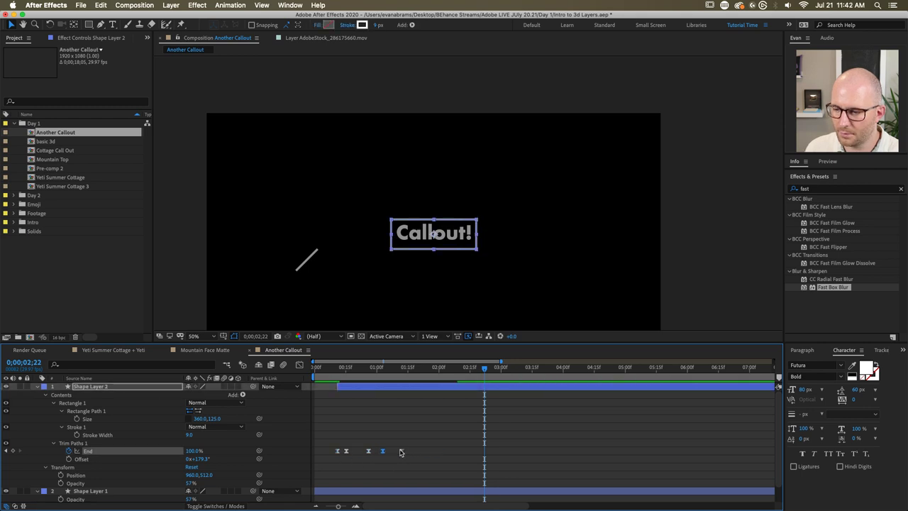
{"action": "left_click", "coordinate": [334, 372]}
{"action": "key", "text": "space"}
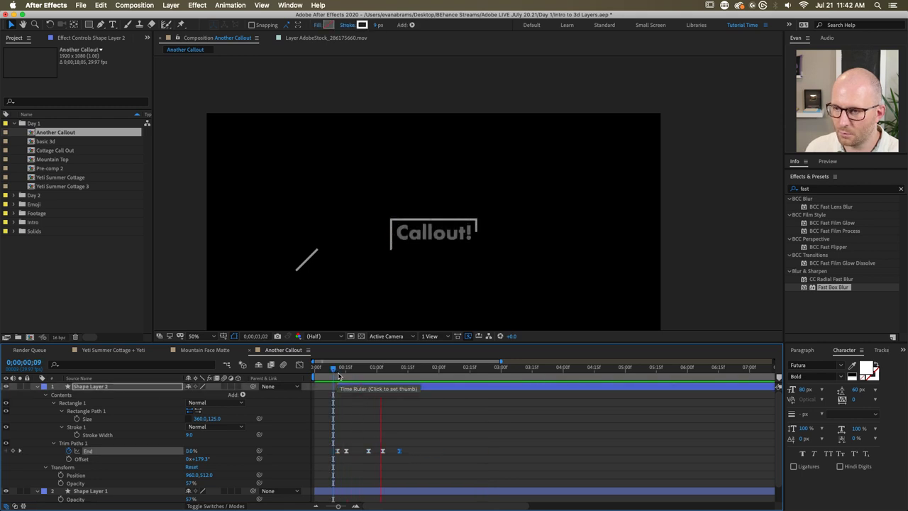
{"action": "left_click", "coordinate": [382, 451], "text": "shift"}
{"action": "left_click_drag", "start_coordinate": [382, 451], "coordinate": [392, 451]}
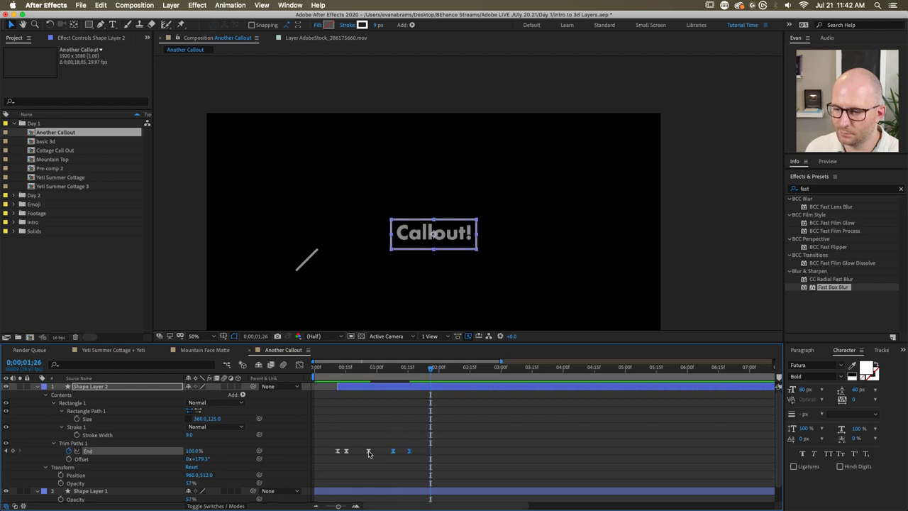
{"action": "left_click", "coordinate": [338, 371]}
{"action": "key", "text": "space"}
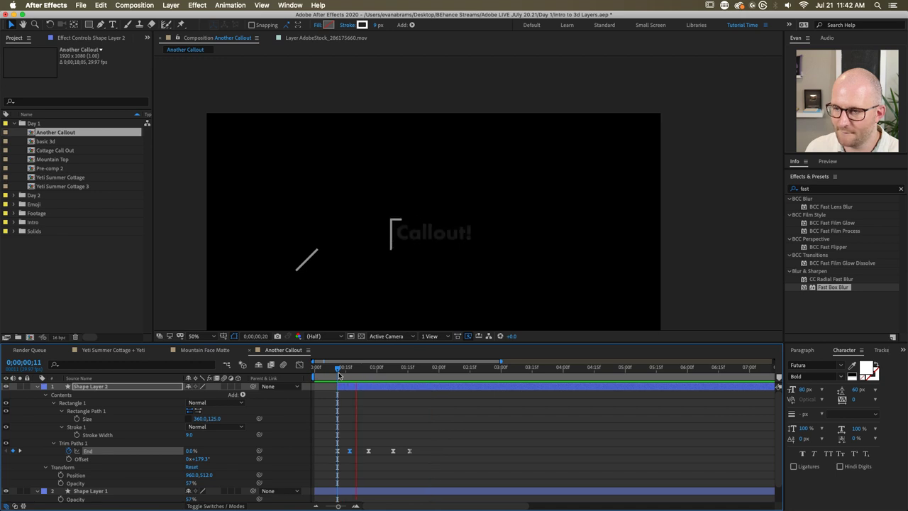
{"action": "left_click", "coordinate": [360, 371]}
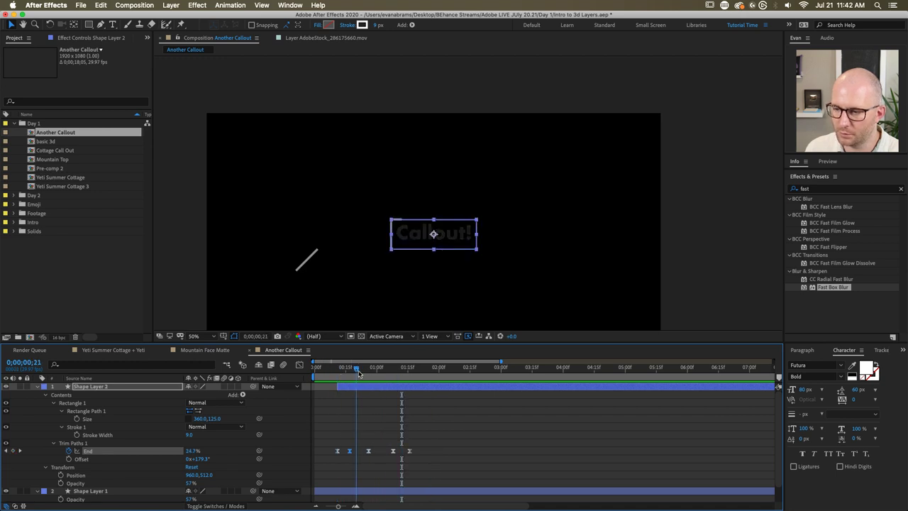
{"action": "left_click_drag", "start_coordinate": [443, 420], "coordinate": [409, 453]}
{"action": "key", "text": "space"}
{"action": "key", "text": "space"}
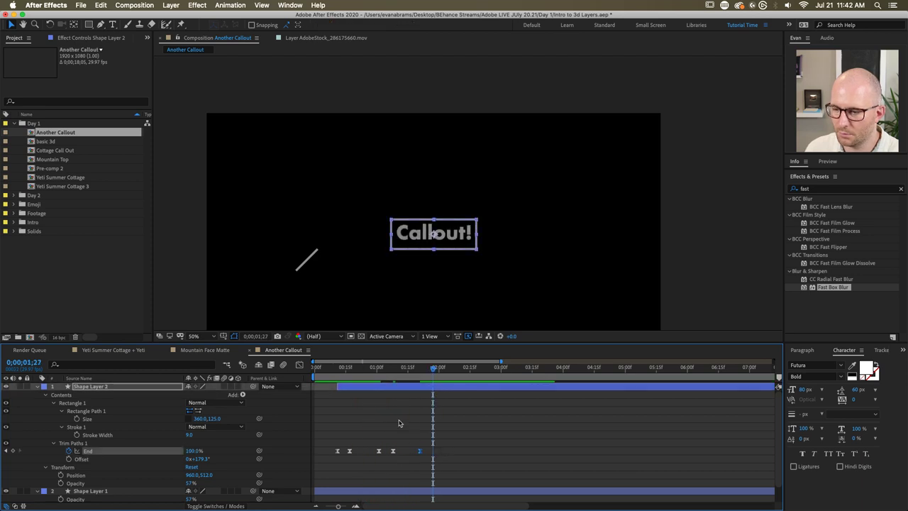
Step: Shift the later End keyframes earlier so the box draws from about 0;00;00;11
{"action": "left_click", "coordinate": [336, 376]}
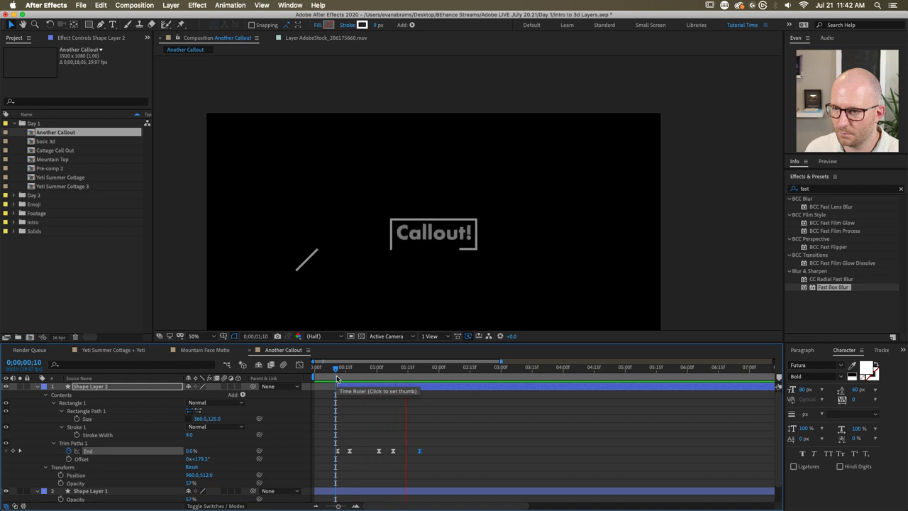
{"action": "left_click", "coordinate": [438, 367]}
{"action": "left_click_drag", "start_coordinate": [393, 451], "coordinate": [375, 450]}
{"action": "left_click", "coordinate": [339, 369]}
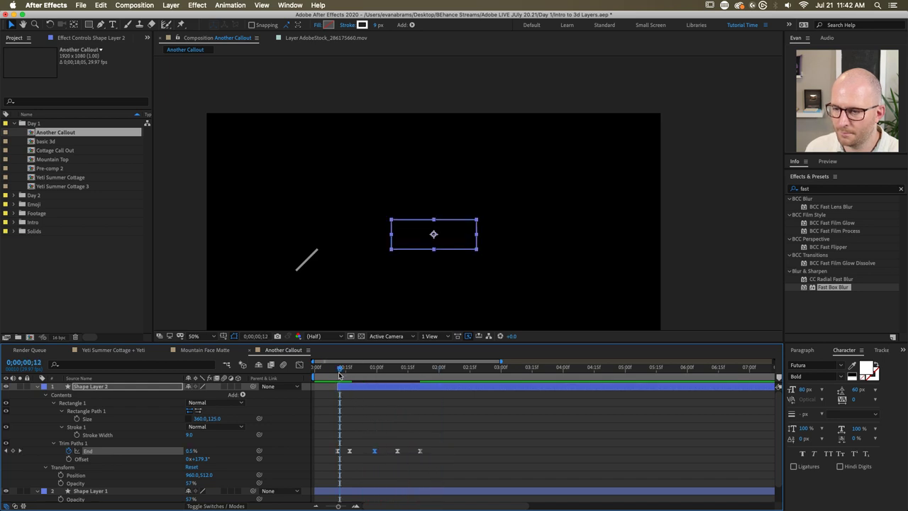
{"action": "mouse_move", "coordinate": [341, 372]}
{"action": "left_mouse_down"}
{"action": "mouse_move", "coordinate": [438, 372]}
{"action": "mouse_move", "coordinate": [391, 378]}
{"action": "left_mouse_up"}
{"action": "left_click_drag", "start_coordinate": [454, 439], "coordinate": [399, 458]}
{"action": "left_click_drag", "start_coordinate": [397, 450], "coordinate": [391, 451]}
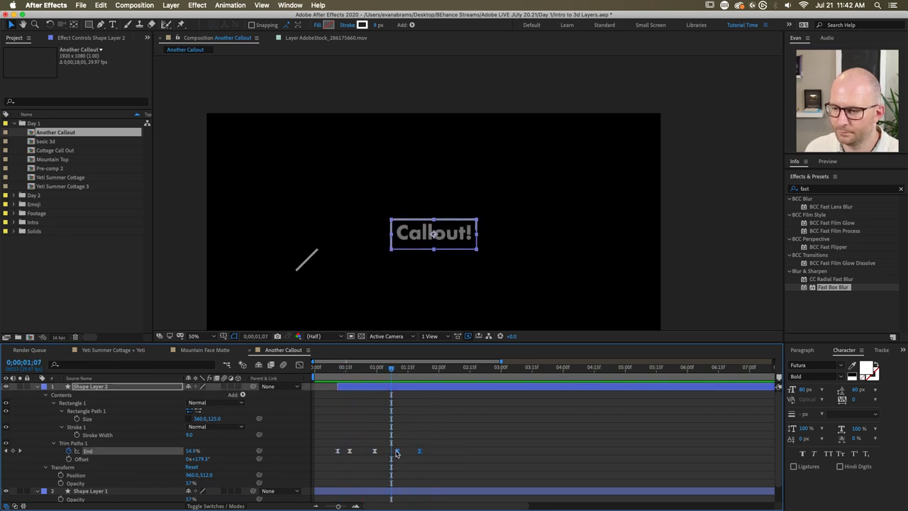
{"action": "left_click_drag", "start_coordinate": [384, 371], "coordinate": [346, 384]}
{"action": "key", "text": "space"}
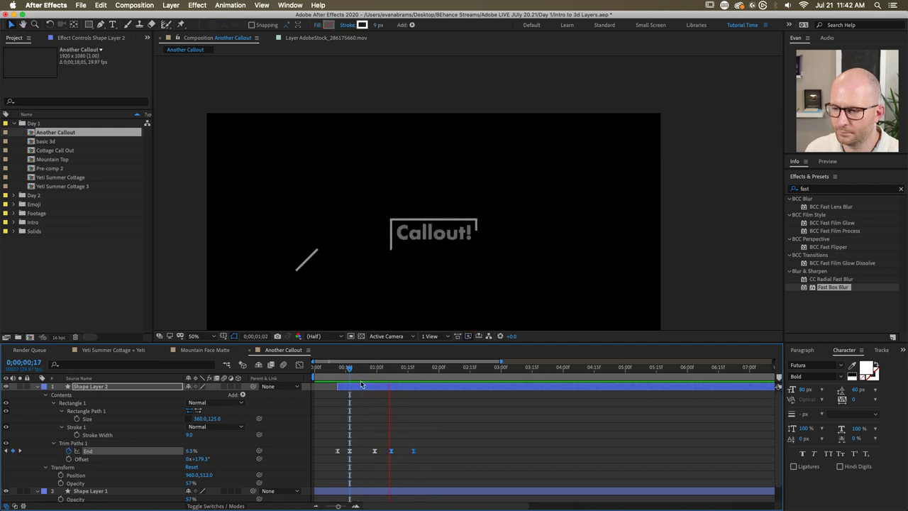
{"action": "key", "text": "space"}
Step: Set Trim Paths End to 13% at 00;29 and 63.7% at 01;07, then preview
{"action": "scroll", "coordinate": [404, 241], "scroll_direction": "up", "scroll_amount": 2}
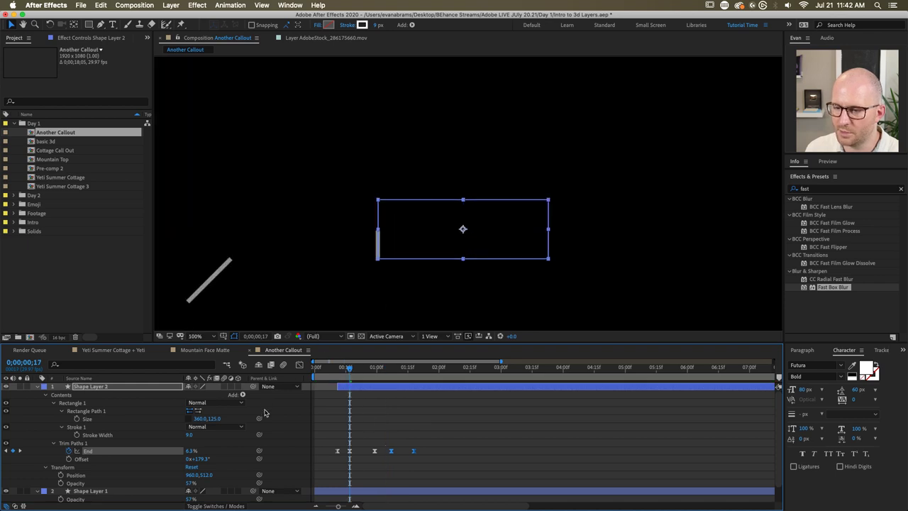
{"action": "left_click_drag", "start_coordinate": [210, 444], "coordinate": [222, 444]}
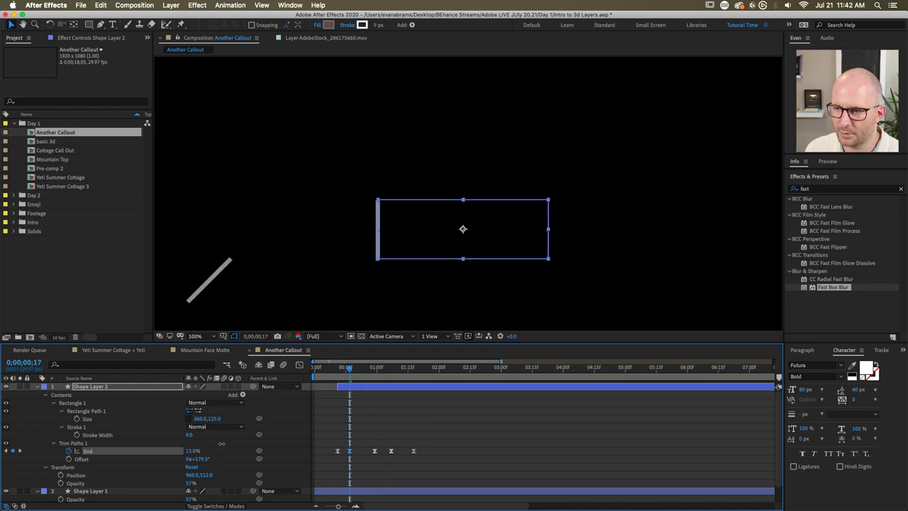
{"action": "left_click_drag", "start_coordinate": [371, 369], "coordinate": [376, 370]}
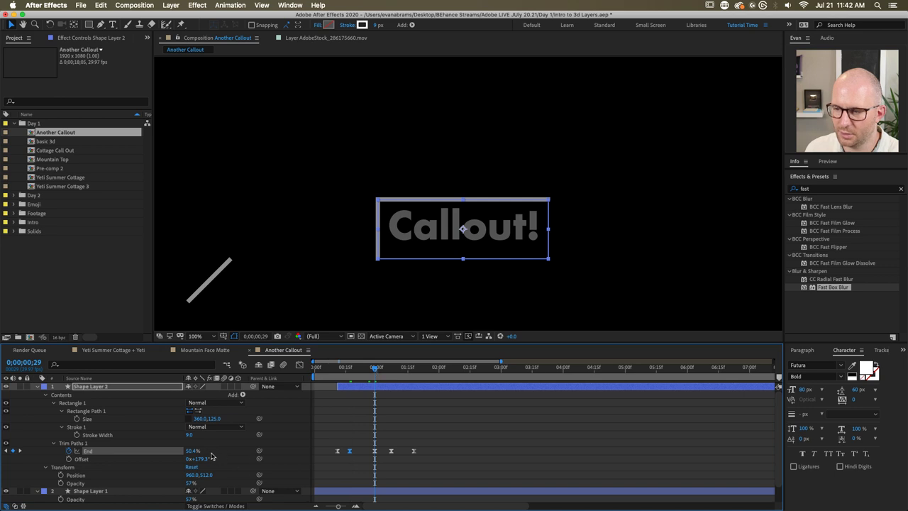
{"action": "key", "text": "Page_Down"}
{"action": "key", "text": "Page_Down"}
{"action": "key", "text": "Page_Down"}
{"action": "key", "text": "Page_Down"}
{"action": "key", "text": "Page_Down"}
{"action": "key", "text": "Page_Down"}
{"action": "key", "text": "Page_Down"}
{"action": "key", "text": "Page_Down"}
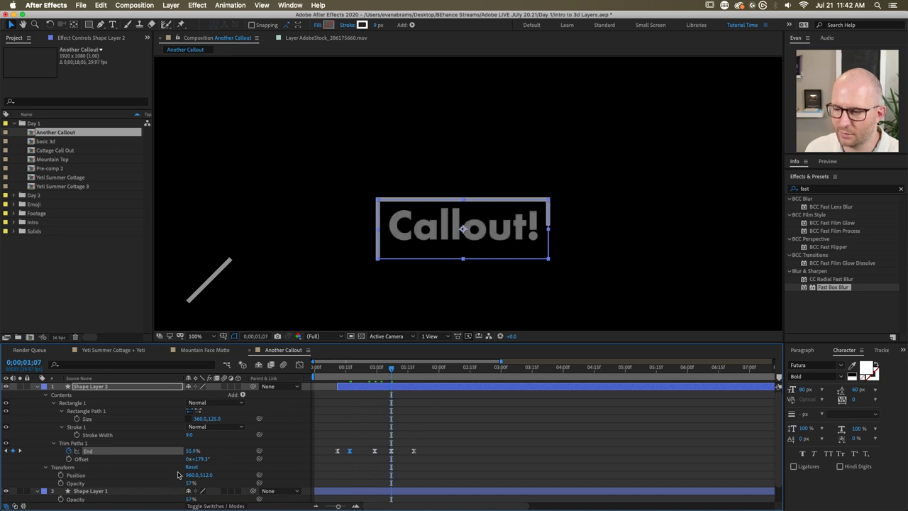
{"action": "left_click_drag", "start_coordinate": [194, 451], "coordinate": [227, 446]}
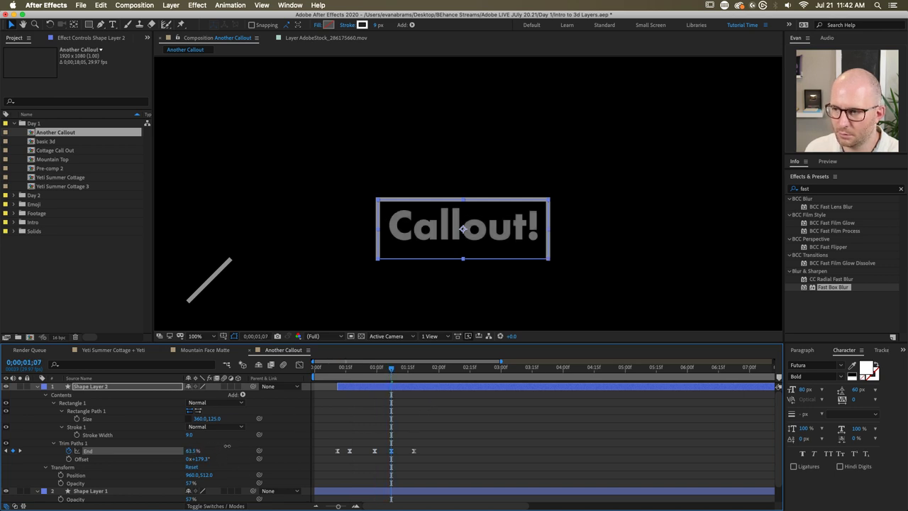
{"action": "key", "text": "space"}
{"action": "key", "text": "comma"}
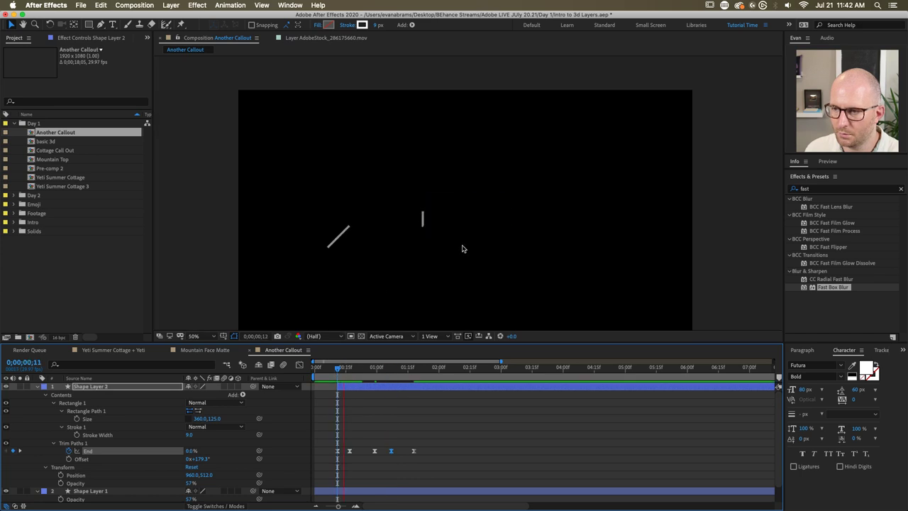
{"action": "key", "text": "space"}
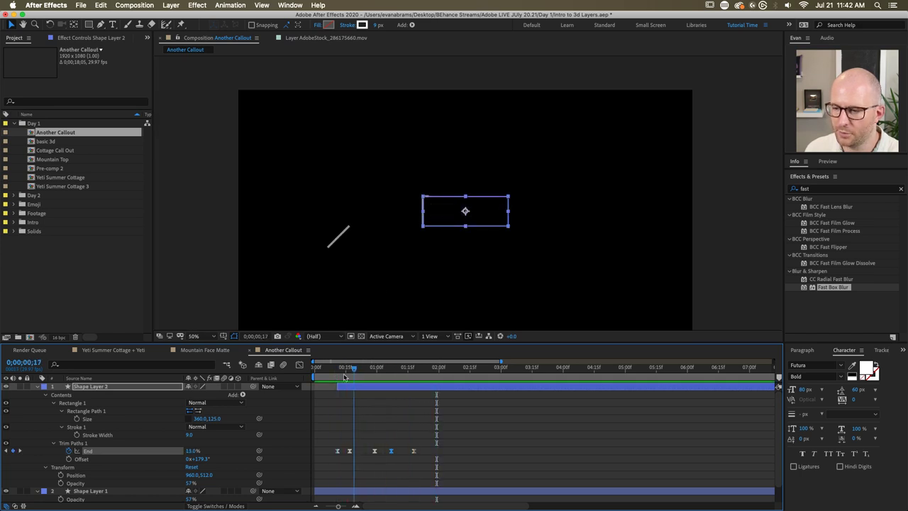
{"action": "left_click", "coordinate": [38, 386]}
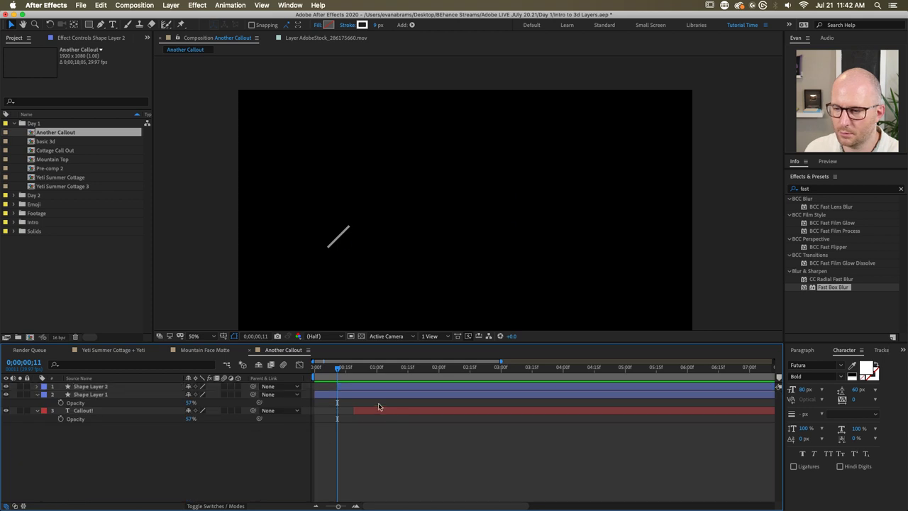
Step: Move Shape Layer 1's pointer line to meet the box's lower-left corner
{"action": "left_click", "coordinate": [339, 235]}
{"action": "key", "text": "space"}
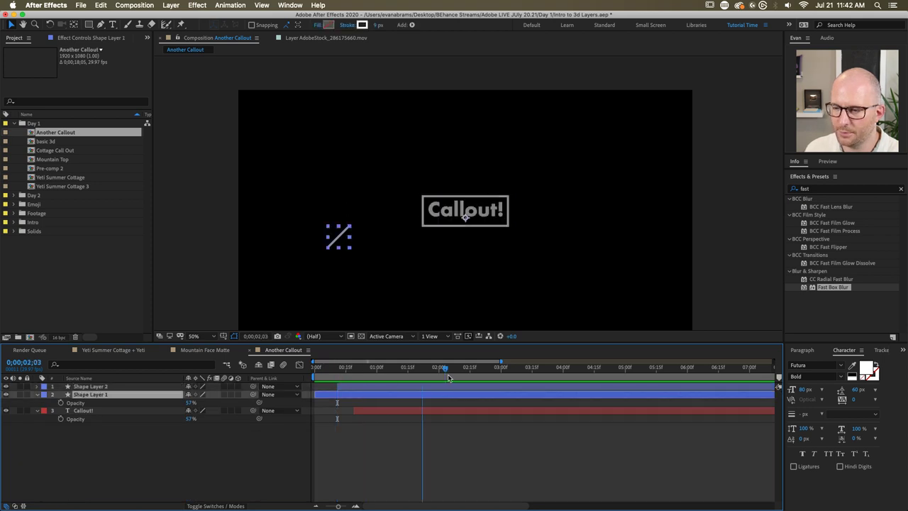
{"action": "key", "text": "space"}
{"action": "key", "text": "period"}
{"action": "left_click_drag", "start_coordinate": [327, 242], "coordinate": [468, 245]}
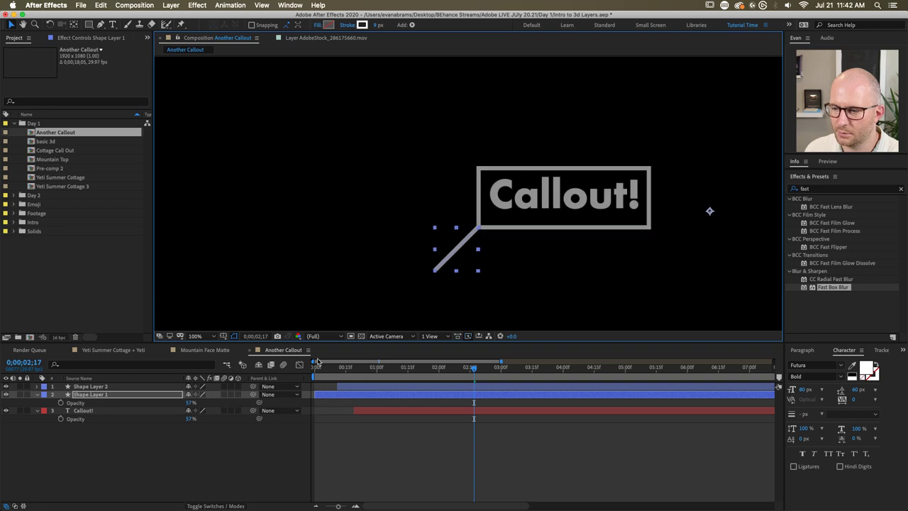
Step: Set Shape Layer 2 through the Callout! layer to Normal blending mode
{"action": "left_click", "coordinate": [220, 506]}
{"action": "left_click", "coordinate": [186, 387]}
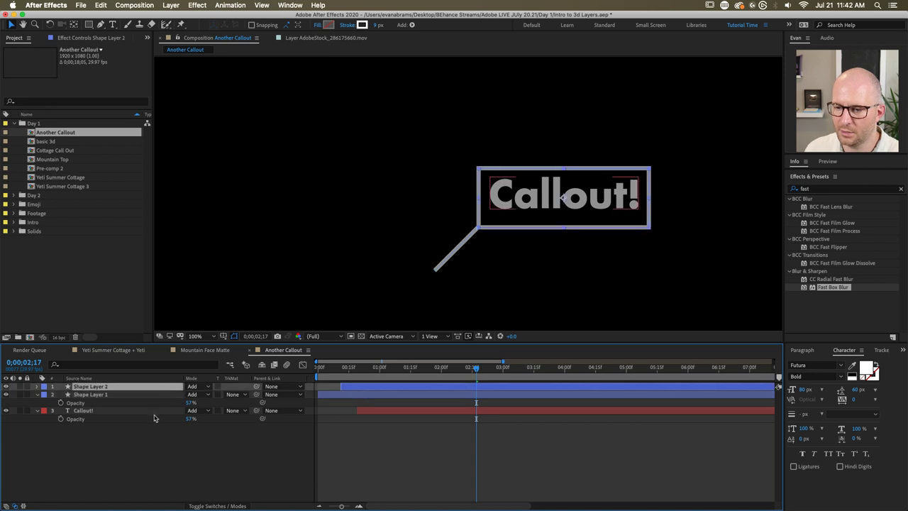
{"action": "left_click", "coordinate": [204, 411], "text": "shift"}
{"action": "left_click", "coordinate": [204, 415]}
{"action": "left_click", "coordinate": [206, 128]}
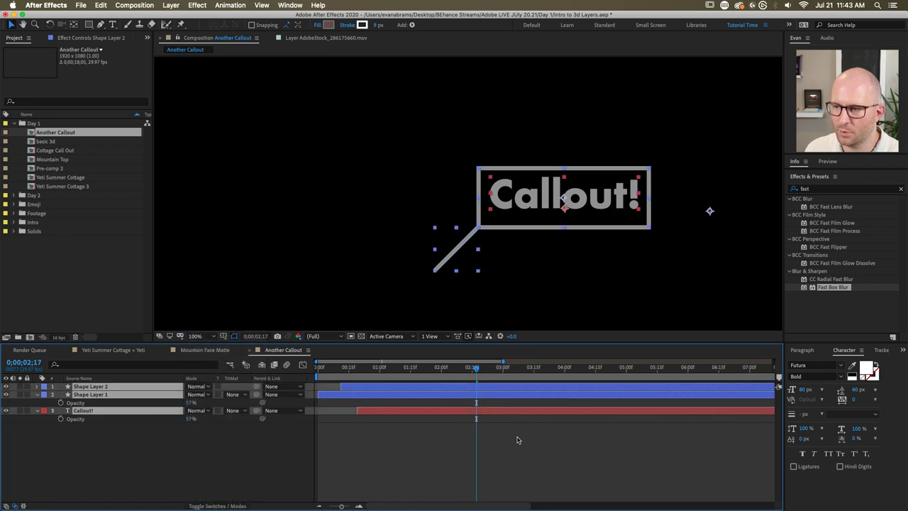
Step: Raise the opacity of all three callout layers to 100%
{"action": "left_click", "coordinate": [177, 411]}
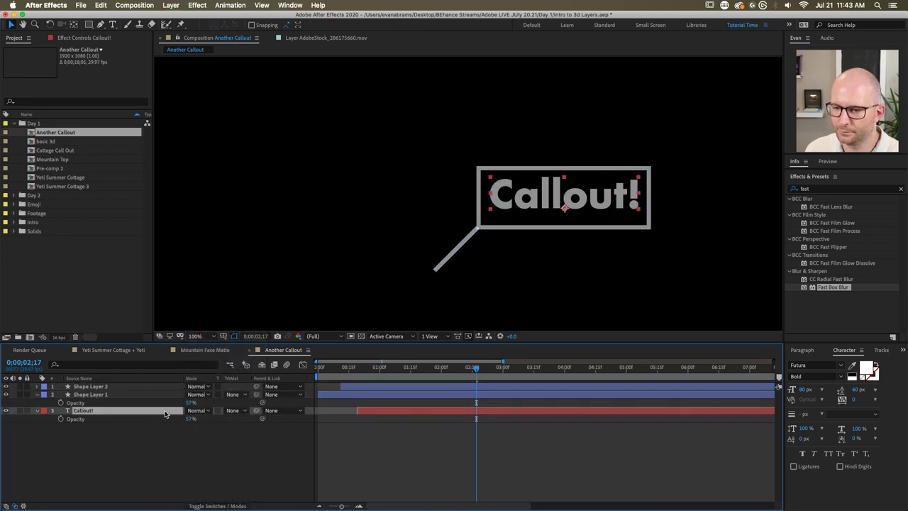
{"action": "left_click", "coordinate": [145, 386], "text": "shift"}
{"action": "key", "text": "t"}
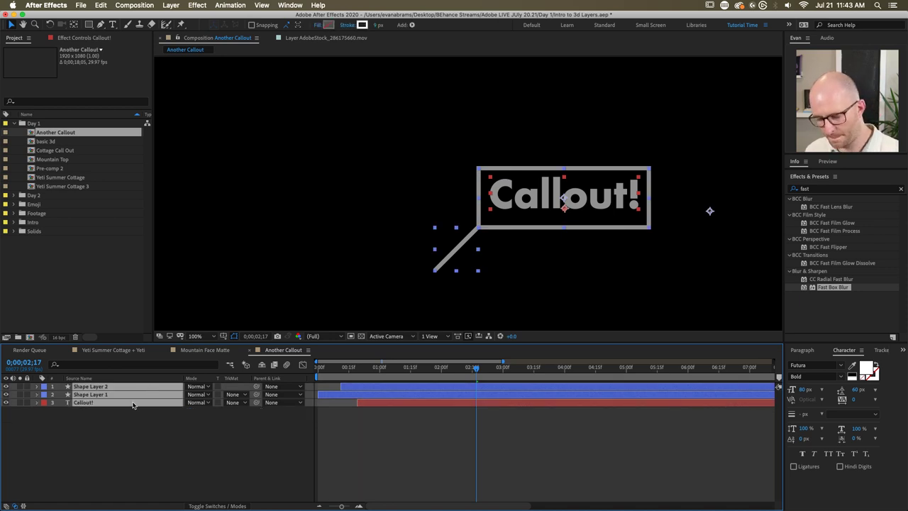
{"action": "key", "text": "t"}
{"action": "left_click_drag", "start_coordinate": [190, 410], "coordinate": [413, 403]}
Step: Preview the finished callout from the start and close the Another Callout composition
{"action": "left_click", "coordinate": [414, 465]}
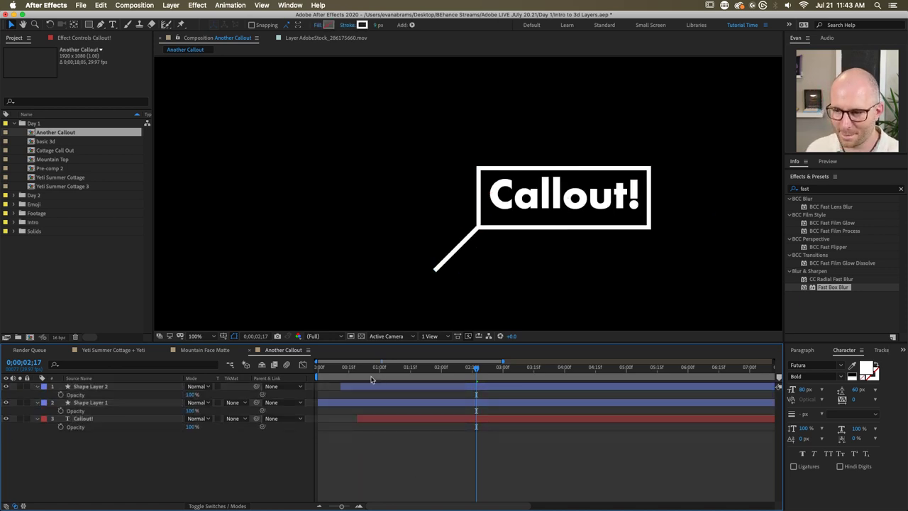
{"action": "key", "text": "Home"}
{"action": "key", "text": "comma"}
{"action": "key", "text": "space"}
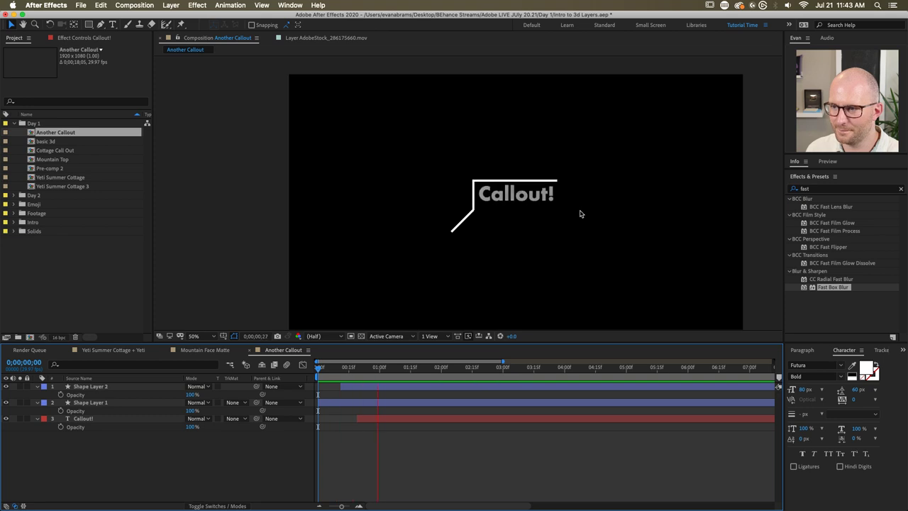
{"action": "key", "text": "space"}
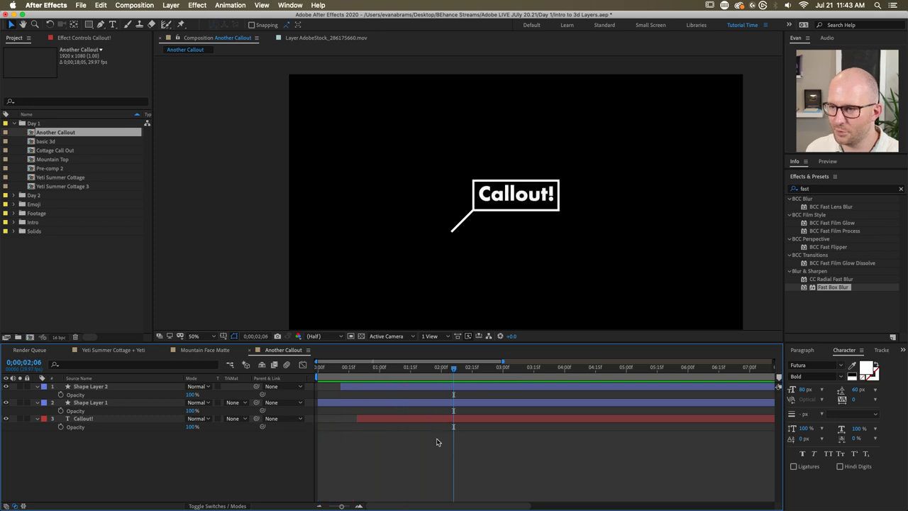
{"action": "left_click", "coordinate": [274, 350]}
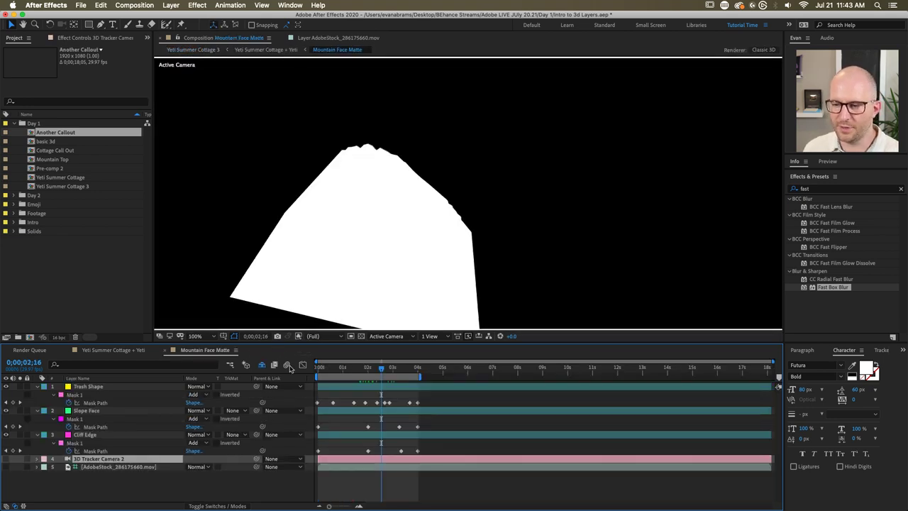
Step: Place Another Callout into Yeti Summer Cottage + Yeti and parent it to Null 4
{"action": "left_click", "coordinate": [173, 350]}
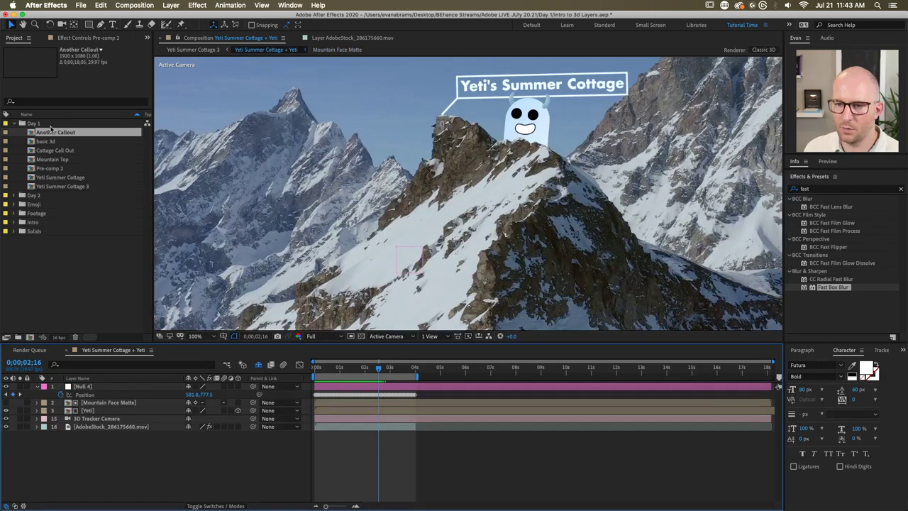
{"action": "left_click_drag", "start_coordinate": [50, 127], "coordinate": [429, 217]}
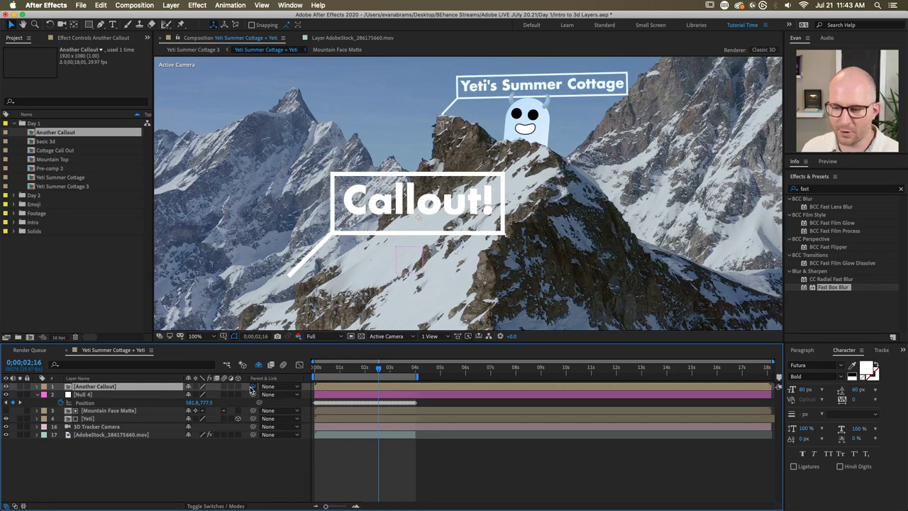
{"action": "left_click_drag", "start_coordinate": [254, 391], "coordinate": [120, 396]}
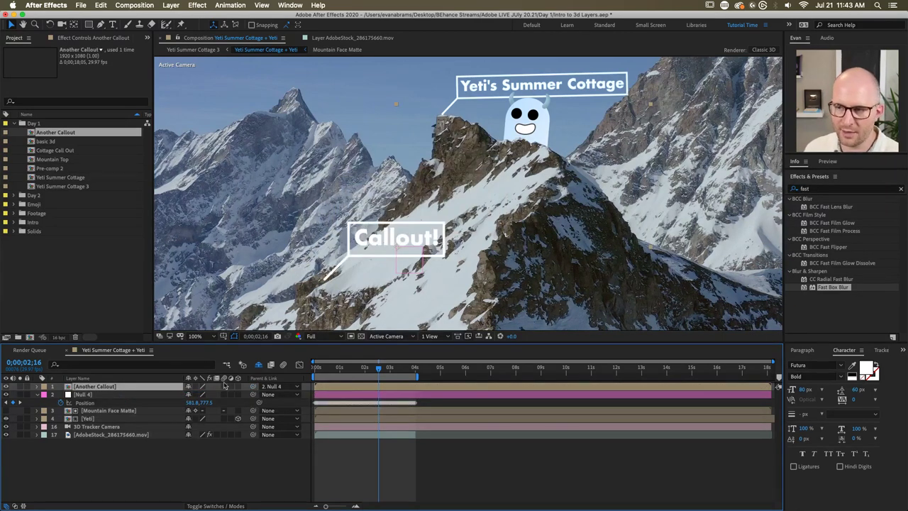
Step: Adjust the callout's anchor point X, ending at 686, to position the line tip
{"action": "key", "text": "a"}
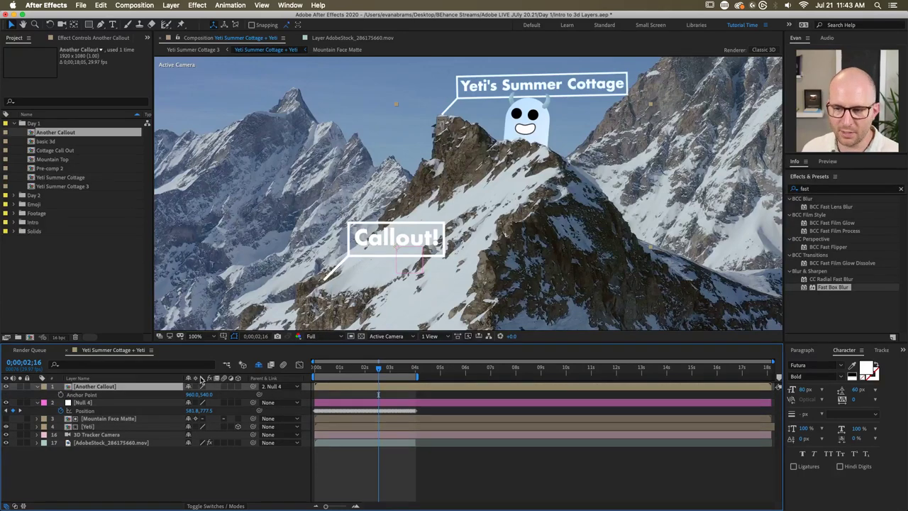
{"action": "mouse_move", "coordinate": [190, 394]}
{"action": "left_mouse_down"}
{"action": "mouse_move", "coordinate": [199, 394]}
{"action": "mouse_move", "coordinate": [121, 394]}
{"action": "mouse_move", "coordinate": [198, 394]}
{"action": "left_mouse_up"}
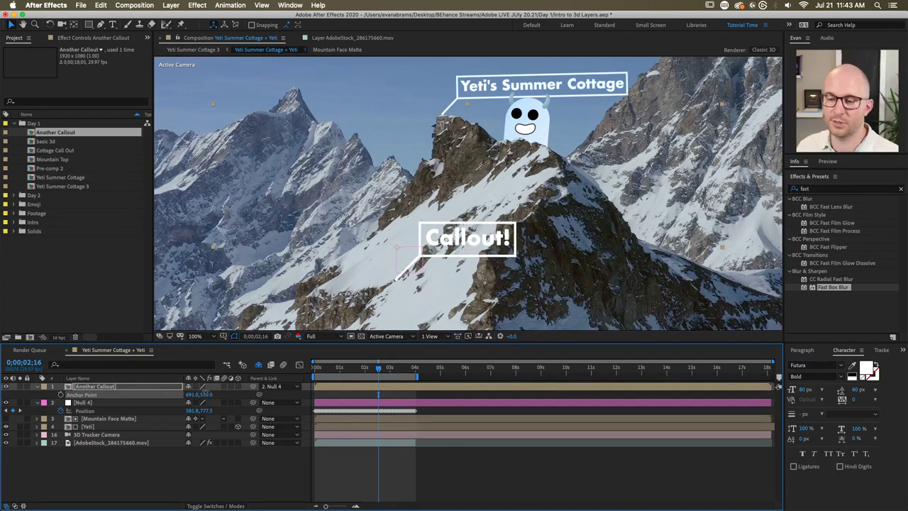
{"action": "left_click_drag", "start_coordinate": [207, 395], "coordinate": [231, 394]}
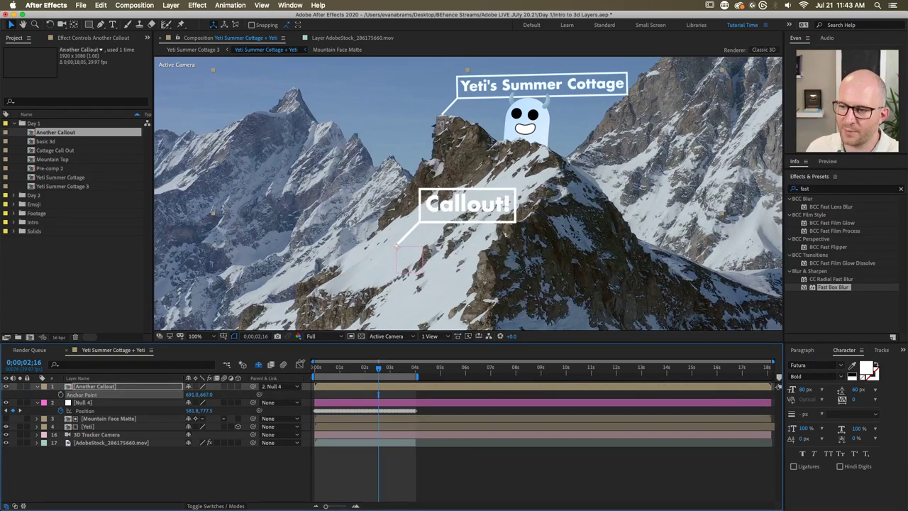
{"action": "key", "text": "period"}
{"action": "scroll", "coordinate": [323, 277], "scroll_direction": "up", "scroll_amount": 5}
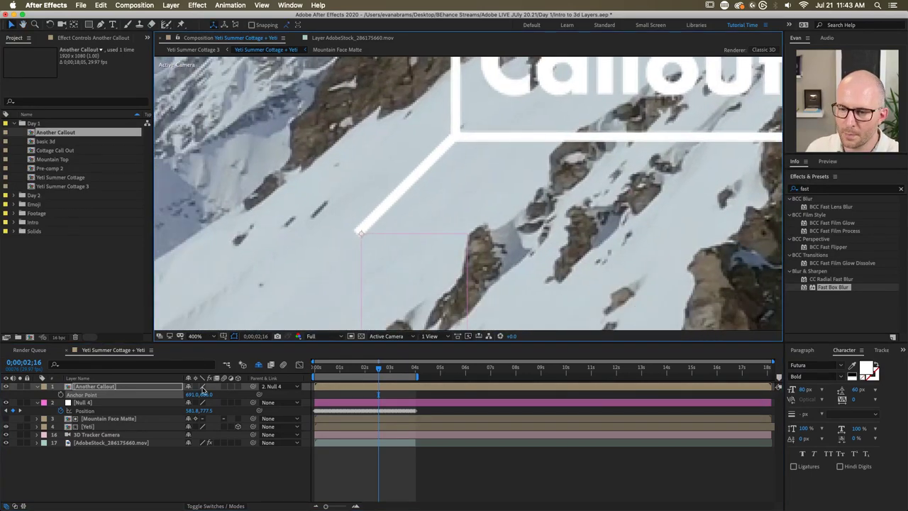
{"action": "left_click_drag", "start_coordinate": [193, 394], "coordinate": [177, 388]}
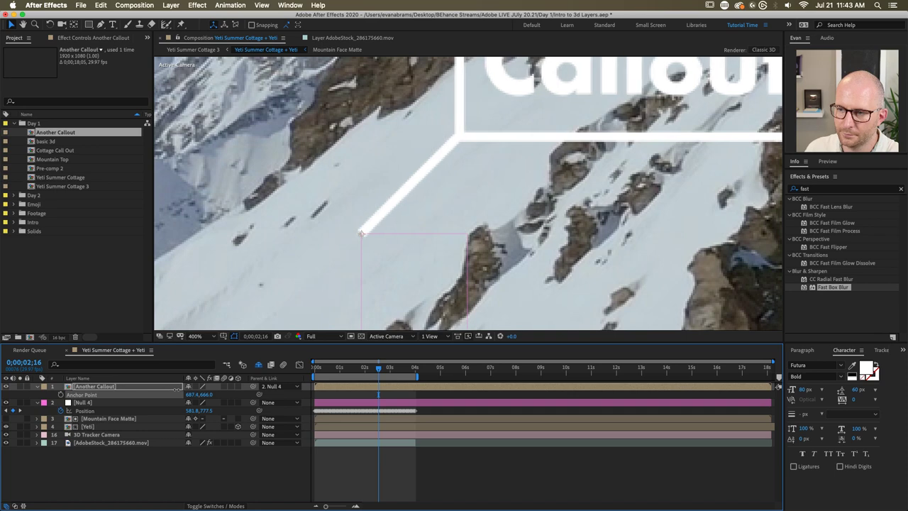
{"action": "scroll", "coordinate": [446, 192], "scroll_direction": "down", "scroll_amount": 4}
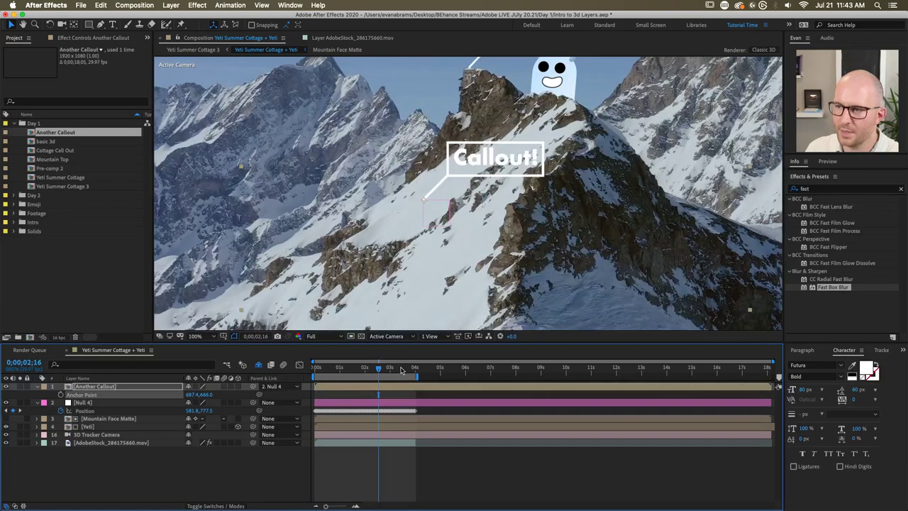
Step: Scale the callout down to 42% and return to the first frame
{"action": "key", "text": "s"}
{"action": "left_click_drag", "start_coordinate": [215, 394], "coordinate": [186, 394]}
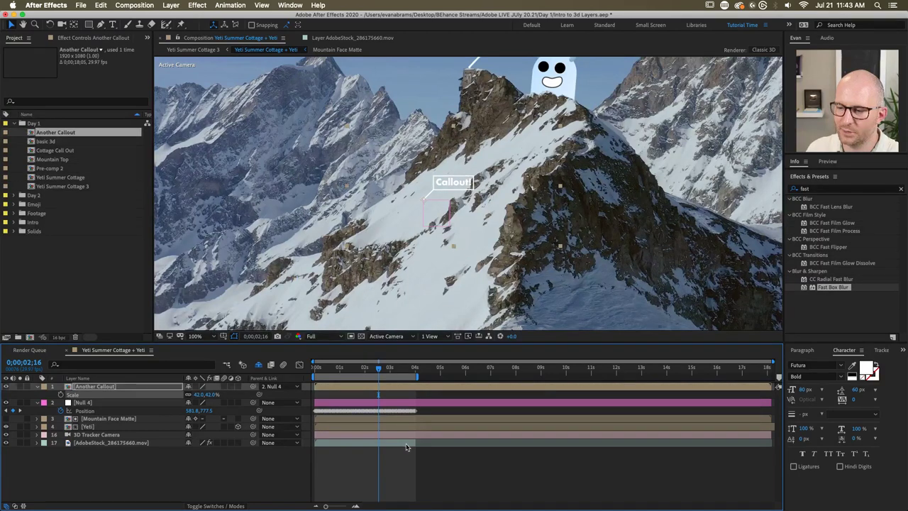
{"action": "left_click", "coordinate": [415, 463]}
{"action": "key", "text": "Home"}
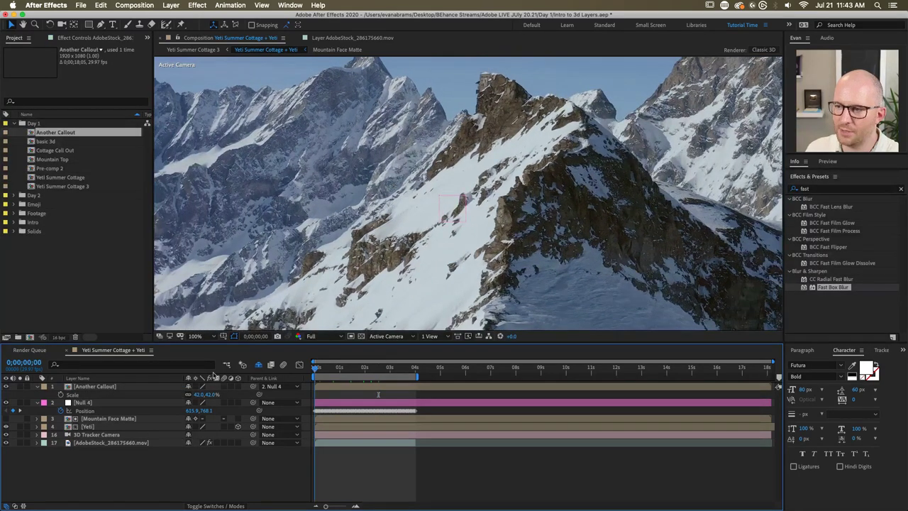
Step: Preview the animation, then select Another Callout and adjust its Scale to 57%
{"action": "key", "text": "space"}
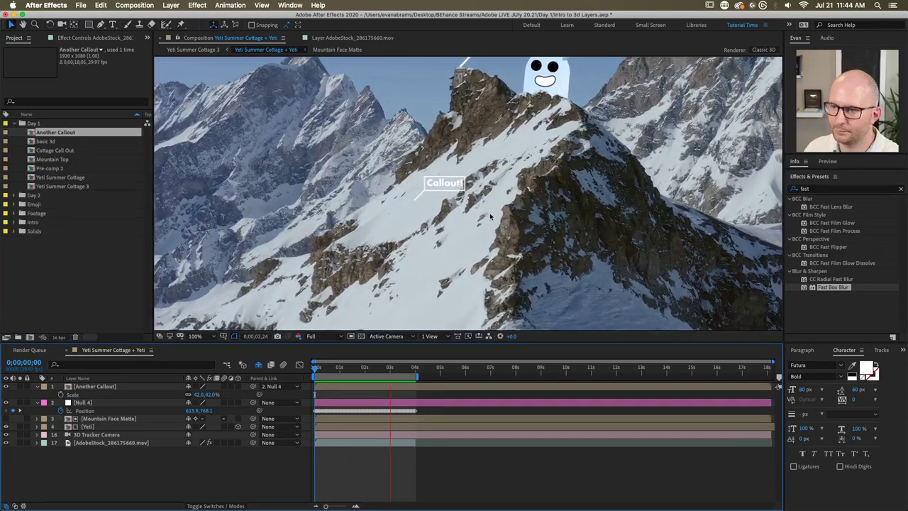
{"action": "scroll", "coordinate": [473, 194], "scroll_direction": "down", "scroll_amount": 2}
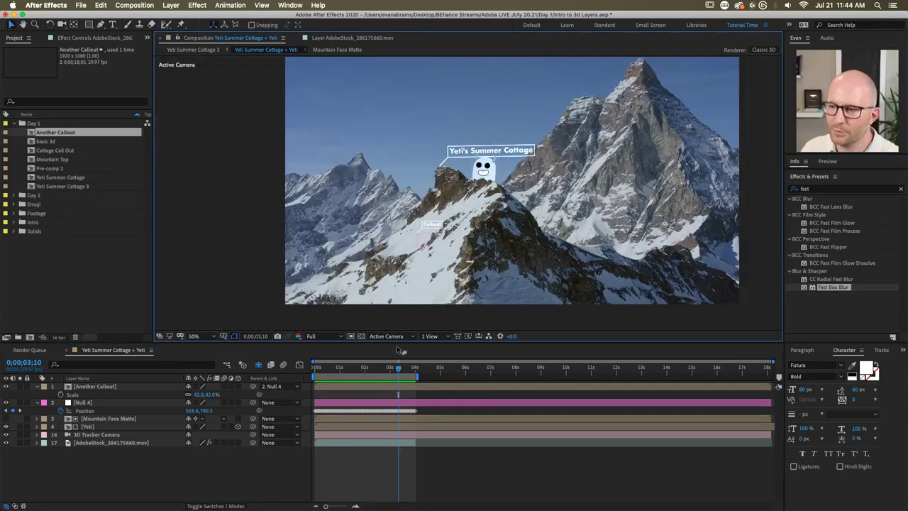
{"action": "left_click", "coordinate": [386, 389]}
{"action": "key", "text": "u"}
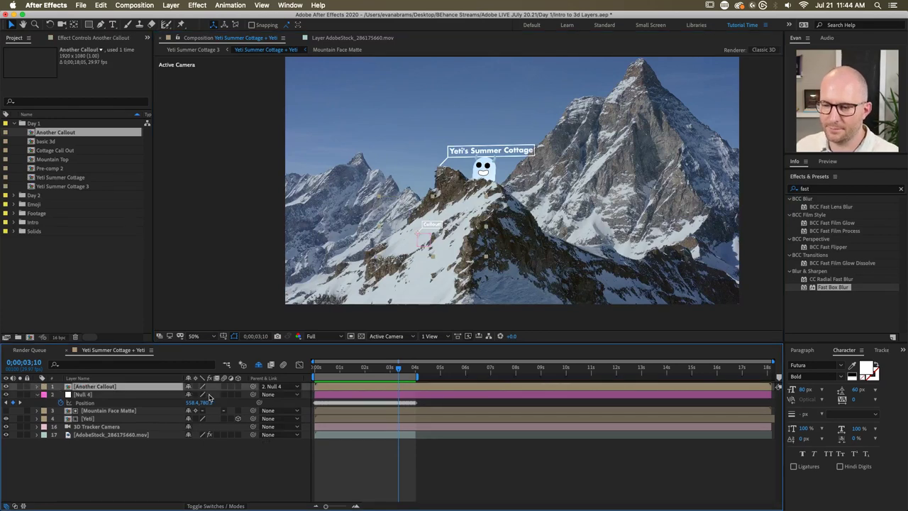
{"action": "key", "text": "s"}
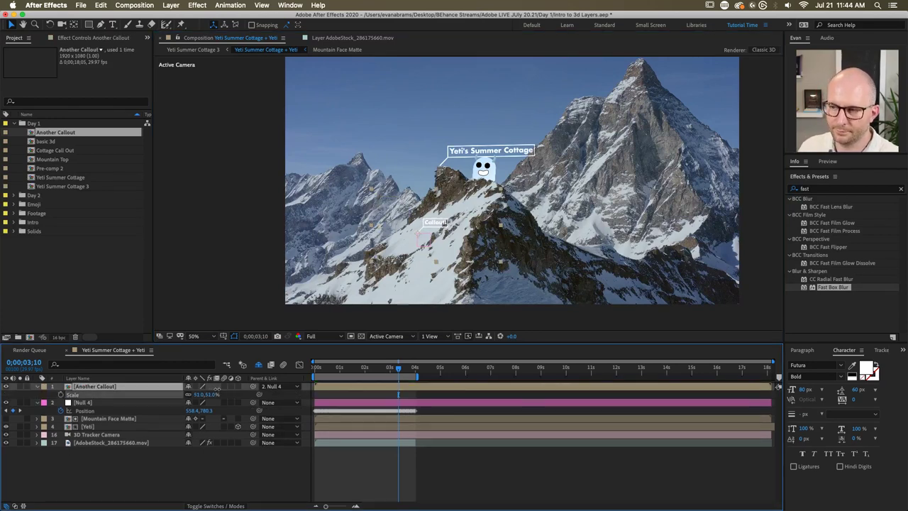
{"action": "left_click", "coordinate": [433, 494]}
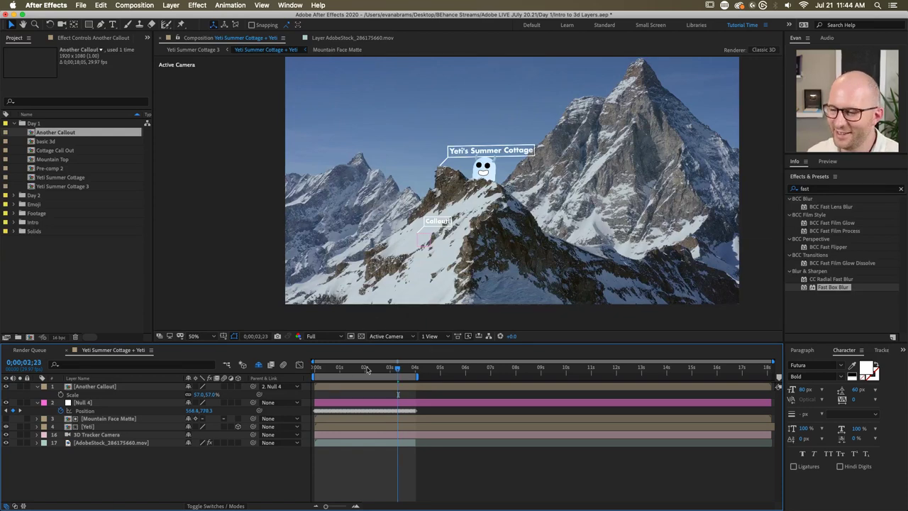
{"action": "key", "text": "Home"}
{"action": "key", "text": "space"}
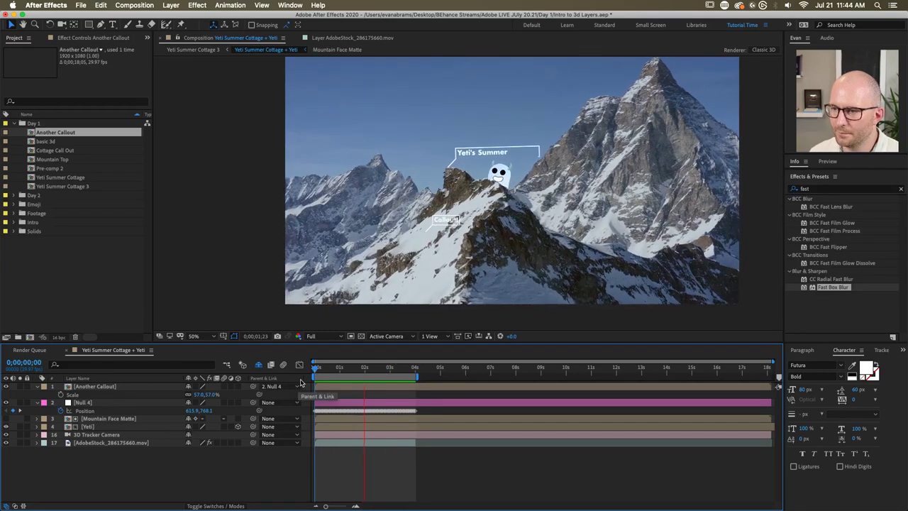
{"action": "mouse_move", "coordinate": [381, 368]}
{"action": "left_mouse_down"}
{"action": "mouse_move", "coordinate": [340, 369]}
{"action": "mouse_move", "coordinate": [387, 366]}
{"action": "left_mouse_up"}
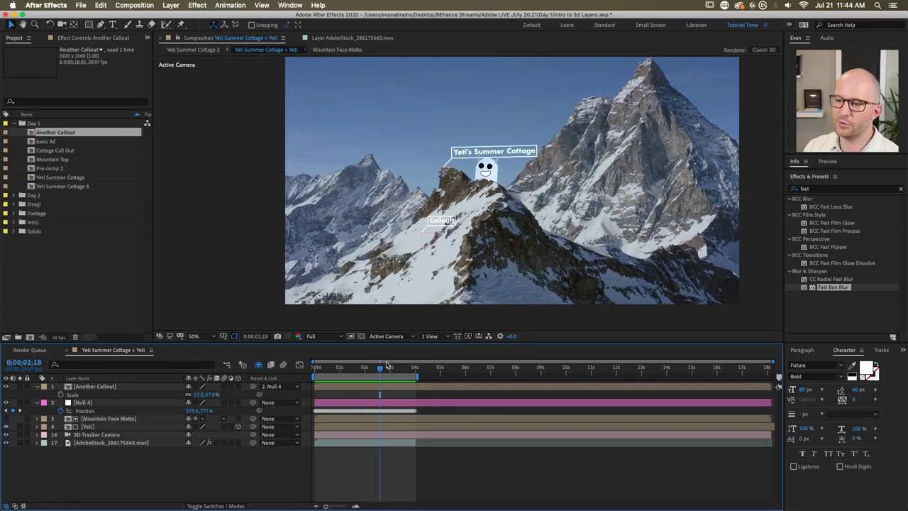
{"action": "left_click", "coordinate": [388, 365]}
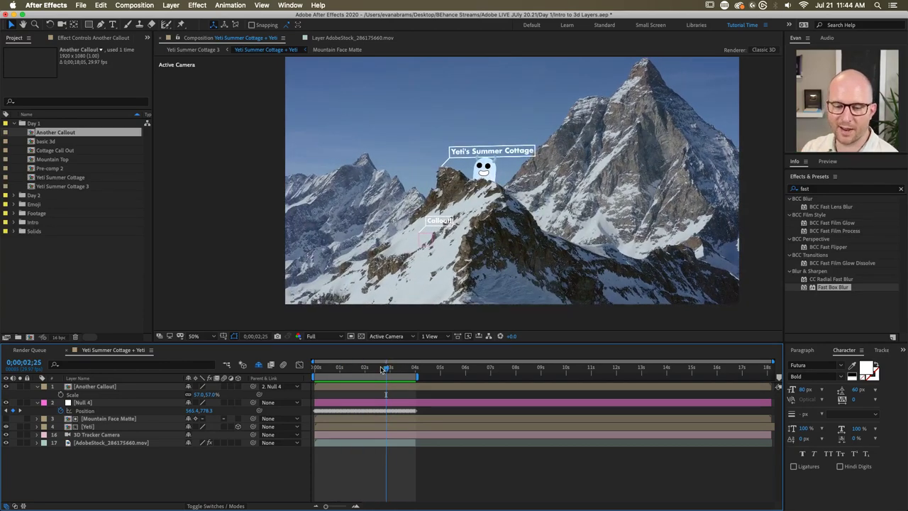
{"action": "mouse_move", "coordinate": [387, 366]}
{"action": "left_mouse_down"}
{"action": "mouse_move", "coordinate": [348, 369]}
{"action": "mouse_move", "coordinate": [379, 369]}
{"action": "left_mouse_up"}
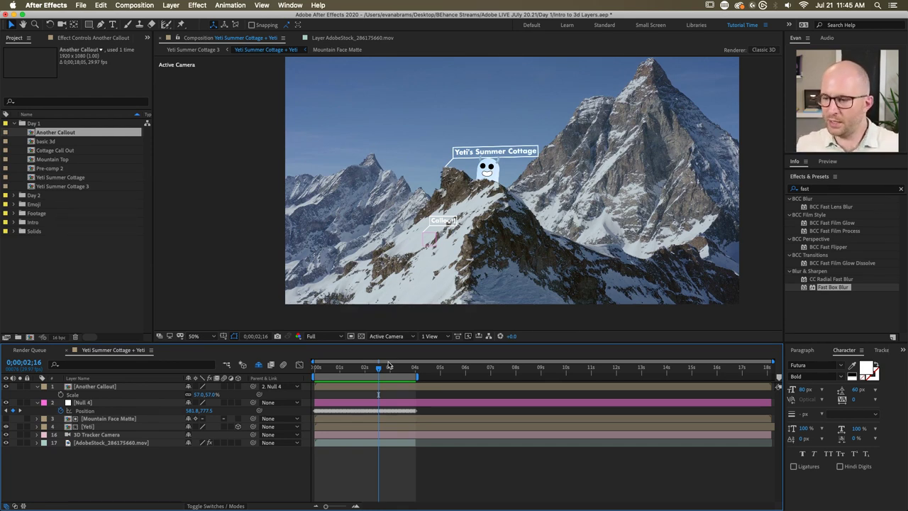
Step: Unhide all layers and delete the Pre-comp 2 and Yeti layers
{"action": "left_click", "coordinate": [259, 364]}
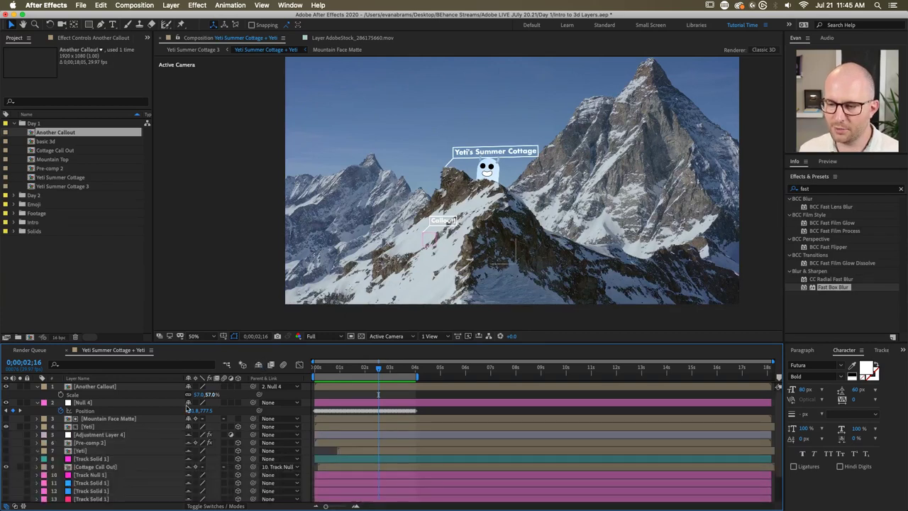
{"action": "left_click", "coordinate": [38, 386]}
{"action": "left_click", "coordinate": [39, 395]}
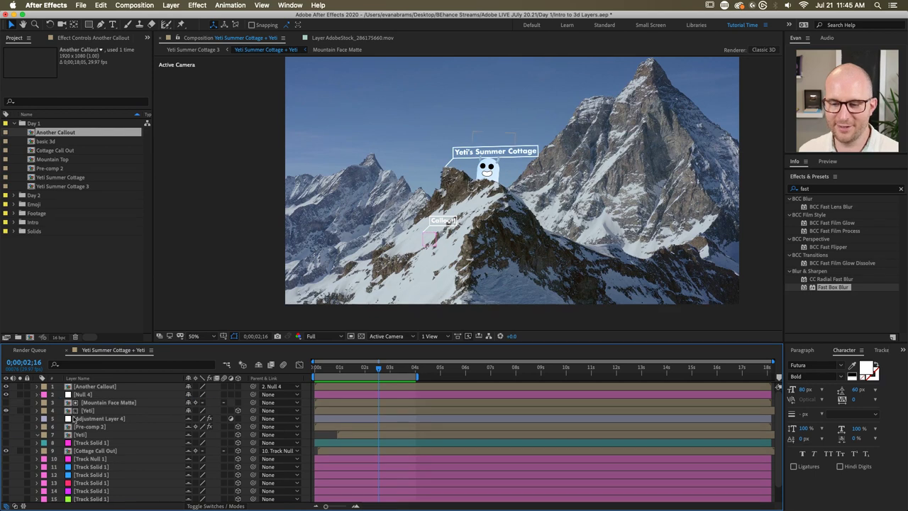
{"action": "scroll", "coordinate": [142, 447], "scroll_direction": "down", "scroll_amount": 2}
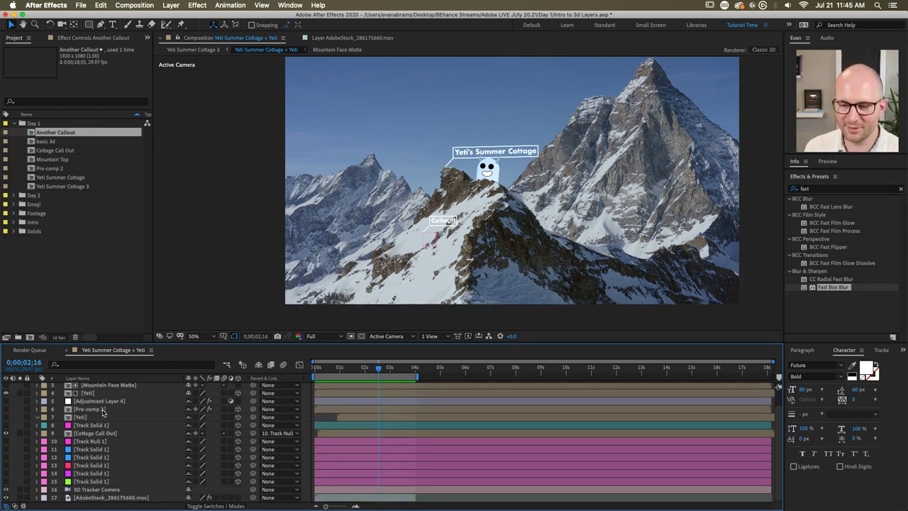
{"action": "left_click", "coordinate": [89, 410]}
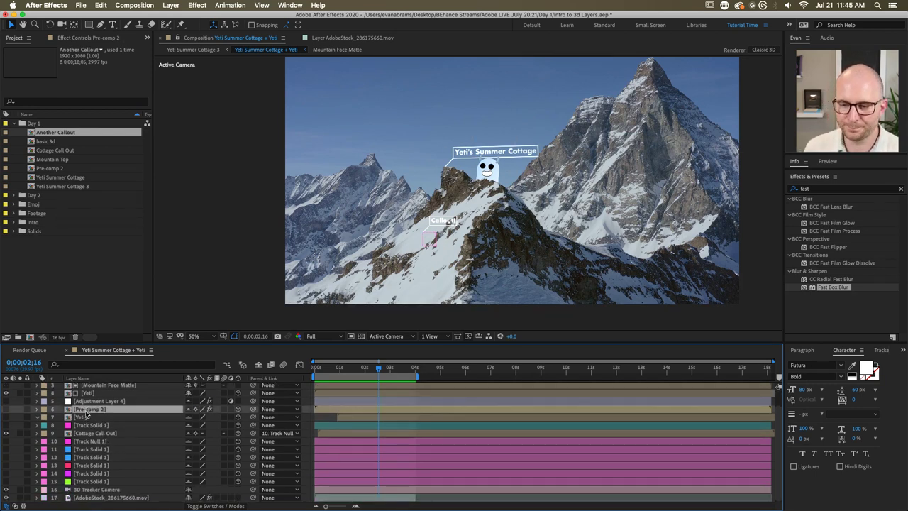
{"action": "left_click", "coordinate": [89, 417], "text": "shift"}
{"action": "key", "text": "Delete"}
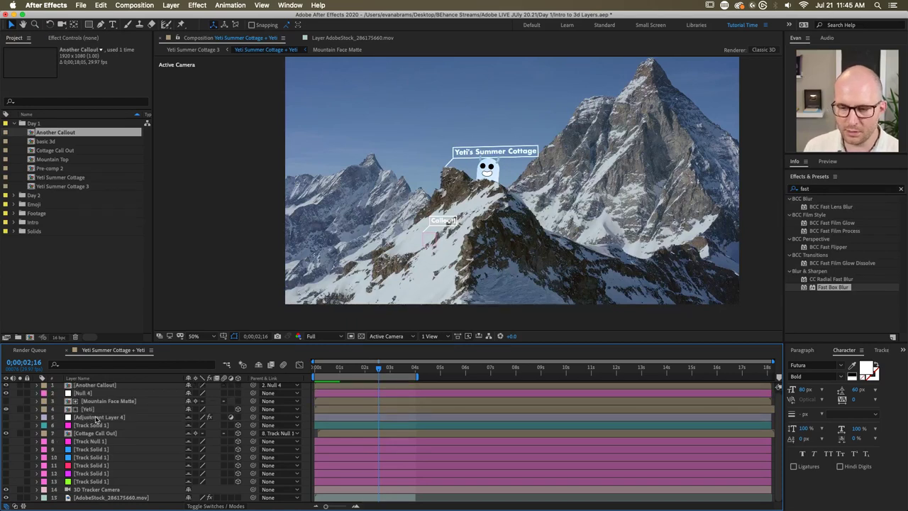
Step: Move Adjustment Layer 4 to the top, make it visible, and select its Lumetri Color effect
{"action": "left_click", "coordinate": [92, 418]}
{"action": "left_click_drag", "start_coordinate": [117, 423], "coordinate": [102, 386]}
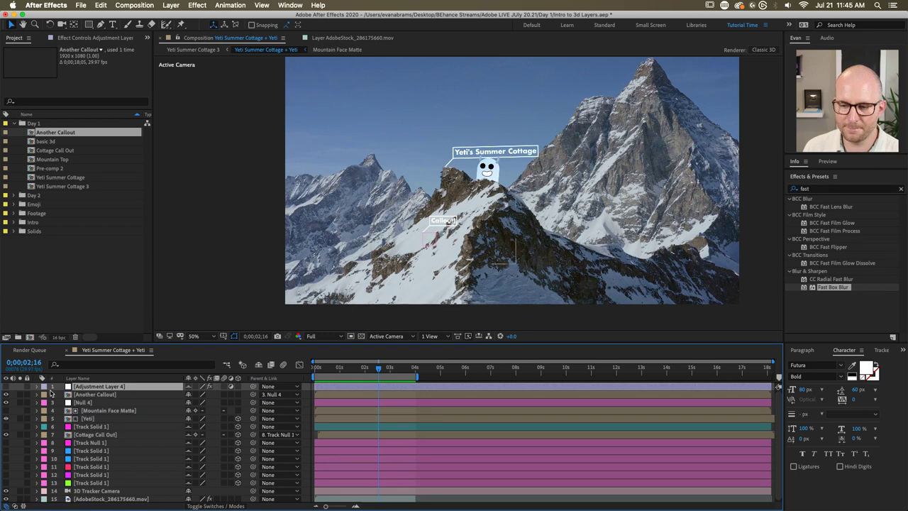
{"action": "left_click", "coordinate": [6, 386]}
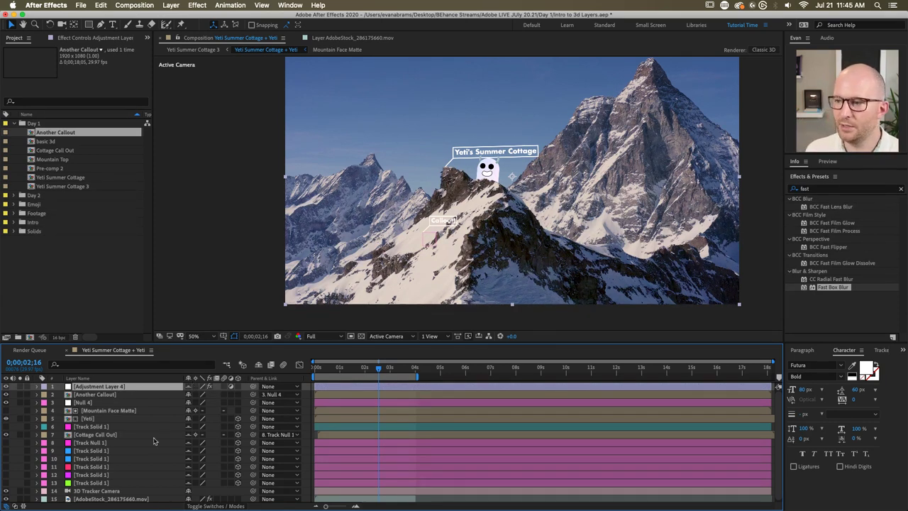
{"action": "left_click", "coordinate": [68, 39]}
{"action": "left_click", "coordinate": [44, 57]}
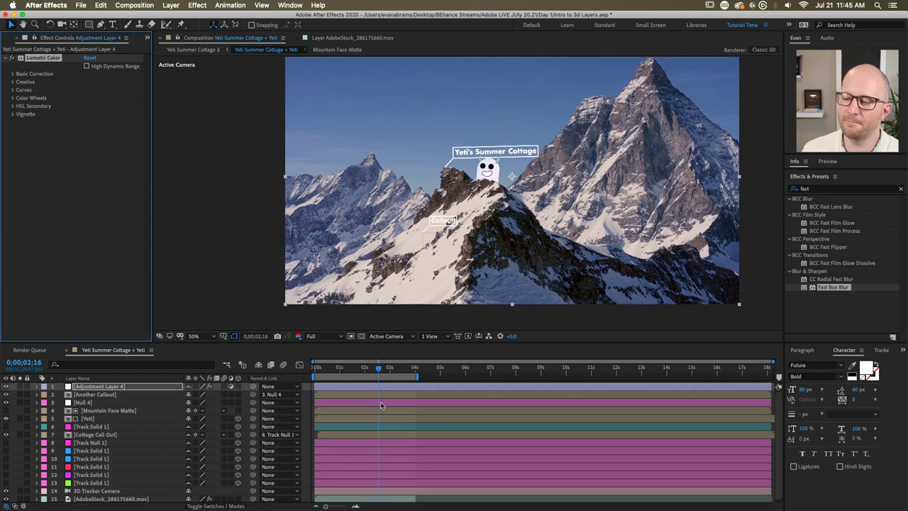
Step: Preview the comp from around 0;00;01;12 and advance to the Yeti's Summer Cottage frame
{"action": "left_click", "coordinate": [428, 491]}
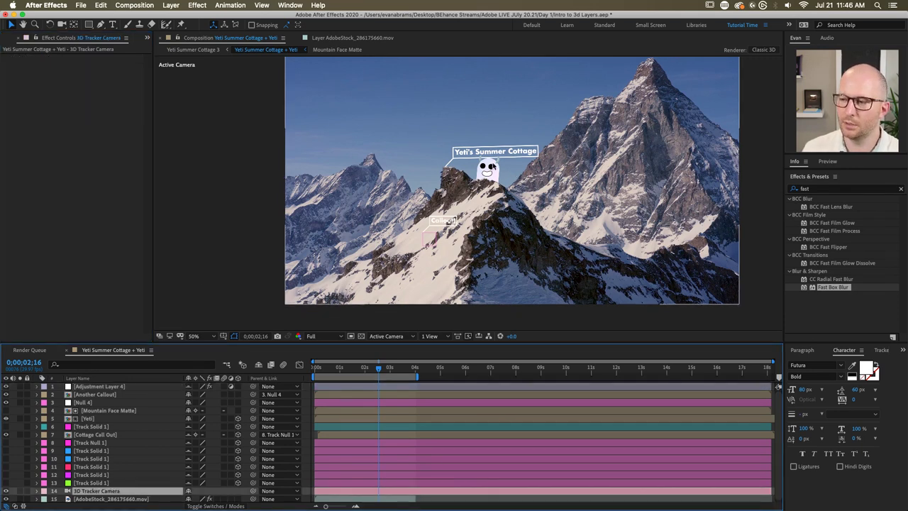
{"action": "left_click_drag", "start_coordinate": [381, 367], "coordinate": [313, 370]}
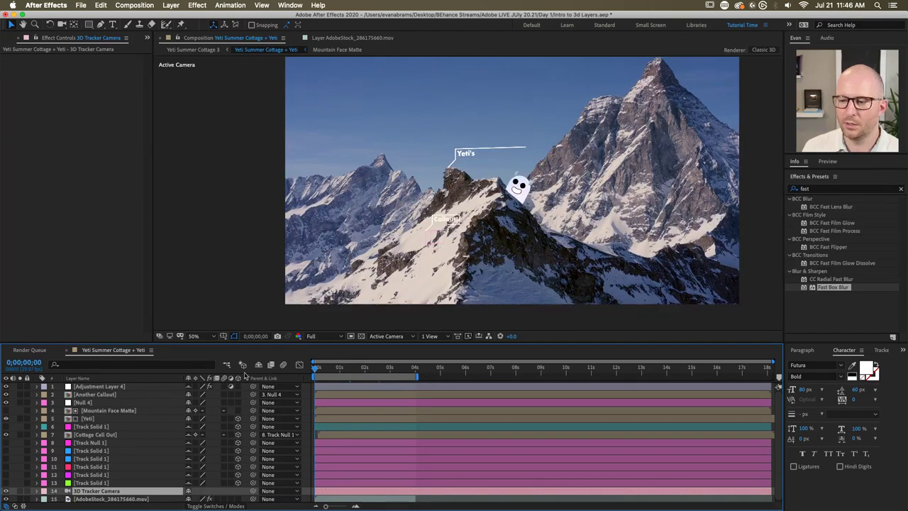
{"action": "key", "text": "space"}
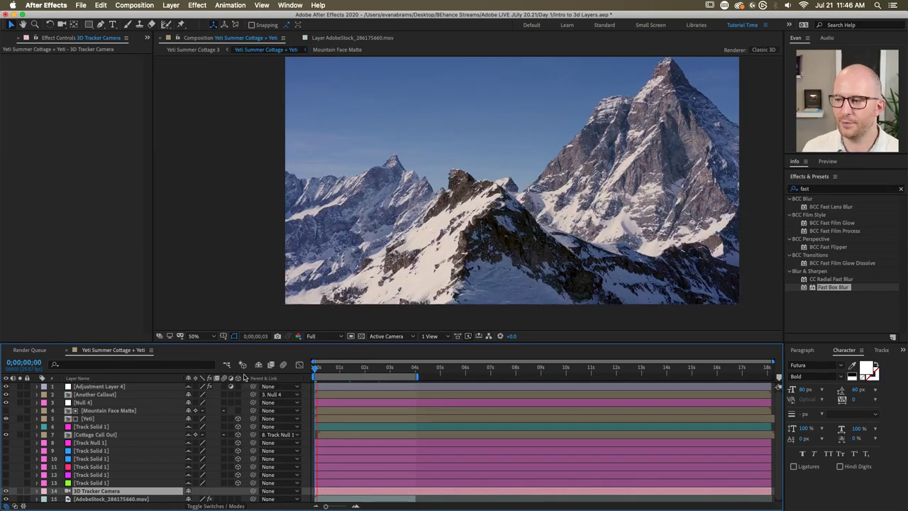
{"action": "left_click", "coordinate": [343, 368]}
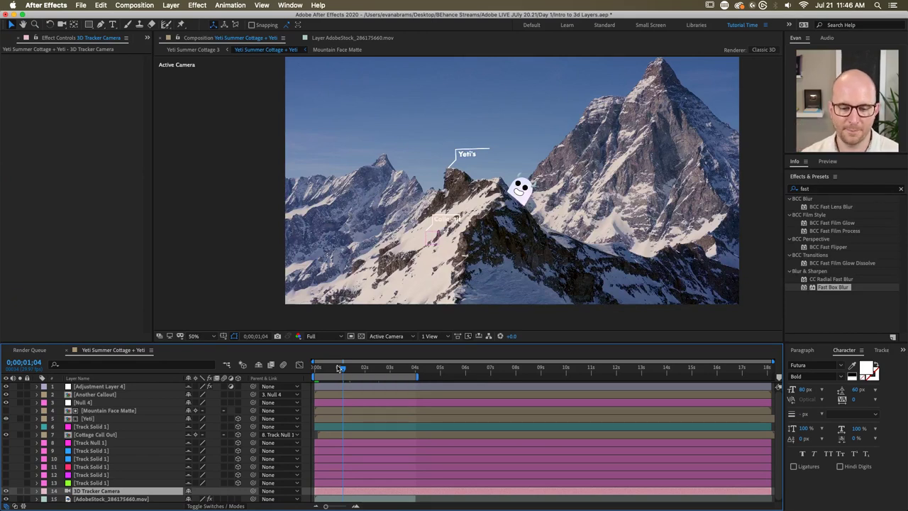
{"action": "left_click_drag", "start_coordinate": [341, 368], "coordinate": [389, 368]}
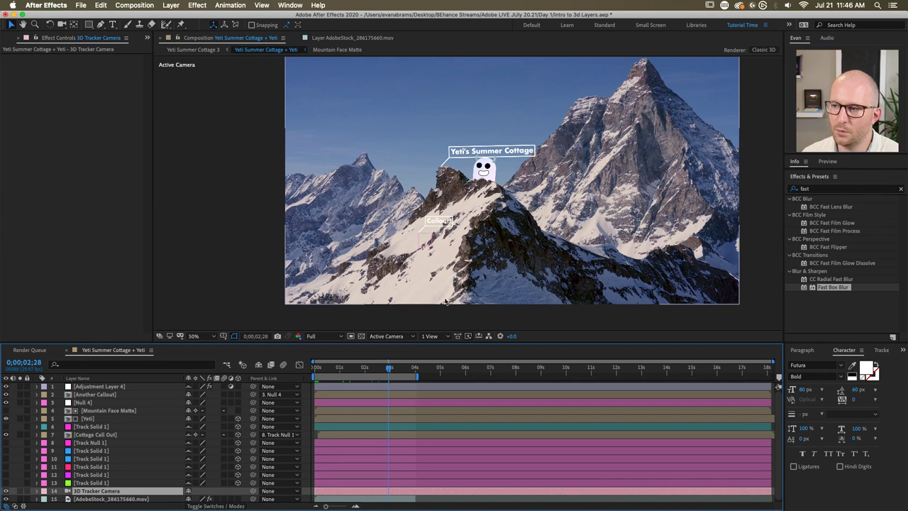
Step: Toggle Adjustment Layer 4's Lumetri Color effect off and on to compare
{"action": "left_click", "coordinate": [333, 386]}
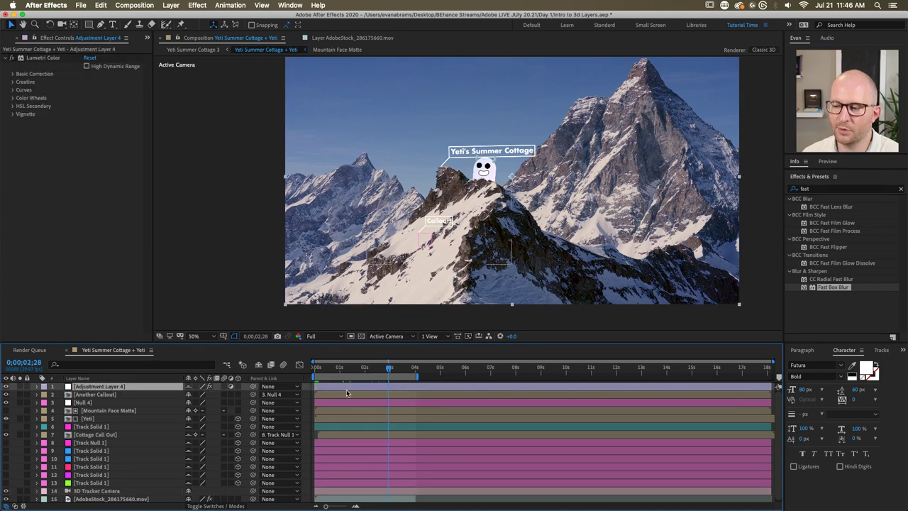
{"action": "left_click", "coordinate": [44, 57]}
{"action": "left_click", "coordinate": [12, 60]}
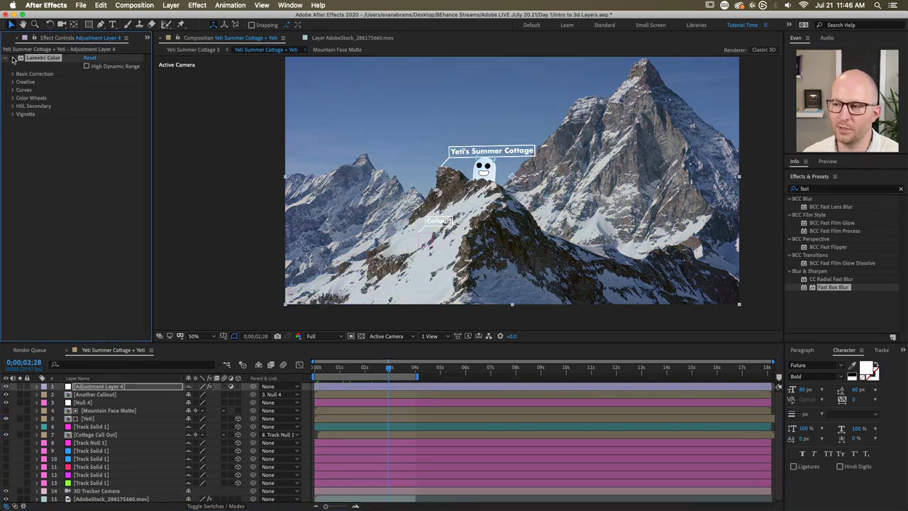
{"action": "left_click", "coordinate": [12, 60]}
{"action": "left_click", "coordinate": [13, 60]}
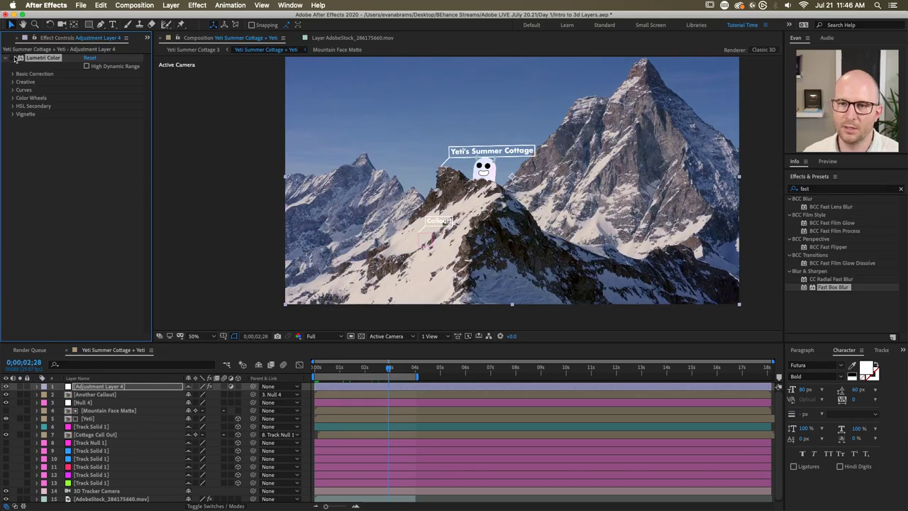
{"action": "left_click", "coordinate": [12, 59]}
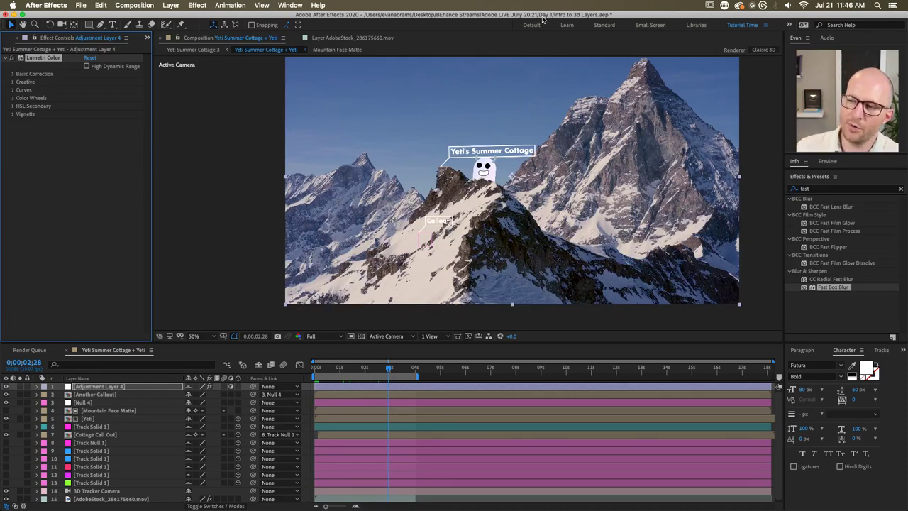
Step: Pan the view toward the yeti and restart the preview near the beginning
{"action": "left_click_drag", "start_coordinate": [501, 139], "coordinate": [491, 156]}
{"action": "scroll", "coordinate": [491, 156], "scroll_direction": "up", "scroll_amount": 4}
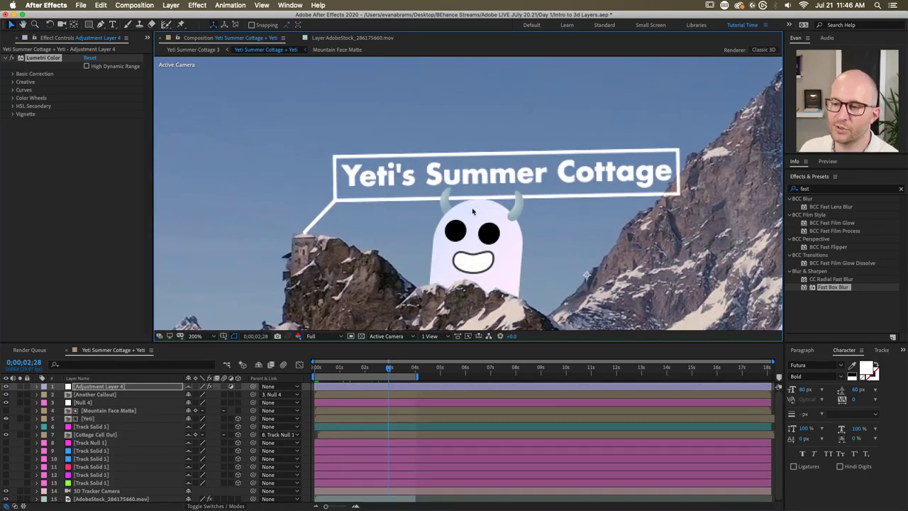
{"action": "scroll", "coordinate": [477, 211], "scroll_direction": "down", "scroll_amount": 4}
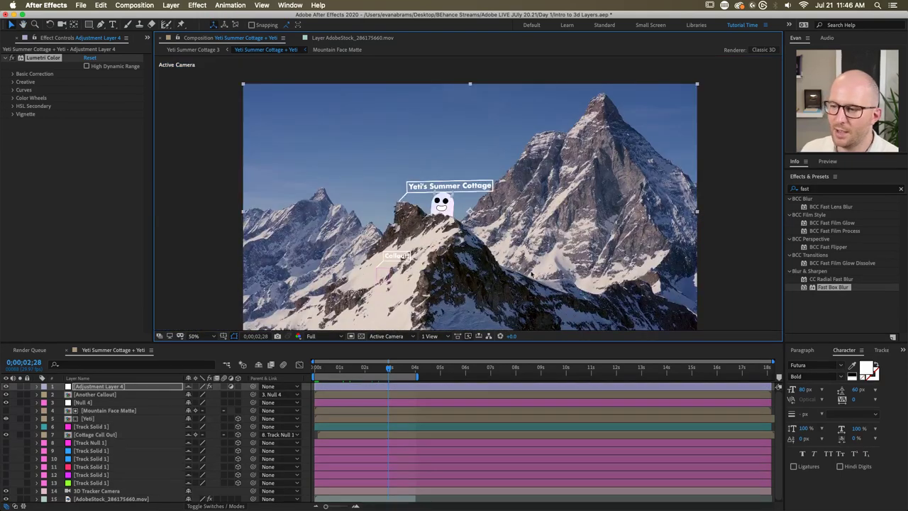
{"action": "left_click", "coordinate": [316, 374]}
{"action": "key", "text": "space"}
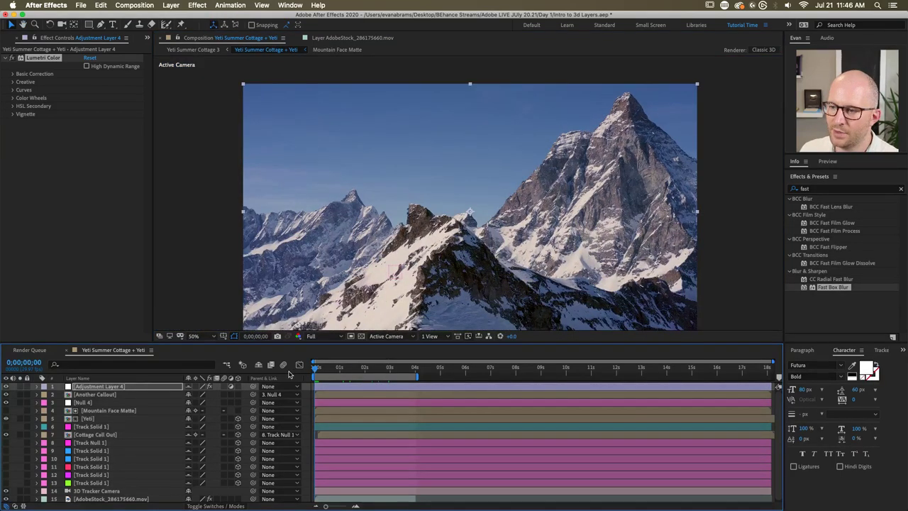
{"action": "left_click", "coordinate": [365, 381]}
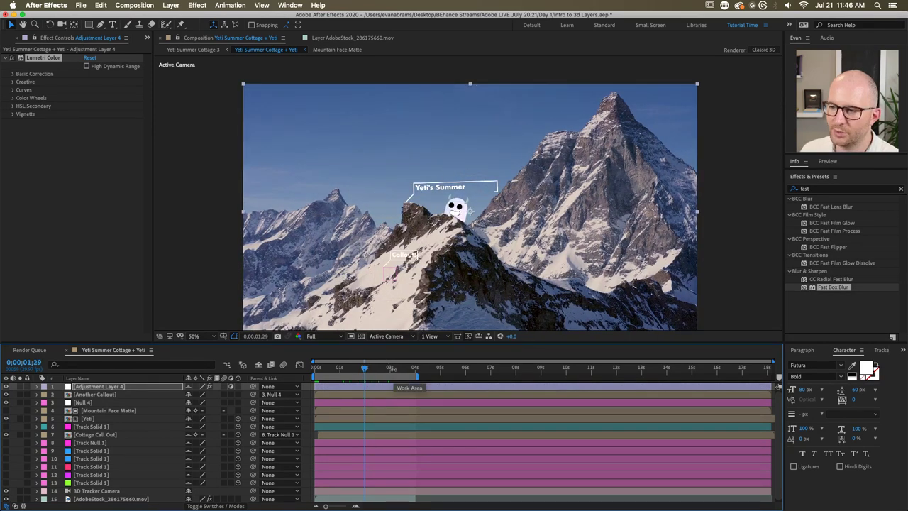
{"action": "left_click", "coordinate": [364, 388]}
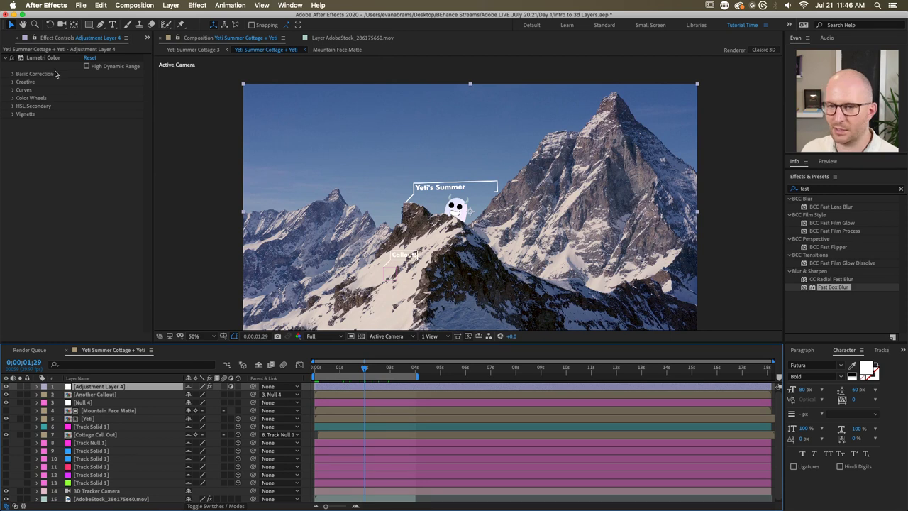
{"action": "left_click", "coordinate": [10, 60]}
{"action": "left_click", "coordinate": [12, 60]}
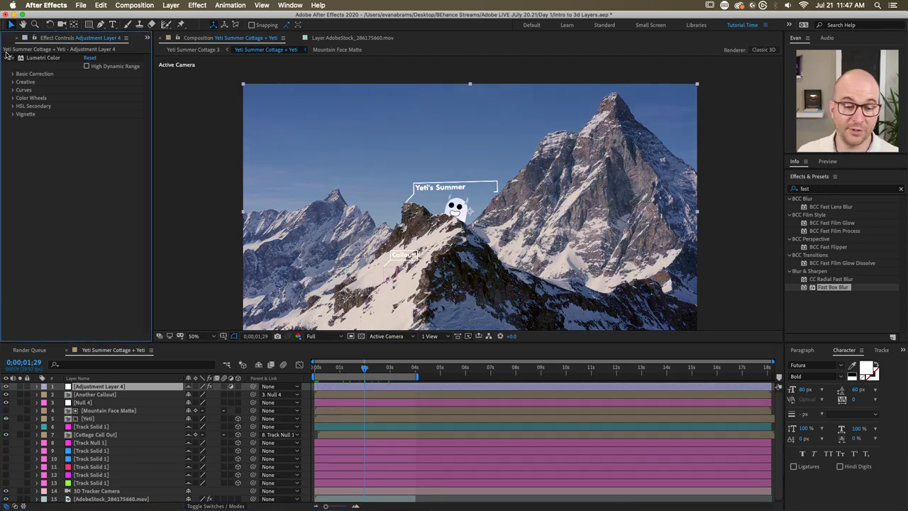
{"action": "scroll", "coordinate": [447, 223], "scroll_direction": "up", "scroll_amount": 4}
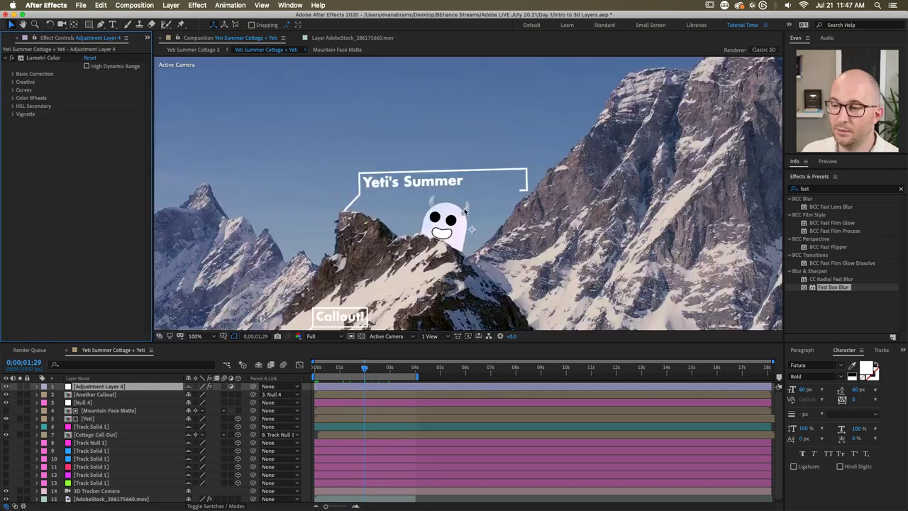
{"action": "scroll", "coordinate": [447, 222], "scroll_direction": "up", "scroll_amount": 3}
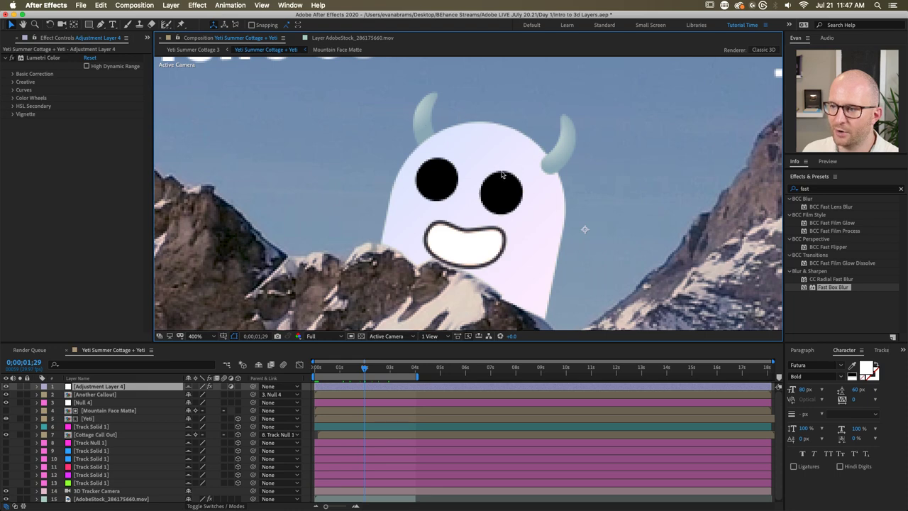
{"action": "key", "text": "slash"}
{"action": "left_click_drag", "start_coordinate": [364, 367], "coordinate": [275, 367]}
{"action": "scroll", "coordinate": [454, 217], "scroll_direction": "down", "scroll_amount": 2}
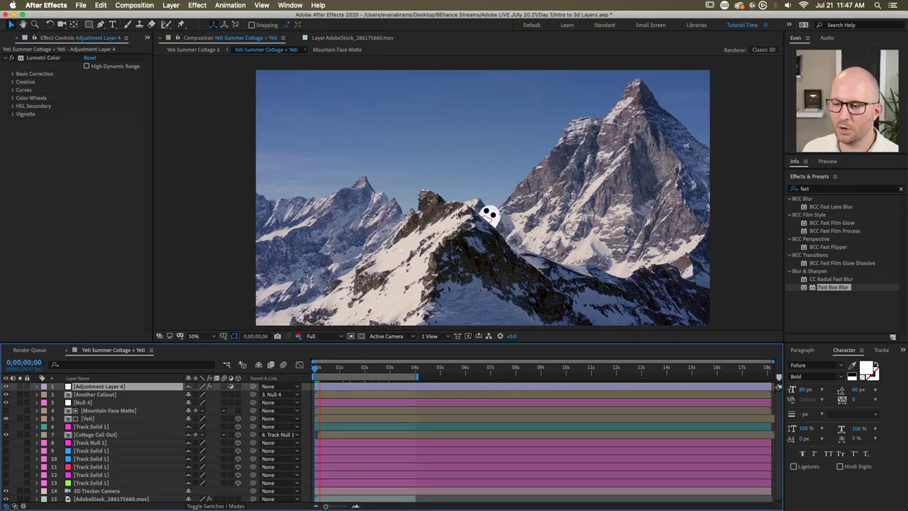
{"action": "key", "text": "space"}
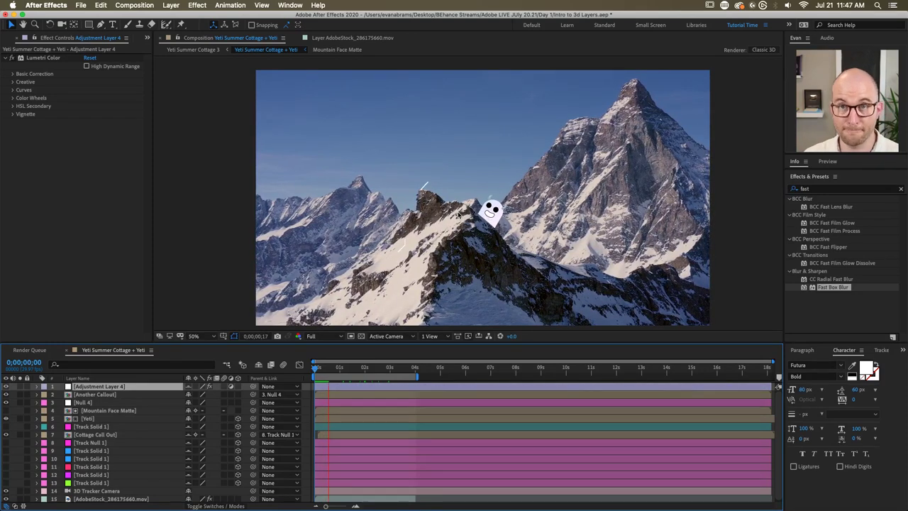
{"action": "key", "text": "space"}
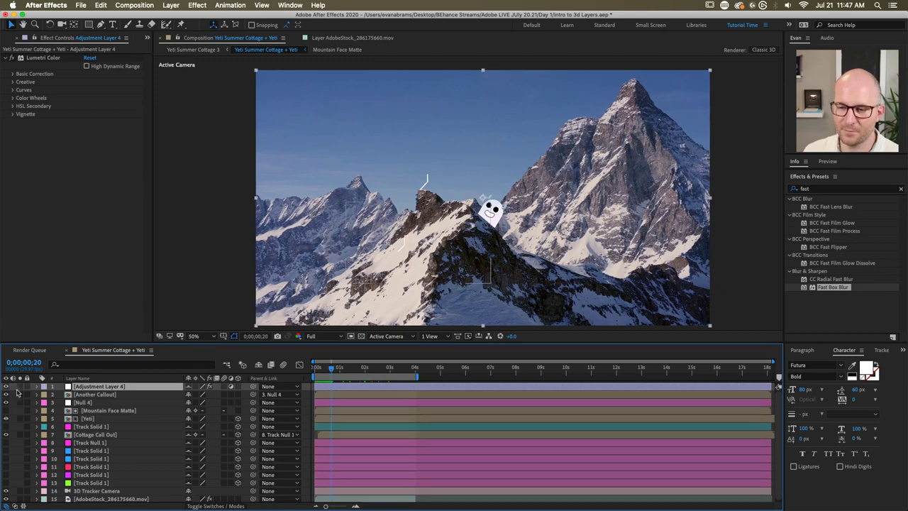
{"action": "scroll", "coordinate": [449, 221], "scroll_direction": "up", "scroll_amount": 2}
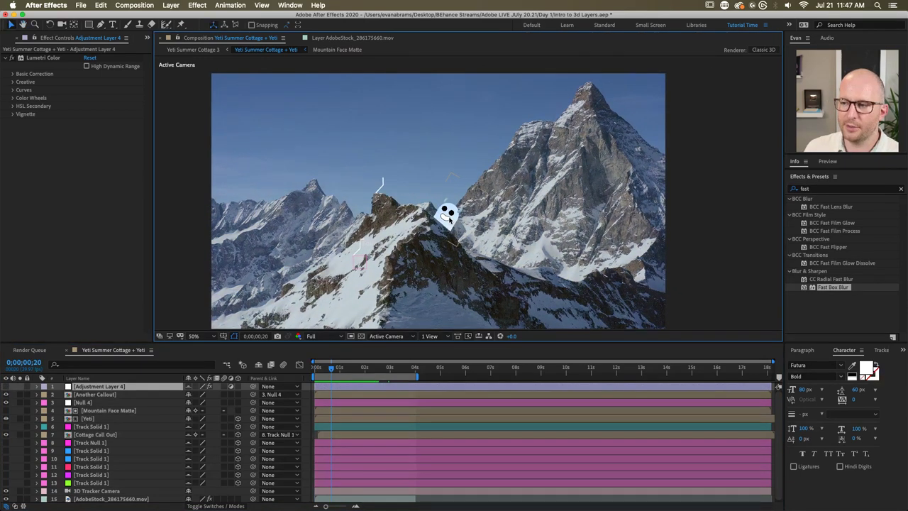
{"action": "left_click", "coordinate": [447, 227]}
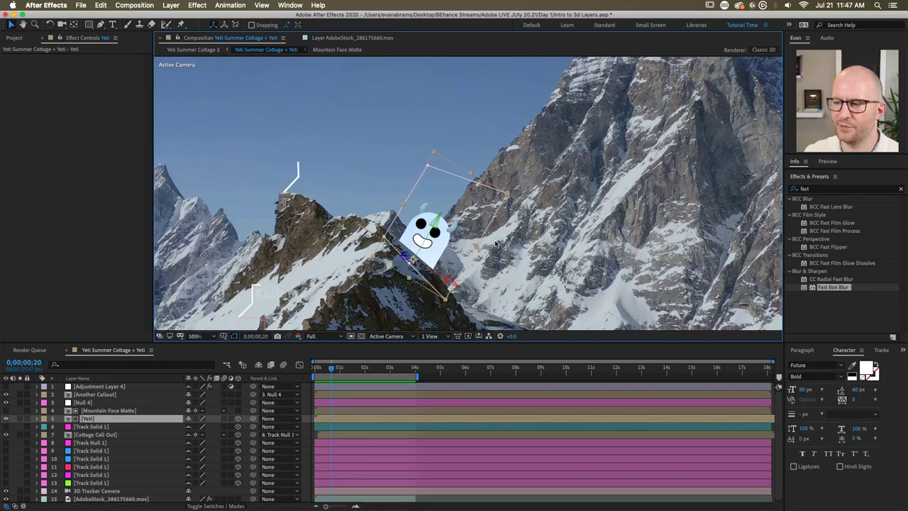
{"action": "scroll", "coordinate": [495, 250], "scroll_direction": "down", "scroll_amount": 2}
{"action": "key", "text": "v"}
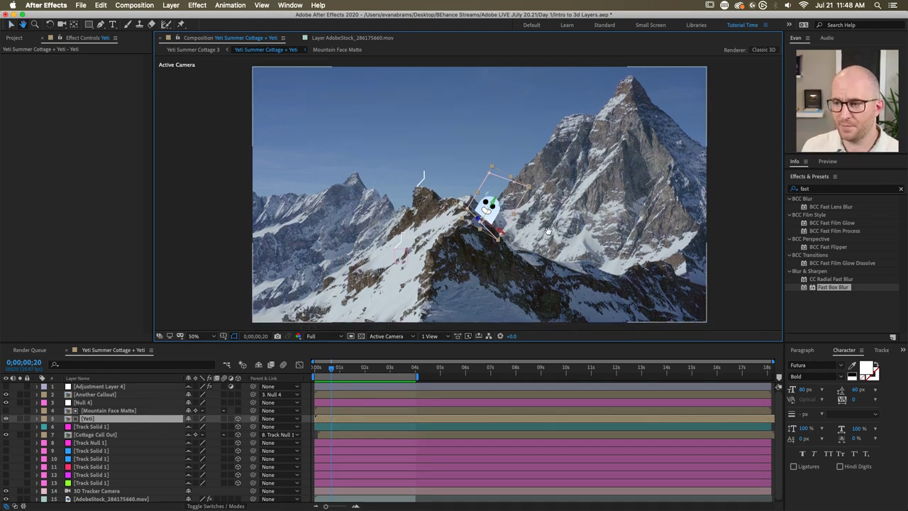
{"action": "left_click_drag", "start_coordinate": [447, 251], "coordinate": [451, 243]}
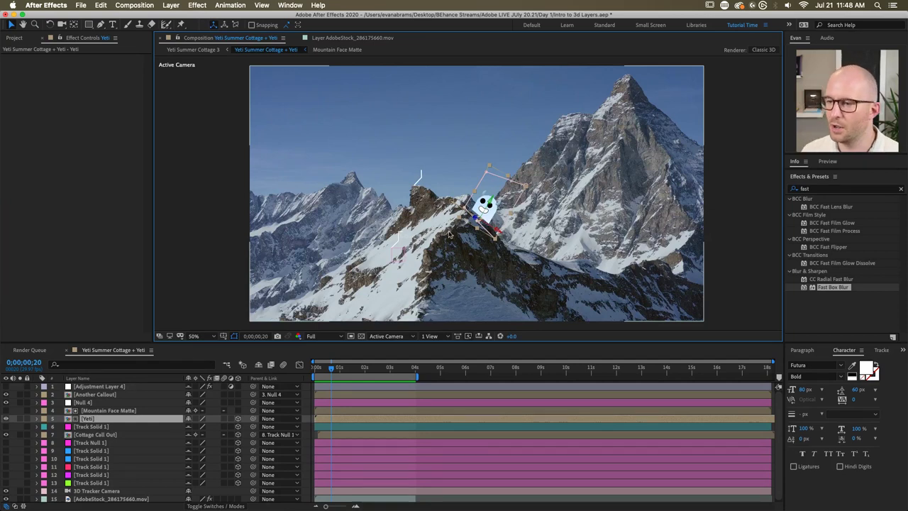
{"action": "left_click", "coordinate": [366, 420]}
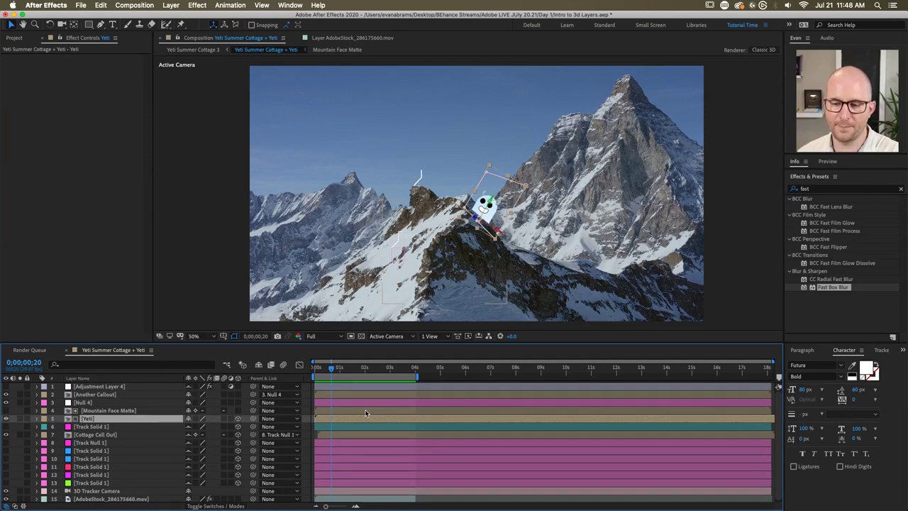
{"action": "scroll", "coordinate": [358, 409], "scroll_direction": "down", "scroll_amount": 1}
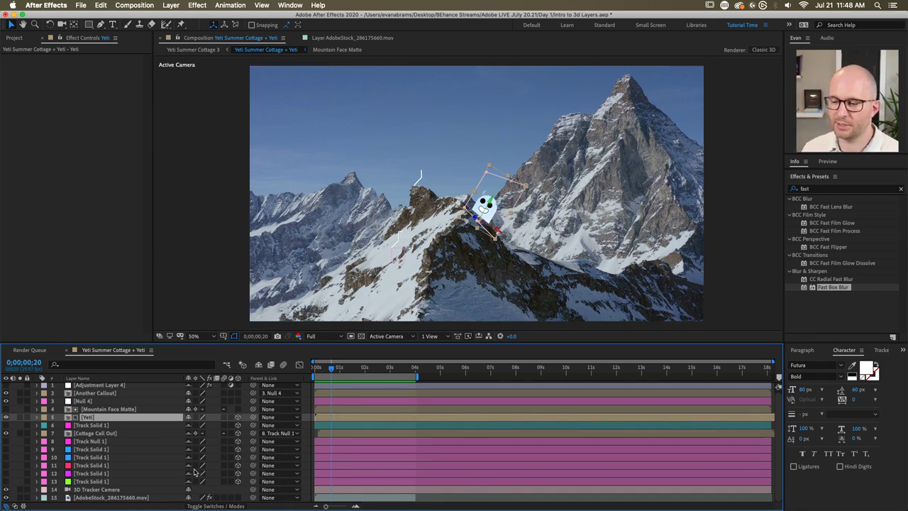
Step: Enable depth of field on the 3D Tracker Camera and preview the yeti
{"action": "left_click", "coordinate": [106, 491]}
{"action": "double_click", "coordinate": [109, 490]}
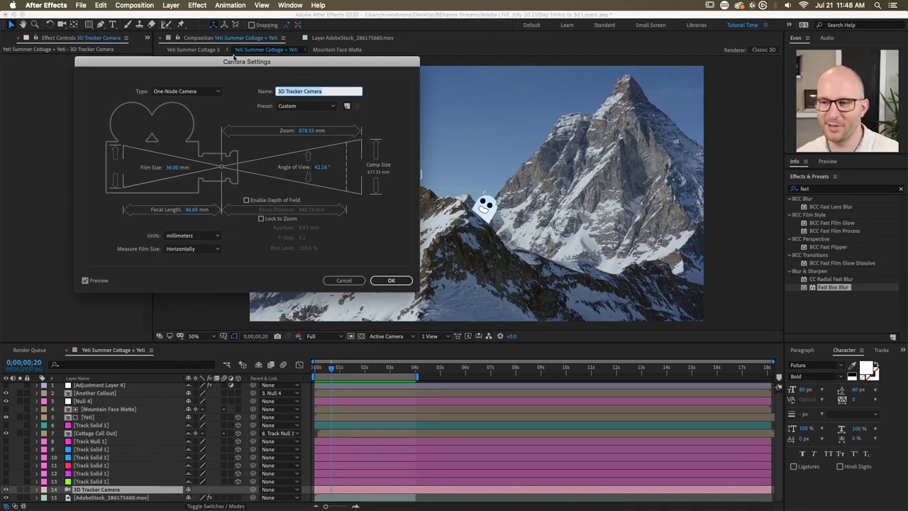
{"action": "left_click", "coordinate": [246, 200]}
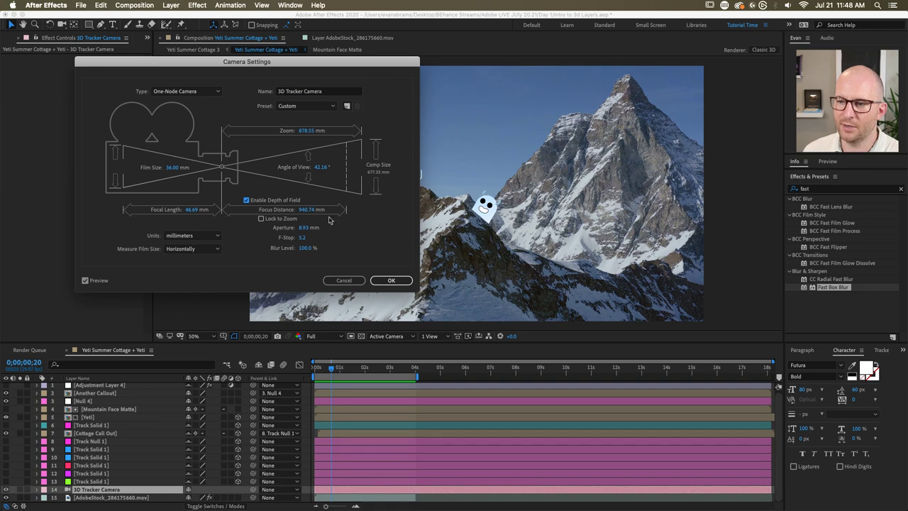
{"action": "left_click", "coordinate": [395, 281]}
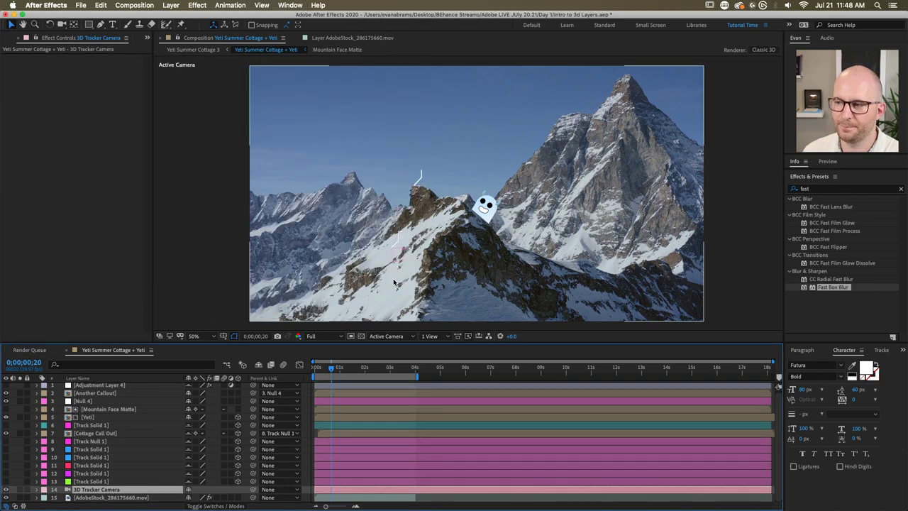
{"action": "scroll", "coordinate": [498, 230], "scroll_direction": "up", "scroll_amount": 3}
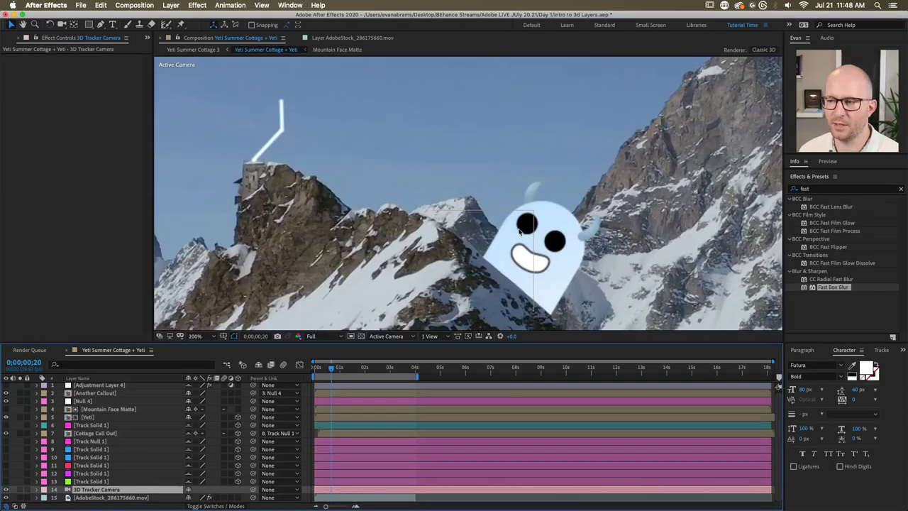
{"action": "scroll", "coordinate": [489, 224], "scroll_direction": "up", "scroll_amount": 2}
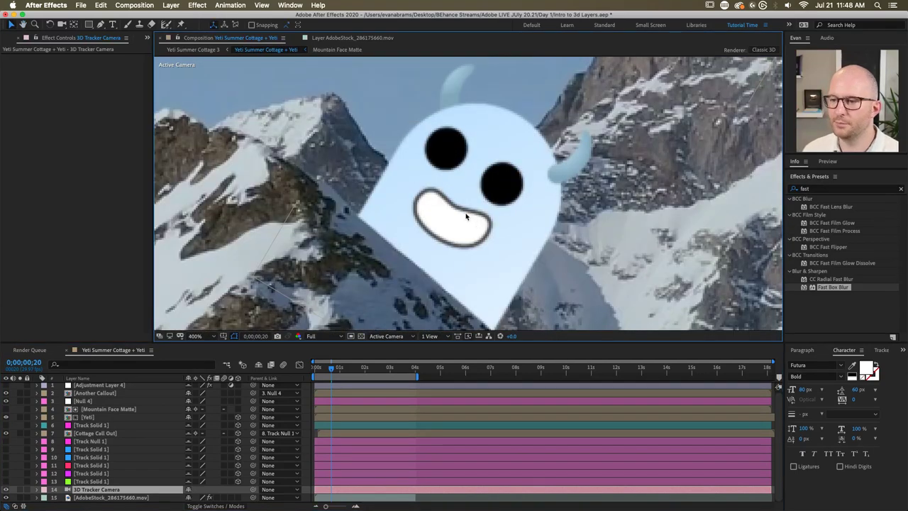
{"action": "key", "text": "space"}
{"action": "key", "text": "space"}
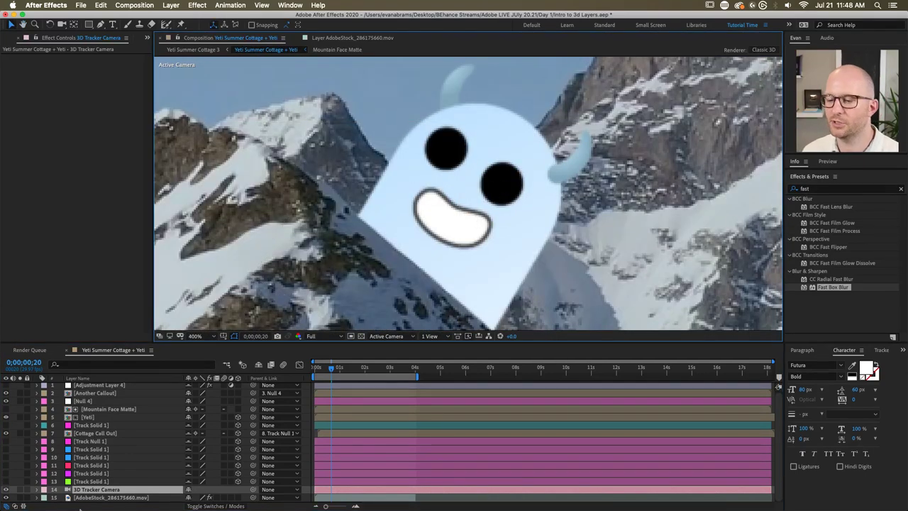
Step: Toggle the camera's depth of field off and back on to compare, keeping it enabled
{"action": "double_click", "coordinate": [169, 491]}
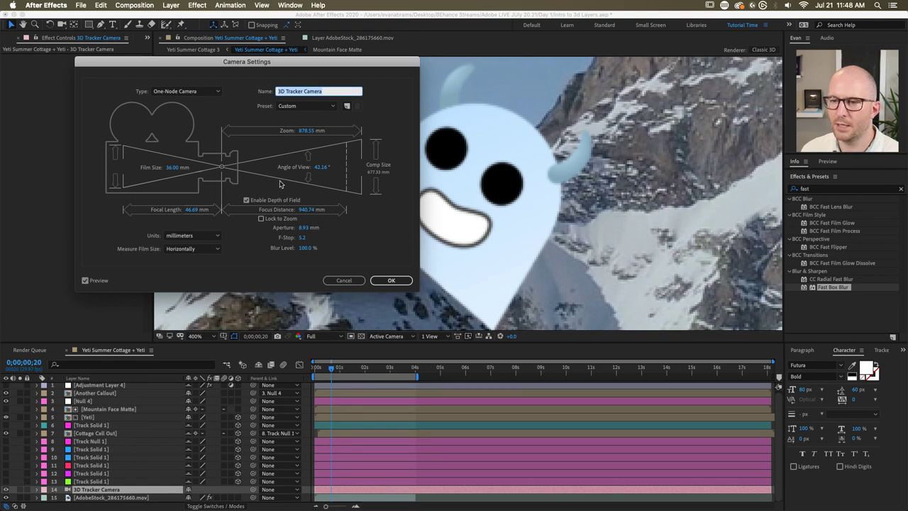
{"action": "left_click", "coordinate": [265, 201]}
{"action": "left_click", "coordinate": [264, 202]}
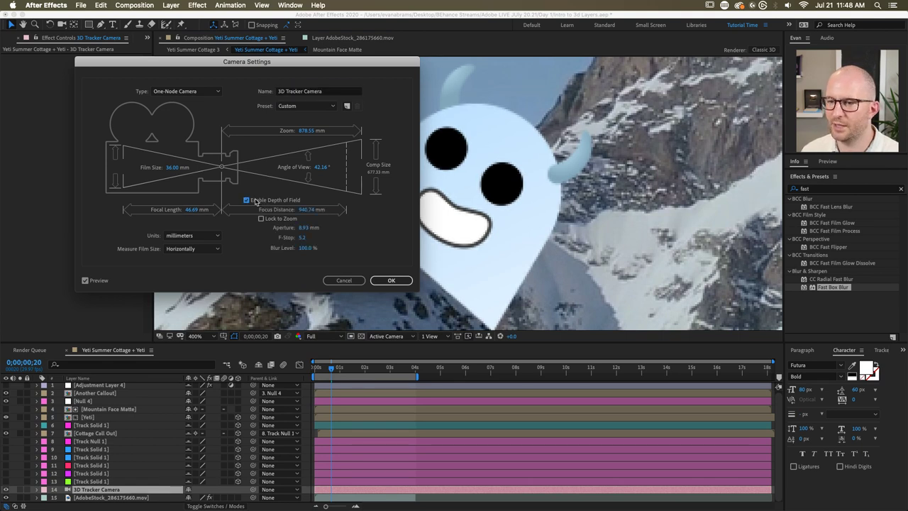
{"action": "left_click", "coordinate": [379, 278]}
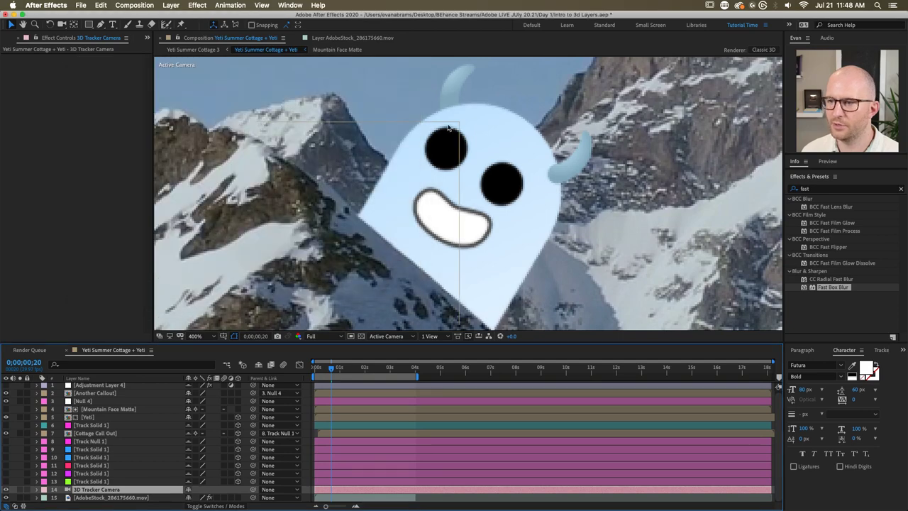
{"action": "scroll", "coordinate": [476, 120], "scroll_direction": "up", "scroll_amount": 2}
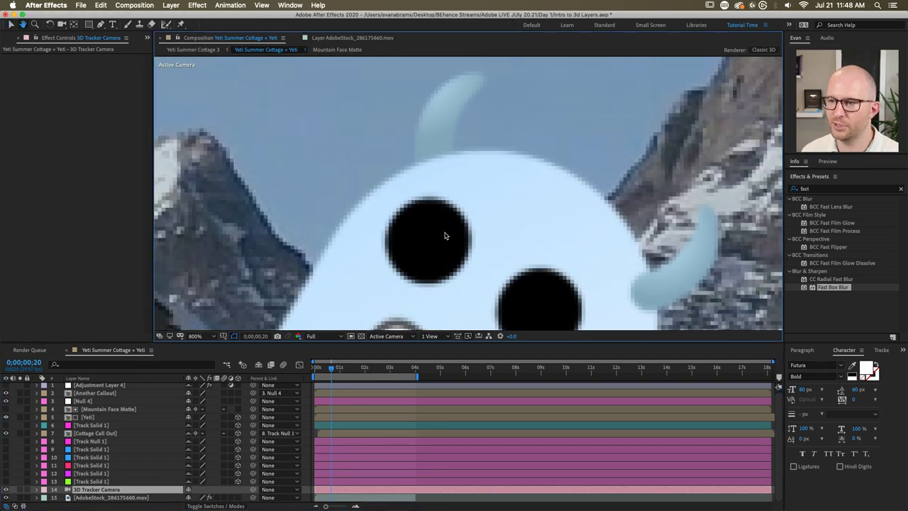
{"action": "scroll", "coordinate": [608, 237], "scroll_direction": "down", "scroll_amount": 3}
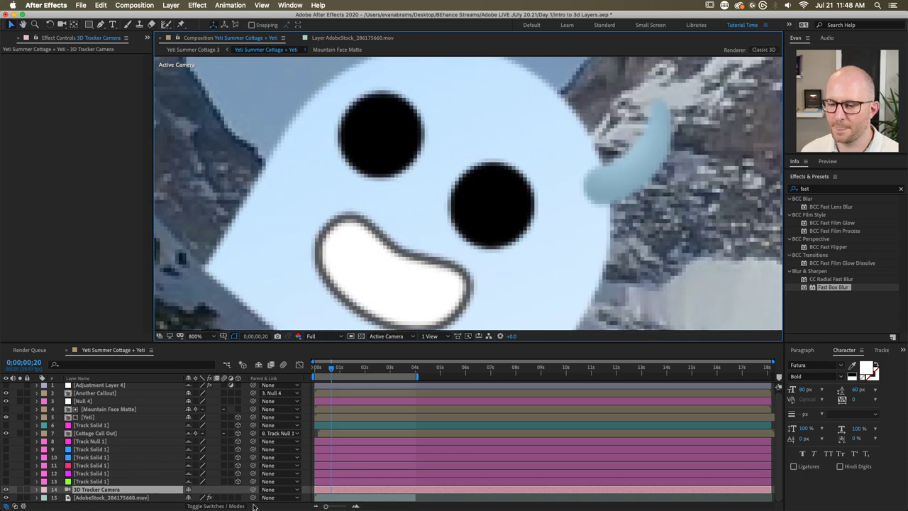
{"action": "double_click", "coordinate": [129, 491]}
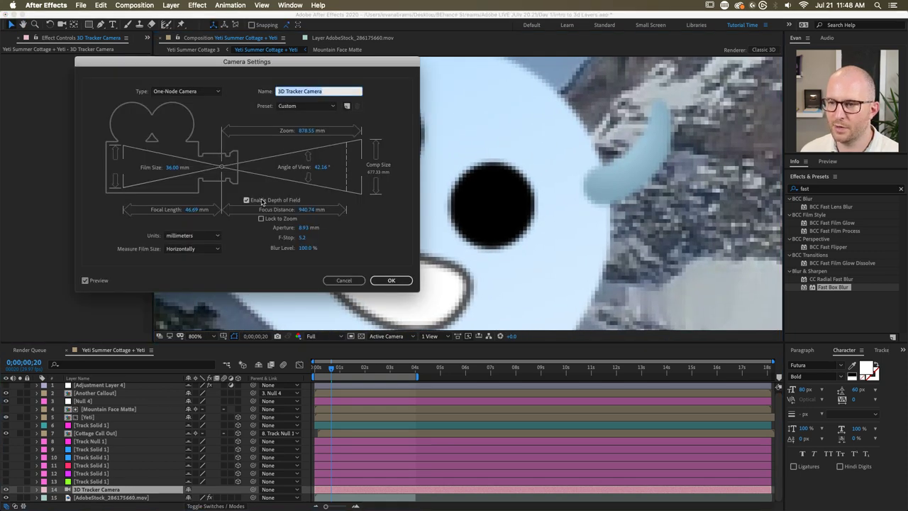
{"action": "left_click", "coordinate": [396, 280]}
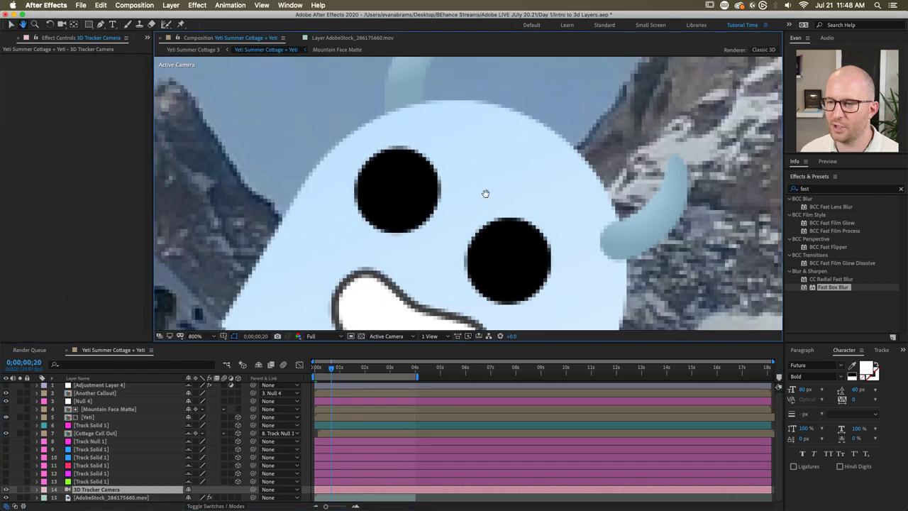
Step: Pan onto the yeti's mouth and turn the camera's depth of field on again
{"action": "left_click_drag", "start_coordinate": [295, 233], "coordinate": [439, 239]}
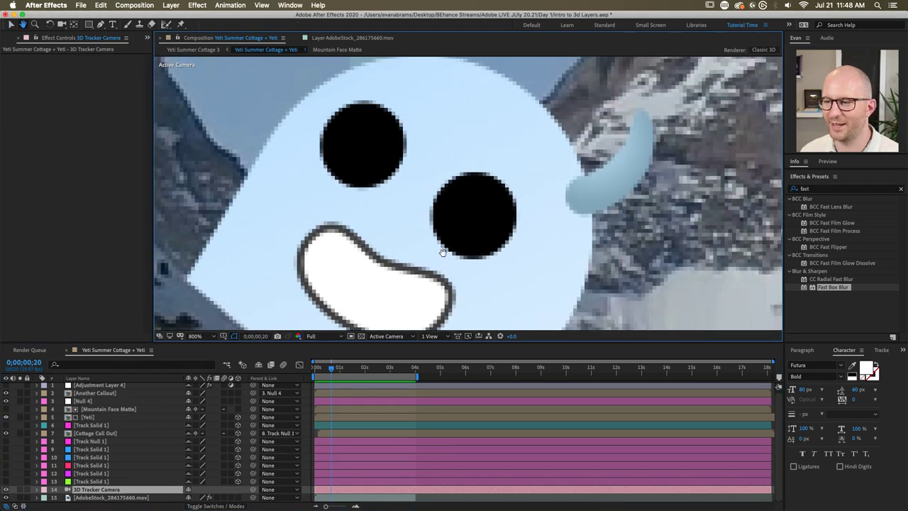
{"action": "key", "text": "v"}
{"action": "double_click", "coordinate": [163, 491]}
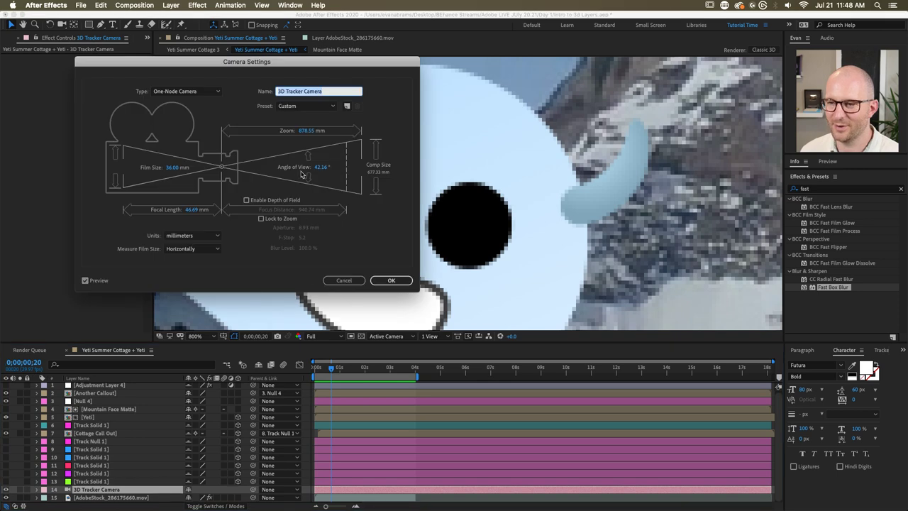
{"action": "left_click", "coordinate": [277, 202]}
{"action": "left_click", "coordinate": [391, 280]}
{"action": "scroll", "coordinate": [408, 291], "scroll_direction": "down", "scroll_amount": 5}
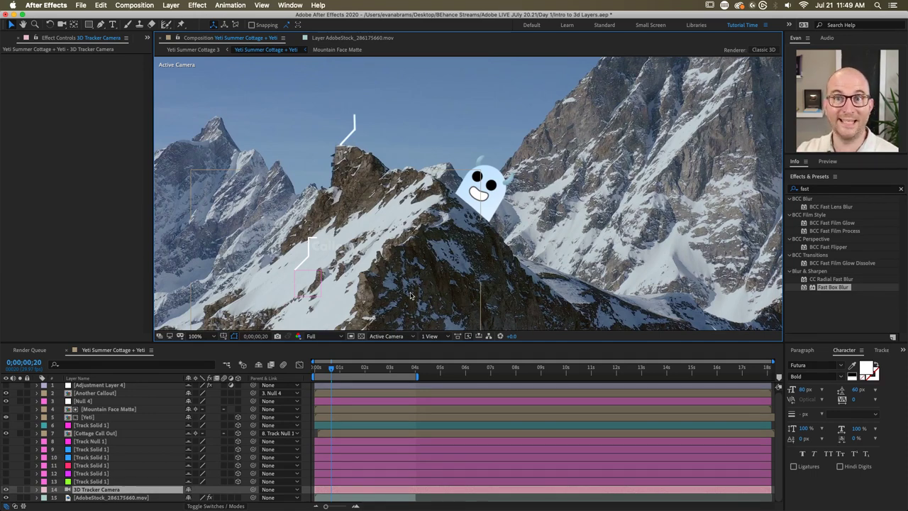
Step: Uncheck Enable Depth of Field in the 3D Tracker Camera settings, then select the Yeti layer
{"action": "double_click", "coordinate": [393, 492]}
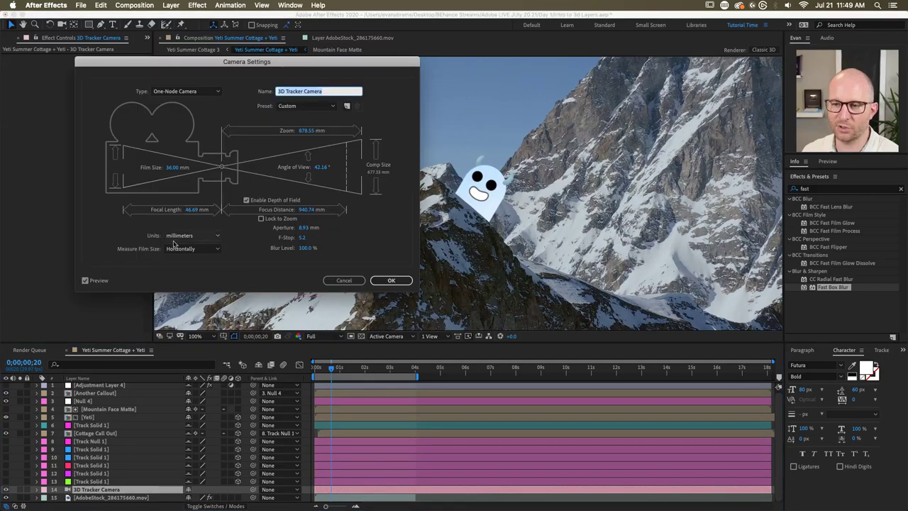
{"action": "left_click", "coordinate": [387, 280]}
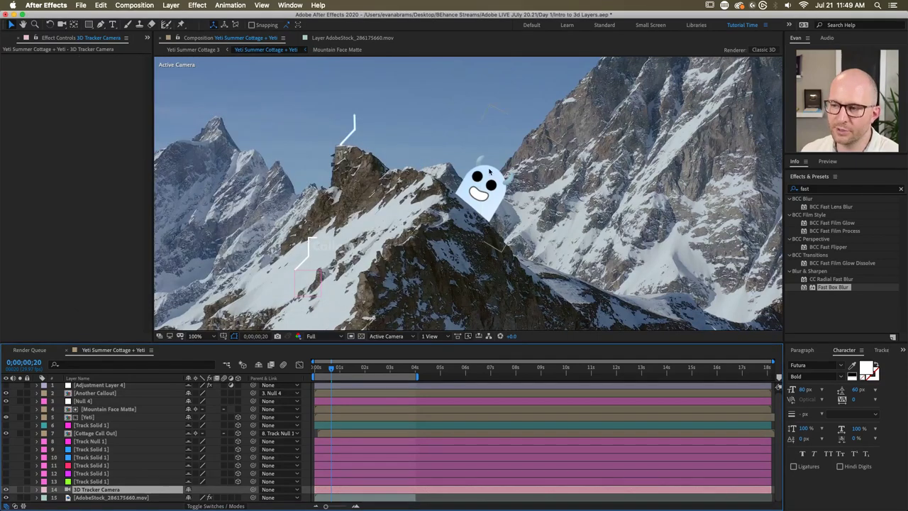
{"action": "double_click", "coordinate": [160, 489]}
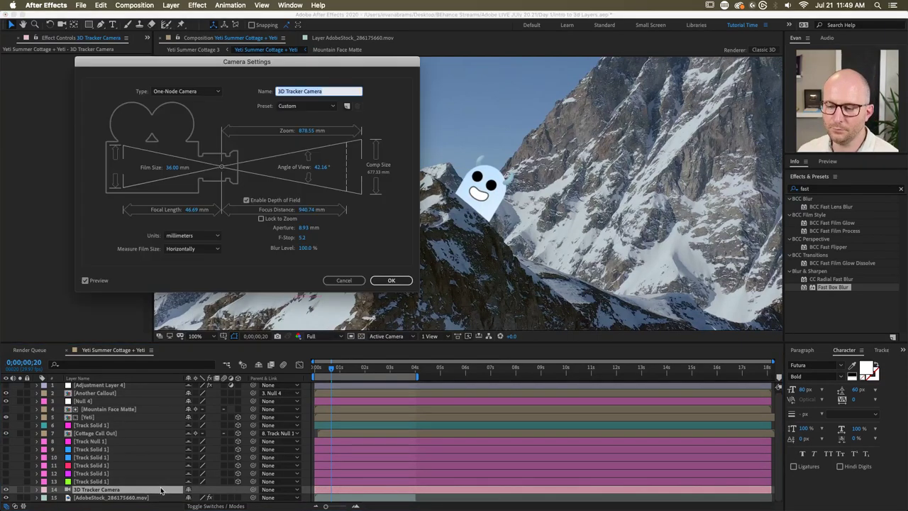
{"action": "left_click", "coordinate": [257, 202]}
{"action": "left_click", "coordinate": [381, 279]}
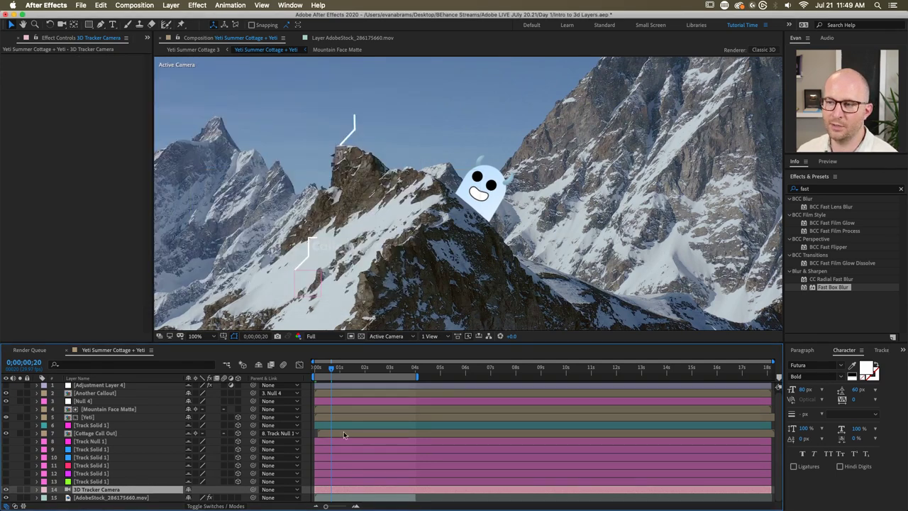
{"action": "left_click", "coordinate": [102, 418]}
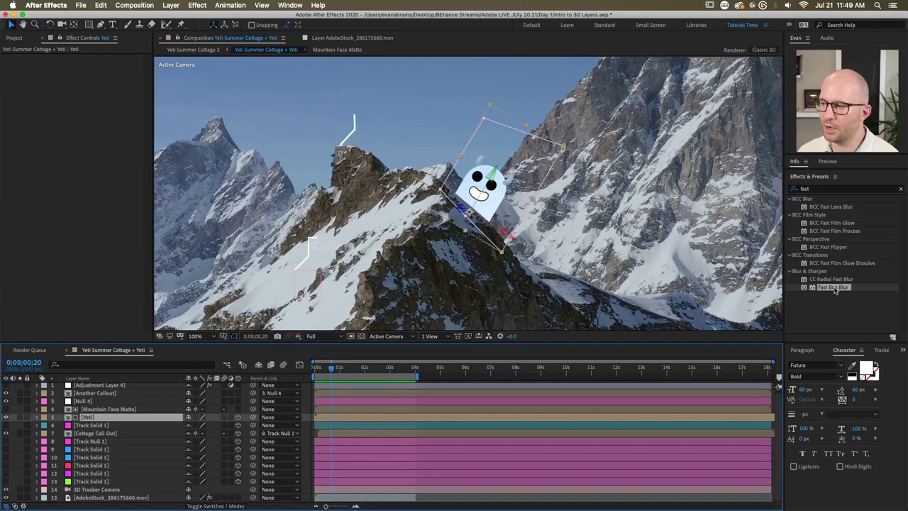
Step: Search 'lens' in Effects & Presets and apply Camera Lens Blur to the Yeti layer
{"action": "left_click", "coordinate": [824, 196]}
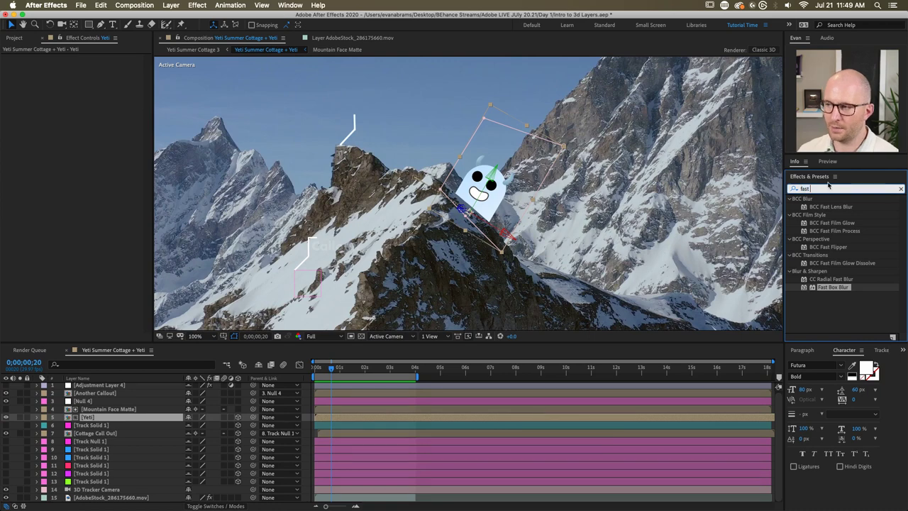
{"action": "left_click", "coordinate": [825, 188]}
{"action": "double_click", "coordinate": [825, 189]}
{"action": "type", "text": "In"}
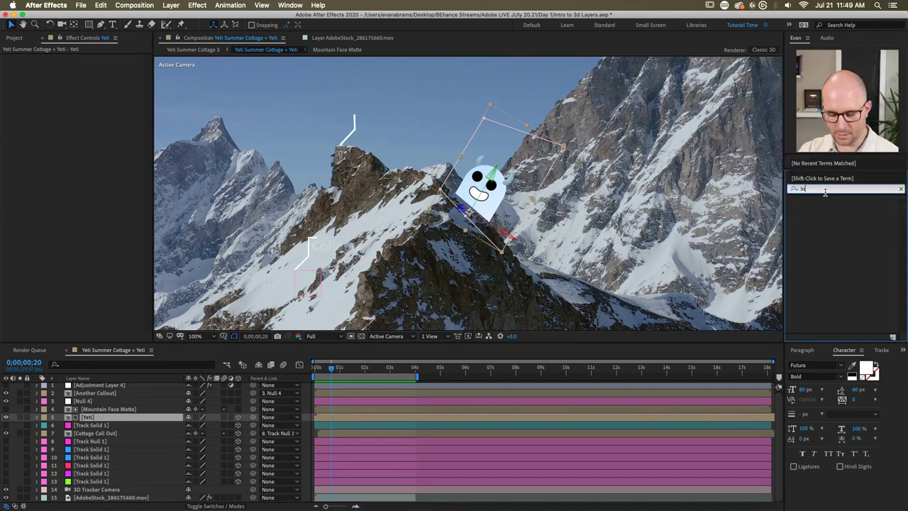
{"action": "type", "text": "s"}
{"action": "key", "text": "BackSpace"}
{"action": "key", "text": "BackSpace"}
{"action": "type", "text": "ens"}
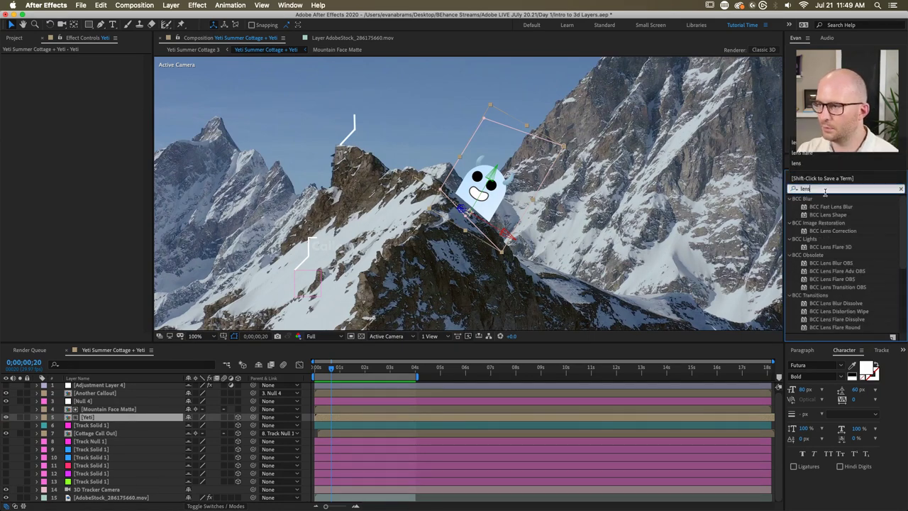
{"action": "scroll", "coordinate": [871, 291], "scroll_direction": "down", "scroll_amount": 5}
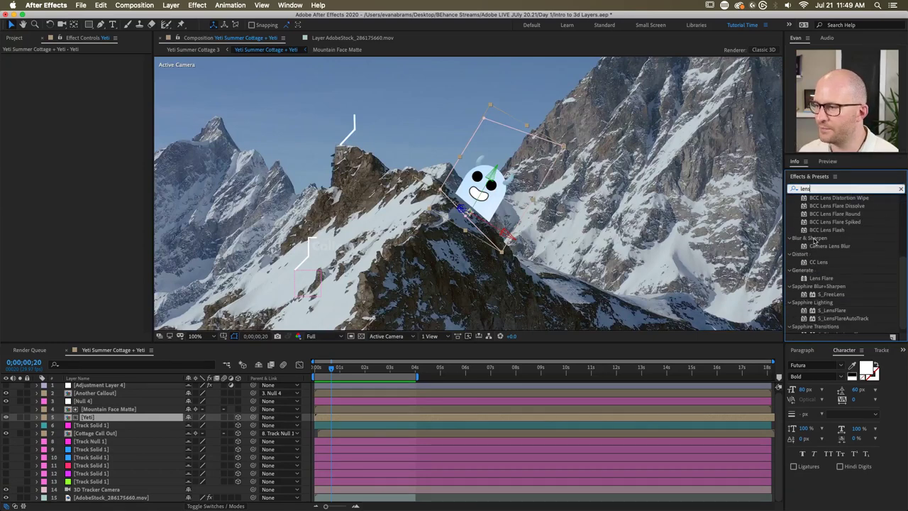
{"action": "scroll", "coordinate": [862, 285], "scroll_direction": "down", "scroll_amount": 1}
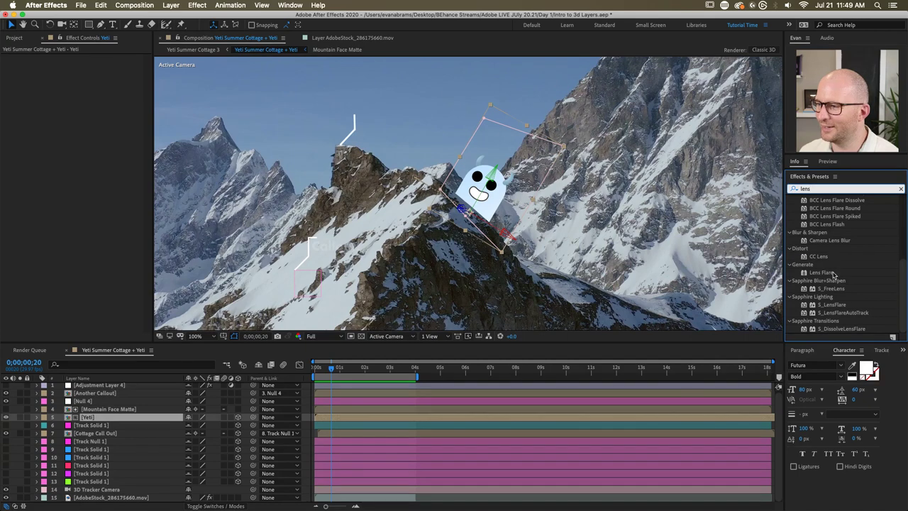
{"action": "left_click", "coordinate": [826, 242]}
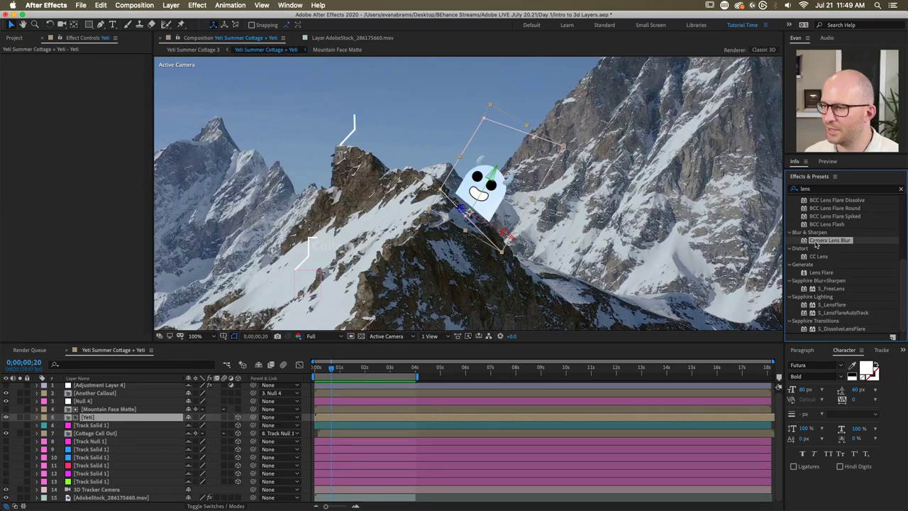
{"action": "left_click_drag", "start_coordinate": [816, 244], "coordinate": [129, 424]}
Step: Set the Mountain Face Matte's Camera Lens Blur radius to 2
{"action": "scroll", "coordinate": [468, 160], "scroll_direction": "up", "scroll_amount": 2}
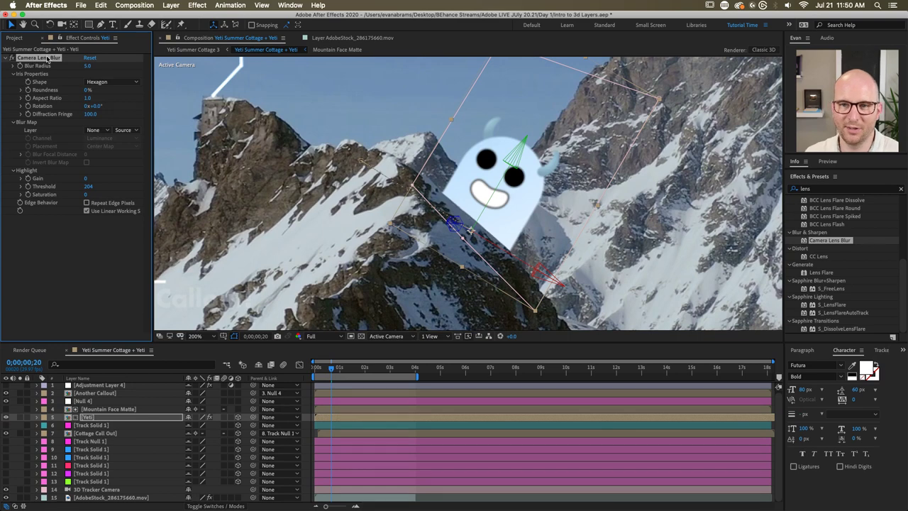
{"action": "left_click", "coordinate": [98, 409]}
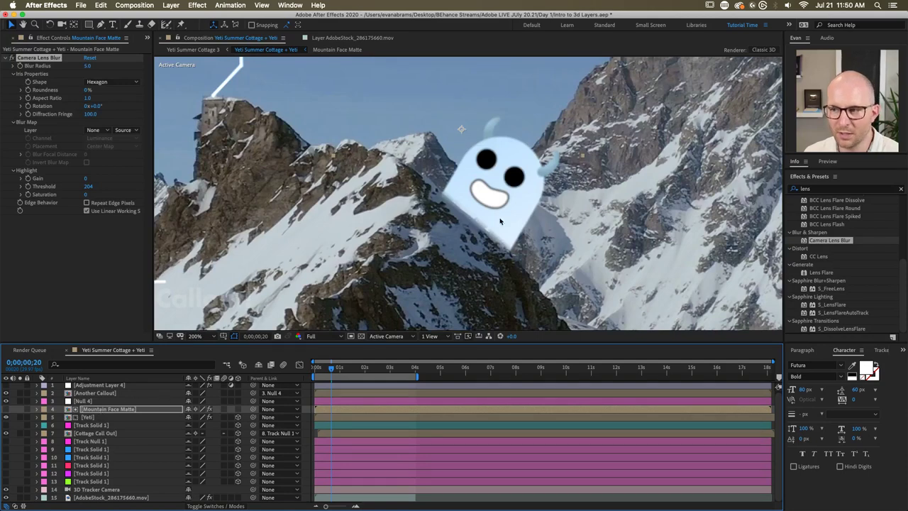
{"action": "scroll", "coordinate": [481, 234], "scroll_direction": "up", "scroll_amount": 2}
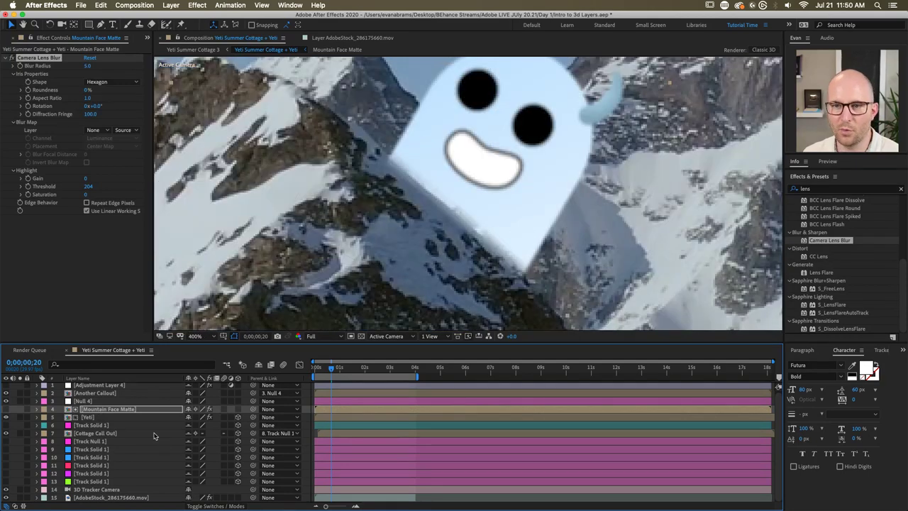
{"action": "left_click", "coordinate": [85, 65]}
{"action": "left_click", "coordinate": [86, 65]}
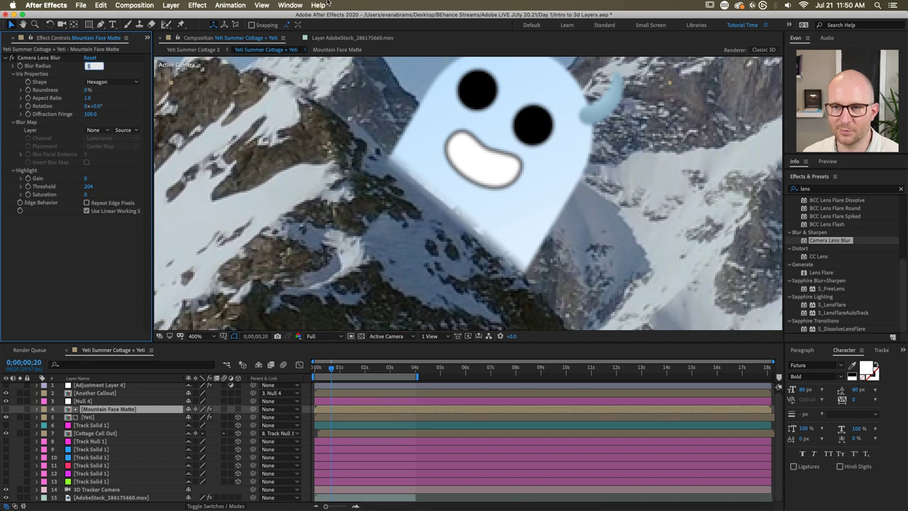
{"action": "type", "text": "2"}
{"action": "key", "text": "Return"}
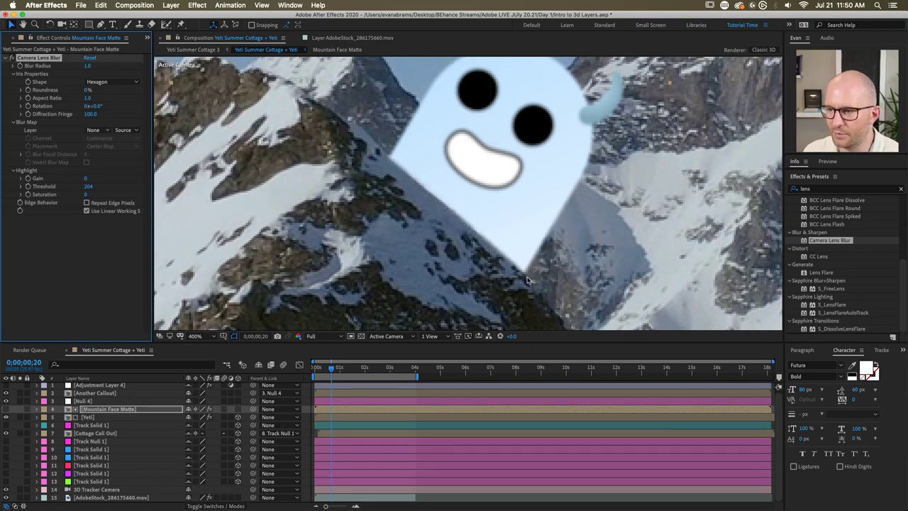
Step: Set the Yeti's Blur Radius to 1, then 4, with the viewer at 200%
{"action": "left_click", "coordinate": [355, 417]}
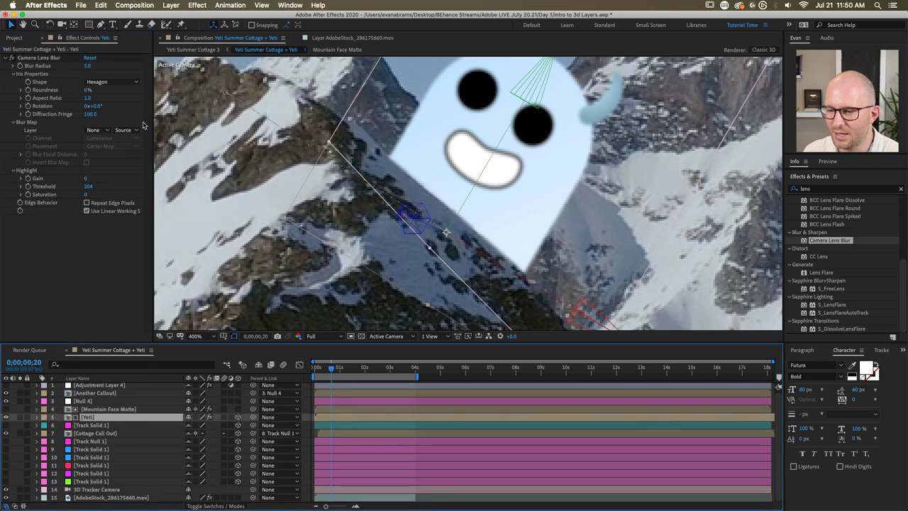
{"action": "left_click", "coordinate": [87, 65]}
{"action": "type", "text": "1"}
{"action": "key", "text": "Return"}
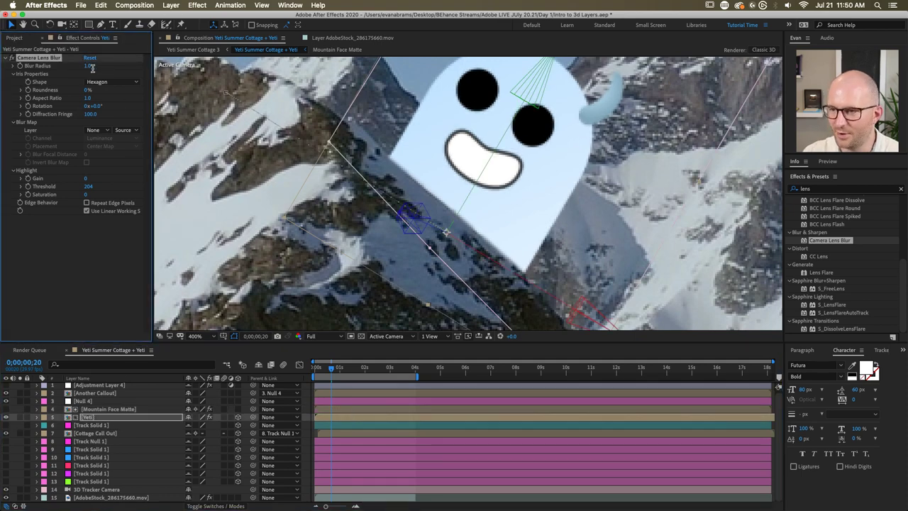
{"action": "key", "text": "comma"}
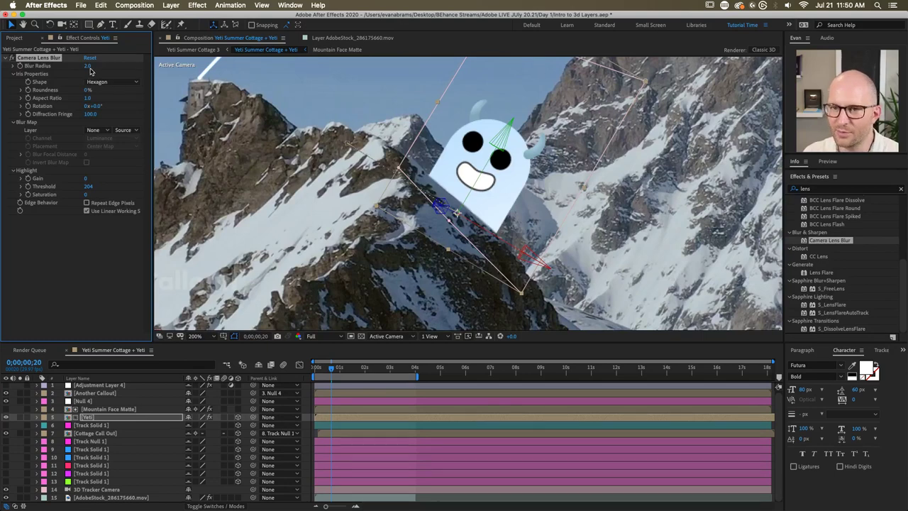
{"action": "left_click", "coordinate": [88, 66]}
{"action": "type", "text": "4"}
{"action": "key", "text": "Return"}
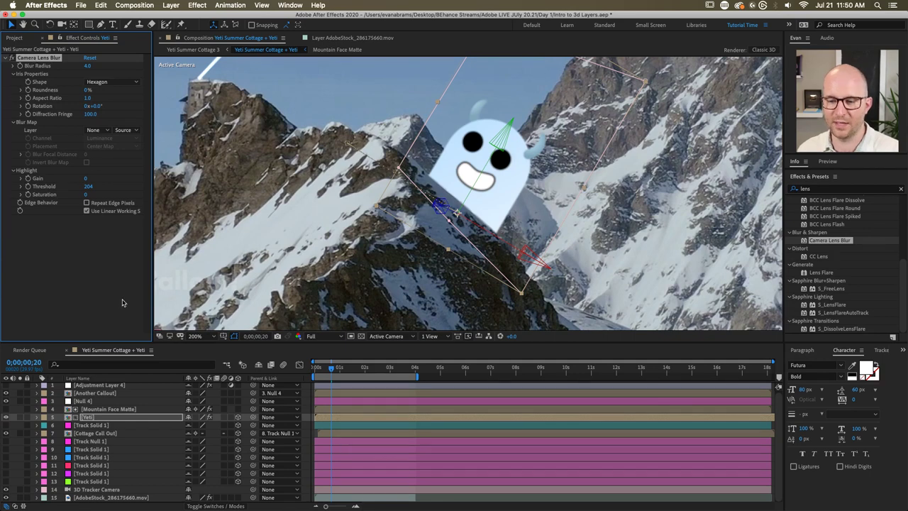
{"action": "left_click", "coordinate": [135, 409]}
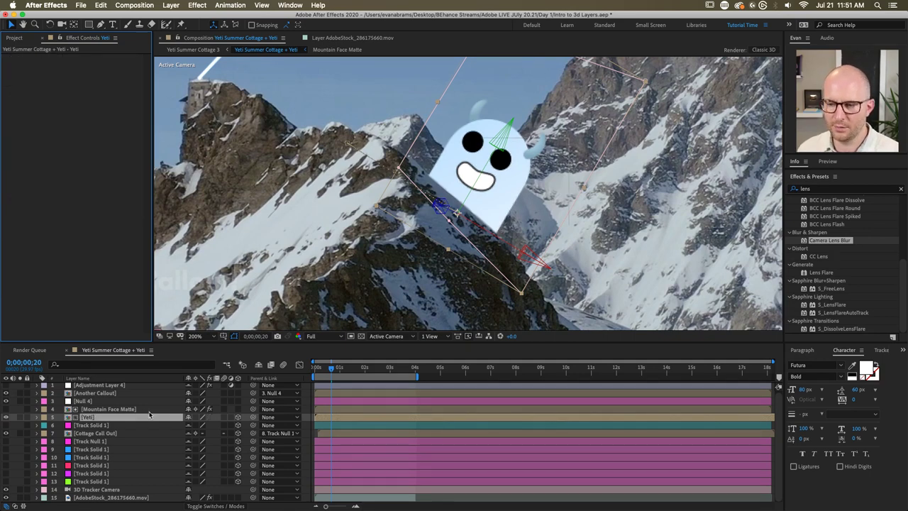
Step: Delete Camera Lens Blur from the Mountain Face Matte and move to 0;00;01;16
{"action": "left_click", "coordinate": [57, 56]}
{"action": "key", "text": "Delete"}
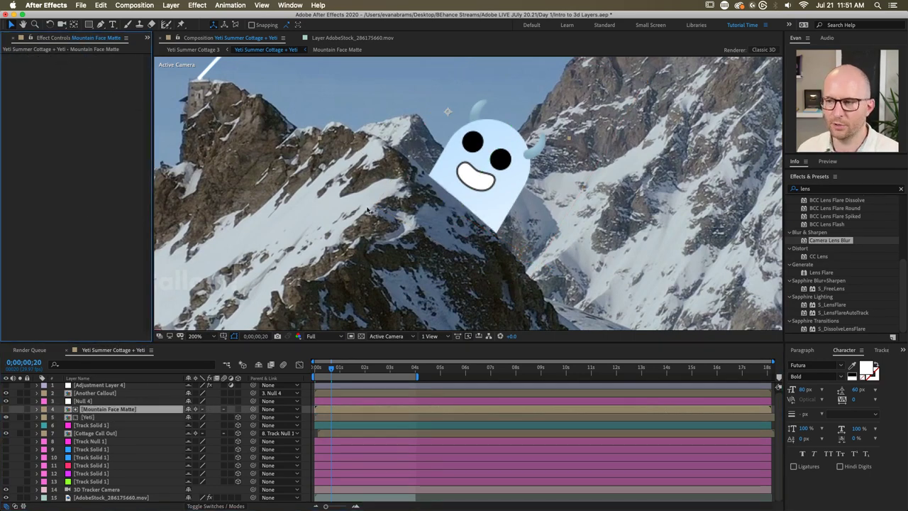
{"action": "left_click", "coordinate": [355, 369]}
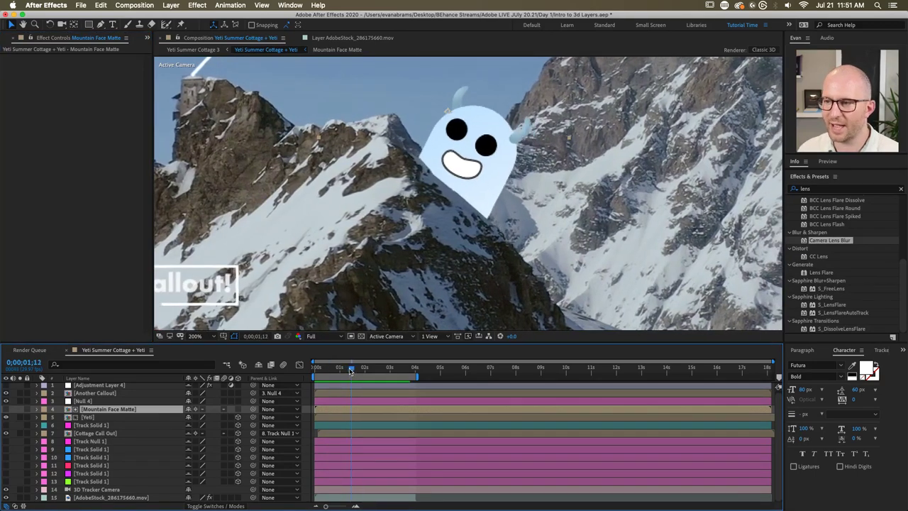
{"action": "left_click_drag", "start_coordinate": [355, 371], "coordinate": [353, 371]}
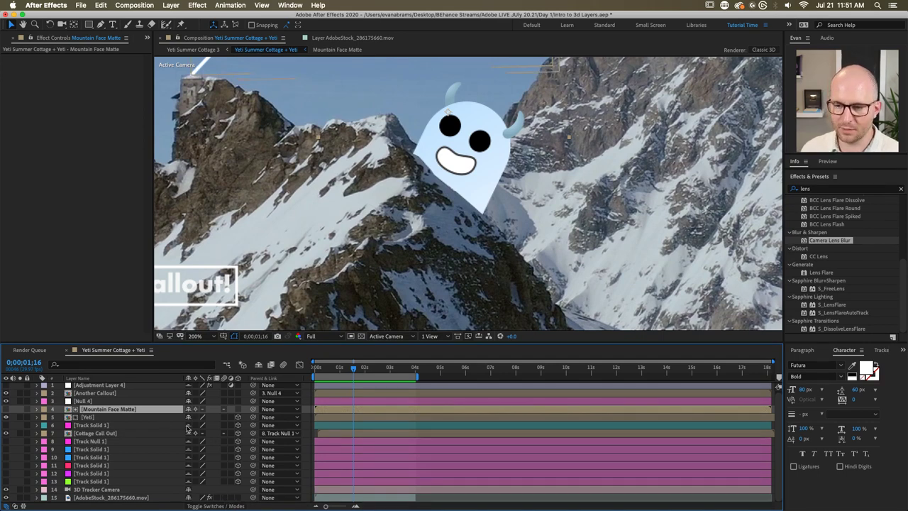
Step: Enable motion blur on the Yeti layer, reveal its Position, and scrub to watch it move
{"action": "left_click", "coordinate": [126, 417]}
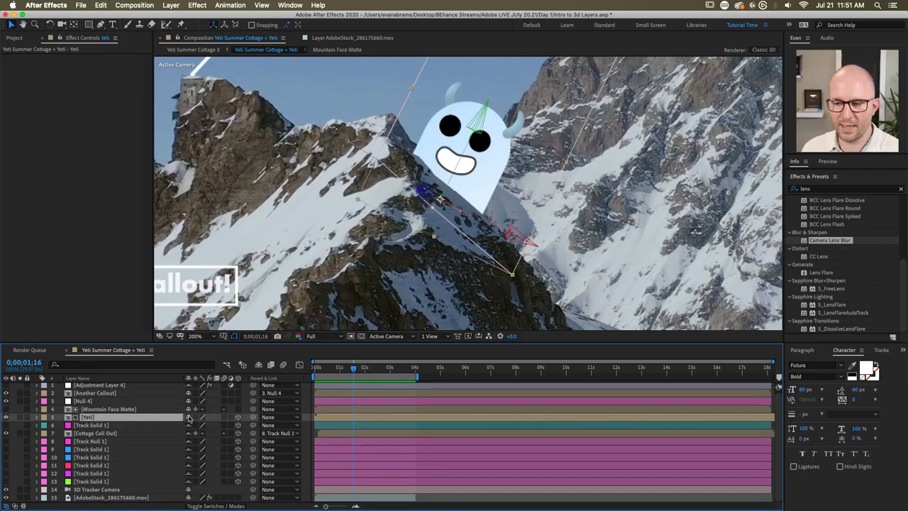
{"action": "left_click", "coordinate": [128, 410]}
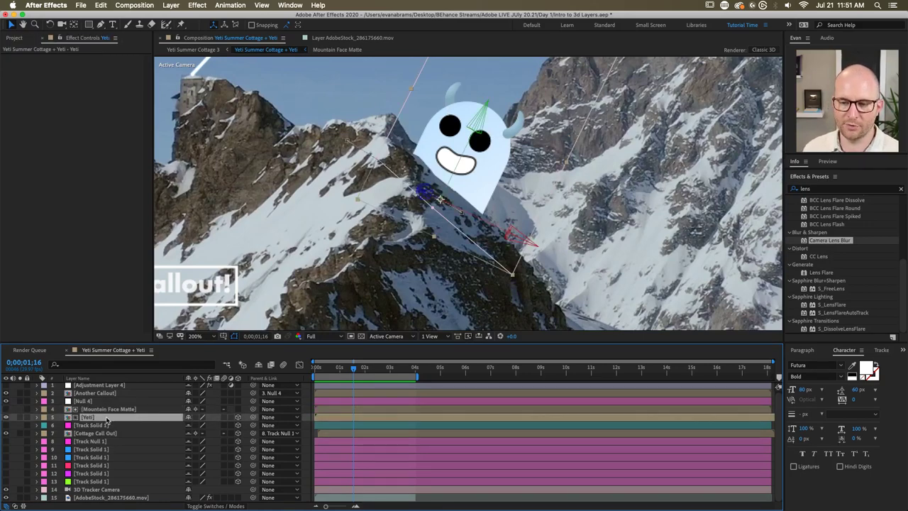
{"action": "left_click", "coordinate": [105, 418]}
{"action": "left_click", "coordinate": [224, 419]}
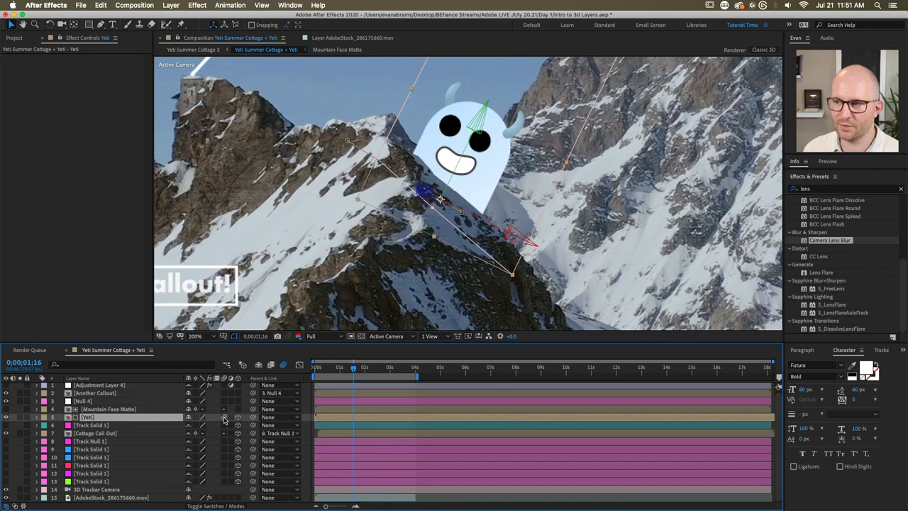
{"action": "key", "text": "p"}
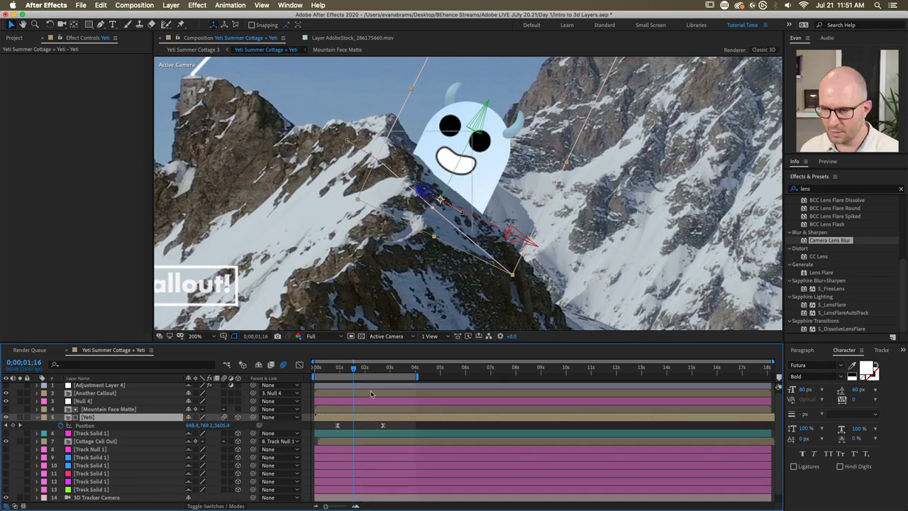
{"action": "left_click", "coordinate": [348, 372]}
{"action": "left_click_drag", "start_coordinate": [348, 372], "coordinate": [359, 374]}
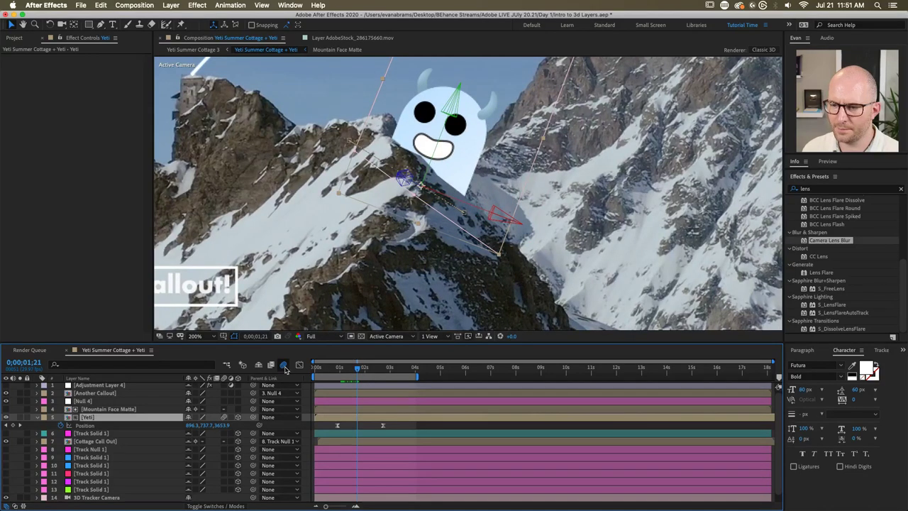
Step: Toggle composition motion blur off and on, zoom in on the yeti, and scrub to 0;00;01;26
{"action": "left_click", "coordinate": [285, 366]}
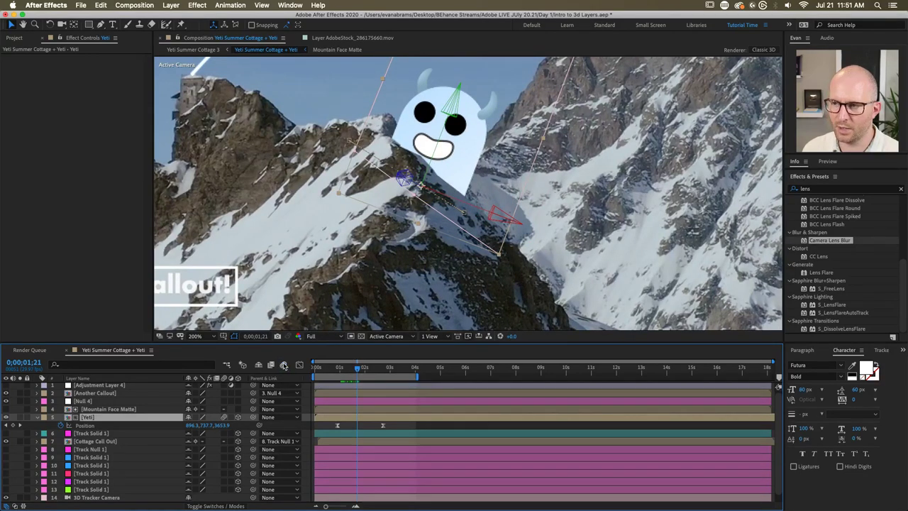
{"action": "left_click", "coordinate": [285, 366]}
{"action": "scroll", "coordinate": [443, 173], "scroll_direction": "up", "scroll_amount": 2}
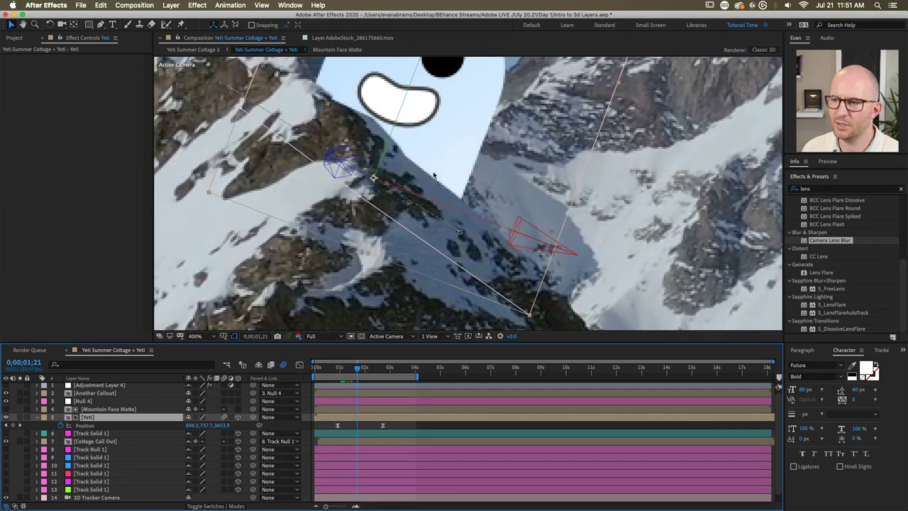
{"action": "left_click_drag", "start_coordinate": [446, 118], "coordinate": [485, 315]}
{"action": "key", "text": "v"}
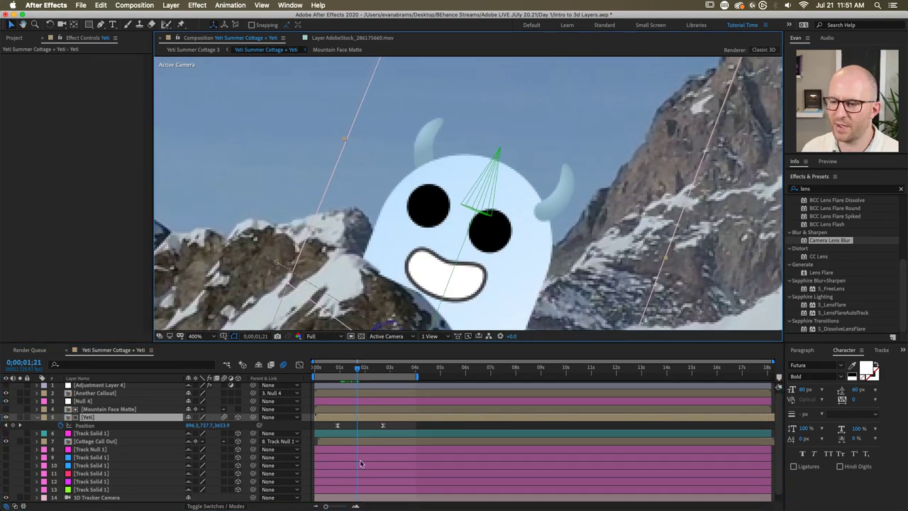
{"action": "left_click_drag", "start_coordinate": [358, 367], "coordinate": [362, 370]}
Step: Set the composition's Advanced Shutter Angle to 180 and return the viewer to 200%
{"action": "left_click", "coordinate": [764, 50]}
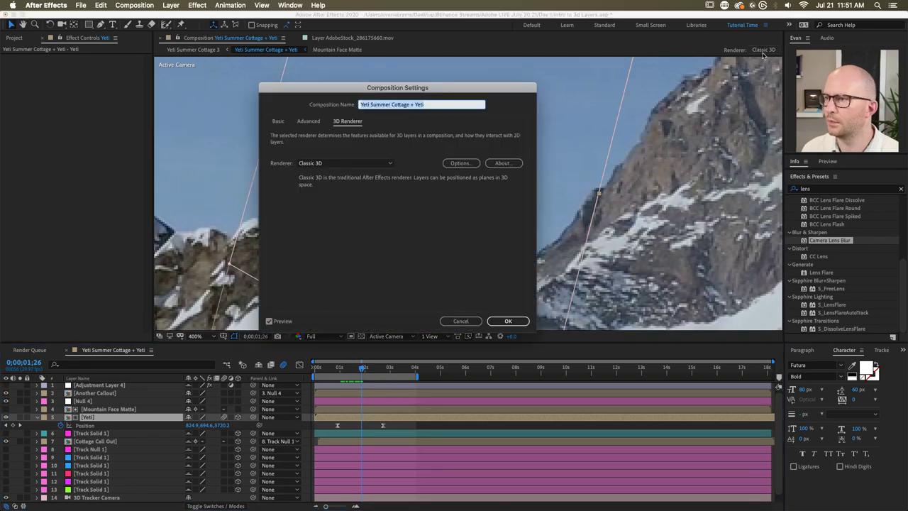
{"action": "left_click", "coordinate": [309, 122]}
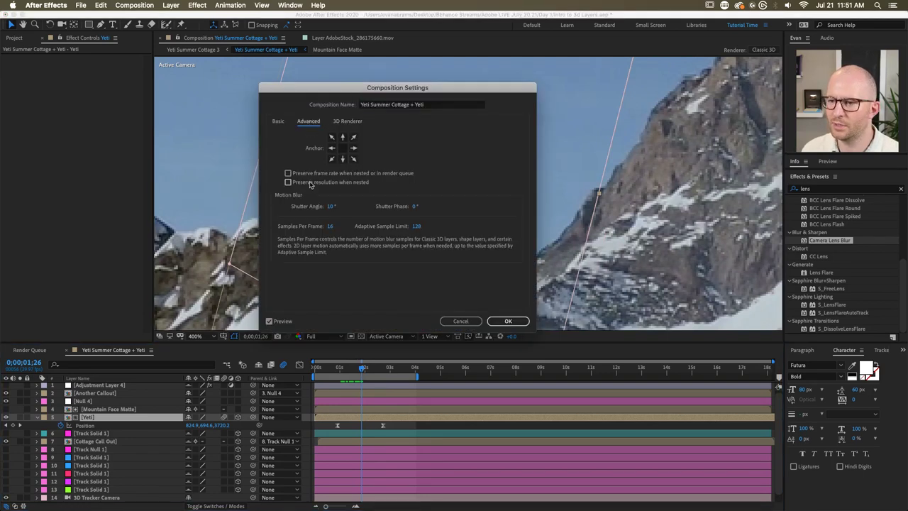
{"action": "left_click", "coordinate": [332, 205]}
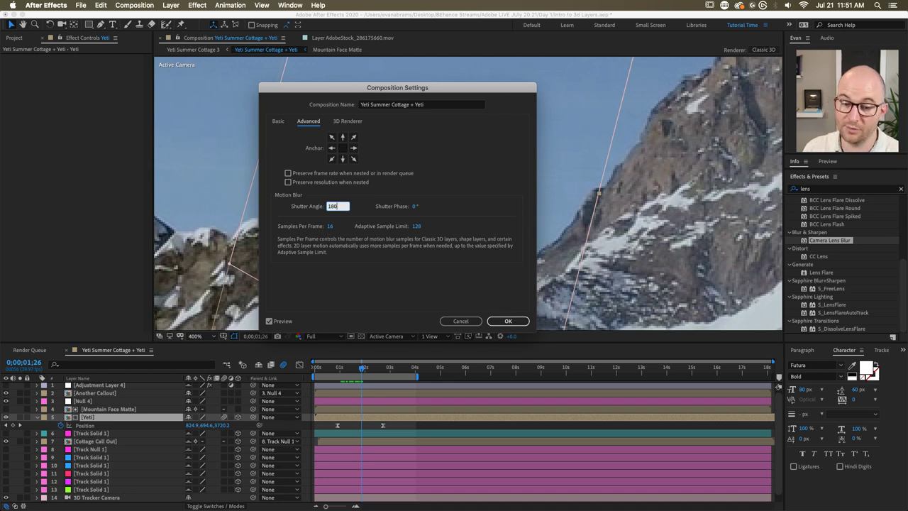
{"action": "type", "text": "180"}
{"action": "left_click", "coordinate": [523, 323]}
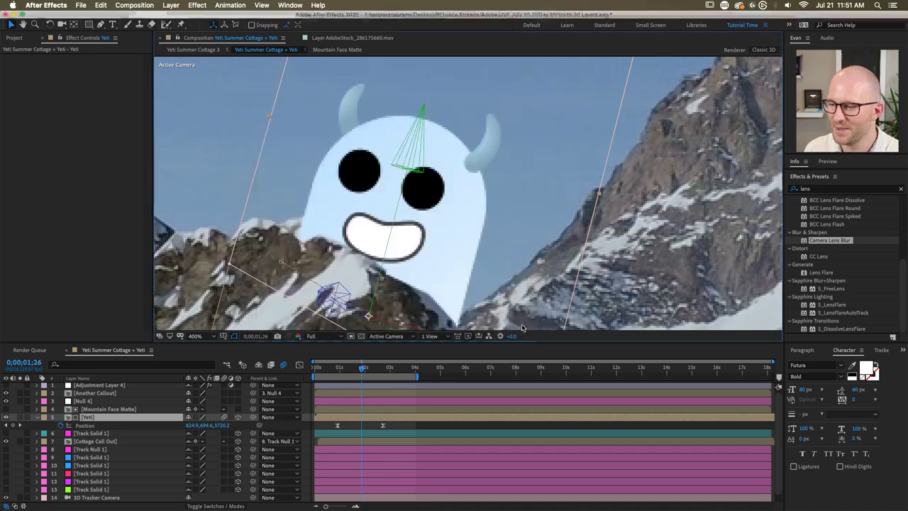
{"action": "key", "text": "comma"}
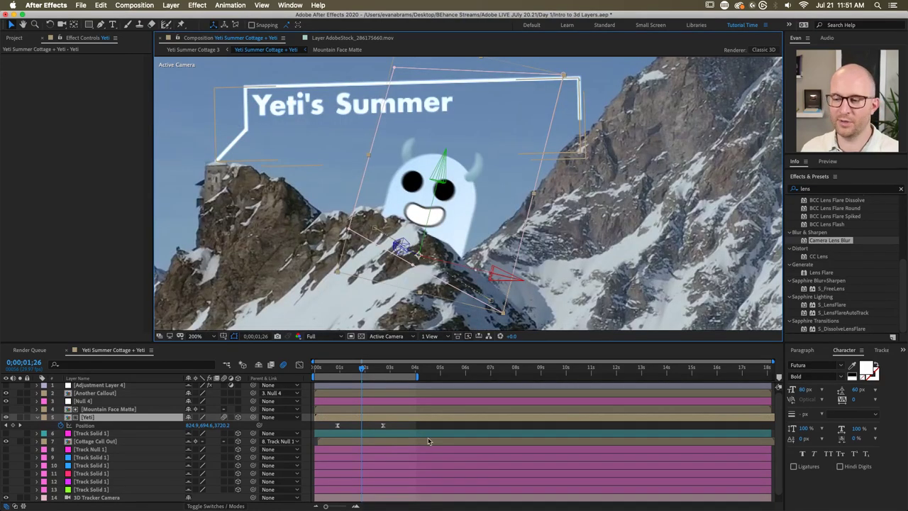
{"action": "scroll", "coordinate": [386, 433], "scroll_direction": "down", "scroll_amount": 1}
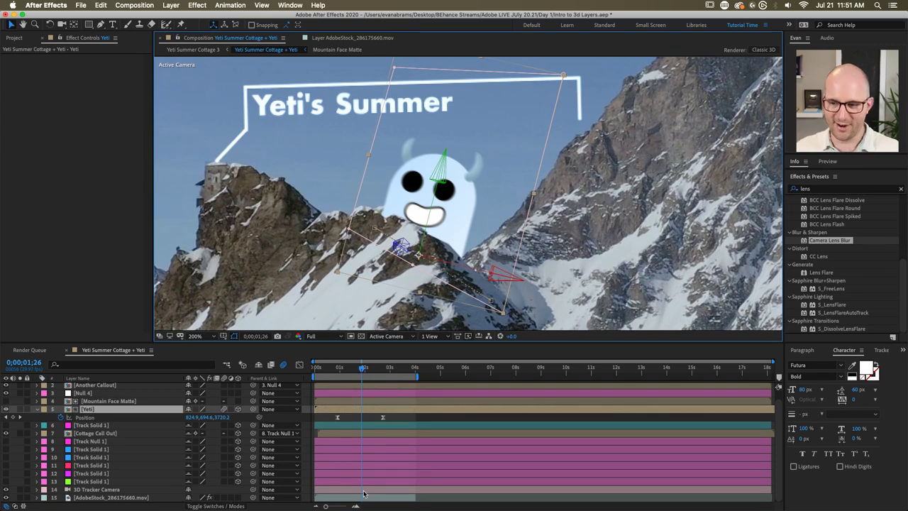
{"action": "double_click", "coordinate": [364, 490]}
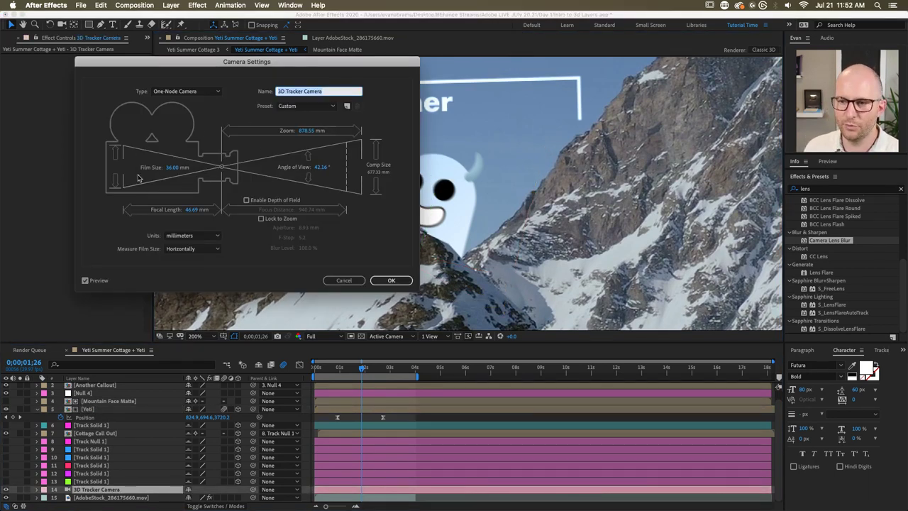
{"action": "left_click", "coordinate": [344, 279]}
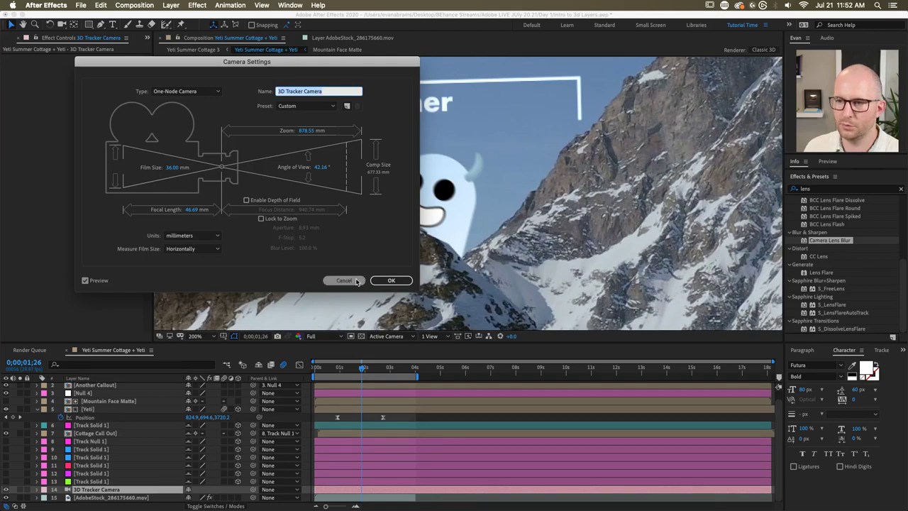
{"action": "left_click", "coordinate": [357, 280]}
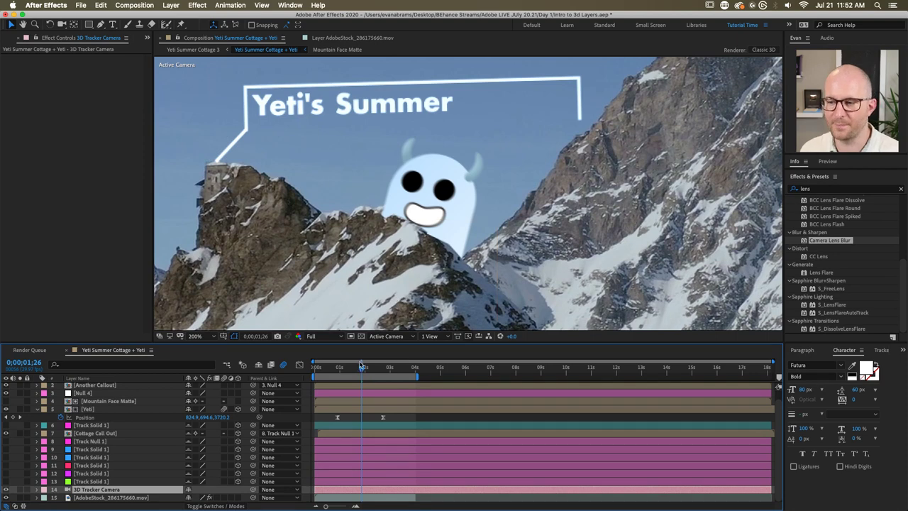
{"action": "left_click_drag", "start_coordinate": [362, 366], "coordinate": [301, 373]}
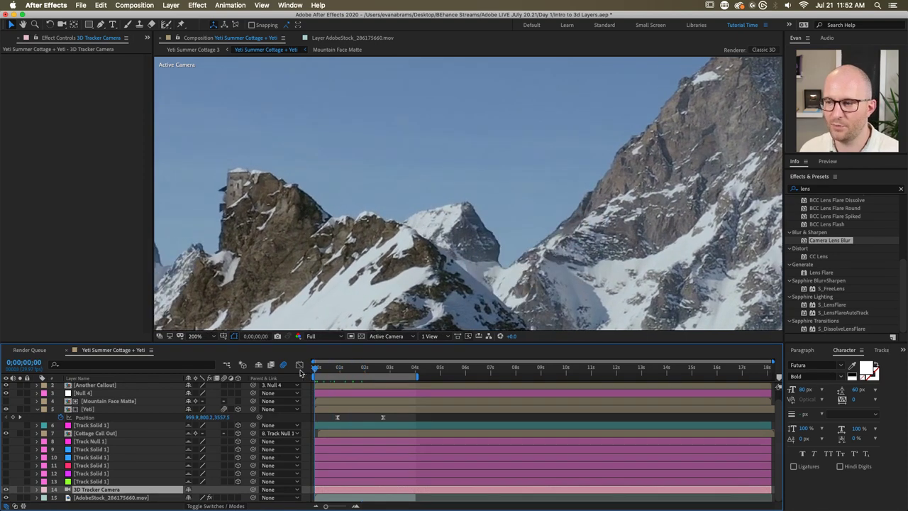
{"action": "key", "text": "space"}
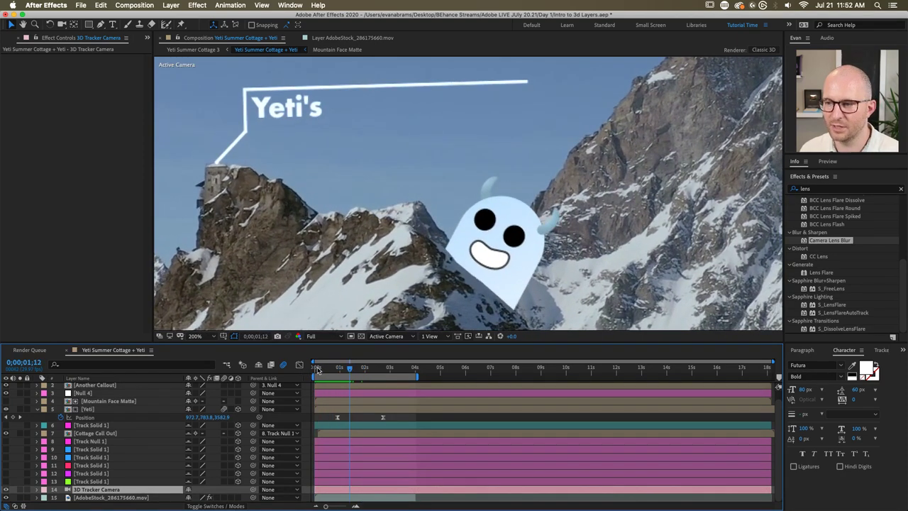
{"action": "left_click_drag", "start_coordinate": [318, 370], "coordinate": [363, 371]}
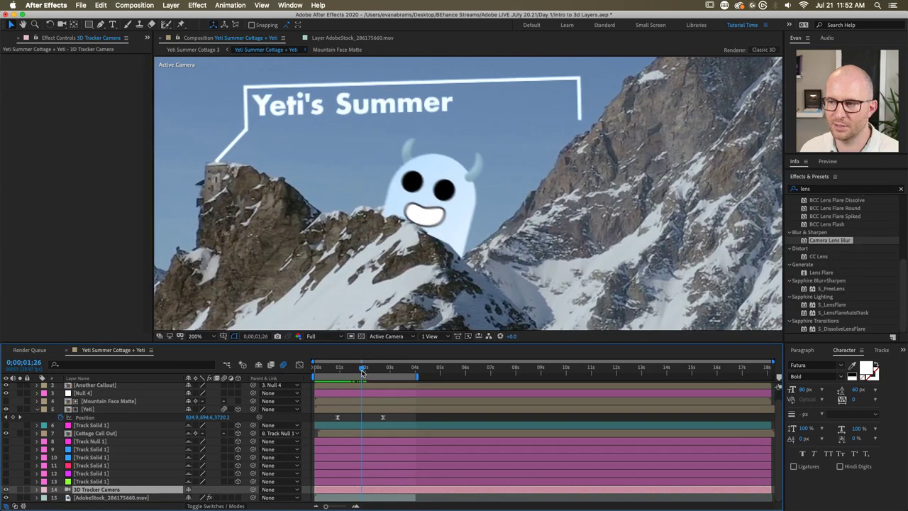
{"action": "key", "text": "comma"}
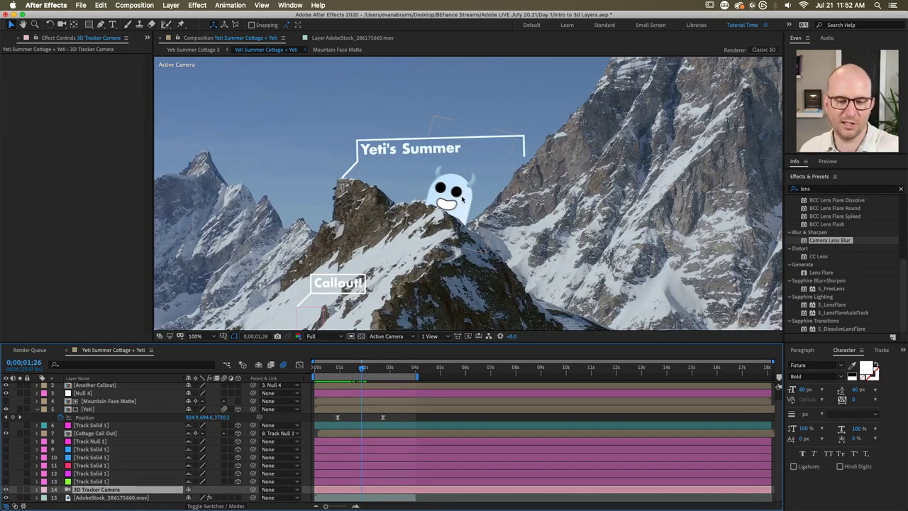
{"action": "key", "text": "space"}
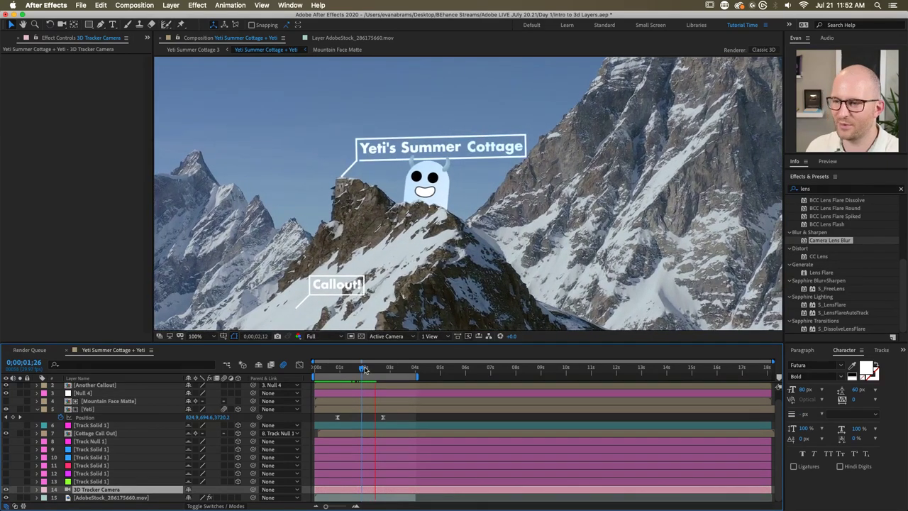
{"action": "mouse_move", "coordinate": [364, 370]}
{"action": "left_mouse_down"}
{"action": "mouse_move", "coordinate": [354, 370]}
{"action": "mouse_move", "coordinate": [364, 370]}
{"action": "left_mouse_up"}
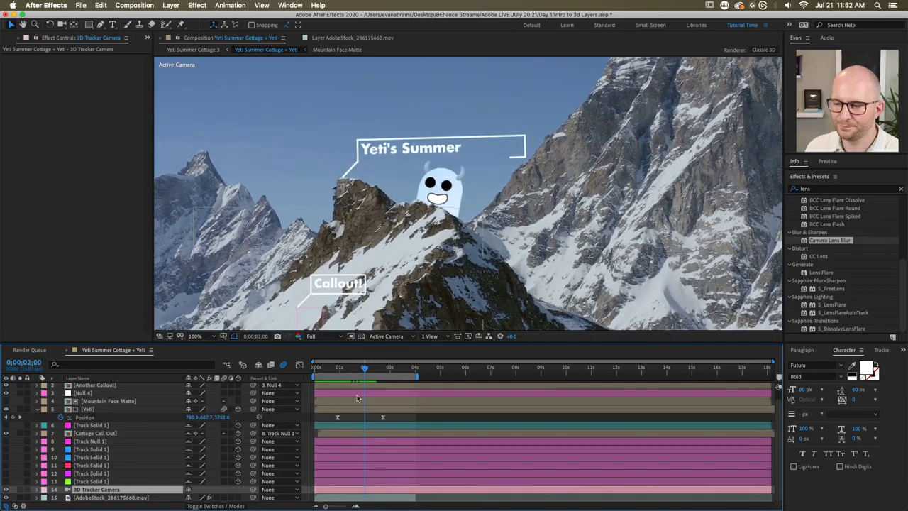
Step: Inside the Mountain Face Matte precomp, enable motion blur on its three shape layers
{"action": "double_click", "coordinate": [106, 402]}
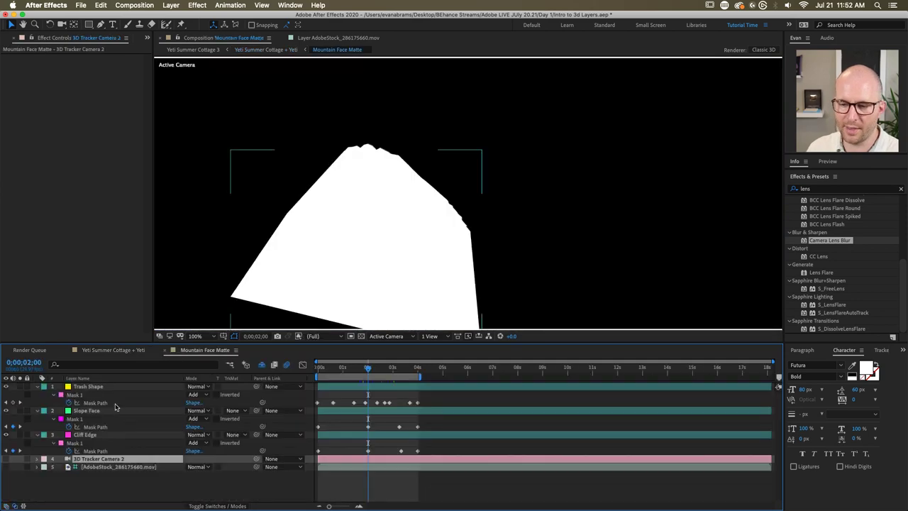
{"action": "key", "text": "F4"}
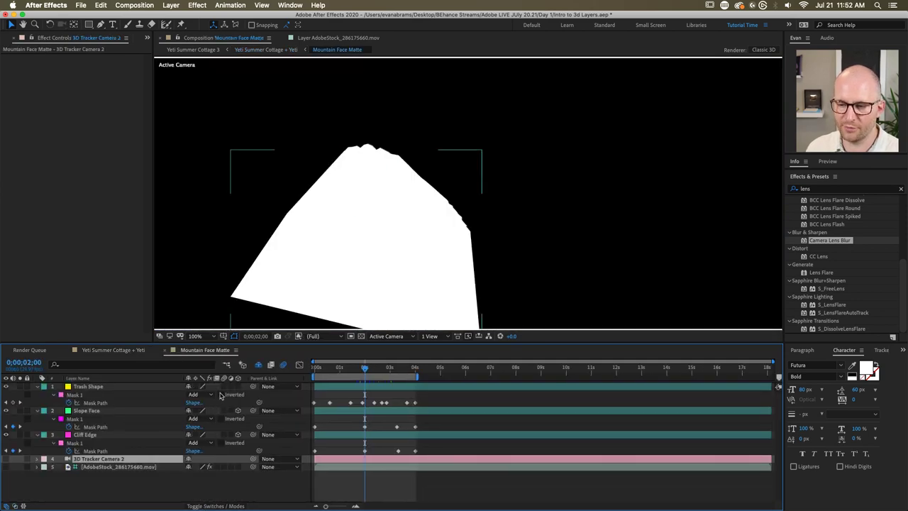
{"action": "left_click_drag", "start_coordinate": [224, 387], "coordinate": [224, 435]}
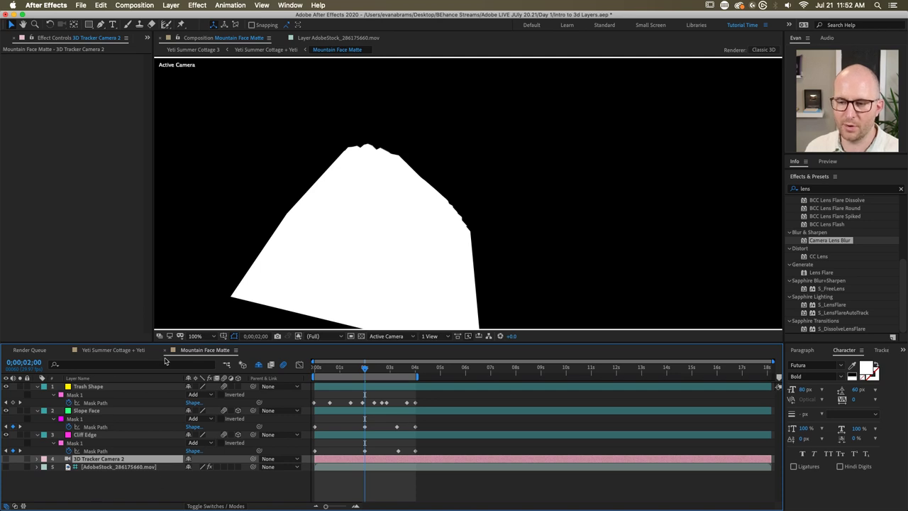
Step: Back in Yeti Summer Cottage + Yeti, scrub the animation from 0;00;00;27 to 0;00;03;04
{"action": "left_click", "coordinate": [136, 352]}
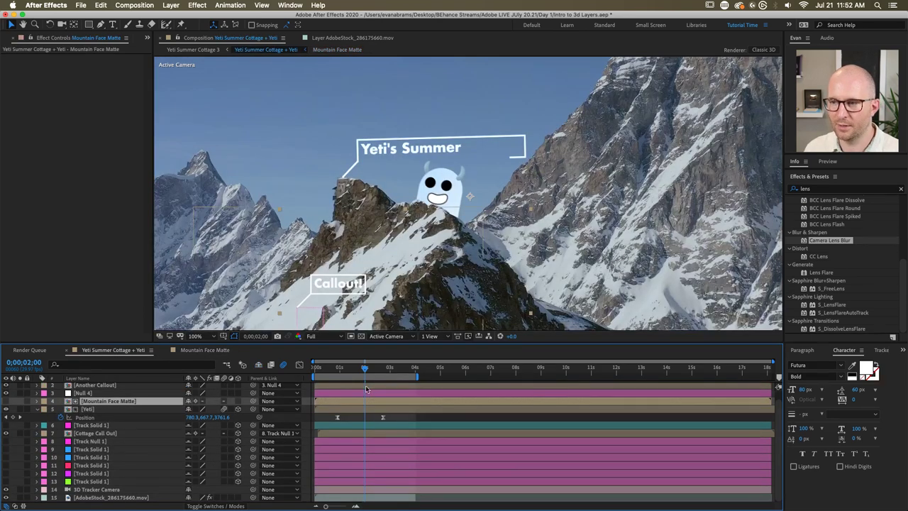
{"action": "left_click_drag", "start_coordinate": [357, 369], "coordinate": [339, 370]}
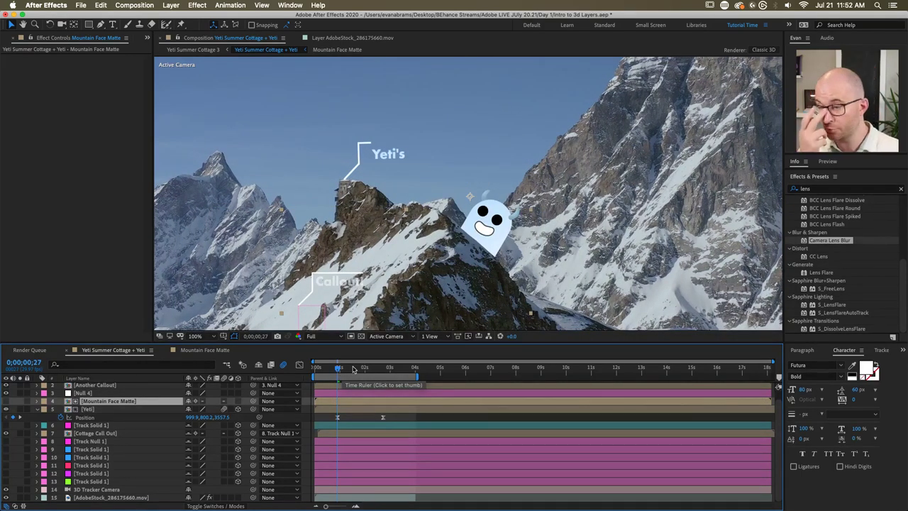
{"action": "key", "text": "Page_Down"}
{"action": "key", "text": "Page_Down"}
{"action": "key", "text": "Page_Down"}
{"action": "key", "text": "Page_Down"}
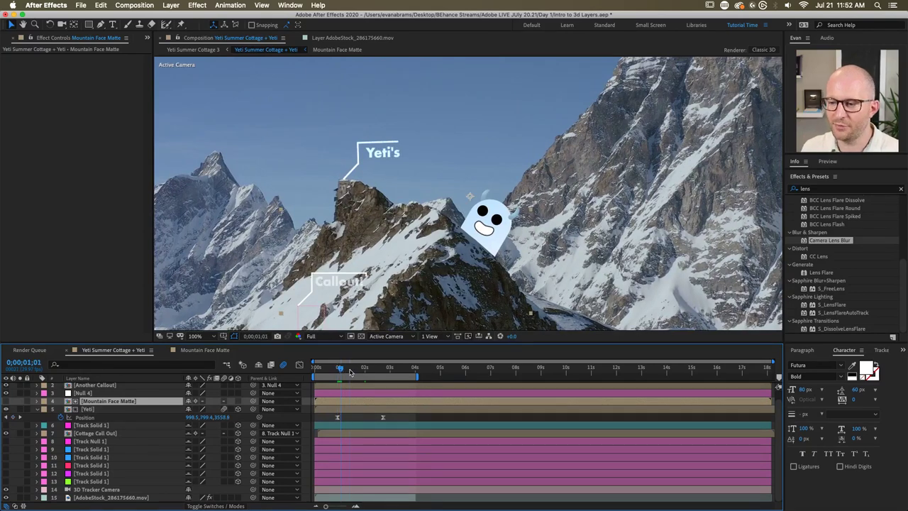
{"action": "left_click", "coordinate": [358, 370]}
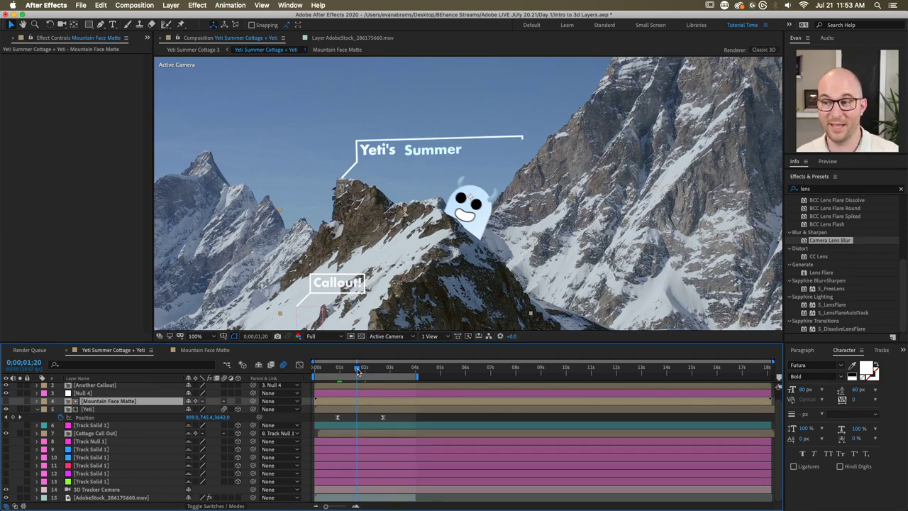
{"action": "left_click_drag", "start_coordinate": [358, 371], "coordinate": [394, 371]}
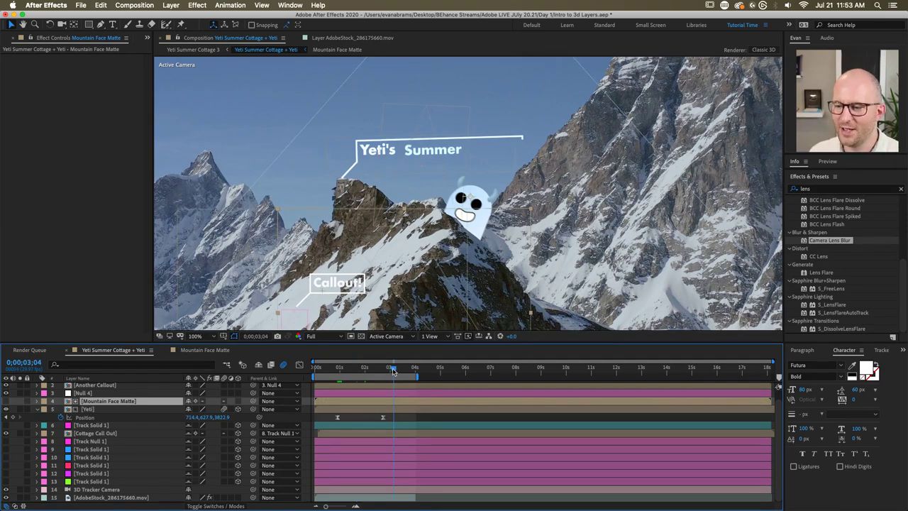